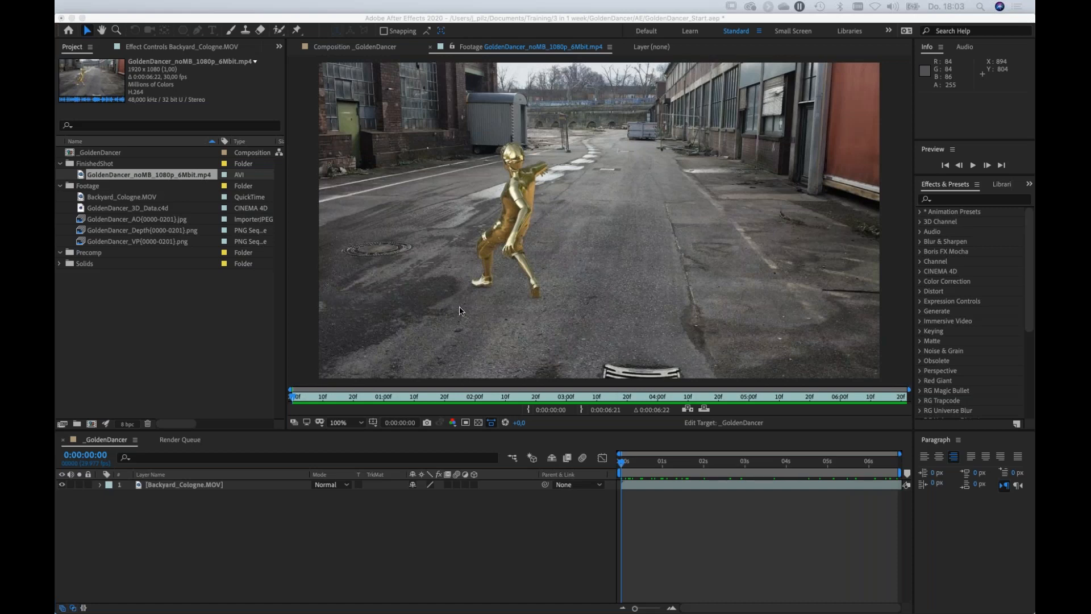
Review the finished shot GoldenDancer_noMB_1080p_6Mbit.mp4 by scrubbing and playing it, examining the dancer at several moments.
left_click(294, 400)
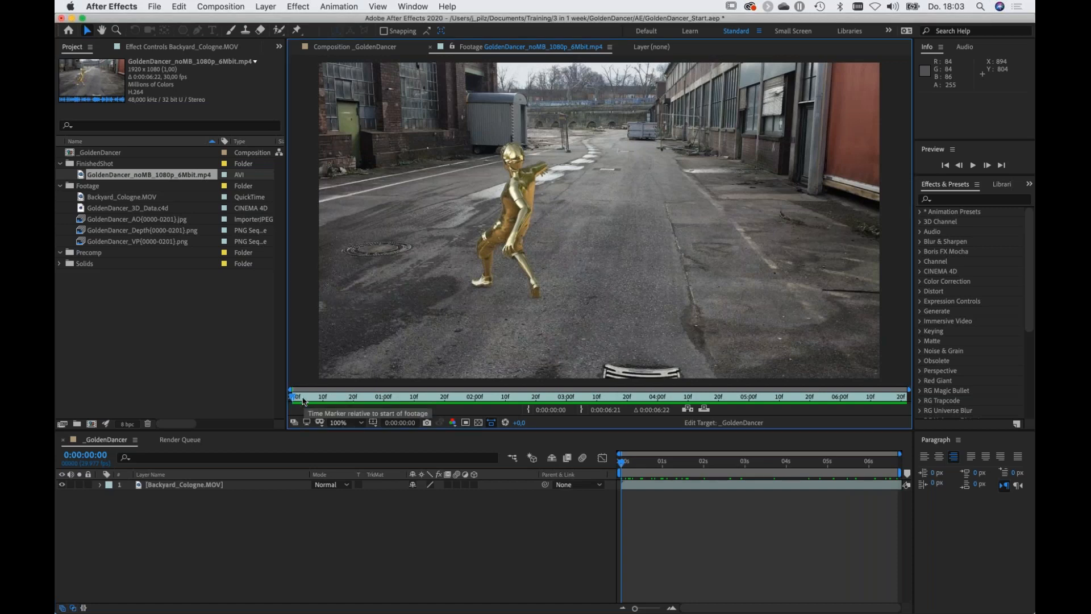
left_click_drag(294, 400, 640, 393)
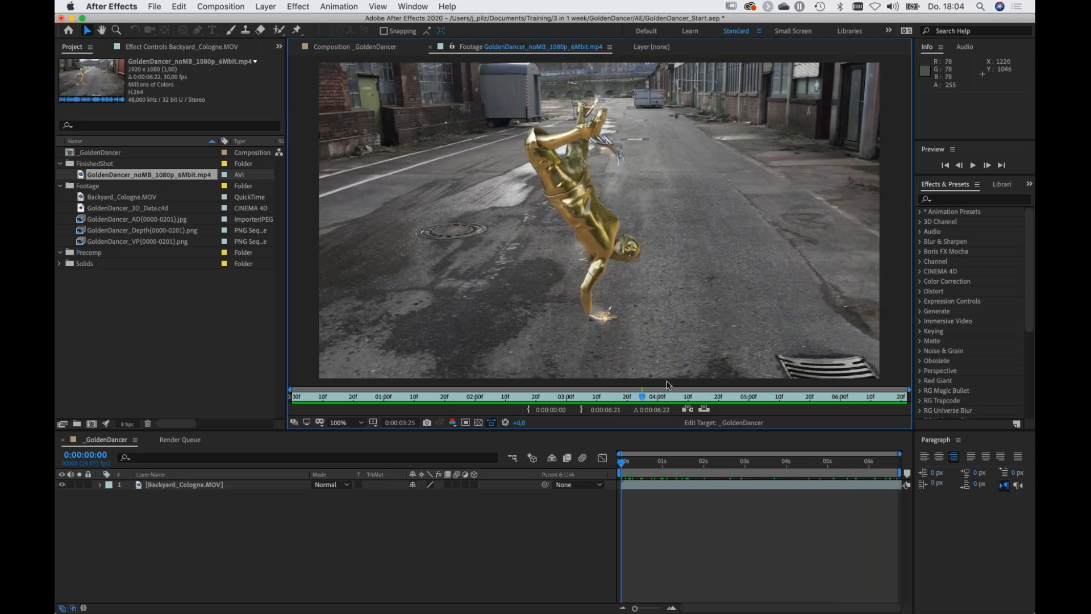
left_click_drag(645, 399, 424, 402)
key("space")
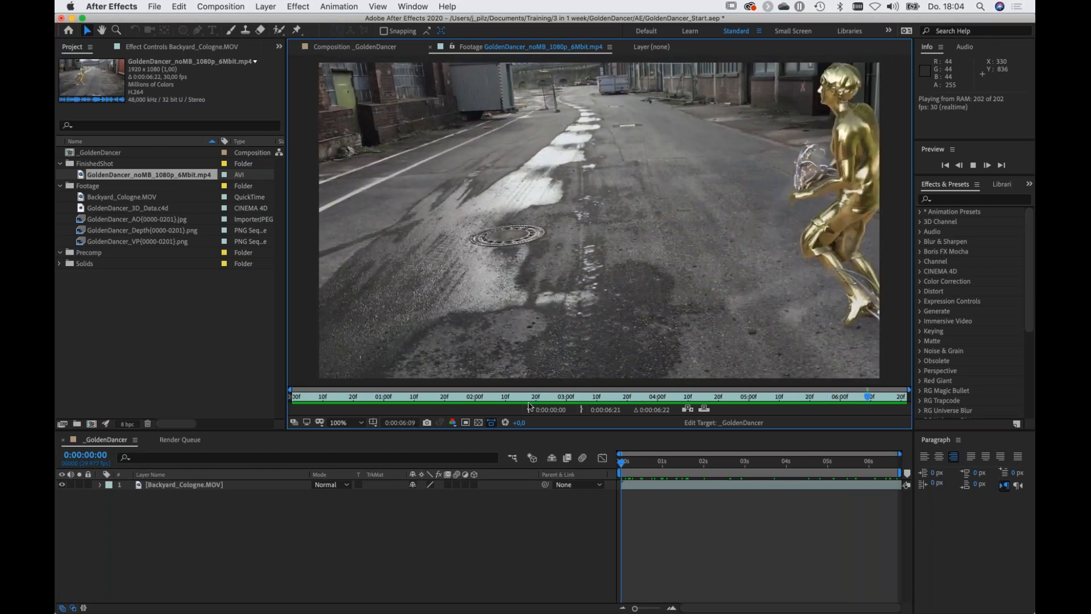
left_click(576, 399)
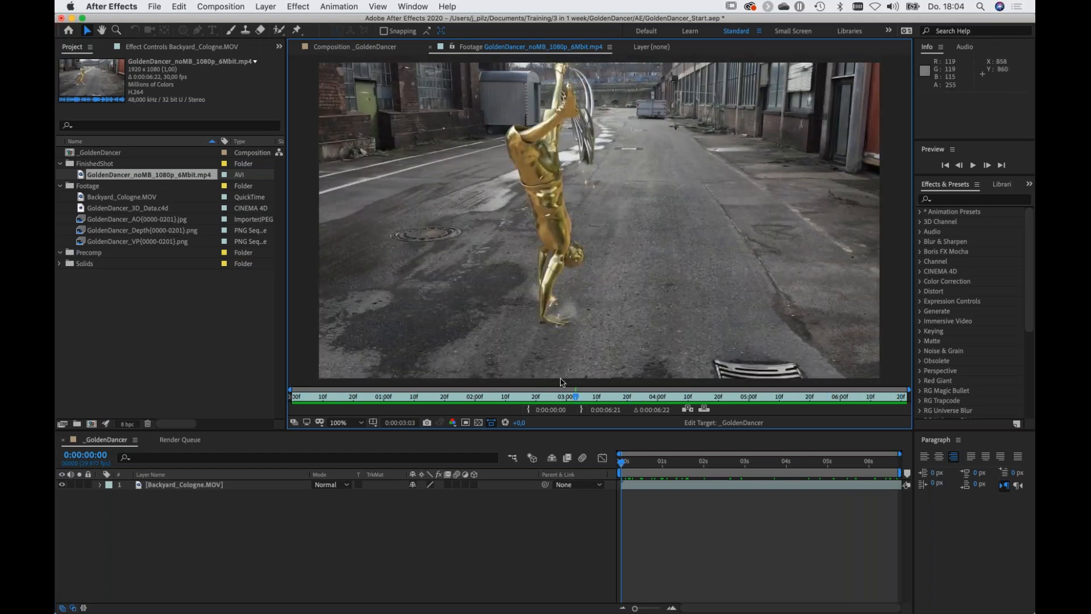
left_click(597, 399)
left_click(624, 399)
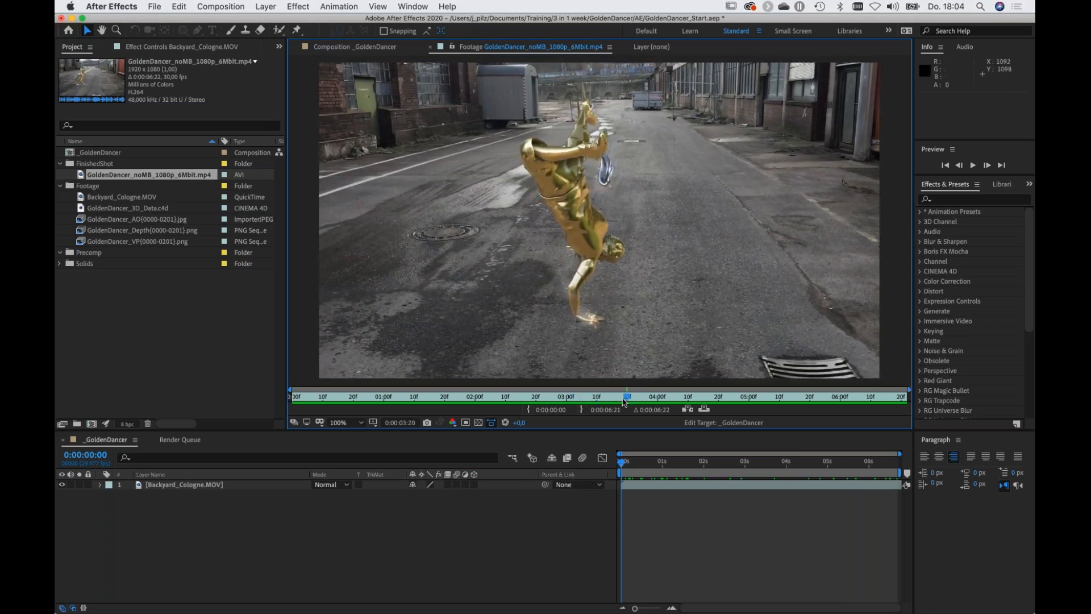
left_click_drag(633, 398, 694, 398)
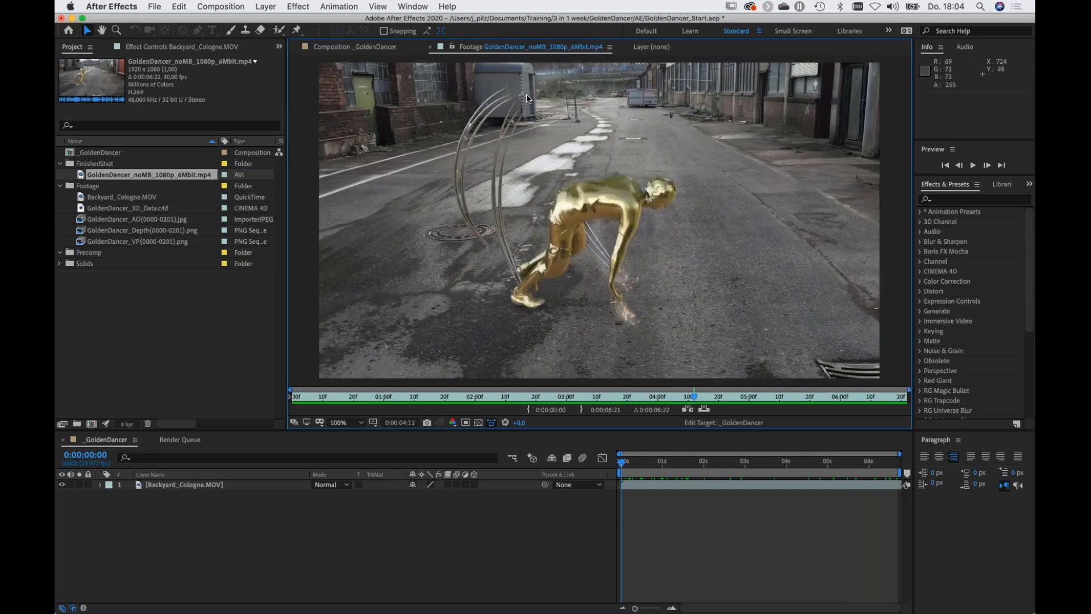
Open the GoldenDancer_VP PNG sequence, play it and examine the dancer's edges at up to 400% magnification.
left_click(81, 243)
double_click(81, 243)
left_click_drag(330, 397, 371, 394)
key("space")
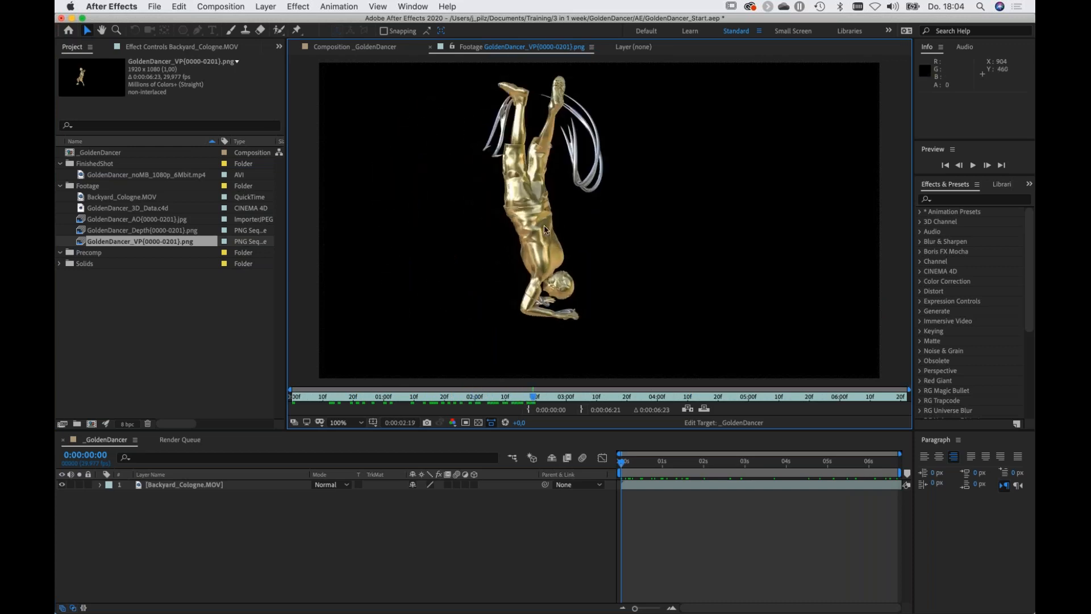
key("period")
key("period")
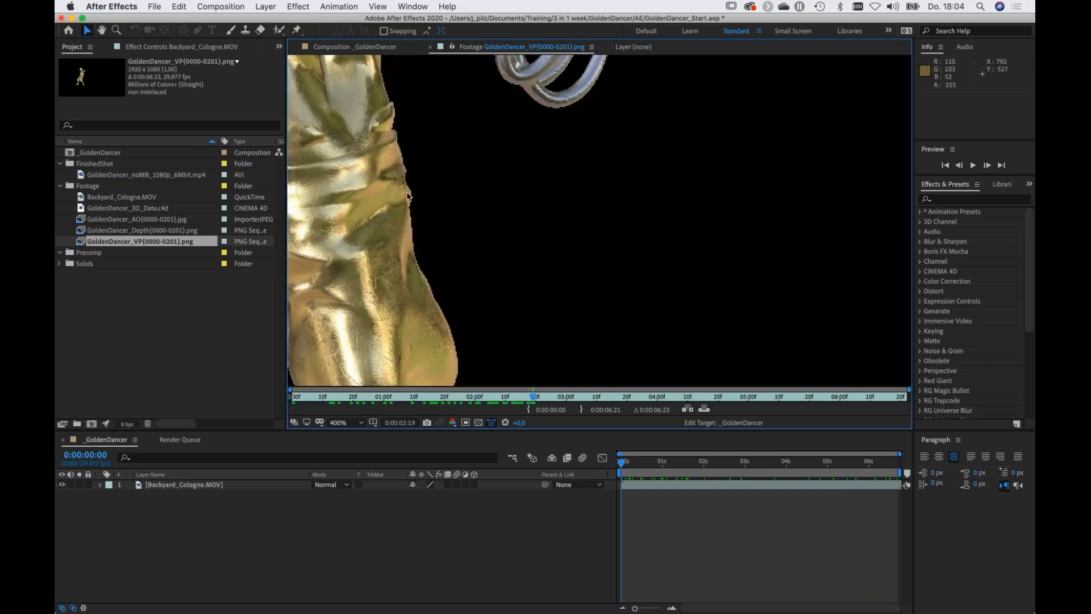
key("period")
key("comma")
key("comma")
key("comma")
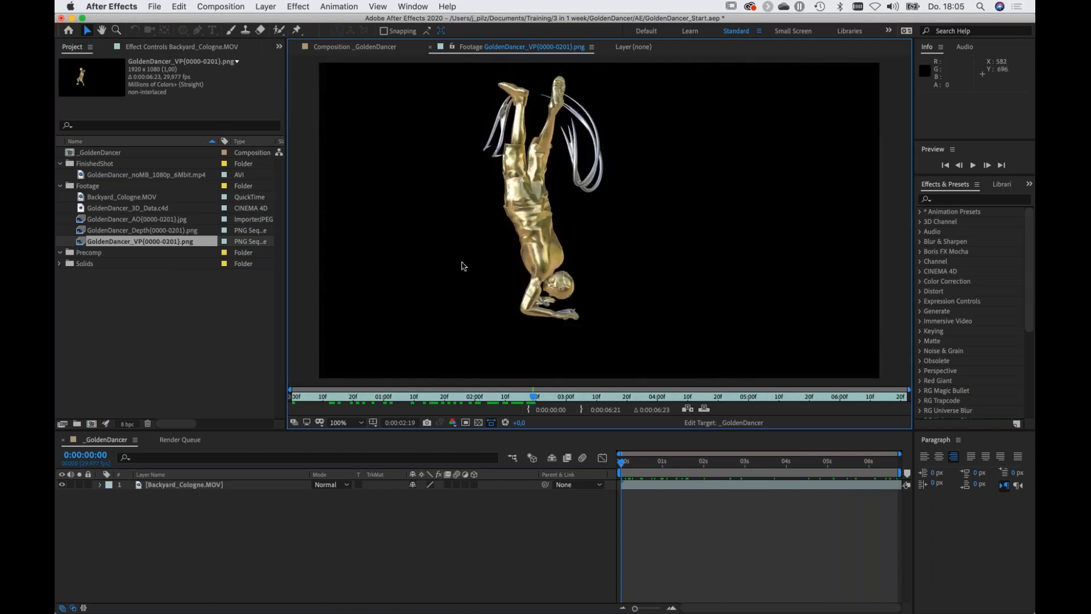
Open the GoldenDancer_AO and GoldenDancer_Depth sequences one after the other and scrub through each pass.
double_click(81, 222)
left_click_drag(296, 400, 573, 407)
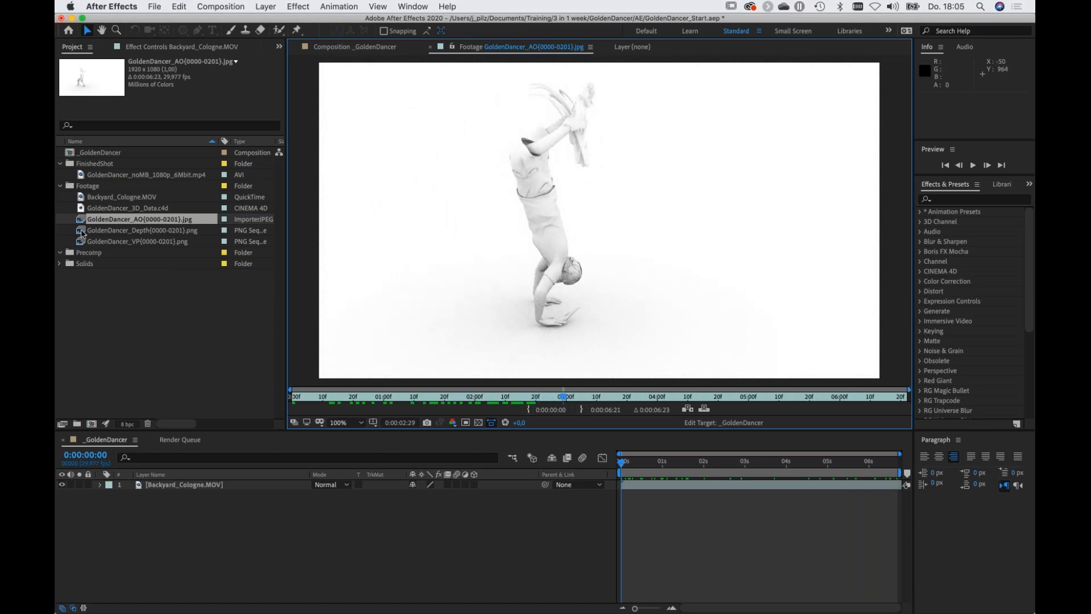
double_click(81, 231)
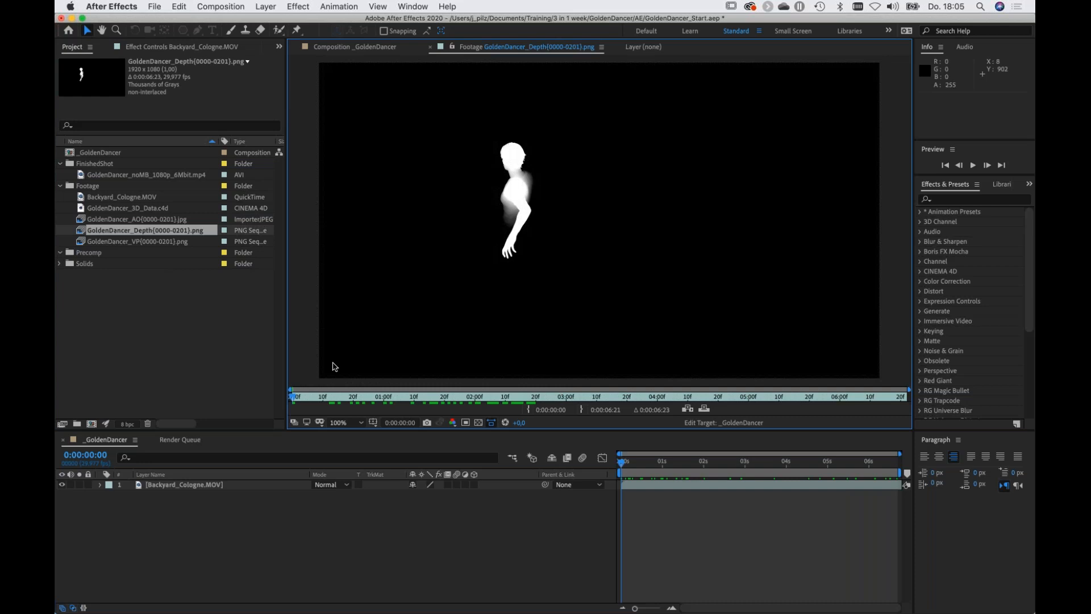
left_click_drag(392, 396, 360, 406)
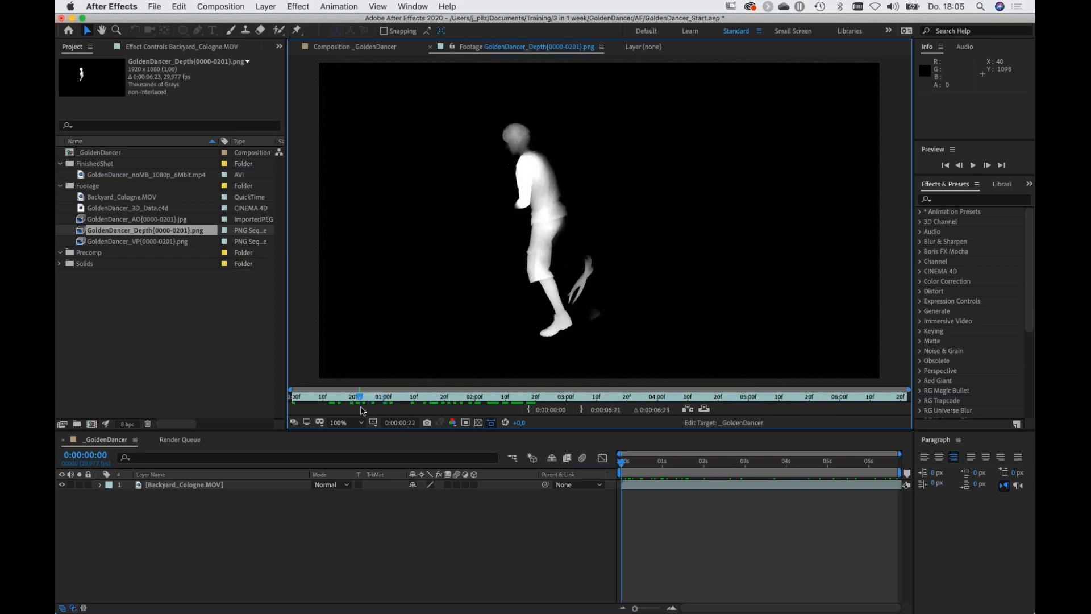
Preview the _GoldenDancer composition to examine the Backyard_Cologne.MOV background plate.
left_click(200, 530)
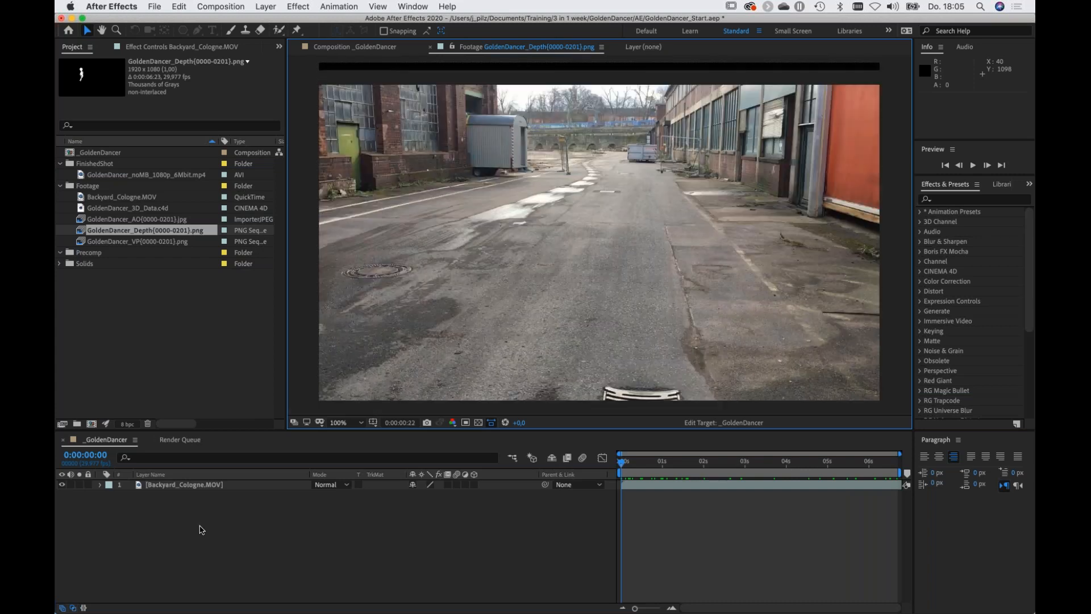
key("space")
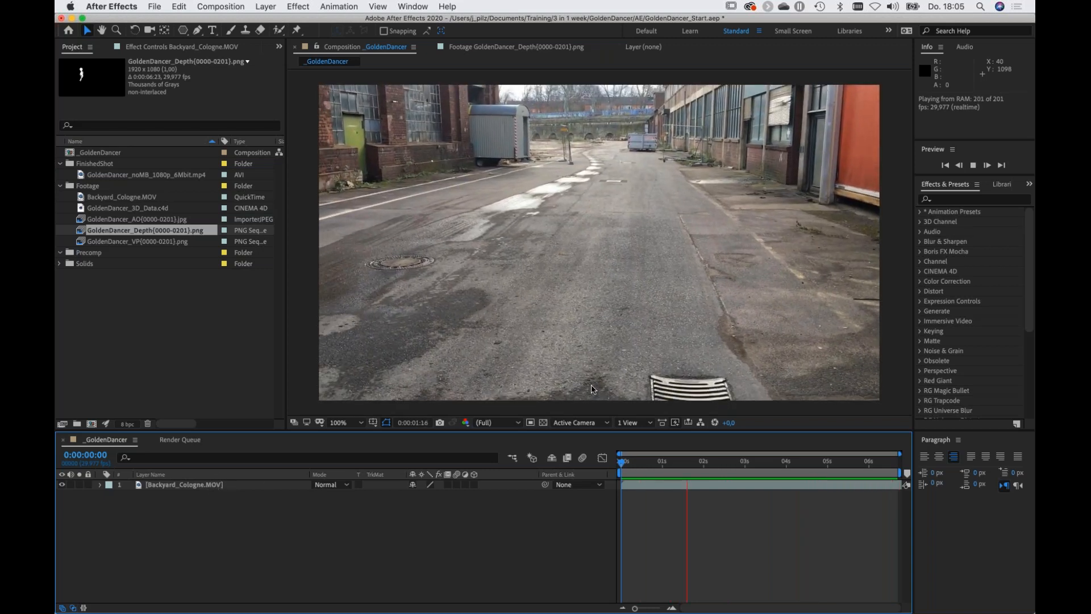
key("space")
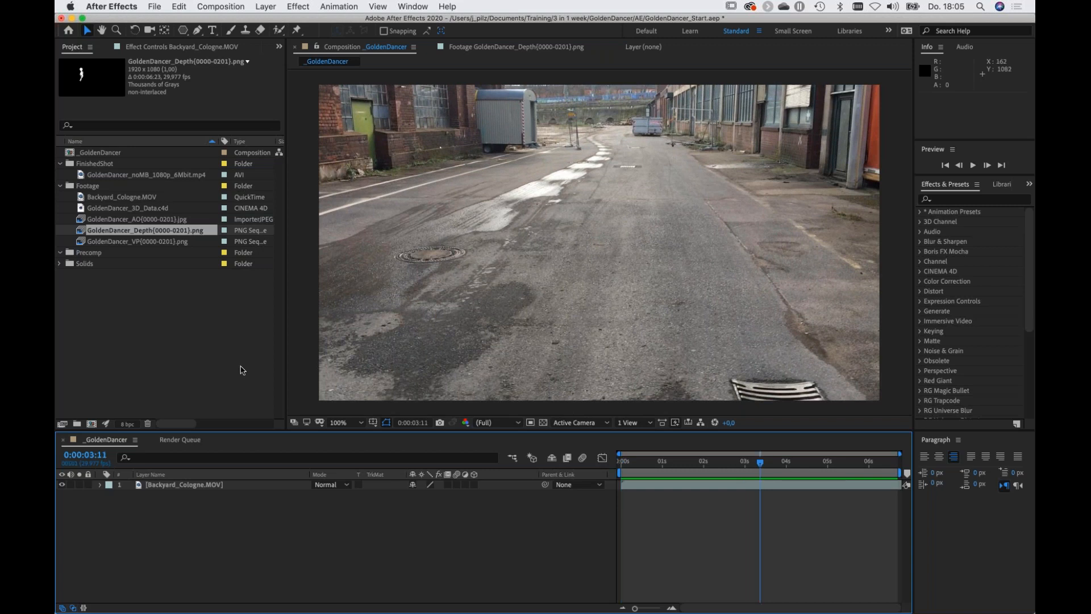
Add GoldenDancer_3D_Data.c4d to the _GoldenDancer composition as the layer above Backyard_Cologne.MOV.
left_click(84, 208)
left_click_drag(85, 212, 165, 486)
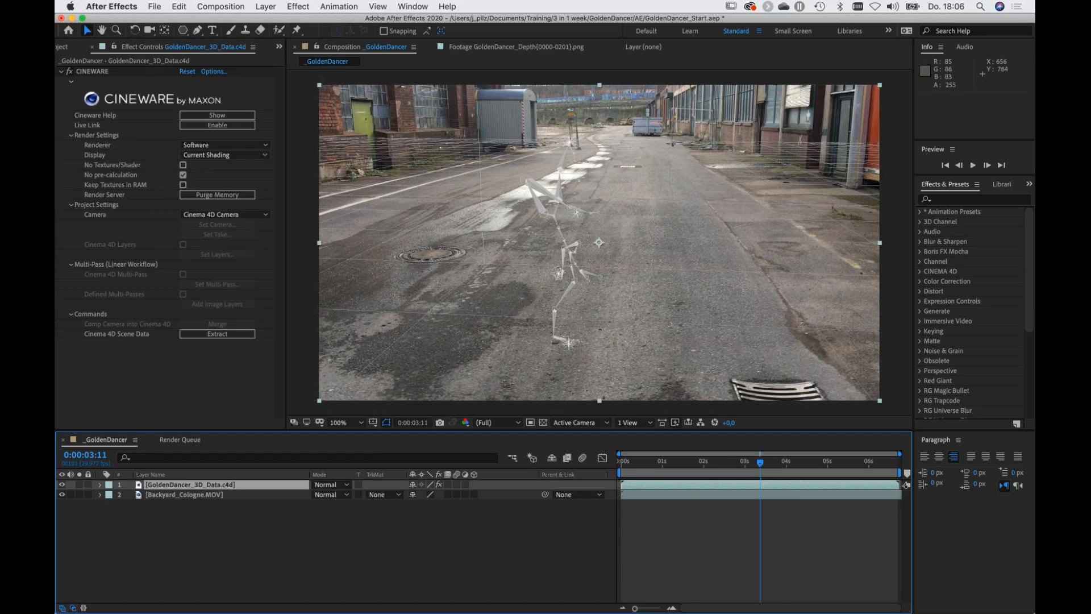
Switch to Cinema 4D and scrub GoldenDancer_3D_Data.c4d to frame 97 to examine the dancer's skeleton animation.
key("super+Tab")
key("super+Tab")
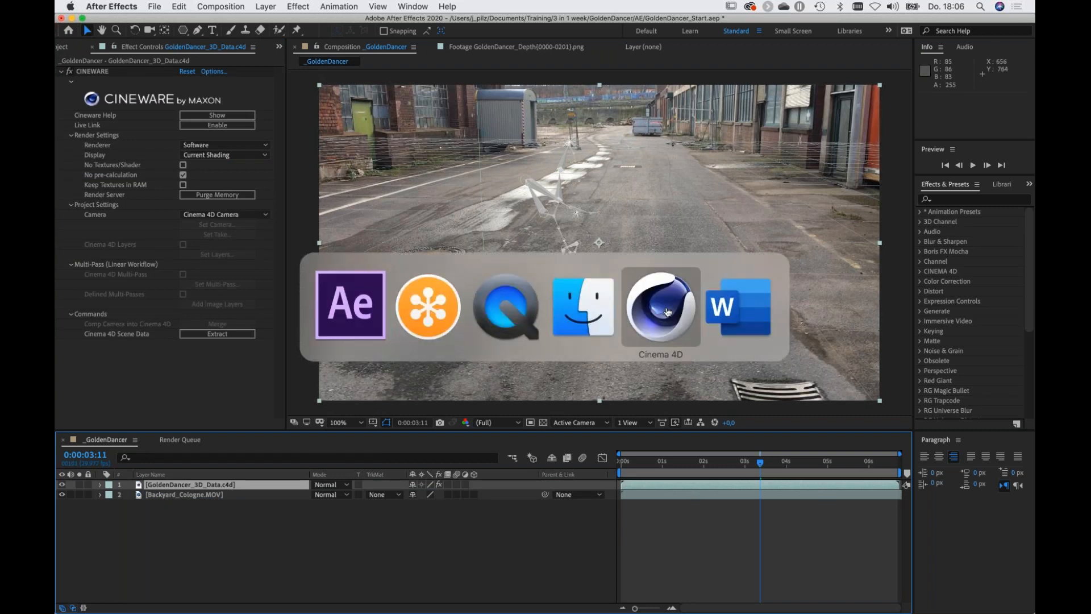
left_click(668, 312)
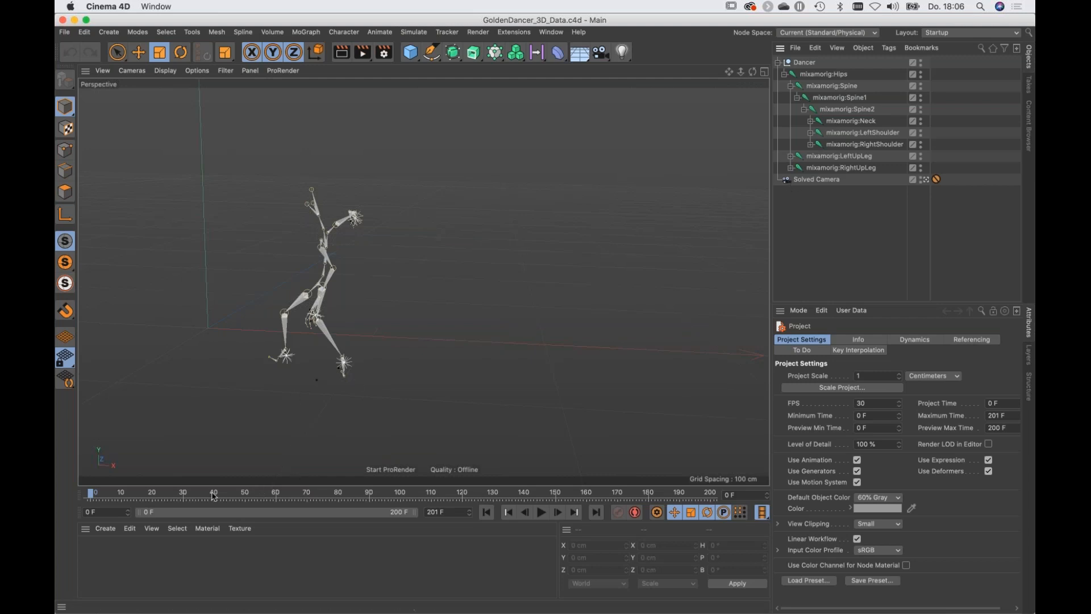
left_click_drag(224, 498, 391, 499)
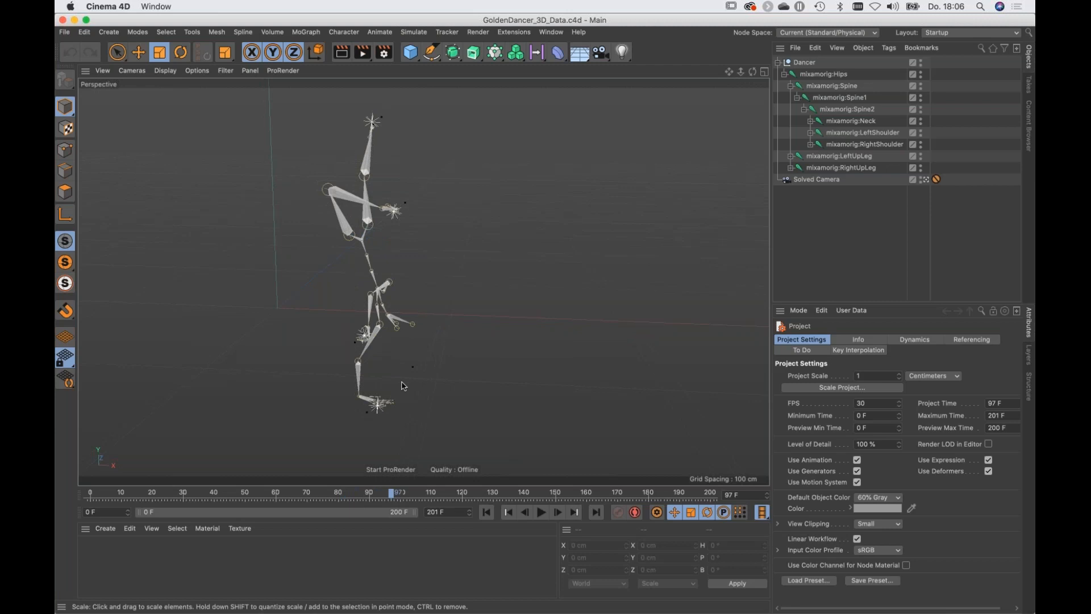
Switch back to After Effects and extract the Cinema 4D scene data from the GoldenDancer_3D_Data.c4d layer into the composition.
key("super+Tab")
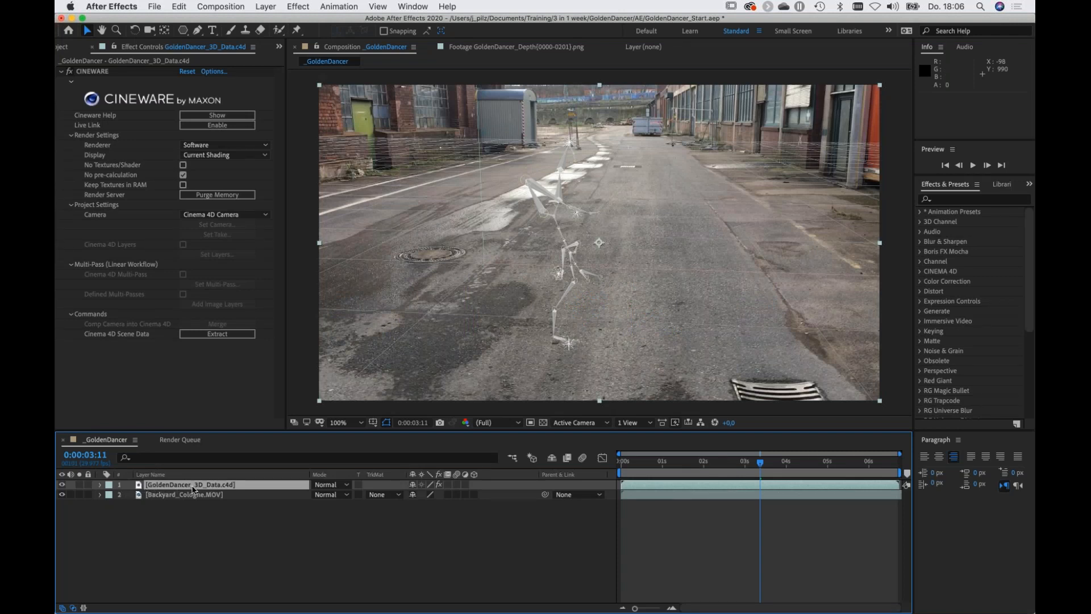
left_click(223, 337)
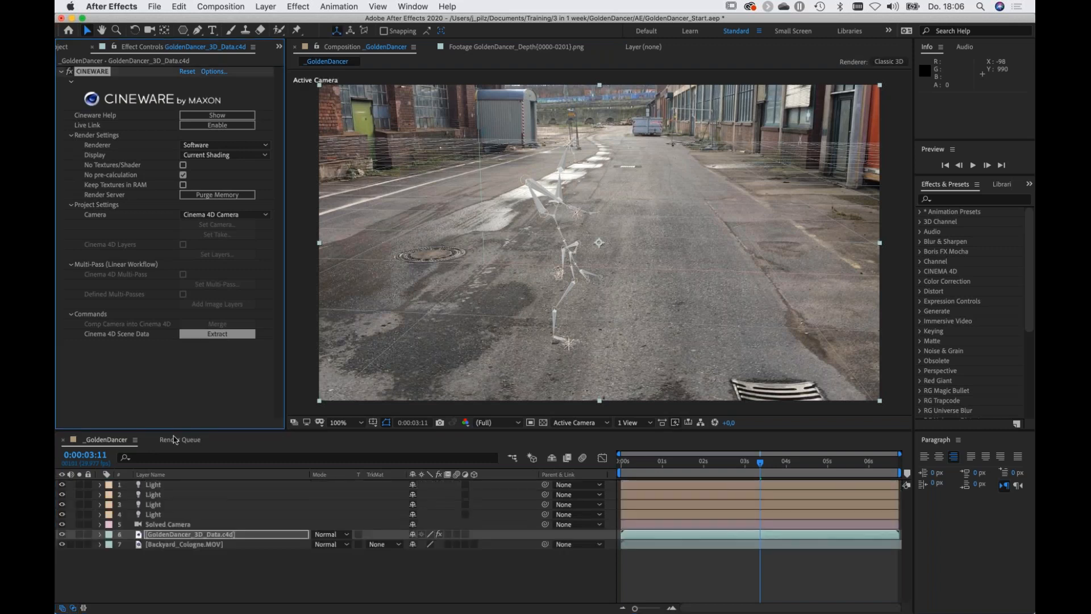
left_click(156, 522)
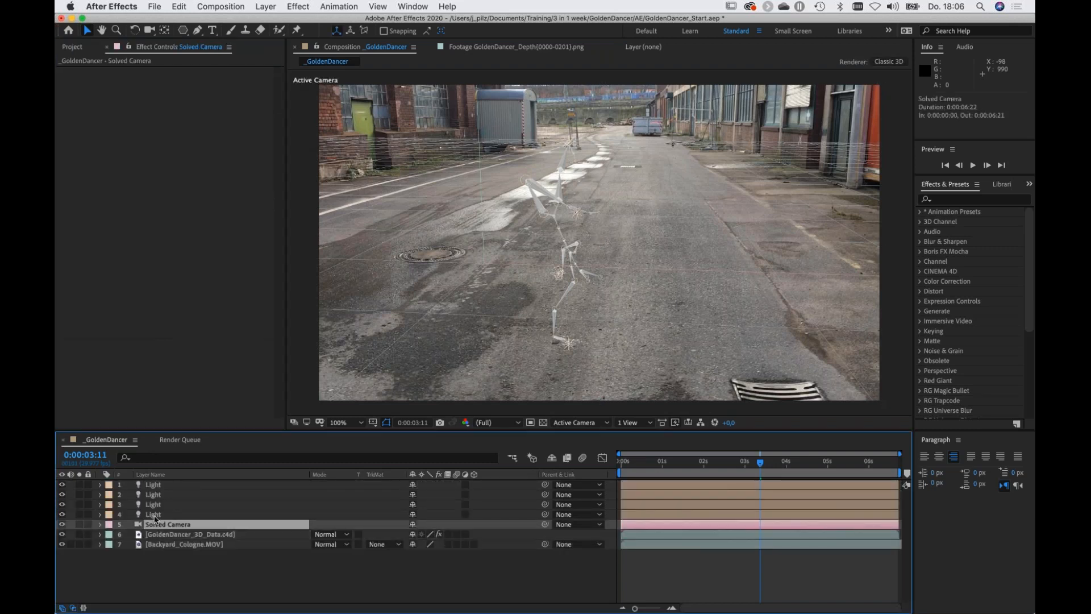
key("super+Up")
key("super+Up")
key("super+Up")
key("super+Up")
left_click(171, 562)
Delete the GoldenDancer_3D_Data.c4d layer from the composition, keeping the extracted lights and Solved Camera.
left_click(204, 534)
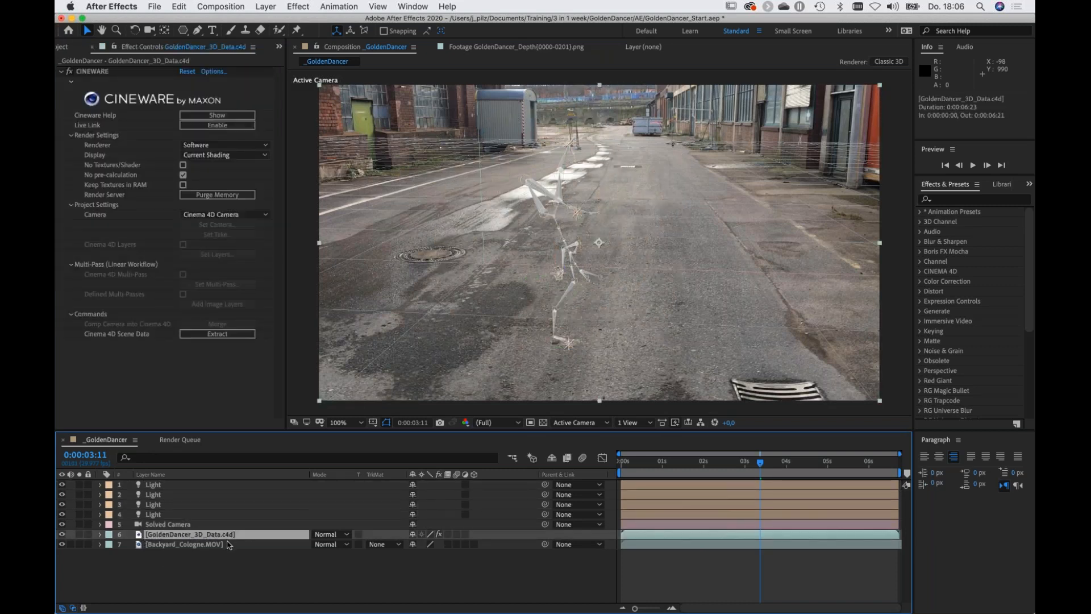
key("Delete")
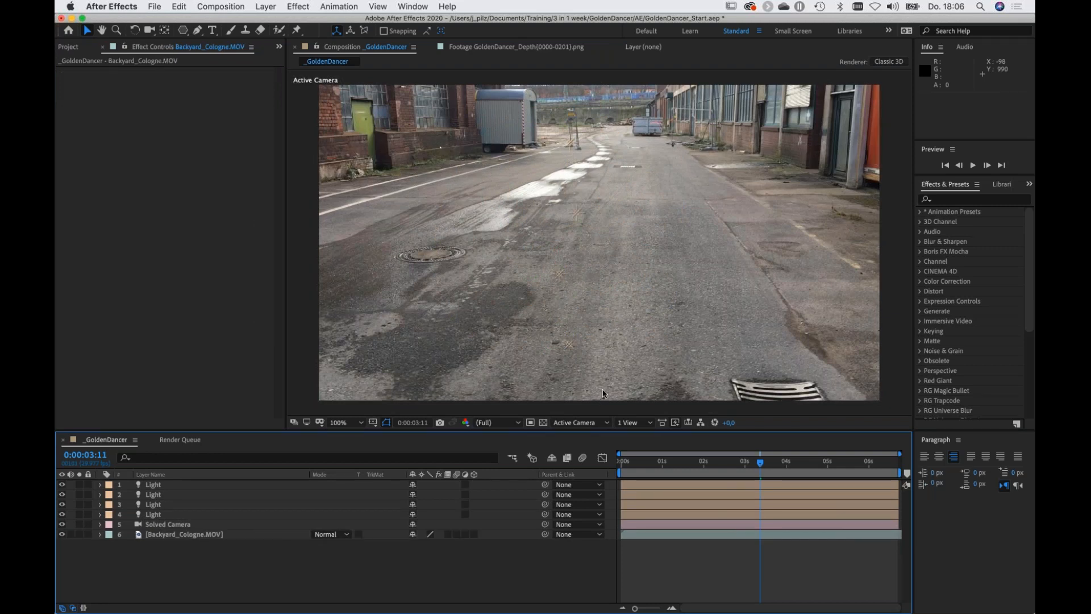
mouse_move(760, 464)
left_mouse_down()
mouse_move(828, 475)
mouse_move(756, 470)
left_mouse_up()
Insert the GoldenDancer_VP sequence between Solved Camera and Backyard_Cologne.MOV, and move the current time to 0:00:04:15.
left_click(68, 48)
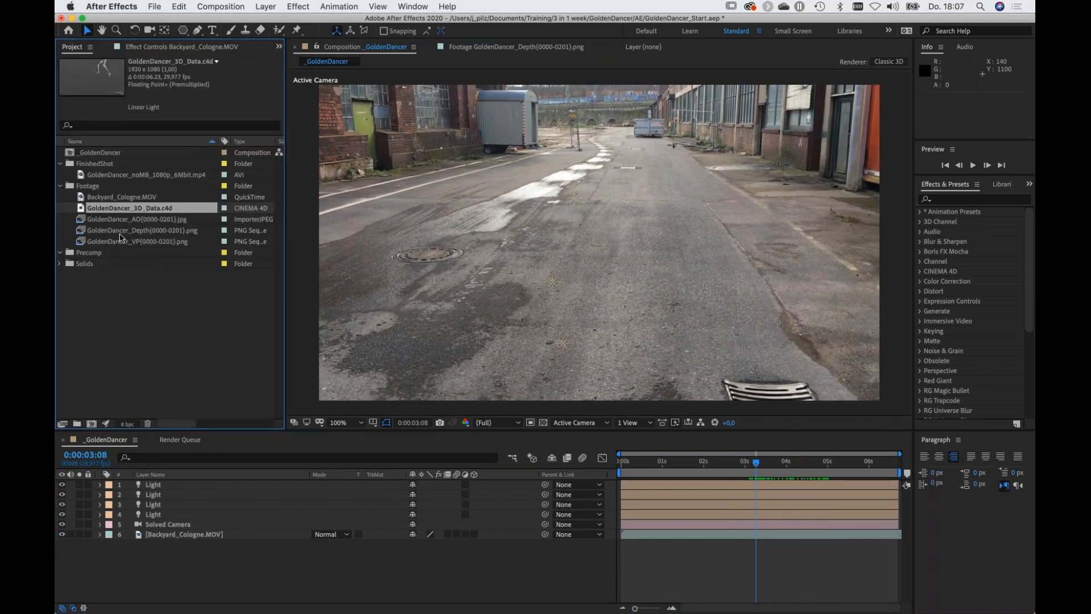
left_click_drag(125, 243, 159, 531)
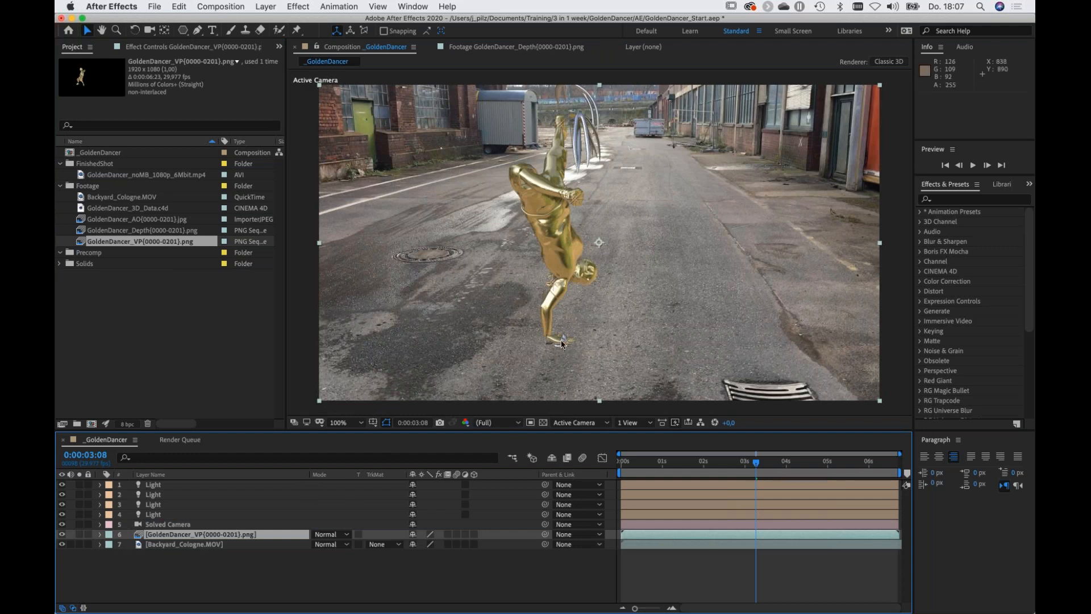
left_click_drag(759, 466, 812, 469)
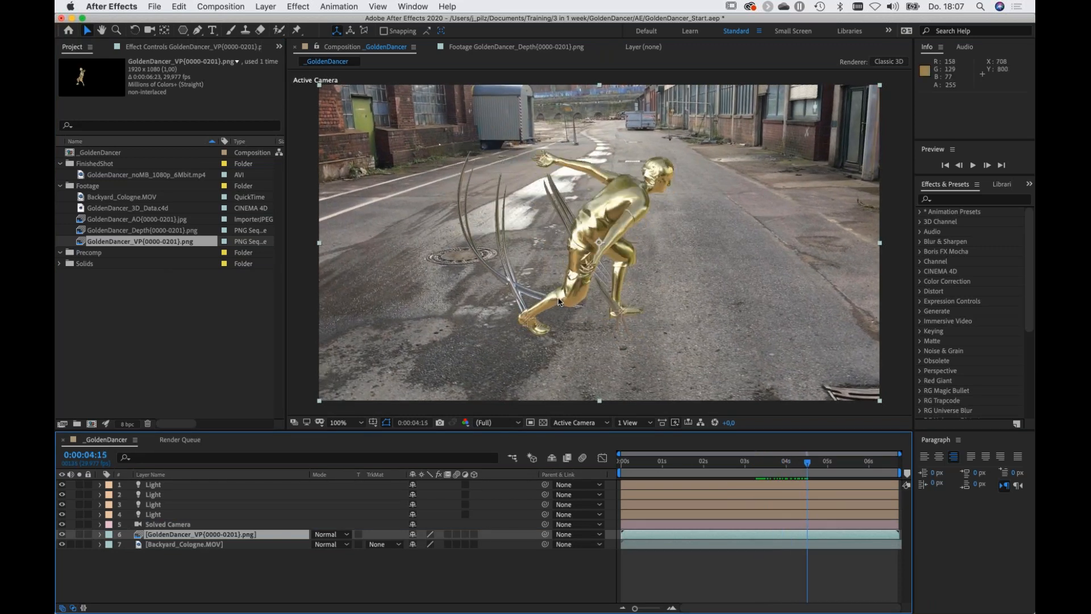
Insert the GoldenDancer_AO sequence directly above the GoldenDancer_VP layer and set its blending mode to Multiply.
left_click(108, 220)
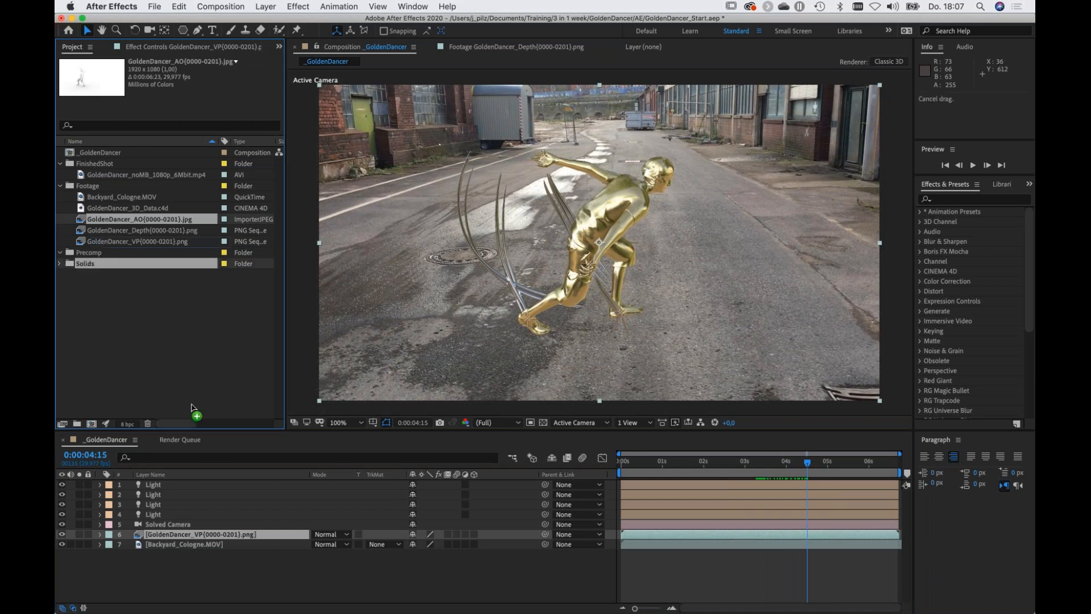
left_click_drag(108, 220, 174, 528)
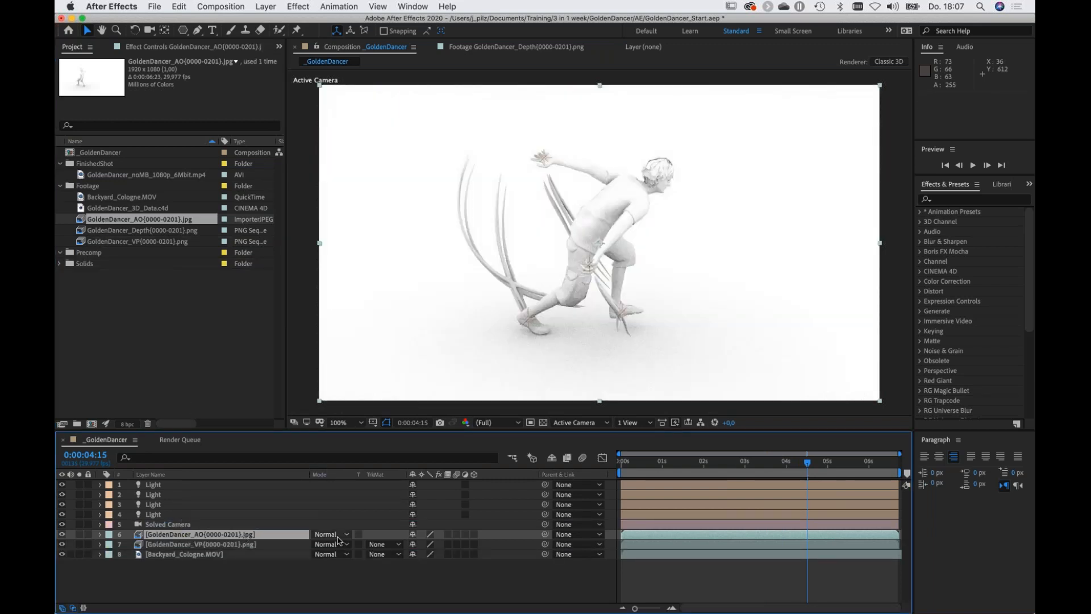
left_click(339, 535)
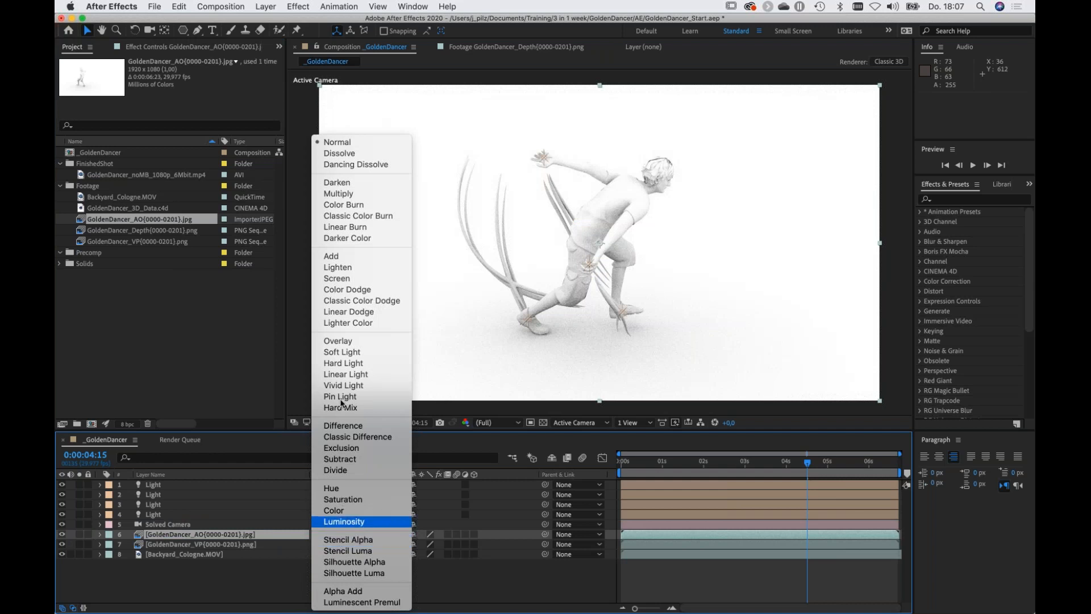
left_click(345, 199)
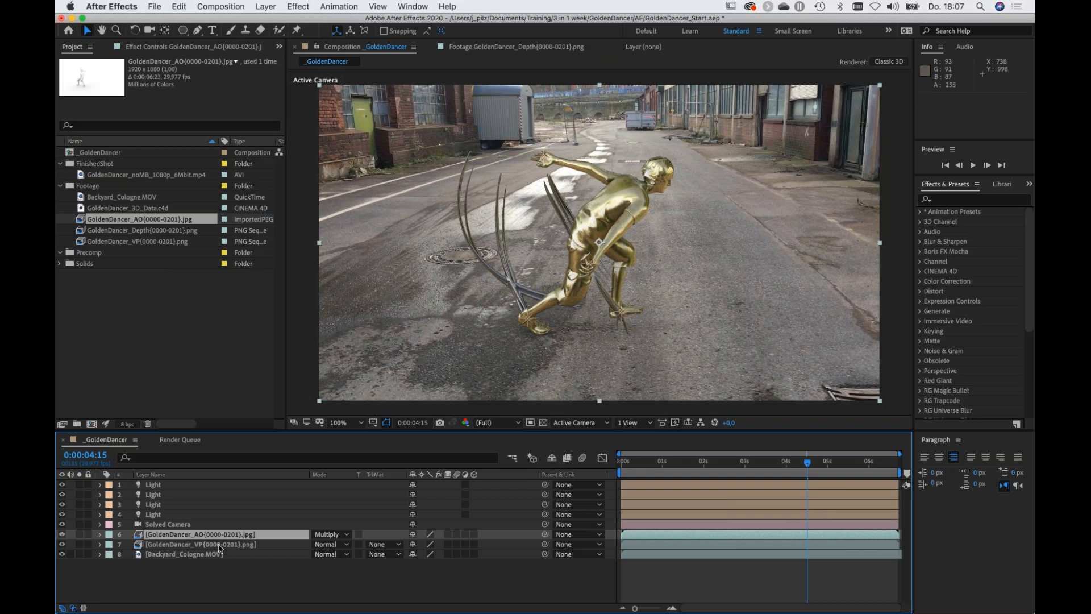
Set the GoldenDancer_AO layer's opacity to 80%.
key("t")
left_click(417, 544)
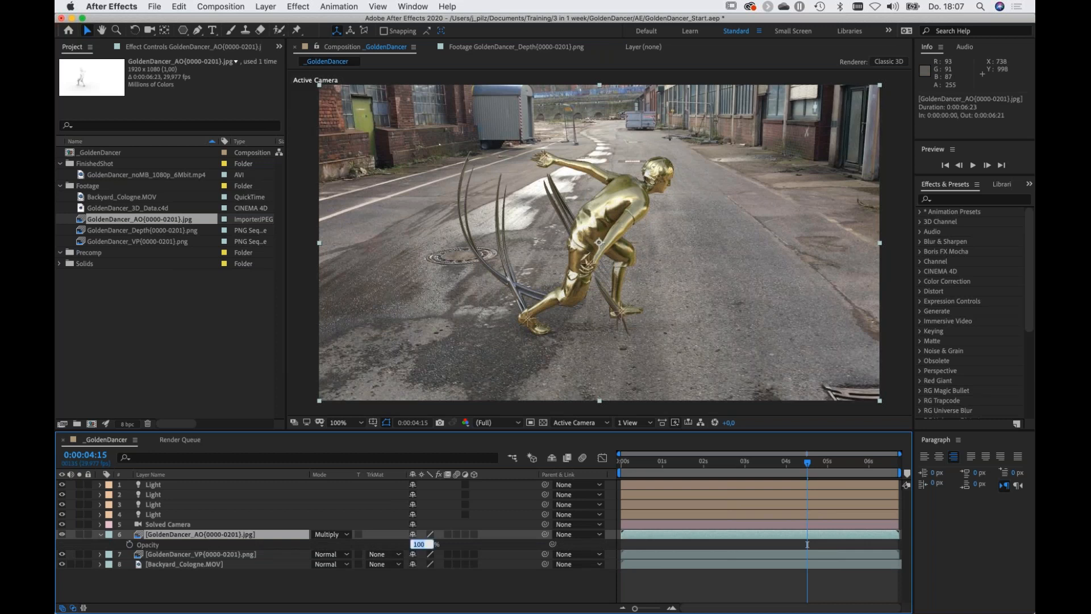
key("Return")
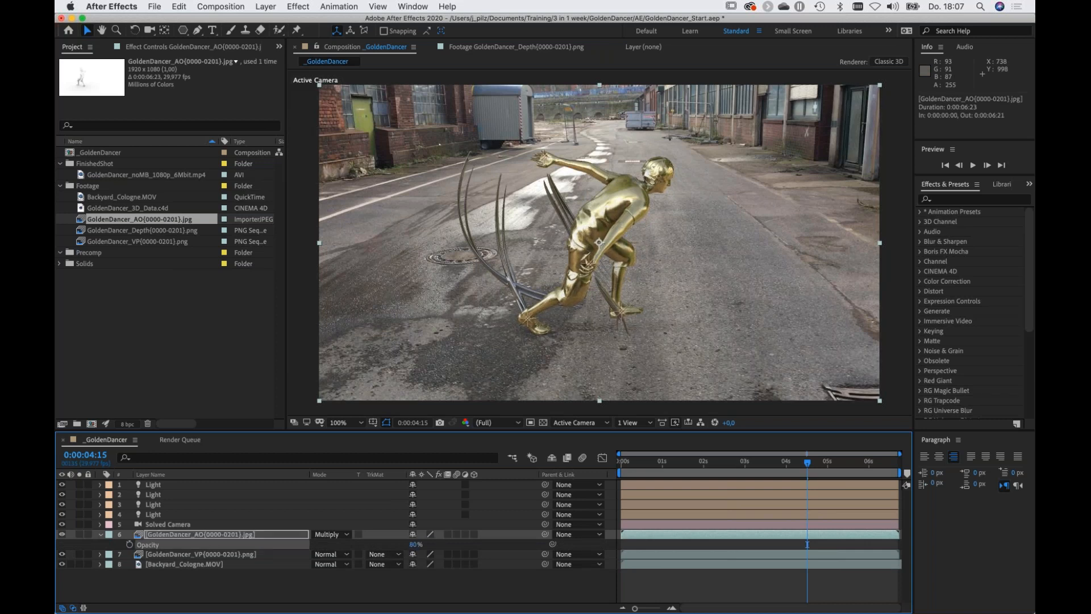
Compare the composite with the GoldenDancer_AO layer hidden and shown, leaving the layer visible.
left_click(62, 534)
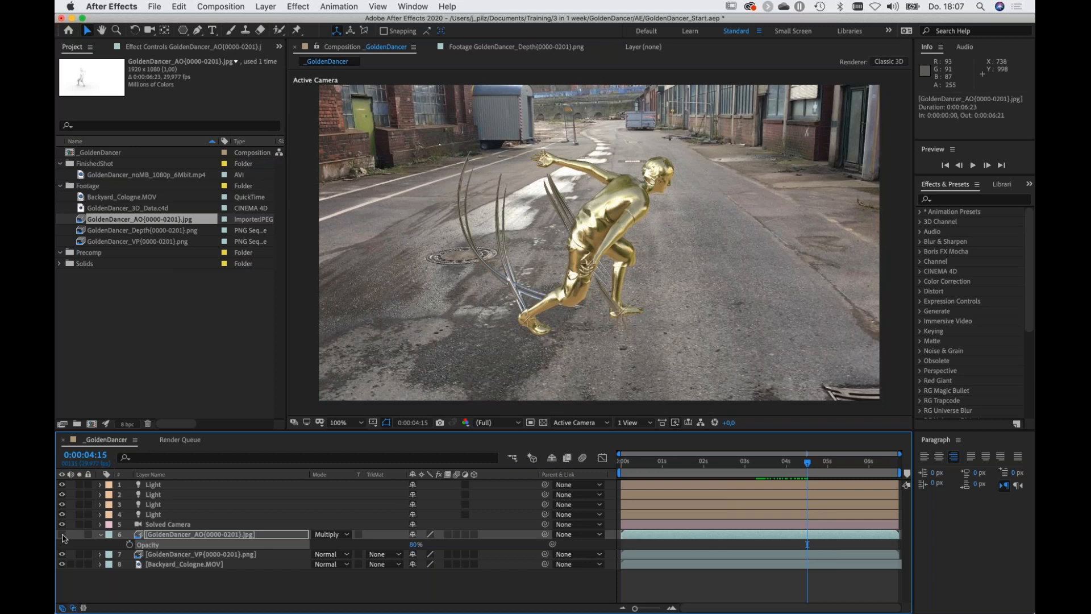
left_click(62, 535)
left_click(62, 534)
left_click(62, 534)
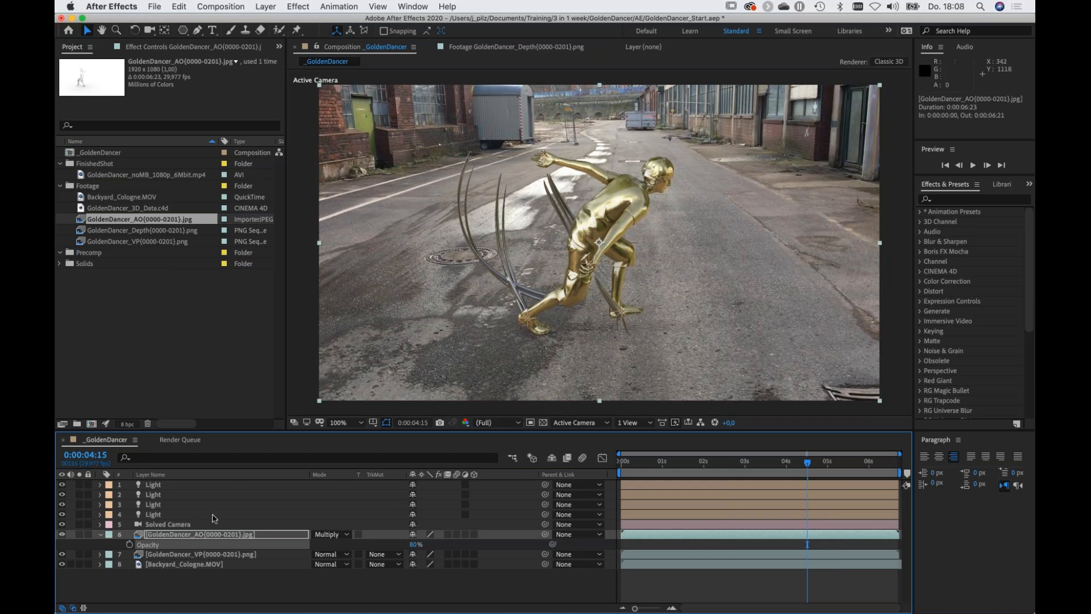
Toggle the GoldenDancer_AO layer off and on once more, and collapse its displayed properties.
left_click(62, 534)
left_click(61, 534)
left_click(100, 535)
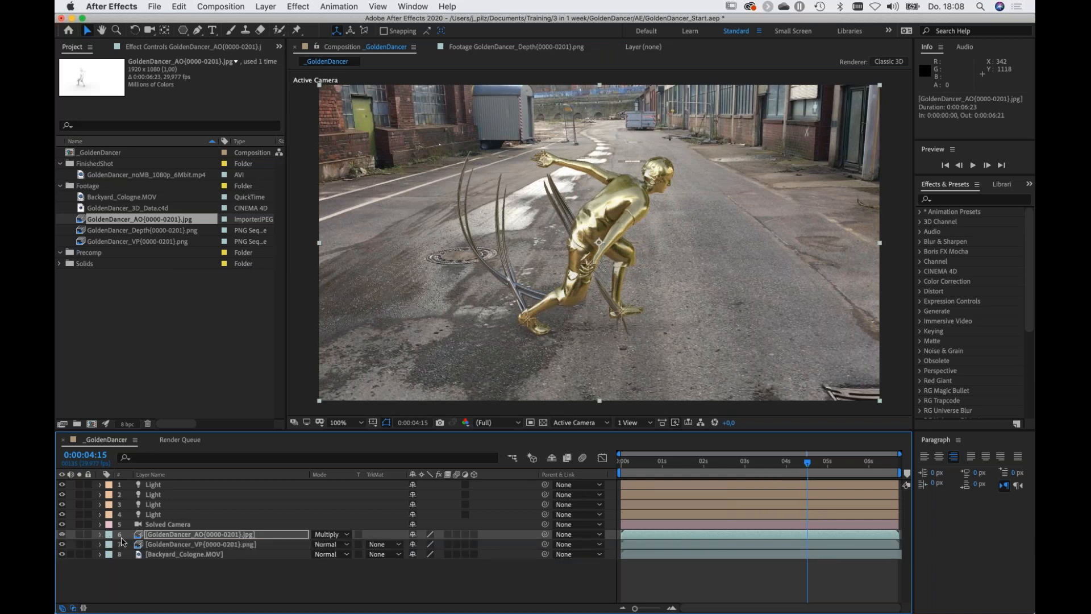
left_click(173, 577)
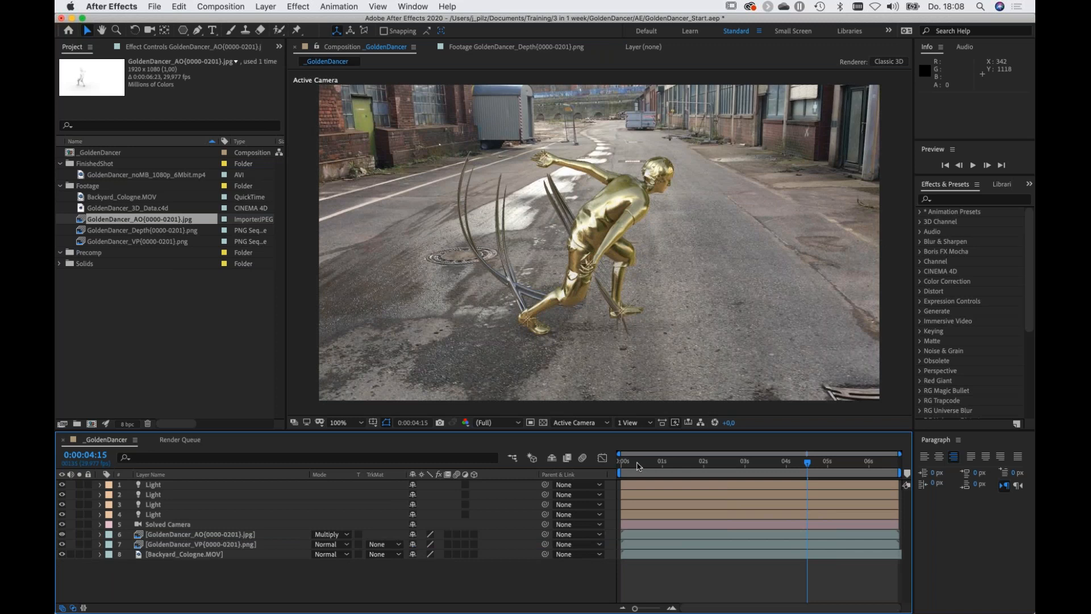
Move the current time to 0:00:01:09 and create a black 1920 x 1080 px solid named Sparks.
left_click_drag(639, 466, 667, 457)
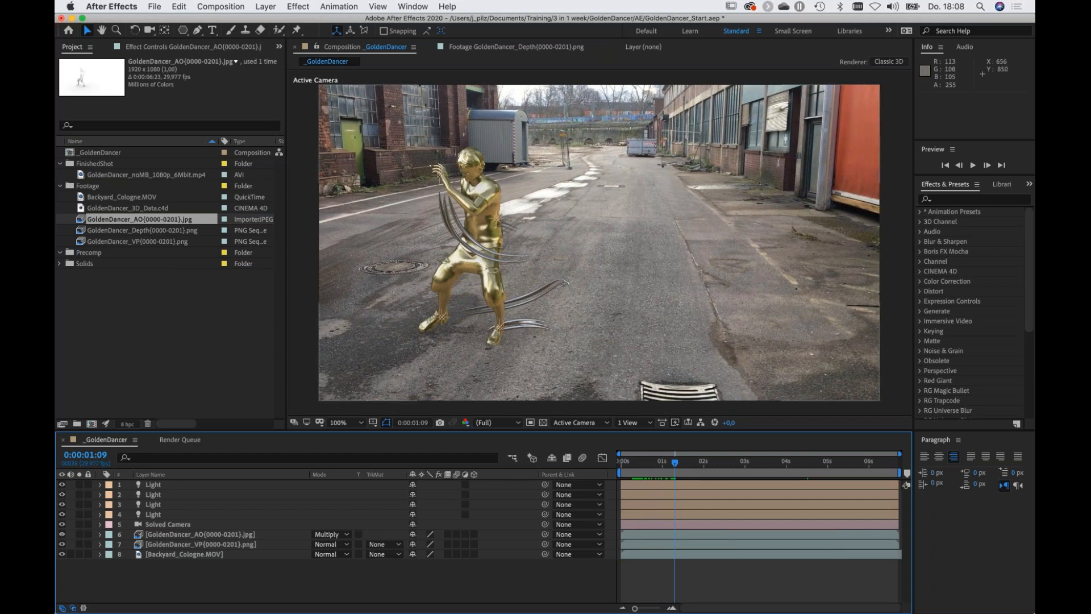
key("super+y")
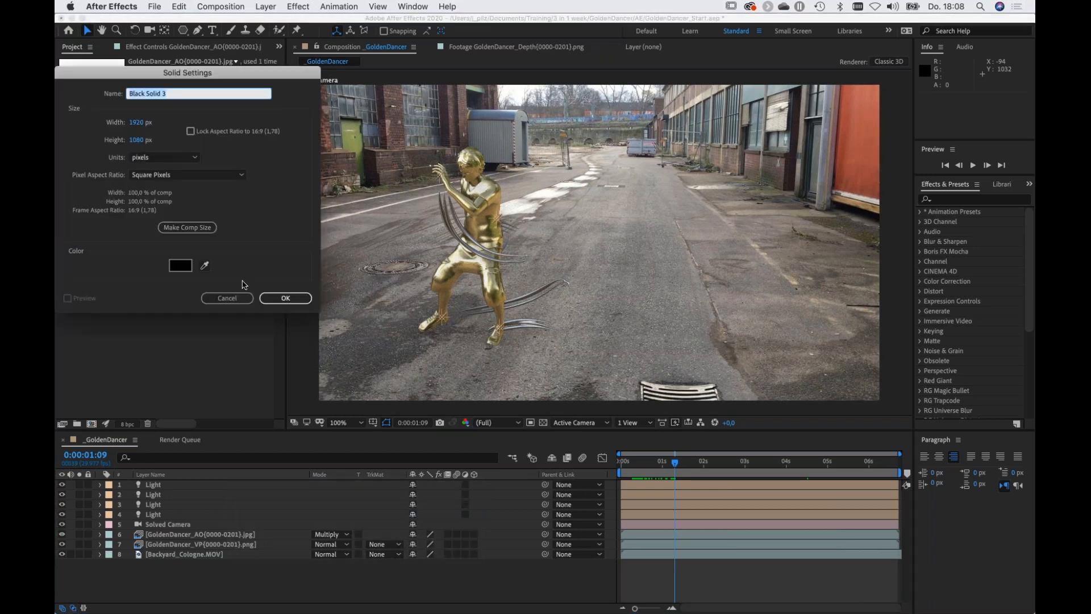
type("Spa")
key("Return")
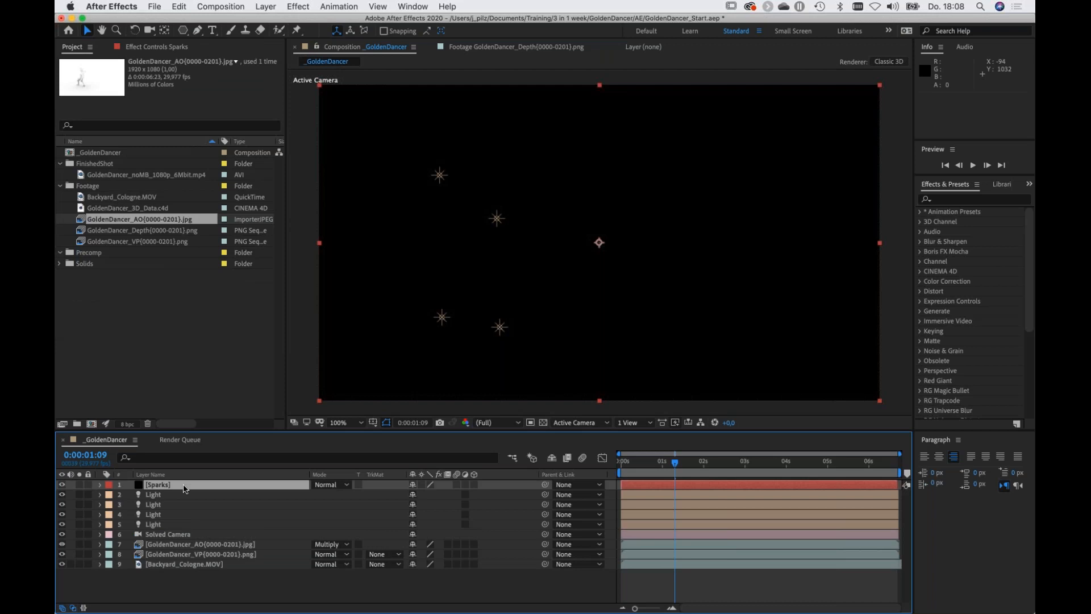
Apply the Trapcode Particular effect to the Sparks solid.
key("ctrl+space")
type("part")
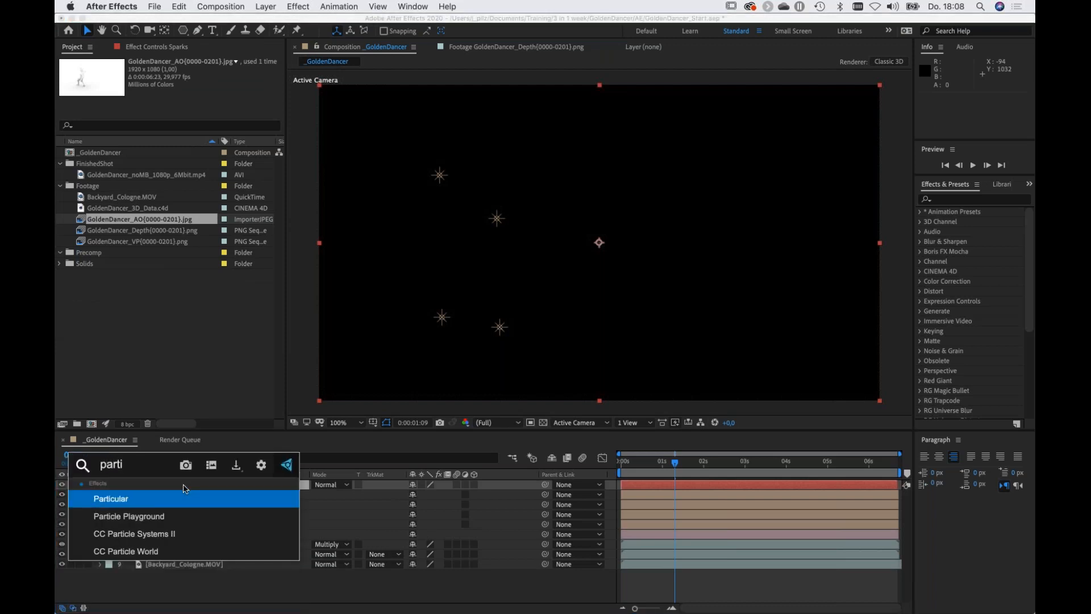
key("Return")
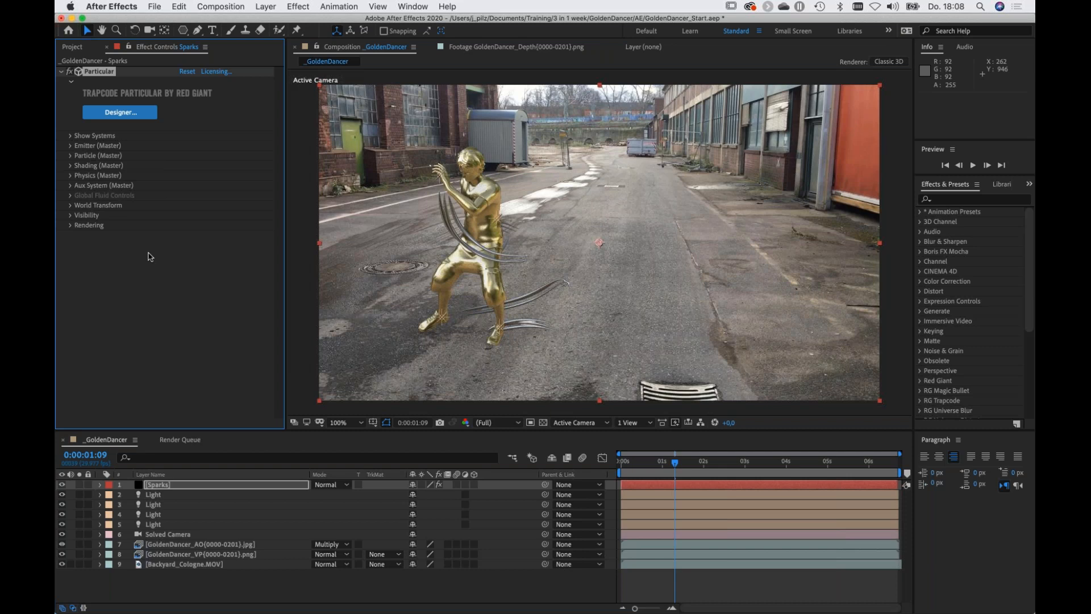
Set the master emitter's type in Particular to Light(s) and dismiss the notice about light names.
left_click(70, 146)
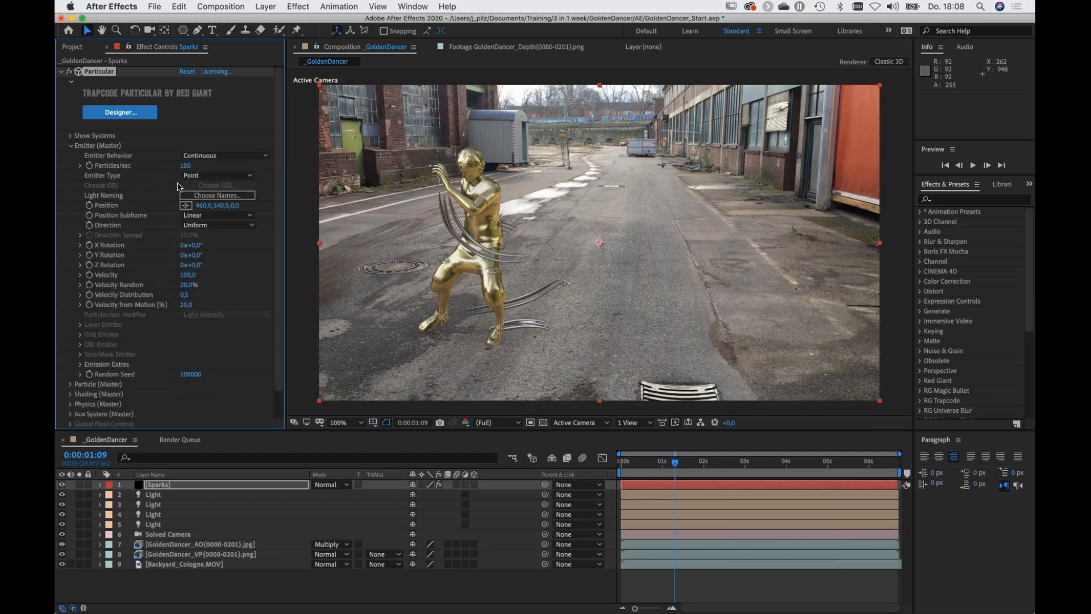
left_click(203, 177)
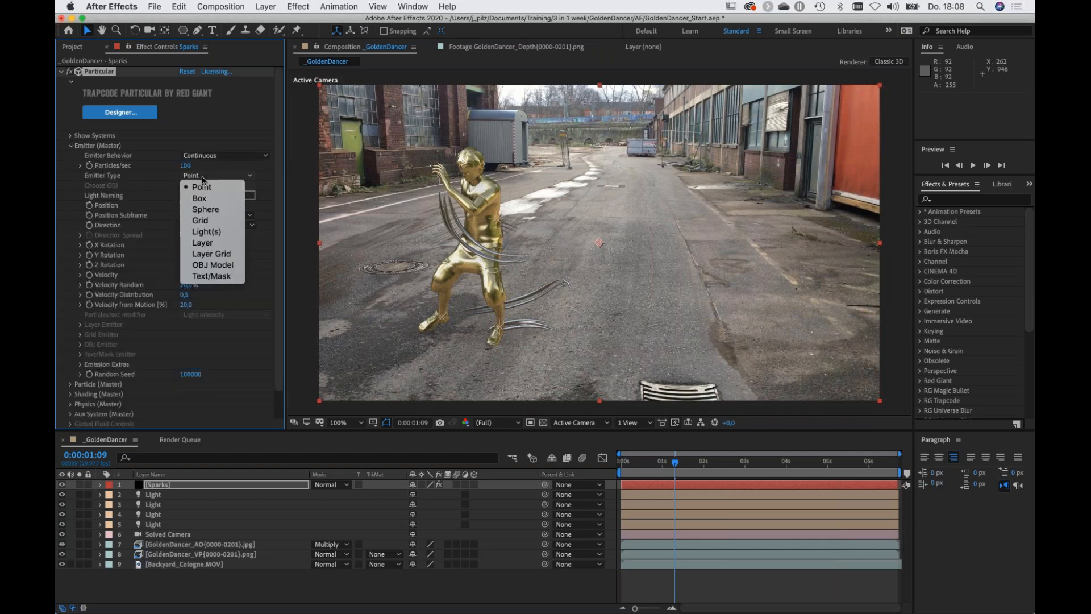
left_click(217, 232)
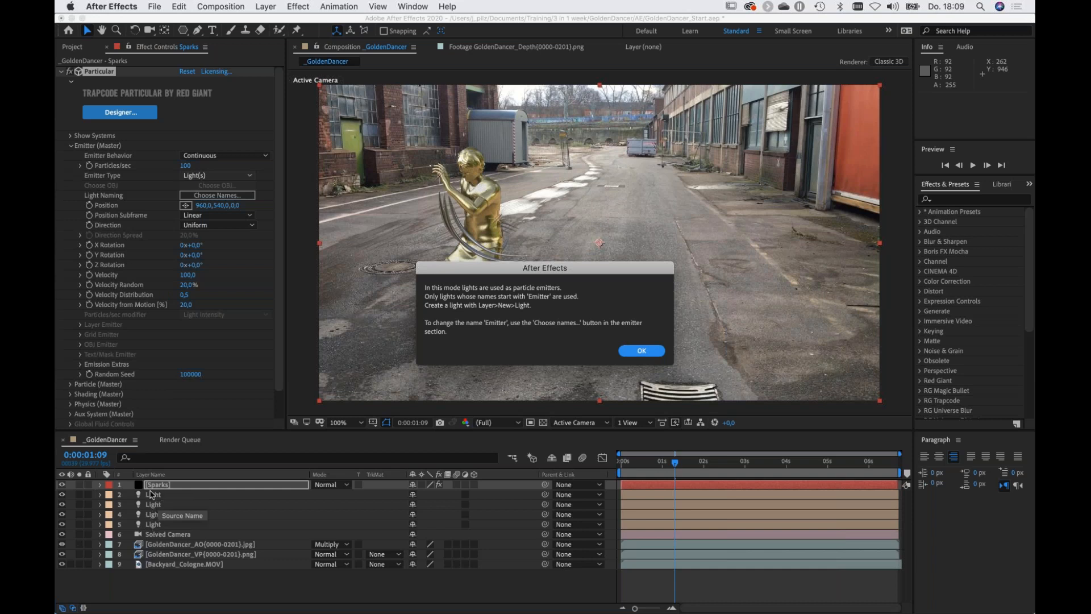
left_click(639, 349)
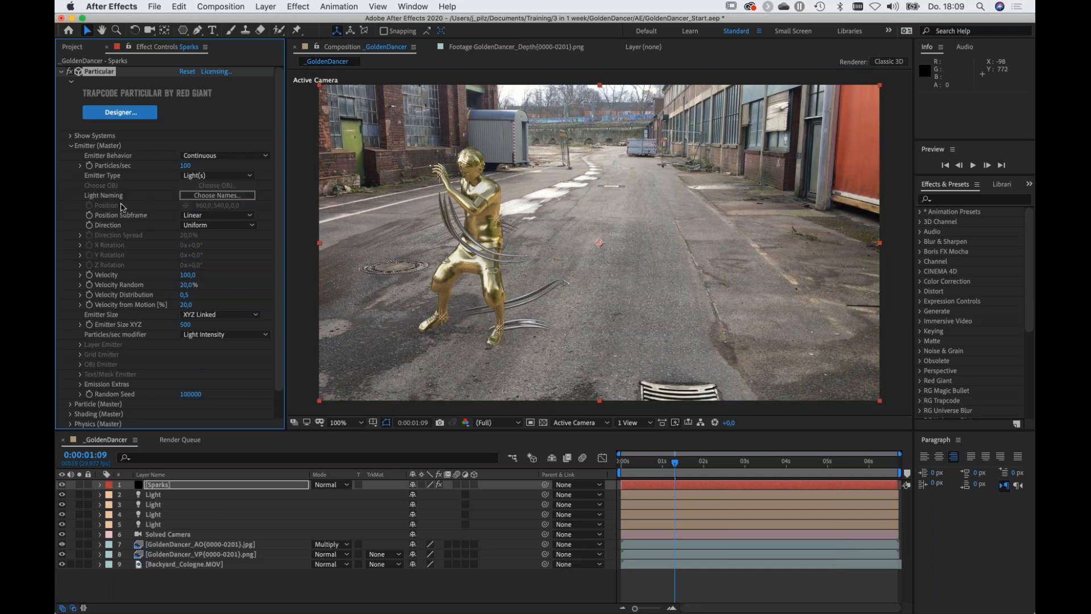
Set Particular's light emitter name prefix to Light so the extracted scene lights emit the particles.
left_click(206, 199)
left_click(471, 175)
left_click_drag(470, 175, 422, 175)
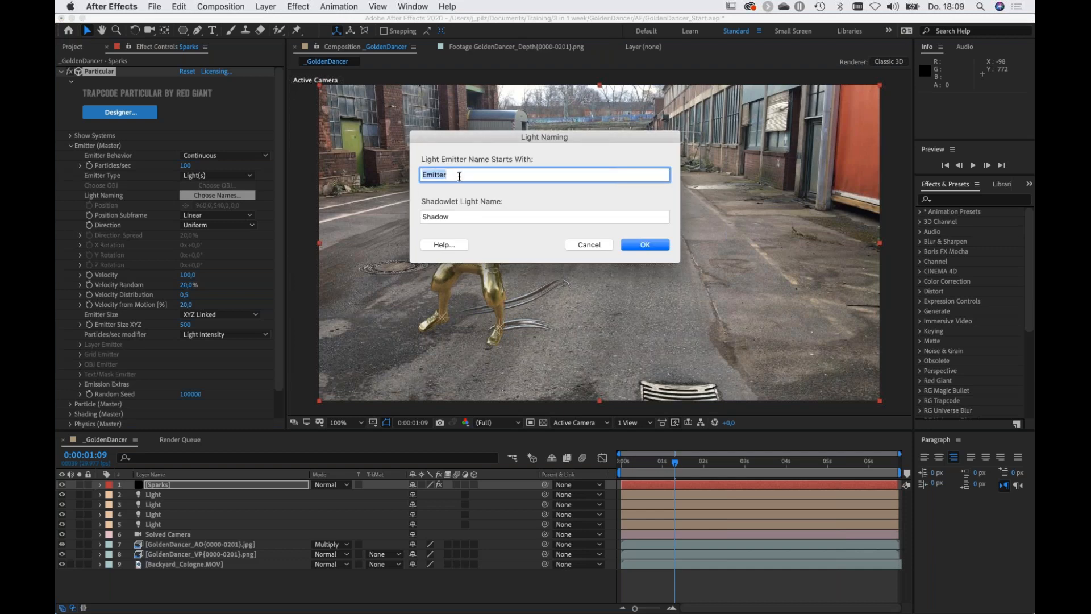
type("Light")
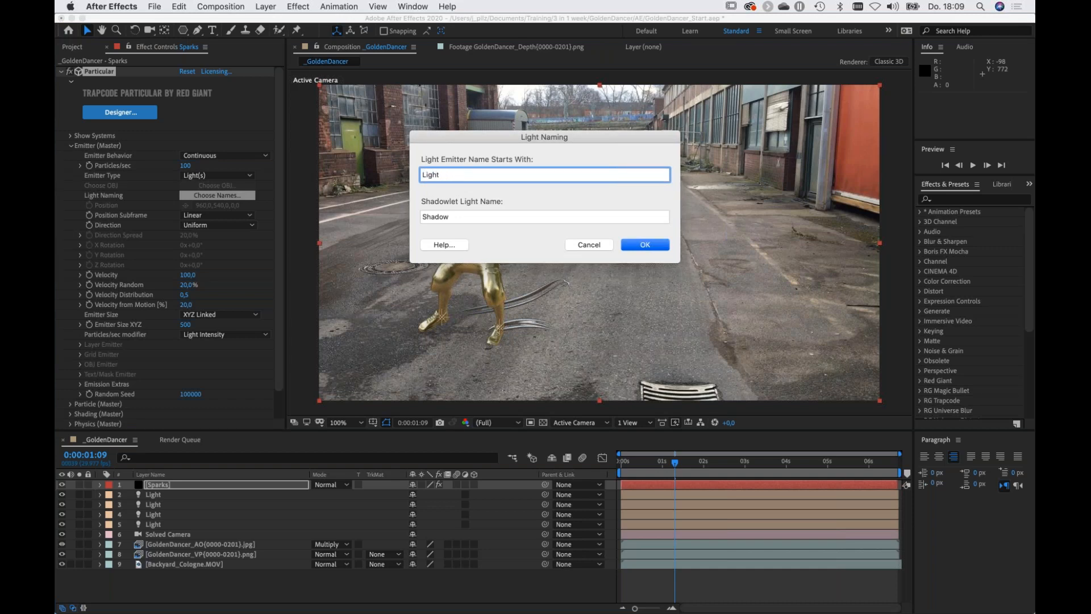
key("Return")
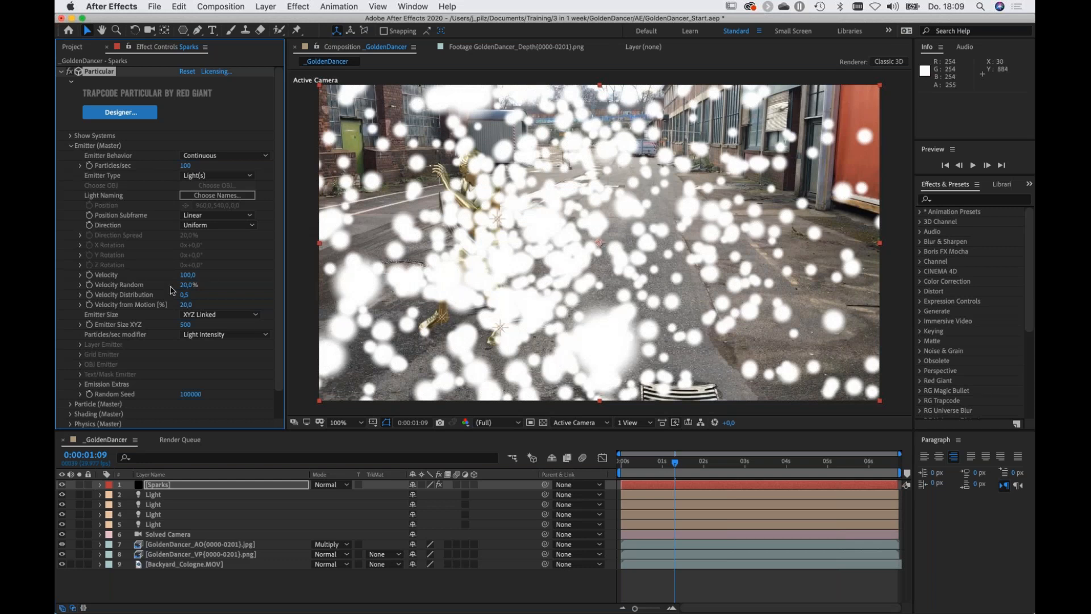
In the Particular Designer, set the emitter to 40 particles per second with an Emitter Size XYZ of 5.
left_click(120, 112)
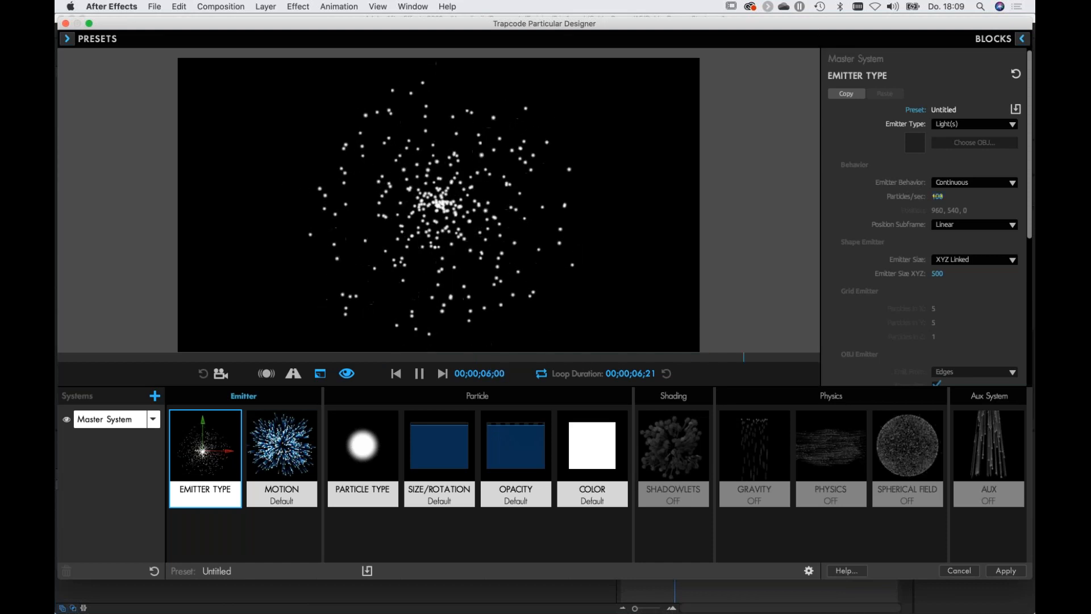
left_click(937, 197)
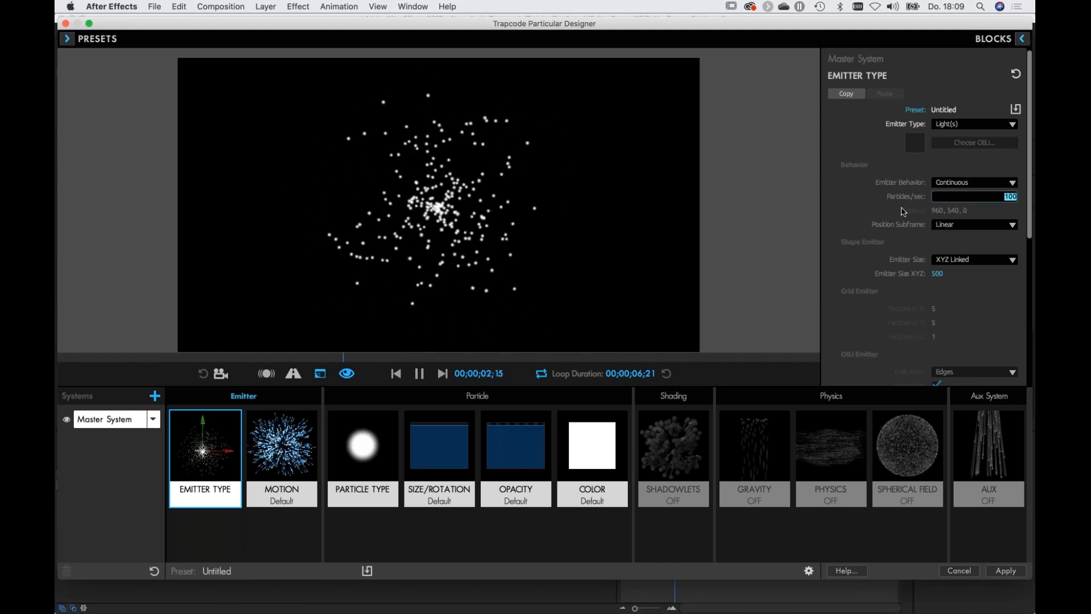
type("40")
key("Return")
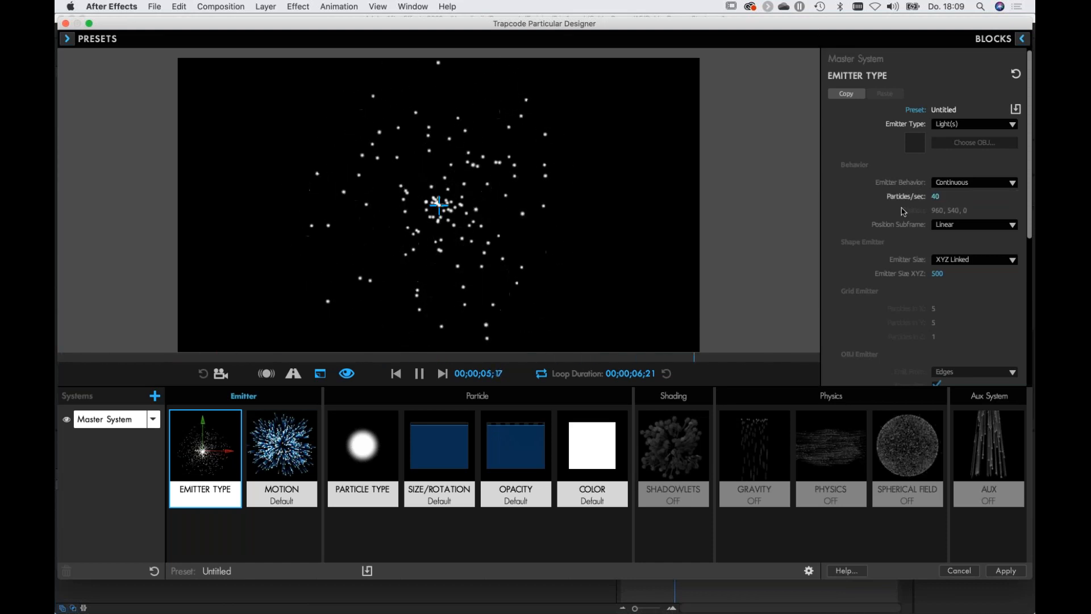
left_click(937, 274)
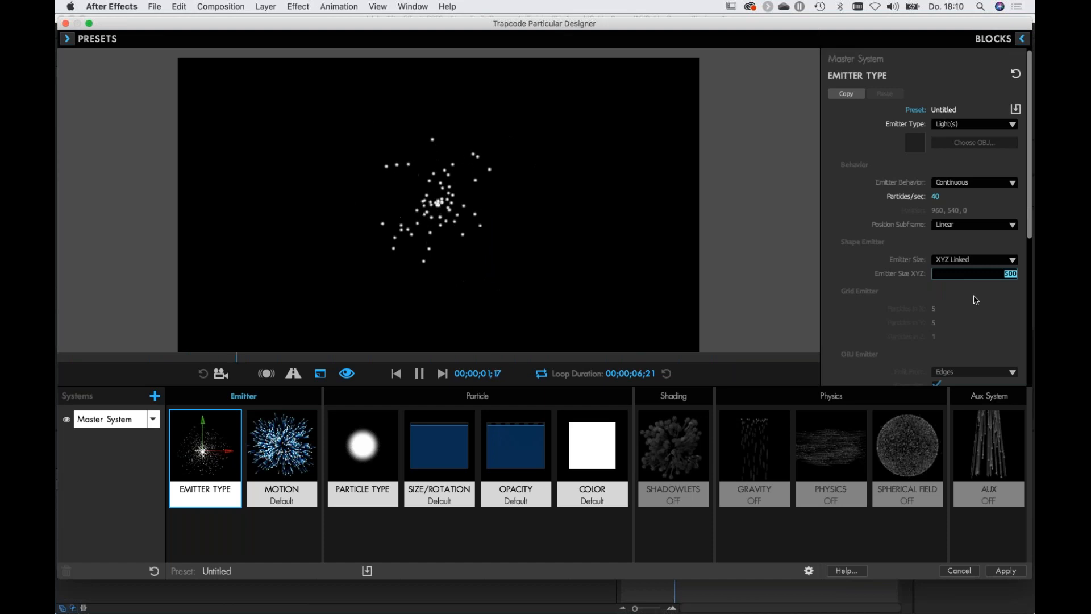
type("5")
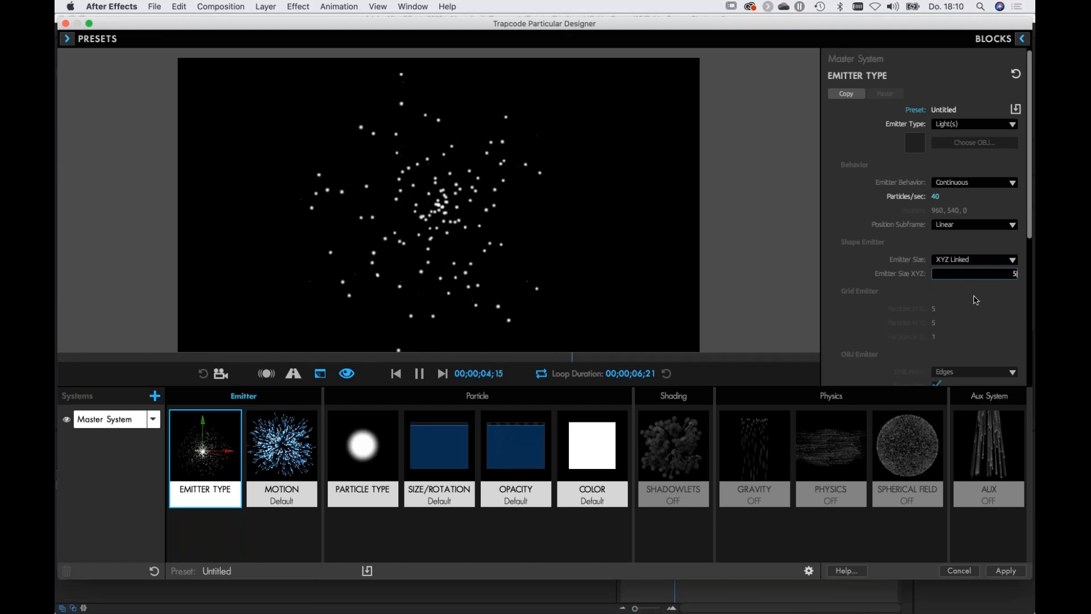
key("Return")
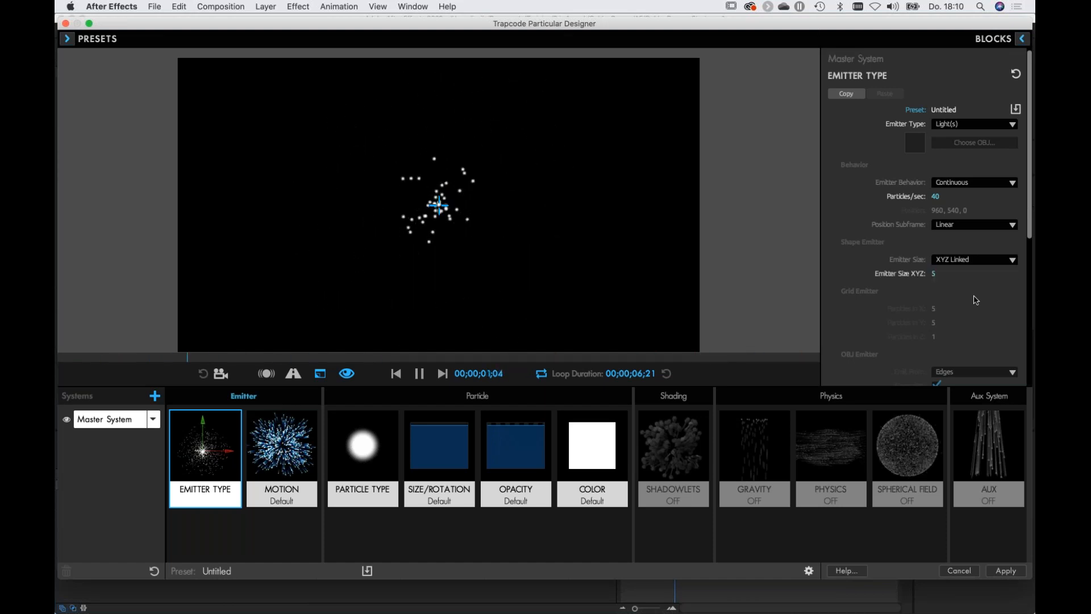
scroll(861, 318, "down", 4)
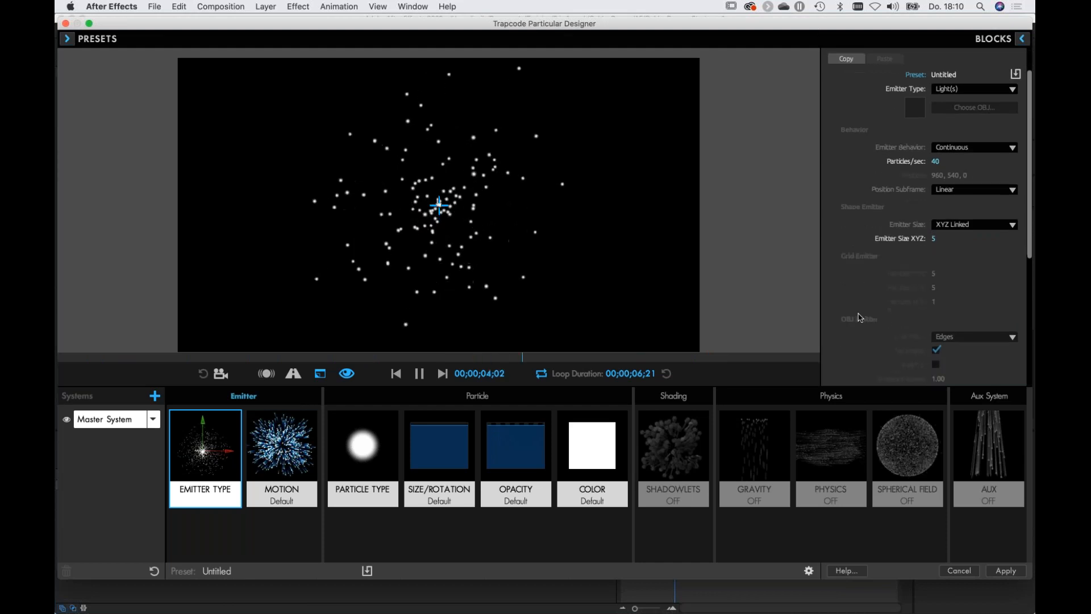
scroll(860, 317, "down", 5)
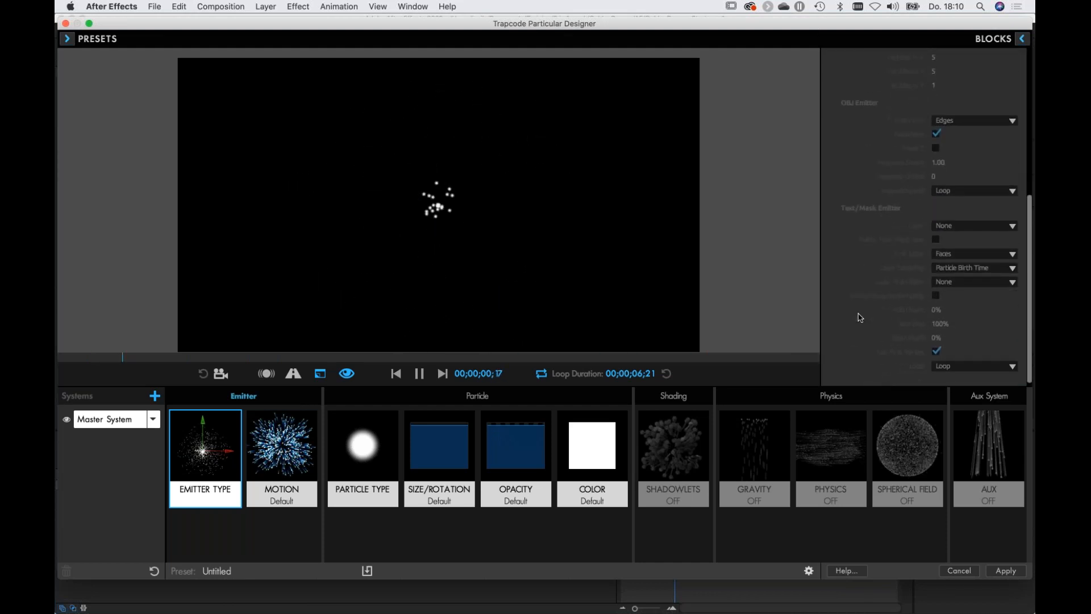
scroll(861, 318, "up", 4)
Set the emitter motion's Velocity to 20 and its Velocity Random to 37%.
left_click(288, 448)
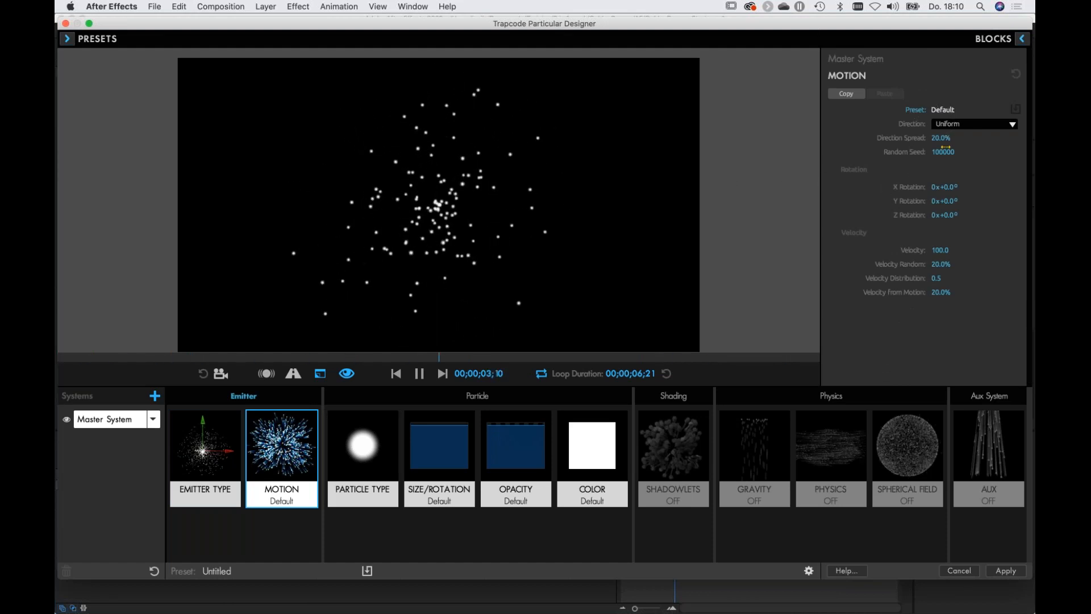
left_click(941, 250)
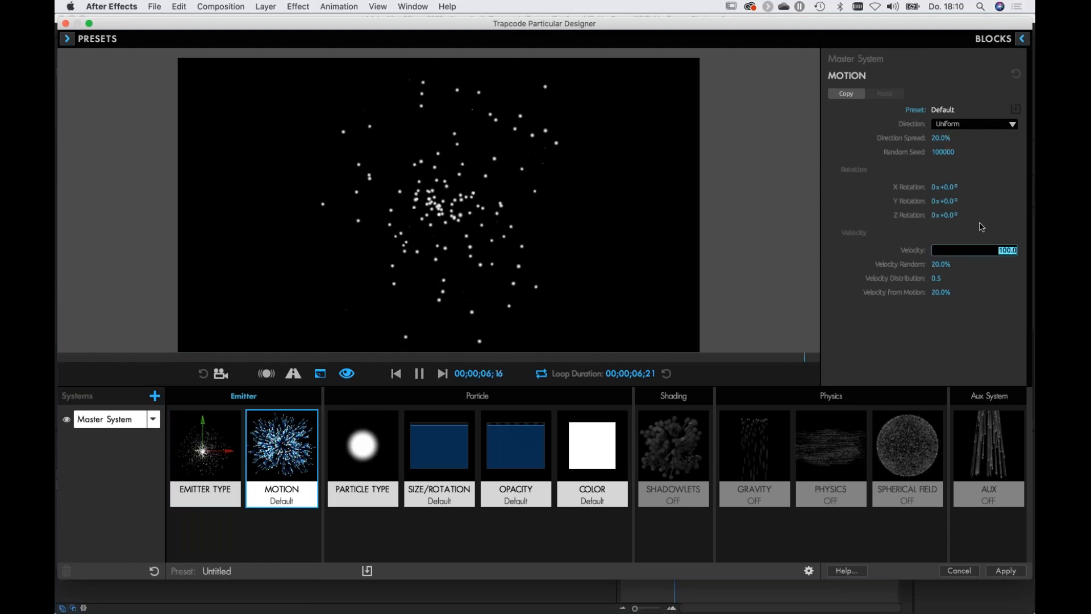
type("20")
key("Return")
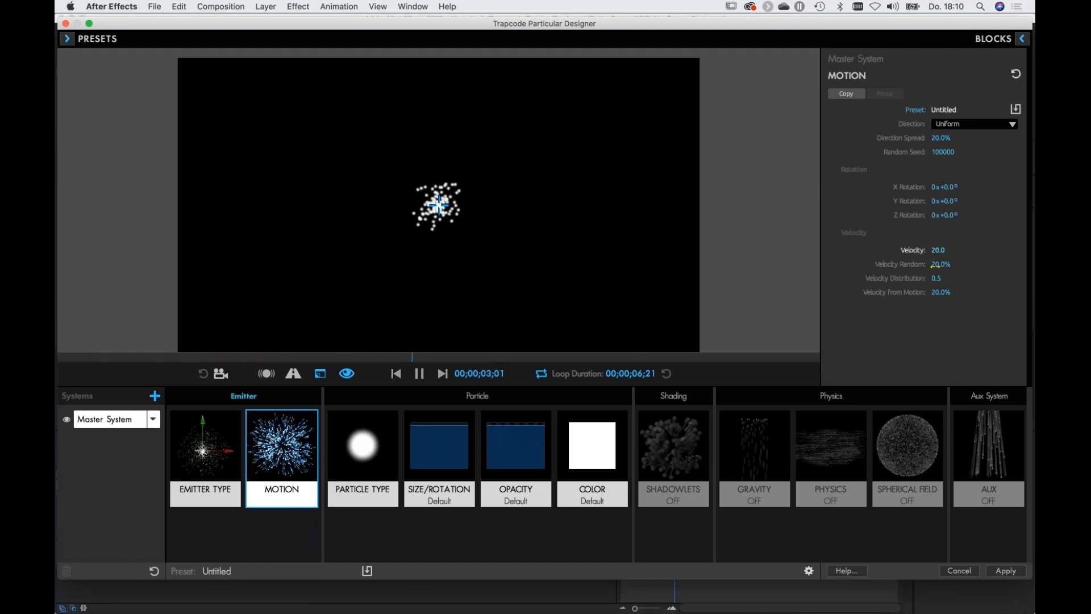
left_click_drag(939, 265, 941, 264)
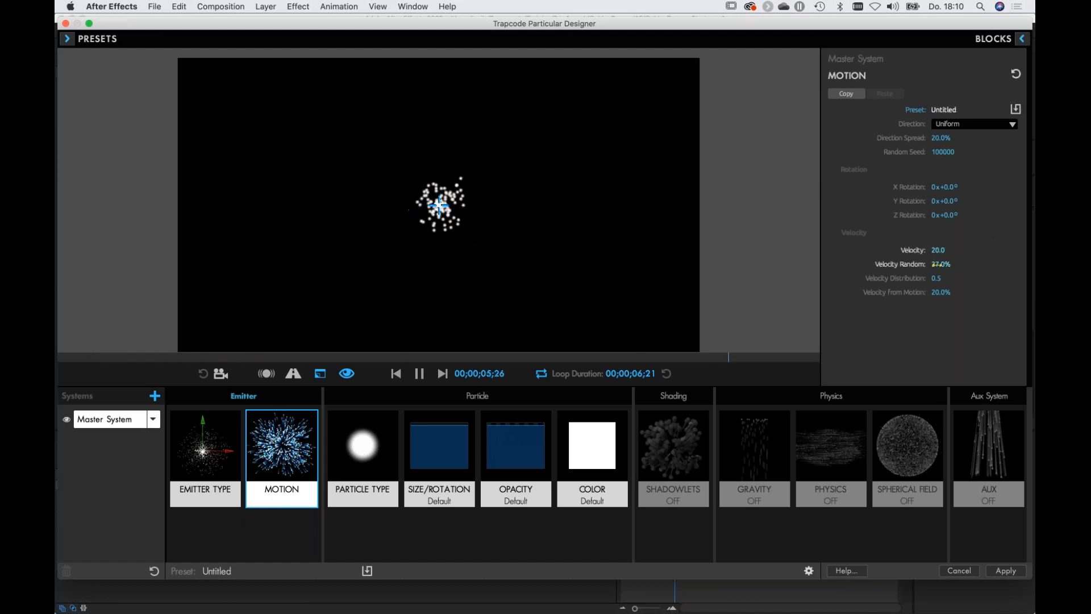
Change the particle type to Sprite and use the Random Bursts sprite from the Light and Magic set.
left_click(369, 450)
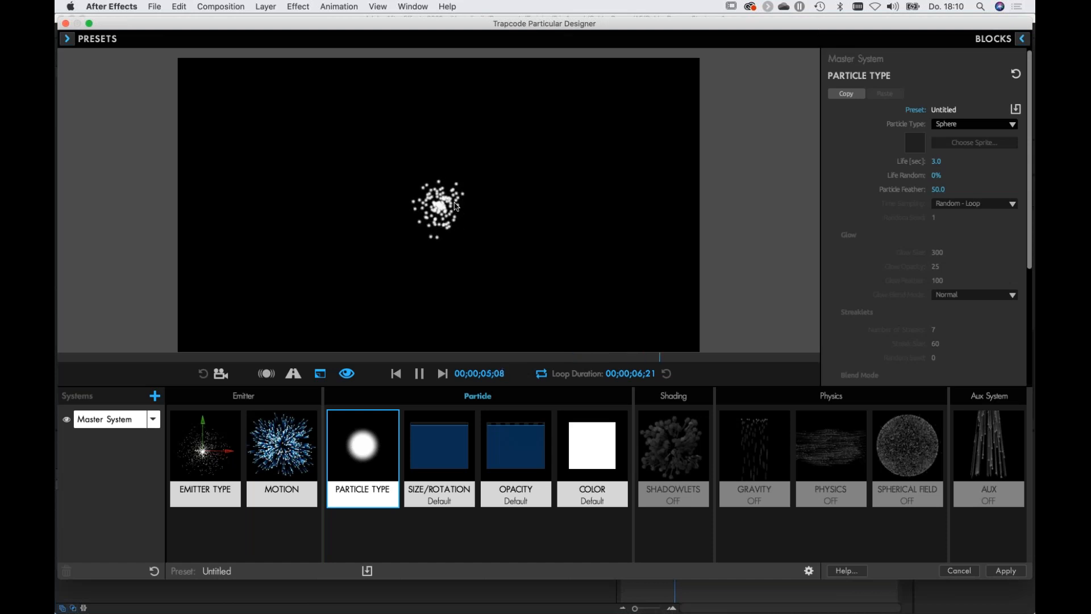
left_click(945, 126)
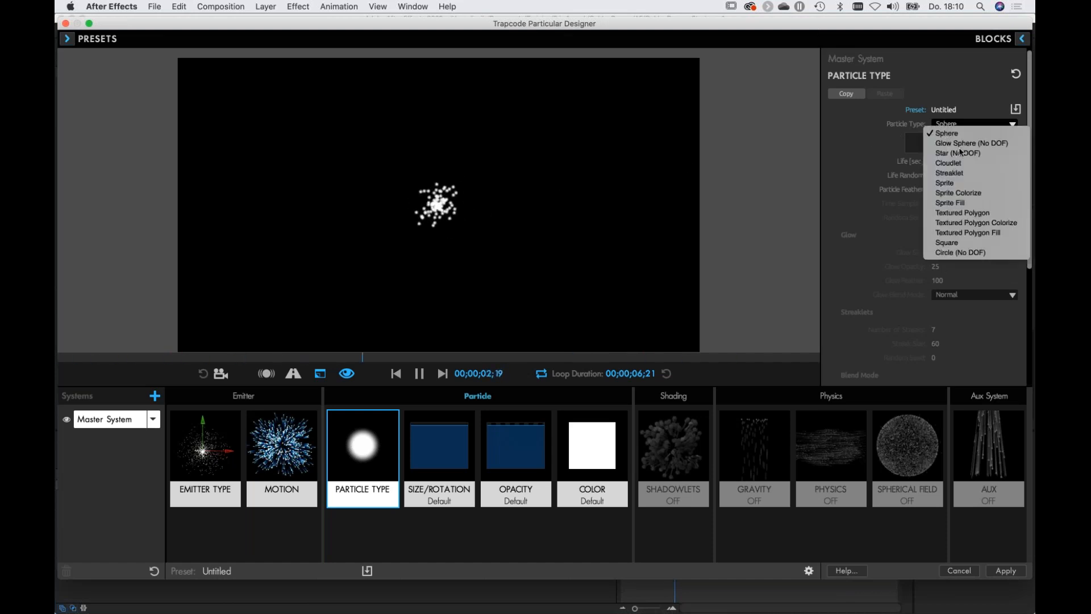
left_click(945, 182)
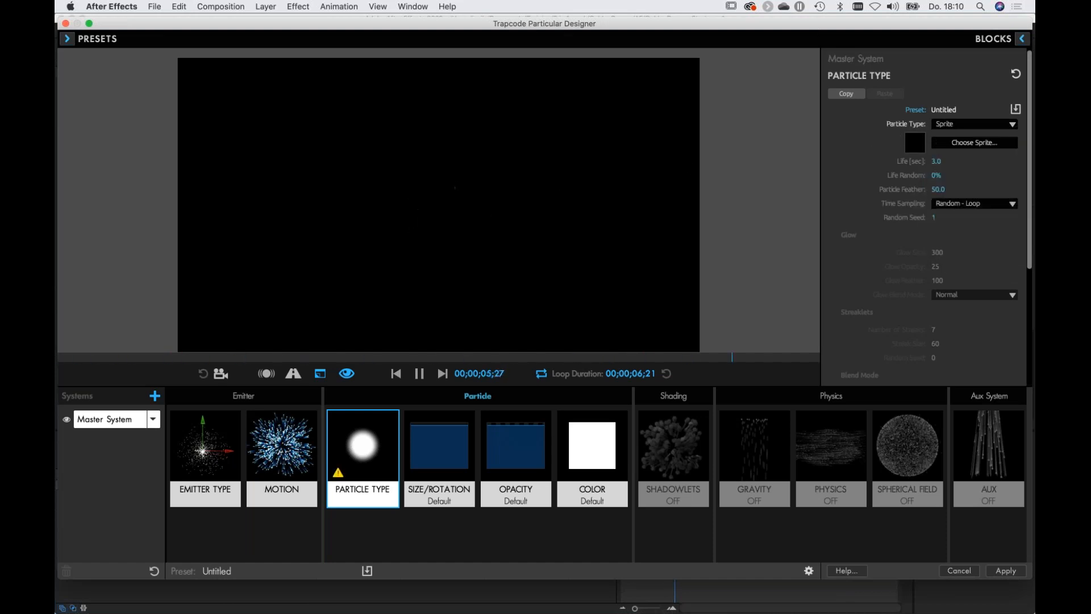
left_click(968, 144)
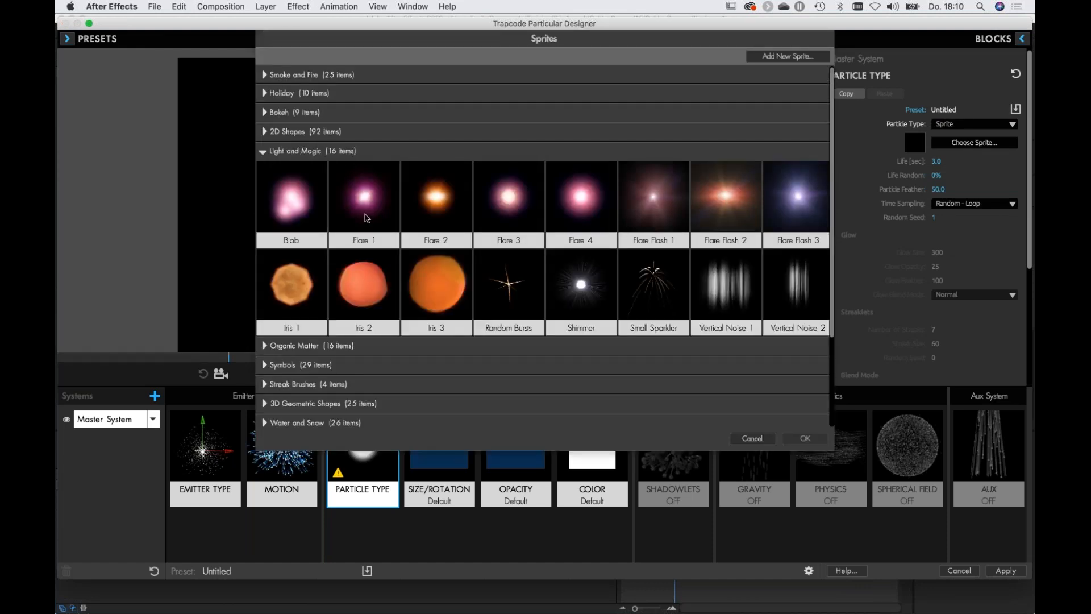
left_click(509, 289)
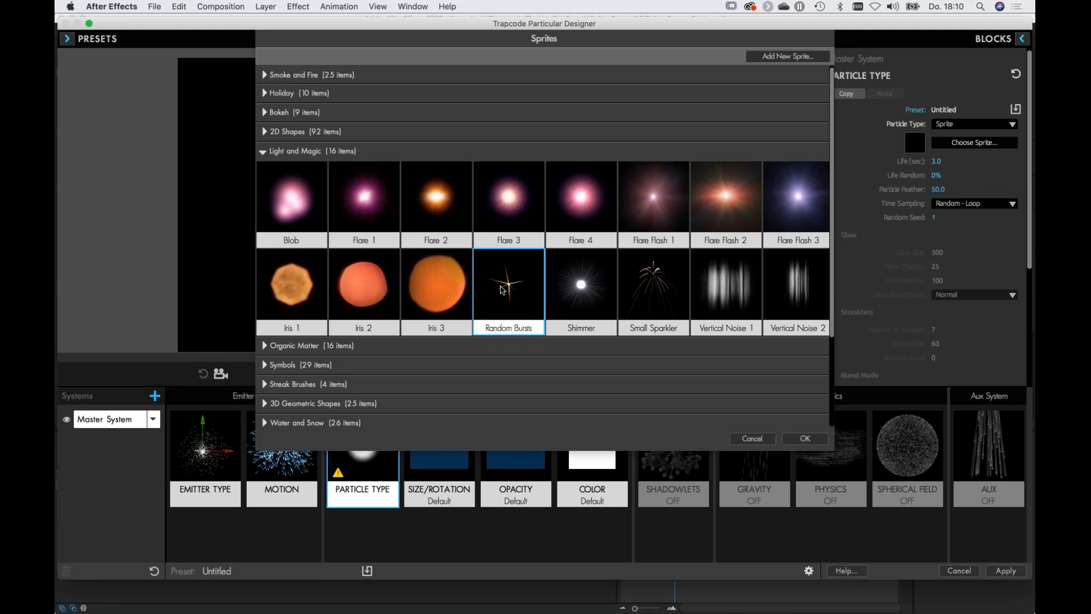
left_click(806, 438)
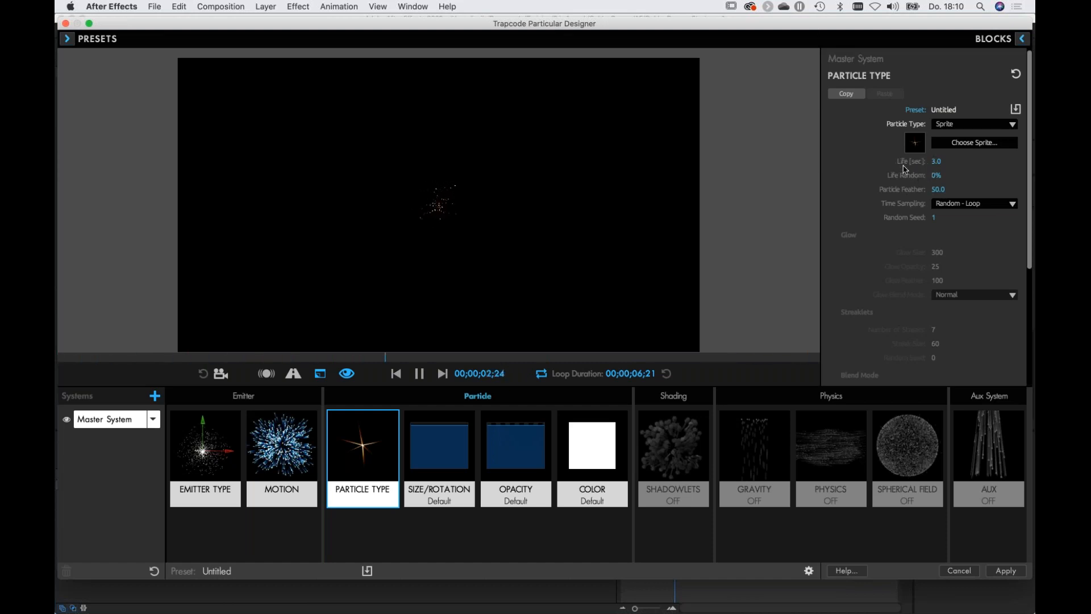
Set the particle life to 0.3 seconds and Life Random to 26%.
left_click(936, 162)
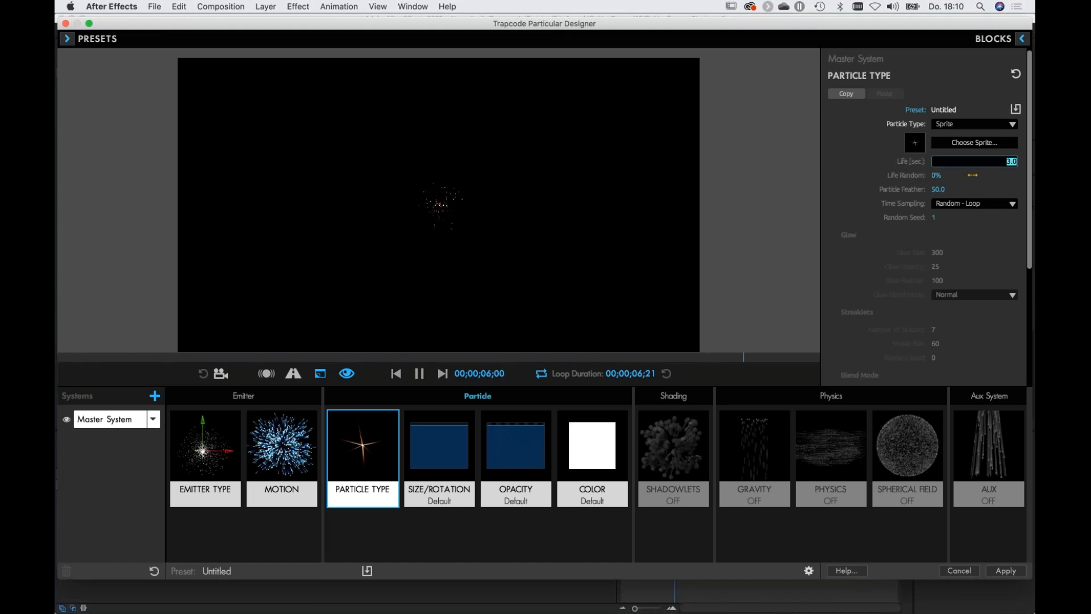
type("0.3")
key("Return")
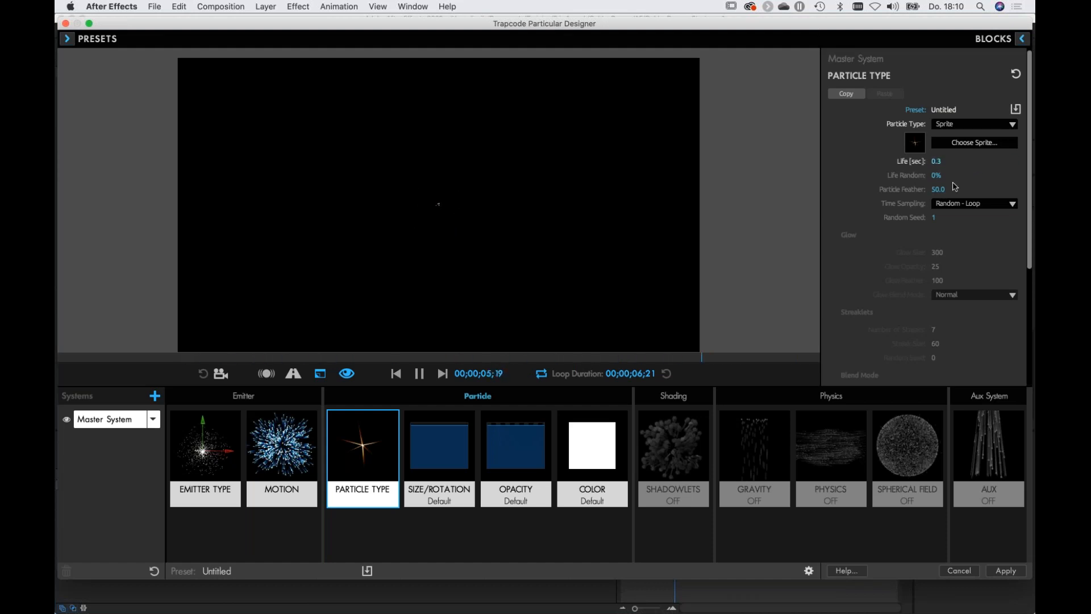
left_click_drag(936, 176, 939, 176)
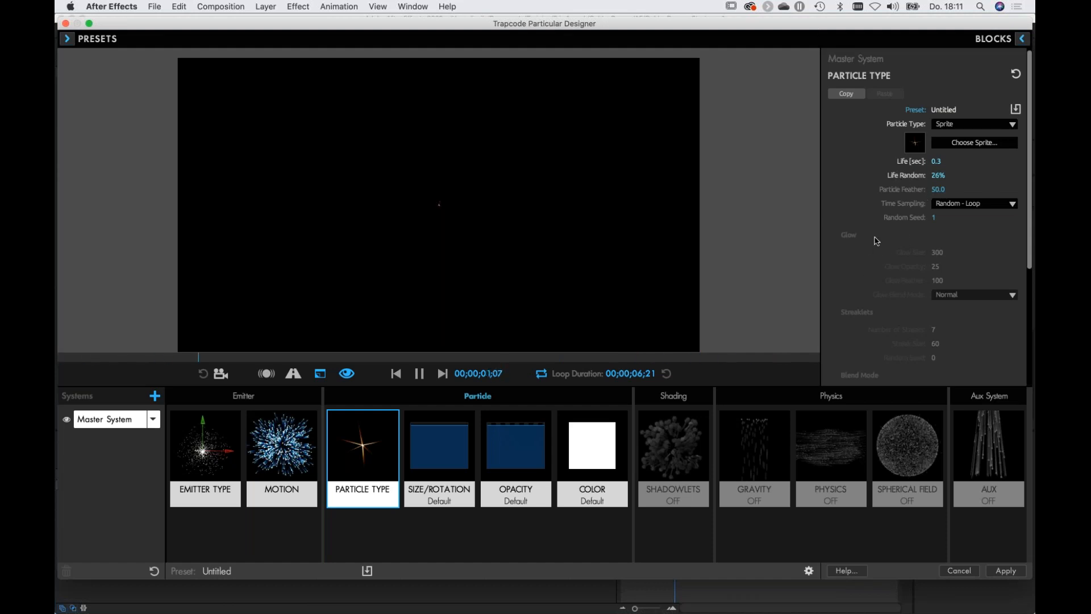
Set the particles' Size Random to 43% and their Random Rotation to 100.
scroll(881, 231, "down", 5)
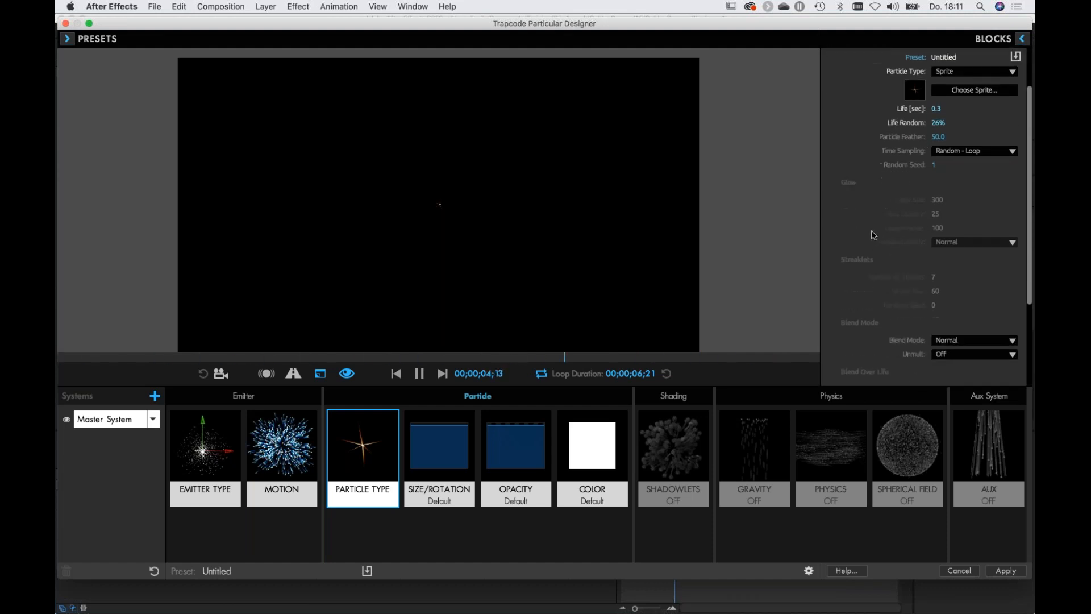
scroll(874, 235, "down", 3)
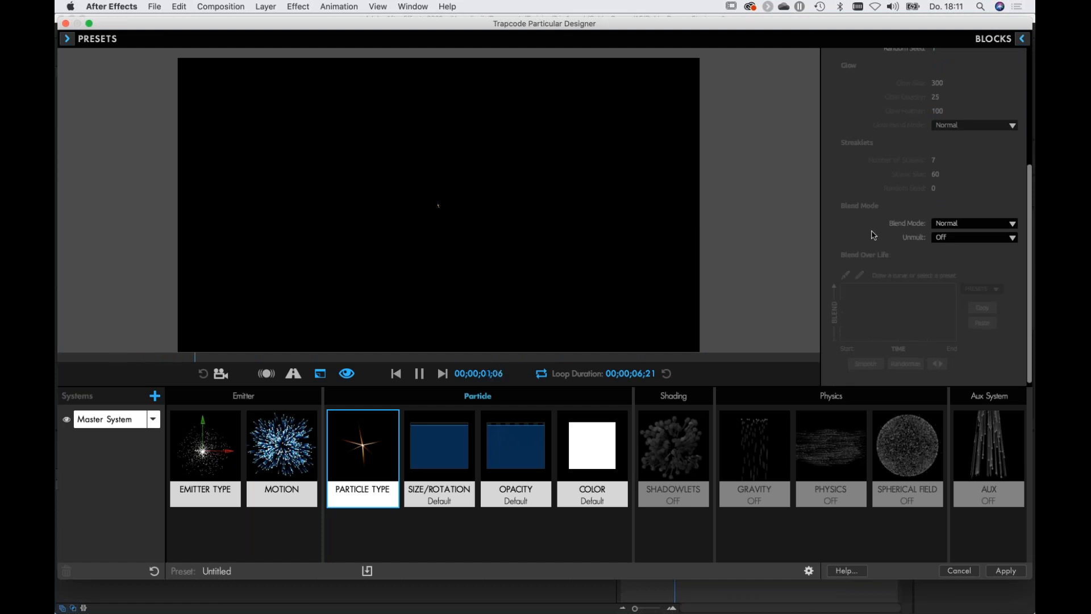
left_click(442, 451)
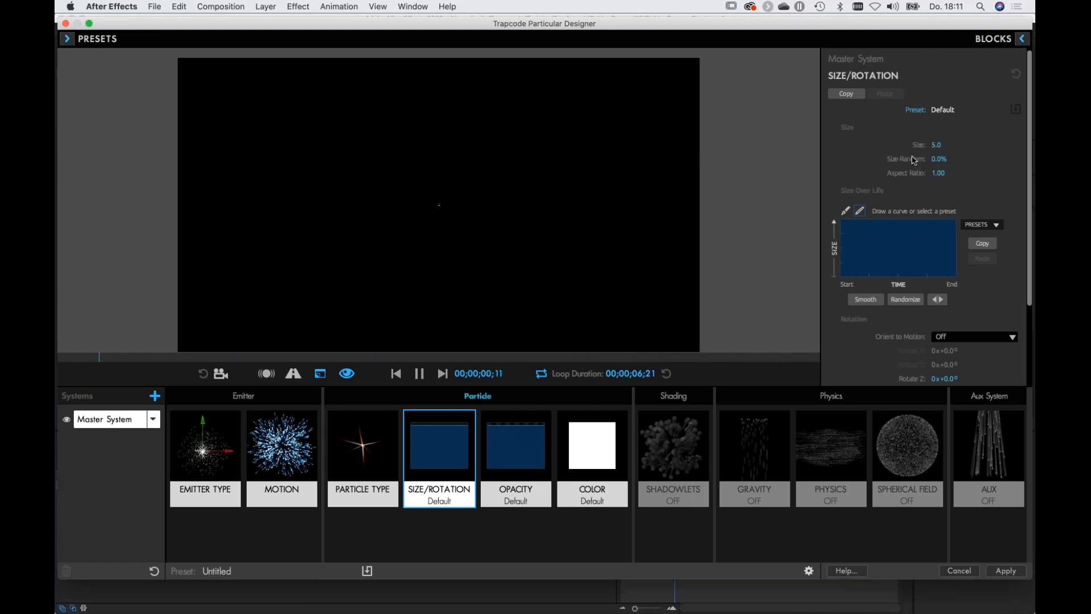
left_click_drag(939, 159, 942, 159)
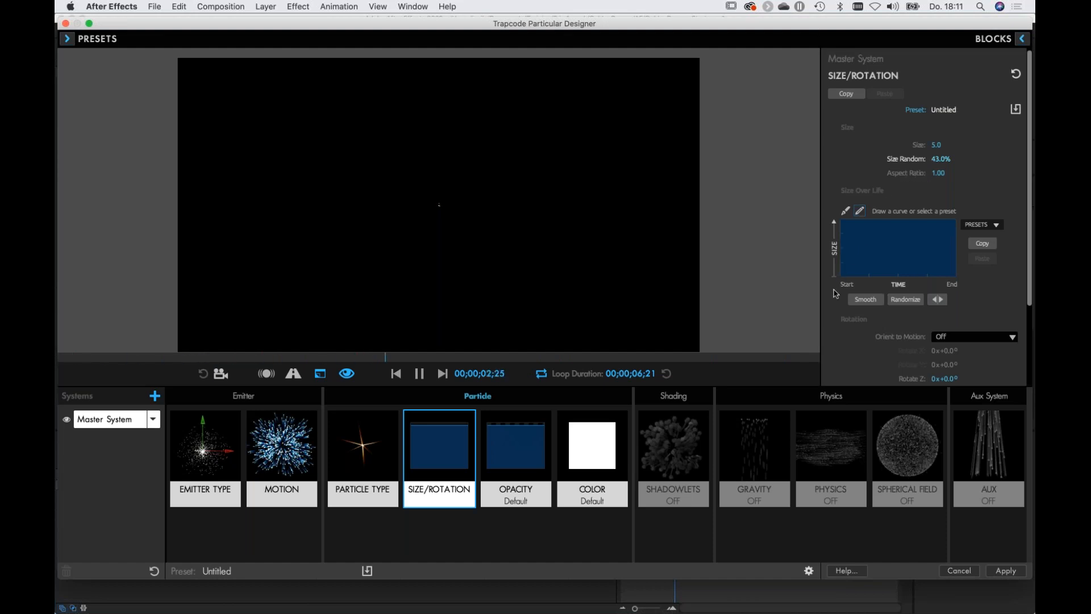
scroll(840, 323, "down", 4)
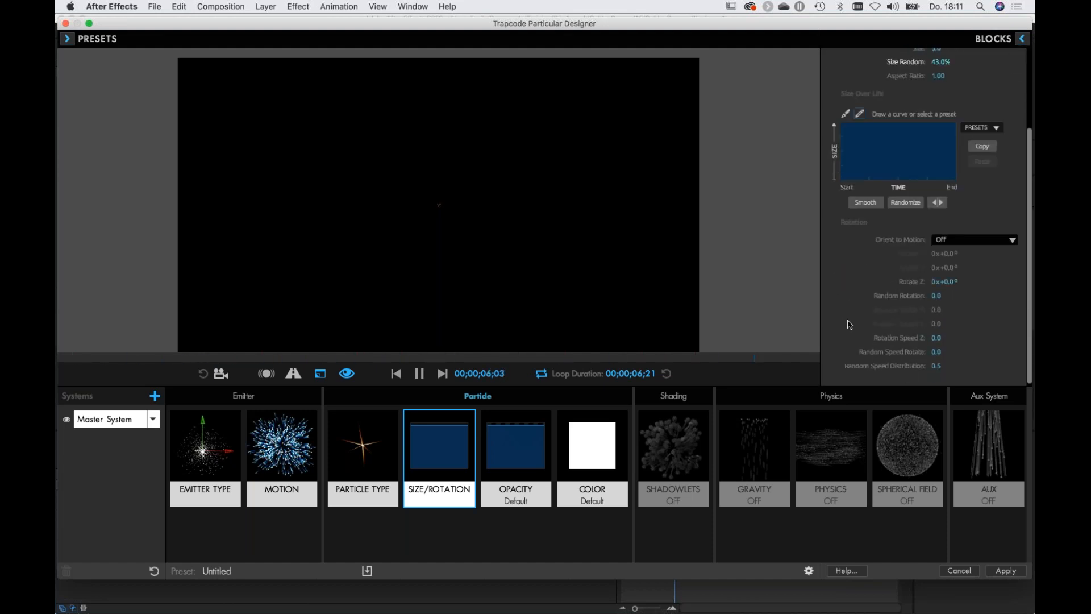
scroll(853, 322, "up", 1)
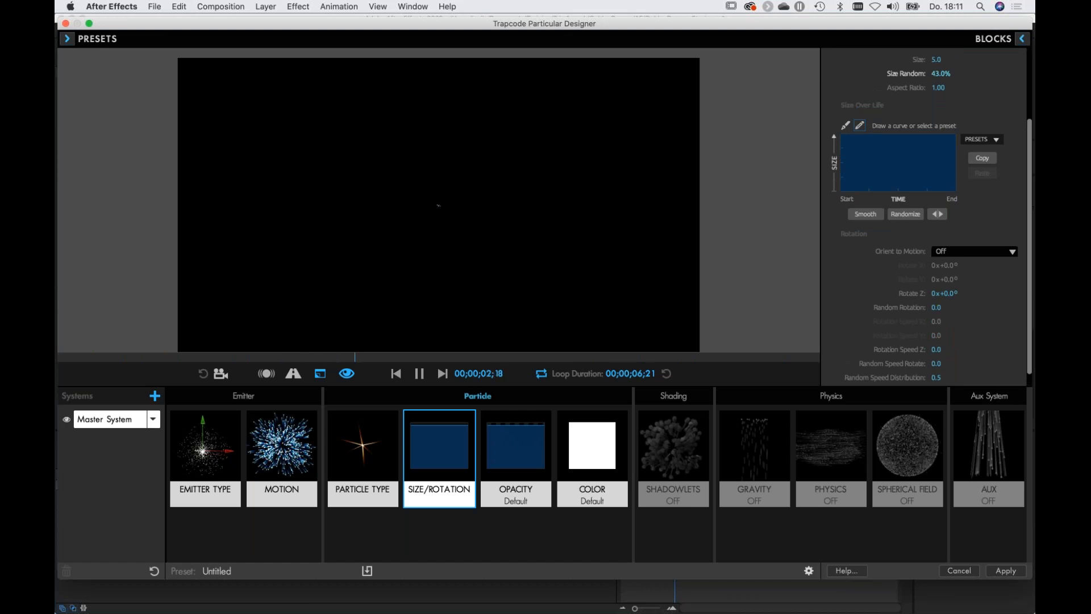
left_click_drag(932, 307, 934, 307)
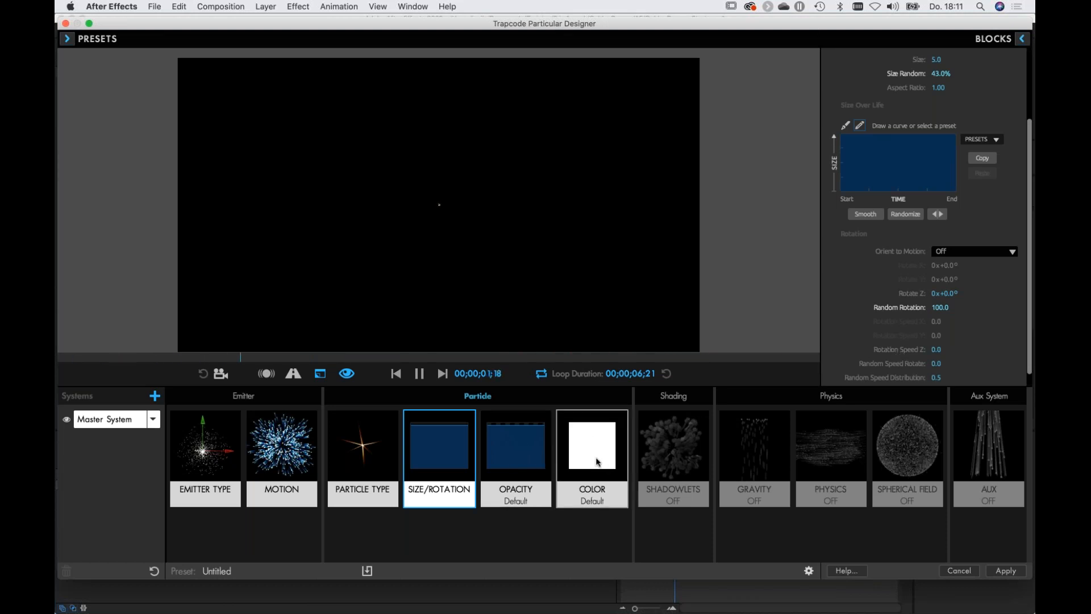
Set the particle system's Gravity to 10 and apply the Designer settings to the Sparks layer.
left_click(748, 458)
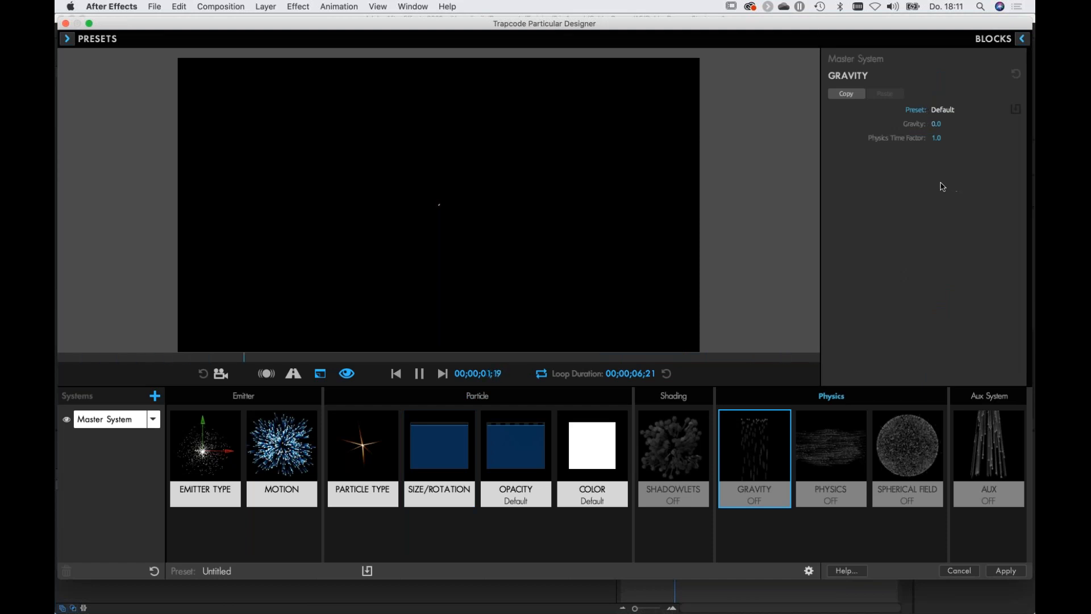
left_click(936, 124)
type("10")
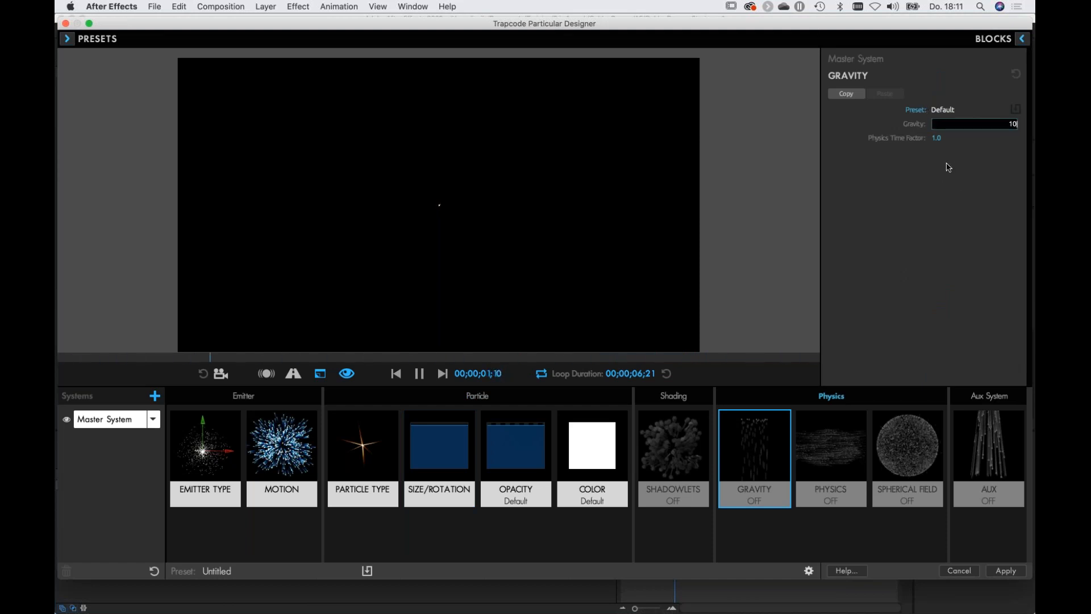
key("Return")
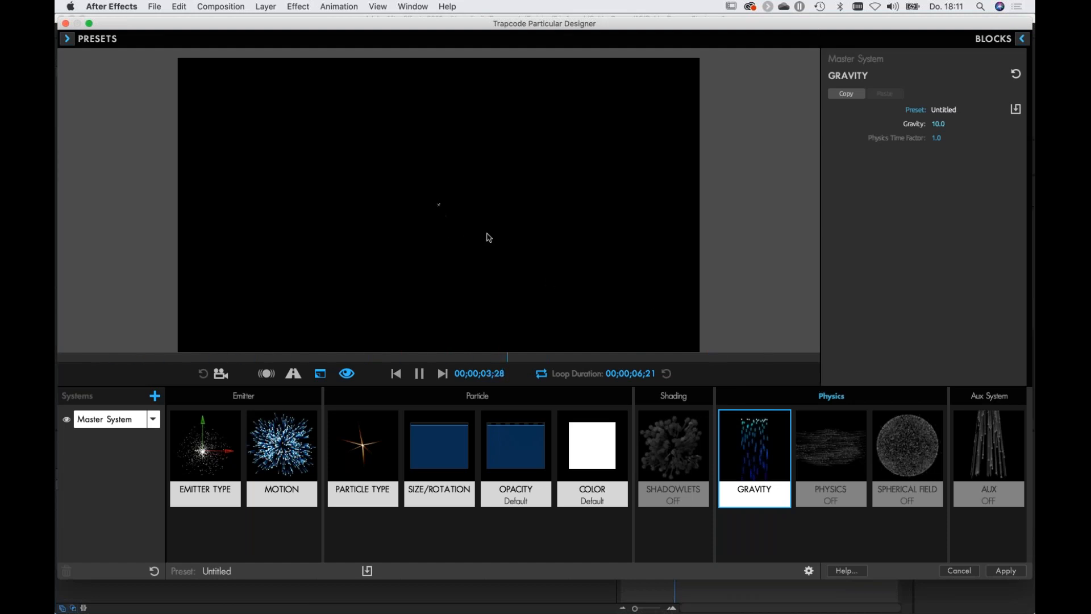
left_click(1004, 570)
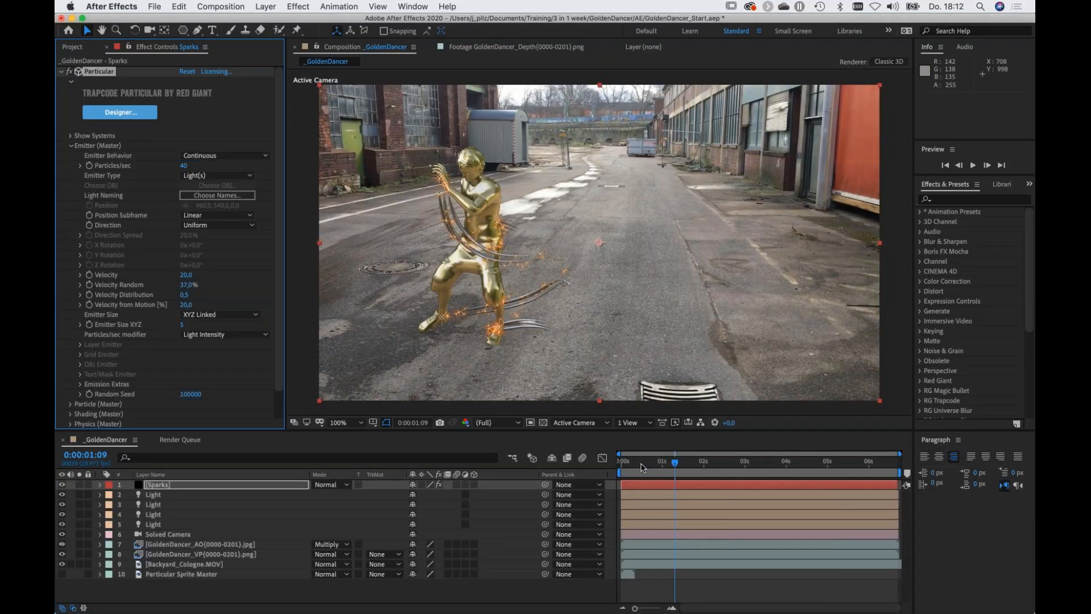
Preview the sparks animation from the start of the composition.
left_click_drag(642, 465, 619, 465)
key("space")
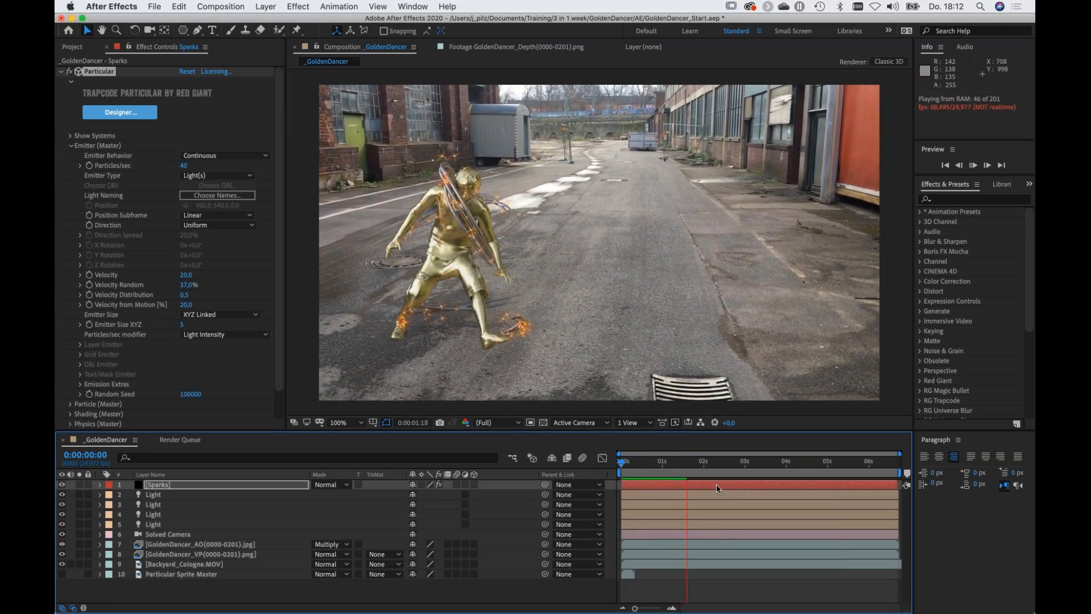
key("space")
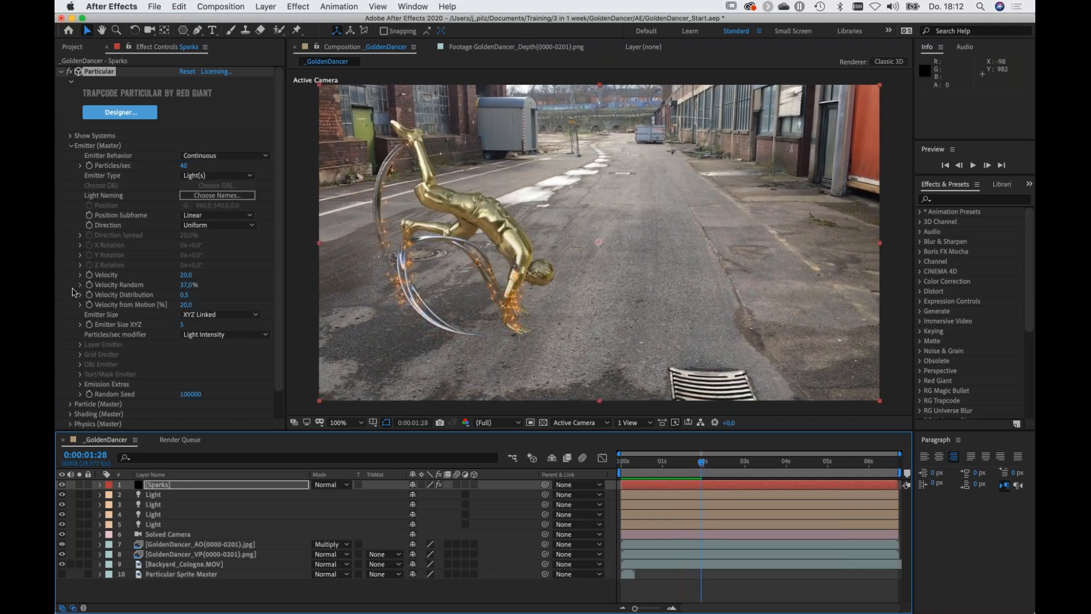
Set the Sparks emitter's Velocity from Motion to 30%.
left_click(186, 305)
type("3")
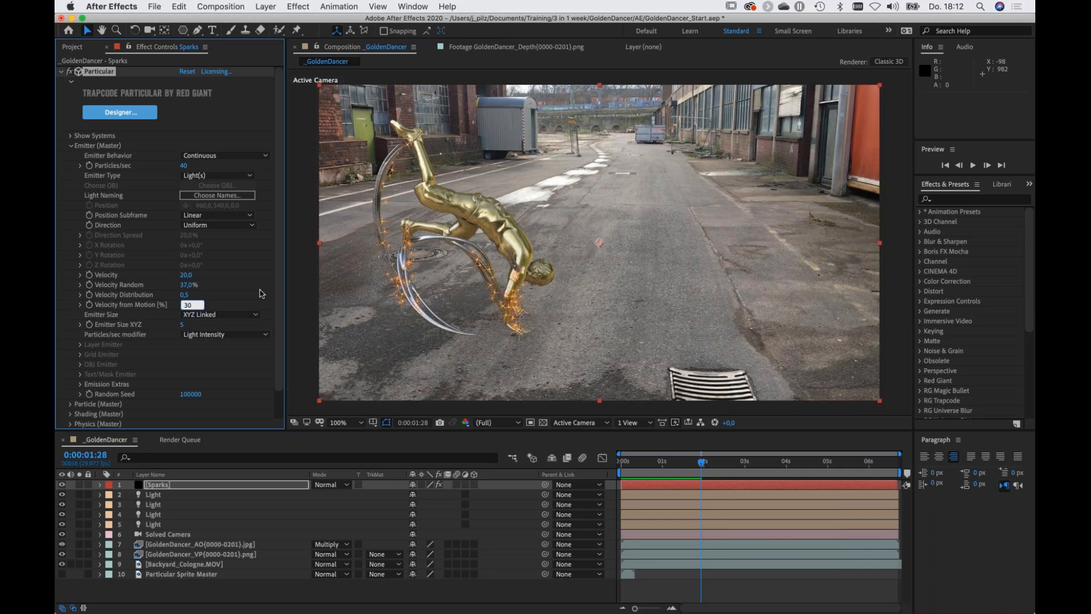
type("0")
key("Return")
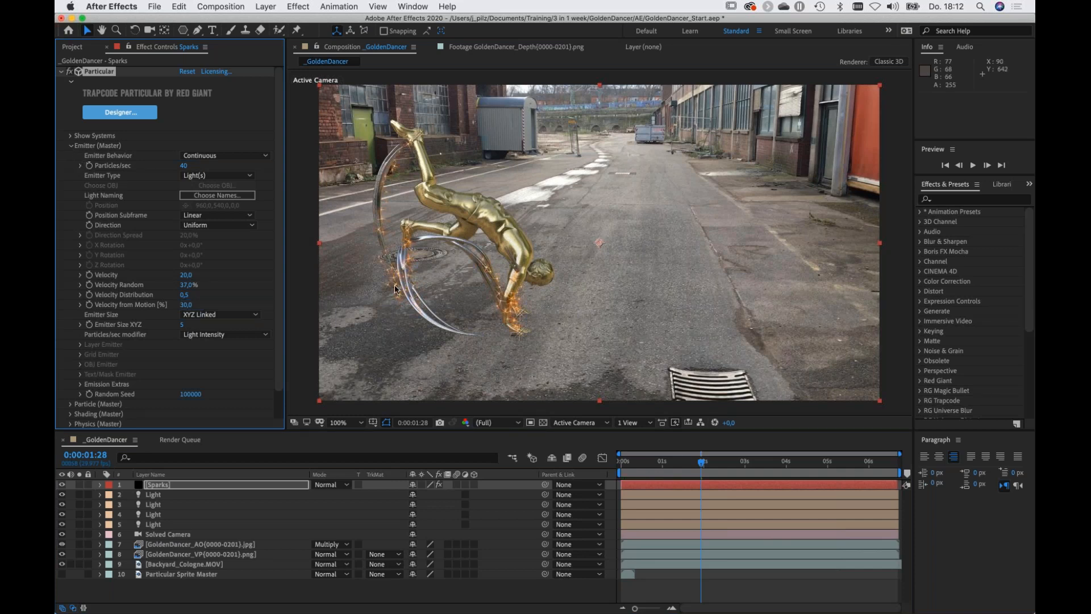
Reduce the Sparks particle Size to 3 in the master particle settings.
left_click(71, 146)
left_click(70, 156)
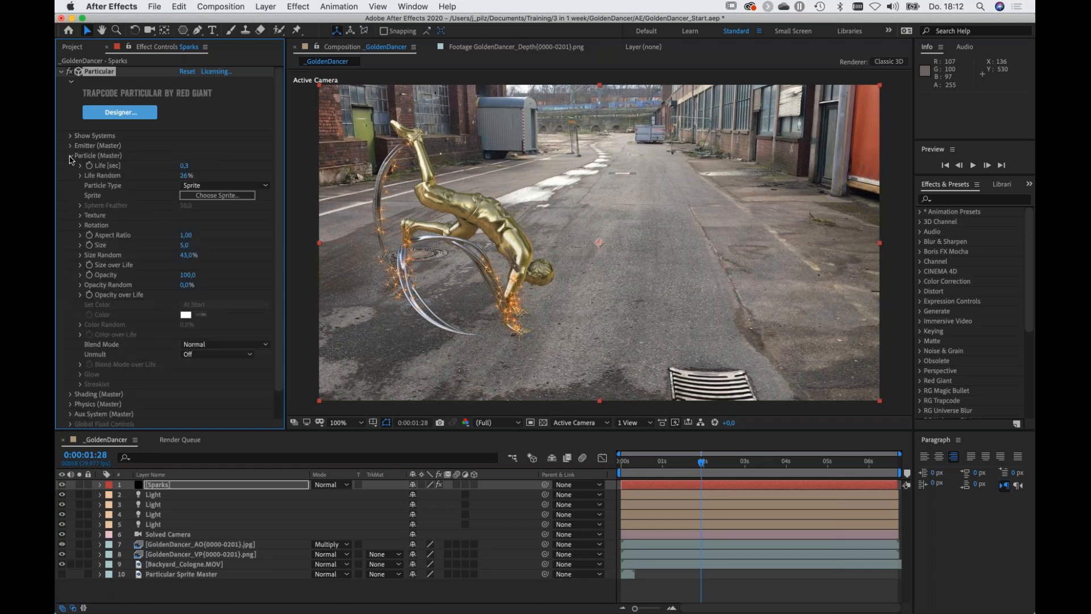
left_click(183, 245)
type("3")
key("Return")
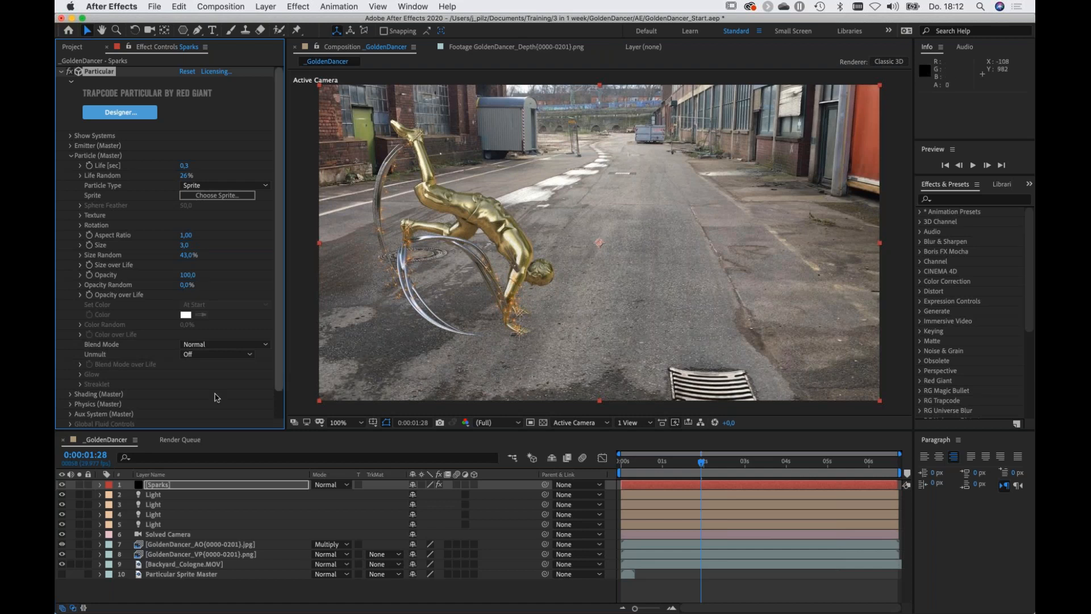
Set the Sparks layer's blending mode to Add.
left_click(335, 487)
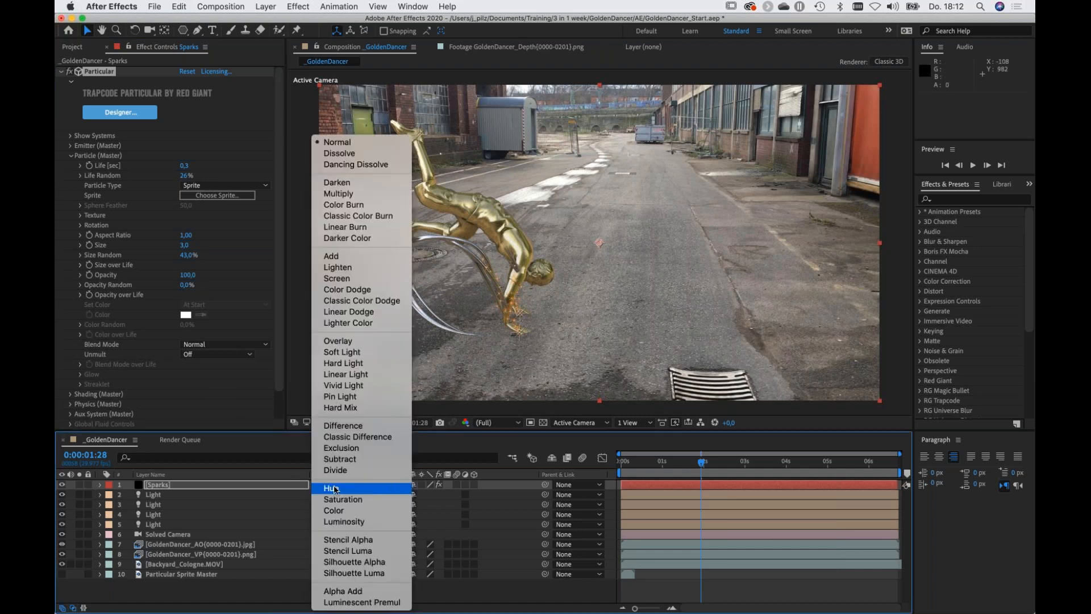
left_click(340, 258)
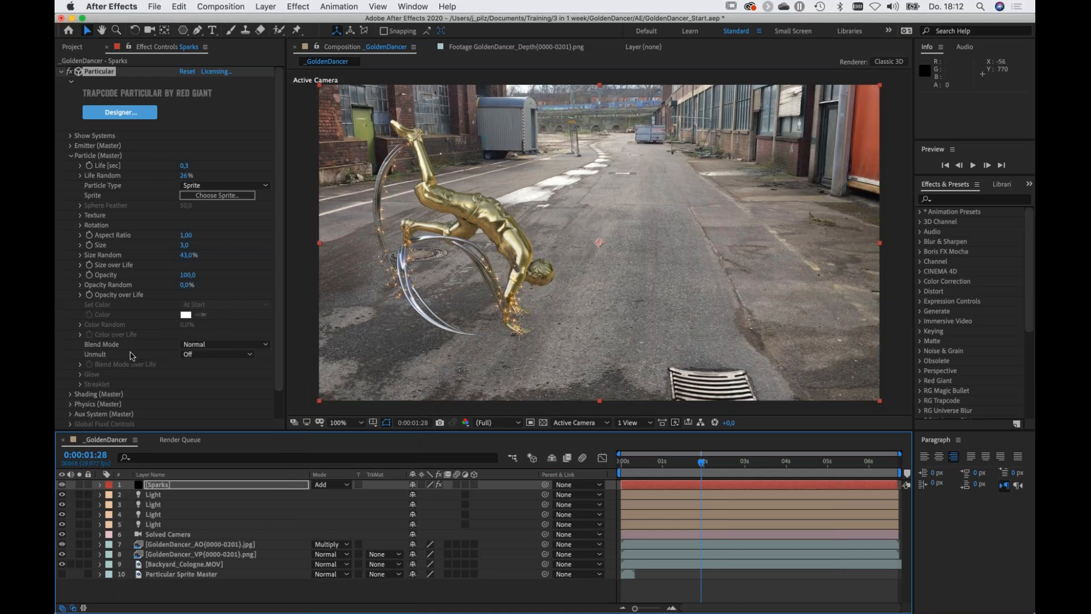
scroll(134, 350, "down", 3)
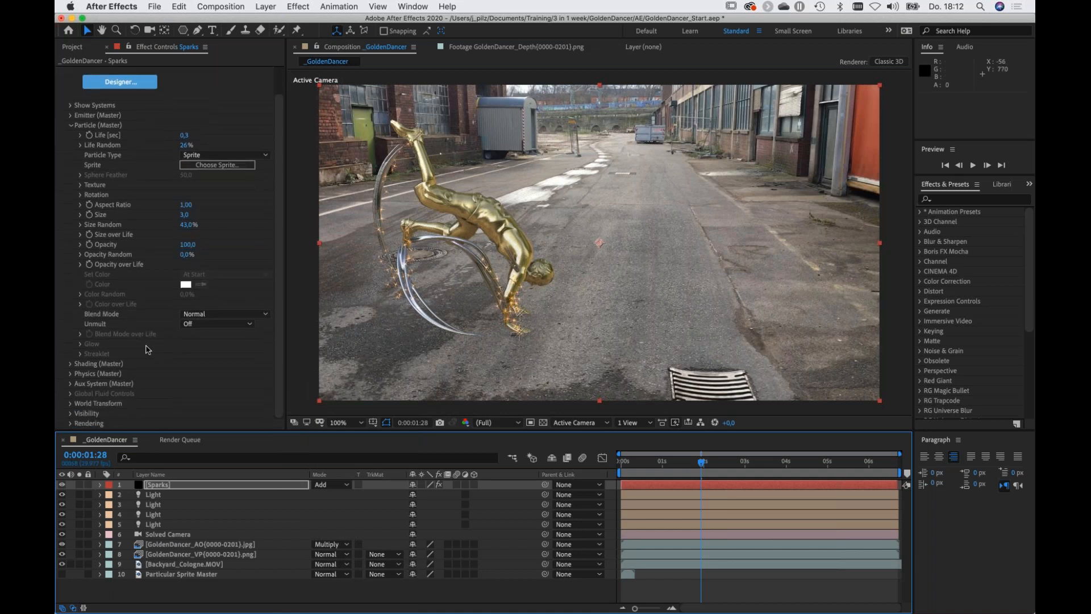
left_click(72, 128)
Move to 0:00:02:10 and turn on Motion Blur in the Particular rendering settings of the Sparks layer.
left_click(704, 462)
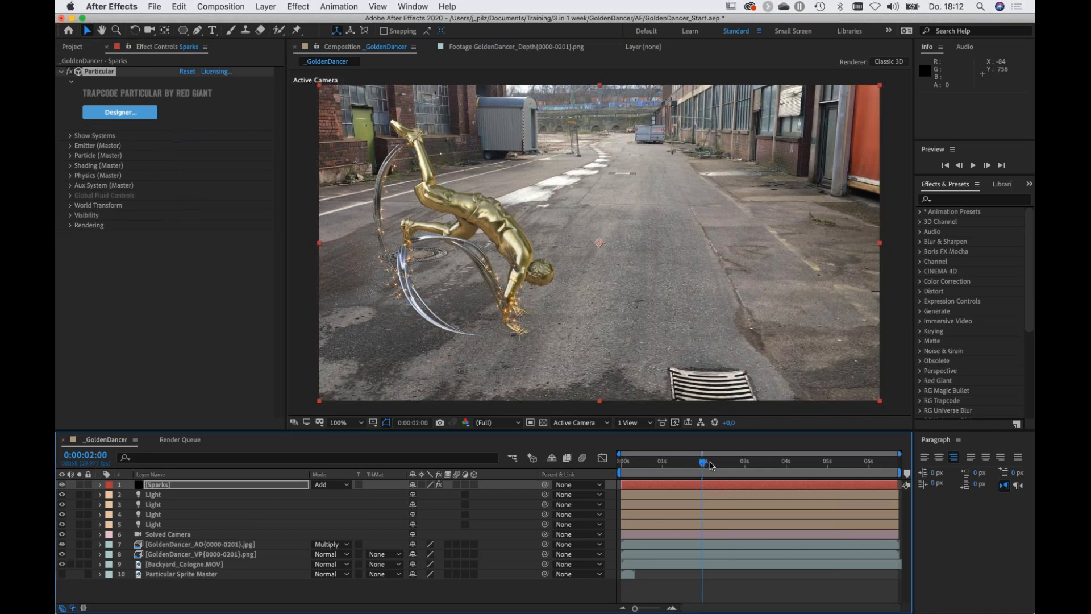
left_click(717, 463)
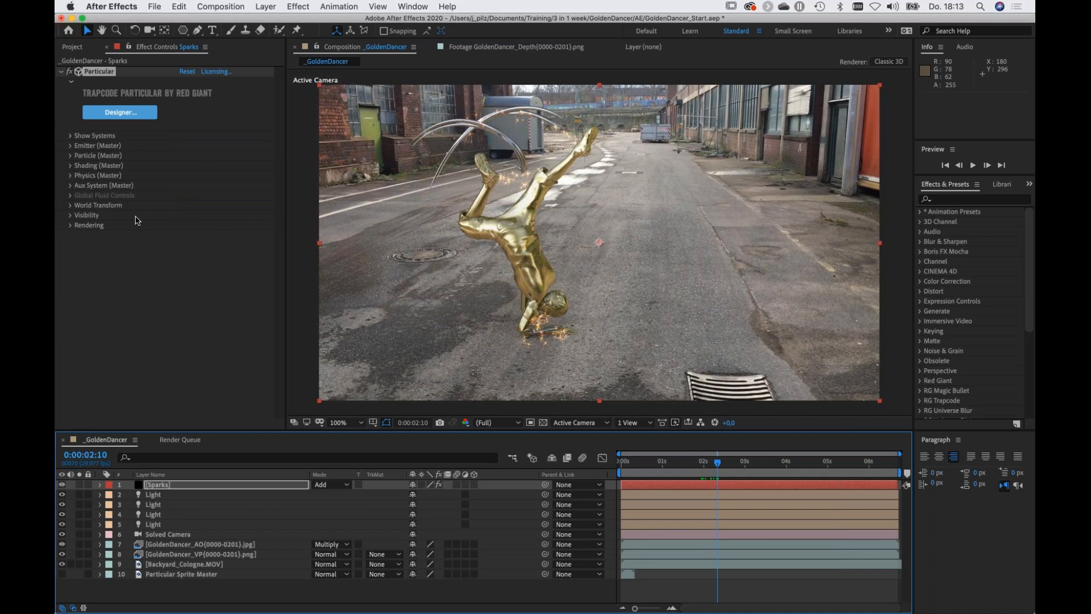
left_click(71, 226)
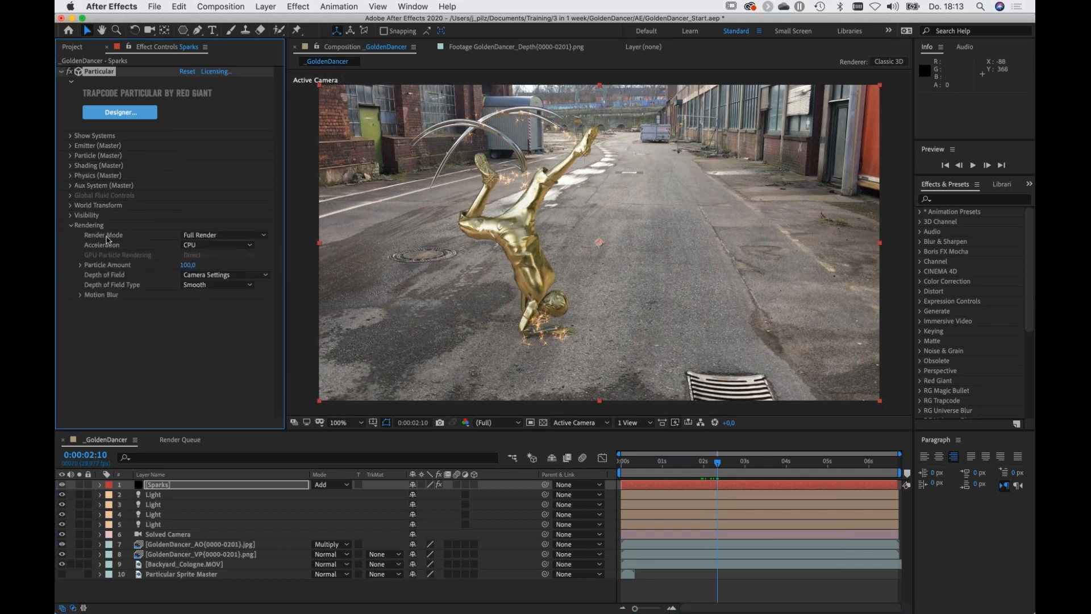
left_click(81, 295)
left_click(209, 305)
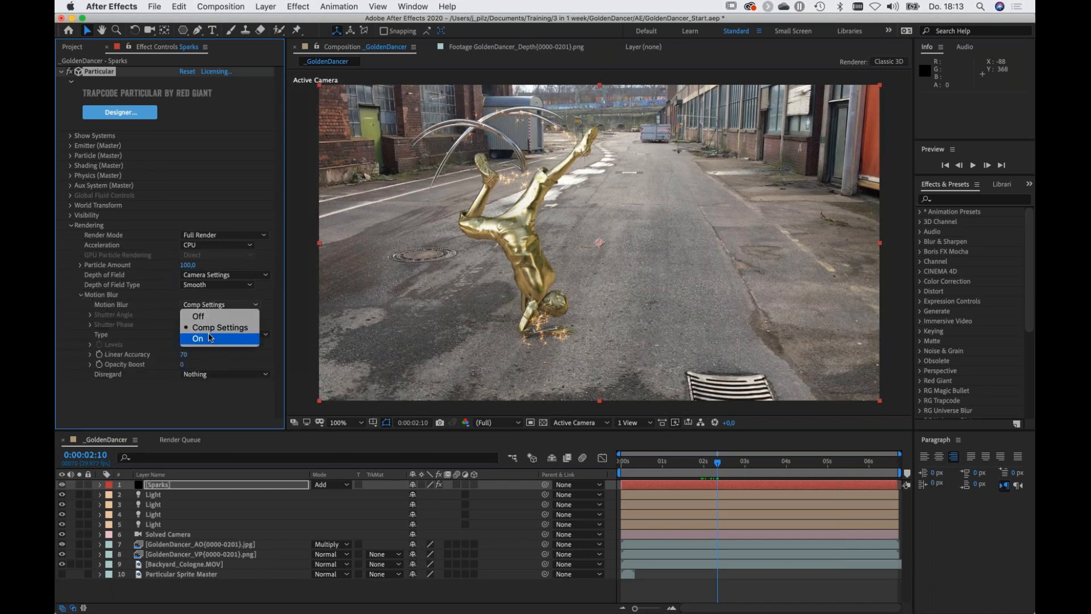
left_click(200, 328)
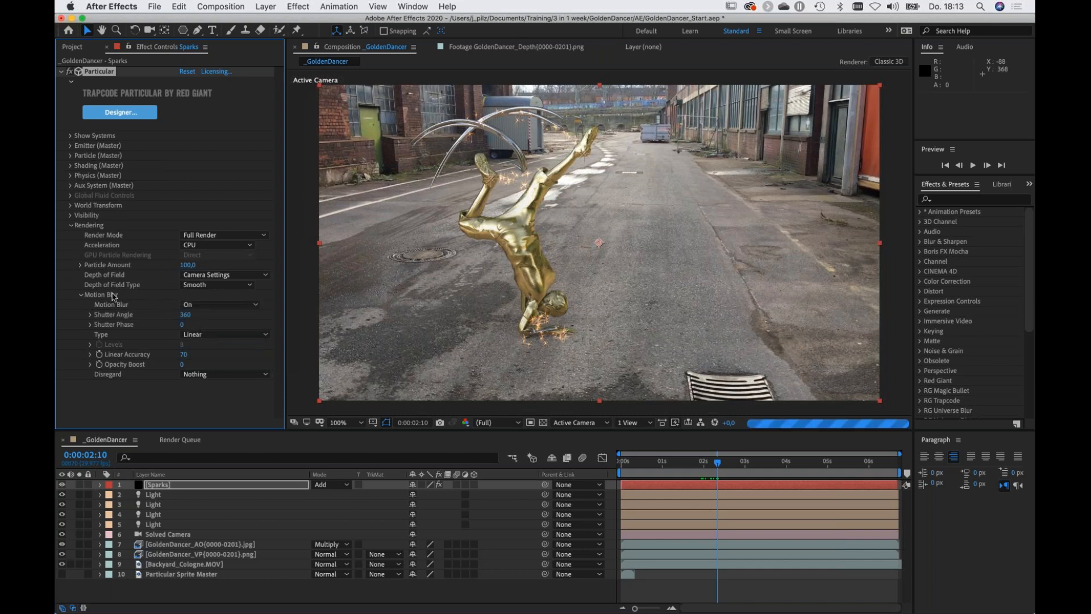
Play the composition from the beginning to check the motion-blurred sparks, replaying the cached section.
left_click_drag(636, 461, 606, 461)
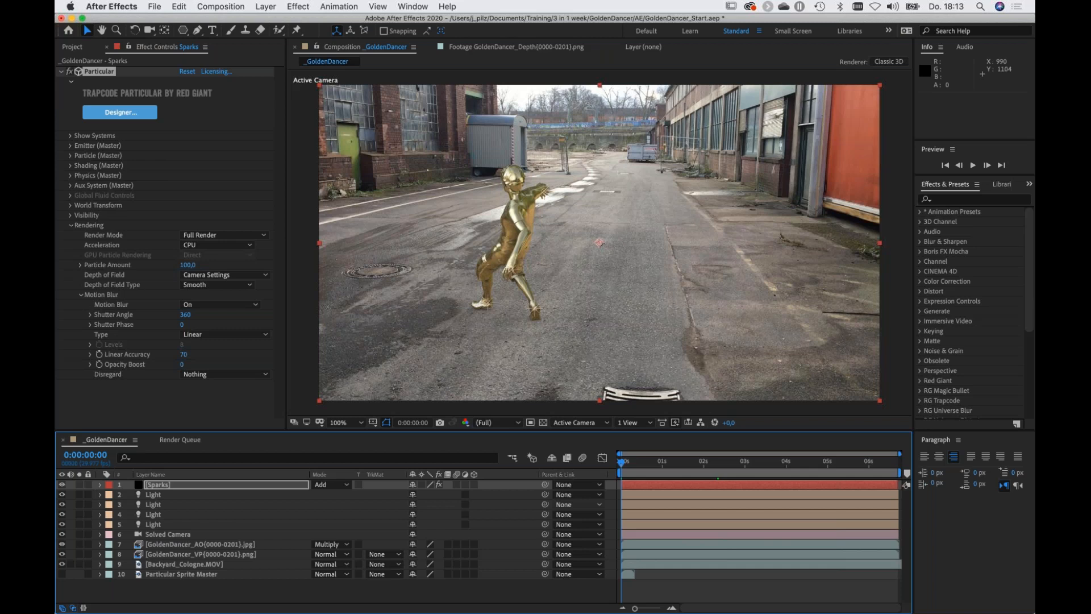
key("space")
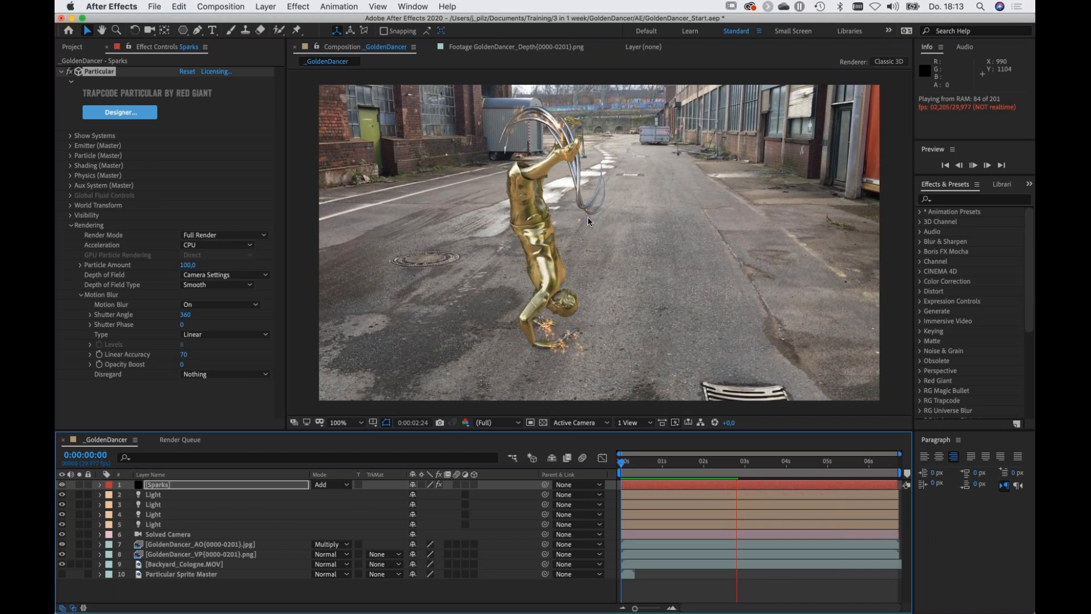
left_click(682, 461)
key("space")
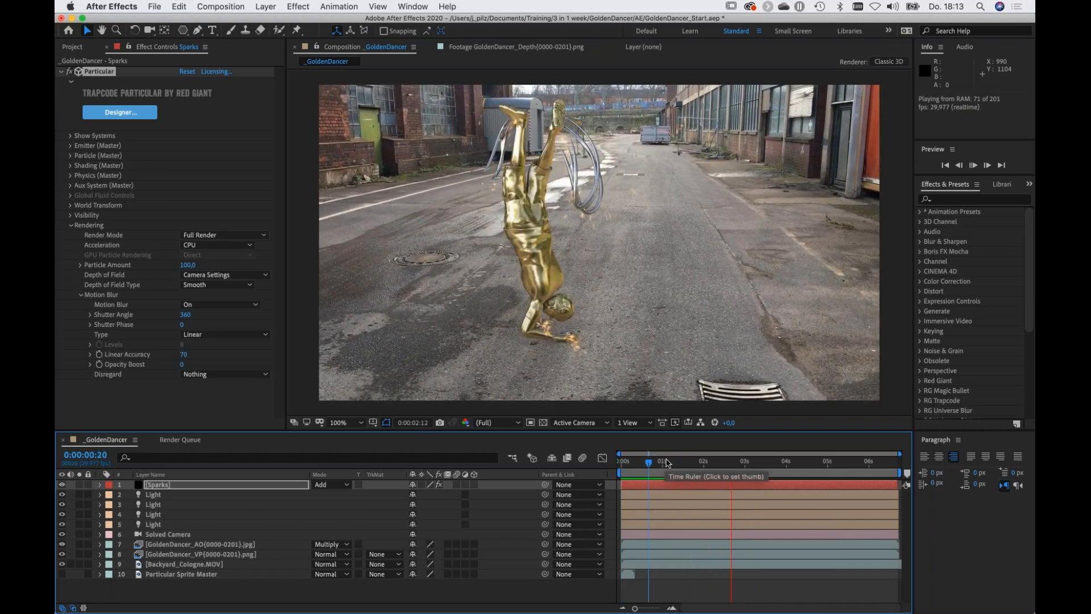
key("space")
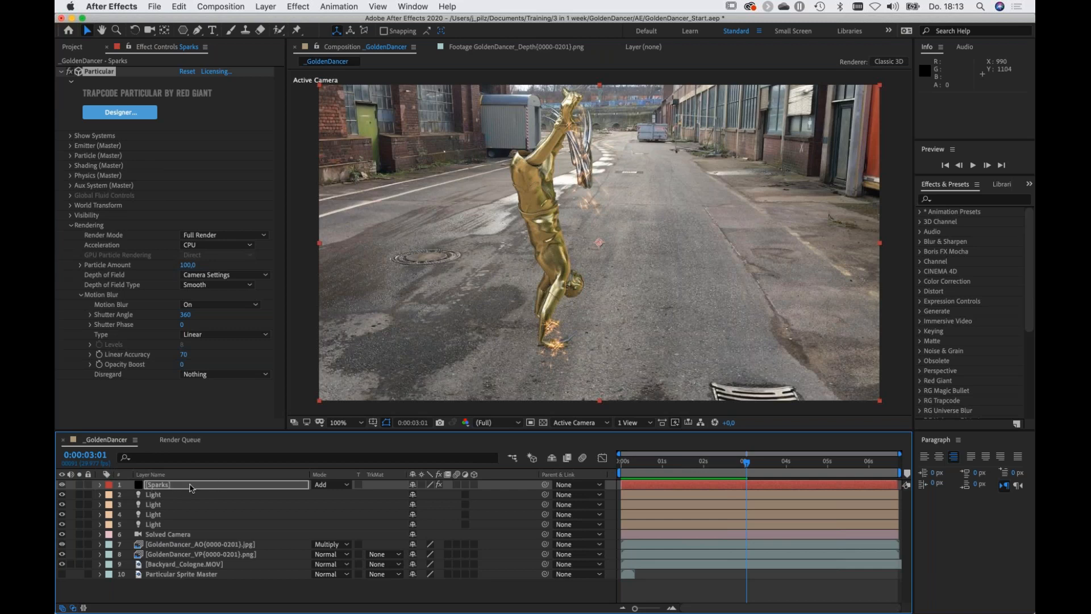
Duplicate the Sparks layer and hide the upper copy.
left_click(190, 488)
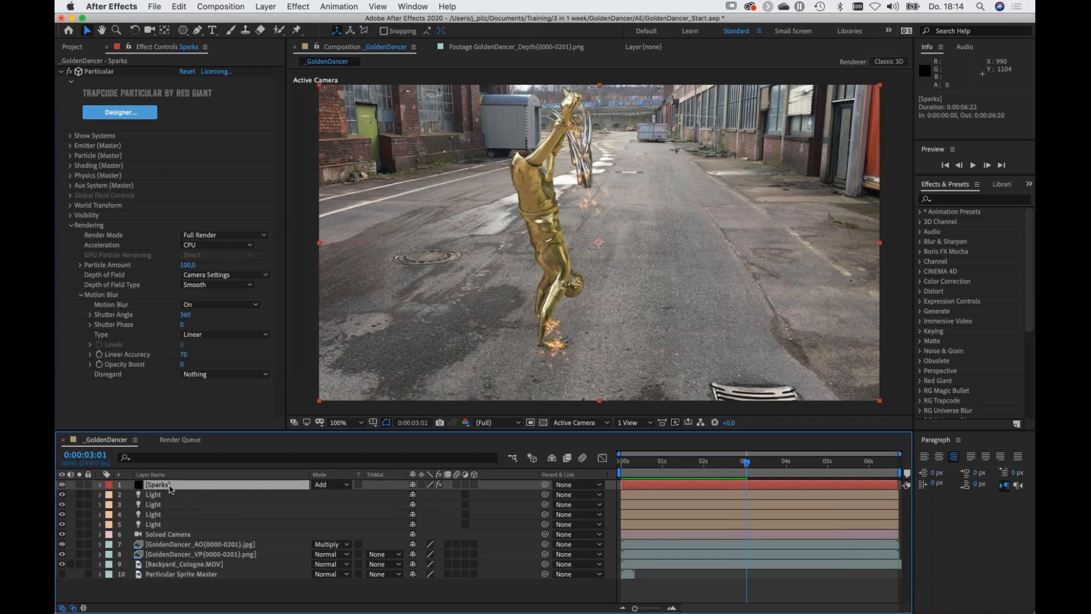
key("ctrl+d")
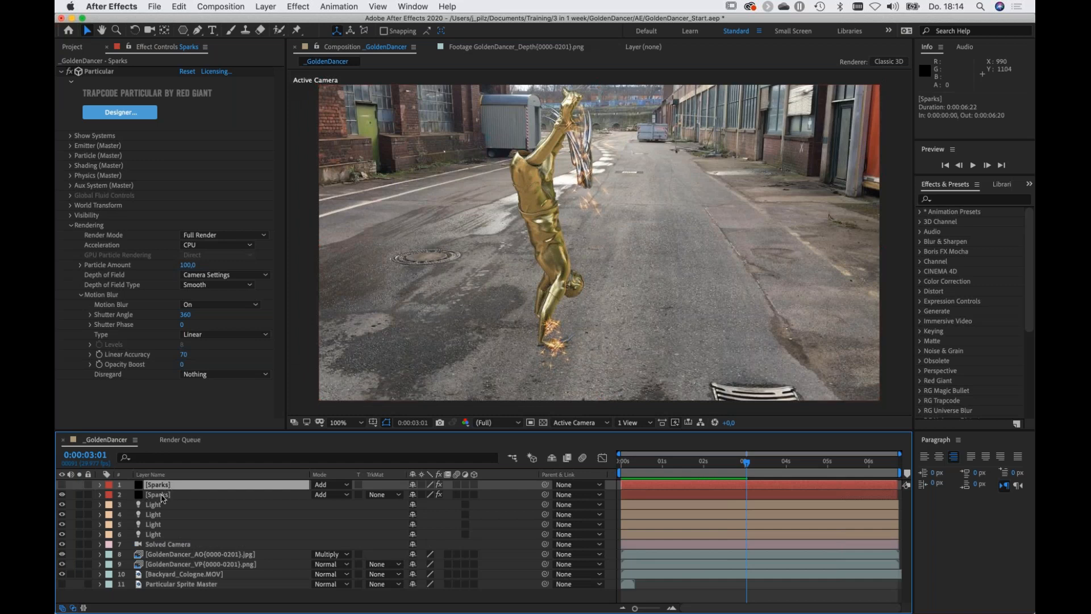
Rename the lower Sparks layer as Smoke and set its blending mode to Normal.
left_click(162, 496)
key("Return")
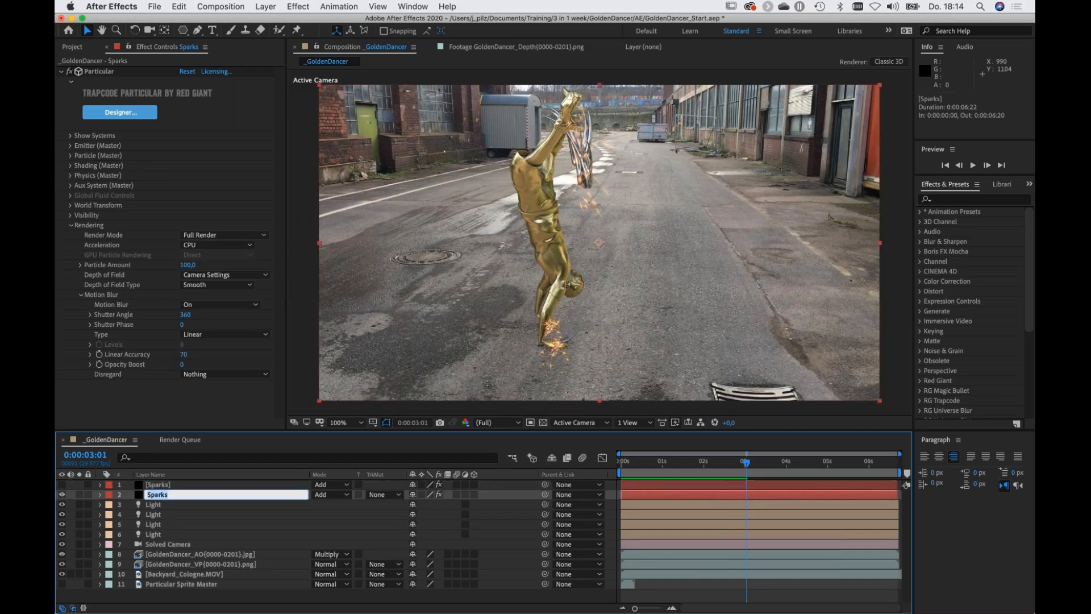
type("Smoke")
key("Return")
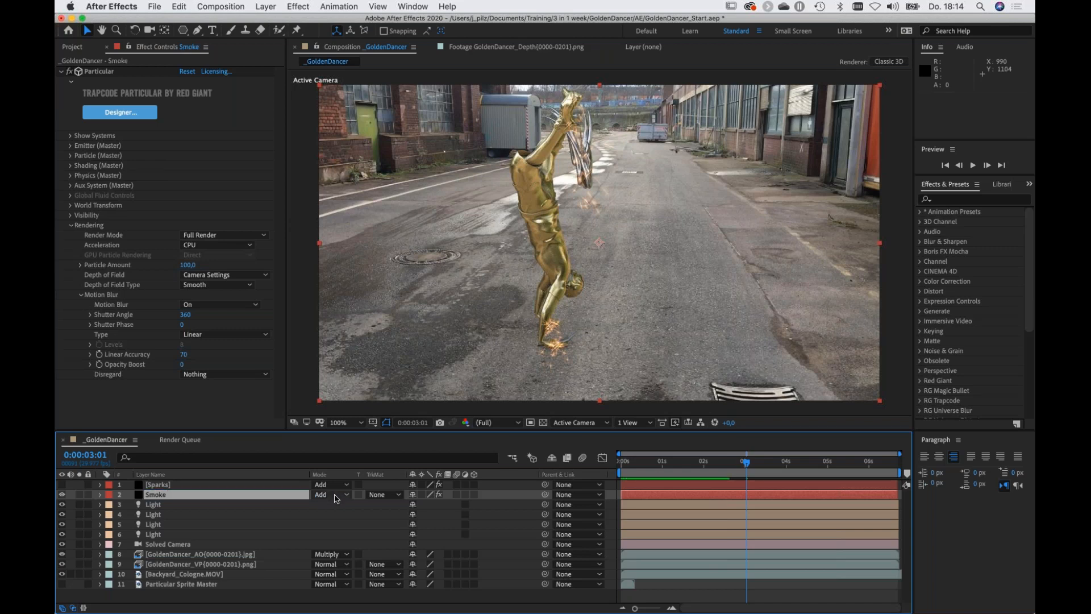
left_click(335, 497)
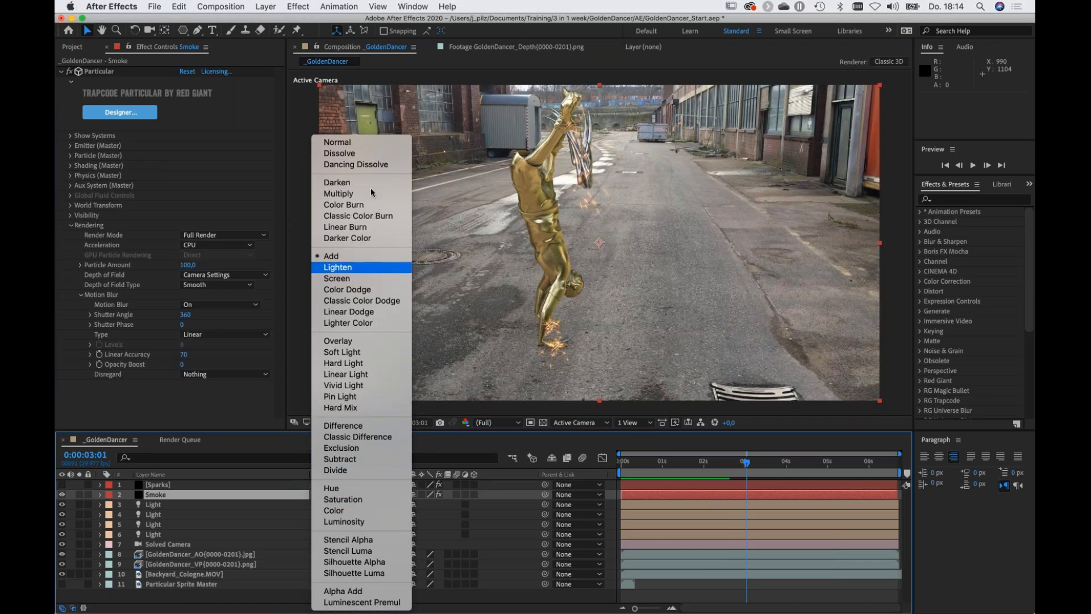
left_click(371, 145)
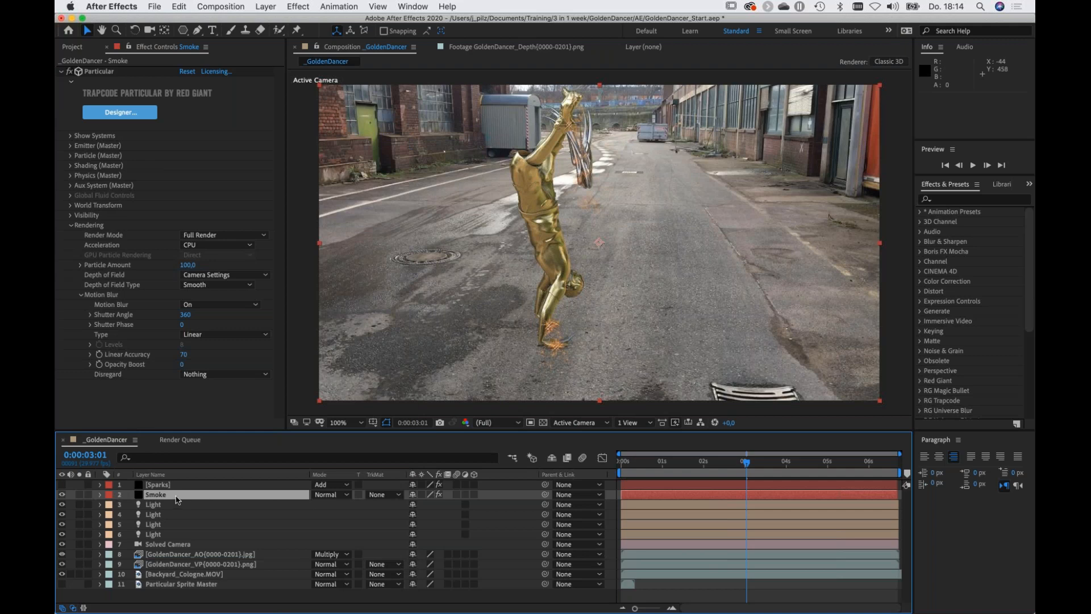
Open the Particular Designer for the Smoke layer and change the main Particle Type to Sphere.
left_click(134, 116)
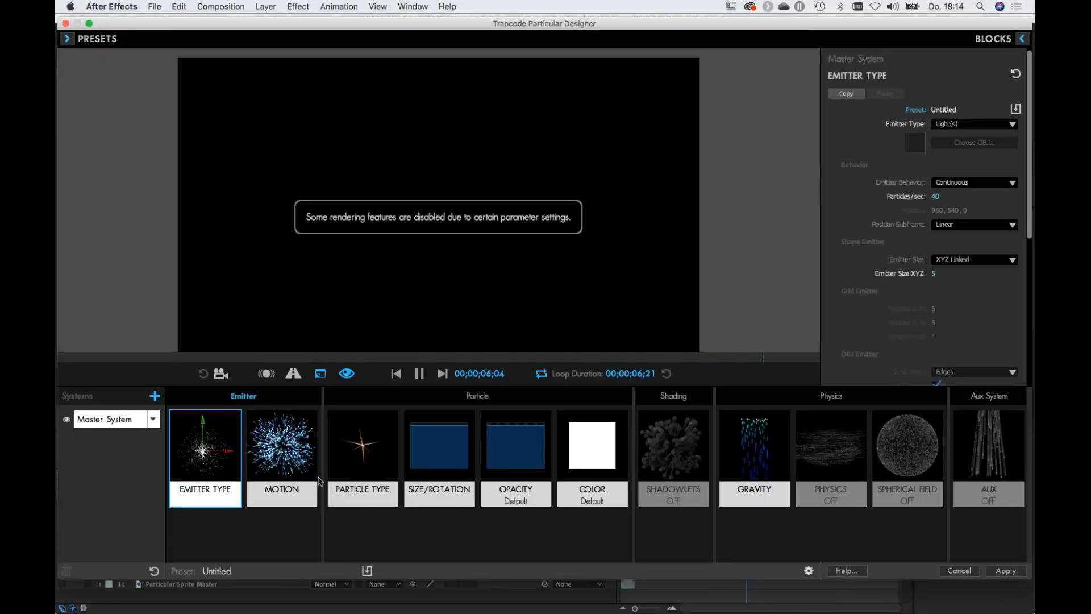
left_click(364, 451)
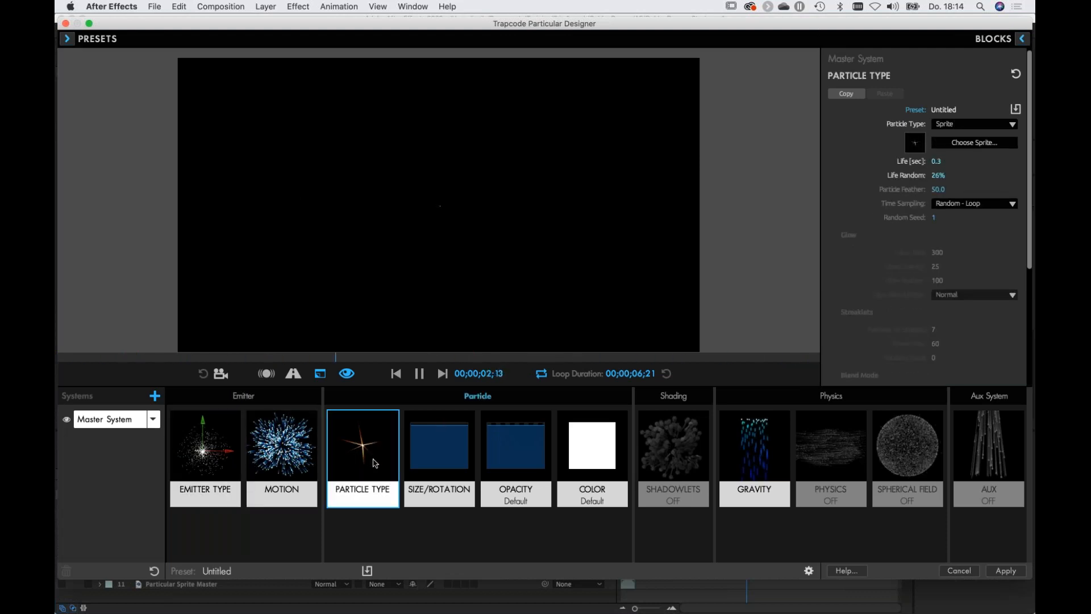
left_click(953, 127)
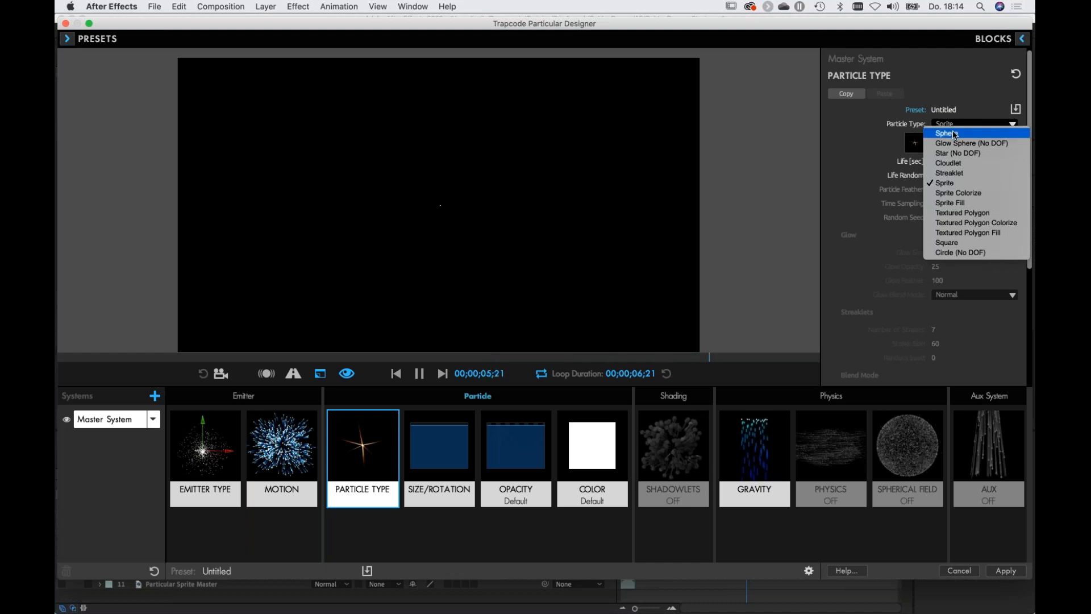
left_click(954, 134)
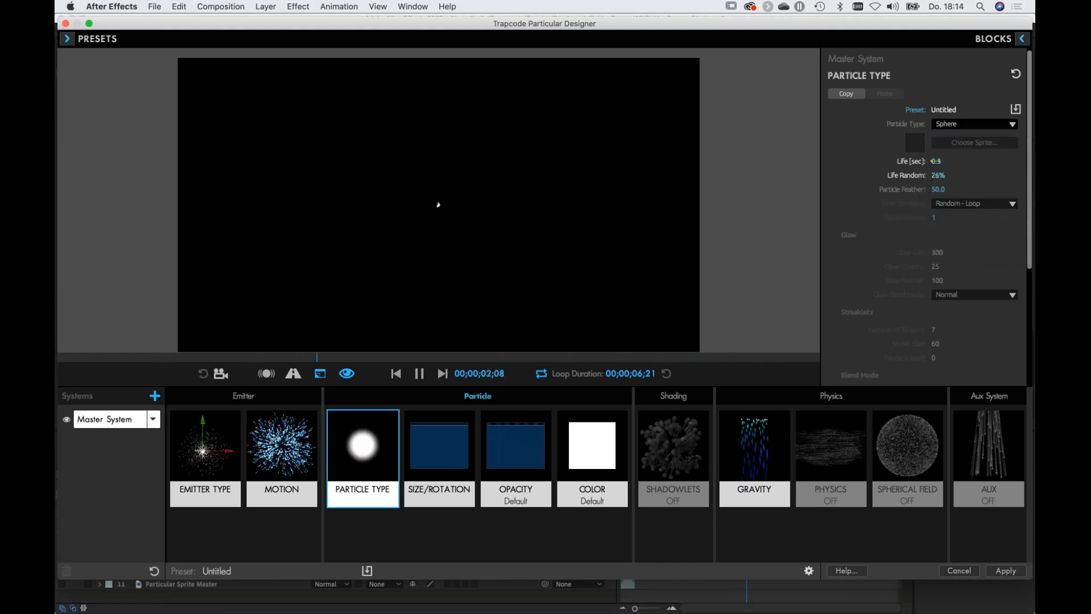
Set the main particles' Size to 0 and Size Random to 0%.
left_click(454, 458)
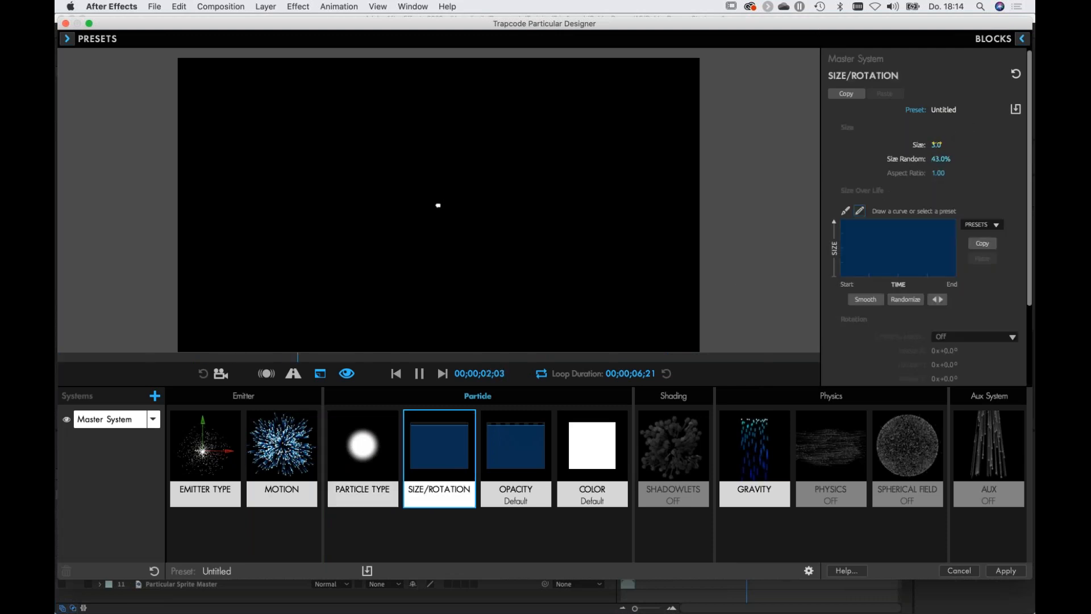
left_click(938, 143)
type("0")
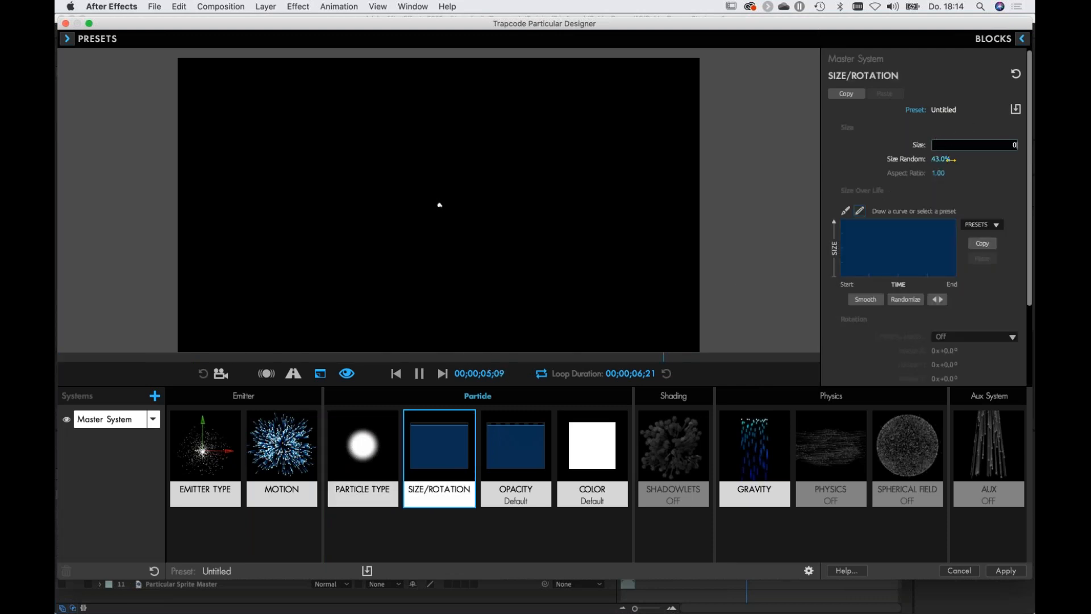
key("Tab")
type("0")
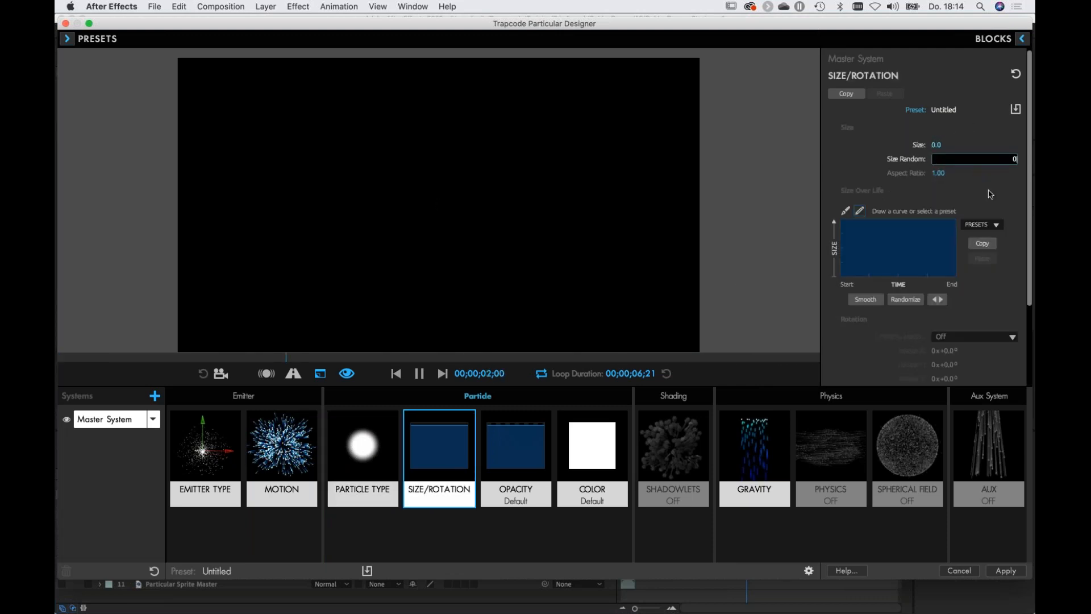
key("Return")
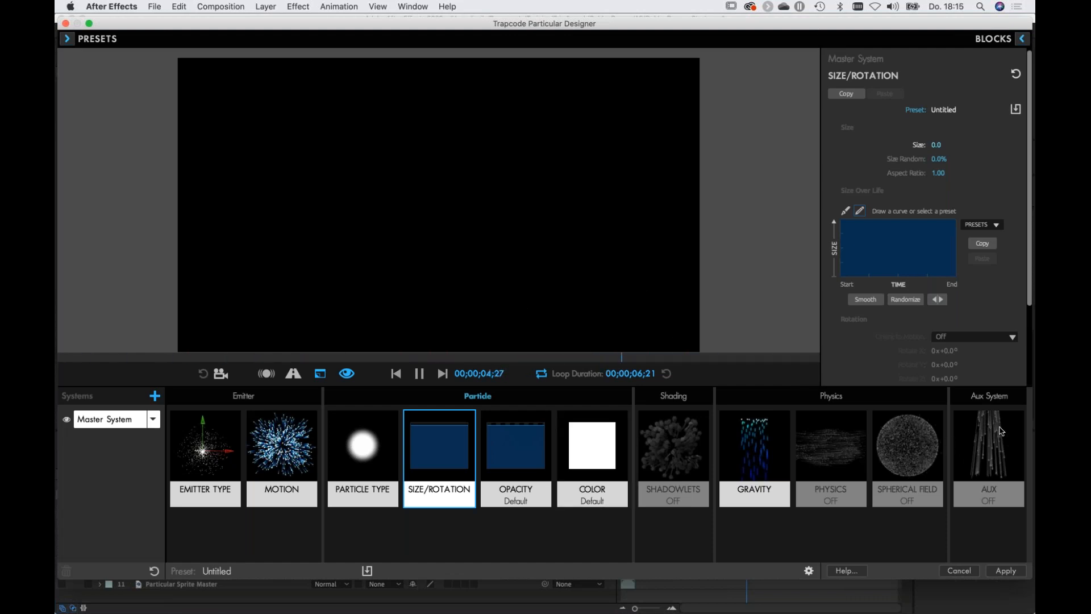
Set the Aux system to emit Continuously, with Start Emit at 5% and 40 particles per second.
left_click(994, 452)
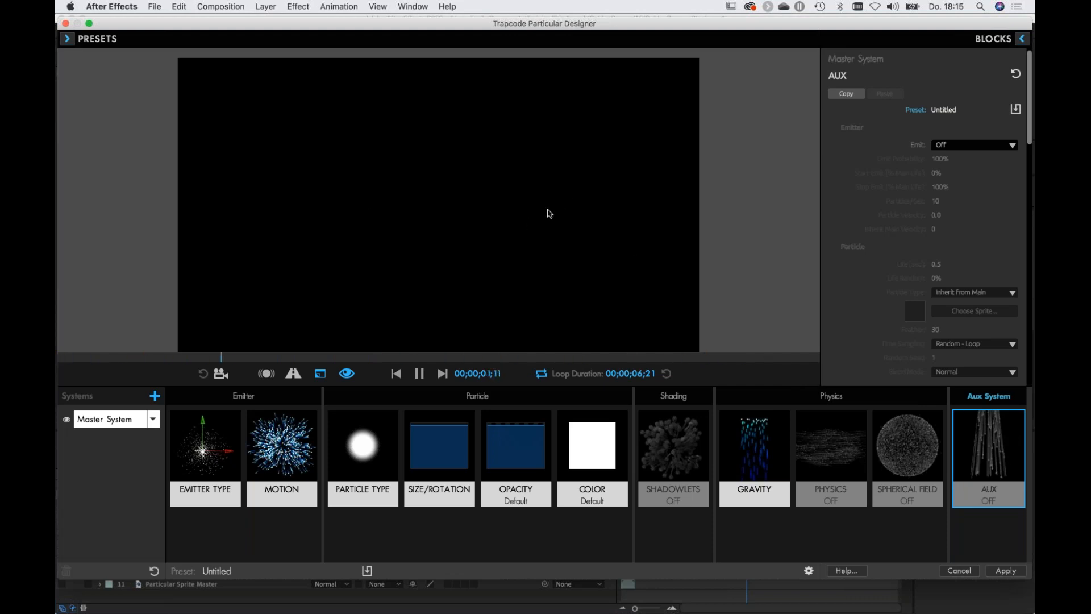
left_click(954, 146)
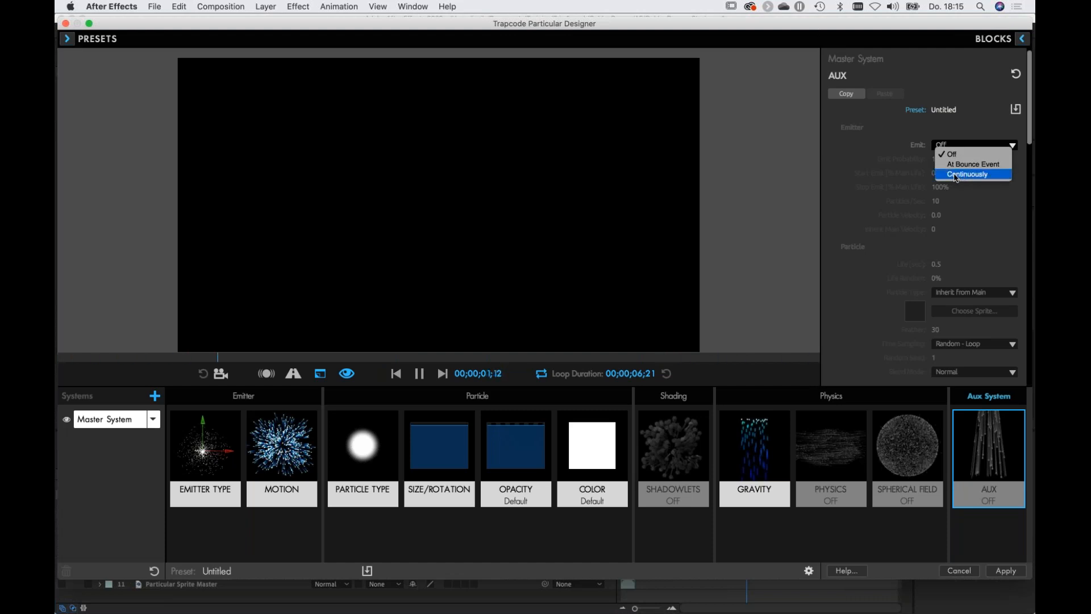
left_click(984, 175)
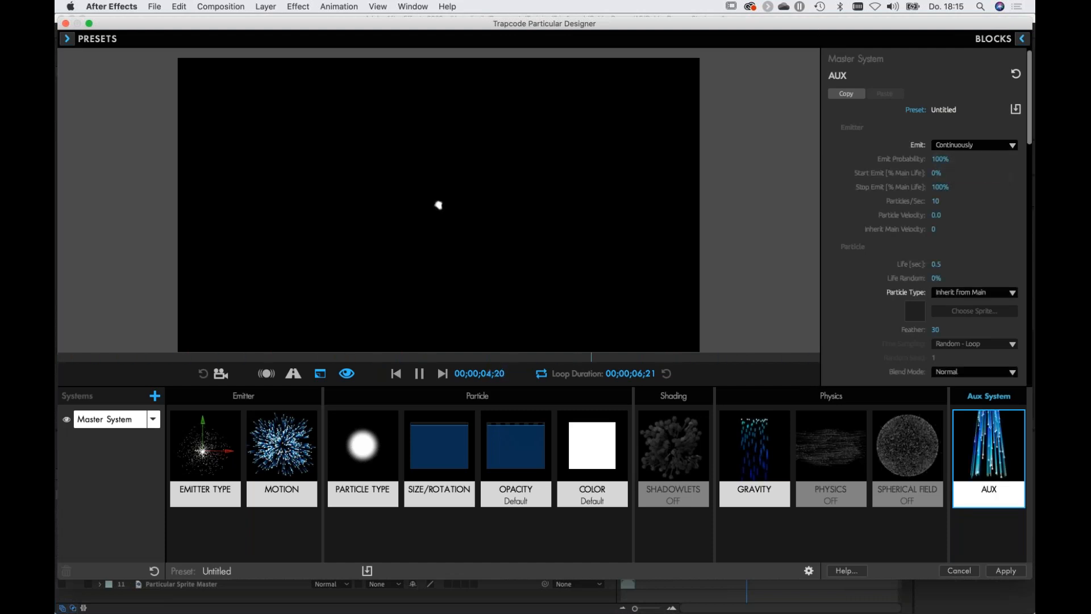
left_click(937, 173)
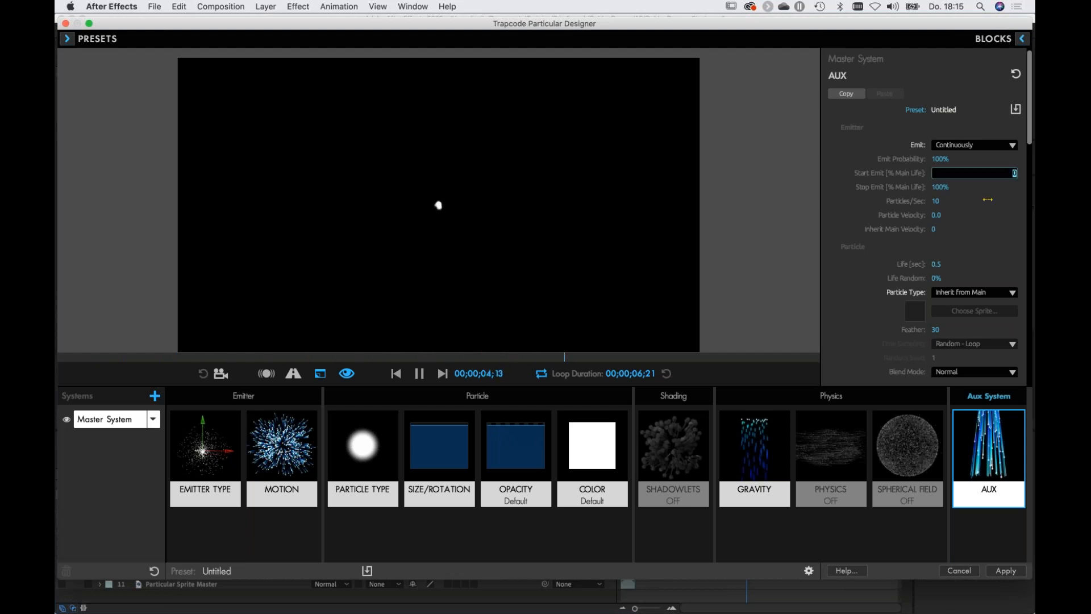
key("Return")
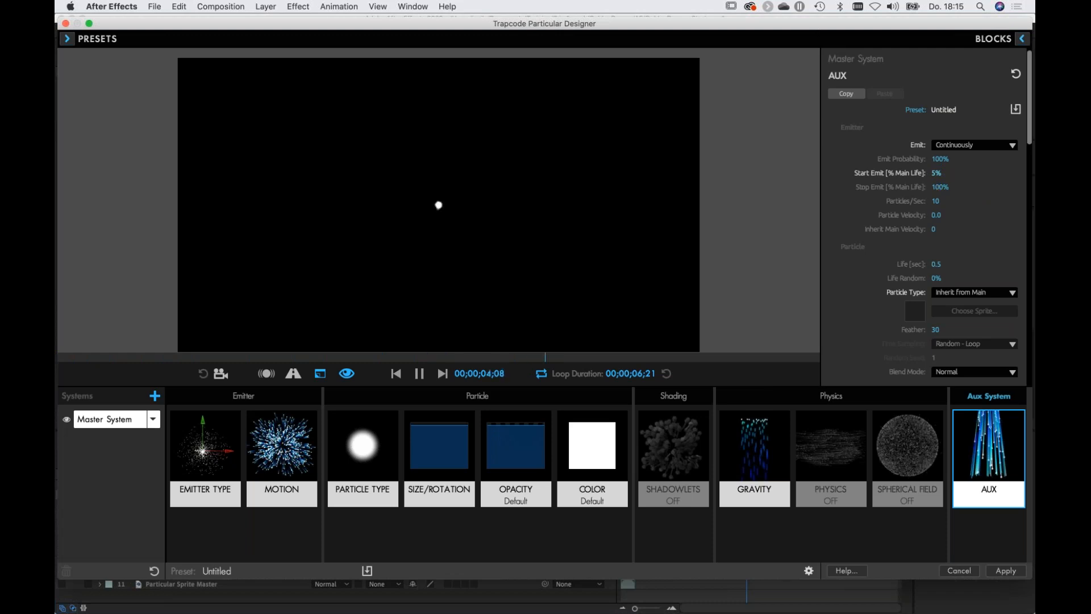
left_click(938, 202)
type("40")
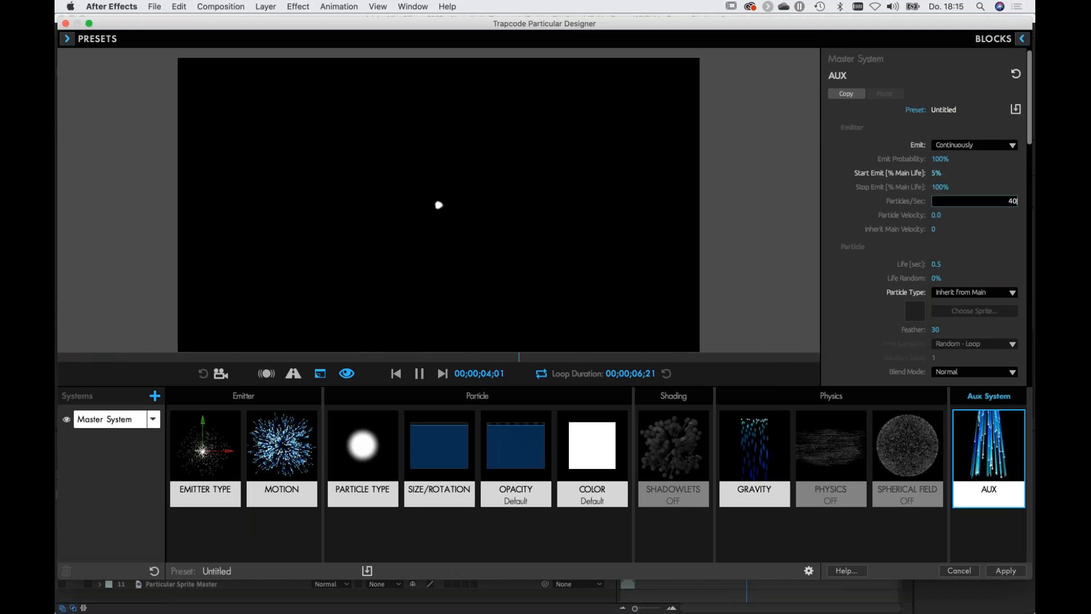
key("Return")
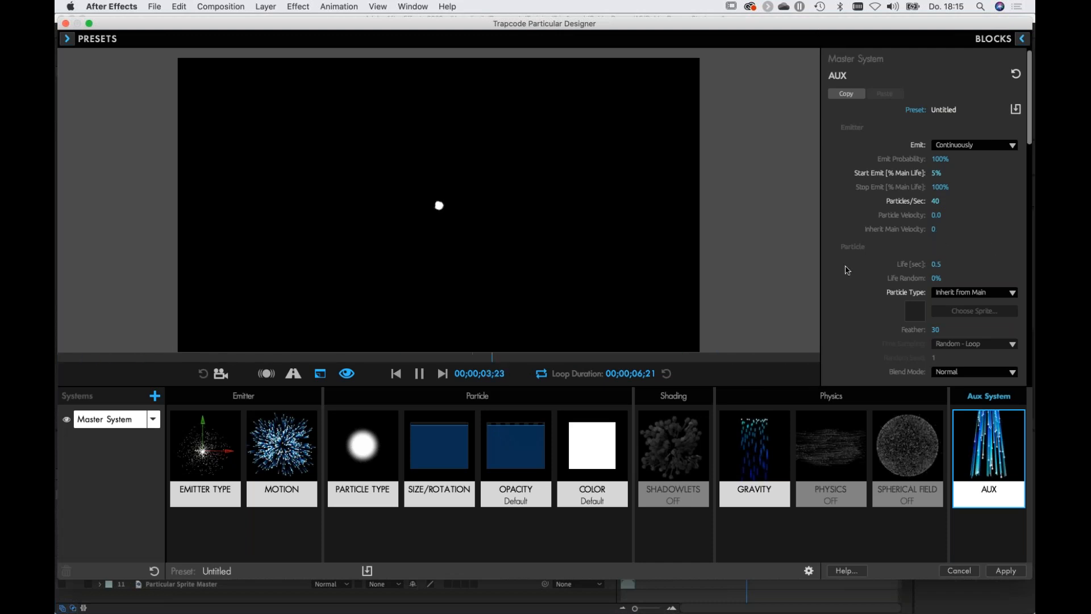
Set the aux particles' Life Random to 7% and their Particle Type to Cloudlet.
scroll(861, 262, "down", 1)
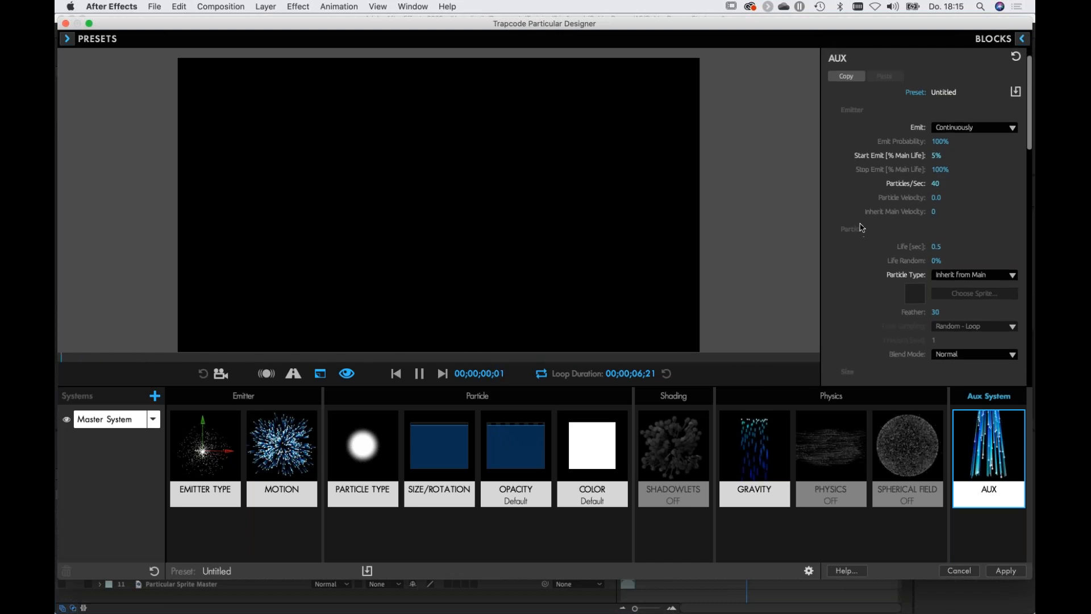
scroll(855, 244, "down", 2)
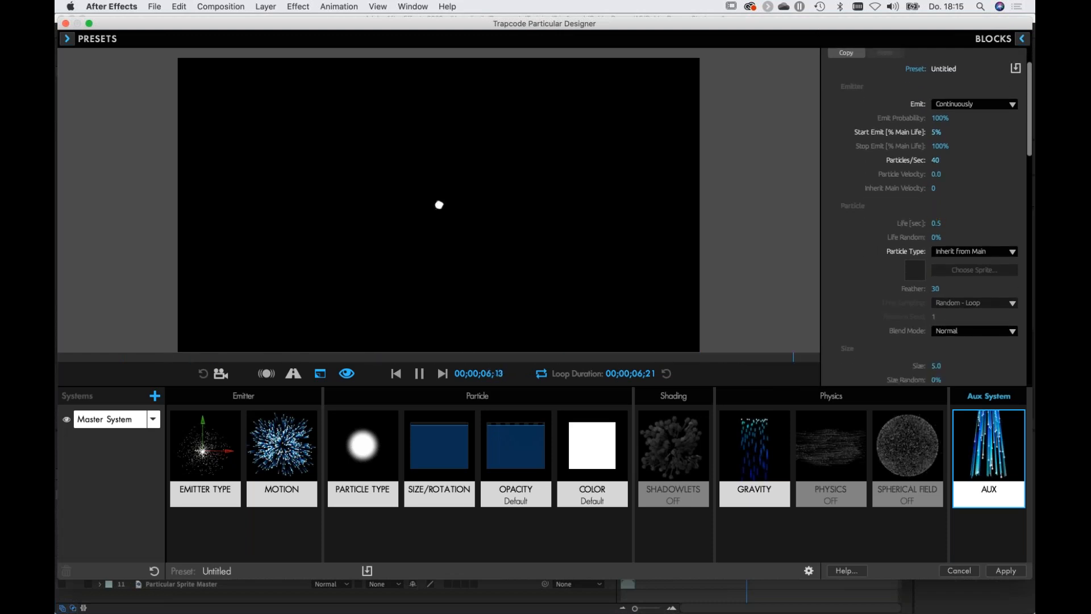
left_click_drag(935, 238, 937, 239)
left_click(975, 253)
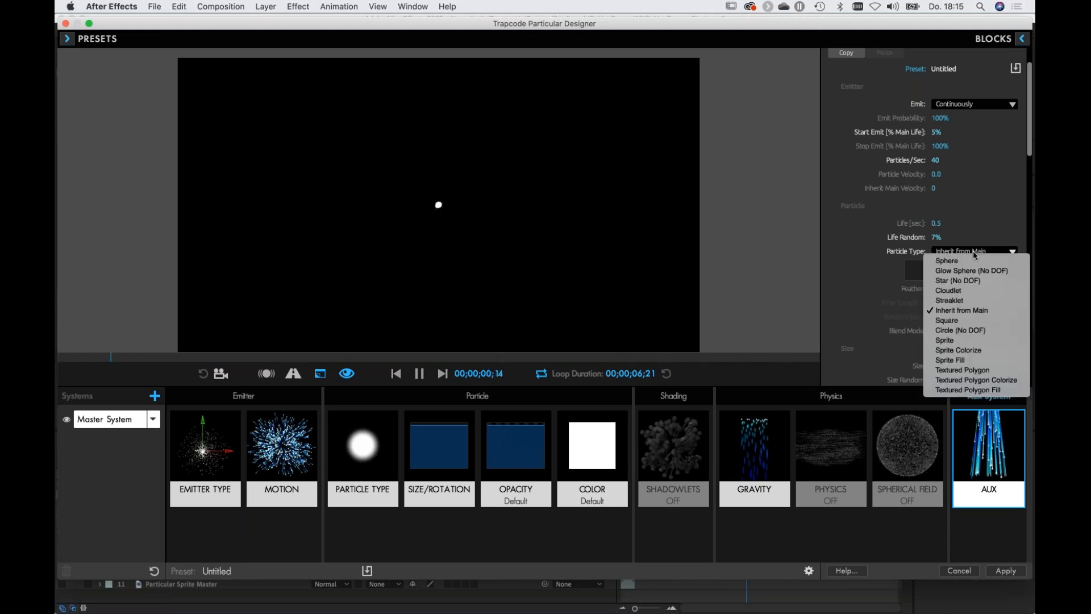
left_click(961, 290)
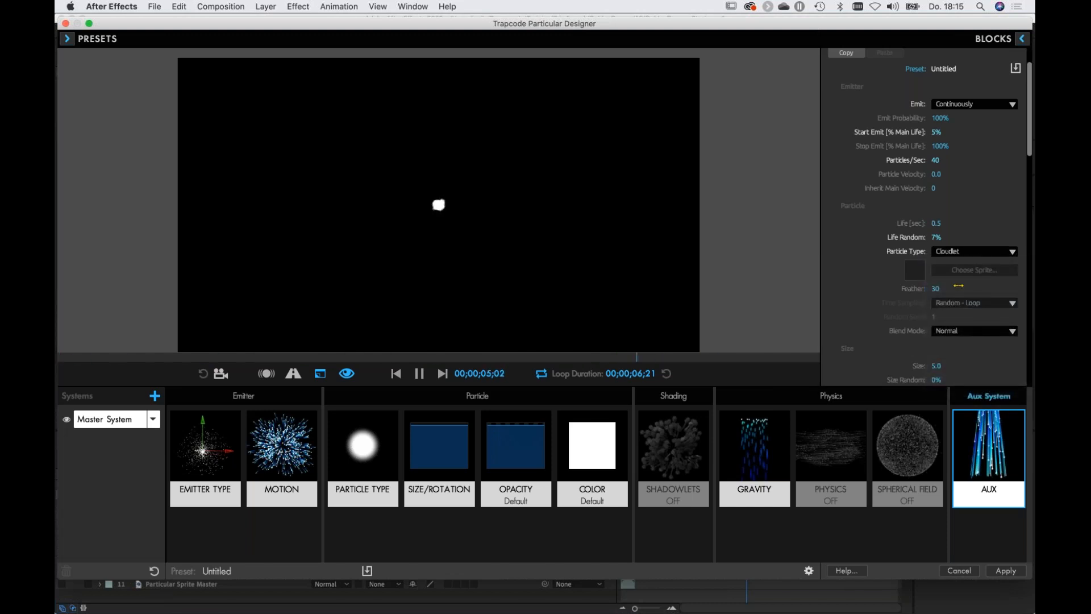
Set the aux Size Random to 12% and draw a Size Over Life curve rising from under half to full size.
scroll(865, 292, "down", 5)
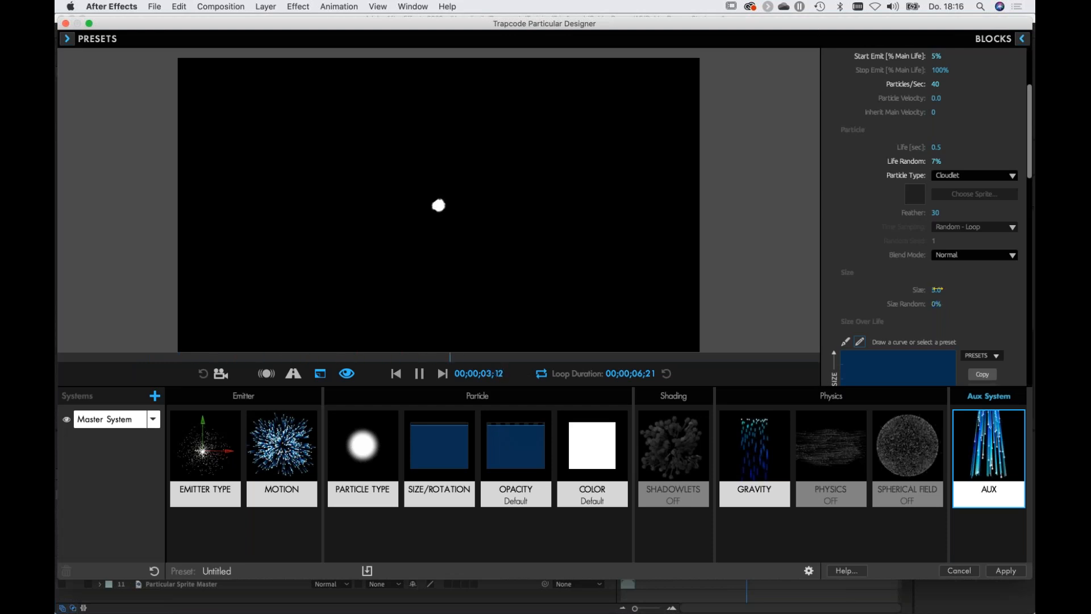
left_click_drag(936, 304, 941, 304)
scroll(860, 286, "down", 3)
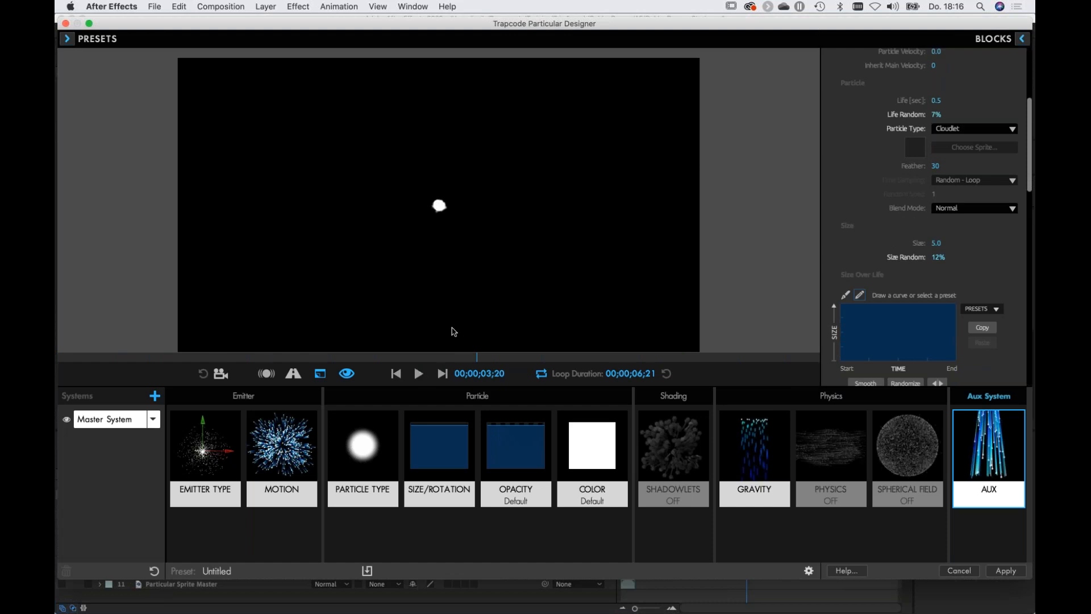
left_click_drag(842, 341, 956, 309)
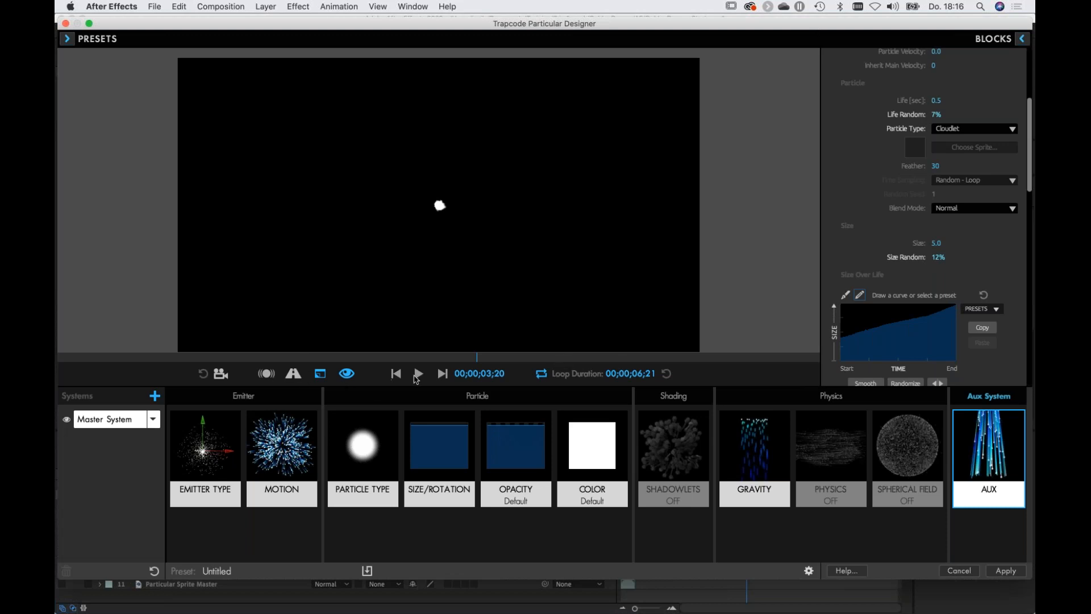
left_click(425, 376)
Set the aux particles' Random Rotation to 20 and their Opacity to 3.
left_click_drag(1031, 185, 1030, 255)
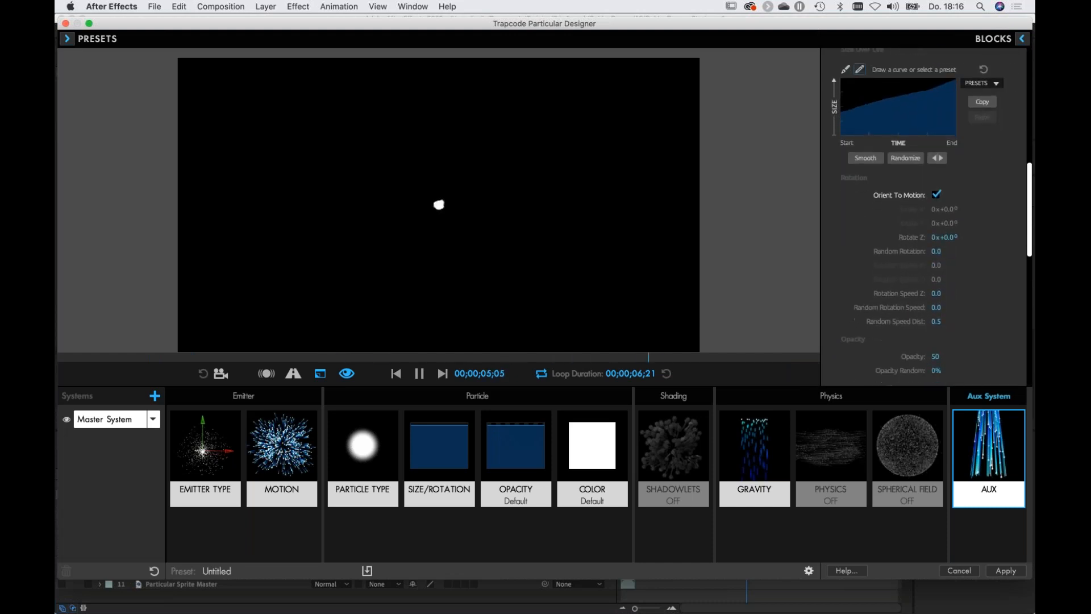
left_click_drag(936, 251, 948, 252)
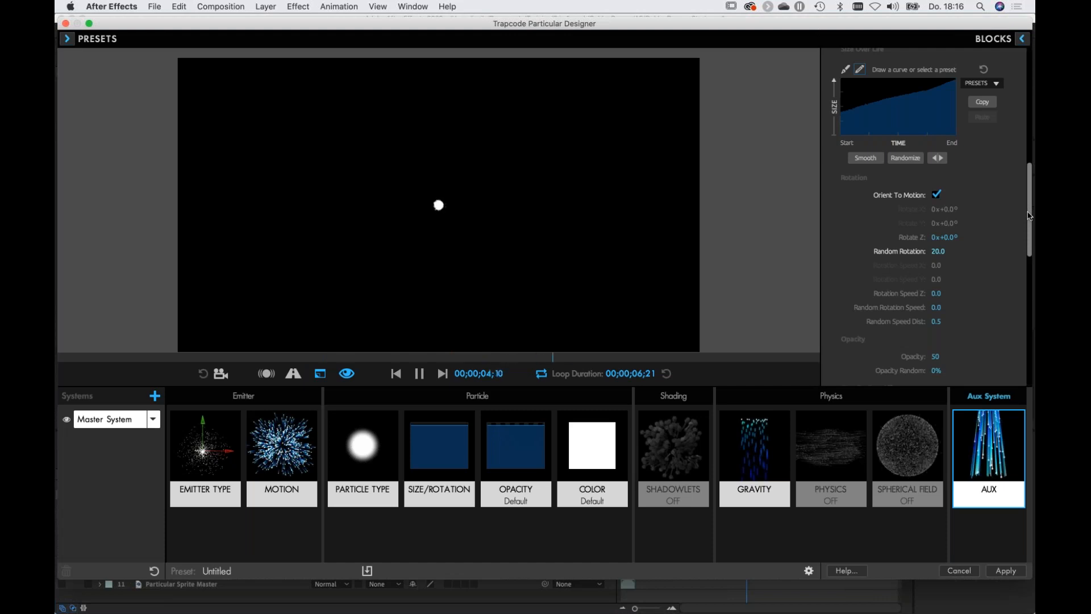
scroll(983, 261, "down", 5)
left_click_drag(941, 226, 937, 226)
left_click(937, 225)
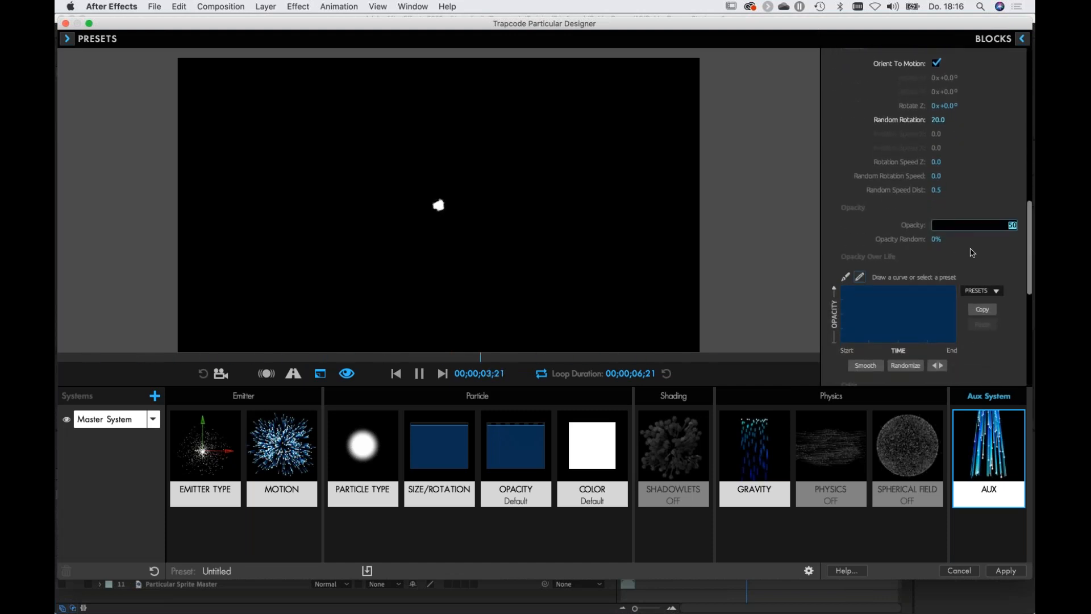
type("3")
key("Return")
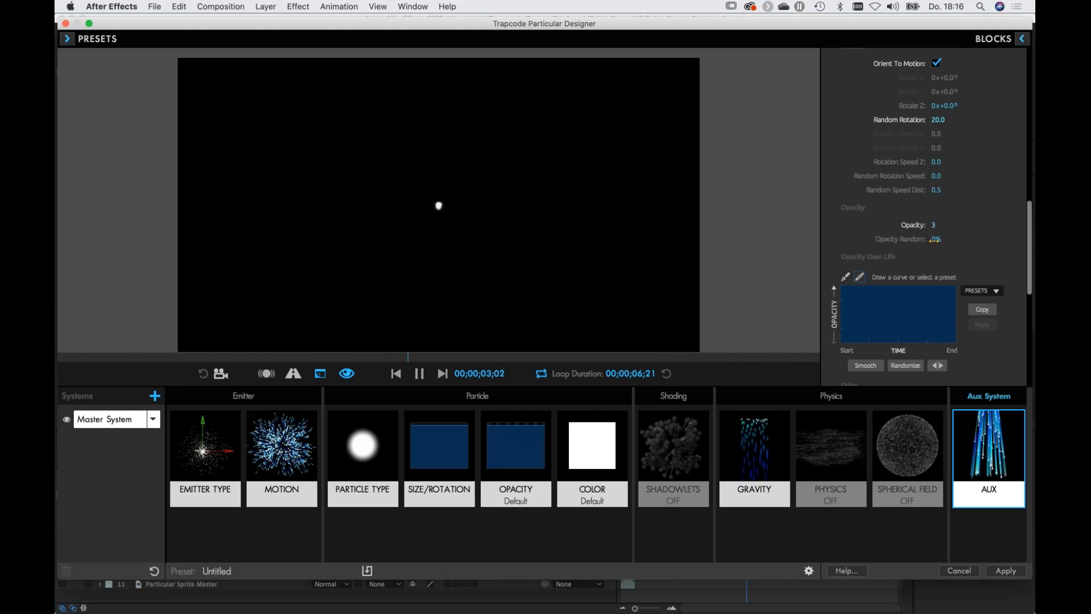
Set the aux Opacity Random to 15% and use the linear fade-out preset for Opacity Over Life.
left_click_drag(936, 239, 937, 241)
left_click(978, 292)
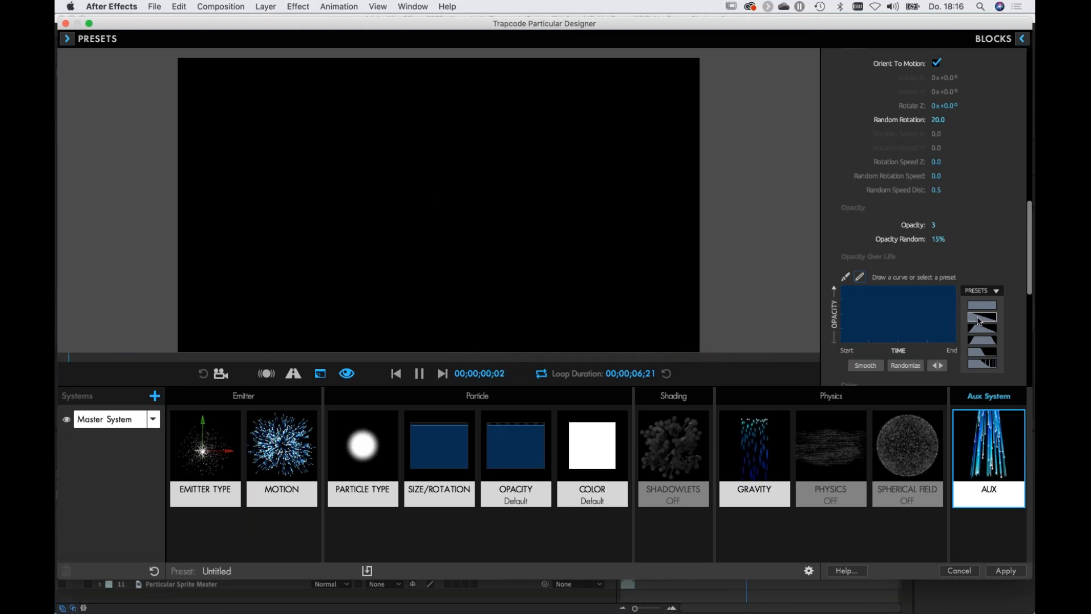
left_click(978, 317)
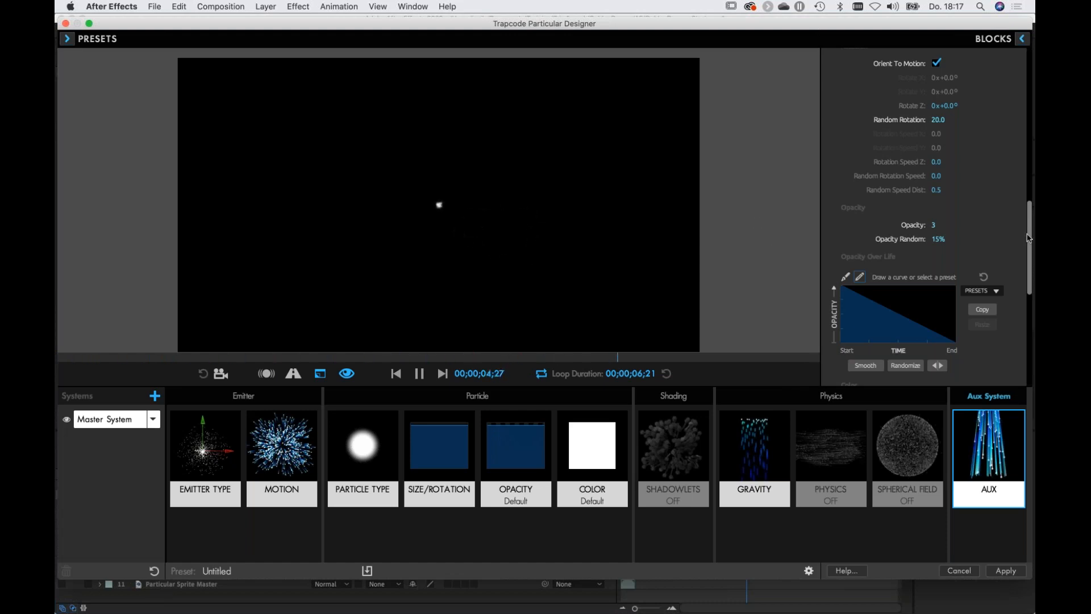
Set the aux Turbulence Position to 20 and apply the Designer settings to the Smoke layer.
left_click_drag(1030, 244, 1028, 328)
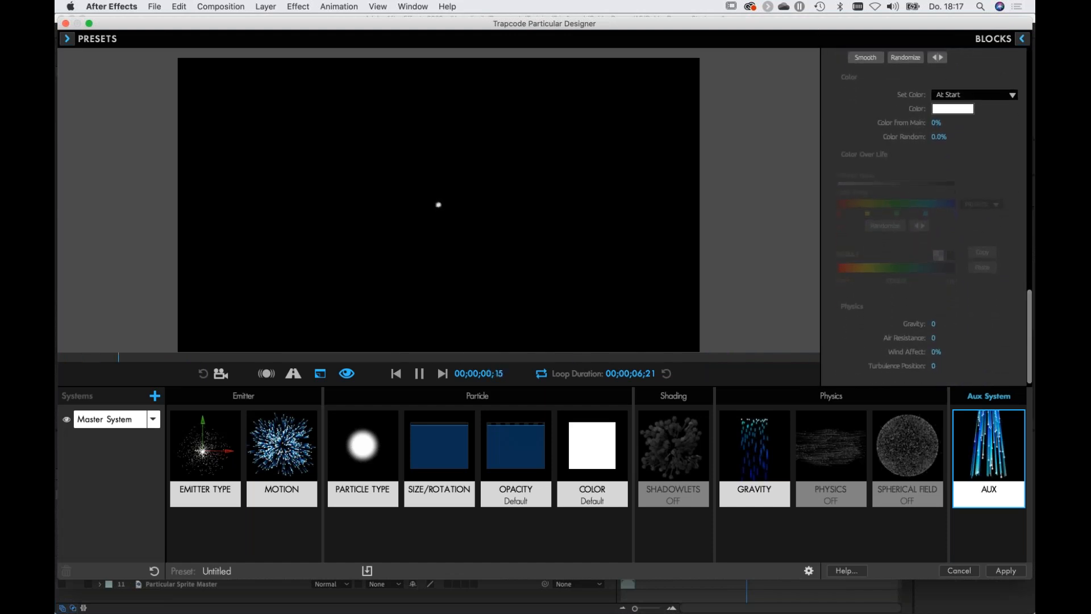
left_click(933, 366)
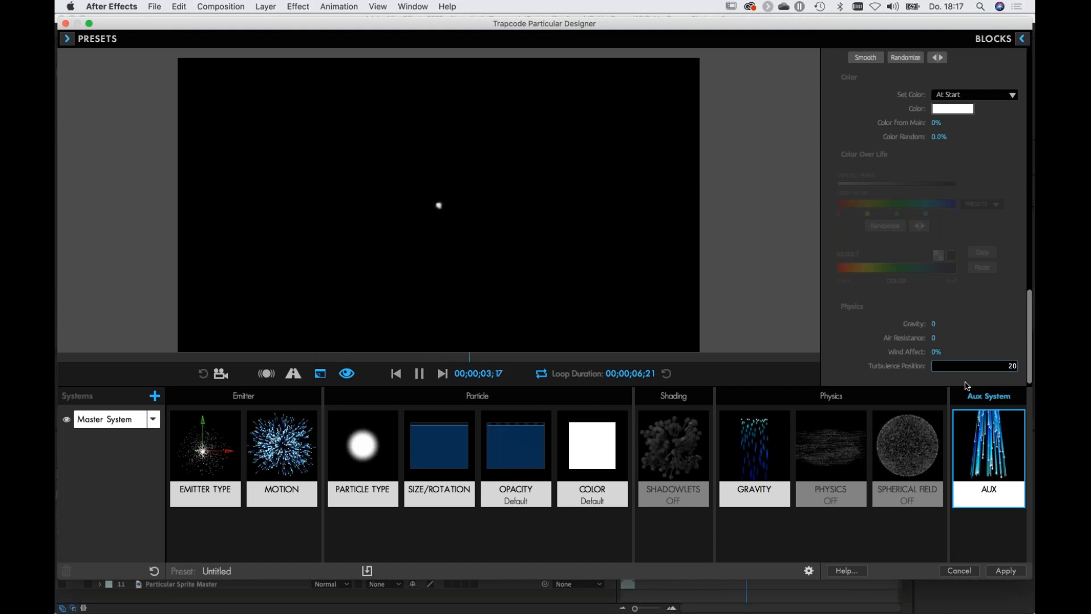
key("Return")
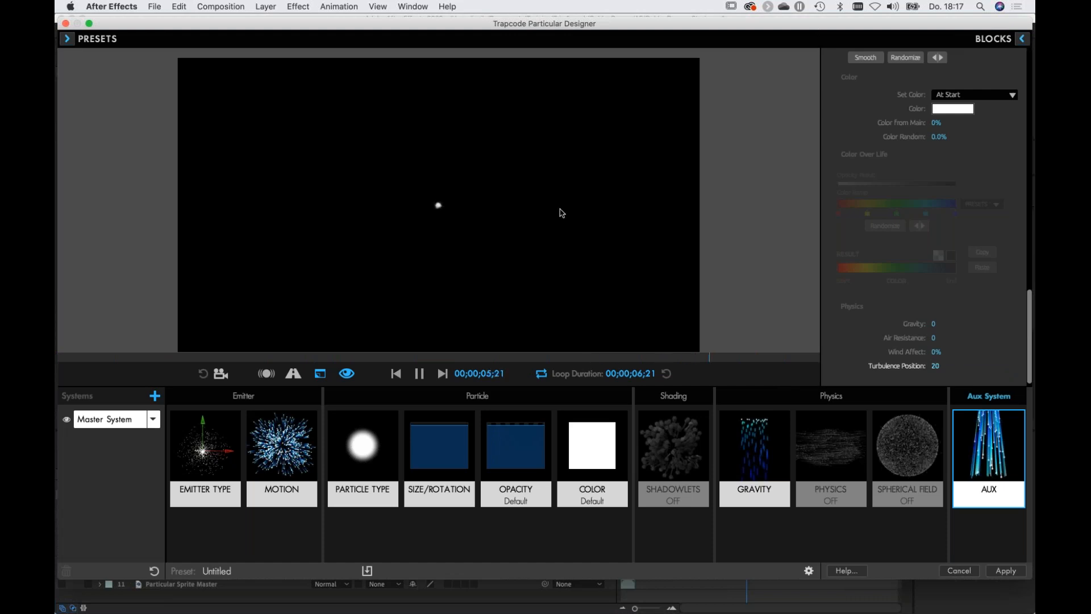
left_click(1005, 570)
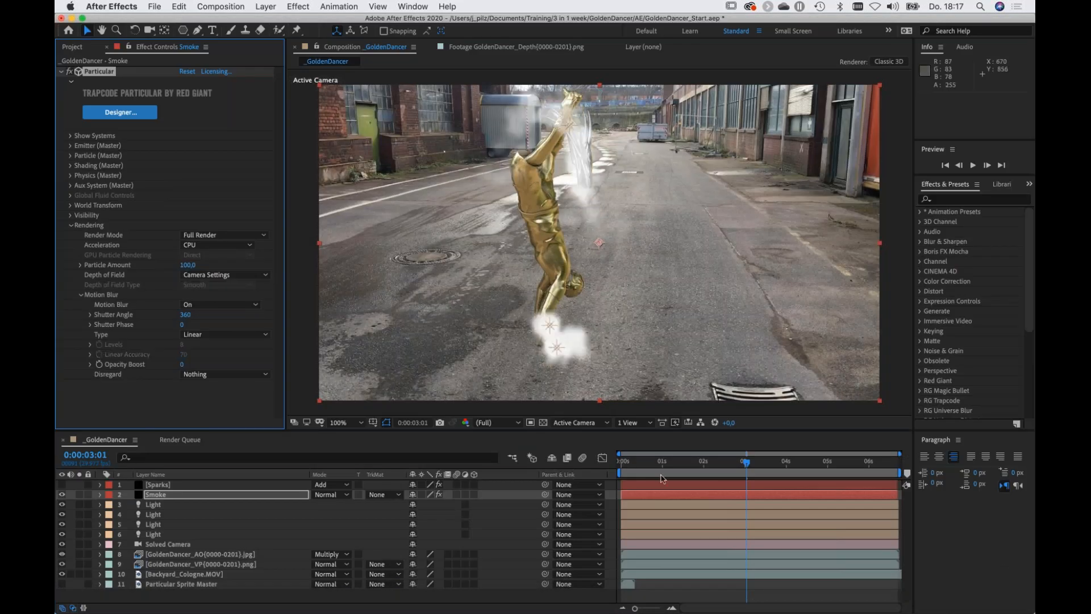
Check the smoke at 0:00:00:12 and 0:00:00:28, then collapse Particular's Rendering settings and expand its Aux System (Master) settings.
left_click(638, 465)
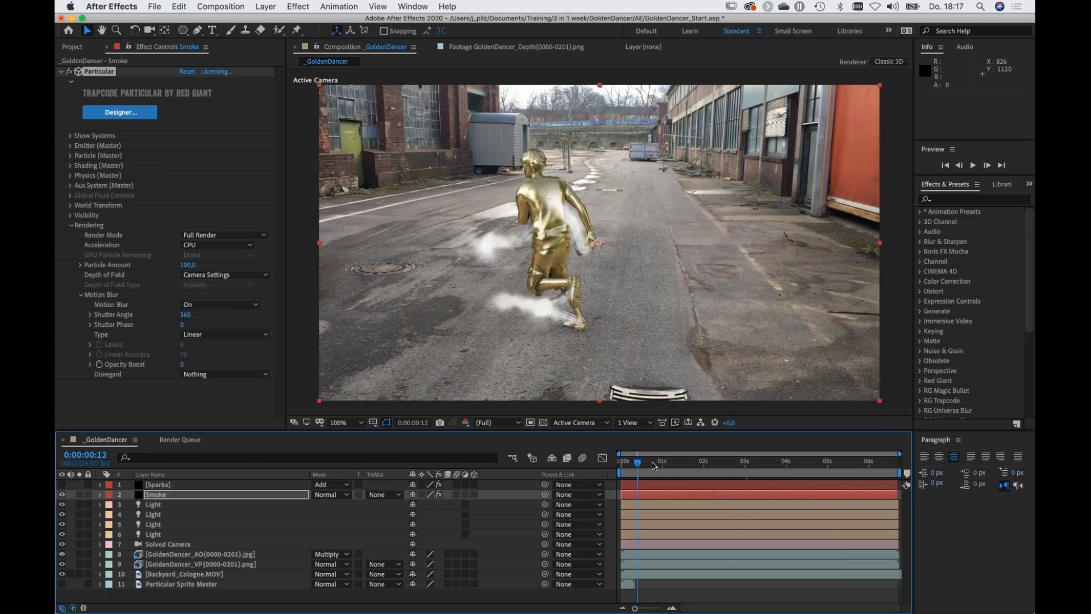
left_click(660, 465)
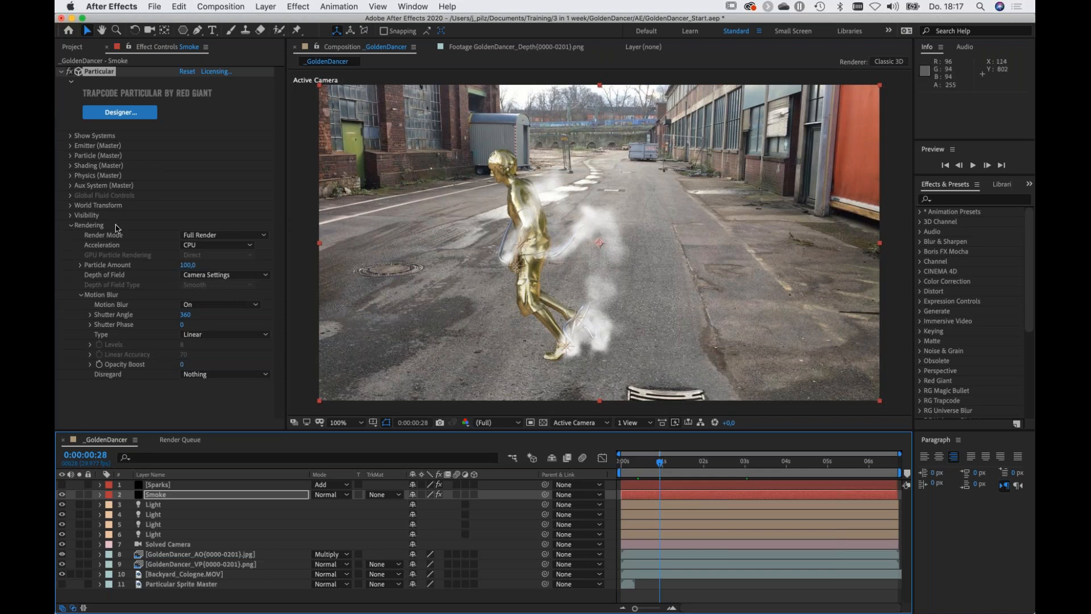
left_click(71, 226)
left_click(71, 186)
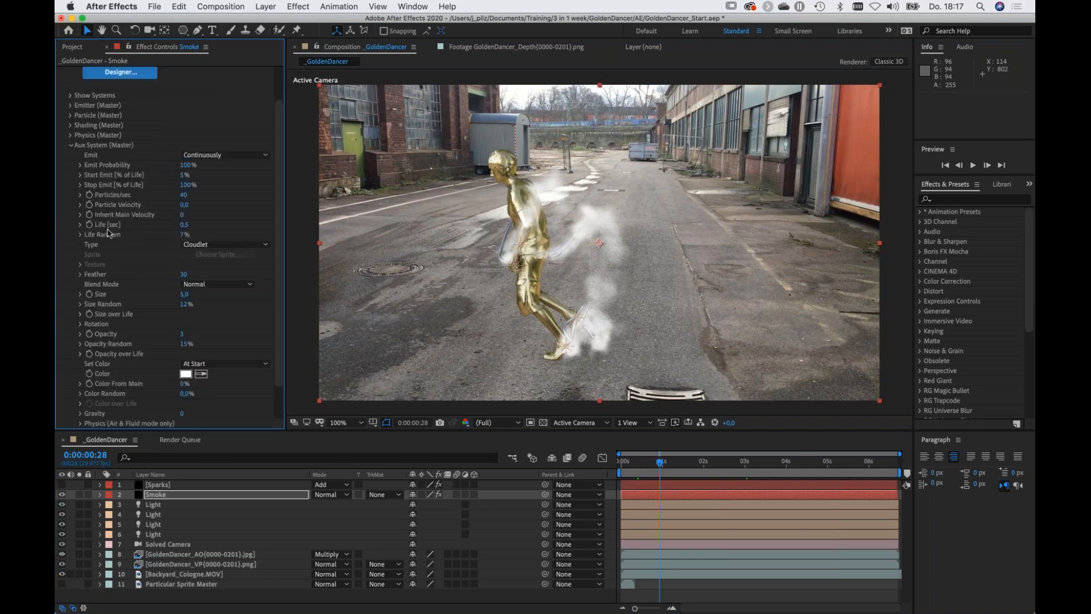
Try aux particle Size values of 4 and 3 for the smoke.
left_click(183, 295)
type("4")
key("Return")
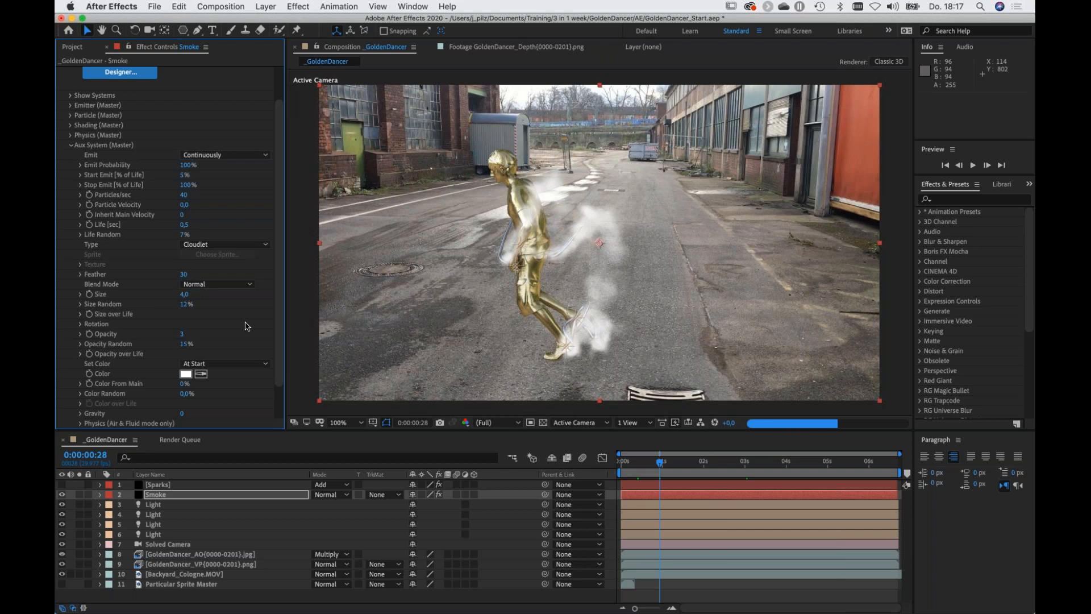
left_click(185, 294)
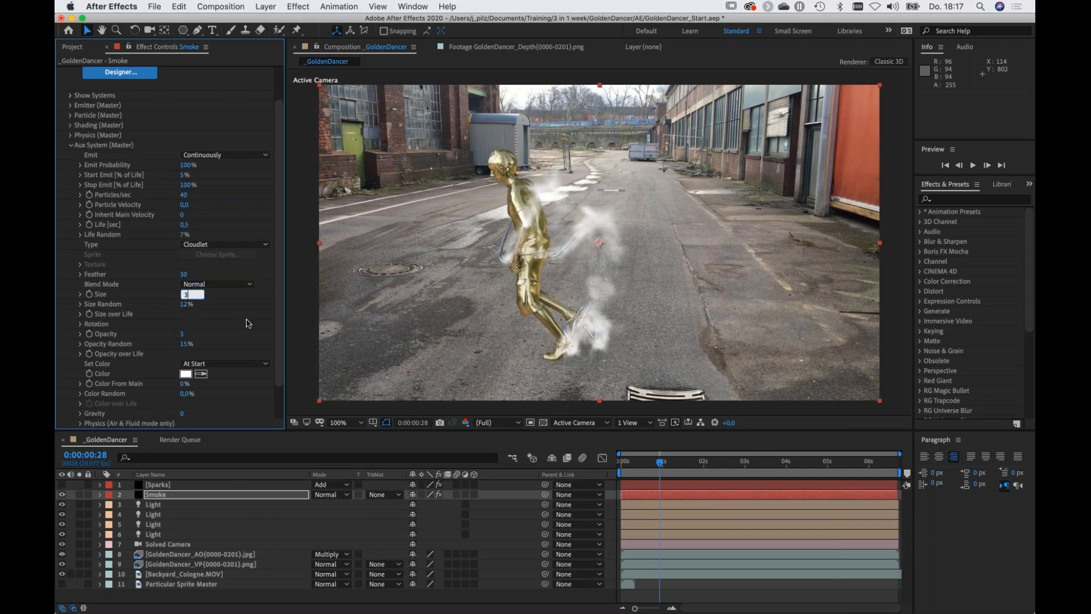
key("Return")
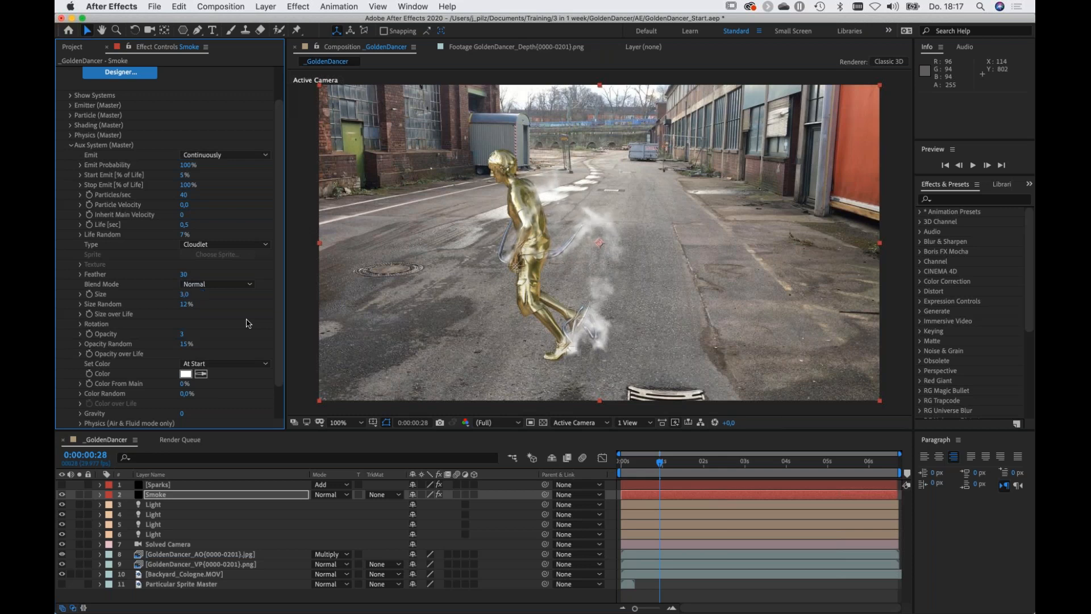
Set the aux particles' Size to 3,5.
left_click(184, 295)
type("3,5")
key("Return")
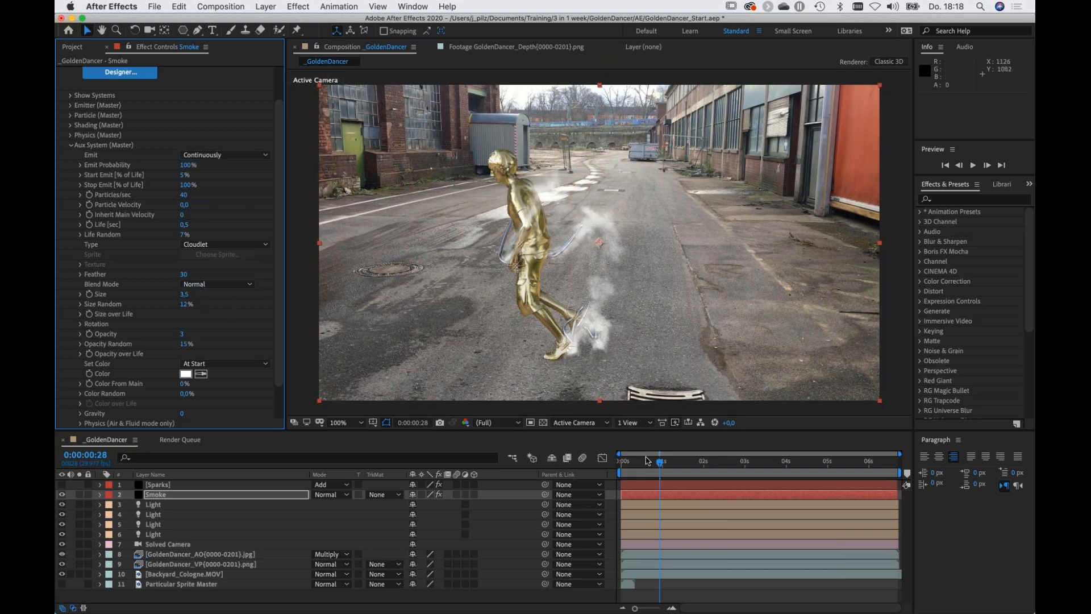
Preview the smoke from the start of the composition and make the Sparks layer visible again.
left_click_drag(646, 460, 614, 468)
key("space")
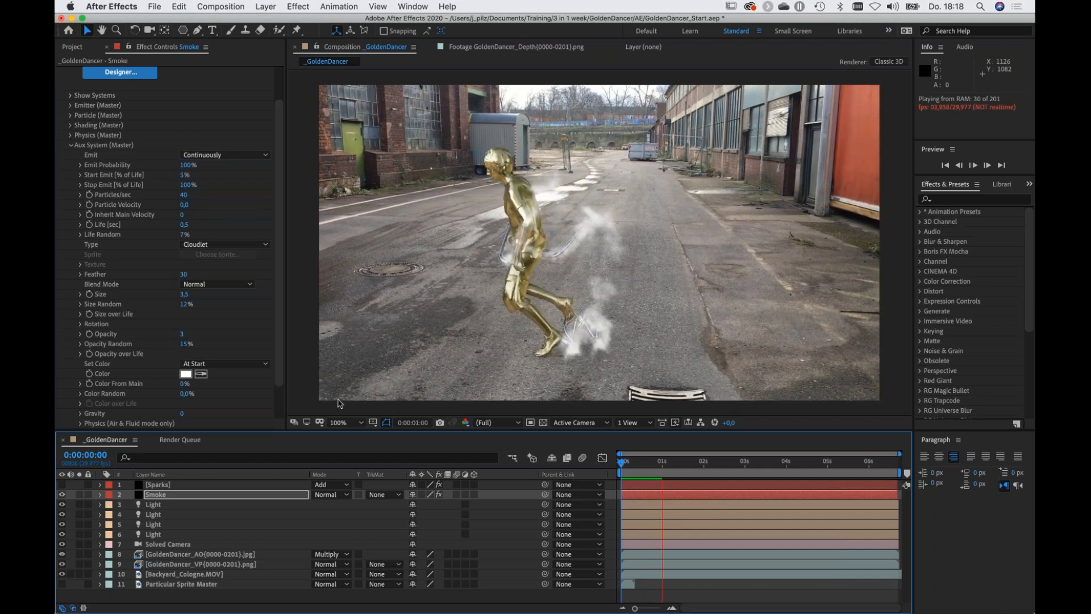
key("space")
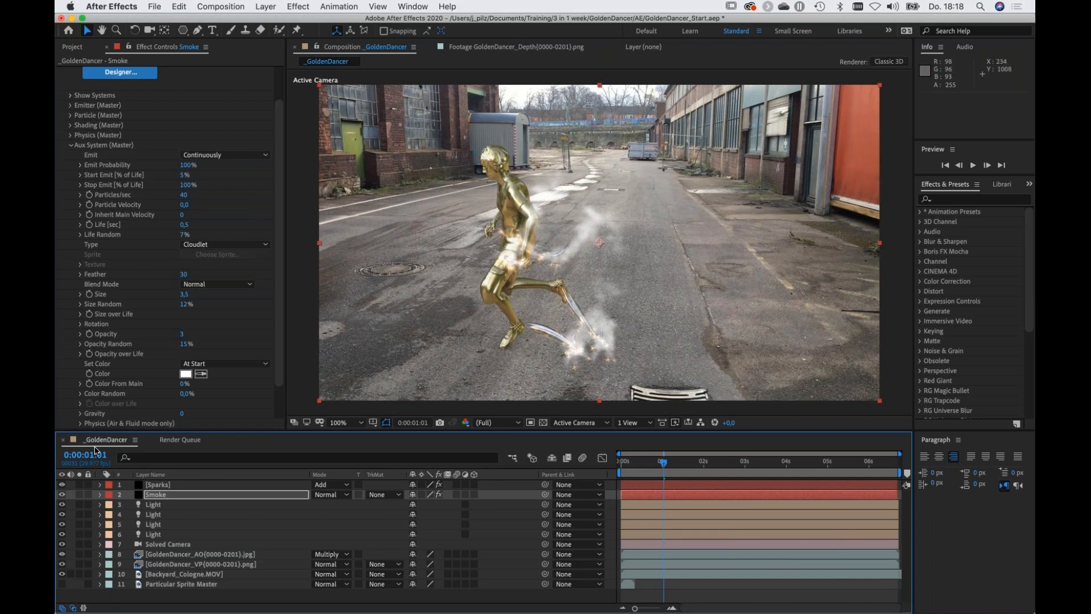
Check how the sparks and smoke overlap the dancer at 0:00:02:08, 0:00:02:21 and 0:00:03:03.
scroll(142, 256, "up", 3)
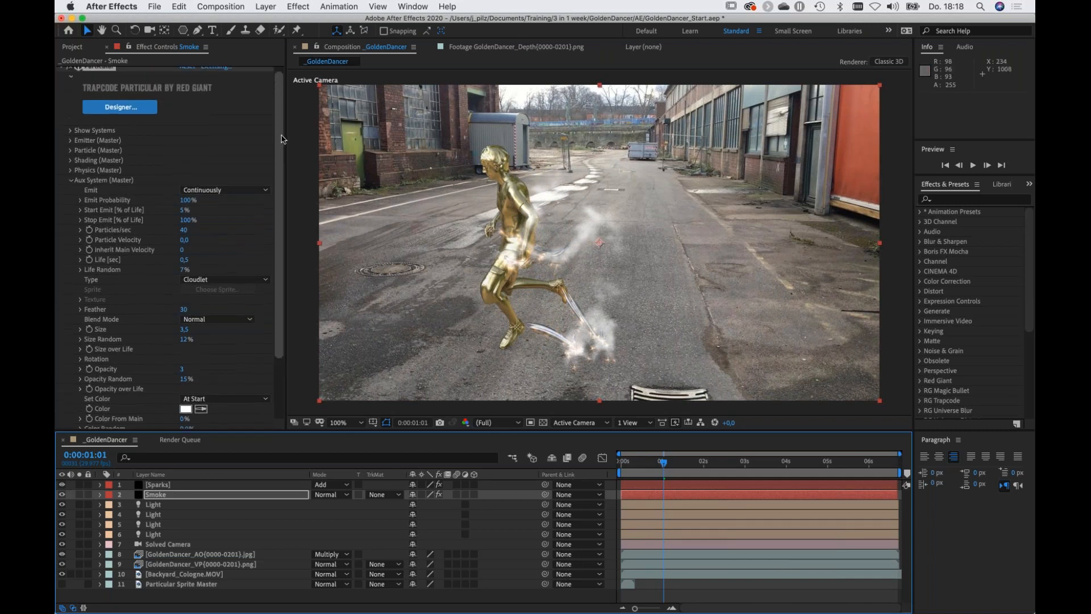
left_click(73, 46)
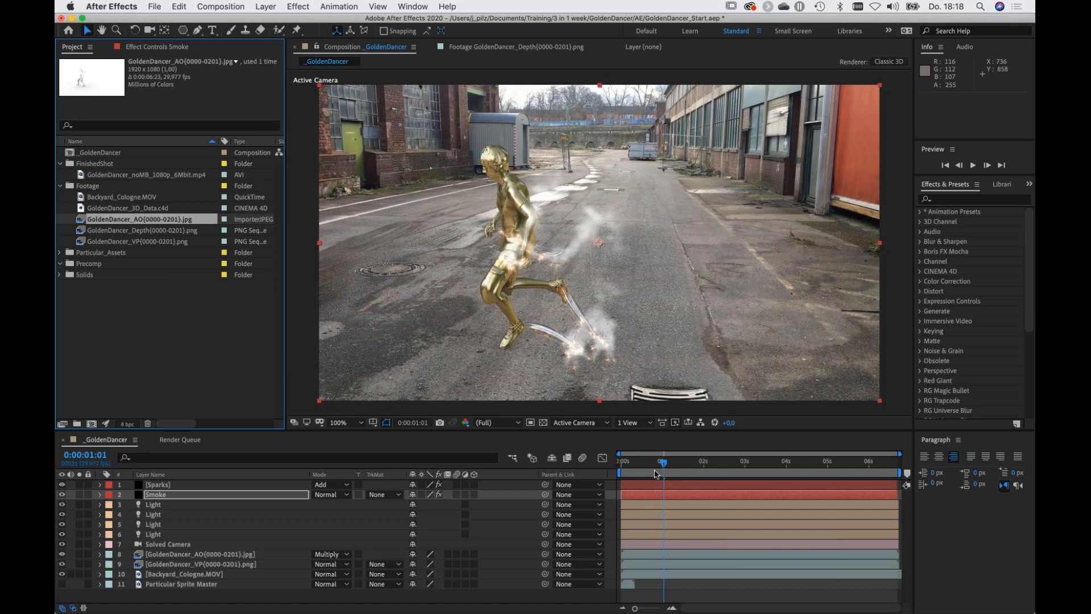
left_click_drag(673, 465, 717, 470)
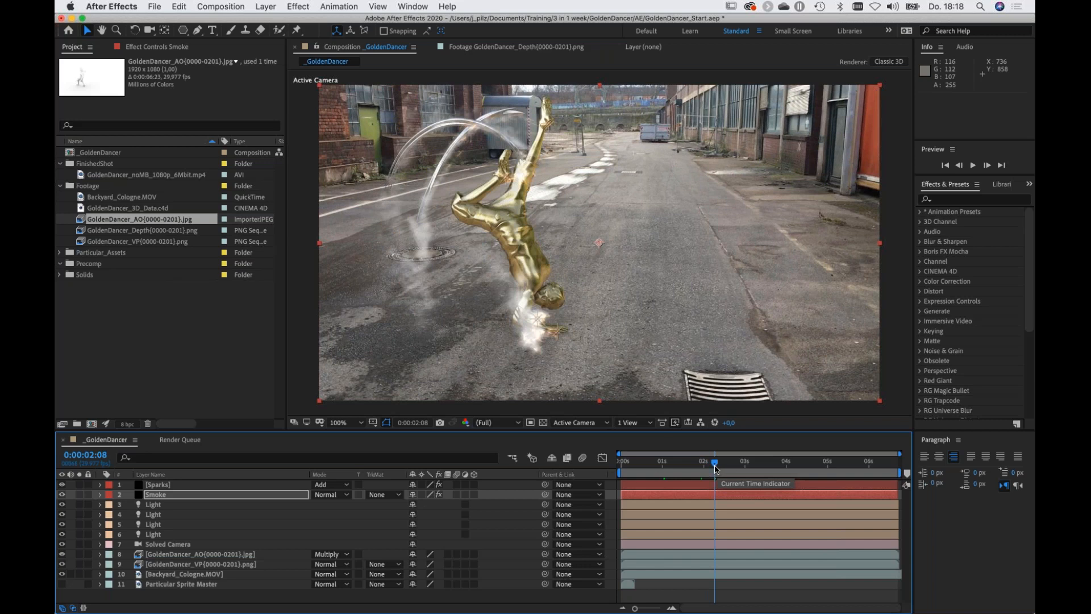
left_click_drag(716, 468, 736, 466)
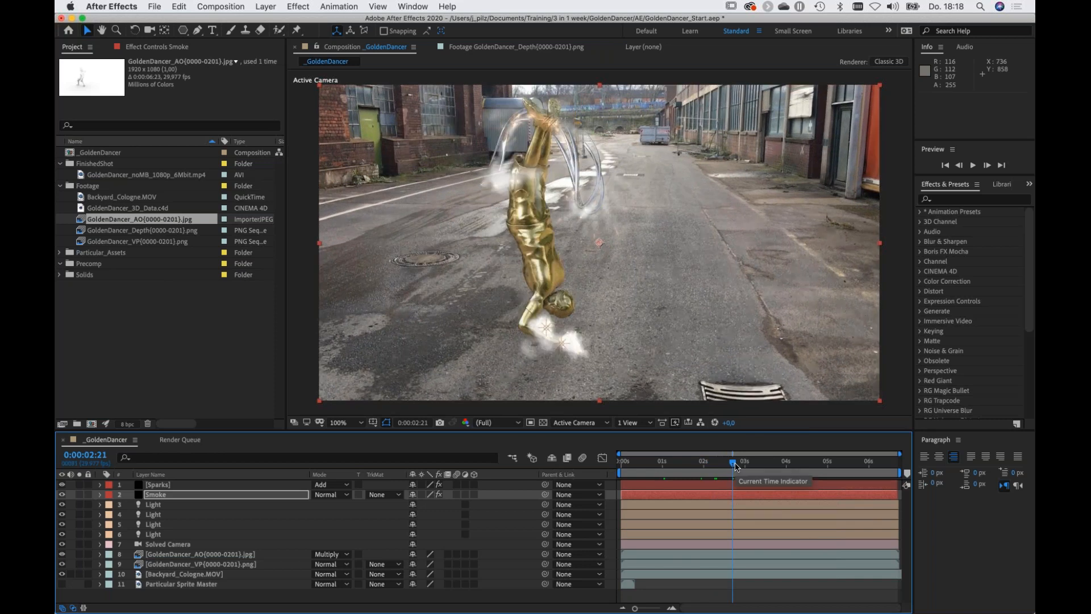
left_click_drag(739, 467, 750, 466)
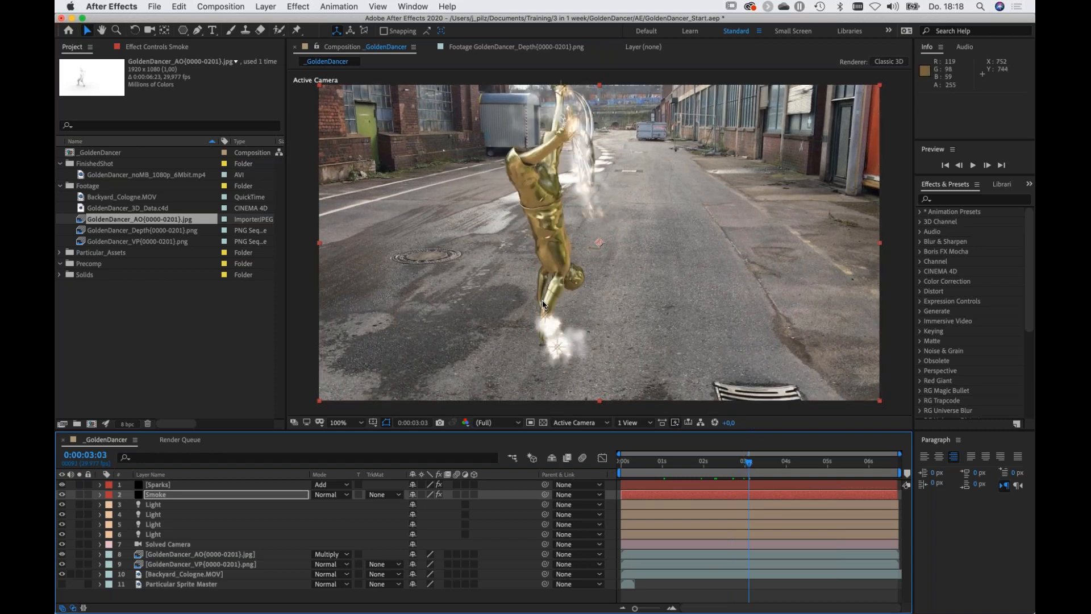
Hide the Smoke layer and add the GoldenDancer_Depth image sequence directly above the Sparks layer, viewing frame 0:00:03:16.
left_click(62, 495)
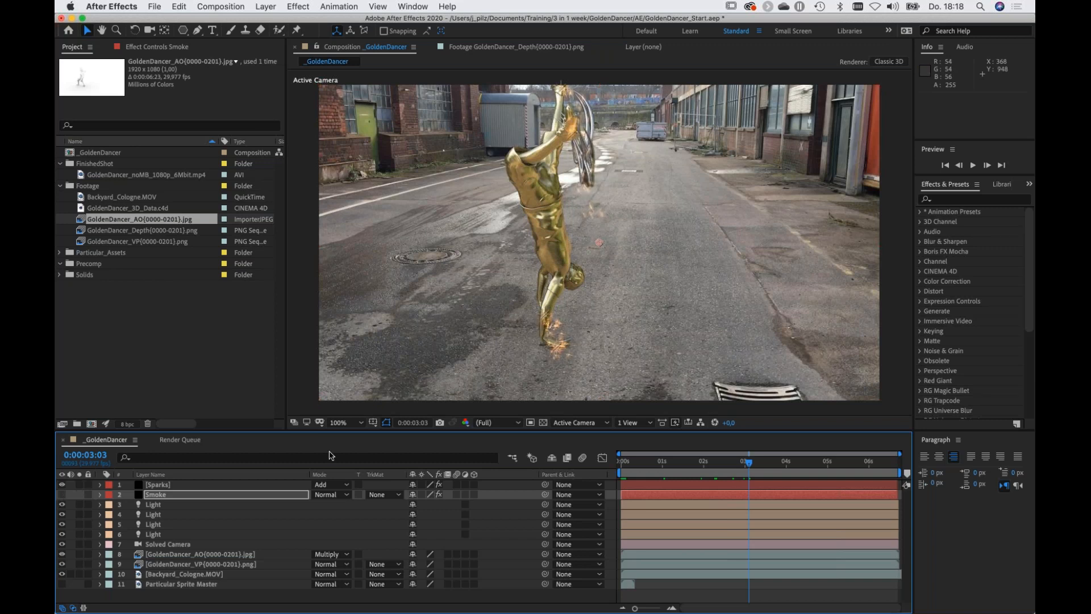
left_click_drag(749, 468, 767, 467)
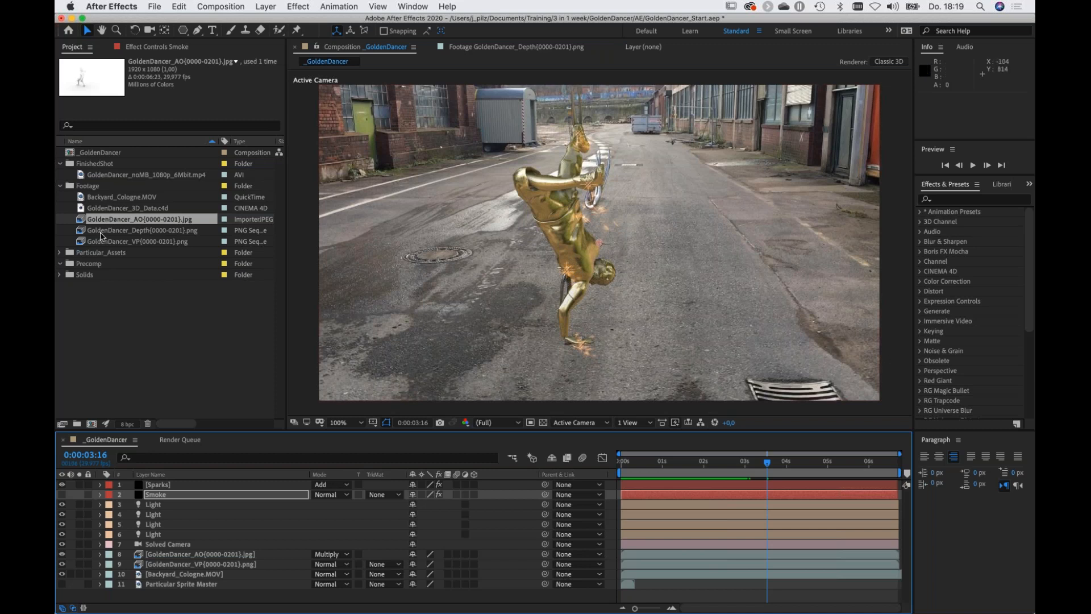
left_click_drag(111, 233, 162, 488)
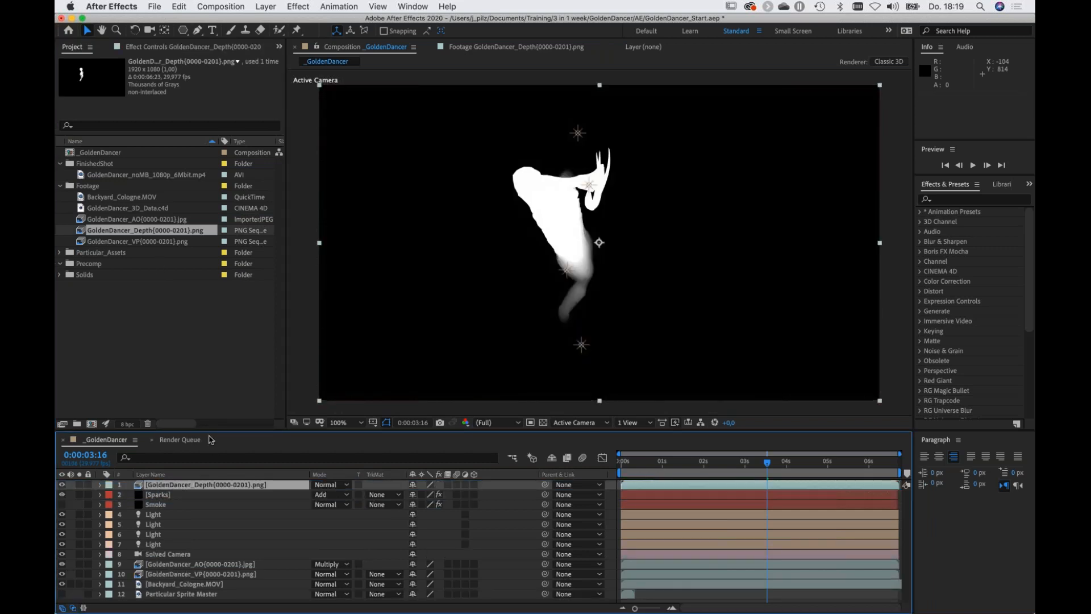
Apply Curves to the depth layer and steepen its RGB curve, moving the white point to about 15% of the input range.
key("ctrl+space")
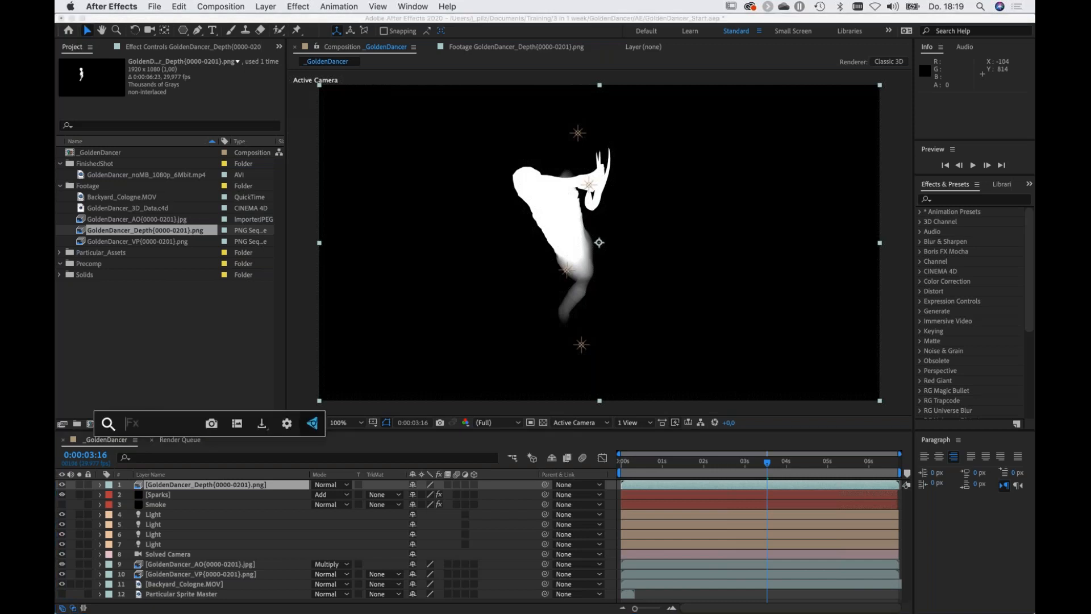
type("curve")
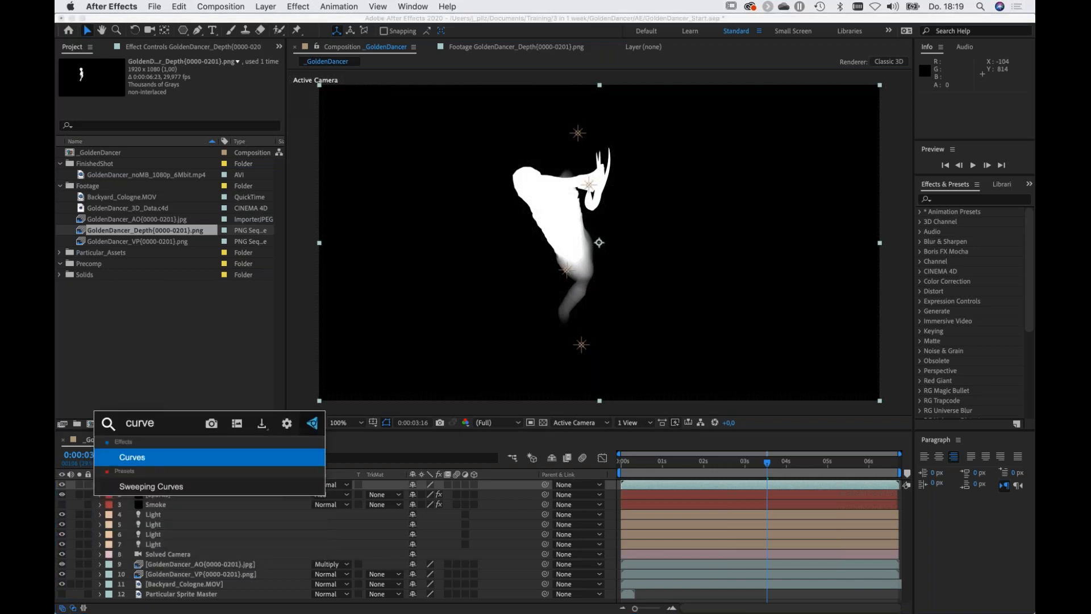
key("Return")
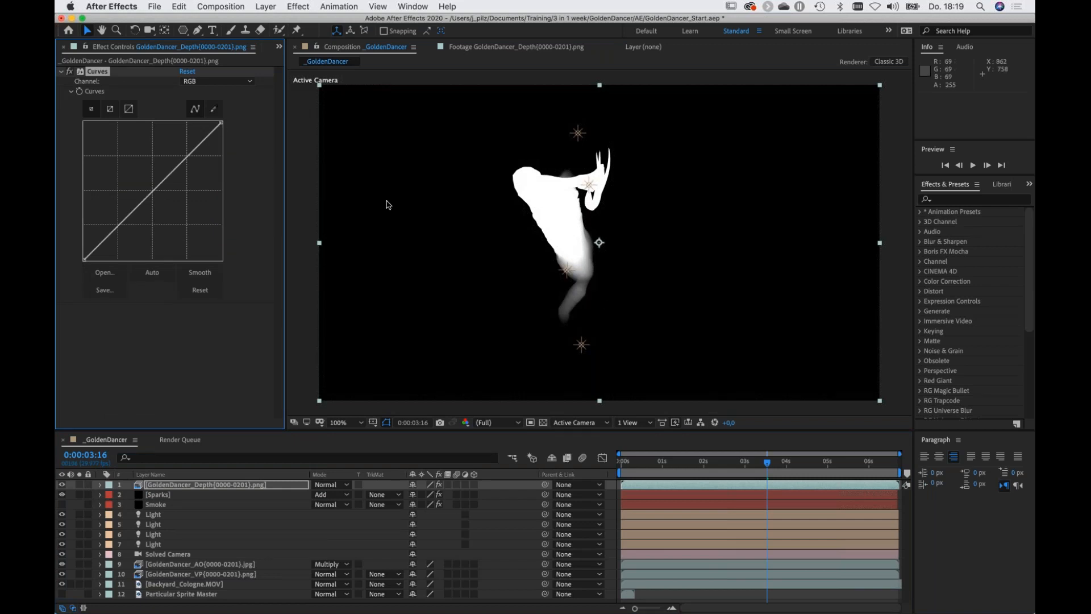
left_click_drag(221, 122, 106, 98)
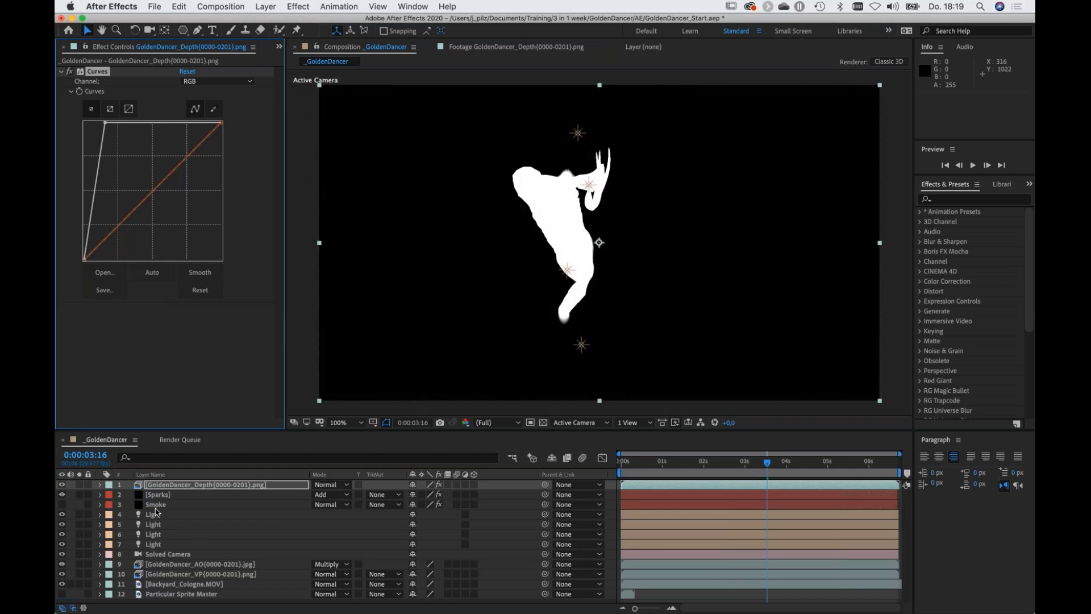
Set the Sparks layer's track matte to Luma Inverted Matte using the GoldenDancer_Depth layer.
left_click(388, 499)
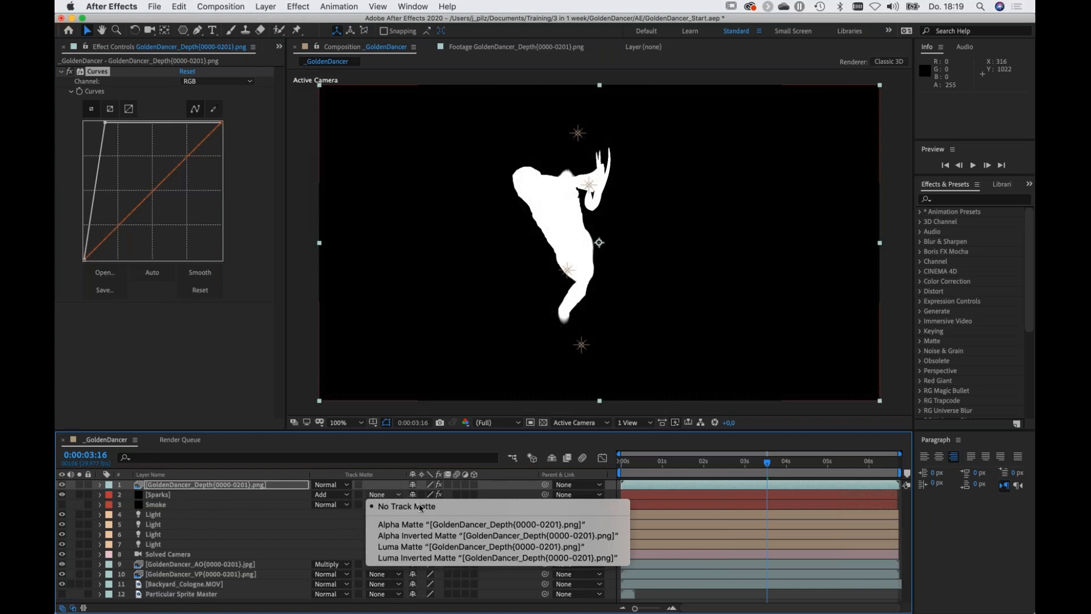
left_click(414, 562)
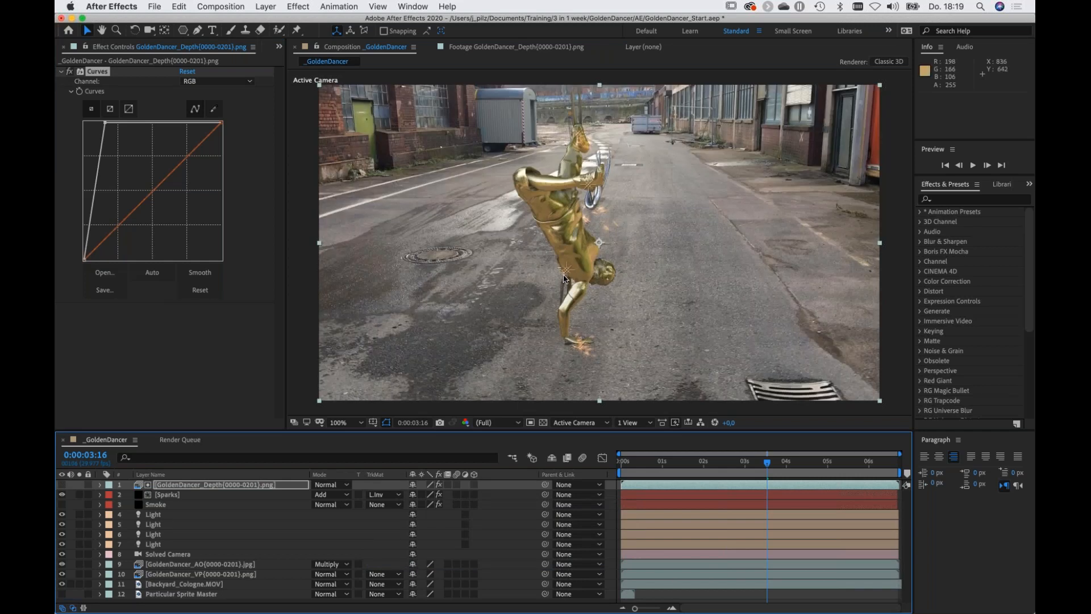
Examine how the matted sparks pass behind the dancer's body and hands between 0:00:02:20 and 0:00:03:21.
left_click_drag(768, 463, 751, 462)
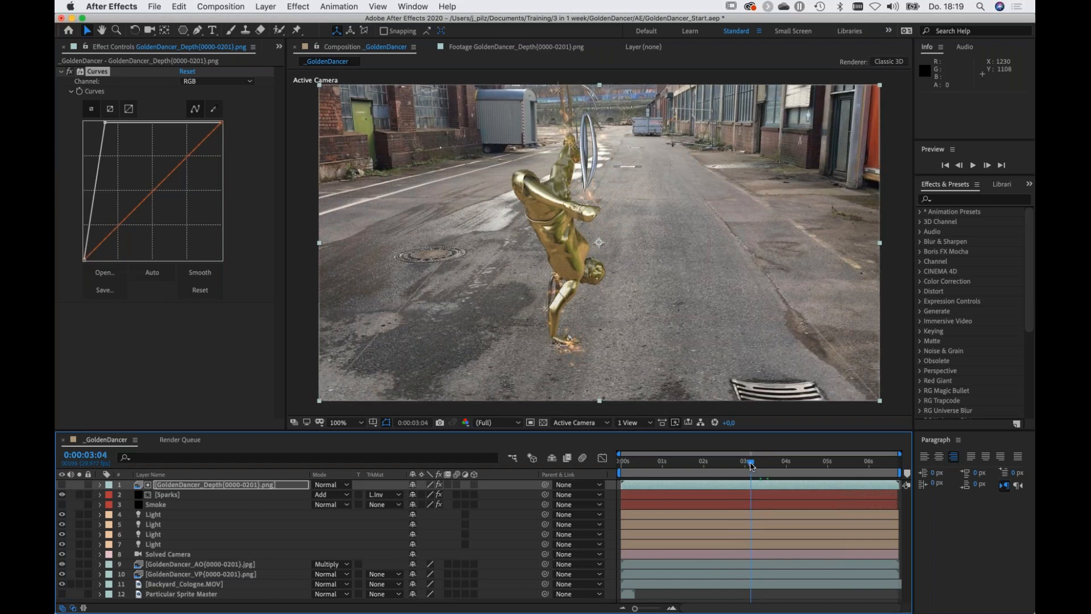
key("Page_Down")
key("Page_Down")
key("Page_Down")
key("Page_Down")
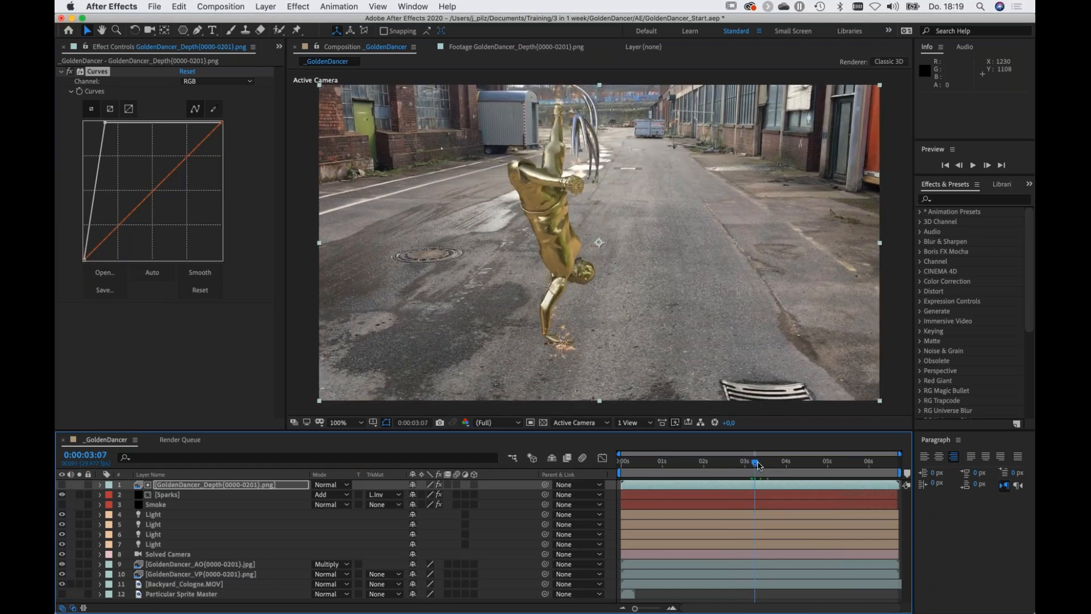
left_click(749, 465)
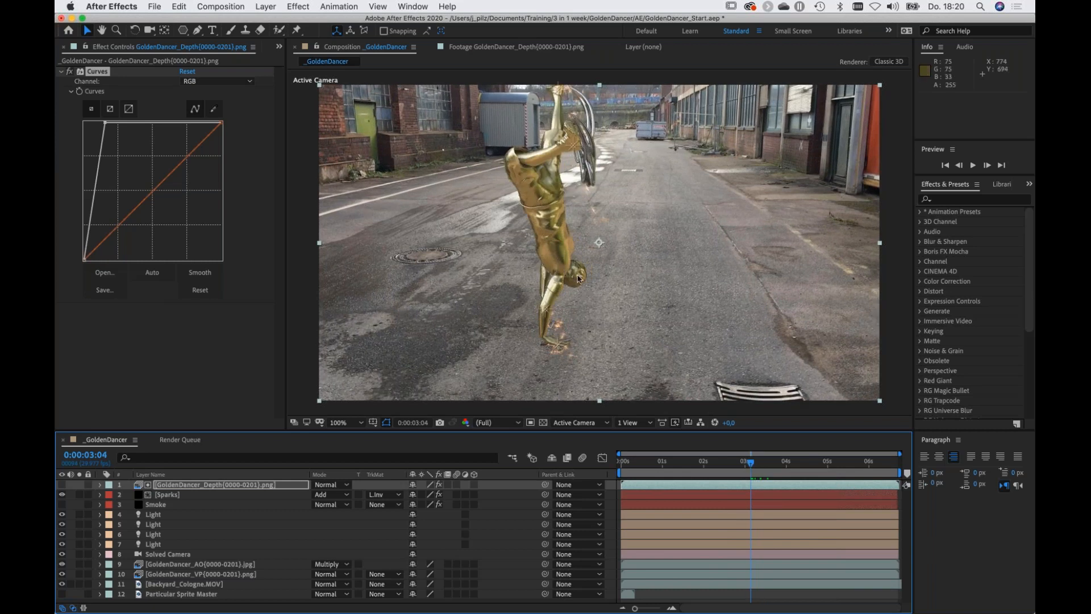
left_click(732, 464)
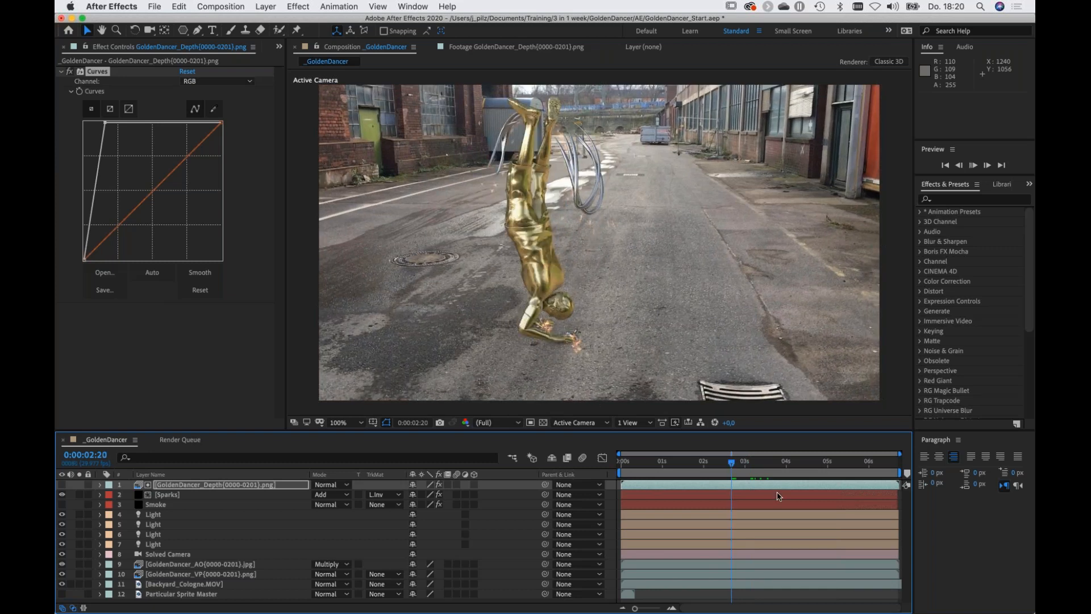
key("space")
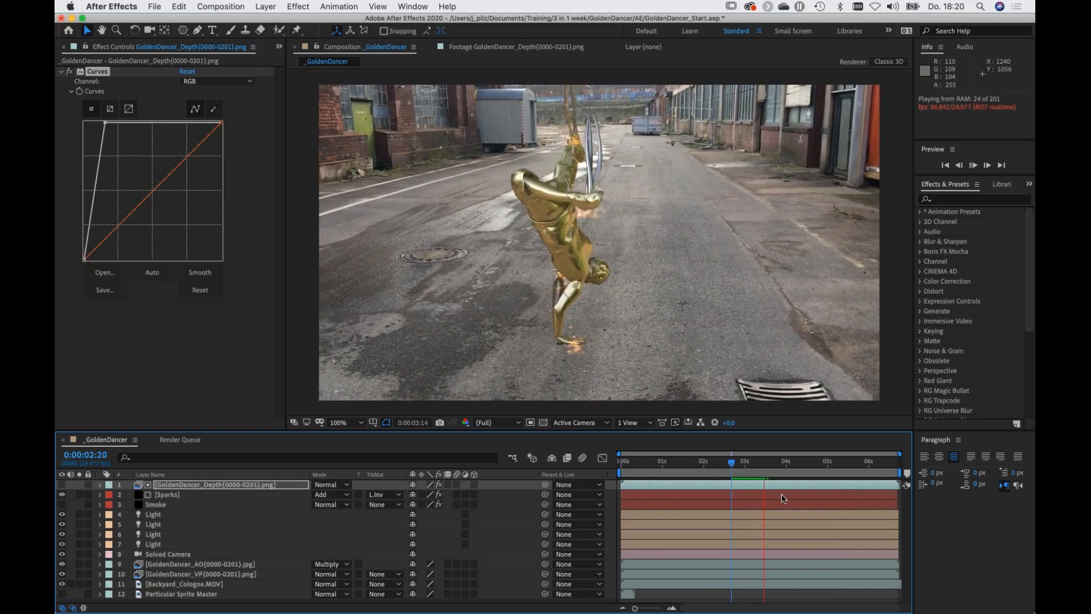
left_click(736, 464)
left_click_drag(735, 465, 740, 464)
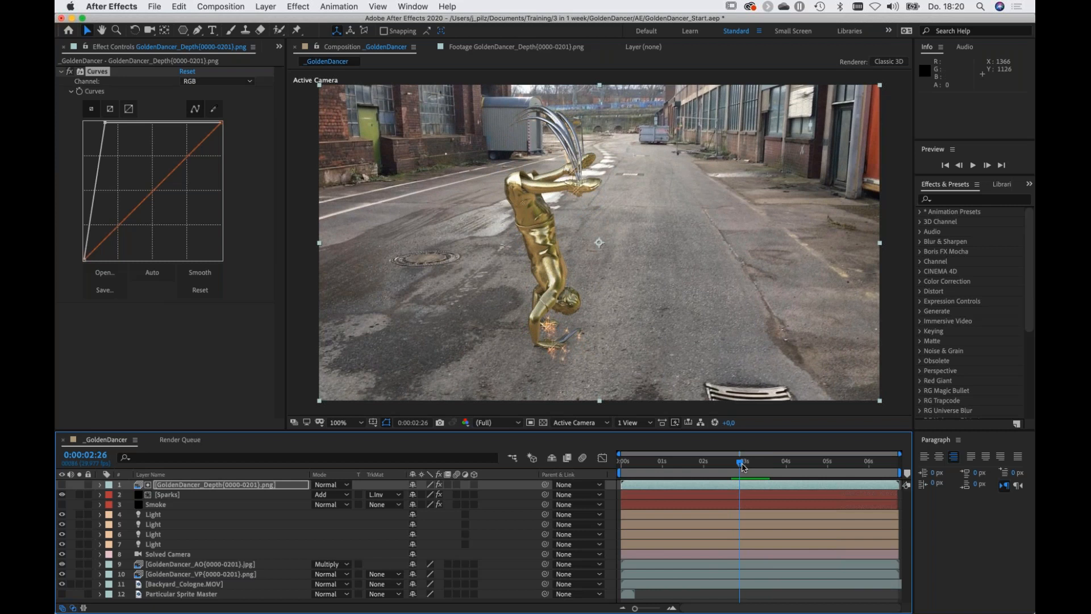
left_click_drag(742, 467, 752, 467)
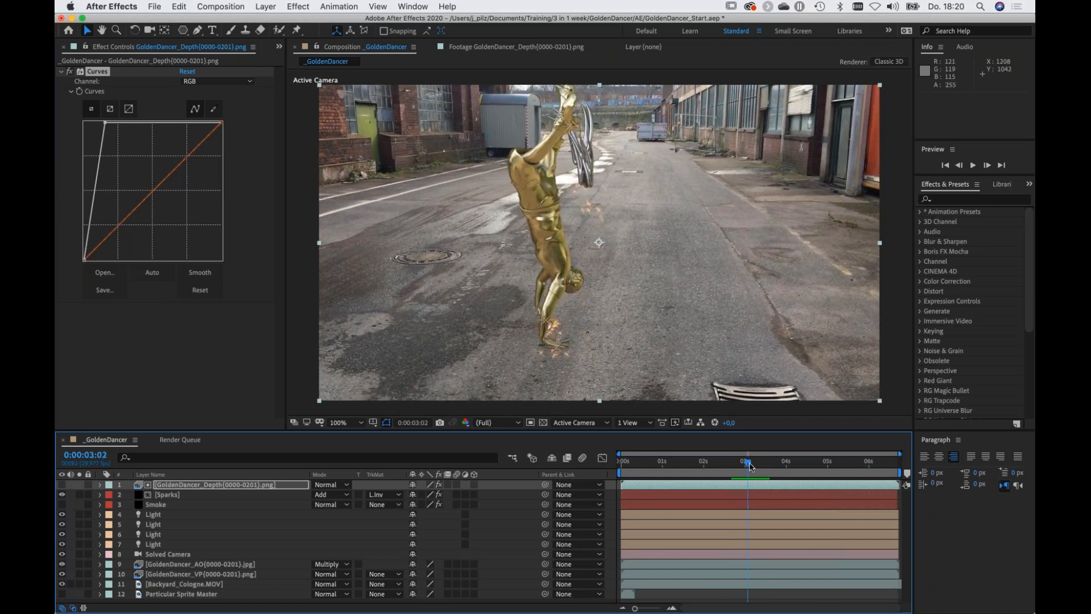
left_click_drag(750, 467, 778, 467)
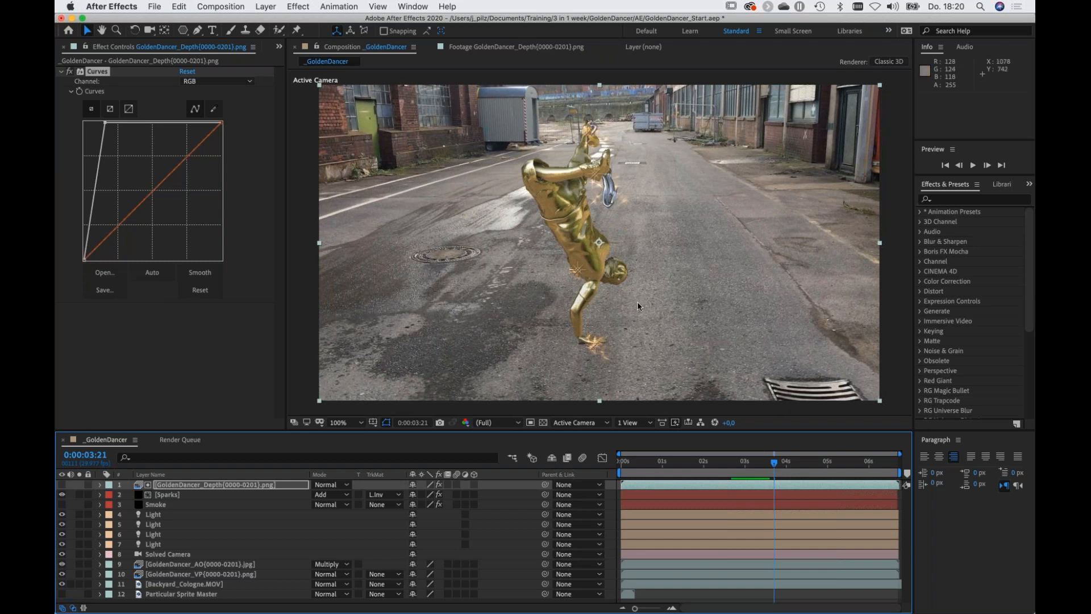
Show the Smoke layer at 0:00:03:02 and give it a Luma Inverted Matte from a duplicate depth layer placed directly above it.
left_click(748, 460)
left_click(62, 505)
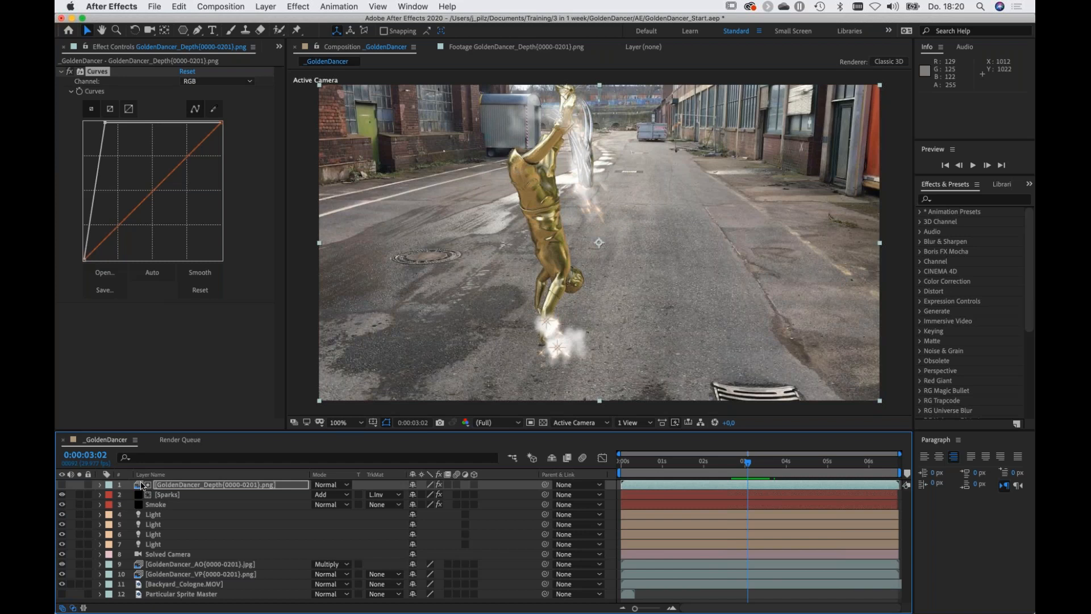
left_click(142, 486)
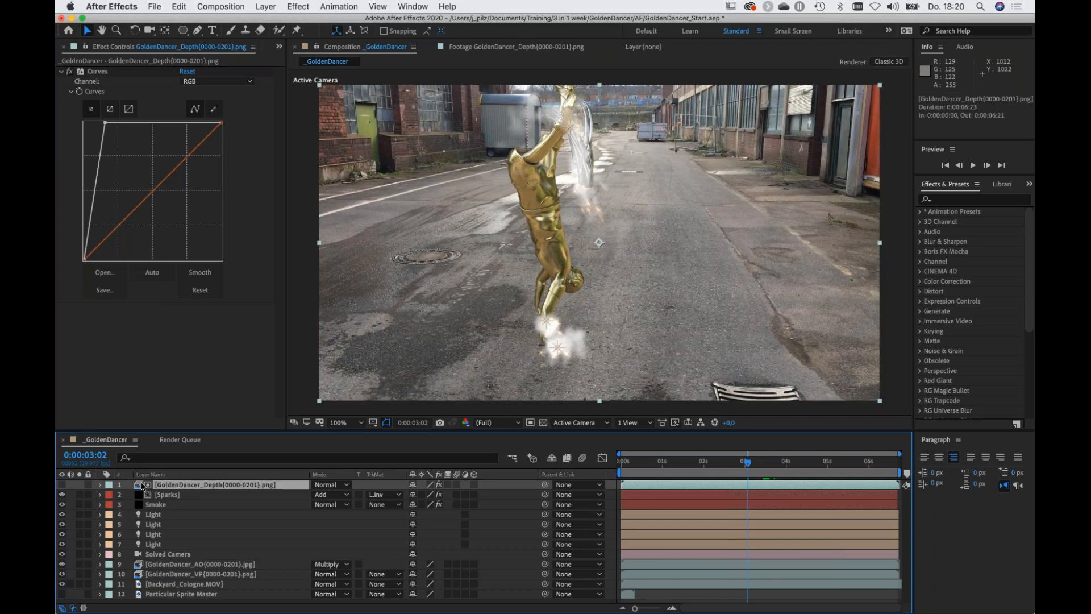
key("super+d")
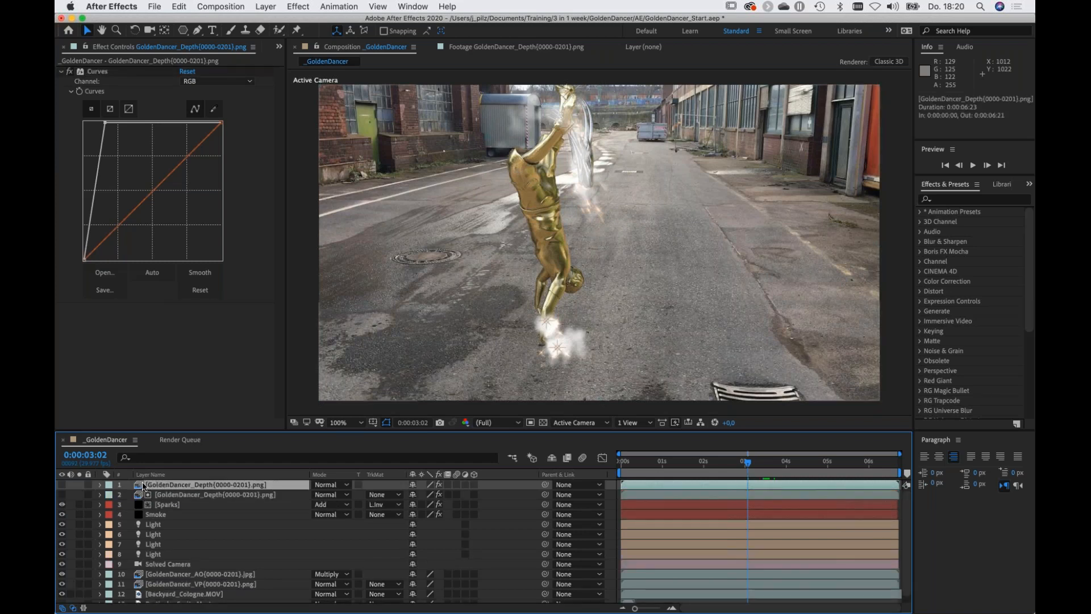
left_click_drag(142, 486, 155, 515)
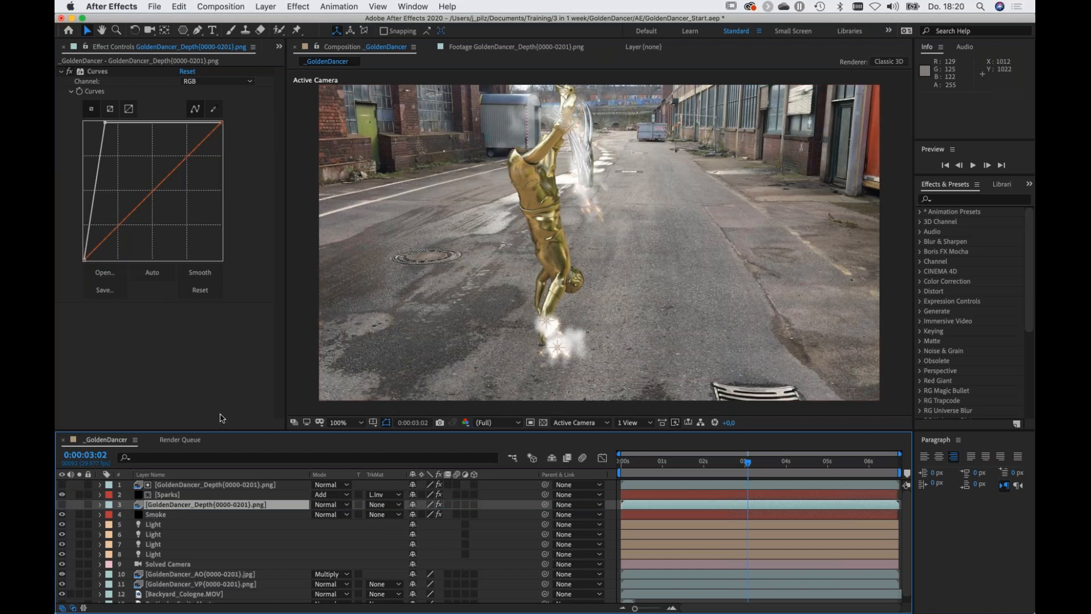
left_click(383, 515)
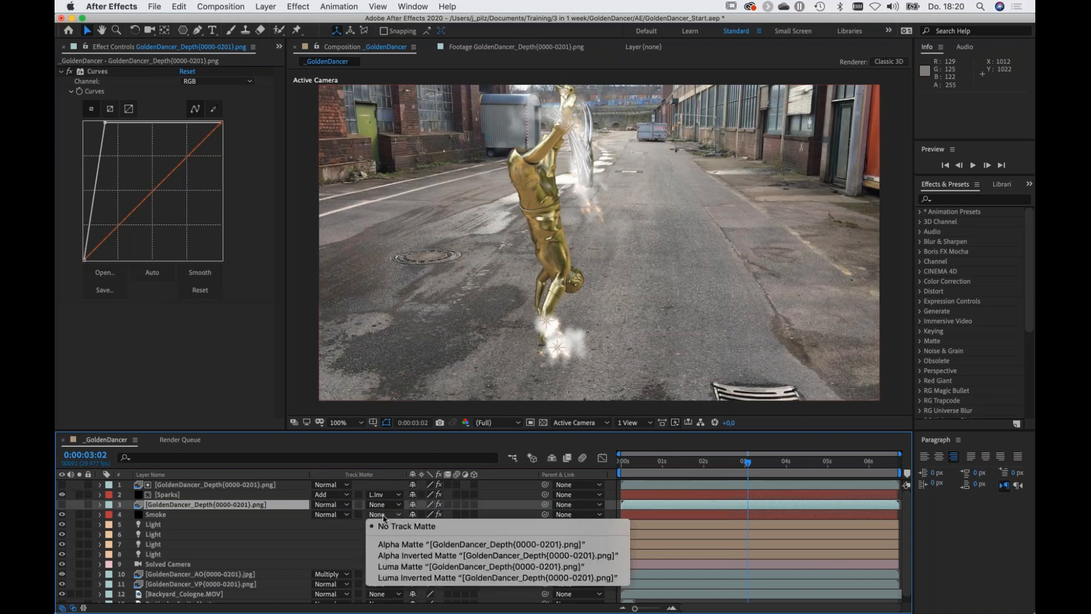
left_click(418, 577)
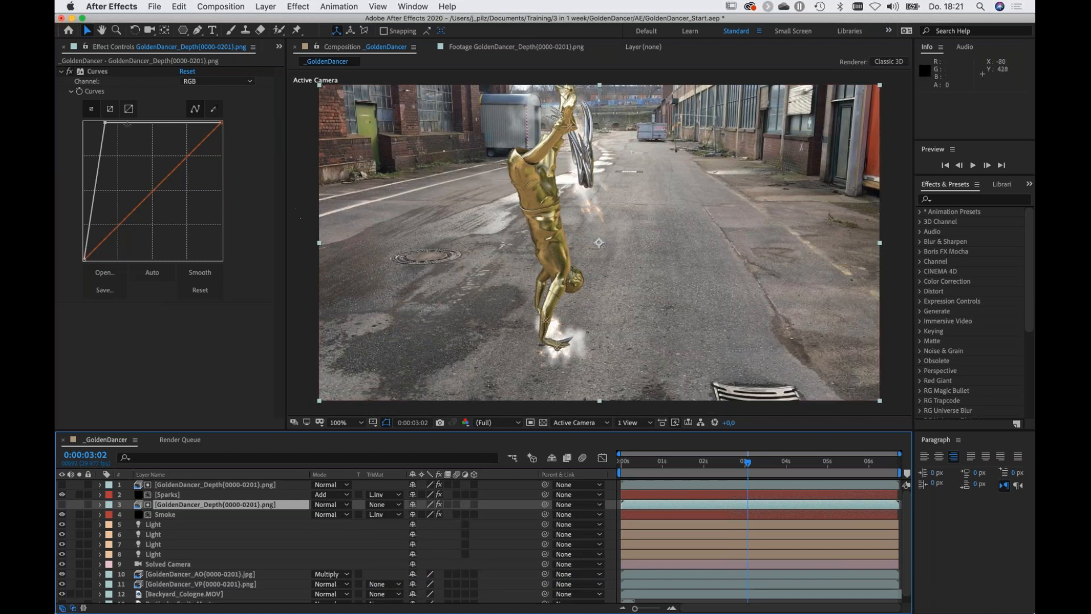
Flatten the duplicate depth layer's curve, moving its white point to about 70% of the input range, and check the smoke at 0:00:02:01.
mouse_move(104, 123)
left_mouse_down()
mouse_move(204, 125)
mouse_move(102, 123)
left_mouse_up()
mouse_move(179, 122)
left_mouse_down()
mouse_move(210, 124)
mouse_move(173, 120)
mouse_move(183, 122)
left_mouse_up()
left_click(704, 462)
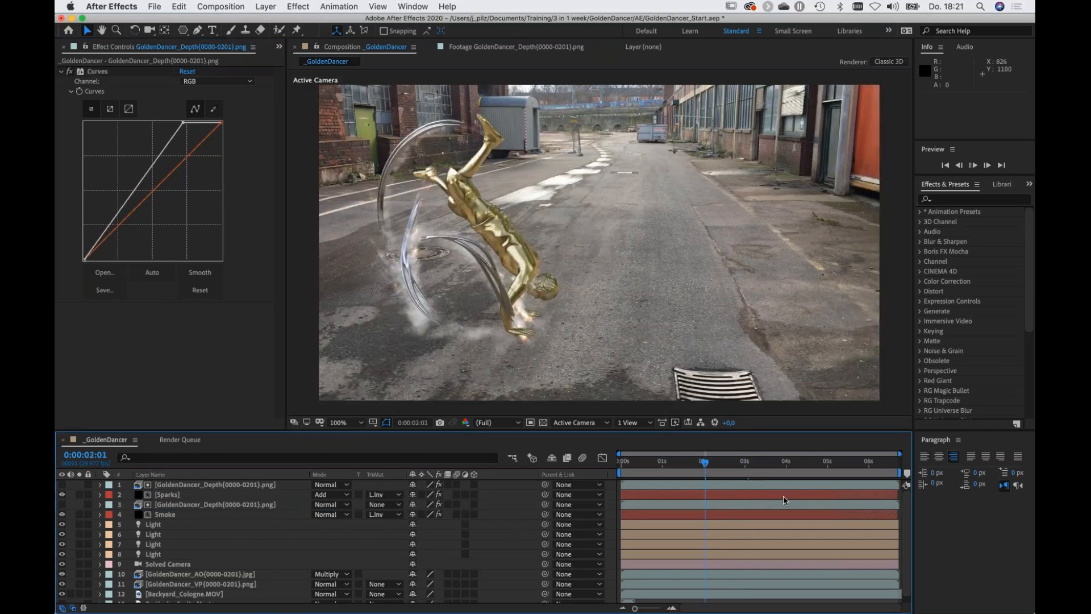
Preview the smoke from 0:00:02:01 to 0:00:02:17 and lower the Smoke layer's opacity to 30%.
key("space")
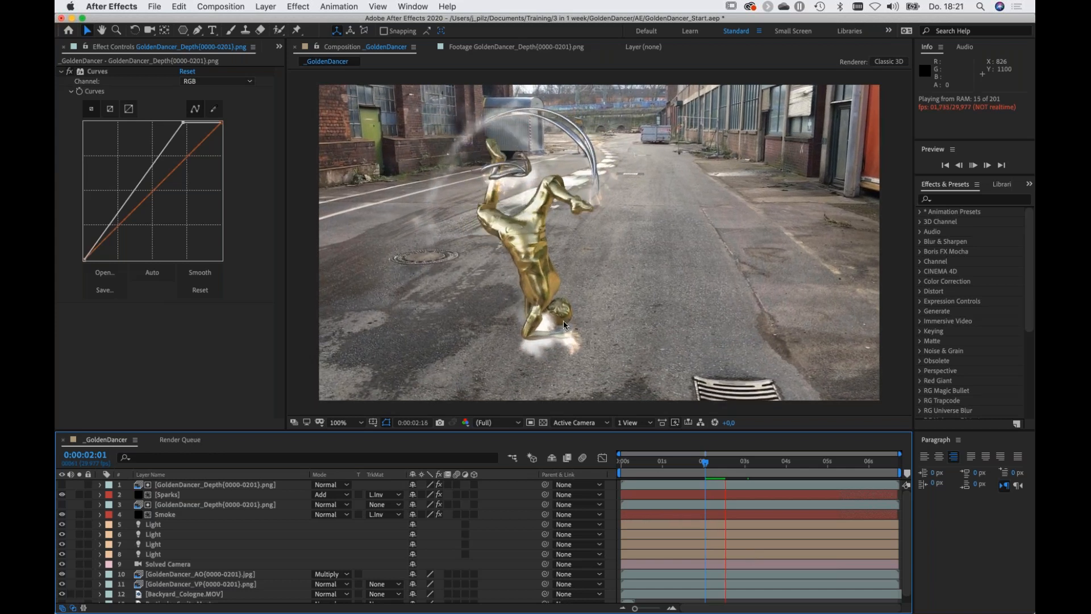
key("space")
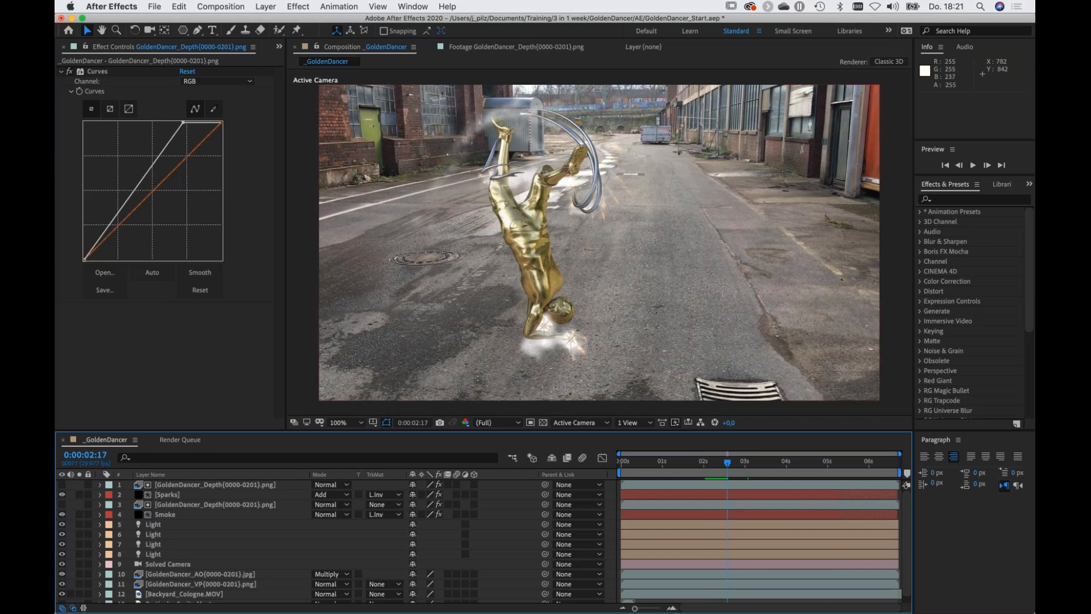
left_click(165, 515)
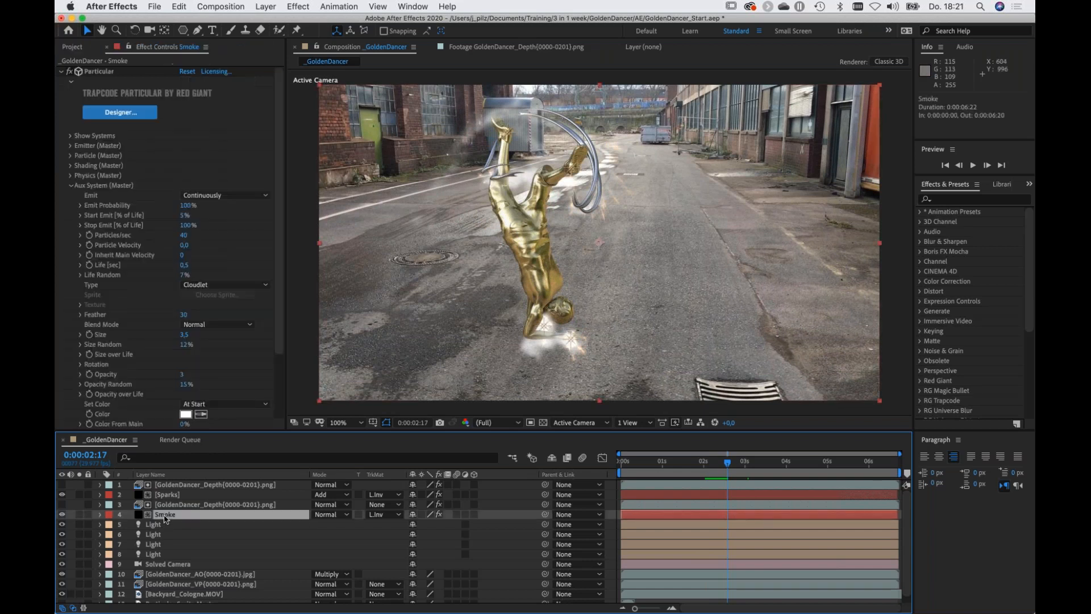
key("t")
left_click(419, 524)
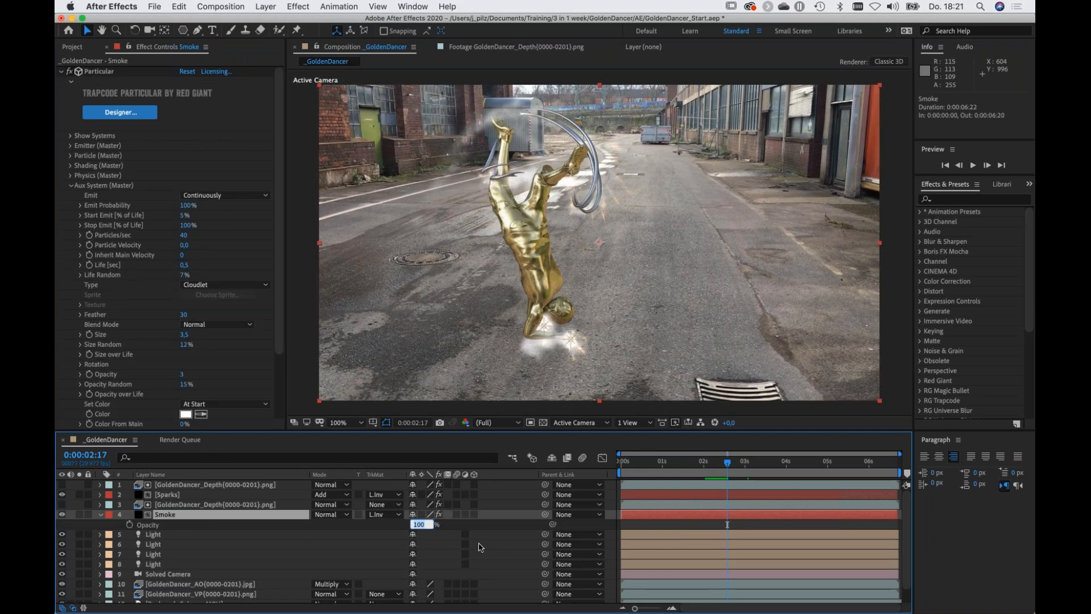
type("30")
key("Return")
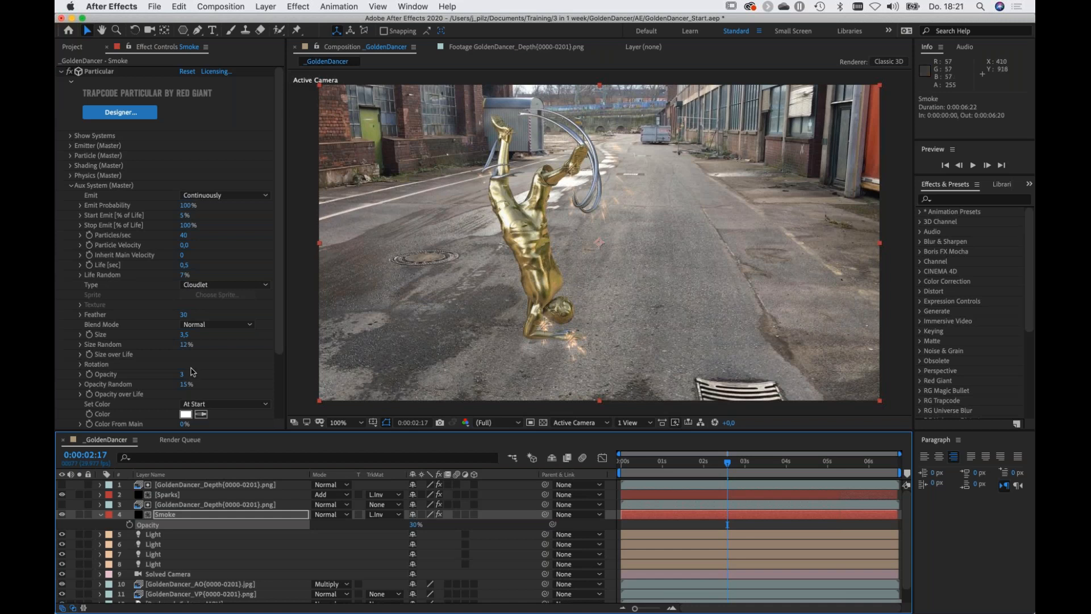
left_click(101, 515)
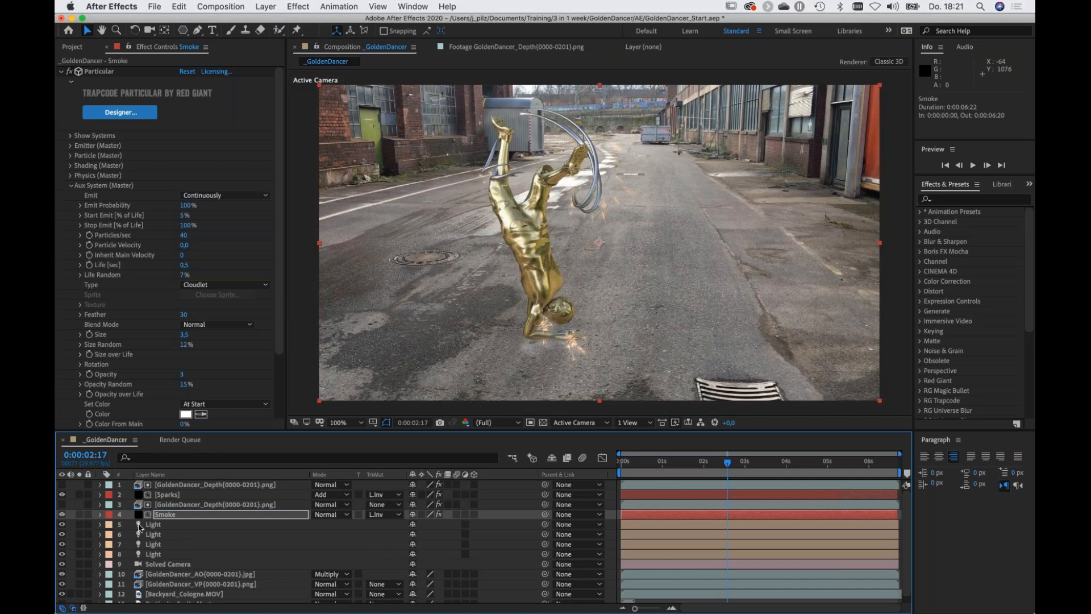
Mark the four lights, Solved Camera and Particular Sprite Master as shy and hide the shy layers from the timeline.
left_click_drag(418, 523, 418, 570)
left_click(551, 458)
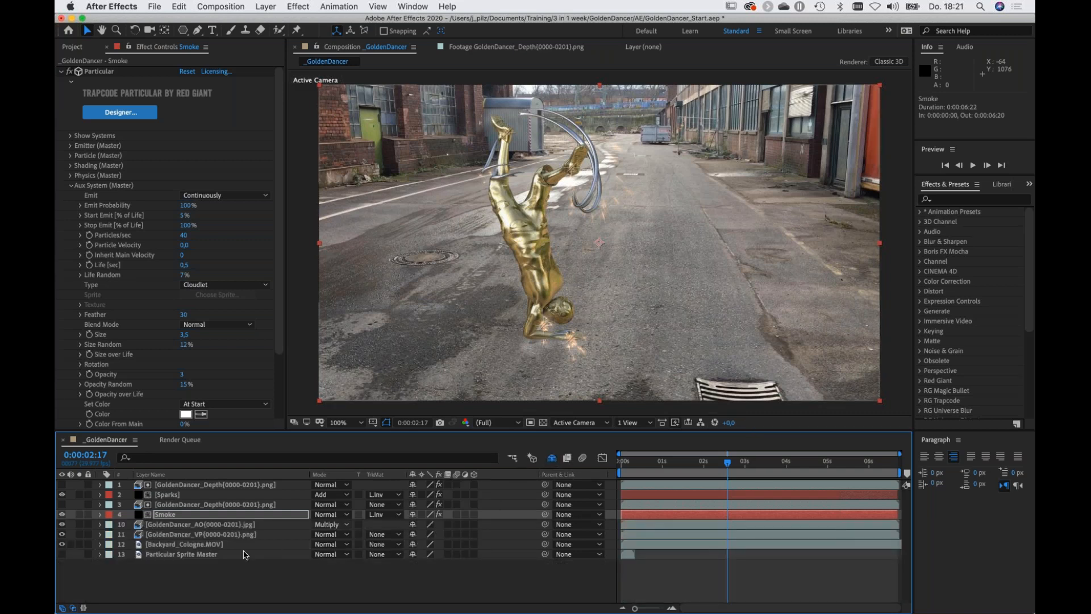
left_click(418, 554)
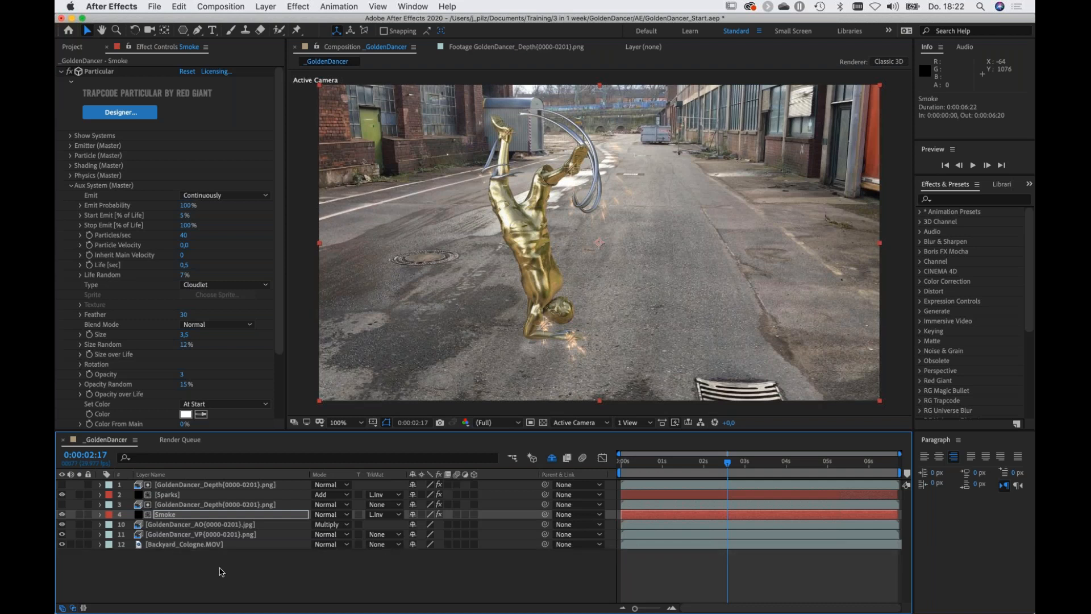
left_click(222, 572)
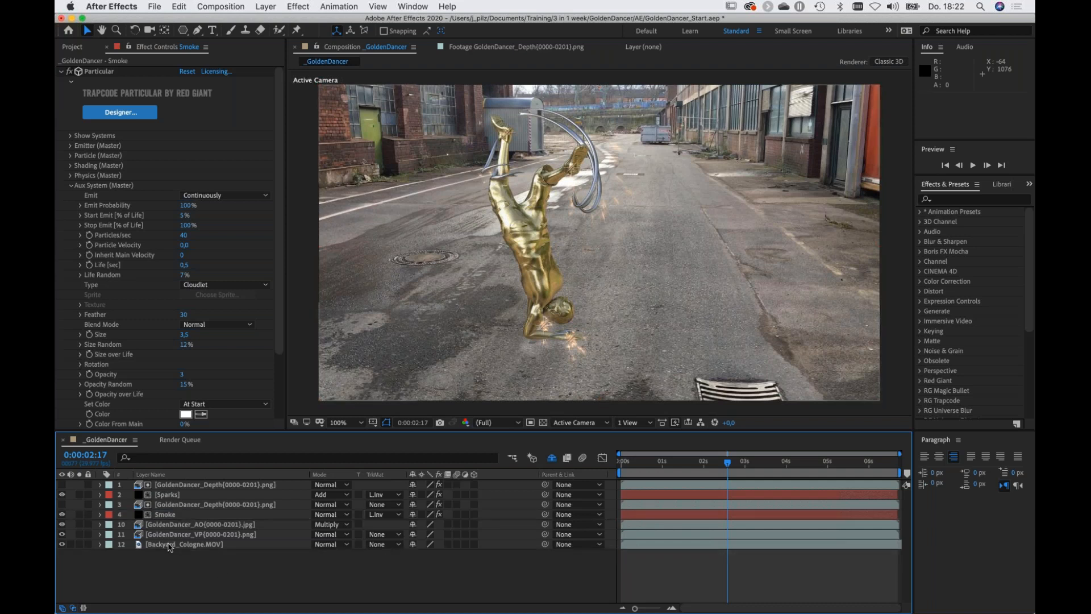
Apply the Colorista IV effect to the Backyard_Cologne.MOV layer.
left_click(166, 546)
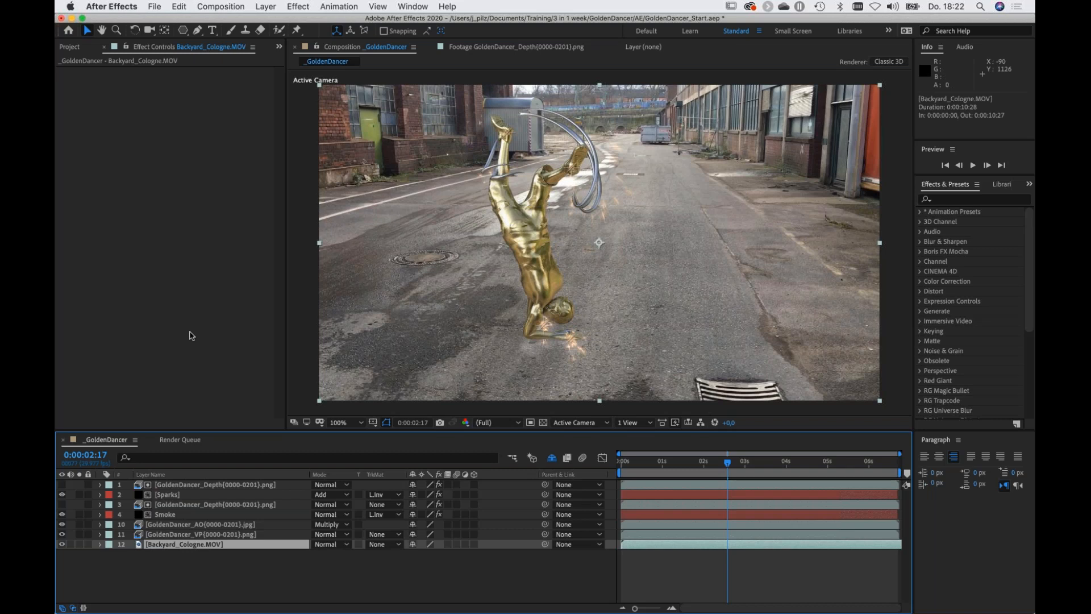
key("ctrl+space")
type("colorista")
key("Return")
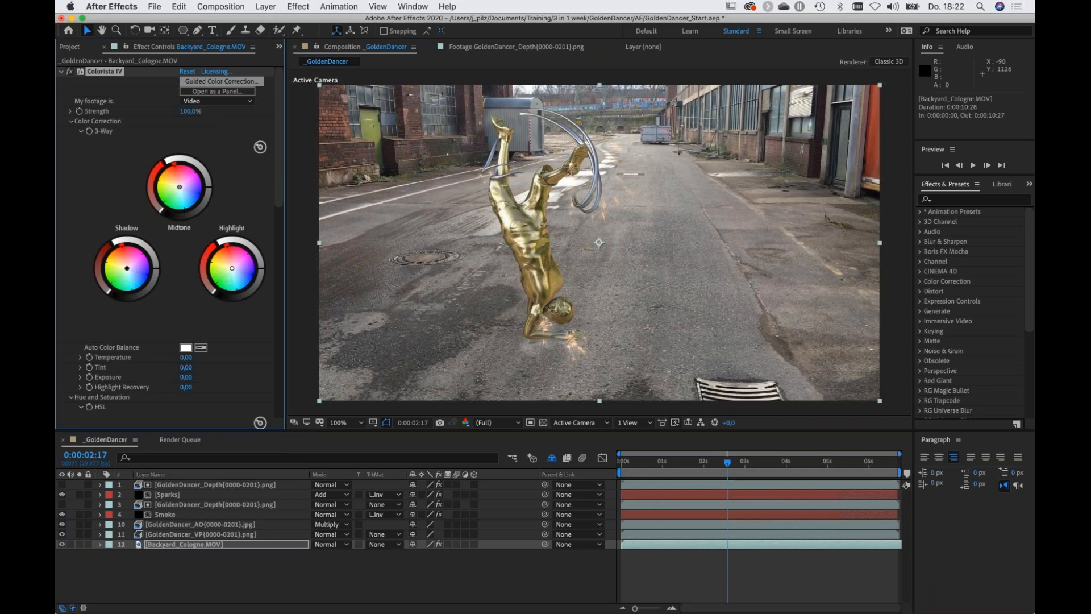
Start Guided Color Correction with the color space "I don't know" and go through the black and white levels.
left_click(222, 82)
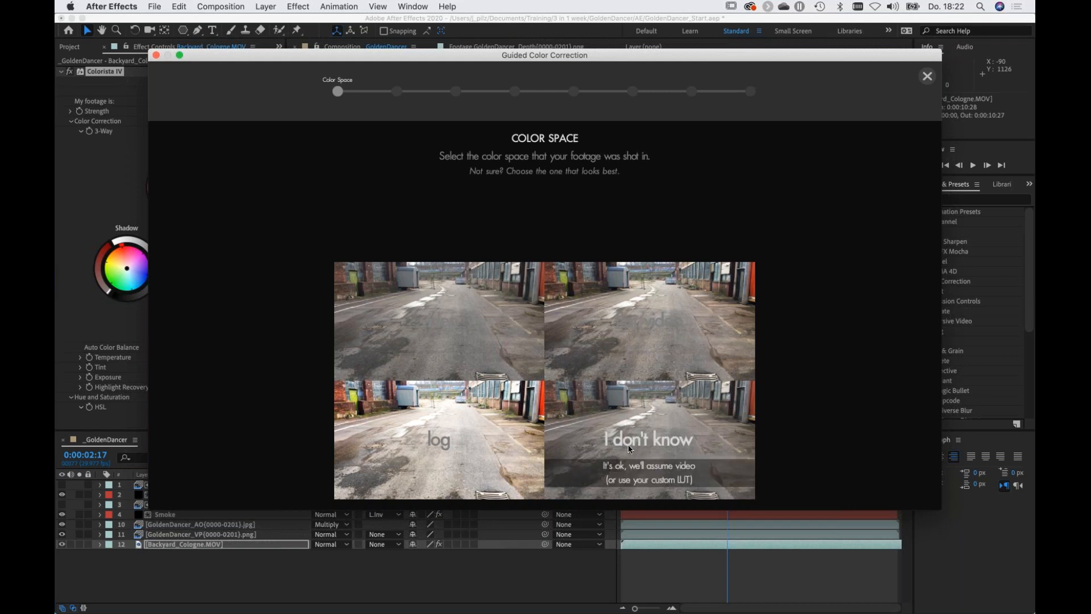
left_click(663, 438)
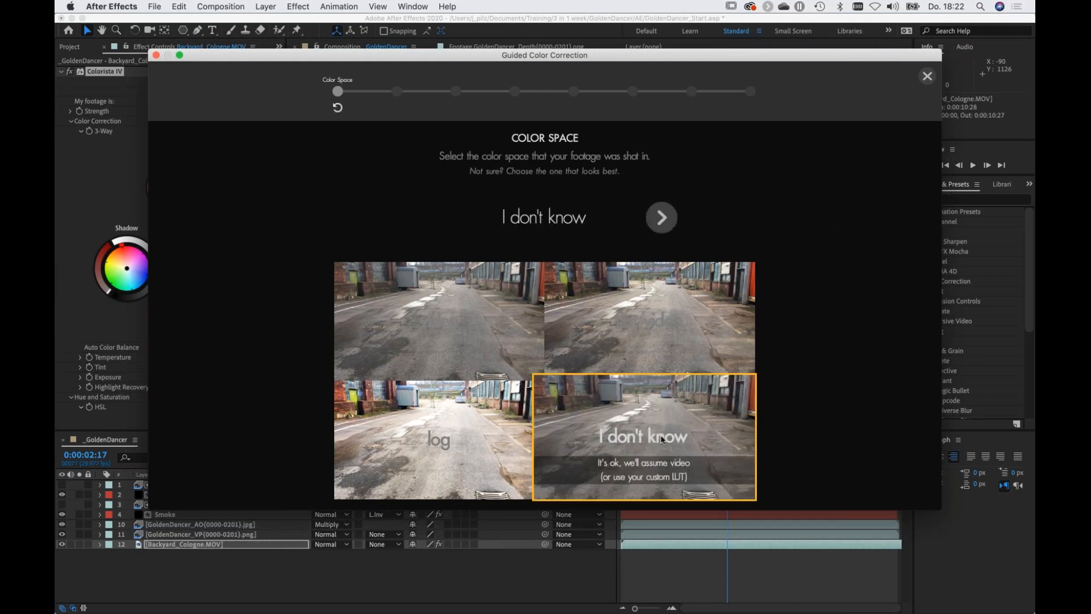
left_click(662, 217)
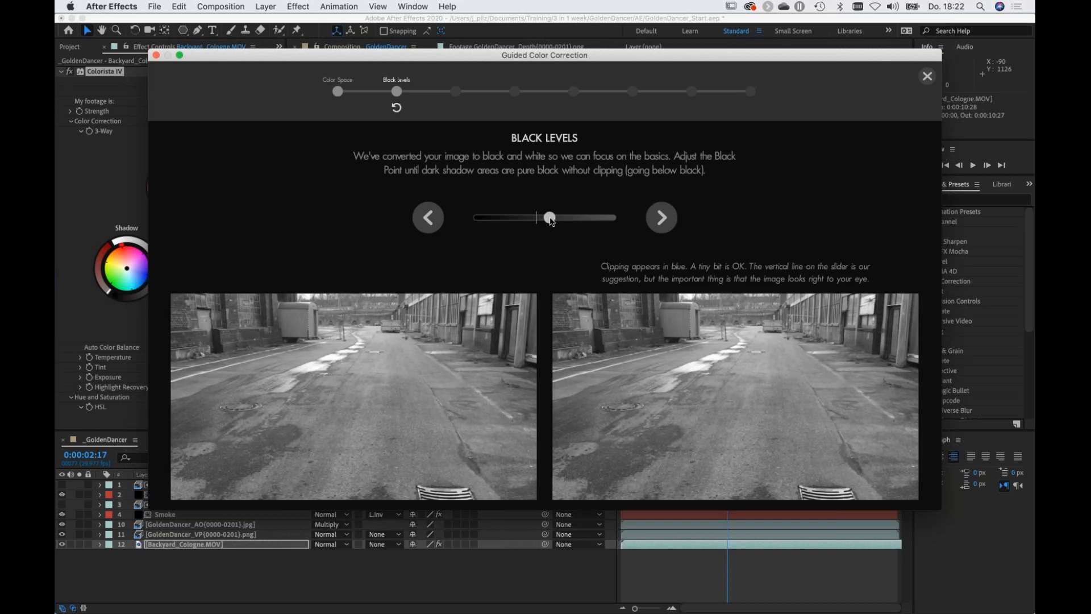
left_click(663, 218)
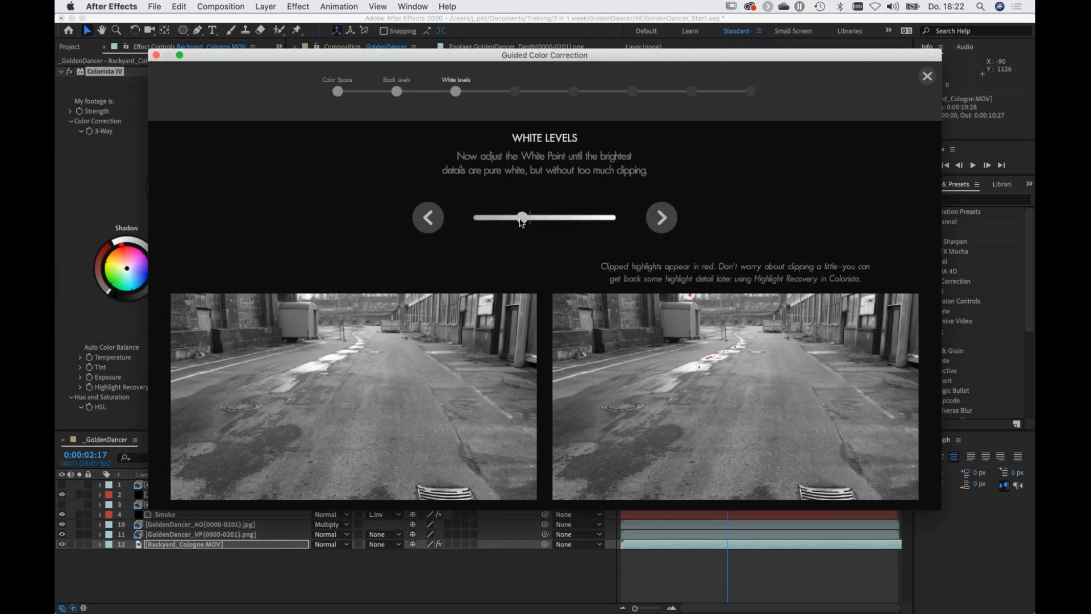
left_click(665, 219)
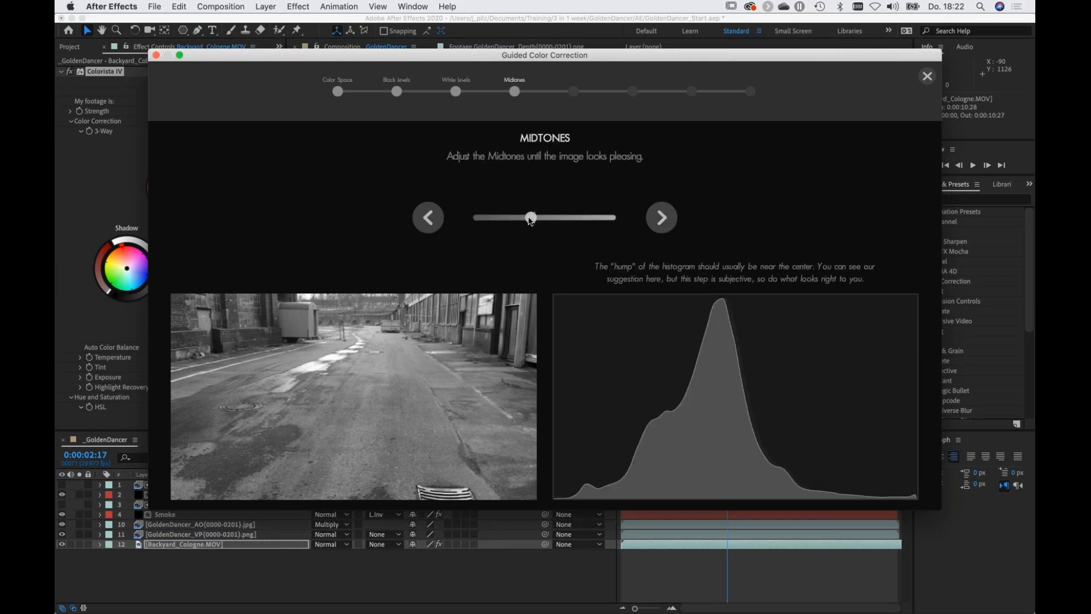
Adjust the guided correction's midtones and raise its contrast to about 60% of the range.
left_click_drag(530, 221, 554, 220)
left_click(661, 218)
left_click_drag(556, 220, 559, 220)
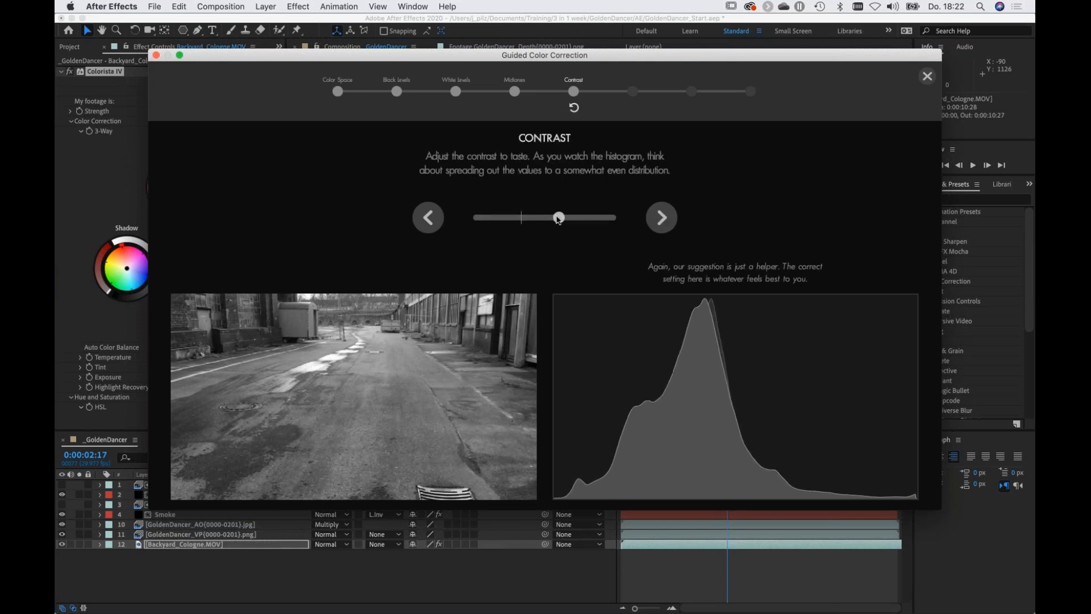
left_click(662, 217)
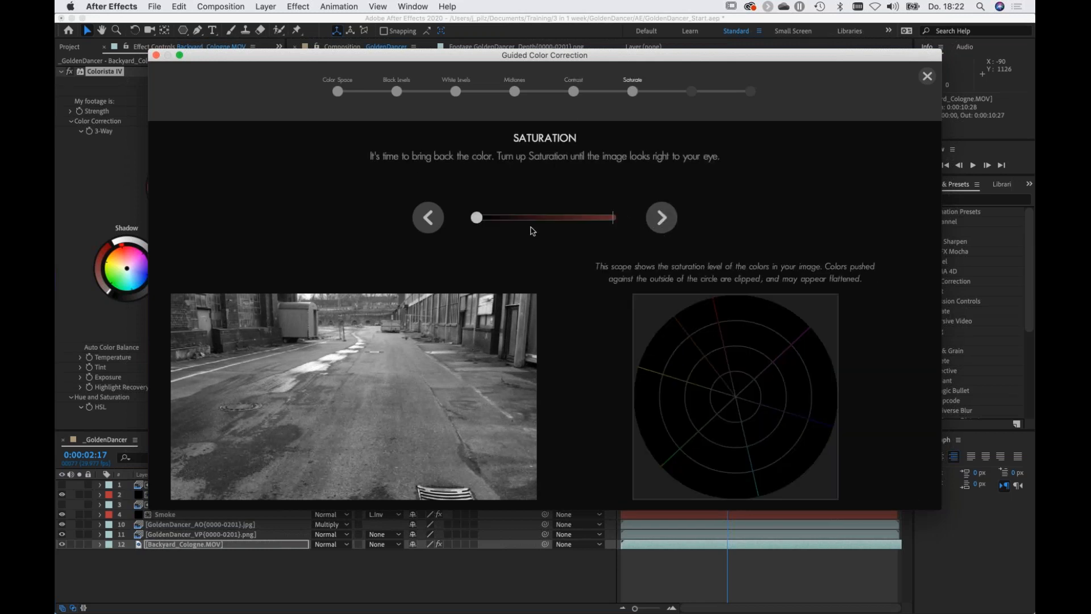
Bring the saturation to just under half and cool the temperature to -13.30, completing the guided correction.
left_click_drag(476, 217, 537, 231)
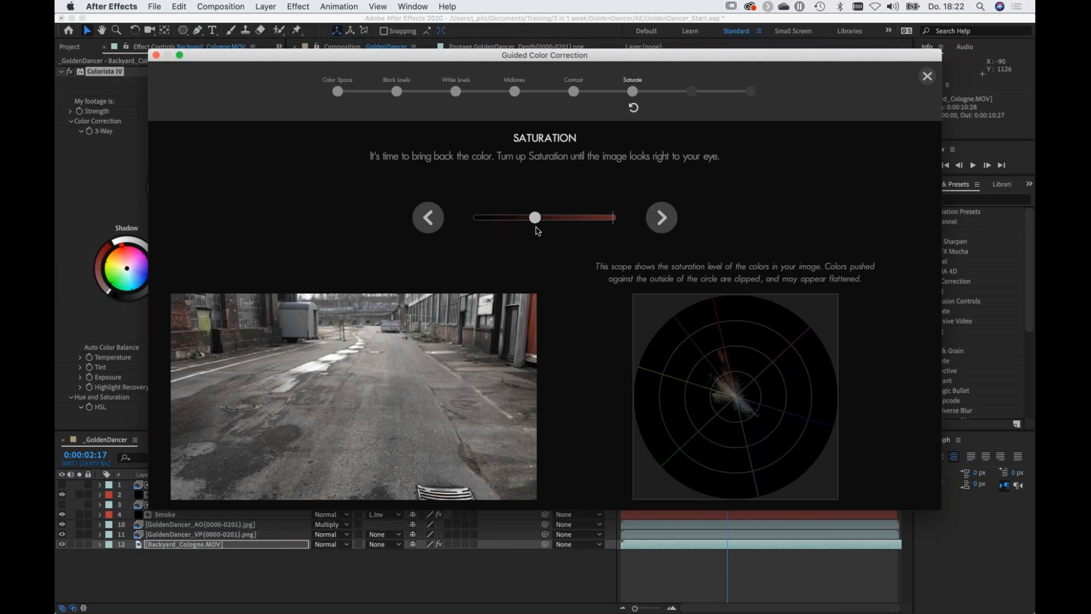
left_click(662, 222)
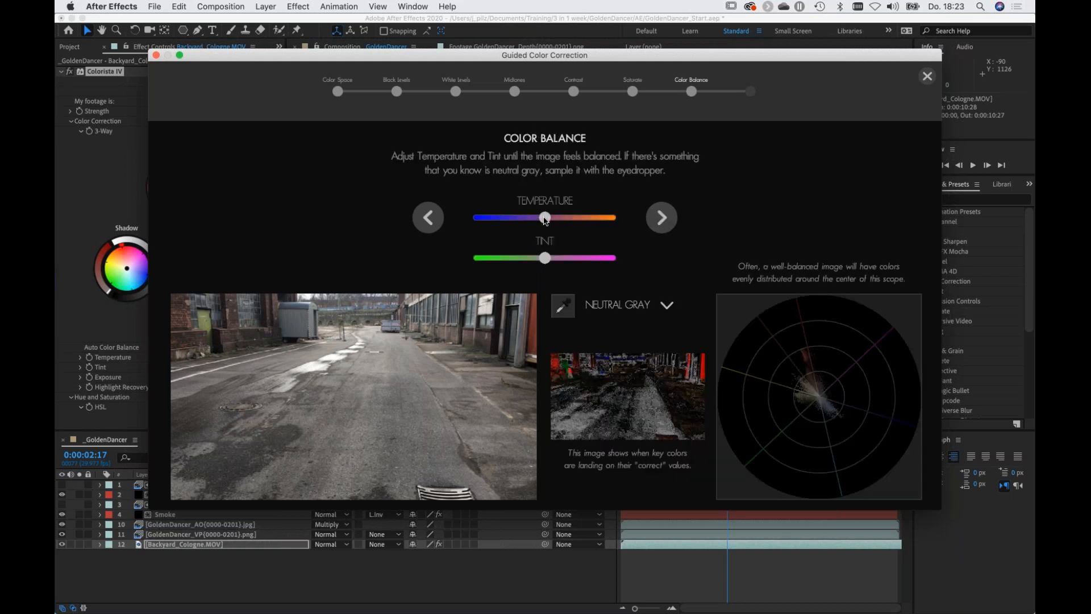
left_click_drag(545, 220, 536, 219)
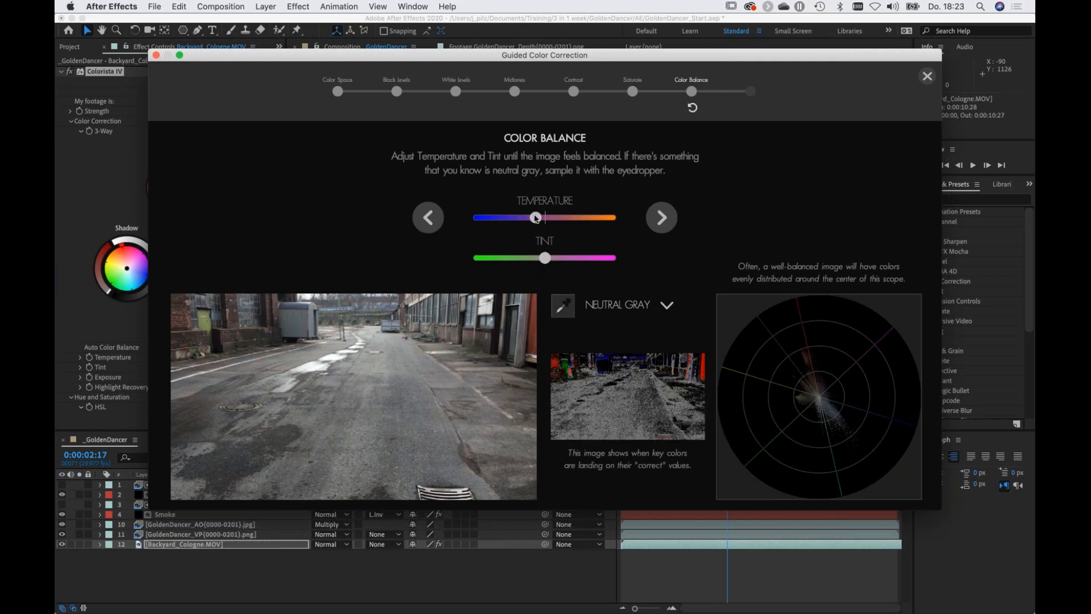
left_click(662, 220)
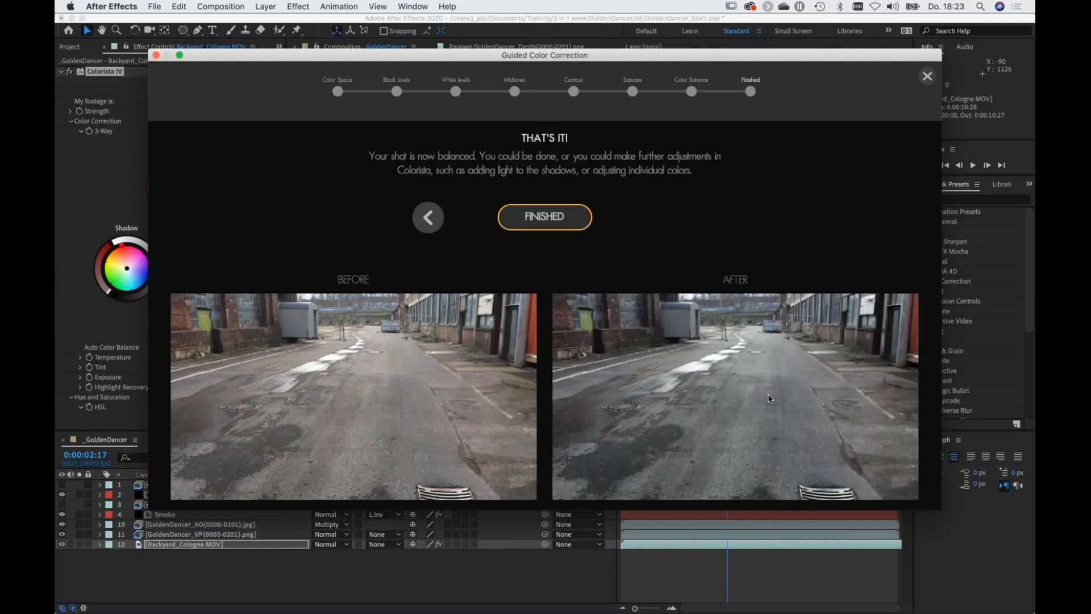
left_click(557, 220)
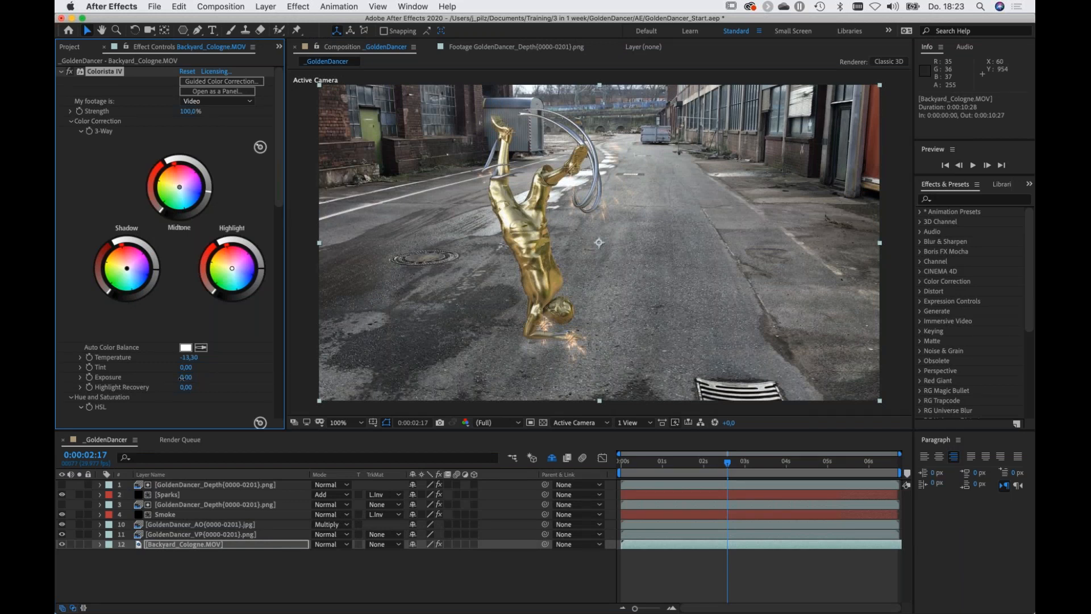
Lower the Colorista IV exposure of the Backyard_Cologne.MOV layer to -0.36.
left_click_drag(182, 377, 164, 378)
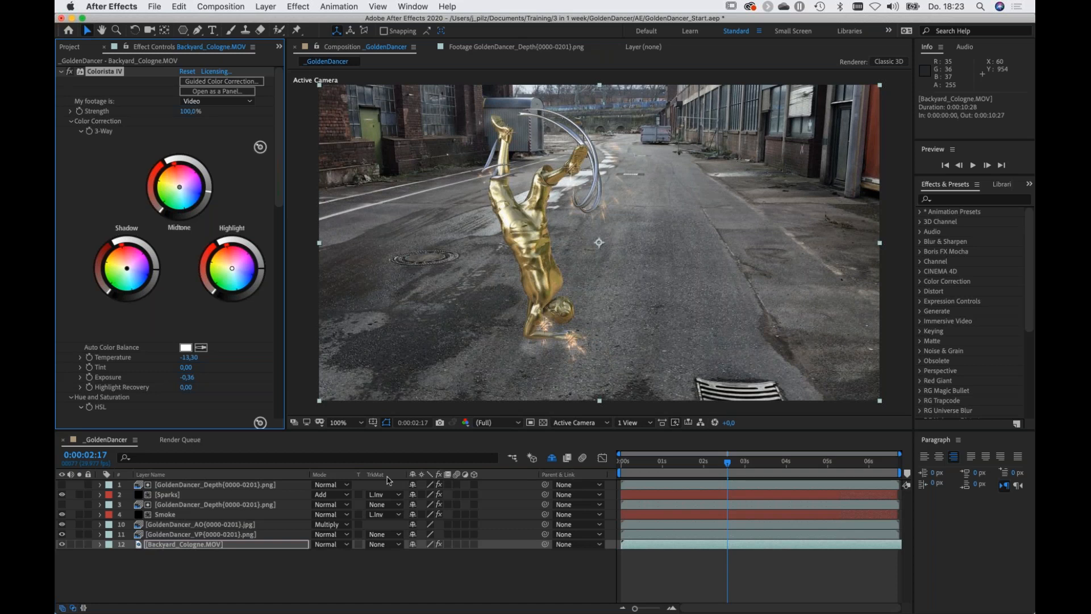
left_click(171, 546)
left_click(210, 557)
Solo the GoldenDancer_VP layer and tighten the dancer's edge with a Simple Choker effect, Choke Matte 1.00.
left_click(79, 534)
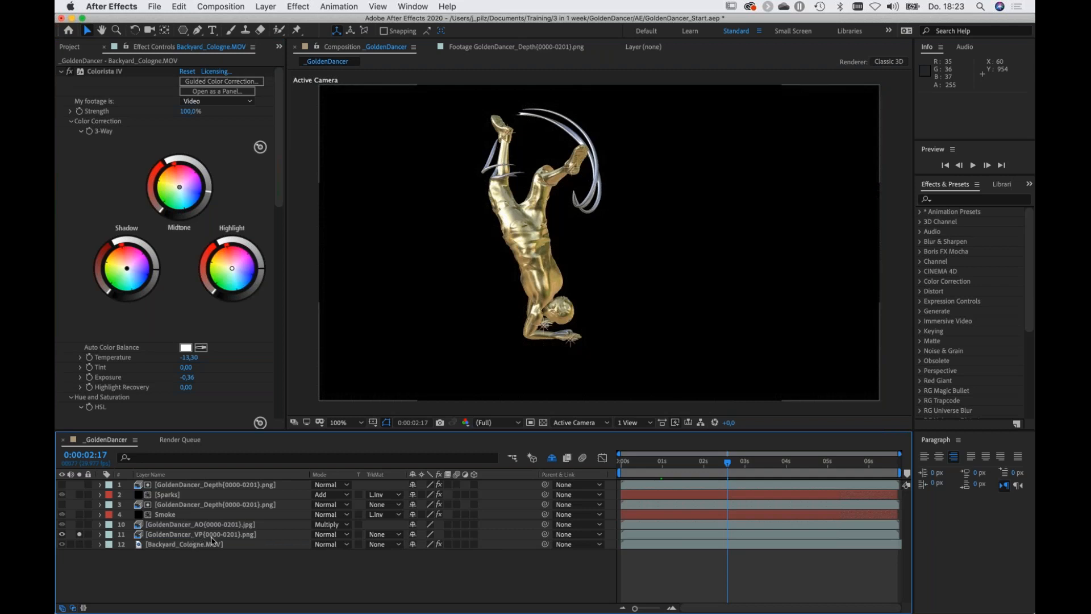
scroll(516, 306, "up", 5)
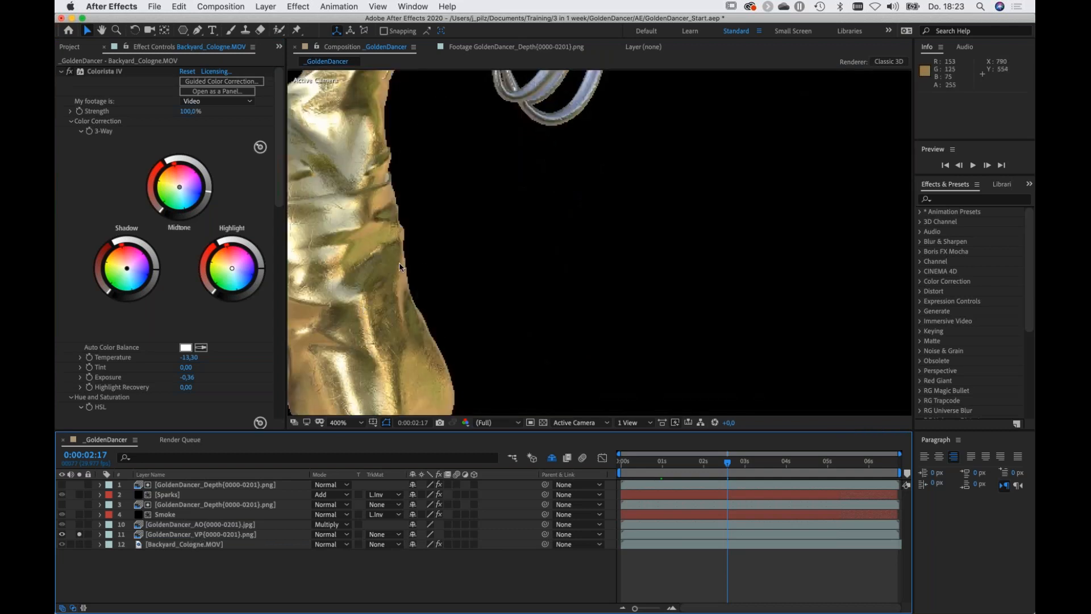
key("space")
left_click_drag(390, 292, 535, 266)
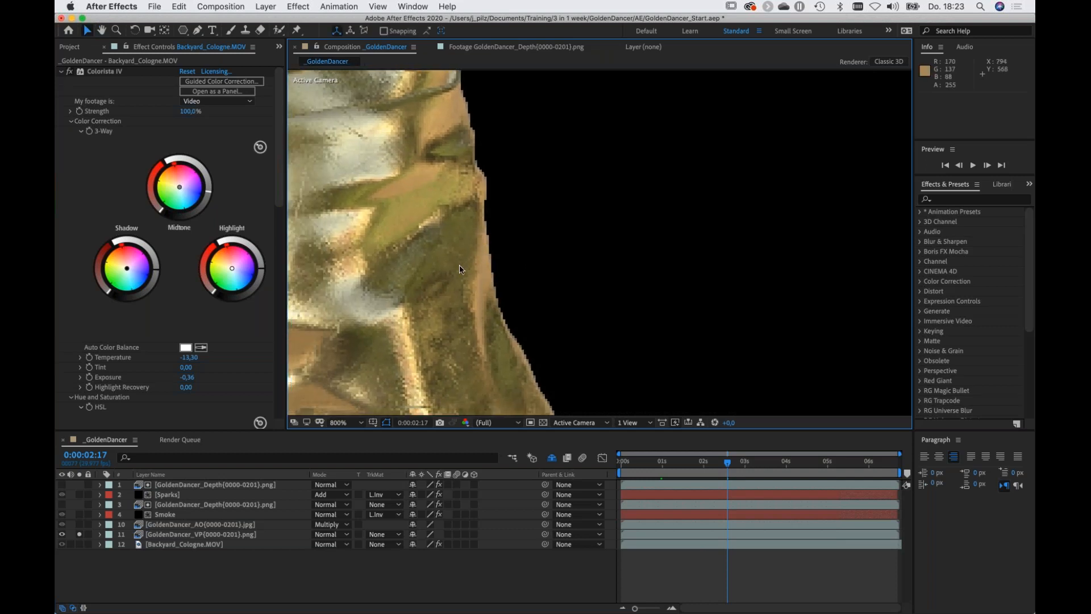
left_click(179, 534)
key("ctrl+space")
type("choke")
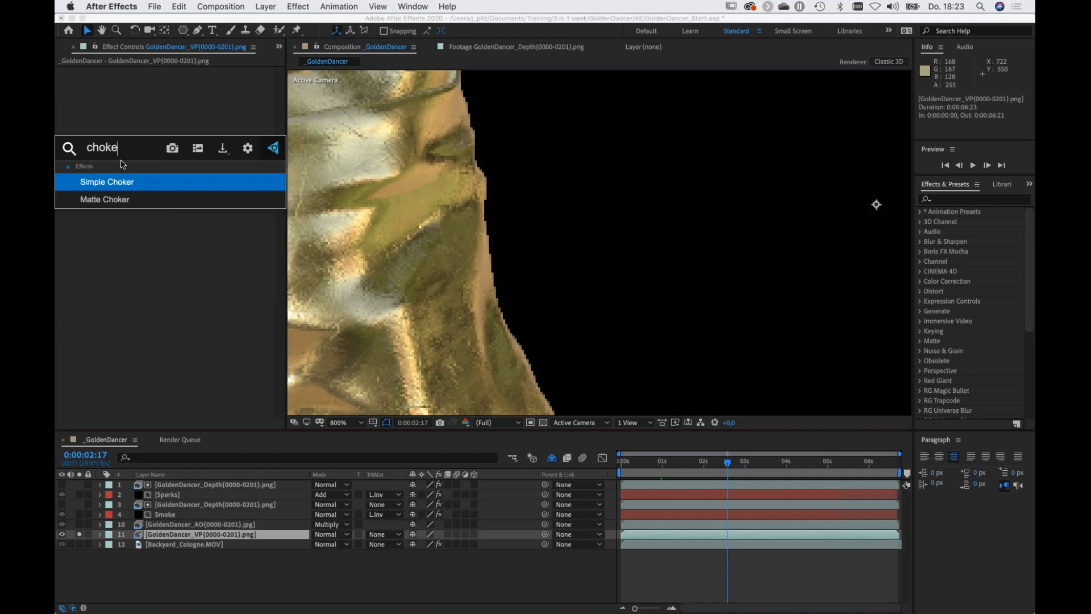
key("Return")
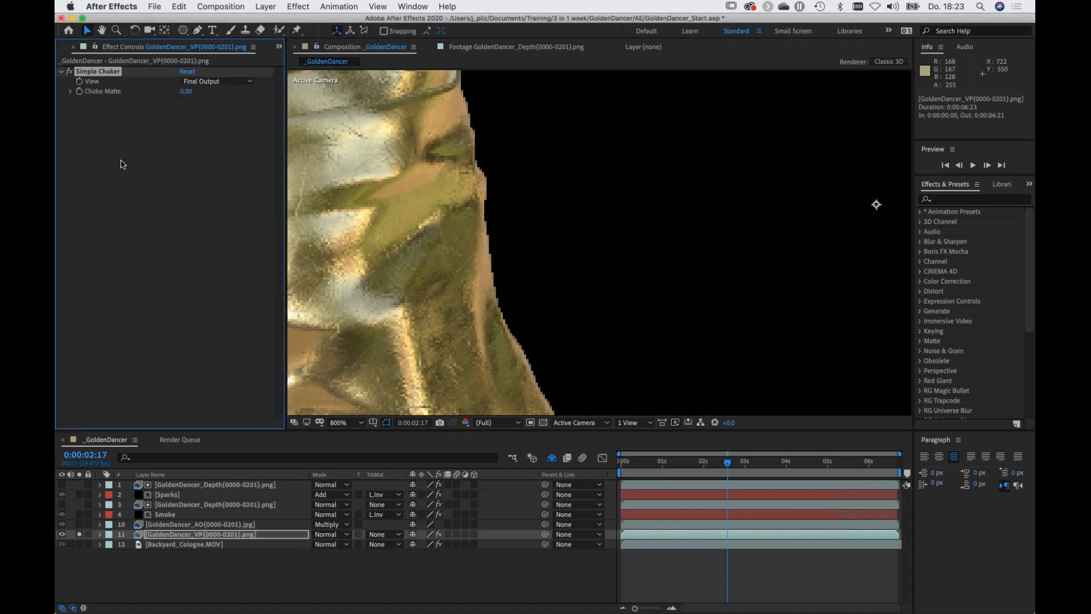
left_click_drag(186, 91, 187, 91)
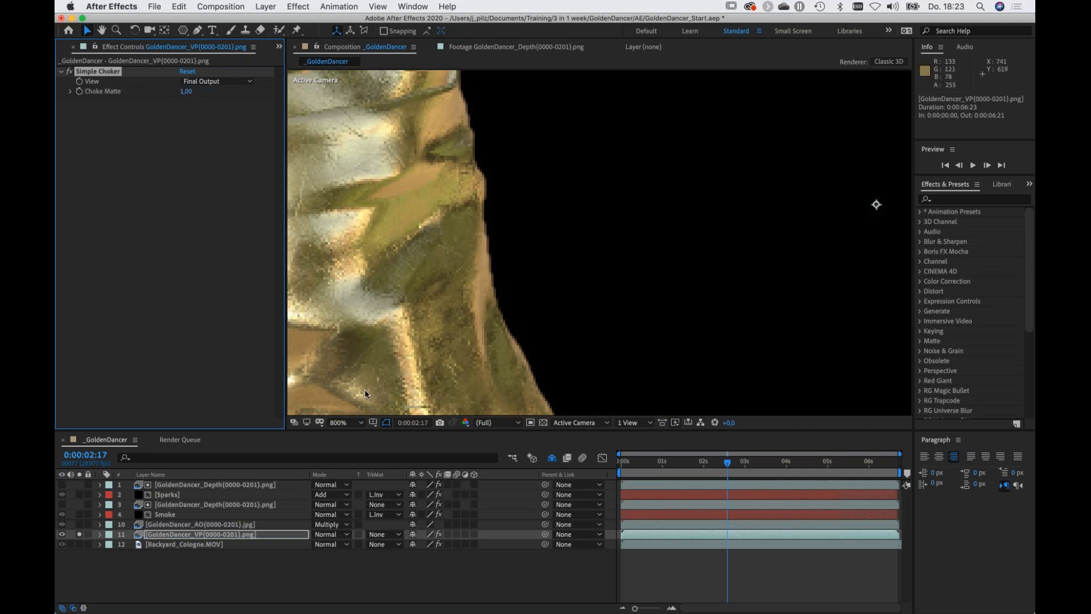
scroll(455, 316, "down", 6)
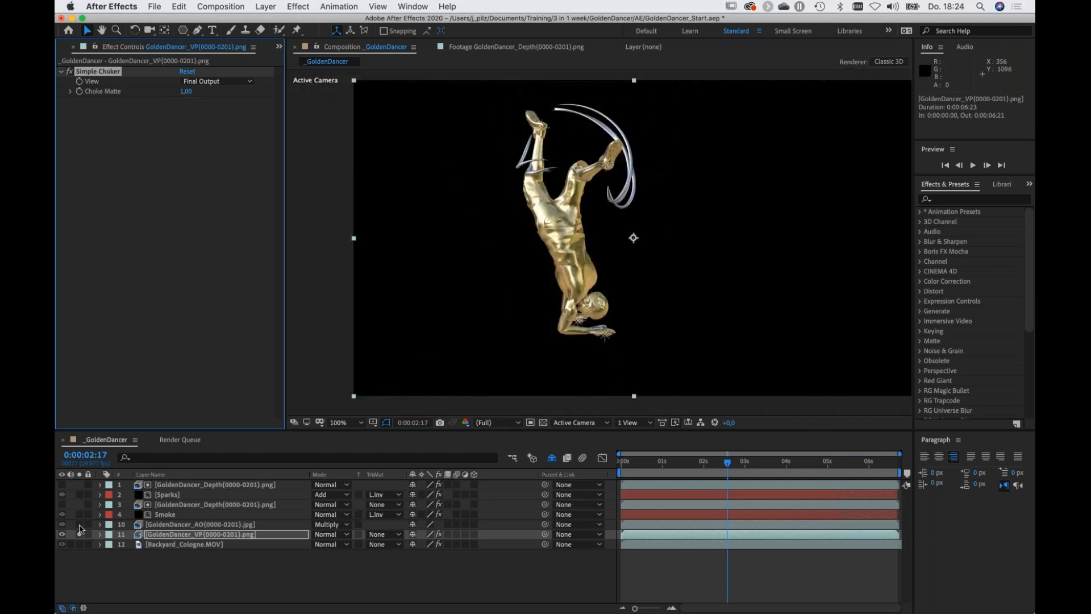
Solo the GoldenDancer_AO layer instead of the VP layer and apply Denoiser III with Reduce Noise at 96.0.
left_click(80, 525)
left_click(79, 535)
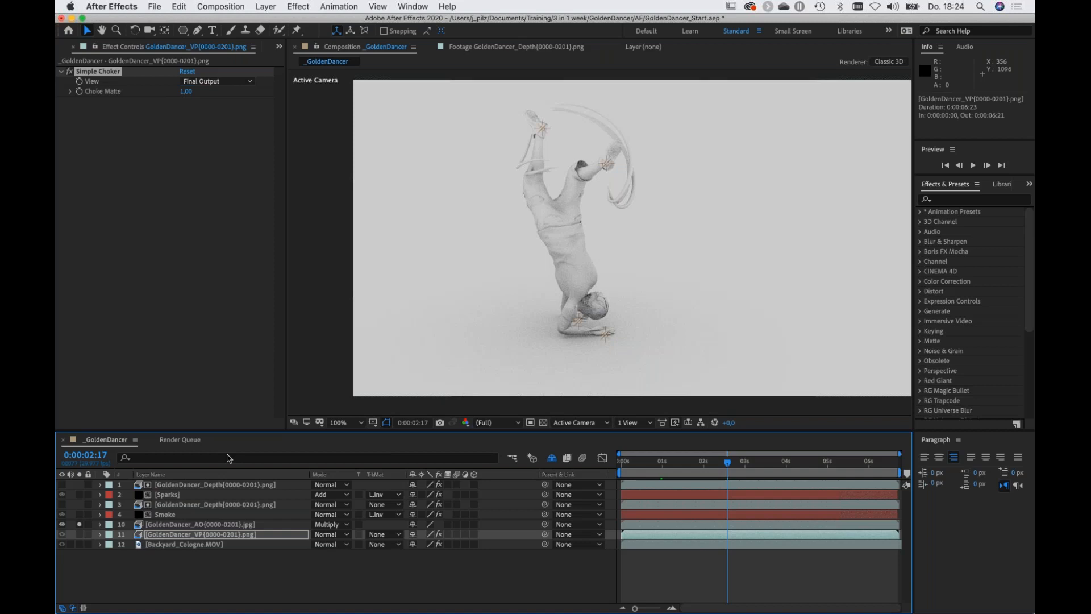
left_click(171, 524)
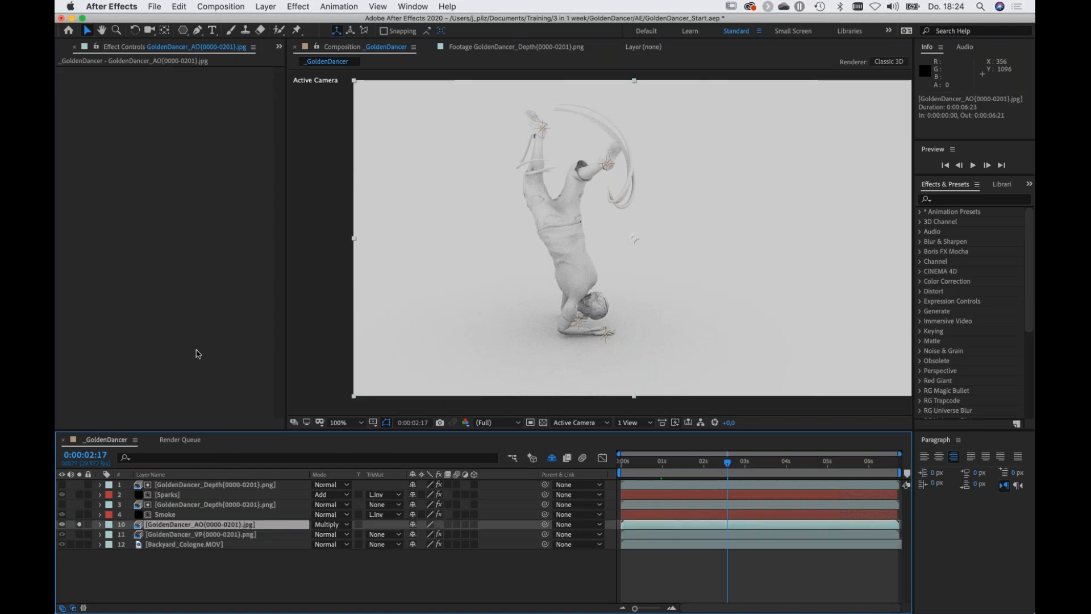
key("ctrl+space")
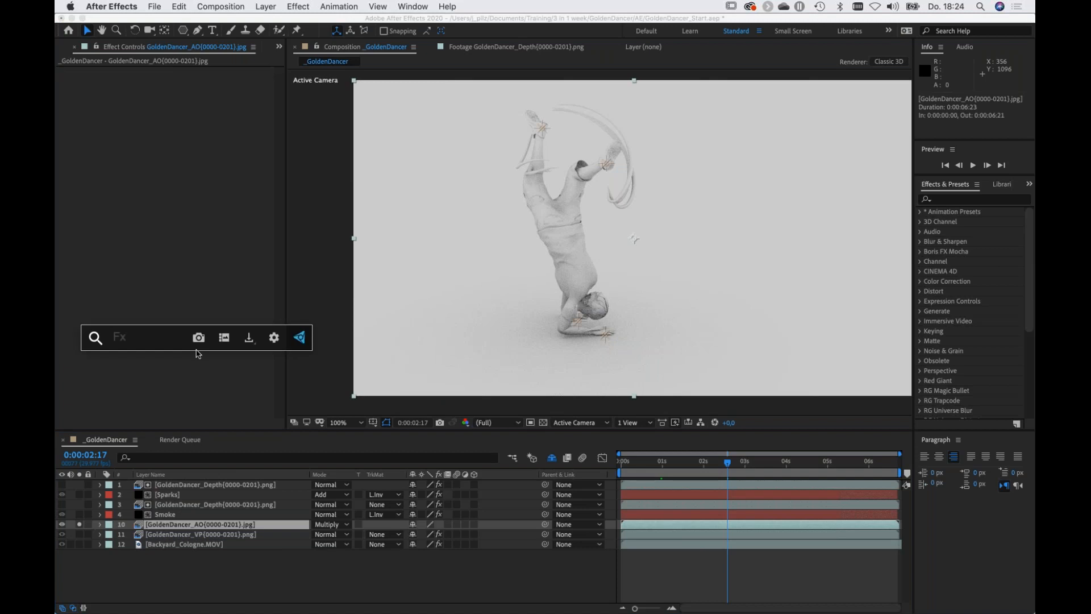
type("denoi")
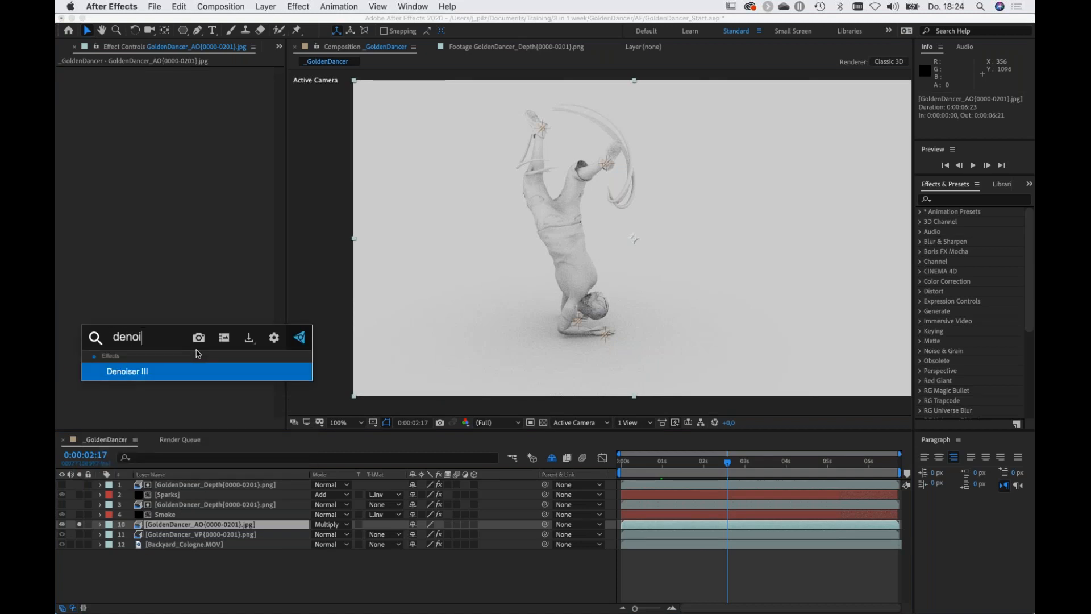
key("Return")
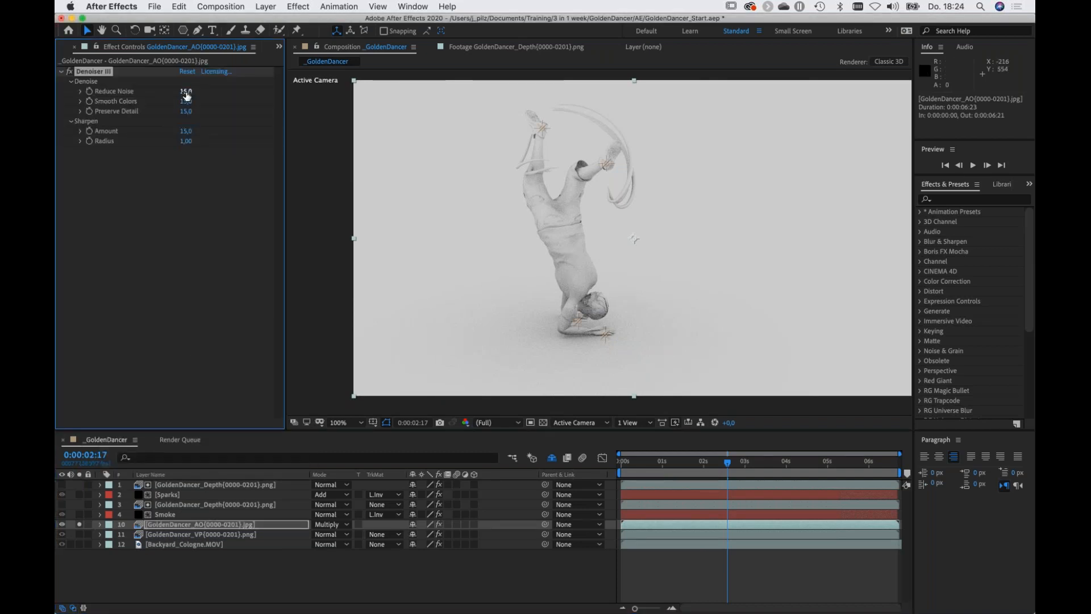
left_click_drag(208, 95, 236, 97)
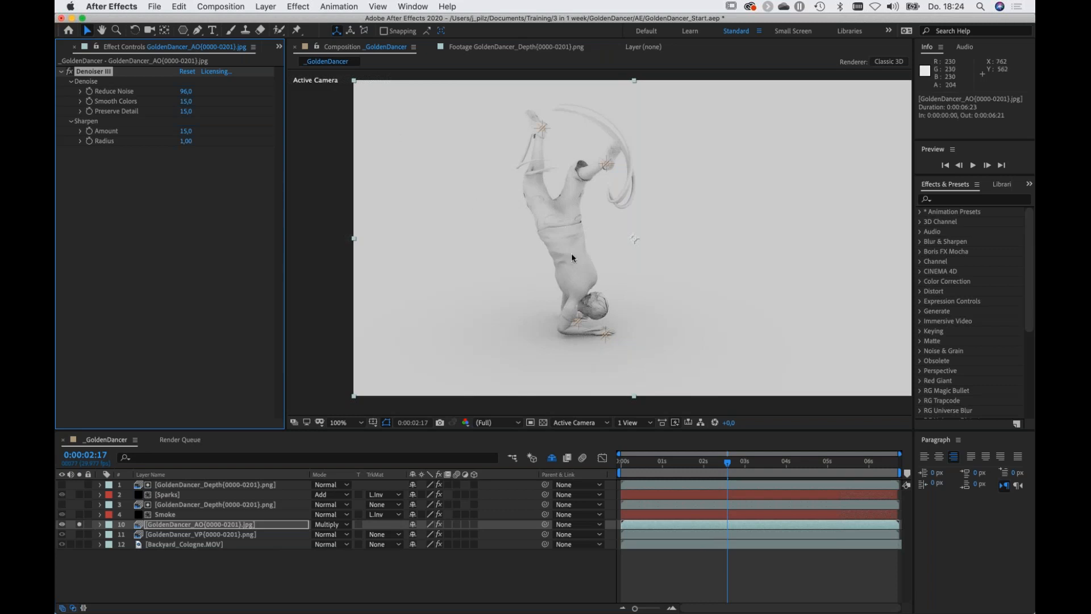
Check the denoised ambient occlusion pass at 0:00:02:18, and take the GoldenDancer_AO layer out of solo.
left_click(700, 465)
left_click_drag(701, 467, 729, 467)
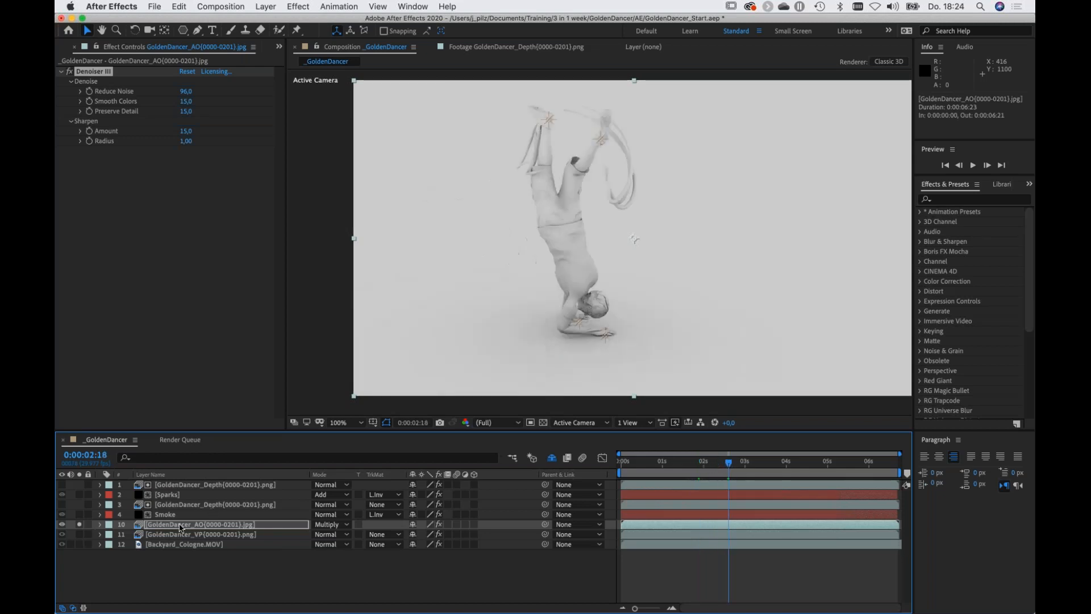
left_click(79, 524)
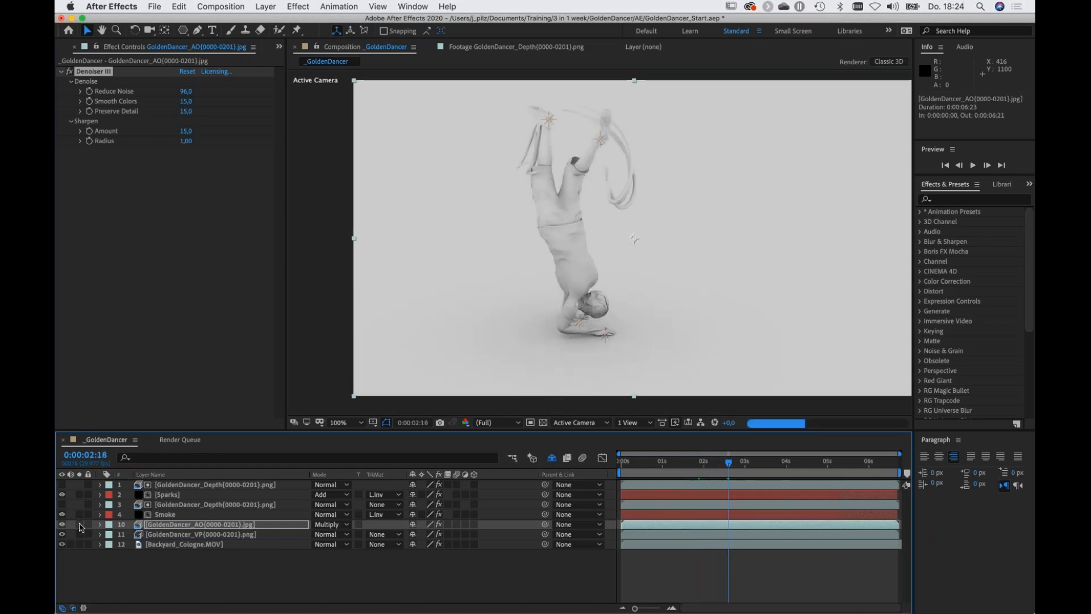
Collapse the Particular settings on the Sparks layer and add a Curves effect to it.
left_click(160, 516)
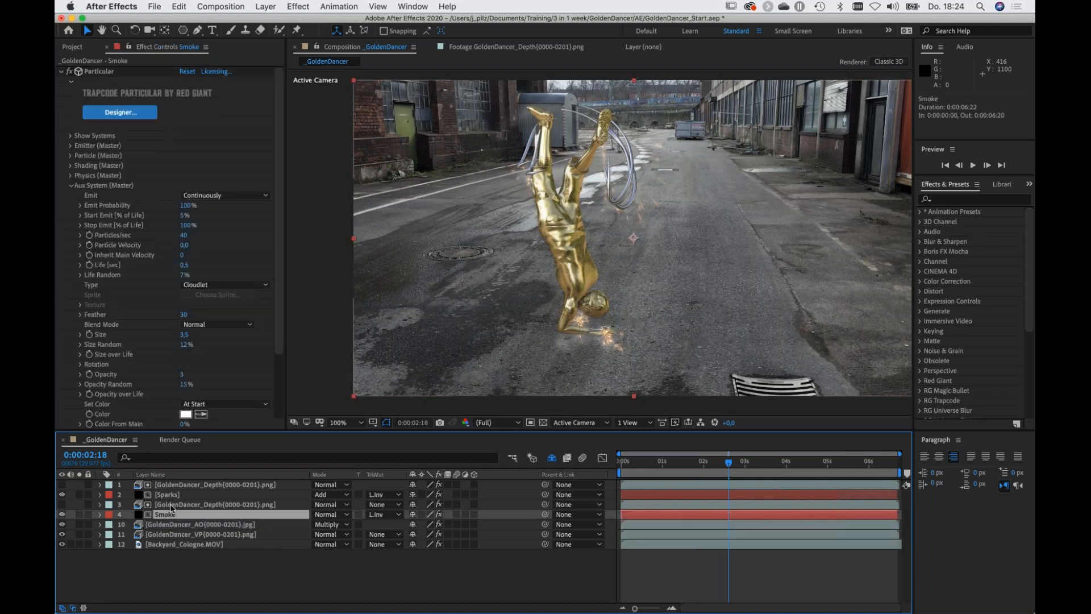
left_click(170, 506)
left_click(171, 516)
left_click(168, 495)
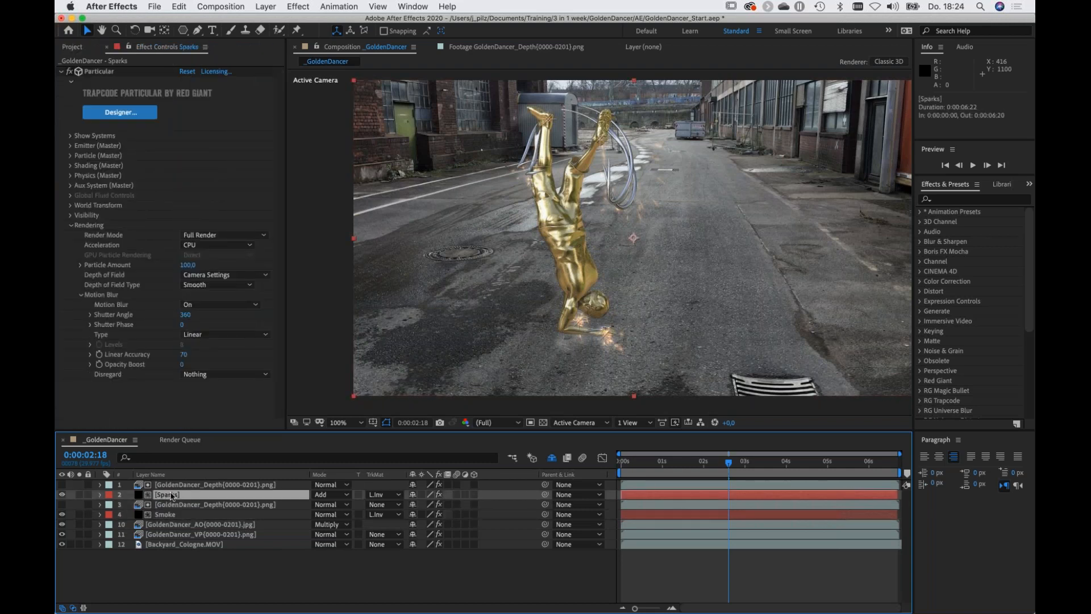
left_click(60, 72)
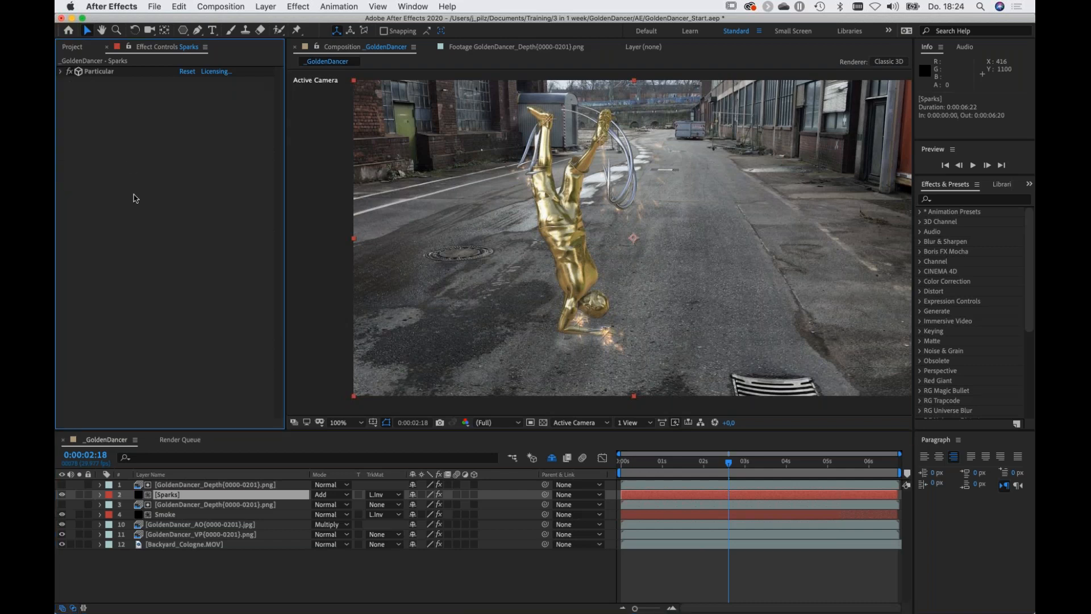
key("ctrl+space")
type("curves")
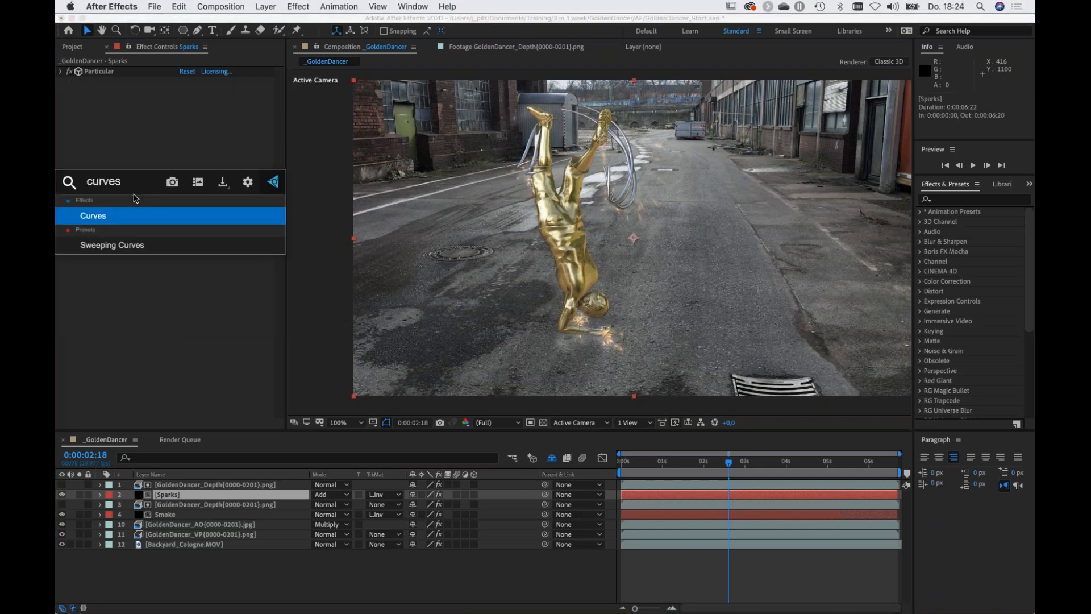
key("Return")
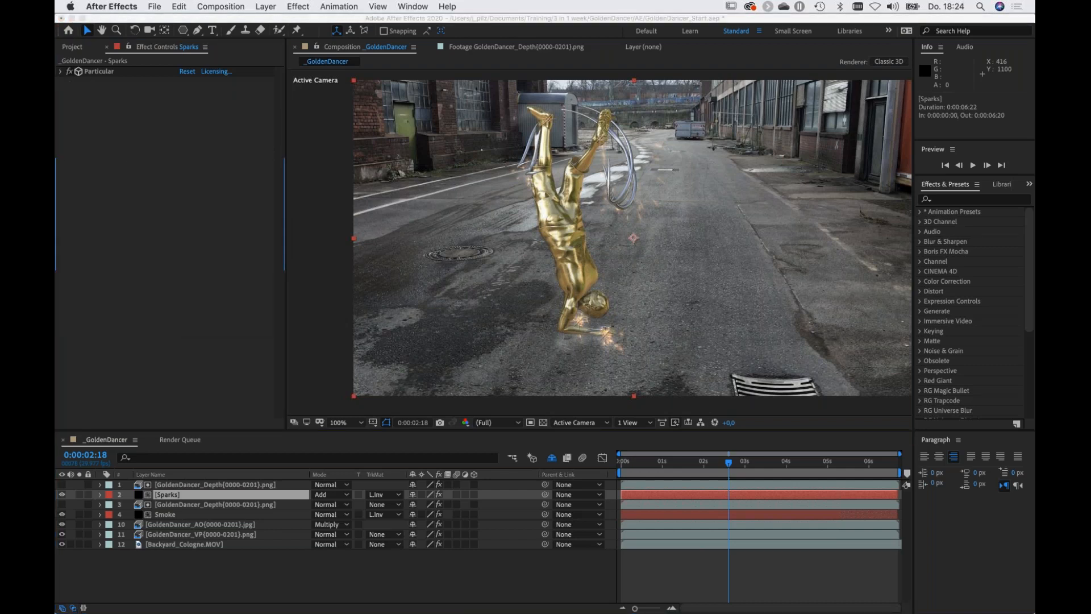
Slightly lower the red curve's midtones and raise the green curve's midtones on the Sparks layer.
left_click(217, 91)
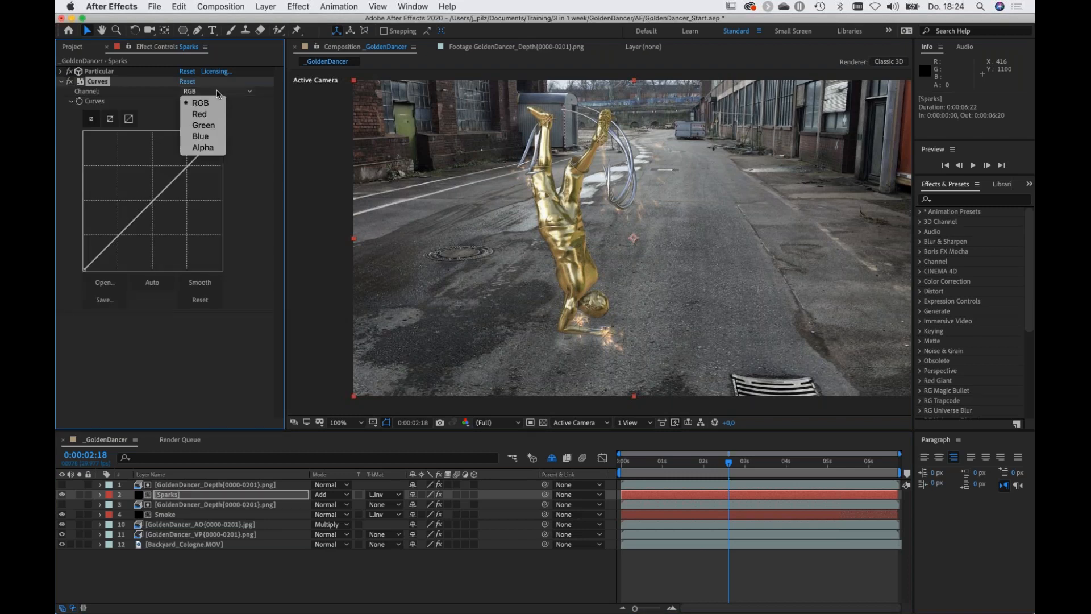
left_click(200, 115)
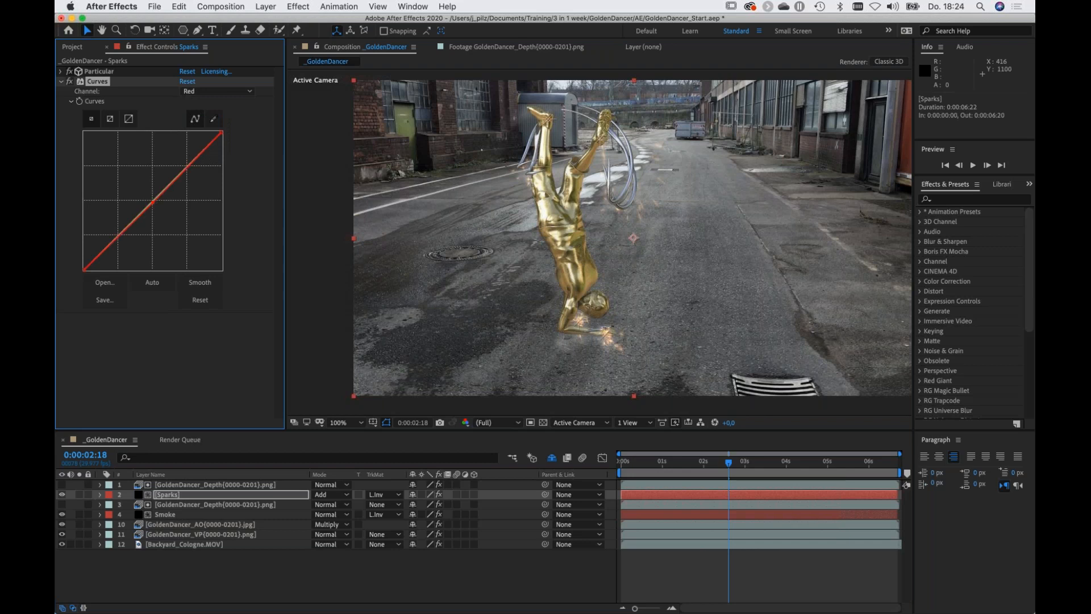
left_click_drag(152, 201, 149, 200)
left_click(209, 92)
left_click(203, 125)
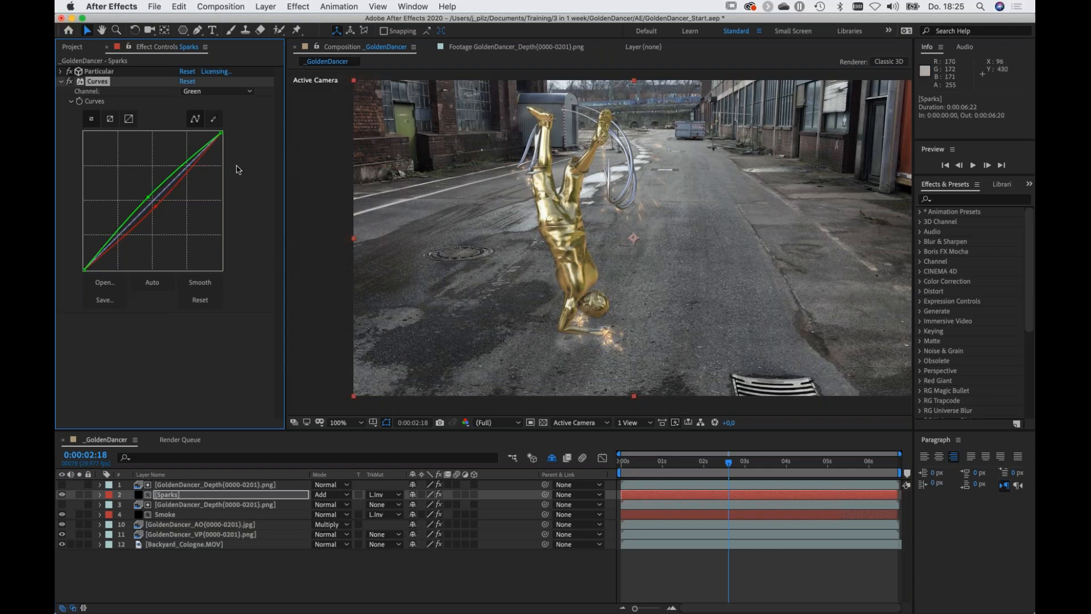
Boost the sparks' alpha curve by moving its white point inward to about 70% of the input range.
left_click(235, 92)
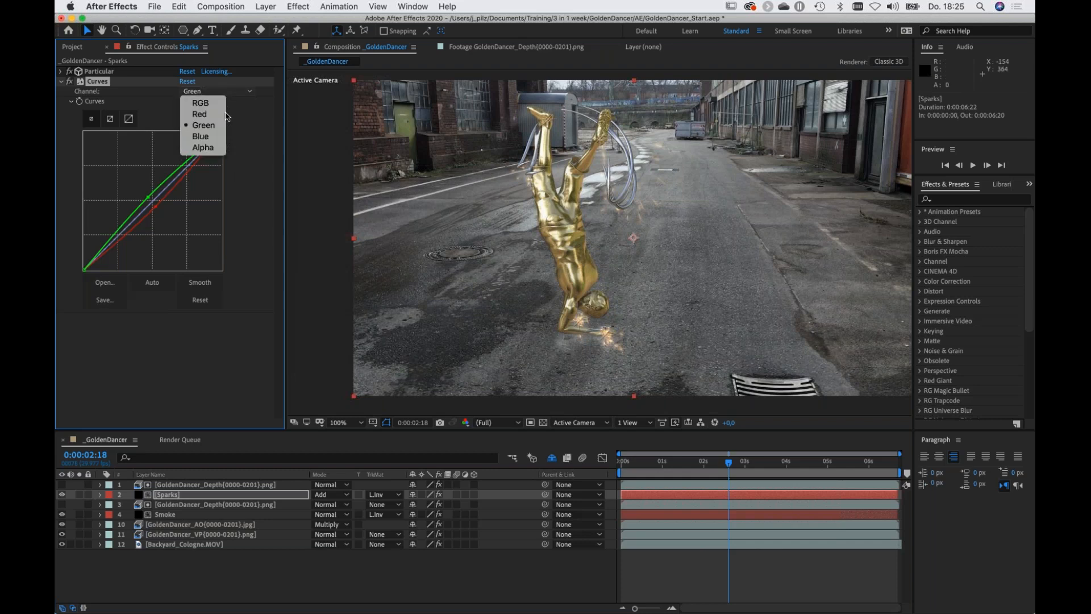
left_click(209, 150)
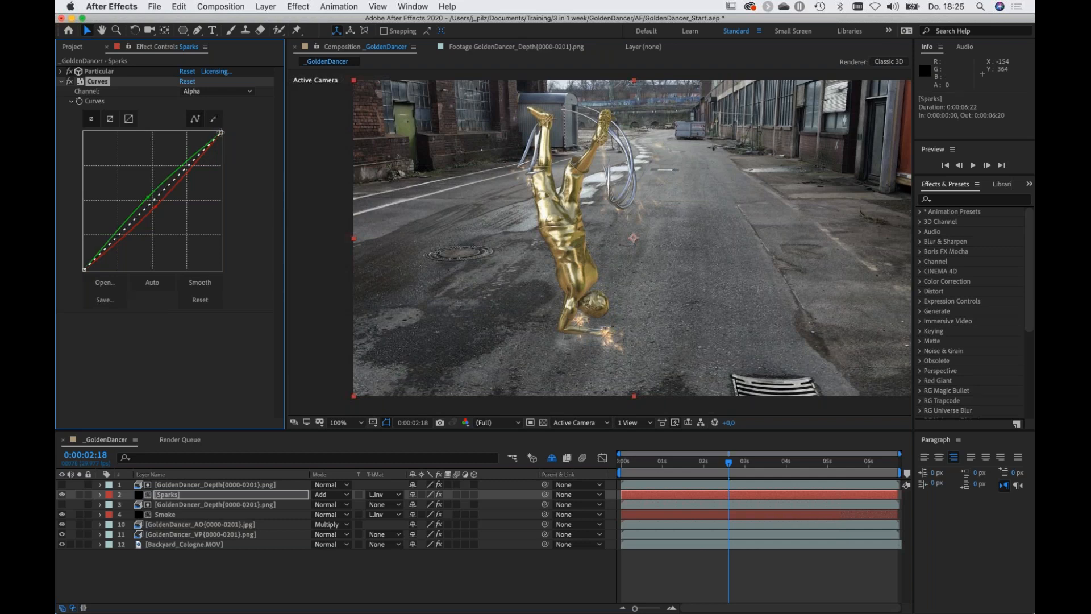
left_click_drag(222, 132, 94, 133)
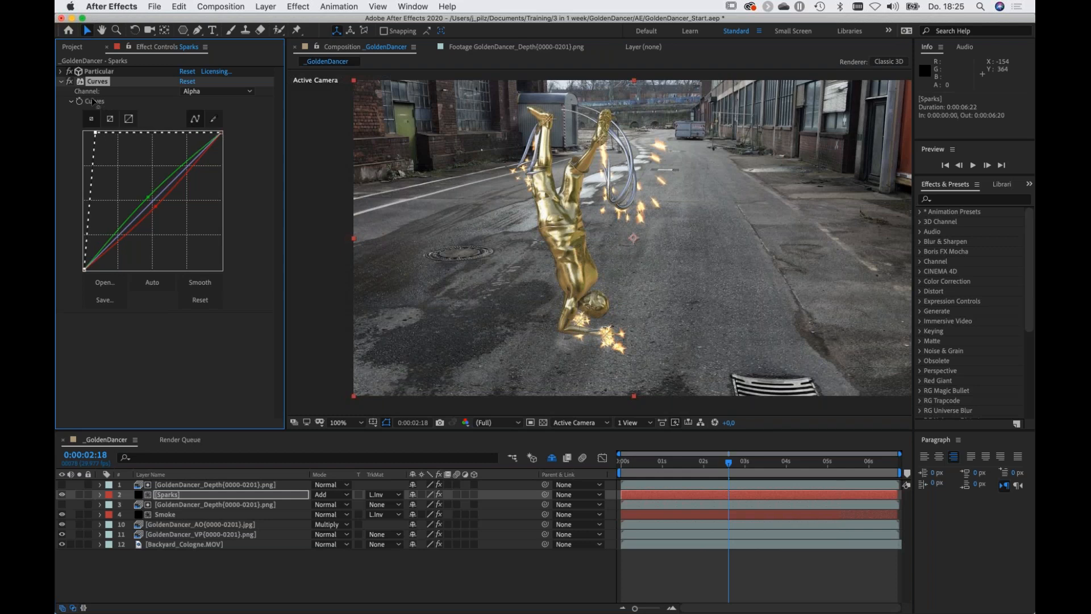
left_click_drag(94, 132, 180, 100)
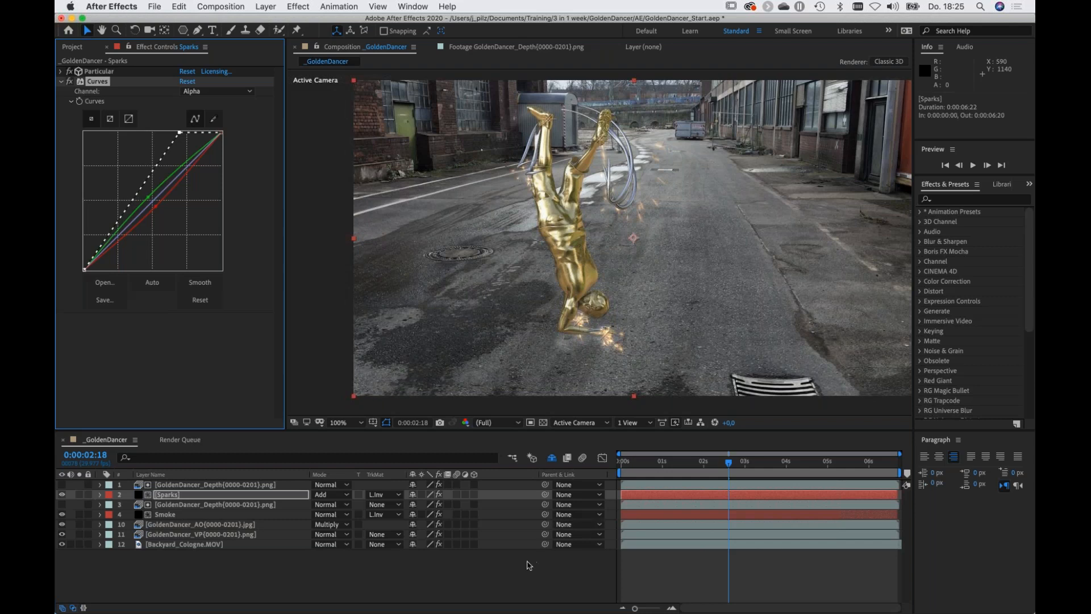
Add a Curves effect to the GoldenDancer_VP layer and slightly darken its RGB midtones.
left_click(216, 534)
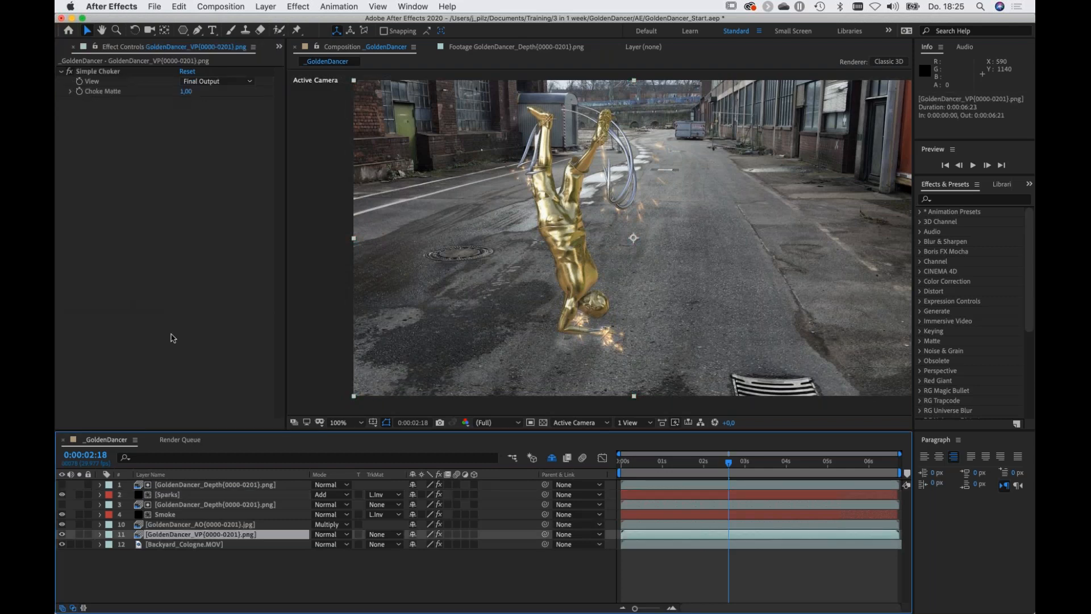
key("ctrl+space")
type("curves")
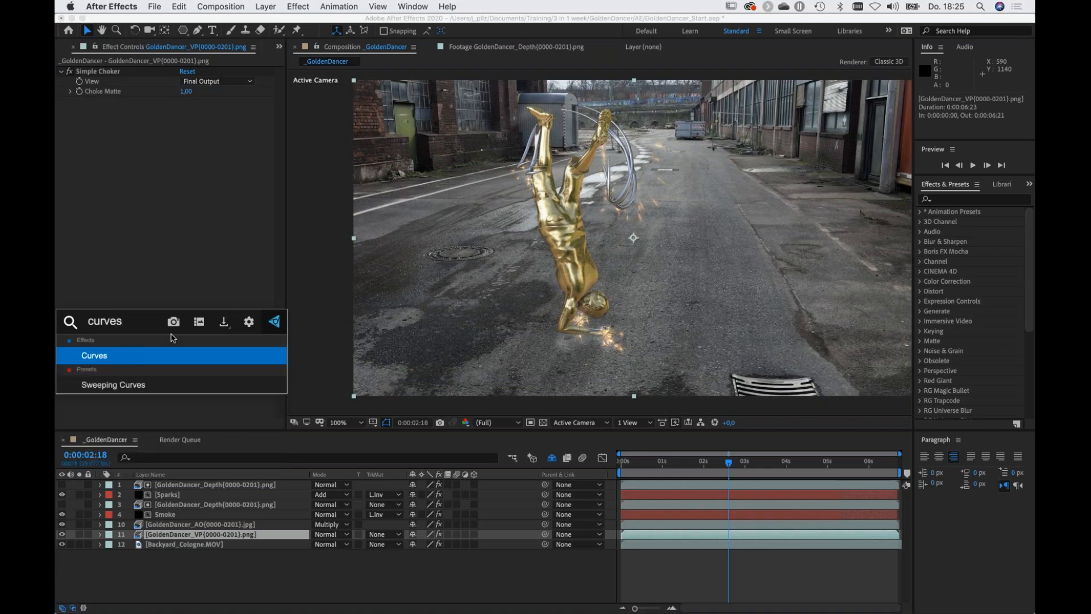
key("Escape")
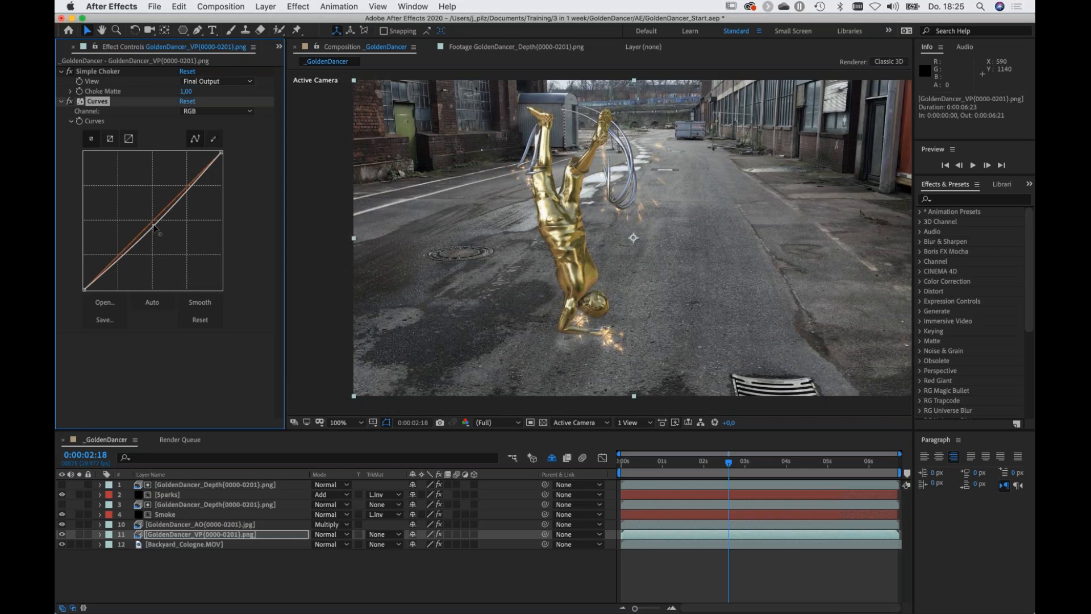
left_click_drag(154, 224, 155, 225)
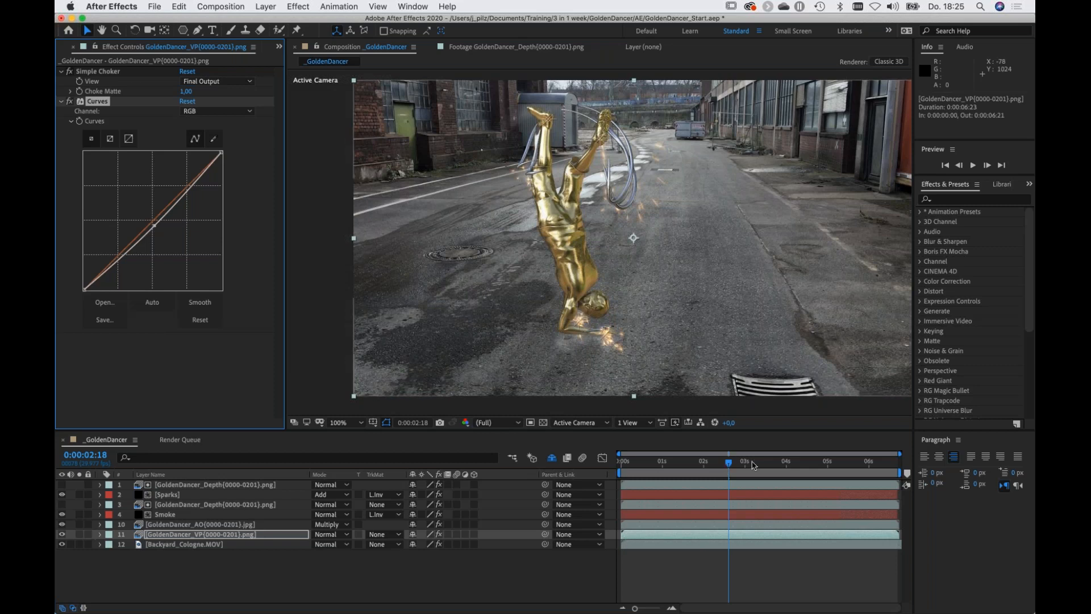
Preview the composition from its start to 0:00:00:28 and review the Sparks and Smoke layers' effect settings.
left_click(699, 463)
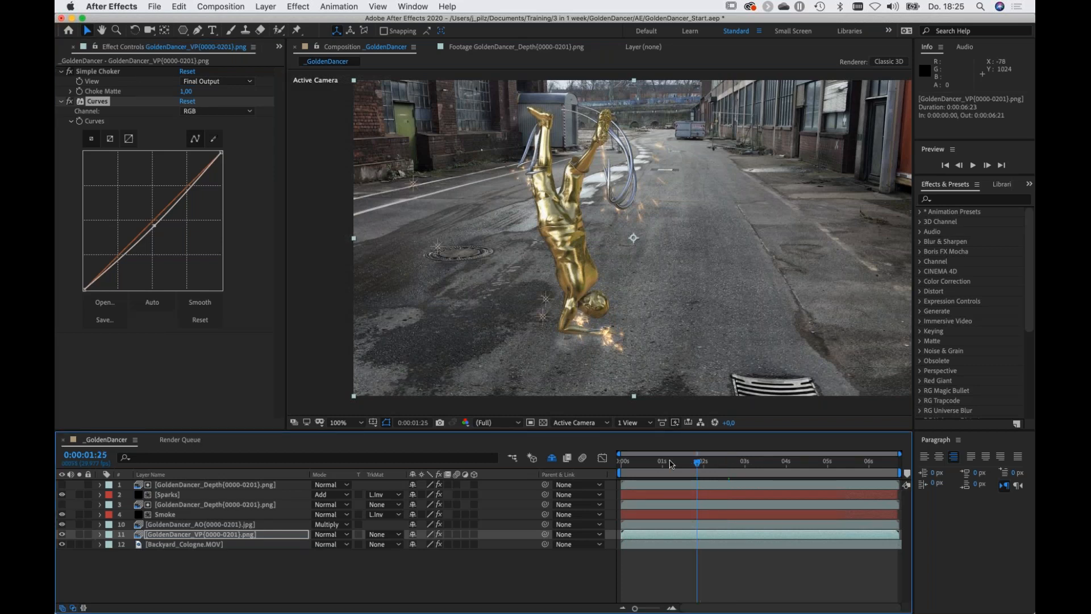
key("space")
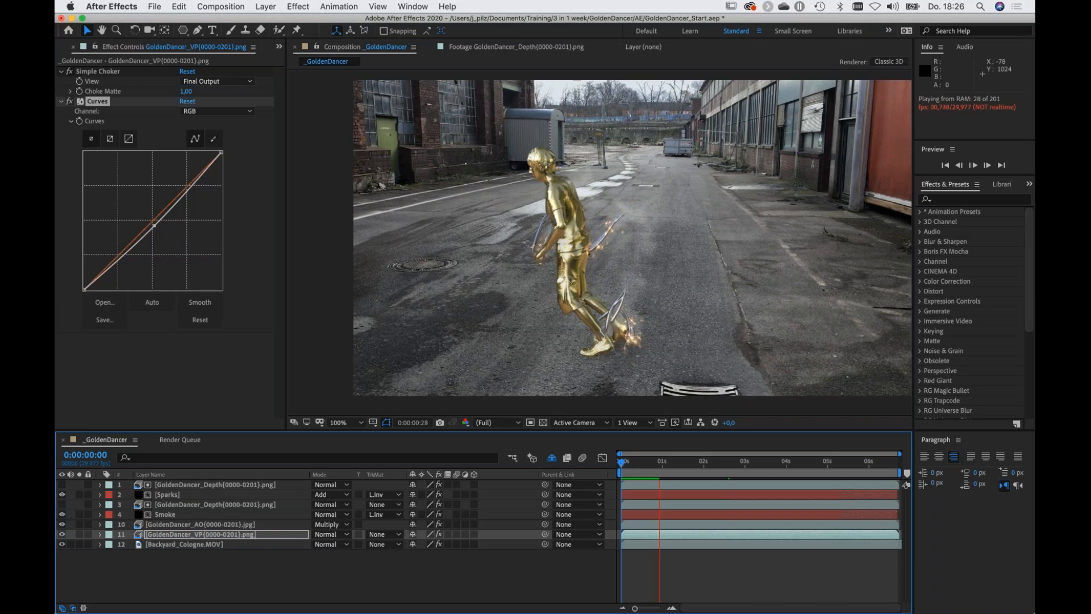
key("space")
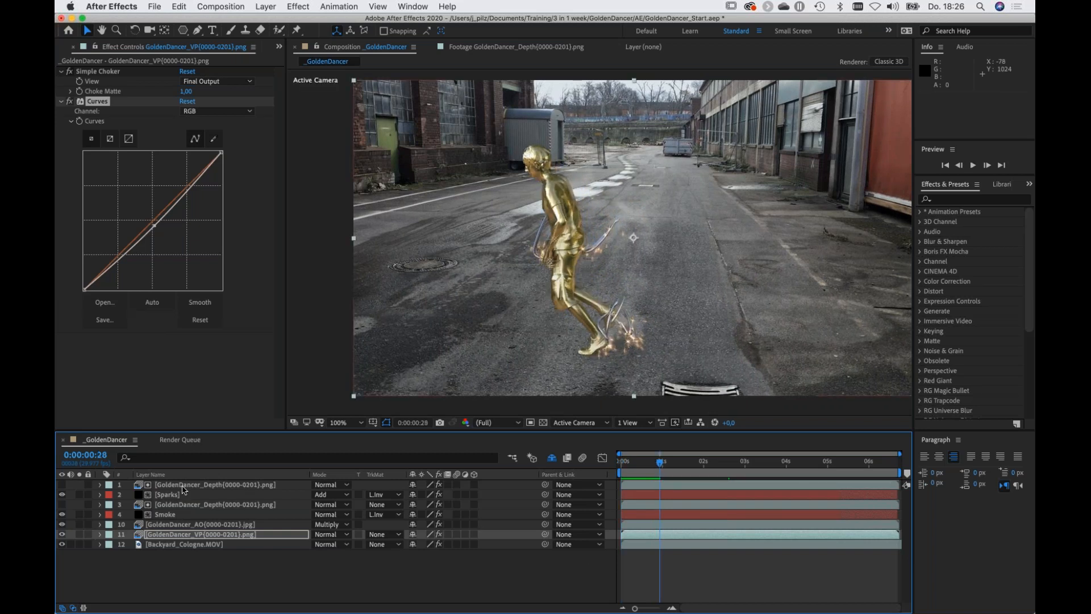
left_click(171, 517)
left_click(230, 495)
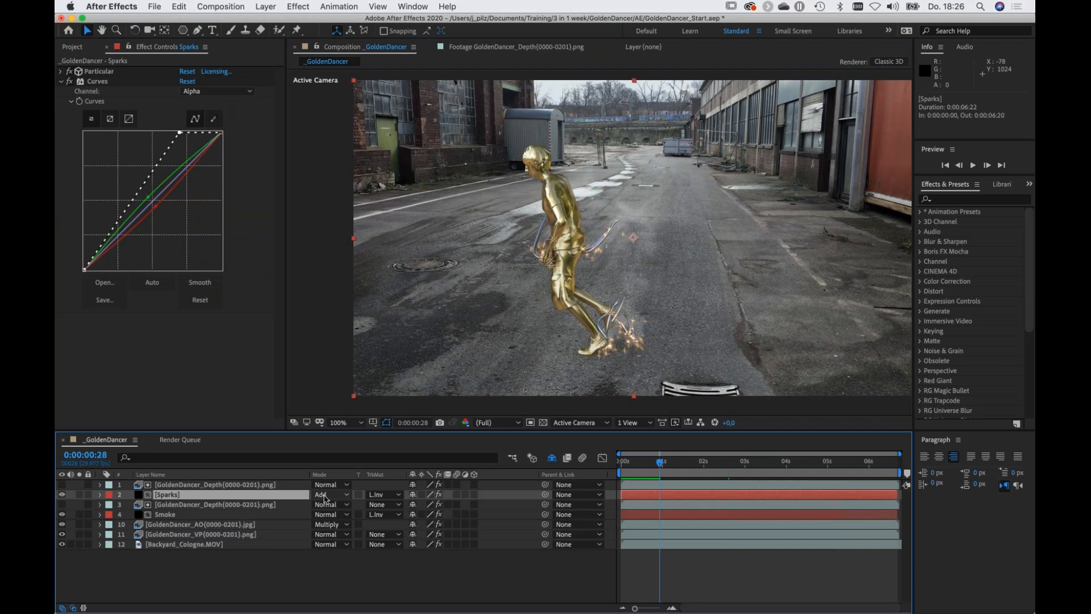
left_click(187, 515)
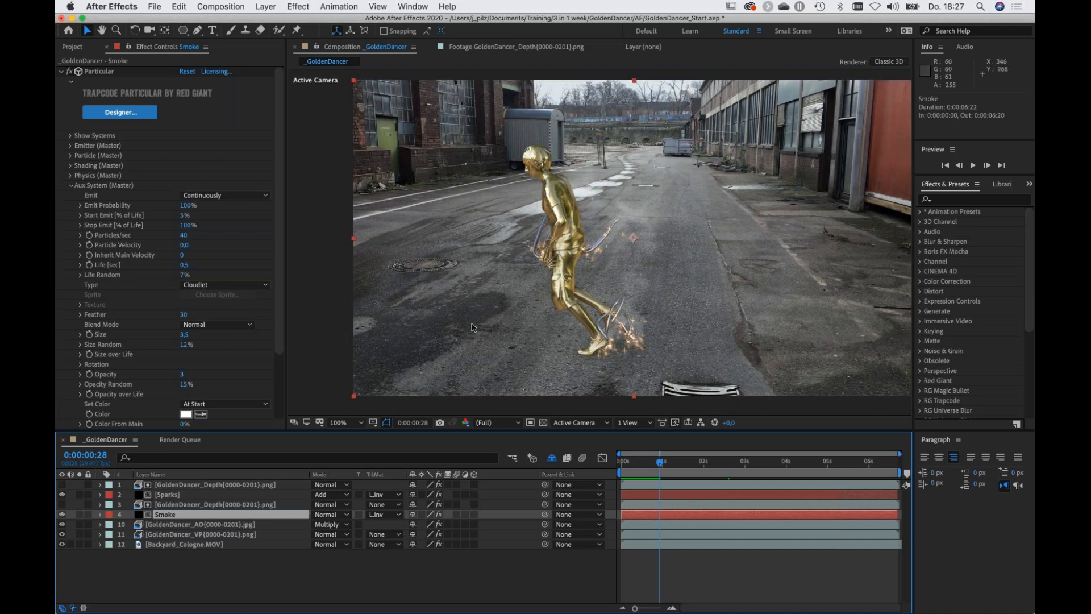
left_click_drag(477, 316, 442, 324)
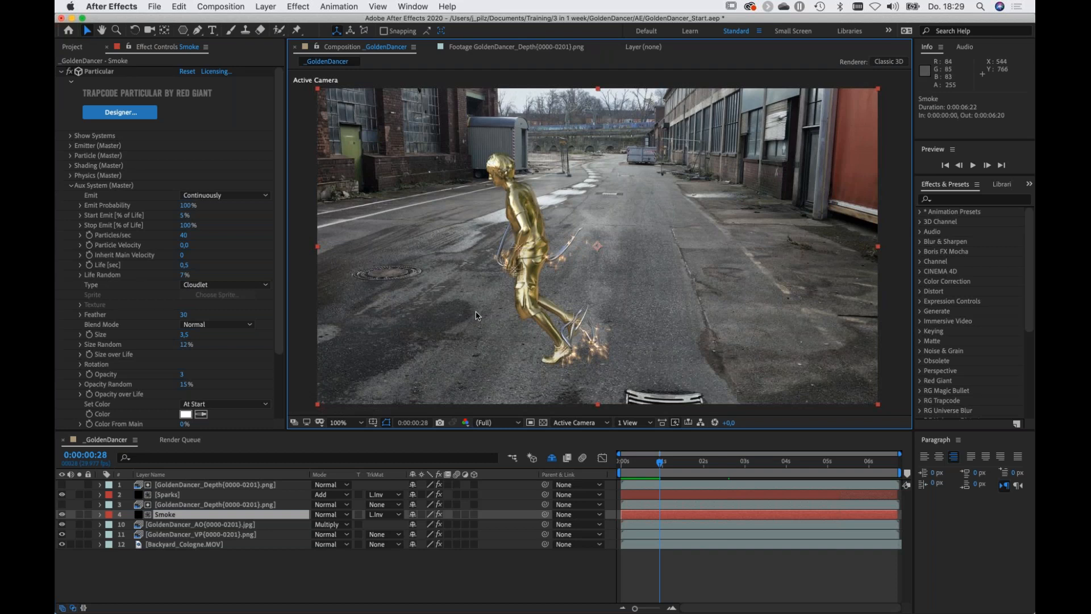
Switch to QuickTime Player and scrub through the last seconds of Spiderpattern_1080p_7Mbit.mp4 to examine the line animation.
key("super+Tab")
key("super+Tab")
key("super+Tab")
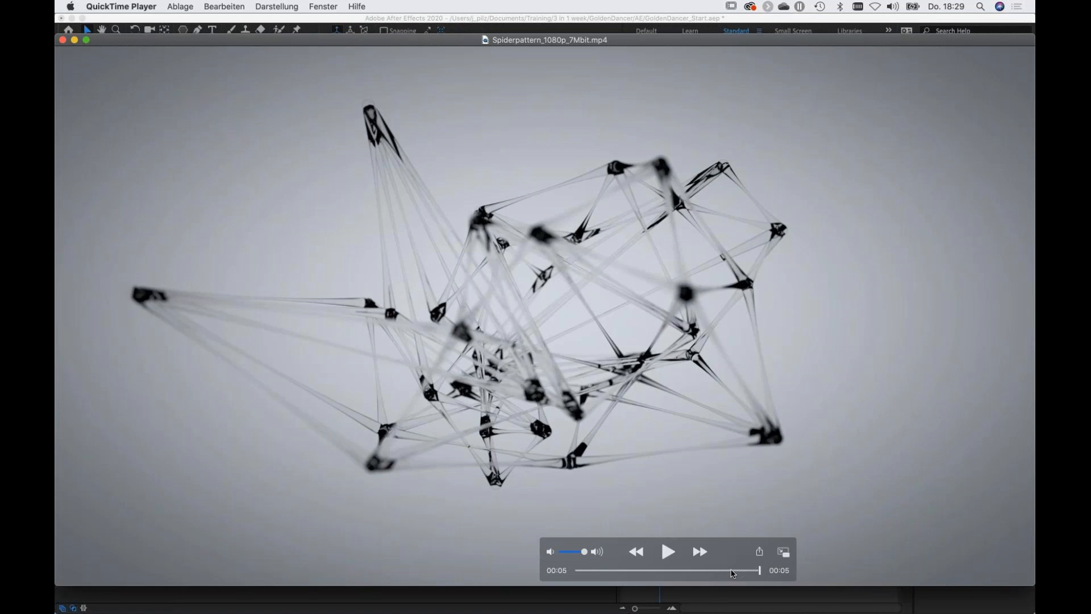
mouse_move(733, 573)
left_mouse_down()
mouse_move(701, 574)
mouse_move(724, 576)
mouse_move(714, 579)
left_mouse_up()
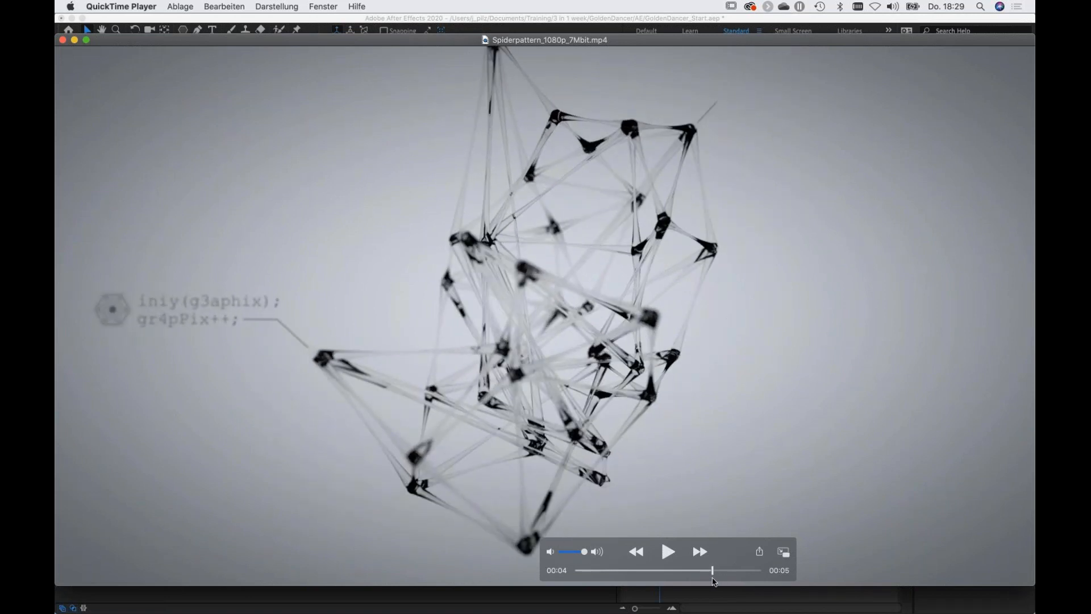
left_click_drag(714, 581, 705, 580)
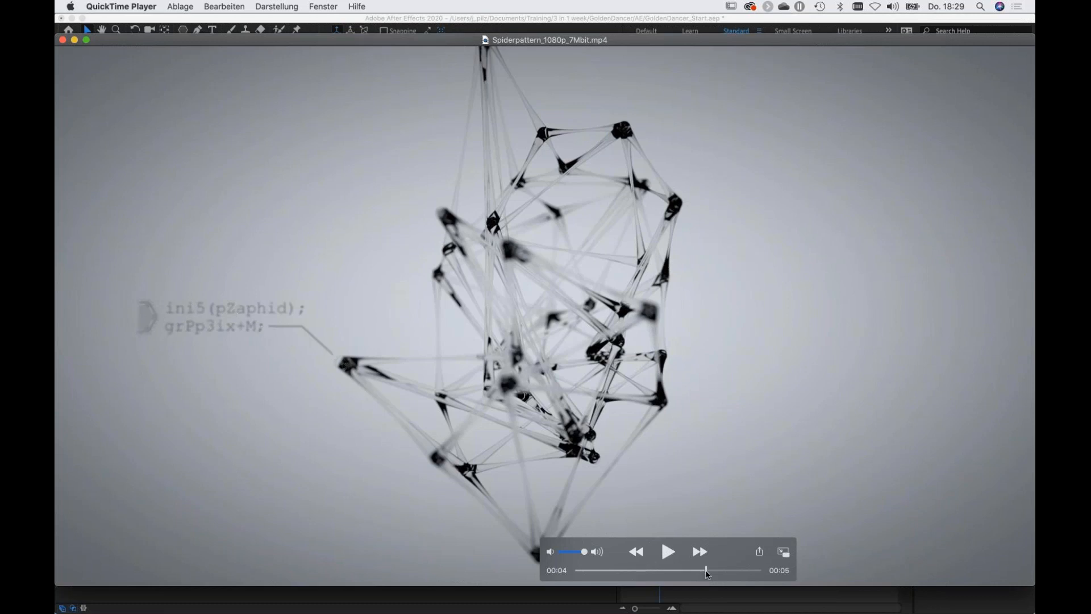
mouse_move(707, 573)
left_mouse_down()
mouse_move(682, 571)
mouse_move(715, 576)
left_mouse_up()
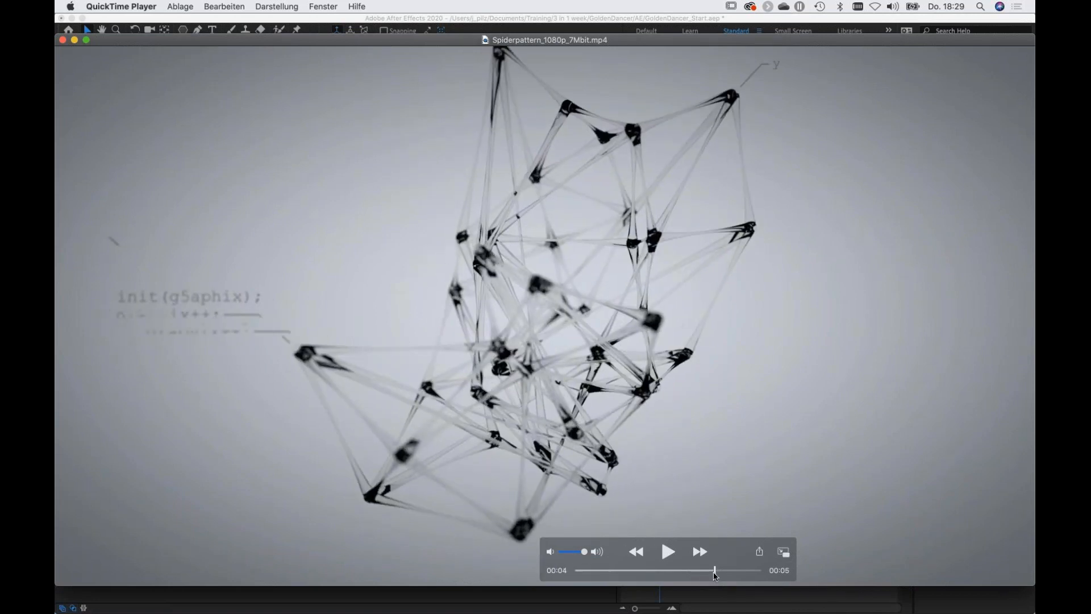
left_click_drag(715, 575, 726, 570)
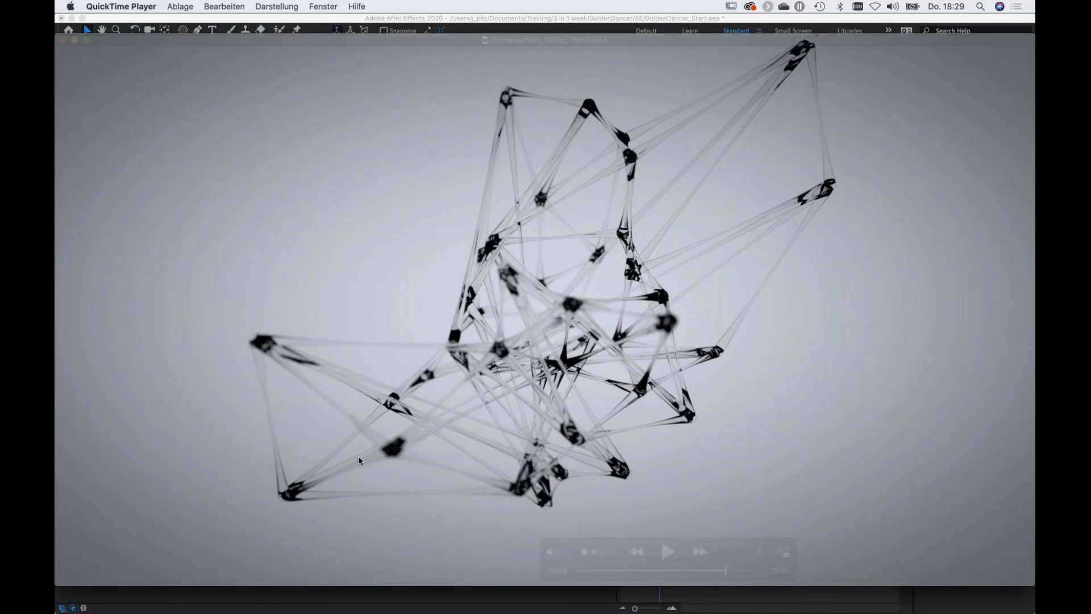
Check the empty Cinema 4D scene and return to QuickTime Player to re-examine the line animation in Spiderpattern_1080p_7Mbit.mp4.
key("super+Tab")
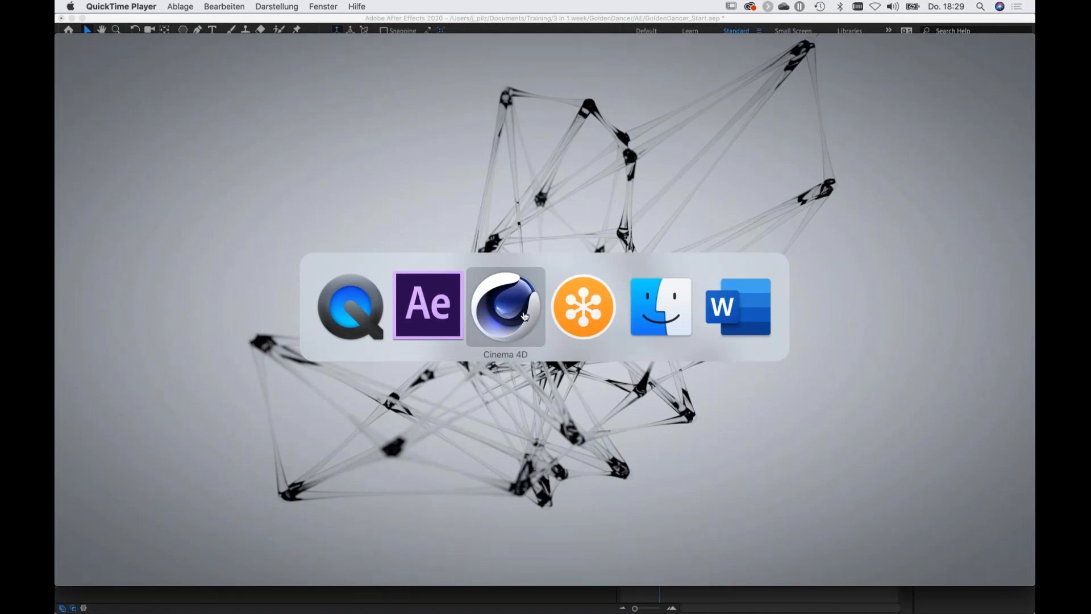
left_click(524, 316)
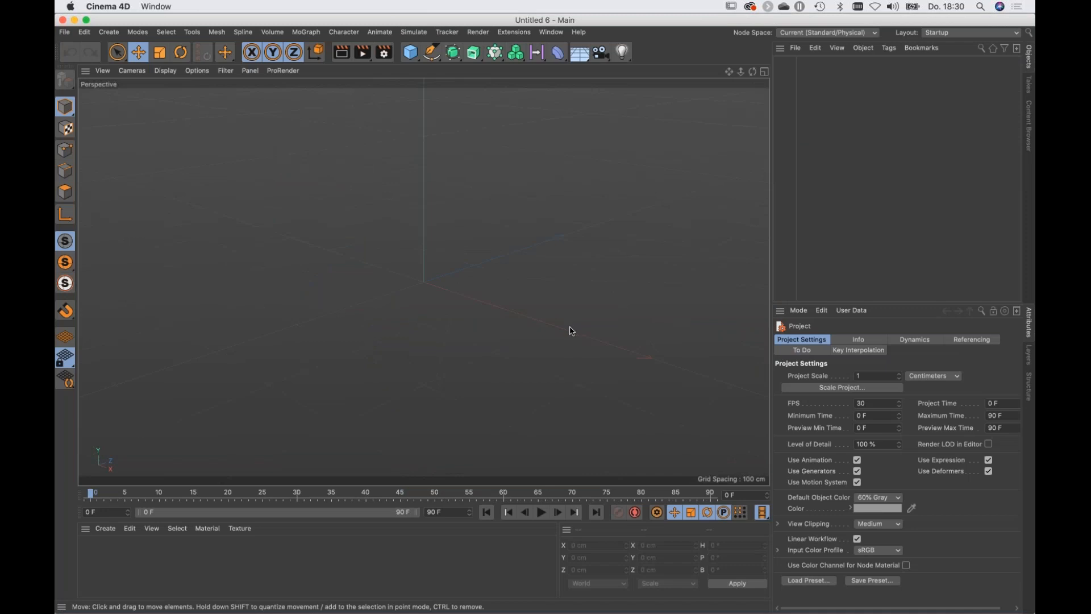
key("super+Tab")
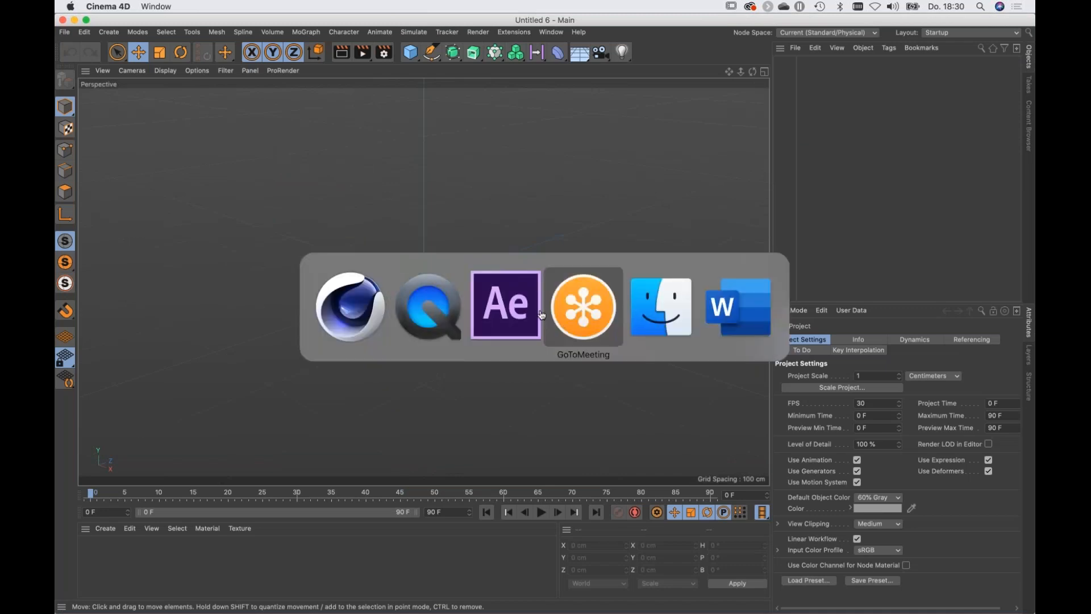
left_click(415, 319)
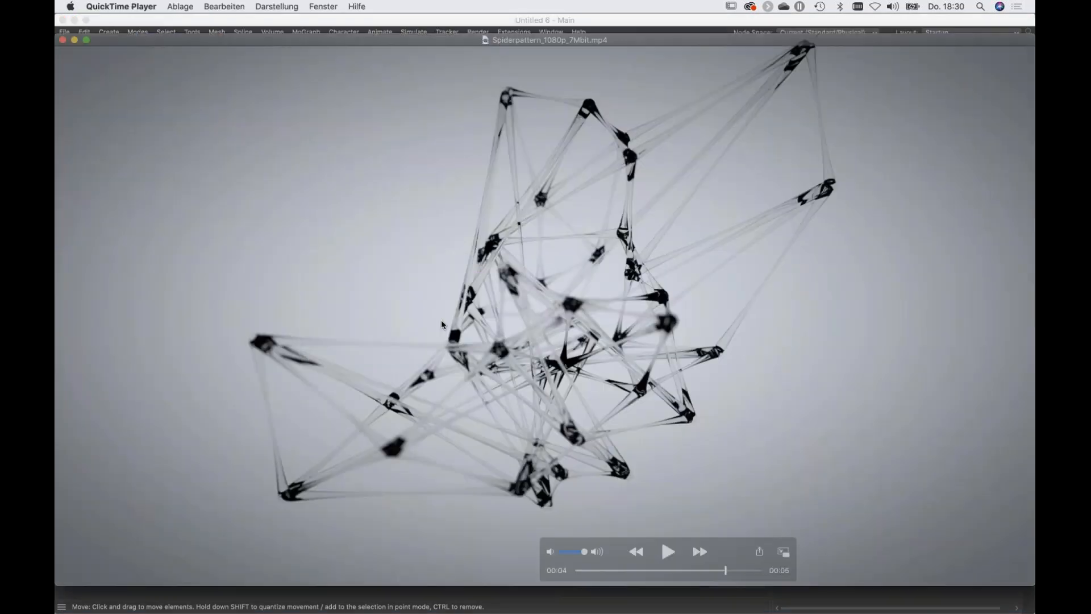
left_click_drag(720, 570, 723, 571)
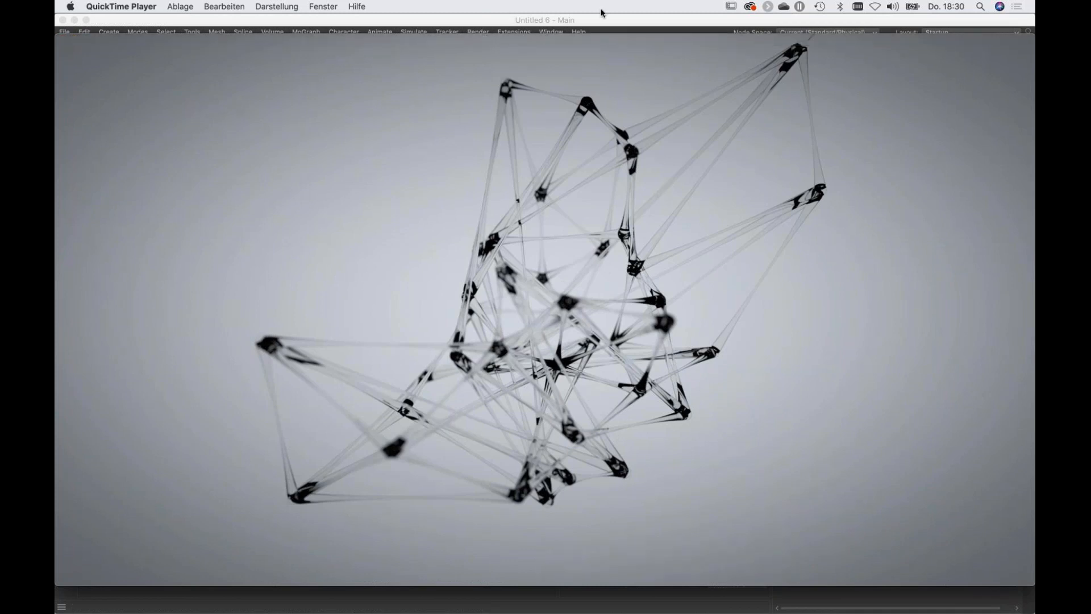
Switch to Cinema 4D and add a sphere primitive to the empty scene.
key("super+Tab")
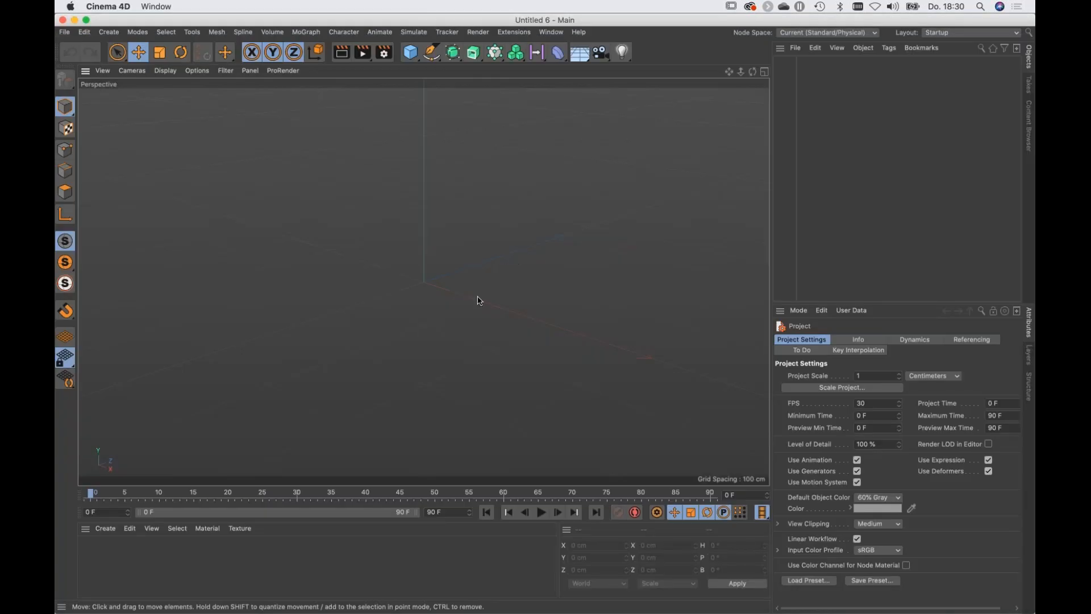
left_click(405, 49)
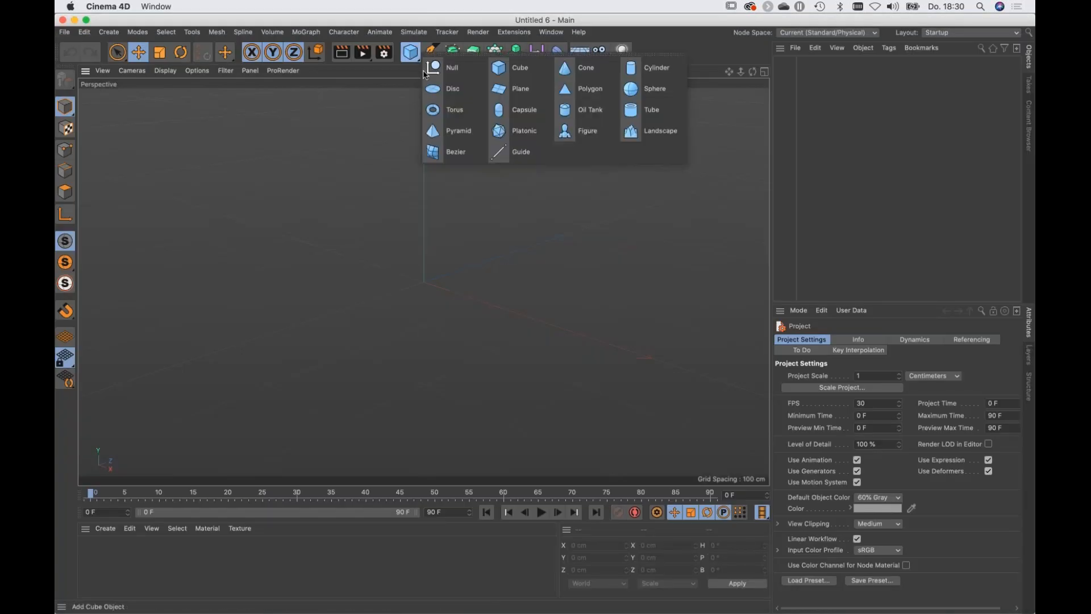
left_click(638, 99)
right_click(426, 281)
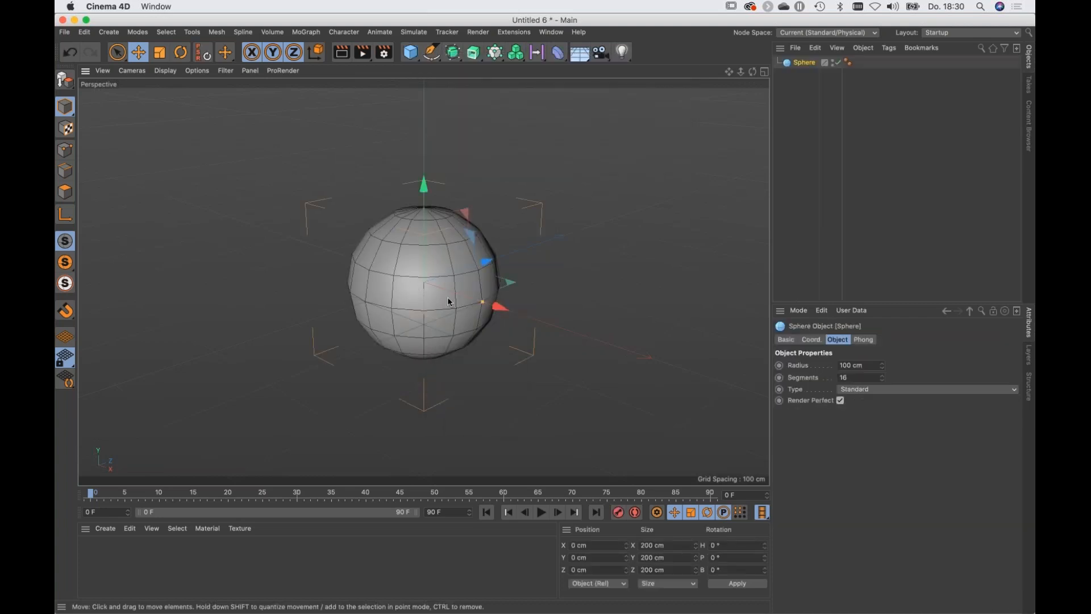
left_click_drag(448, 298, 432, 261)
scroll(427, 278, "up", 3)
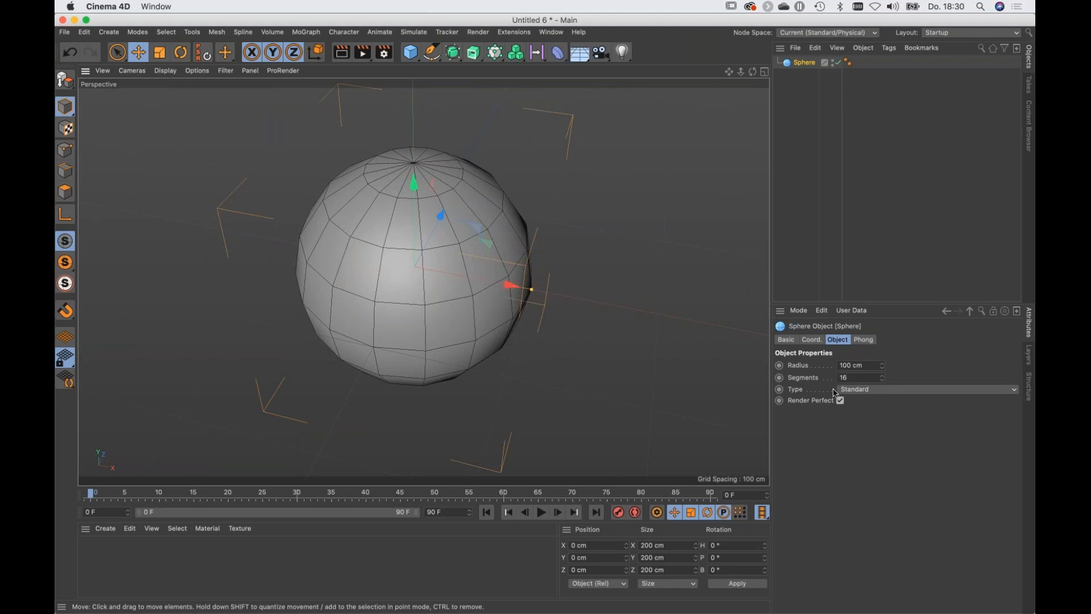
Set the sphere's type to Icosahedron and its segments to 12.
left_click(865, 392)
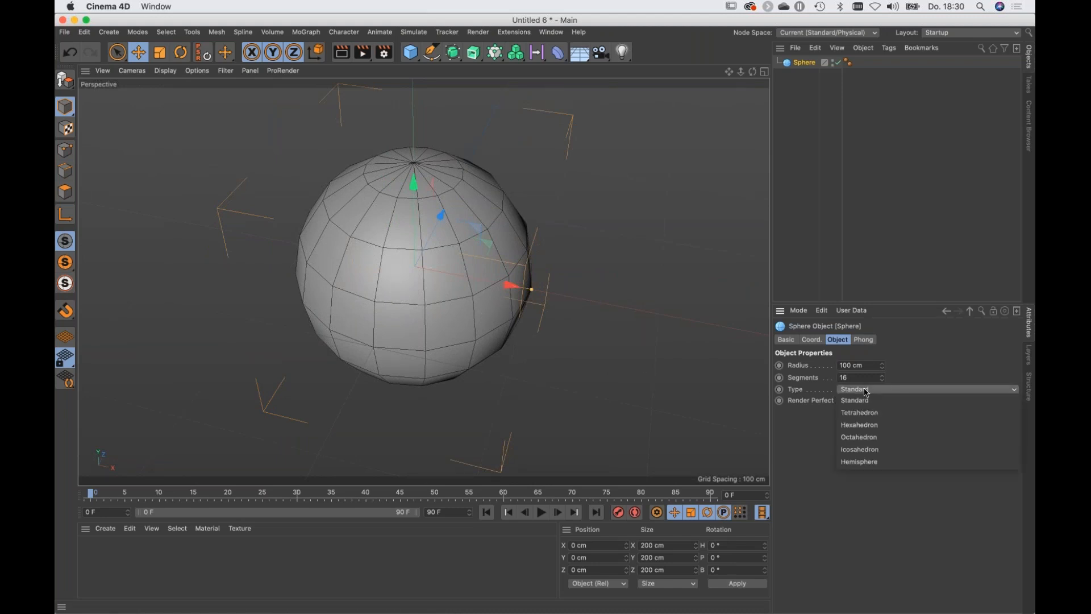
left_click(878, 451)
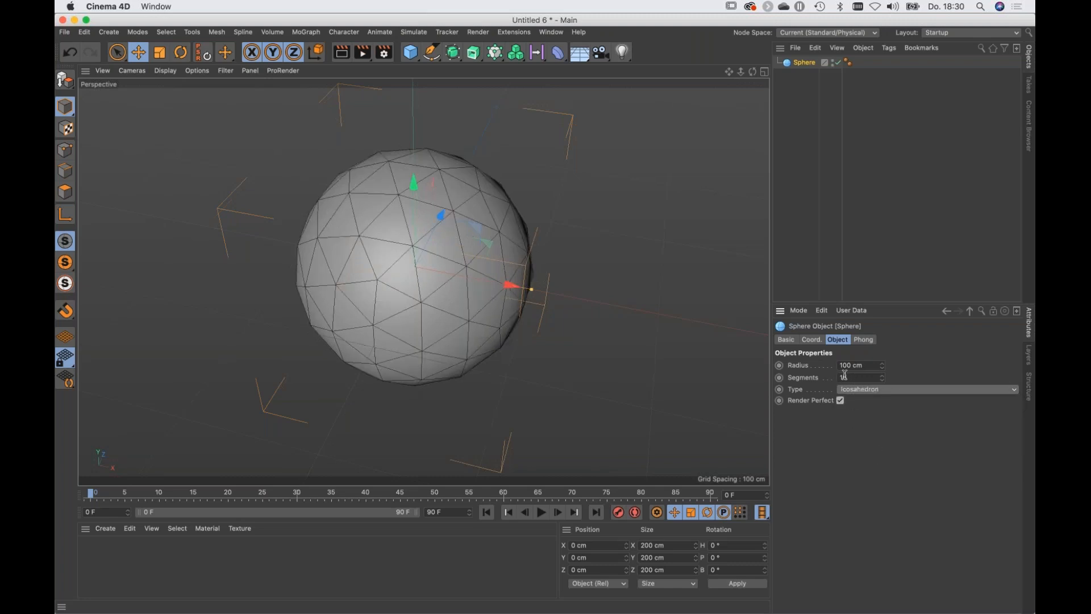
type("12")
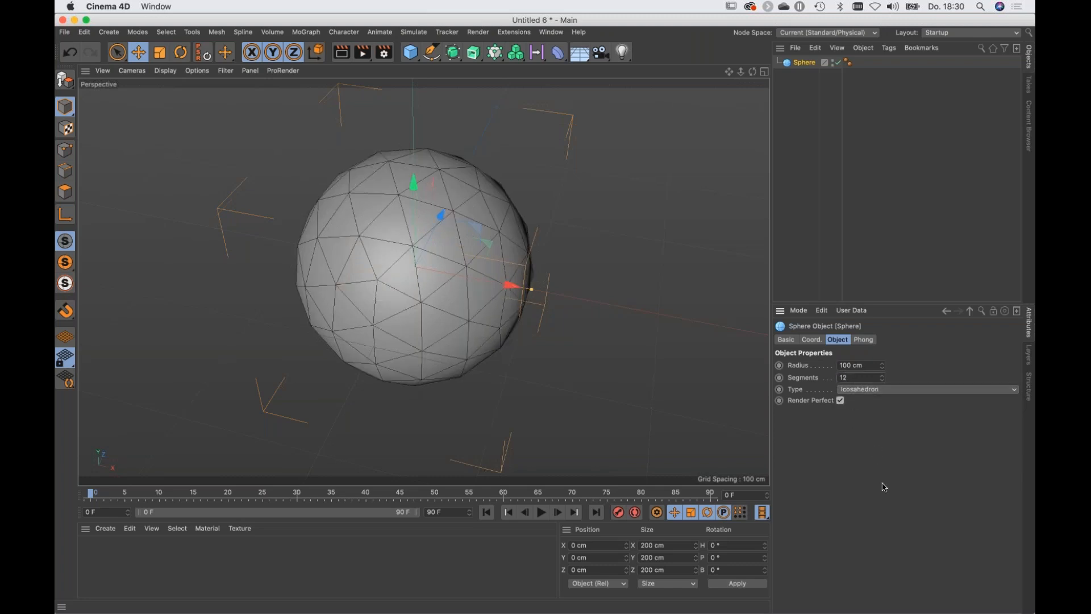
key("Return")
Set the viewport display to Gouraud shading without lines and delete the sphere's Phong tag.
left_click_drag(400, 274, 366, 273, "alt")
key("n")
key("a")
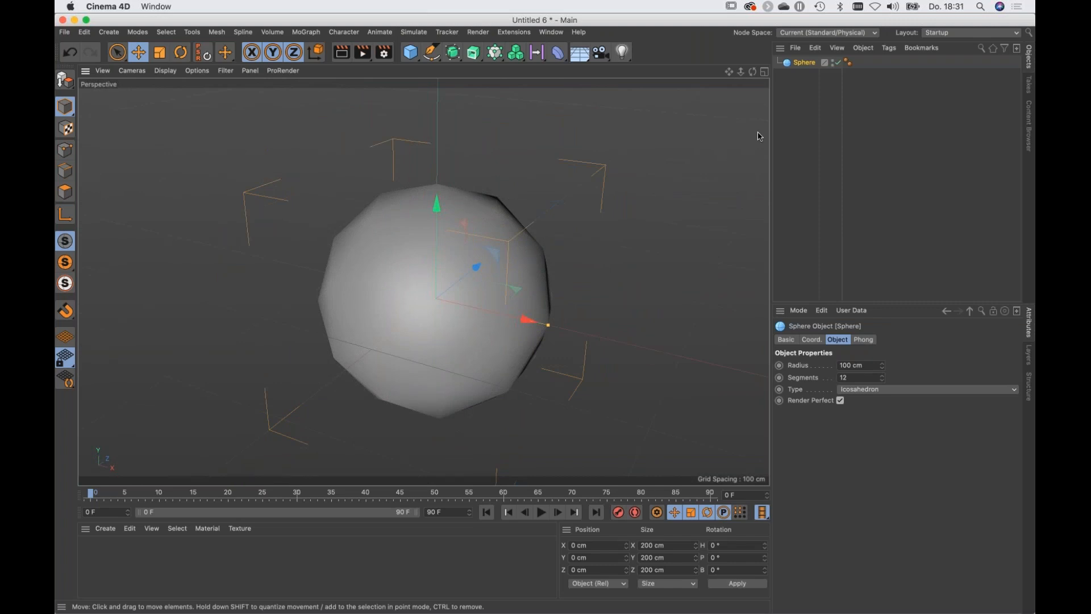
left_click(847, 62)
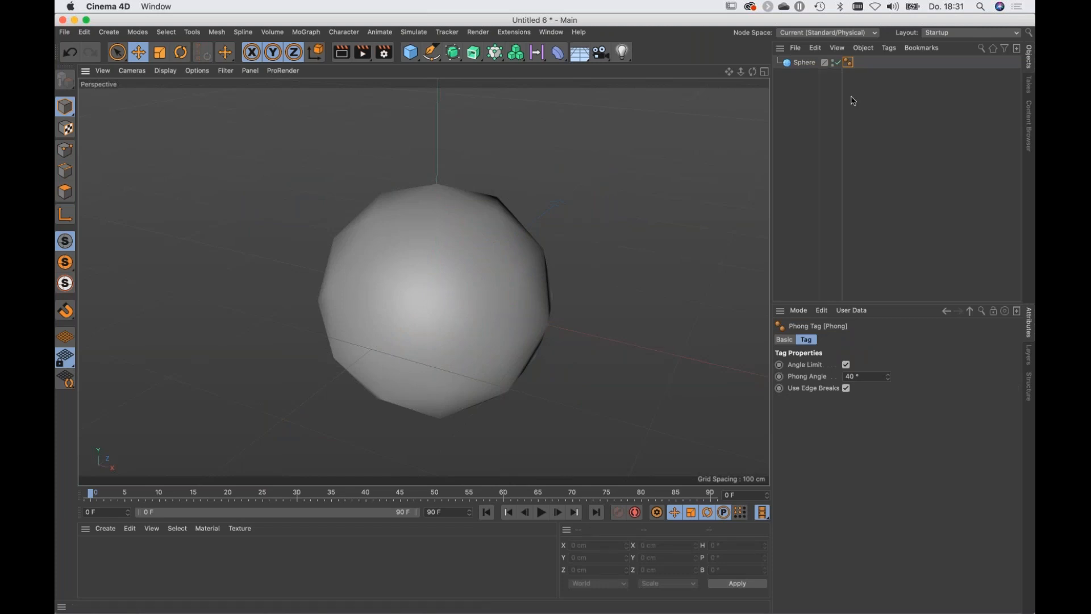
key("Delete")
left_click_drag(428, 333, 486, 281, "alt")
Add a Random effector and make it a child of the sphere.
left_click(558, 52)
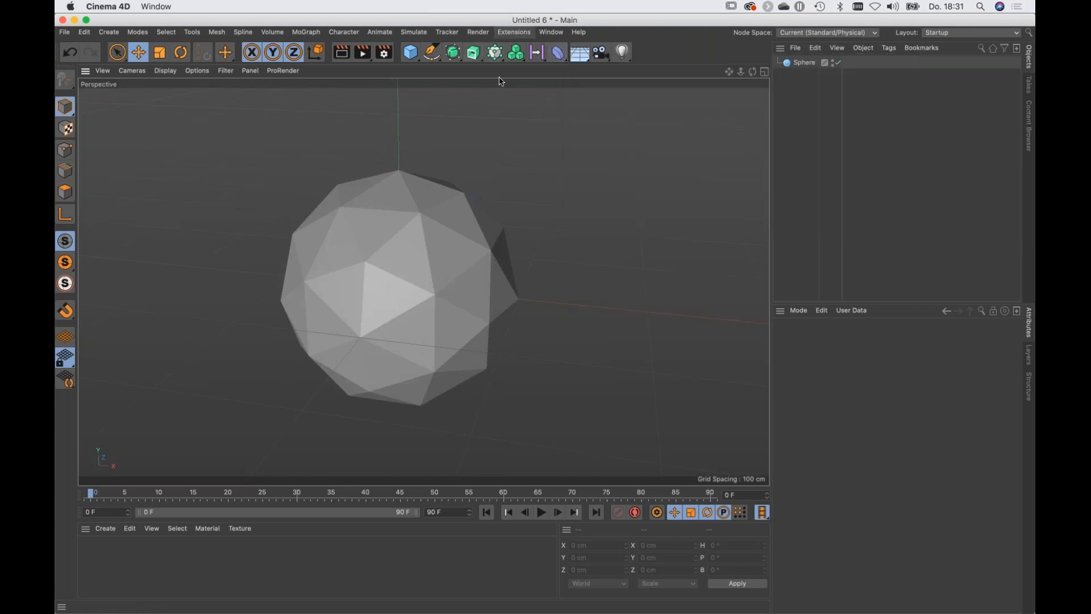
left_click(496, 56)
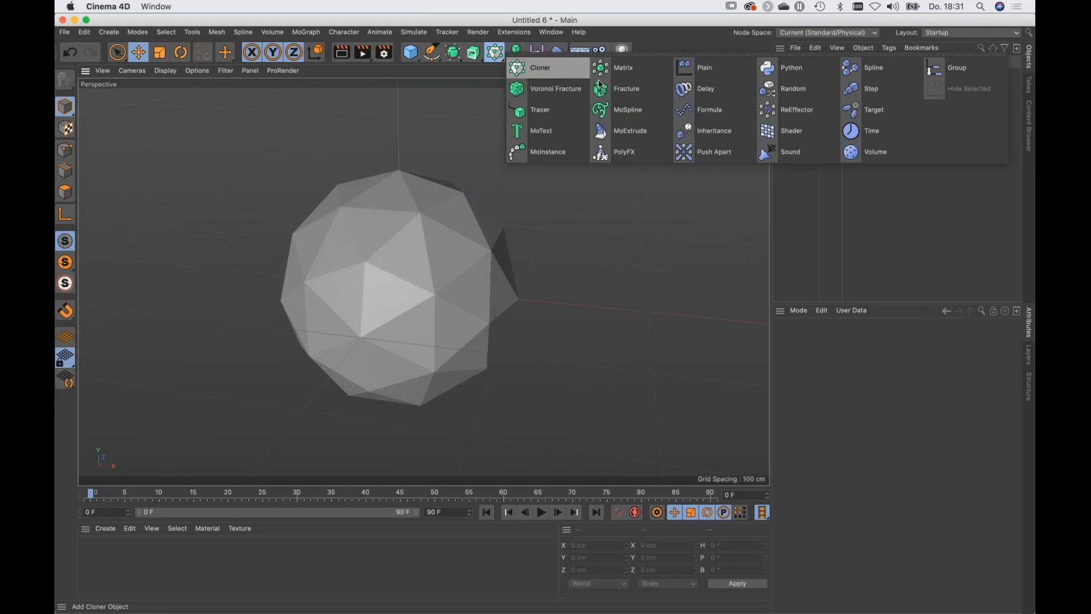
left_click(774, 92)
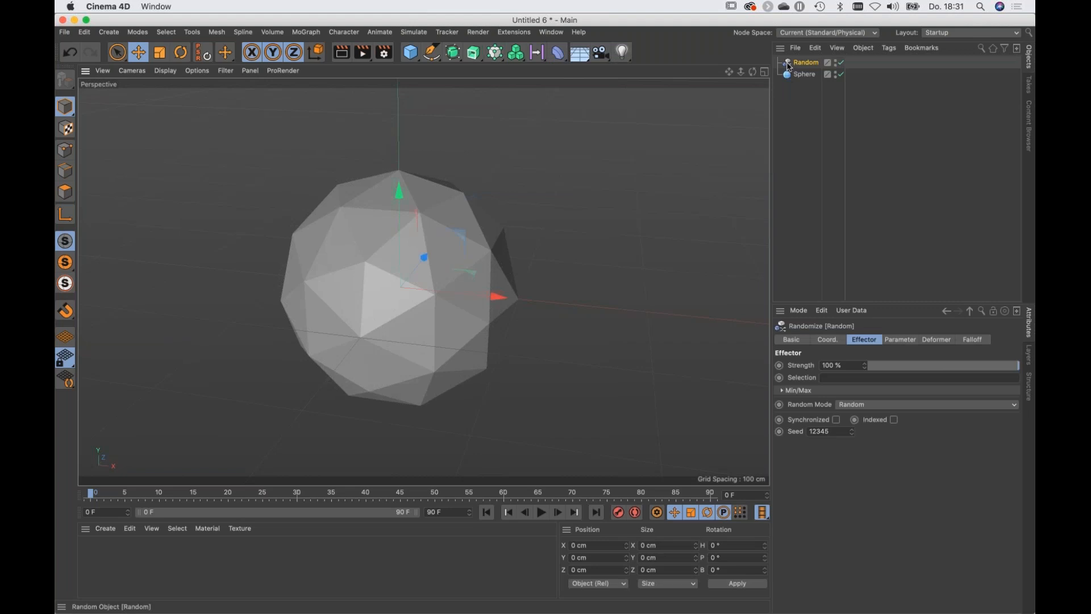
left_click_drag(789, 66, 791, 78)
left_click_drag(792, 79, 792, 79)
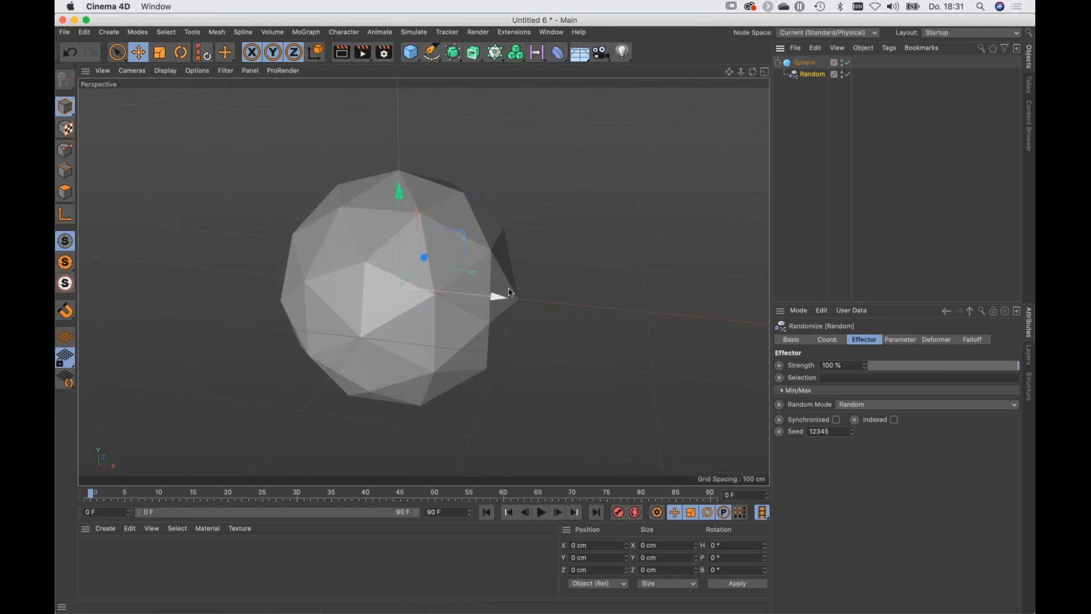
Set the Random effector's deformation to Point, play the animation and return to frame 0.
left_click(937, 340)
left_click(853, 366)
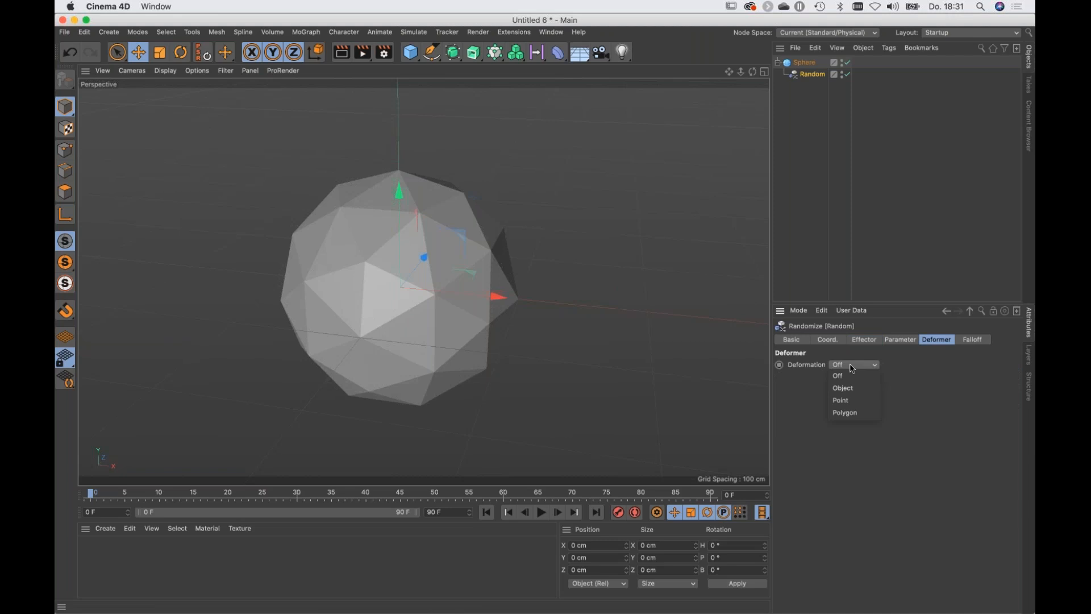
left_click(854, 400)
left_click_drag(421, 328, 488, 354)
left_click(542, 513)
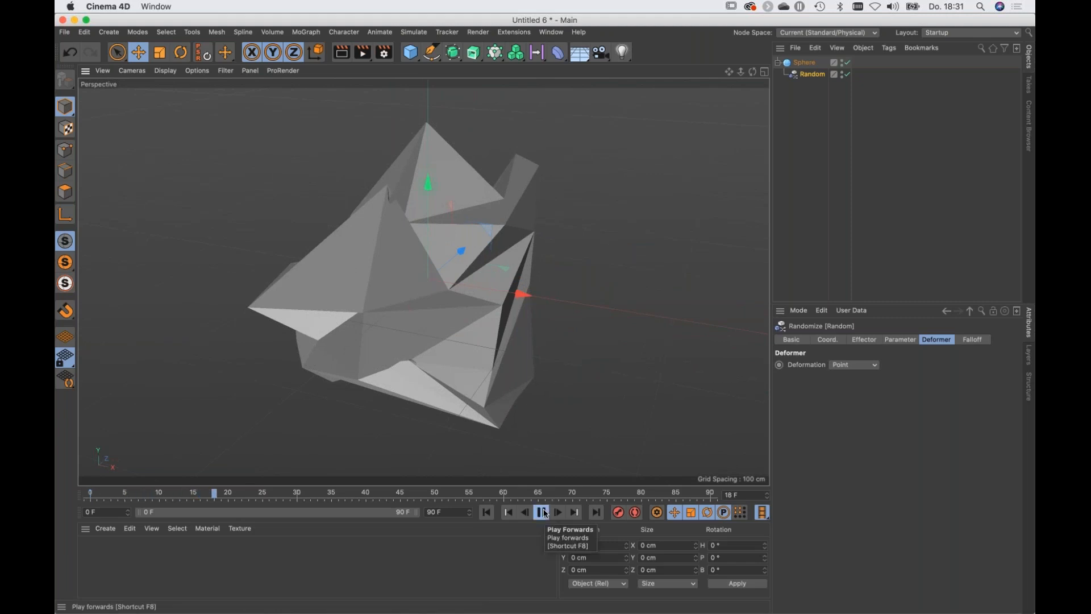
left_click(543, 512)
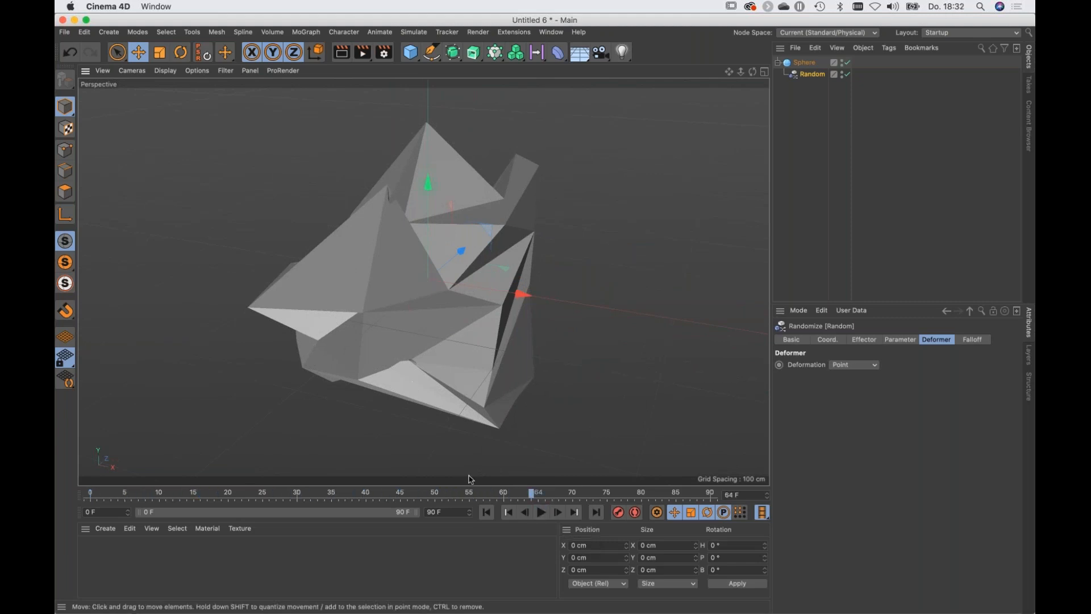
left_click(486, 512)
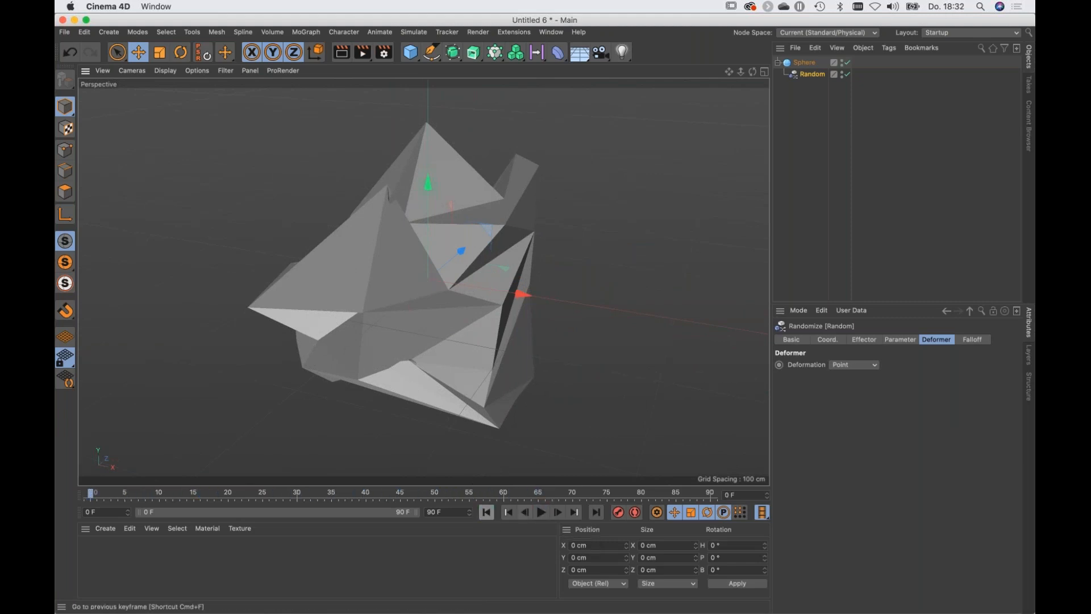
Set the Random effector's random mode to Noise and play the animation.
left_click(863, 340)
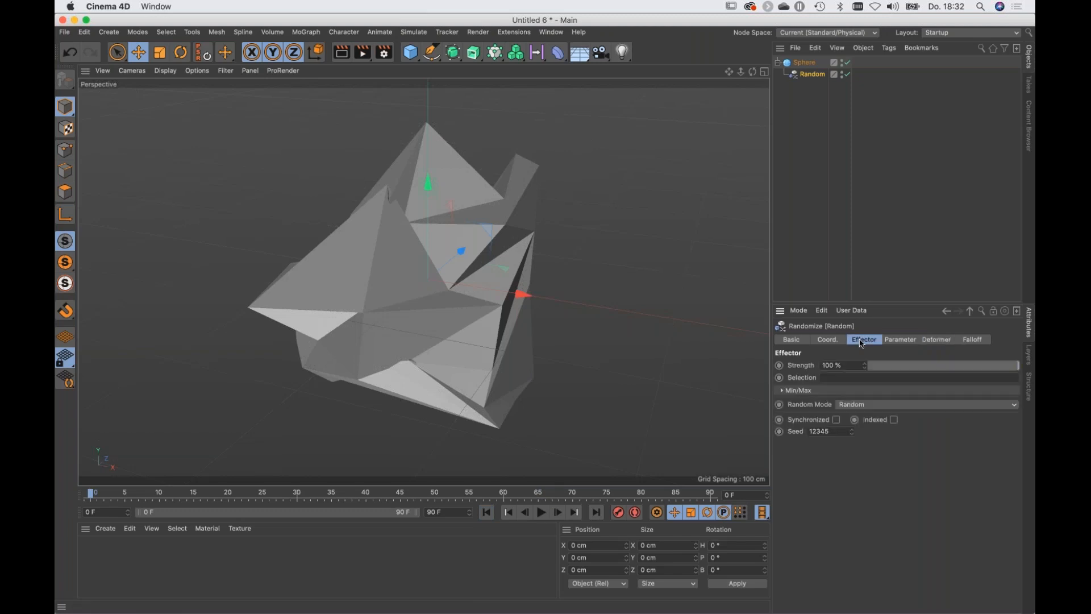
left_click(853, 406)
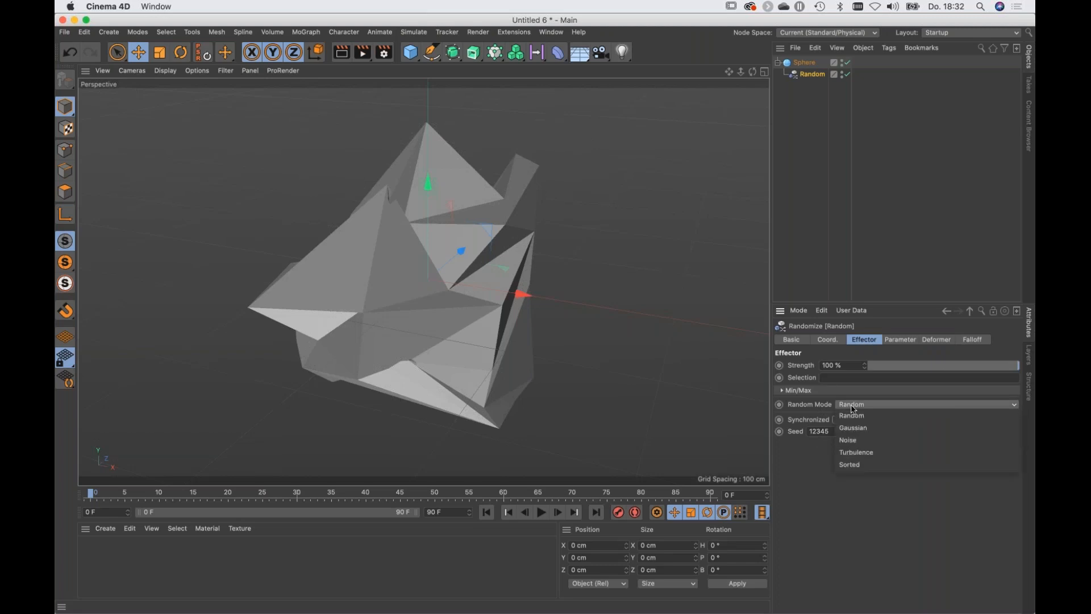
left_click(857, 445)
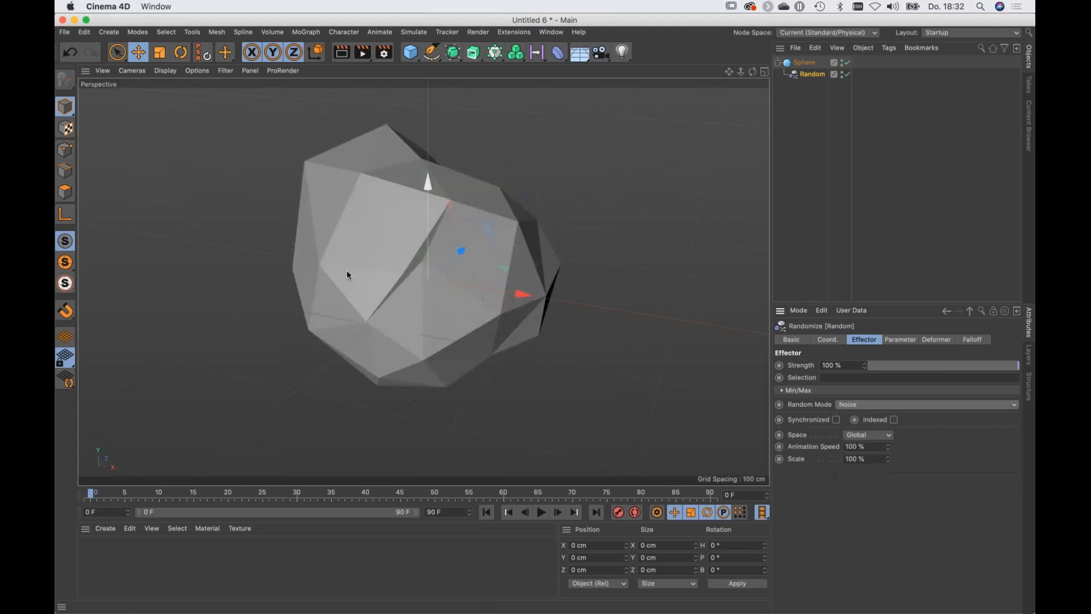
left_click(542, 513)
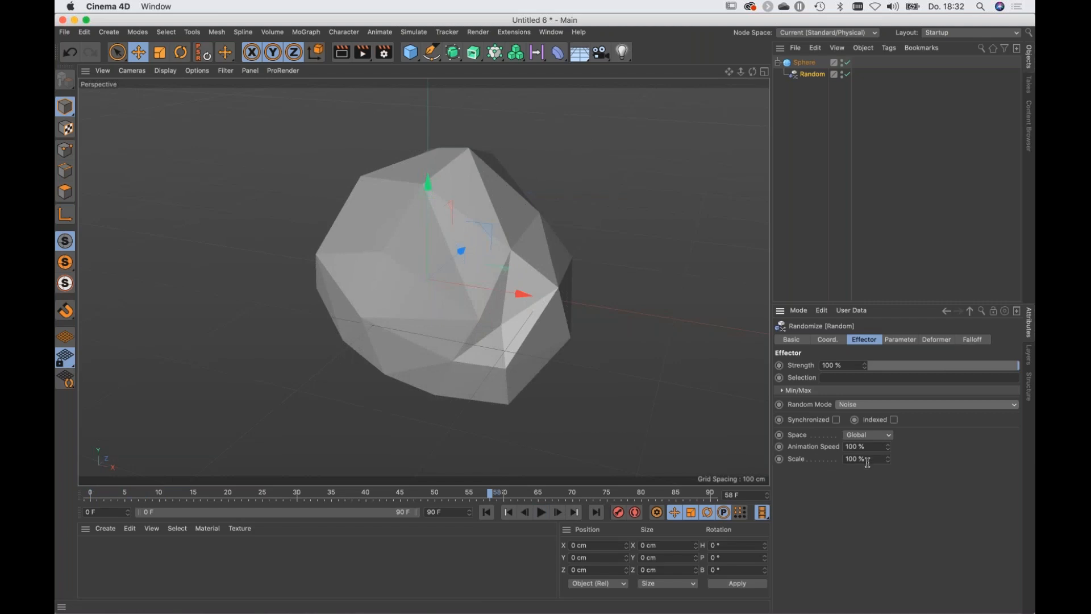
Enable Indexed on the Random effector, set its animation speed and scale to 20%, and preview the deformation.
left_click(895, 420)
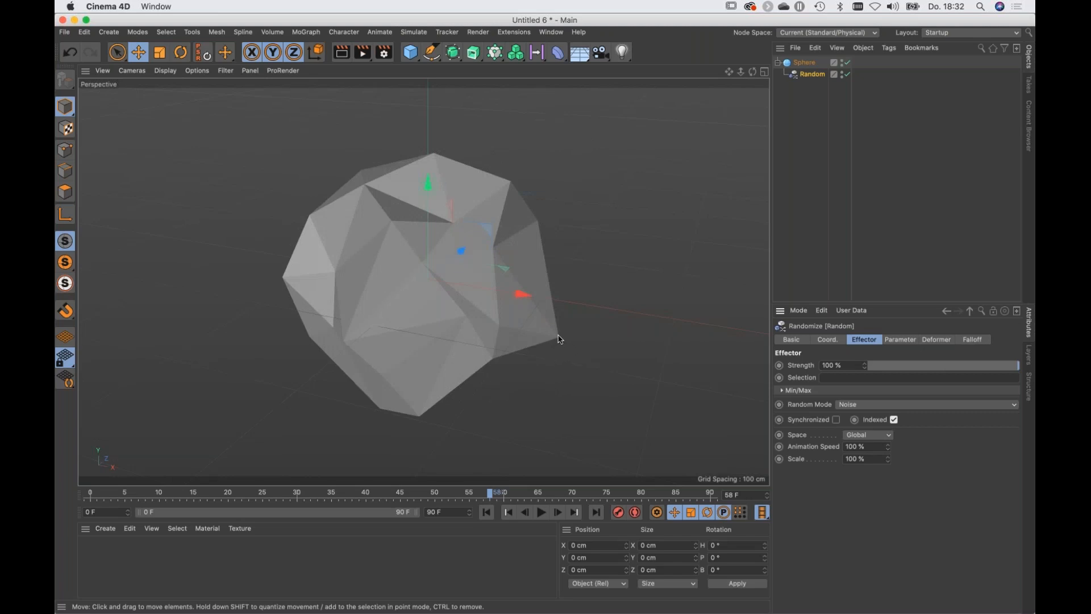
double_click(858, 447)
type("20")
key("Tab")
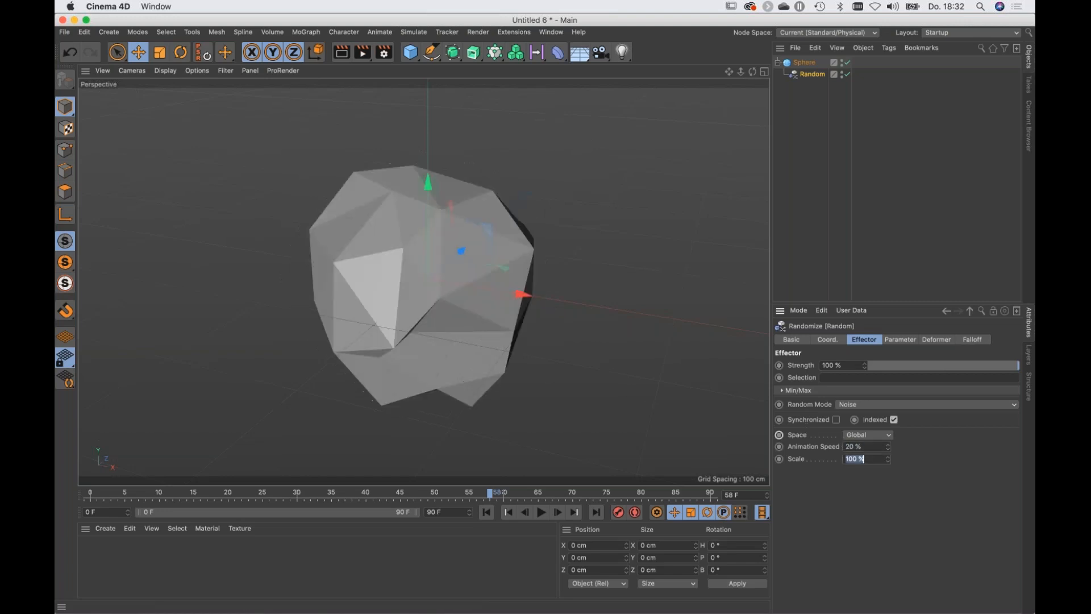
type("20")
key("Return")
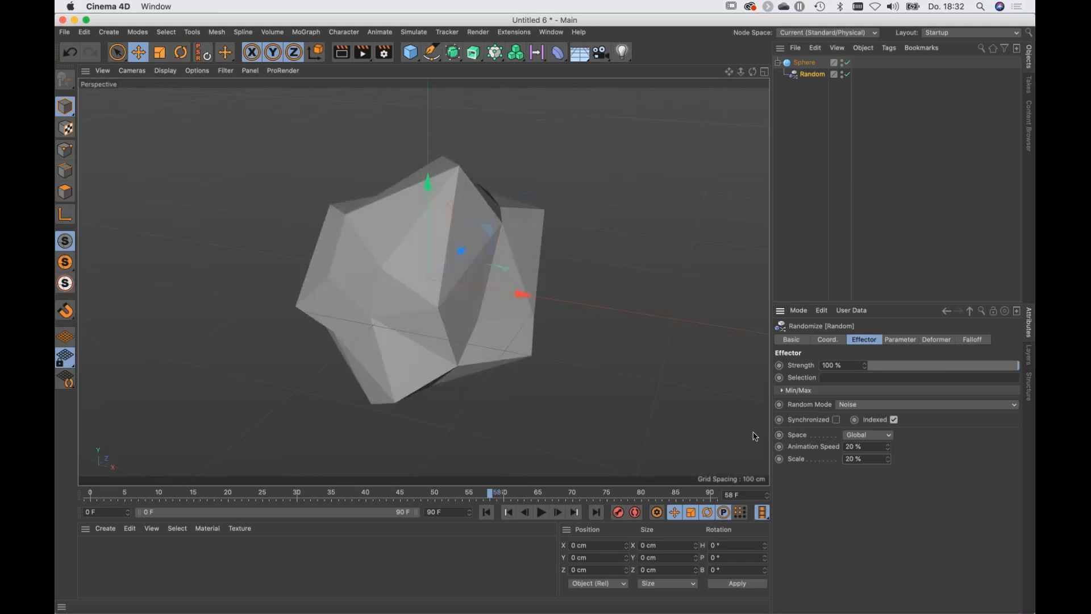
left_click(541, 513)
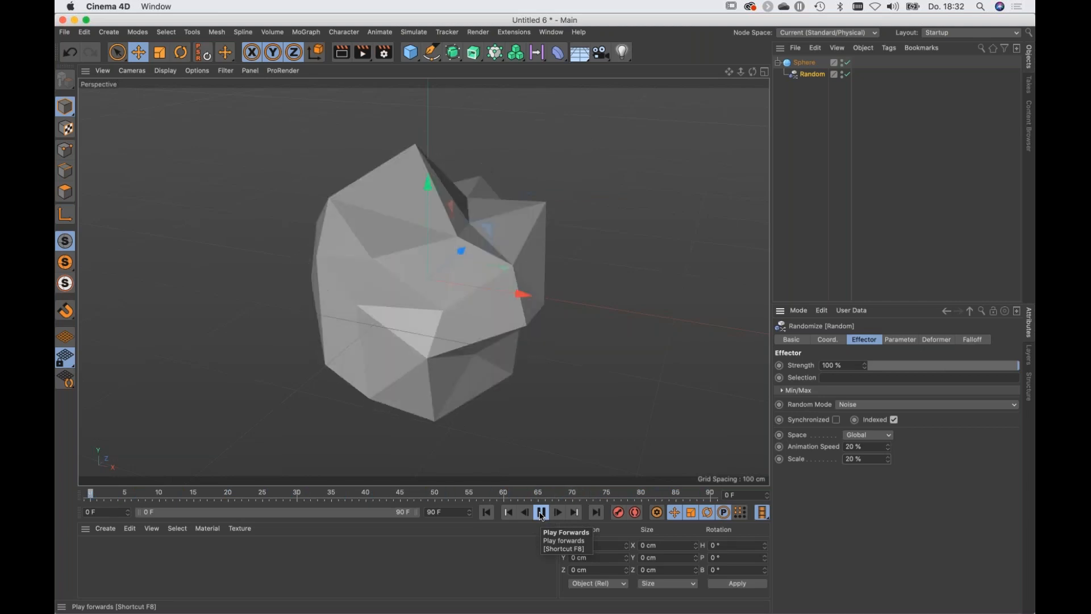
left_click(541, 514)
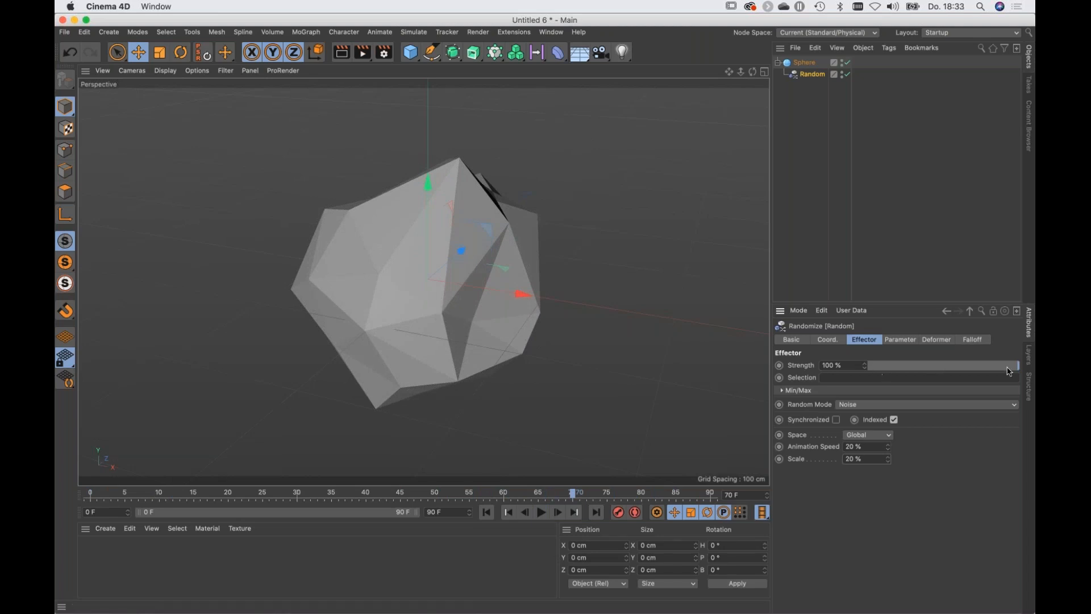
Raise the Random effector's strength to 500% and inspect the deformed sphere.
mouse_move(1015, 370)
left_mouse_down()
mouse_move(861, 372)
mouse_move(1016, 368)
left_mouse_up()
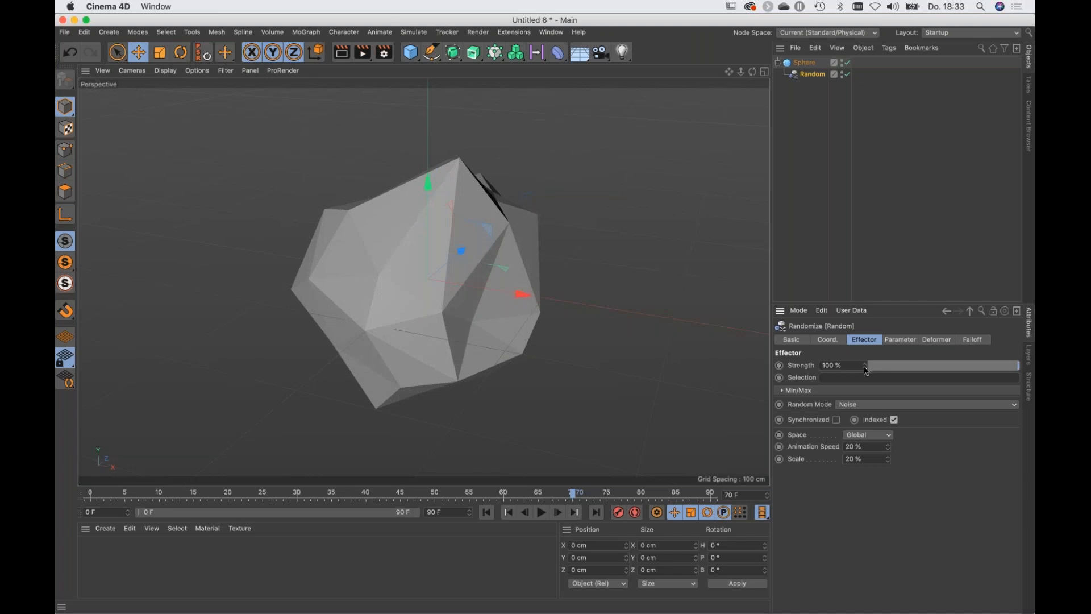
left_click_drag(866, 371, 866, 371)
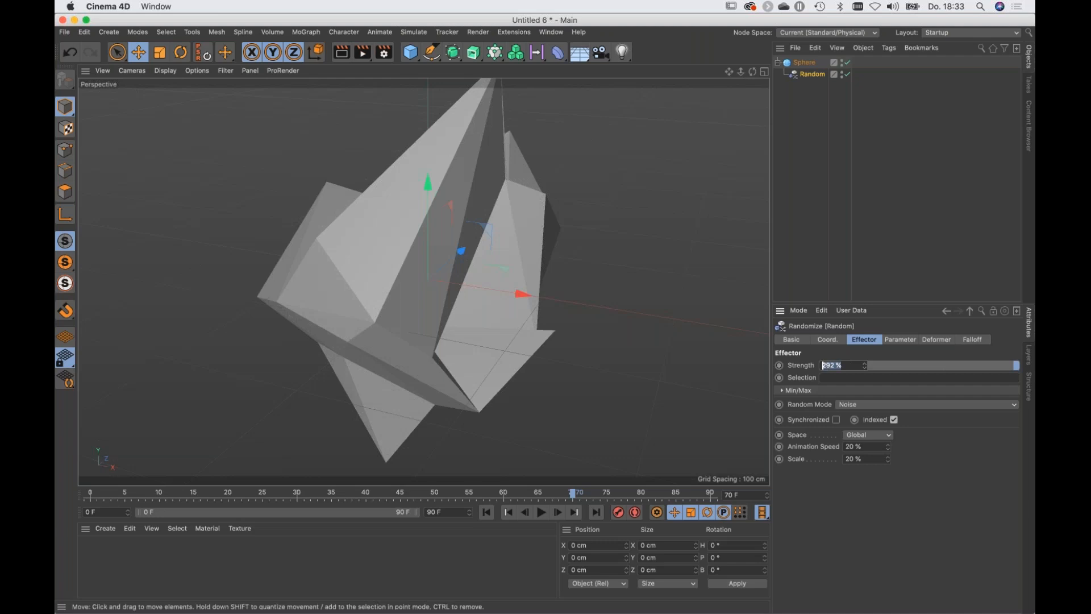
type("500")
key("Return")
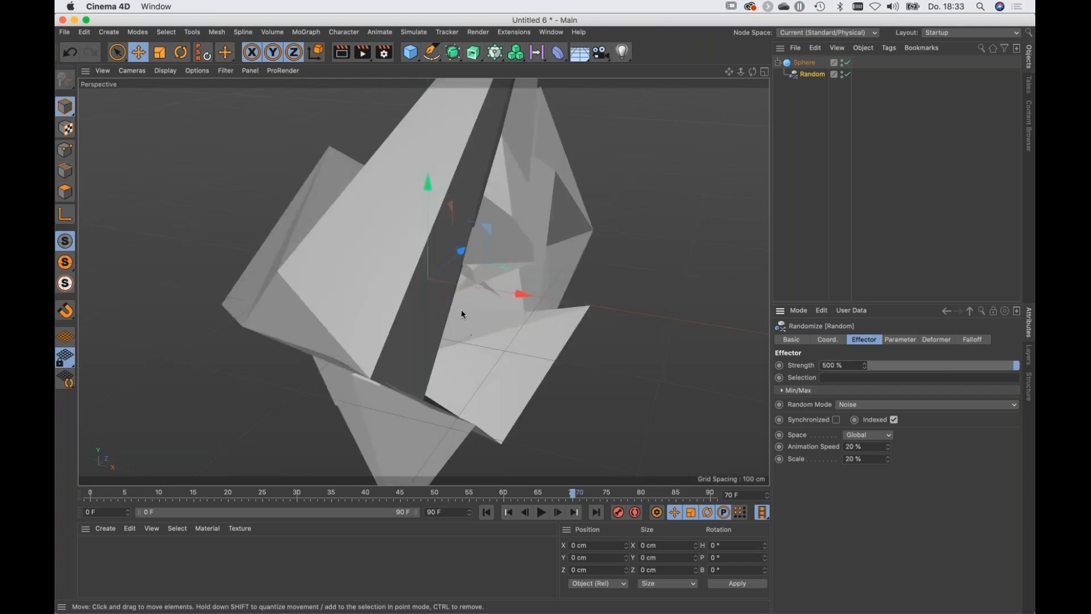
left_click_drag(462, 314, 476, 302)
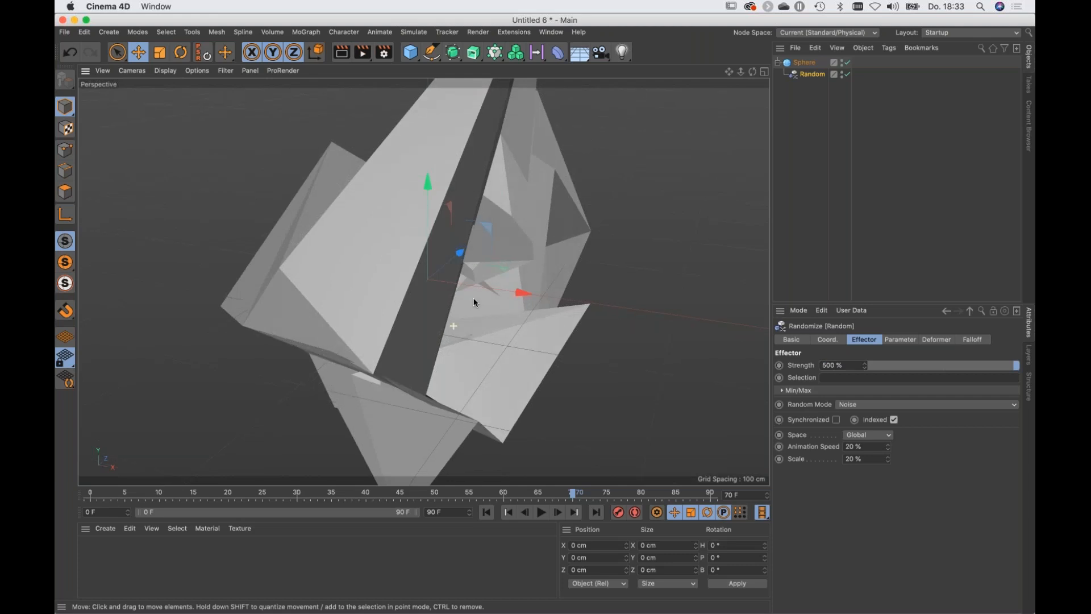
Preview the animated sphere deformation and hide the sphere in the scene.
left_click(540, 512)
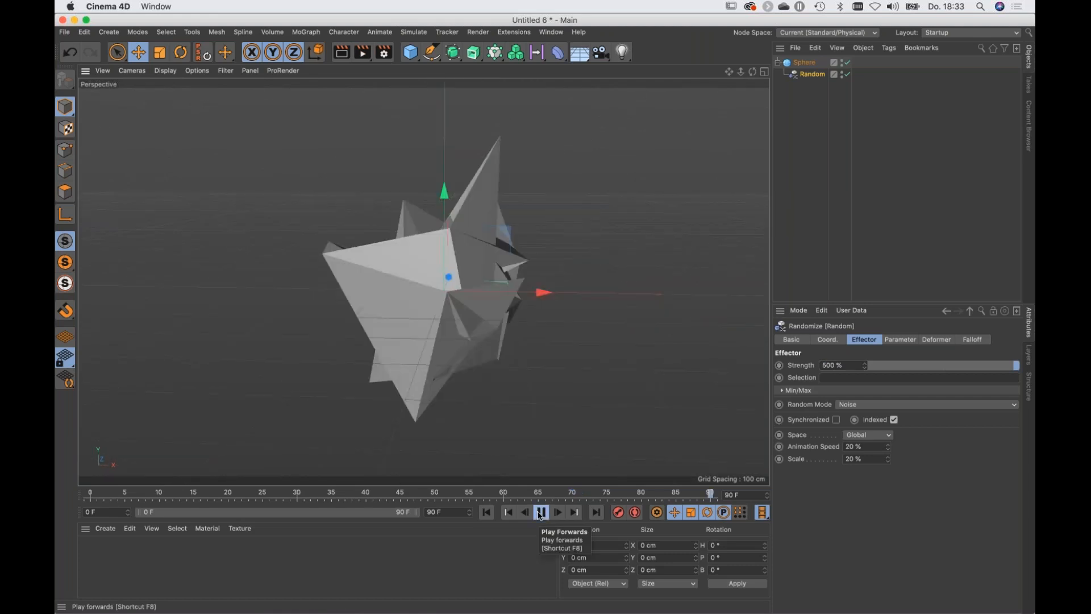
left_click(540, 512)
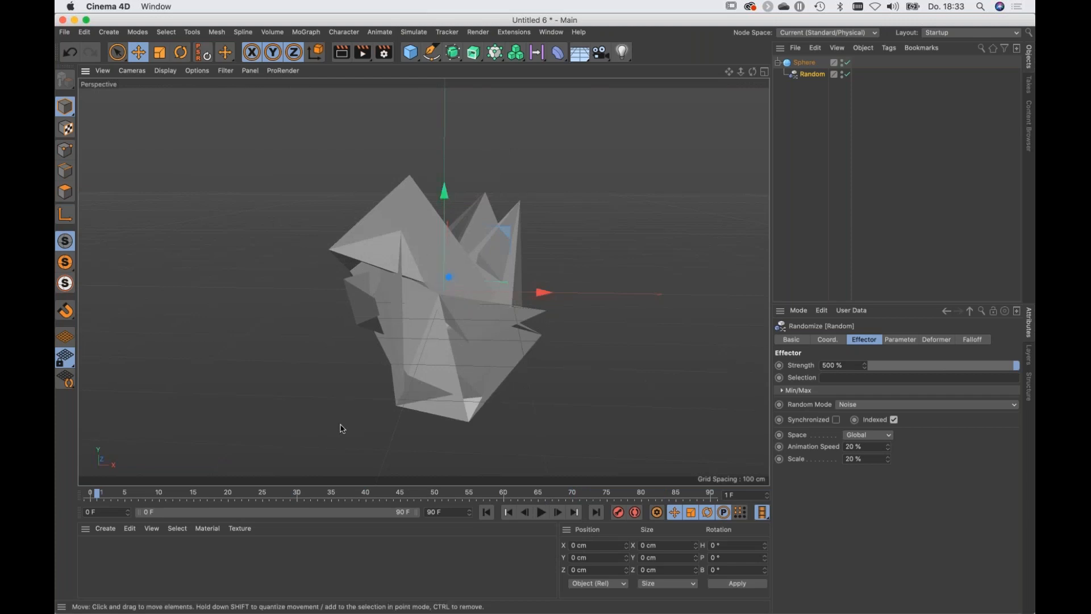
left_click(802, 64)
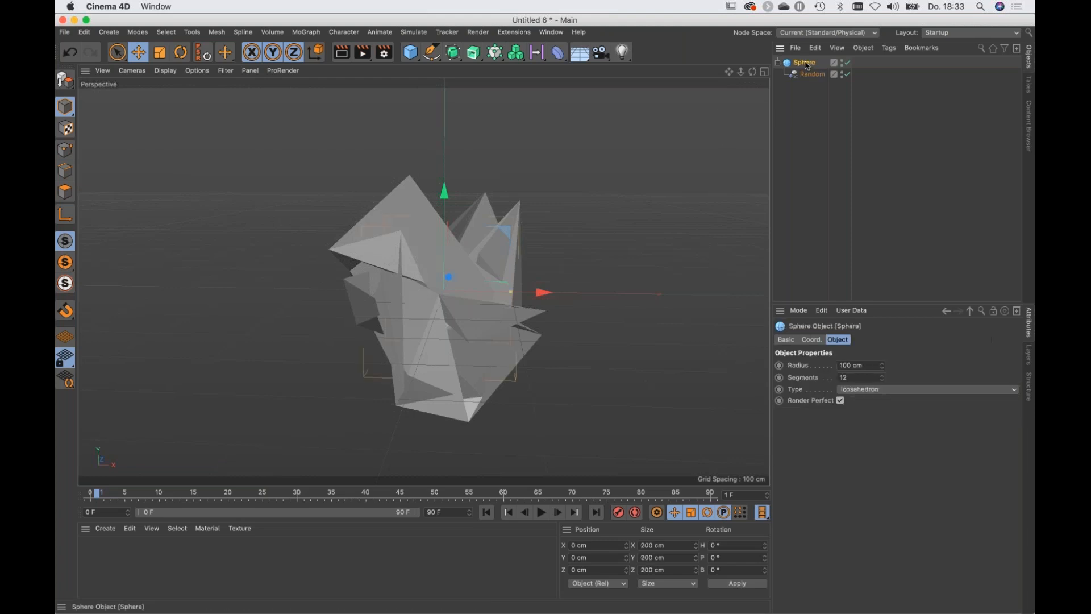
left_click(842, 61)
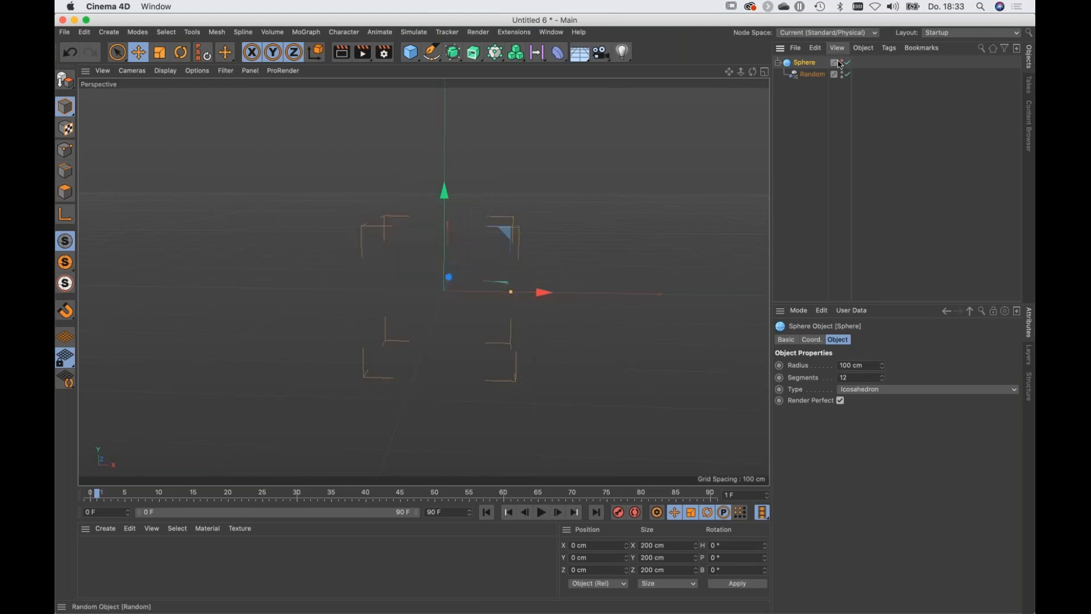
left_click(786, 165)
Add a cylinder with a radius of 3 cm and a height of 100 cm.
left_click(410, 52)
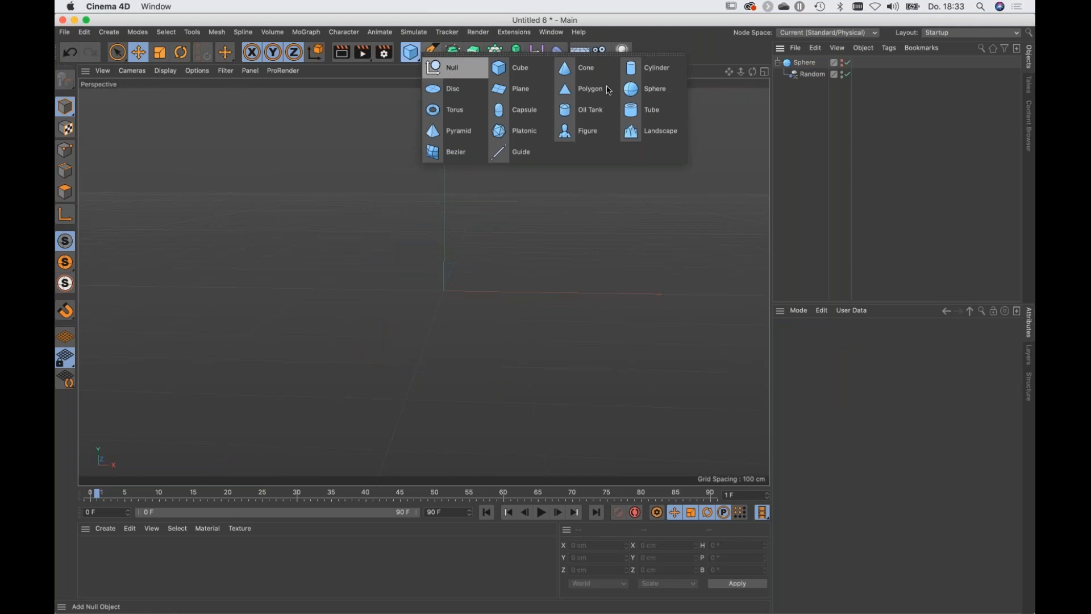
left_click(648, 68)
scroll(461, 258, "up", 5)
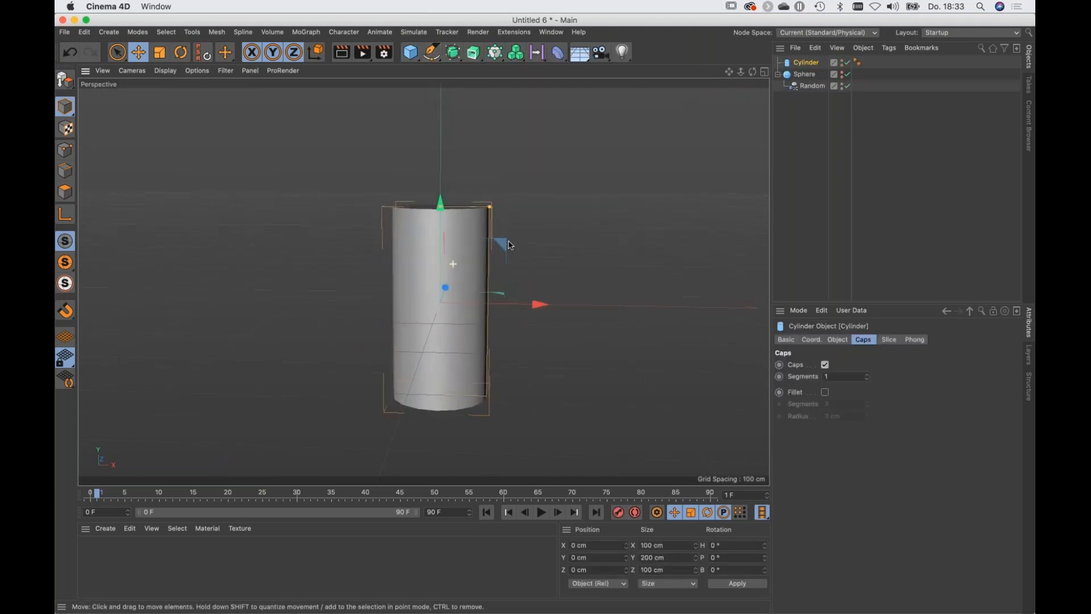
scroll(533, 246, "up", 1)
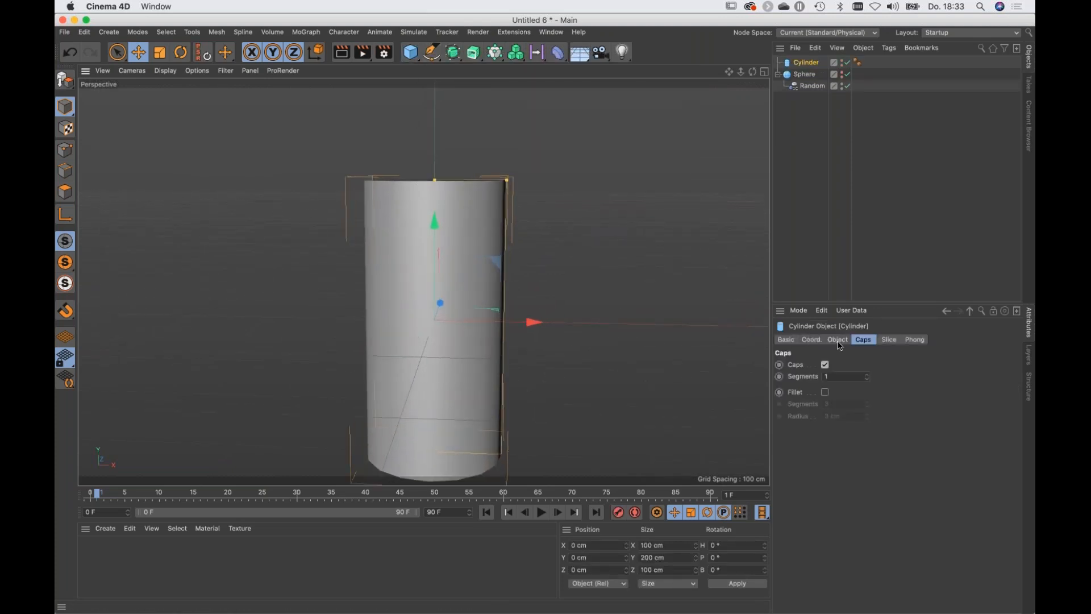
left_click(838, 339)
double_click(861, 365)
type("3")
key("Tab")
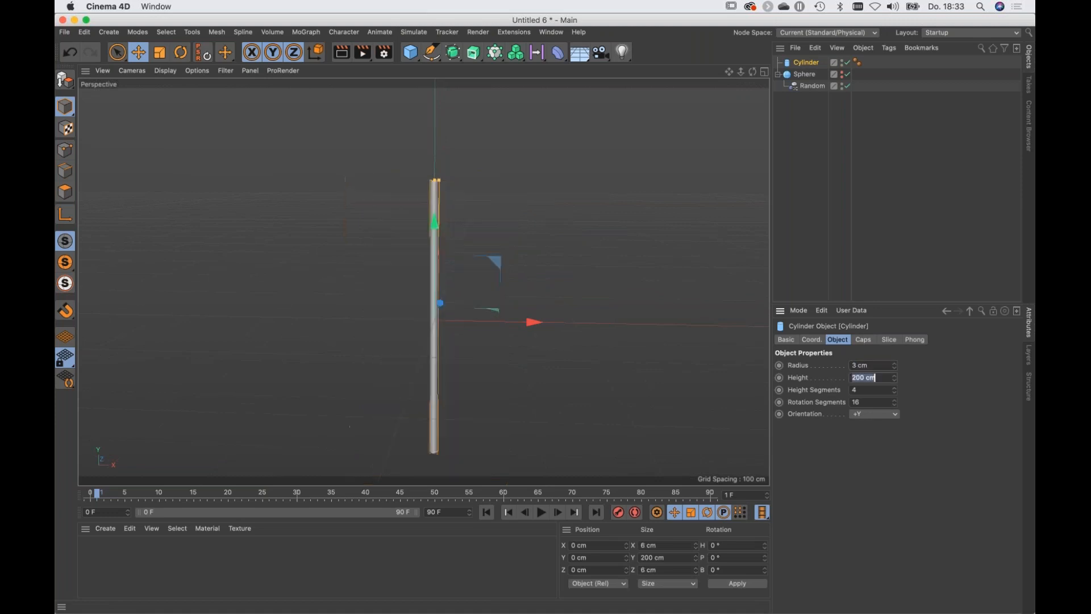
type("100")
key("Return")
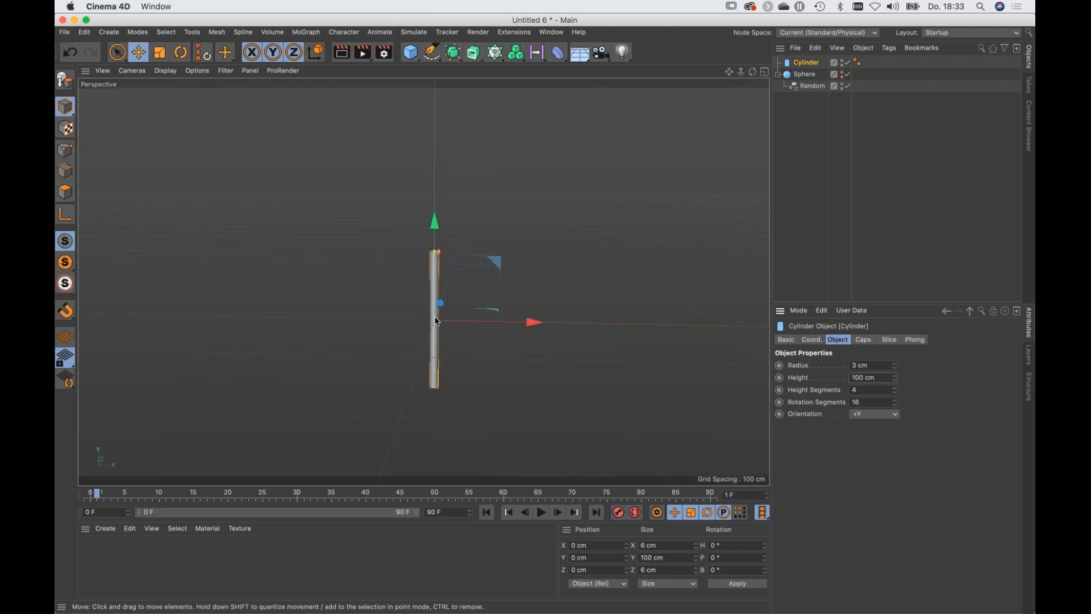
Set the cylinder's height segments to 10 and enable Fillet on its caps.
scroll(450, 313, "up", 5)
key("Tab")
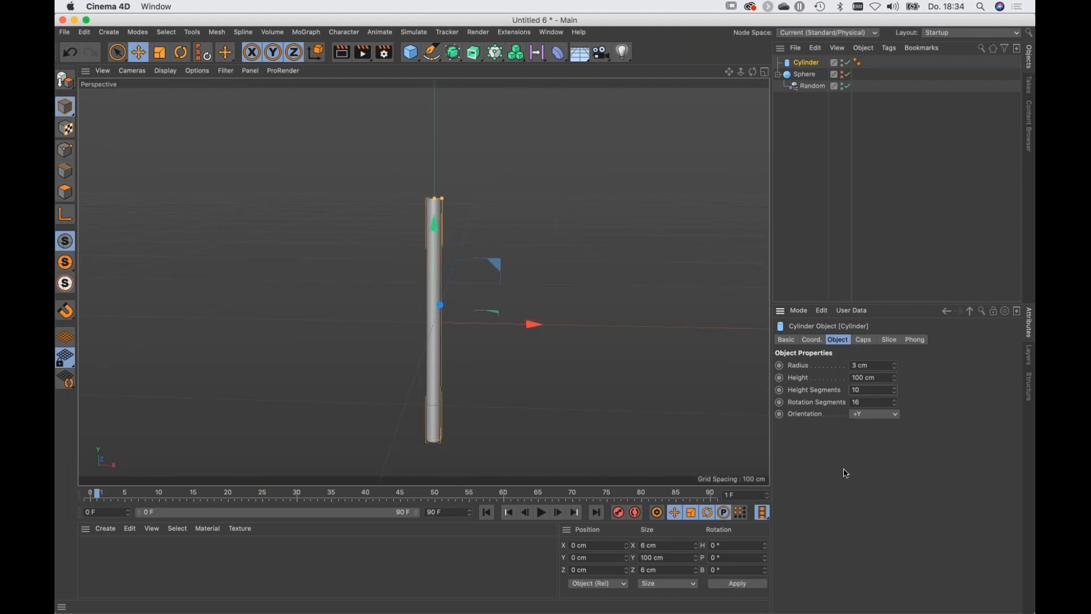
left_click(863, 341)
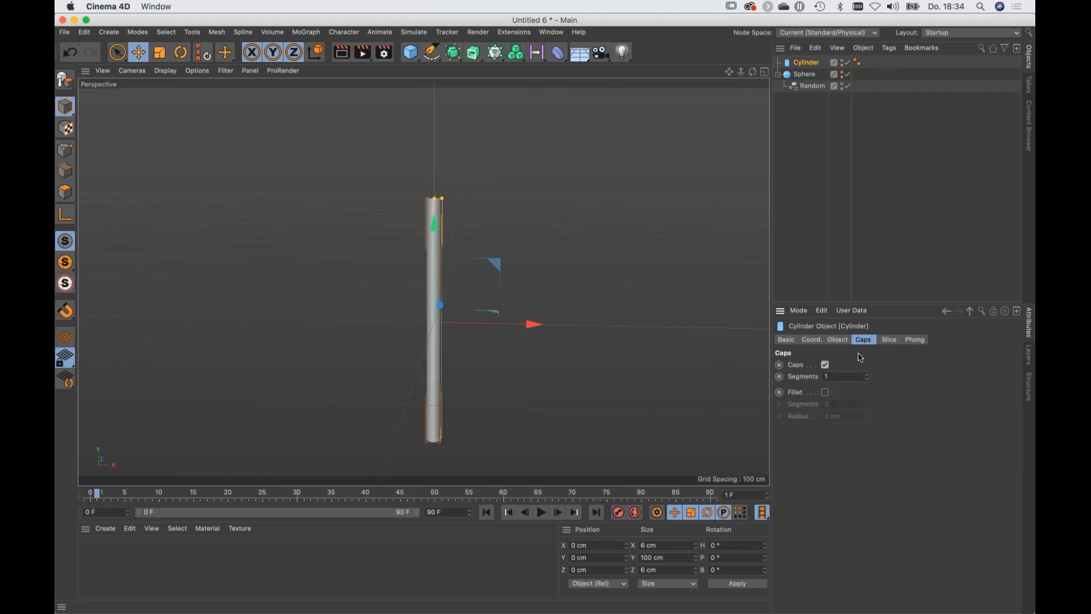
left_click(826, 392)
left_click_drag(434, 348, 465, 358)
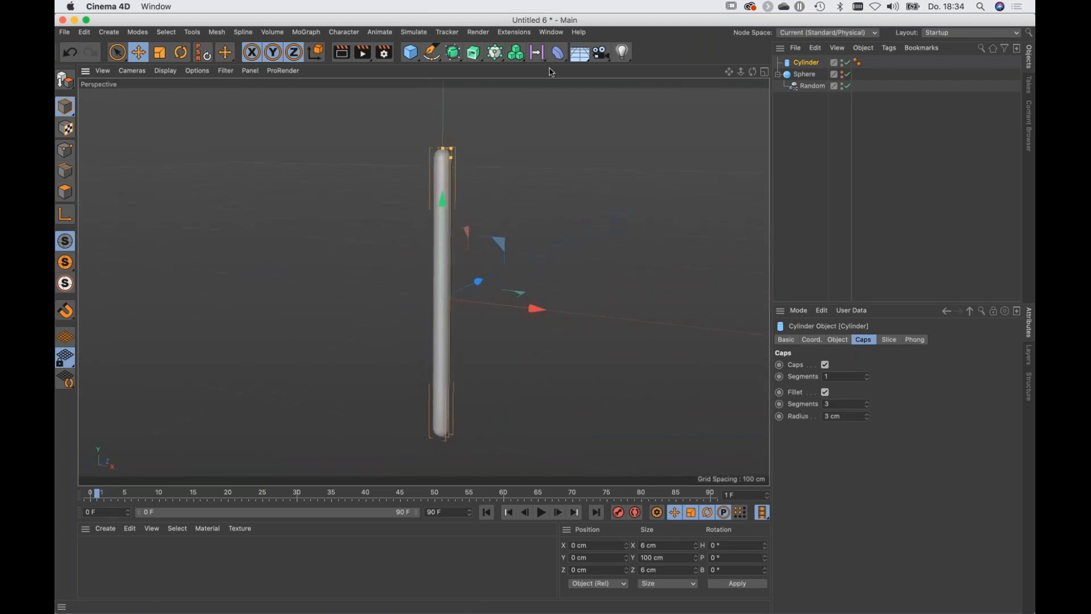
Add a Bulge deformer as a child of the cylinder with -80% strength and hide its cage.
left_click(559, 53)
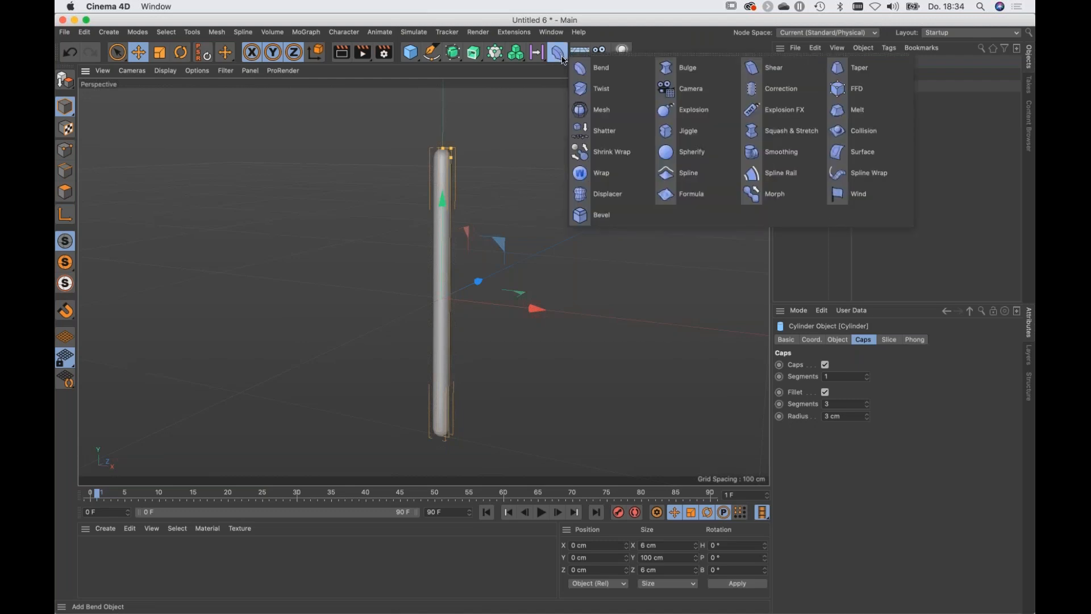
left_click(701, 75, "shift")
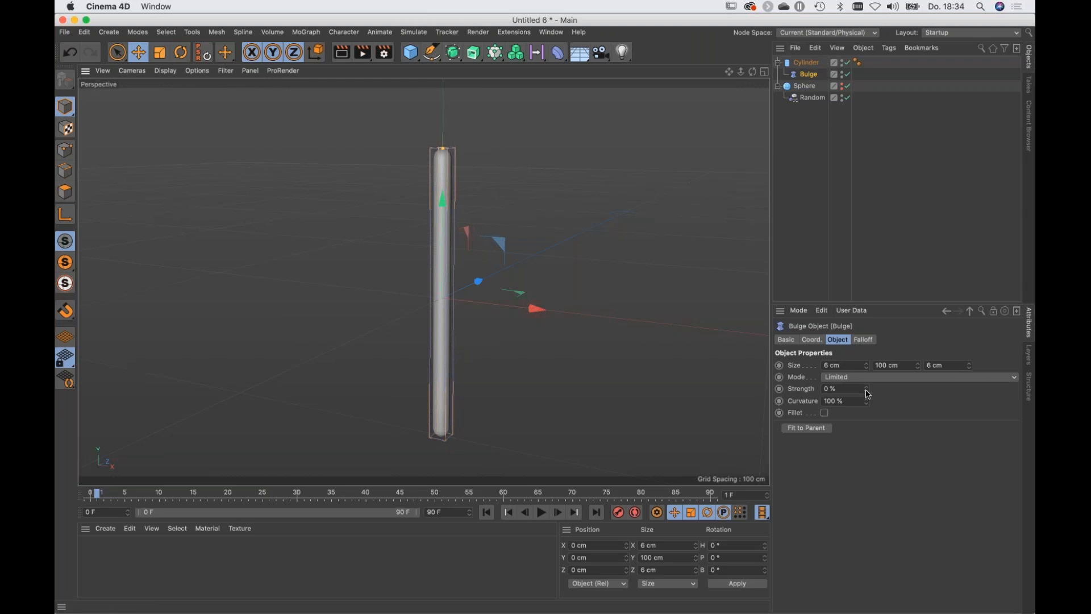
left_click_drag(868, 394, 868, 395)
double_click(829, 391)
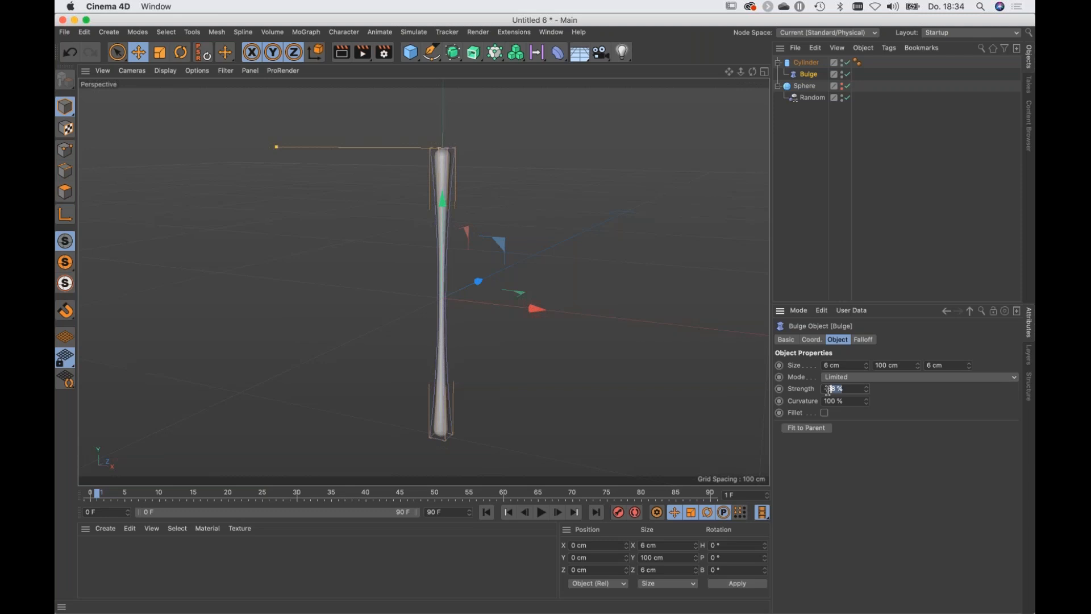
type("-80")
key("Return")
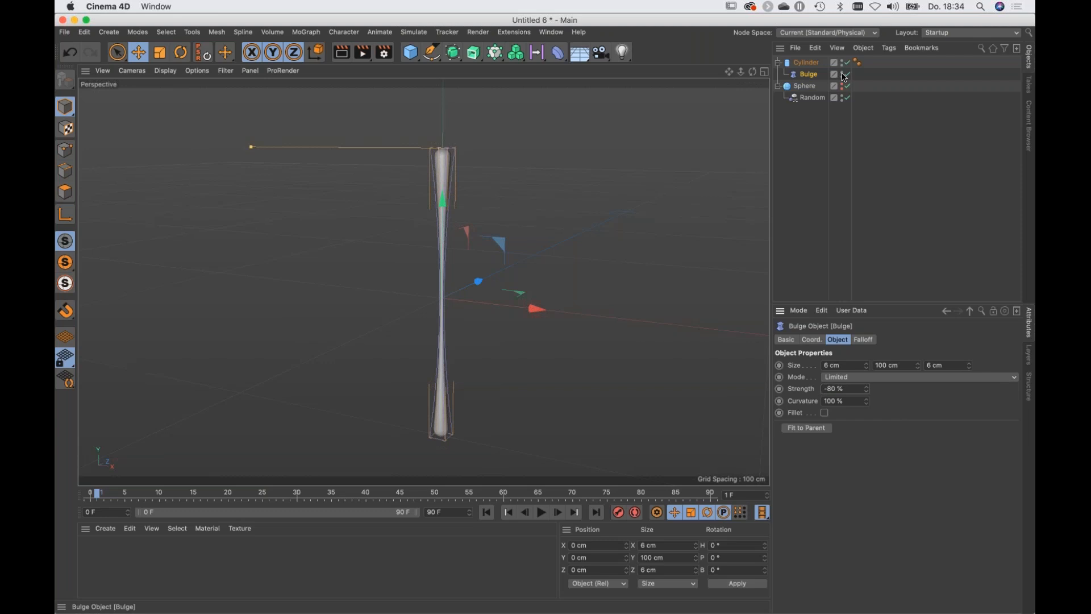
left_click(567, 299)
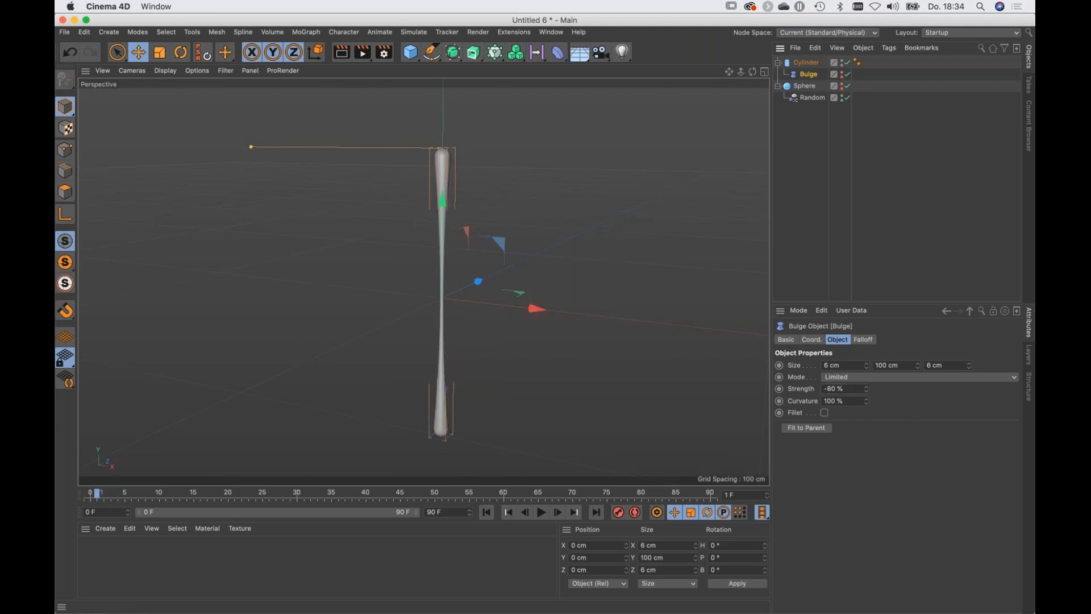
mouse_move(444, 326)
left_mouse_down()
mouse_move(486, 305)
mouse_move(591, 313)
mouse_move(400, 320)
mouse_move(401, 290)
mouse_move(422, 288)
mouse_move(445, 316)
left_mouse_up()
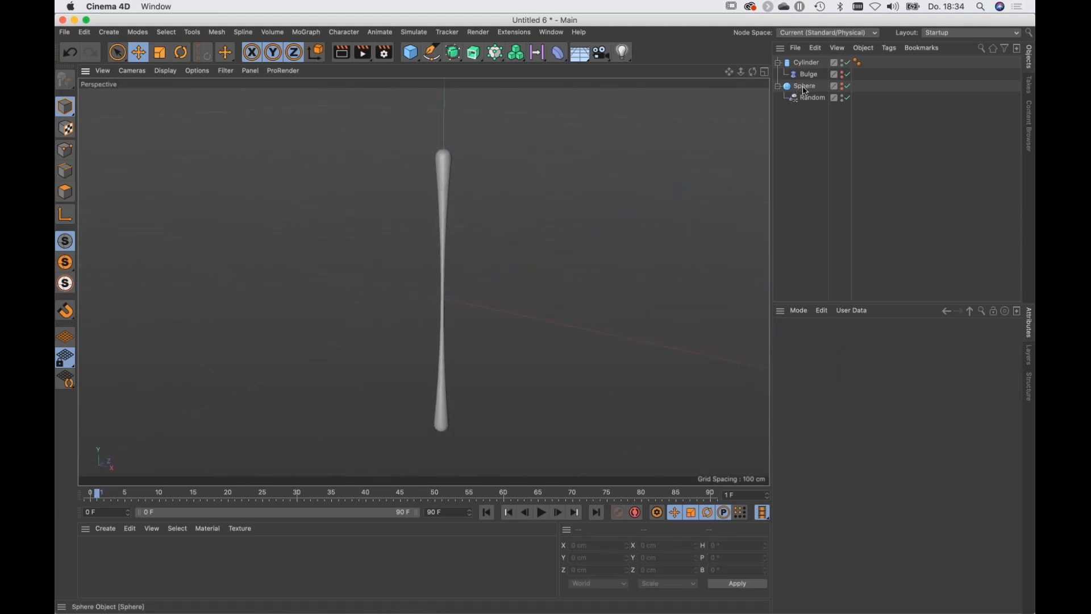
Put the cylinder in a Cloner set to Object mode, with the Sphere as its target object.
left_click(806, 63)
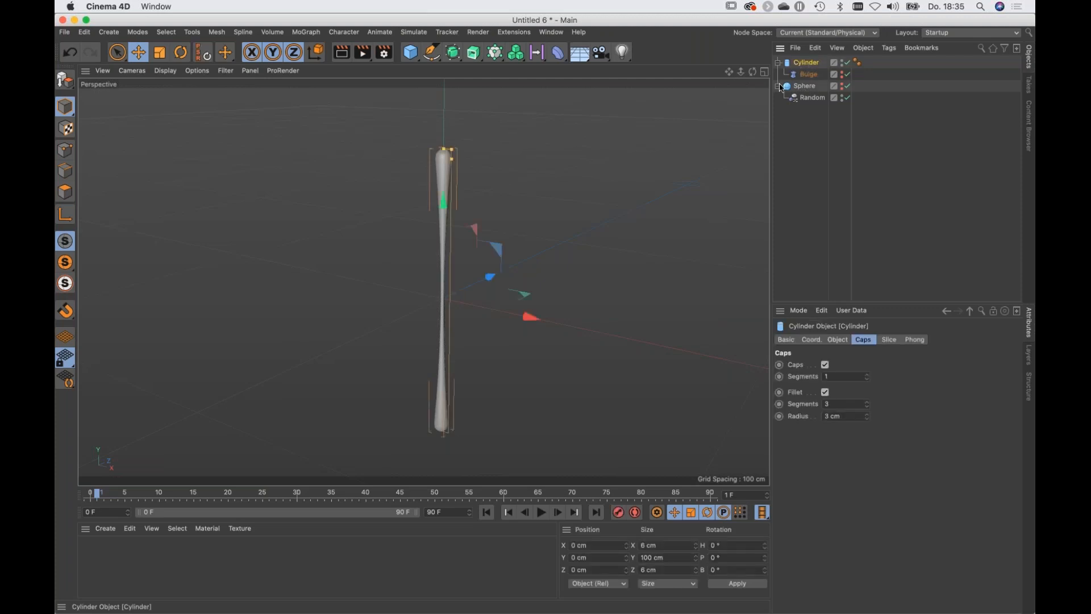
left_click(496, 56, "alt")
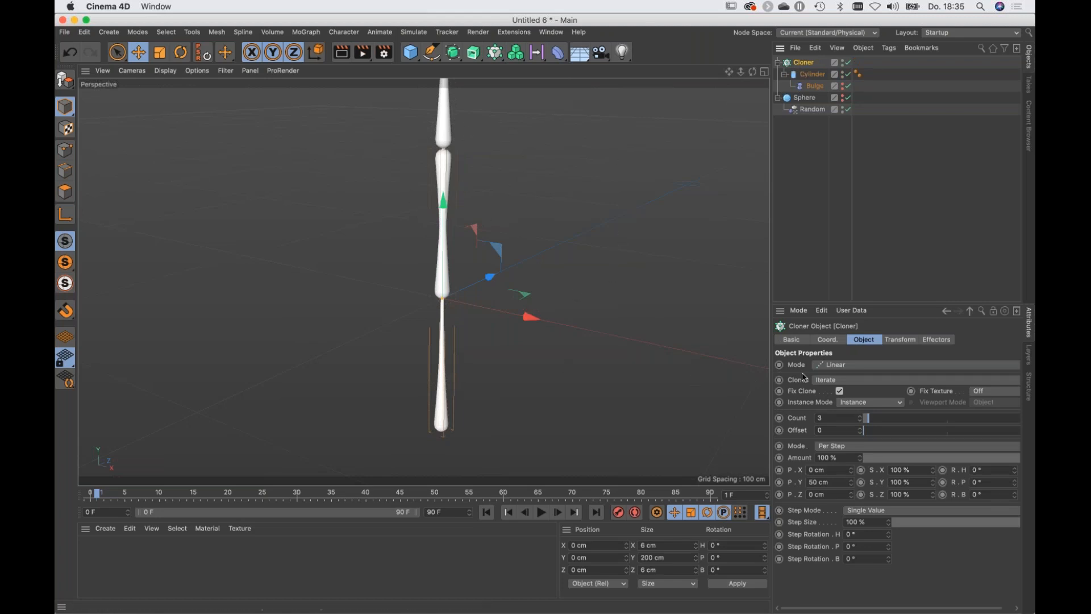
left_click(831, 368)
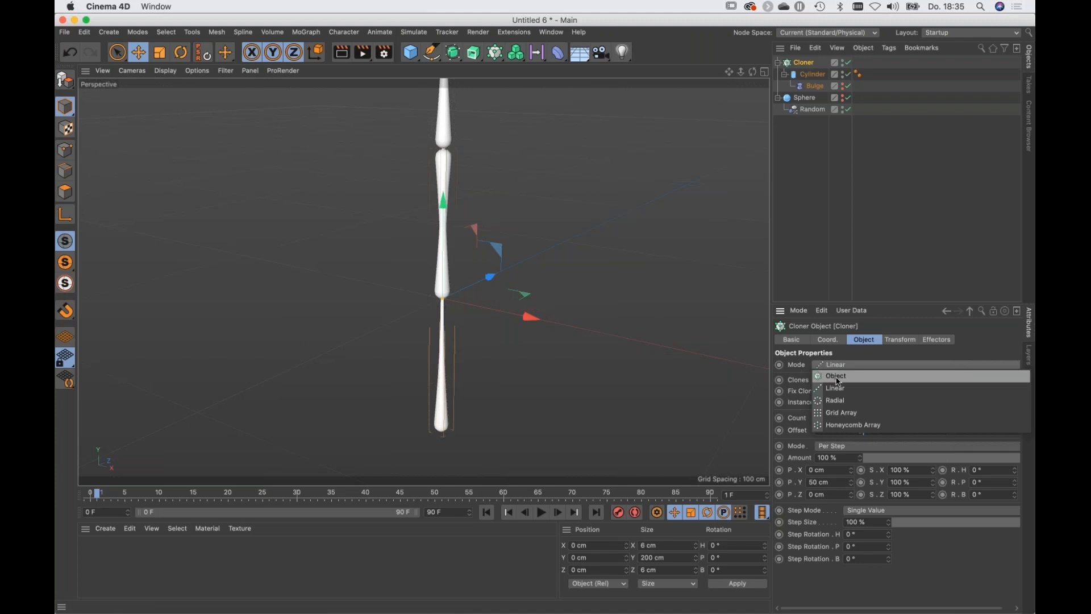
left_click(838, 378)
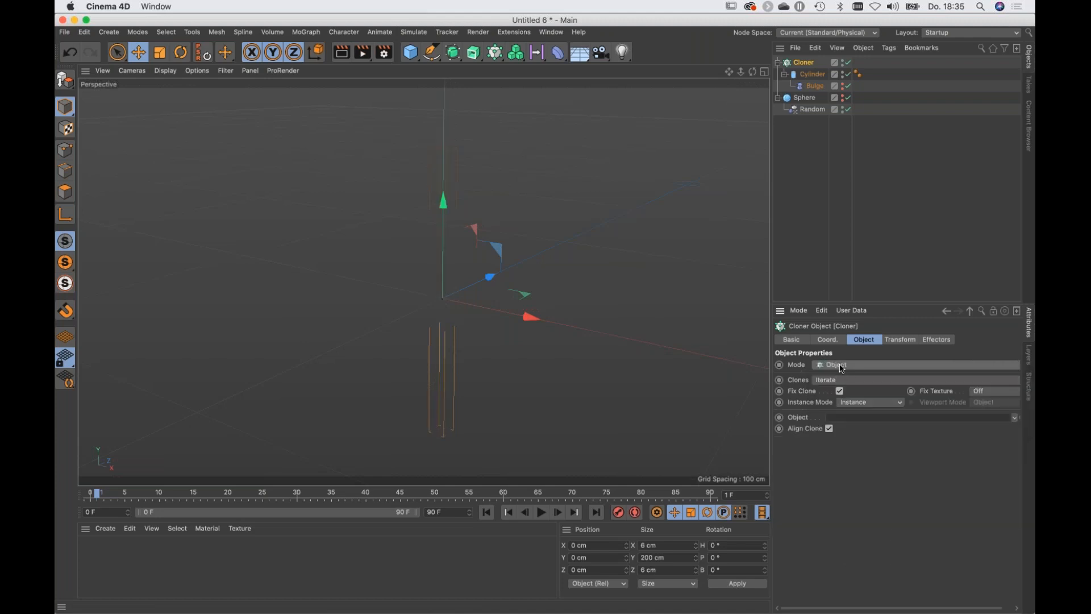
left_click_drag(802, 102, 842, 419)
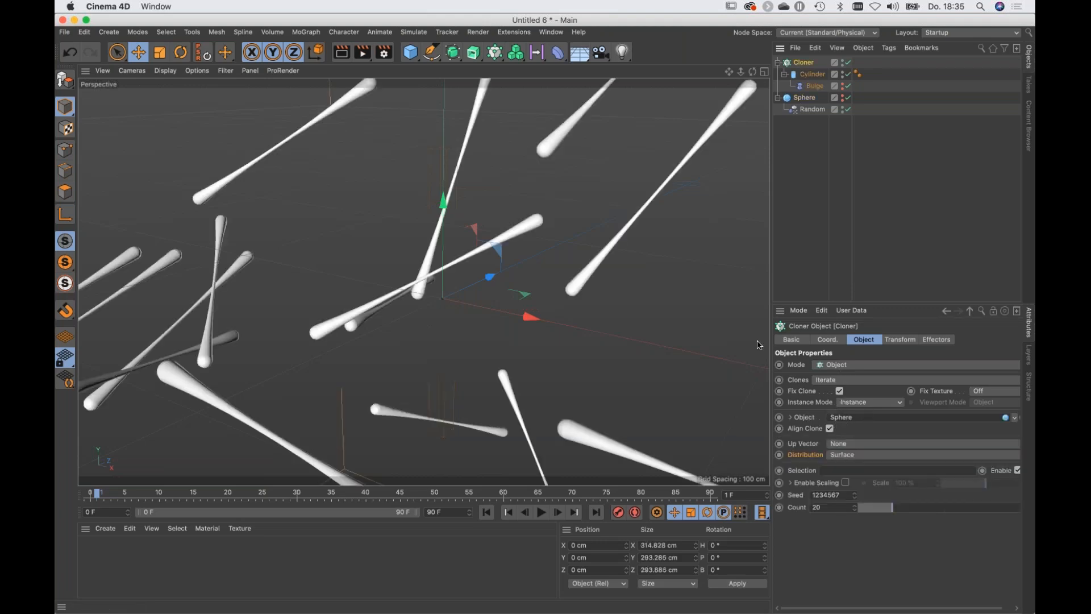
scroll(536, 305, "down", 5)
left_click_drag(530, 310, 515, 254)
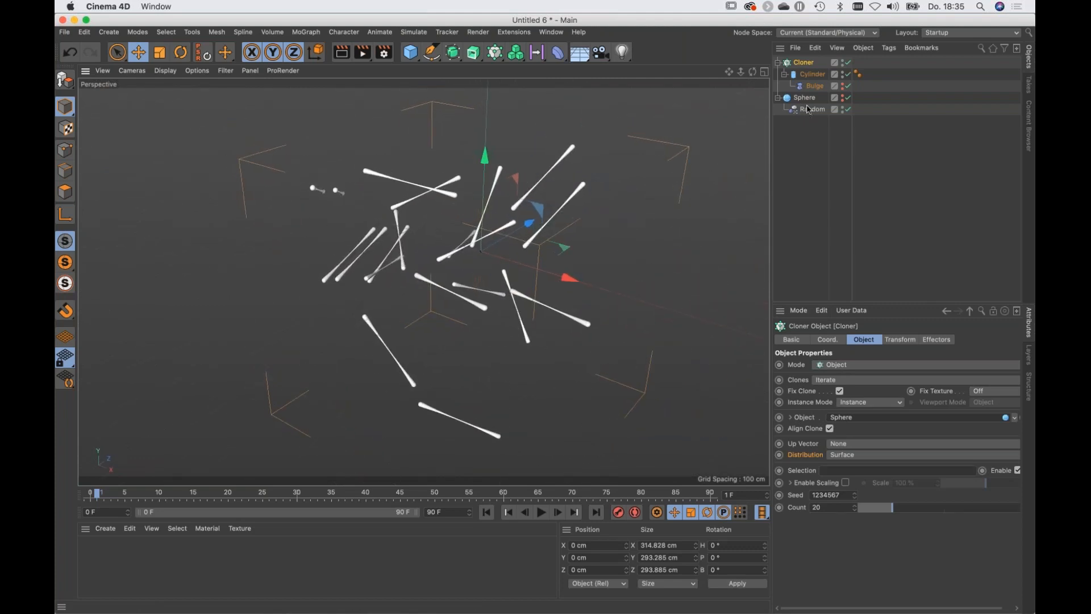
Show the sphere again and set the Cloner's distribution to Edge.
left_click(843, 97)
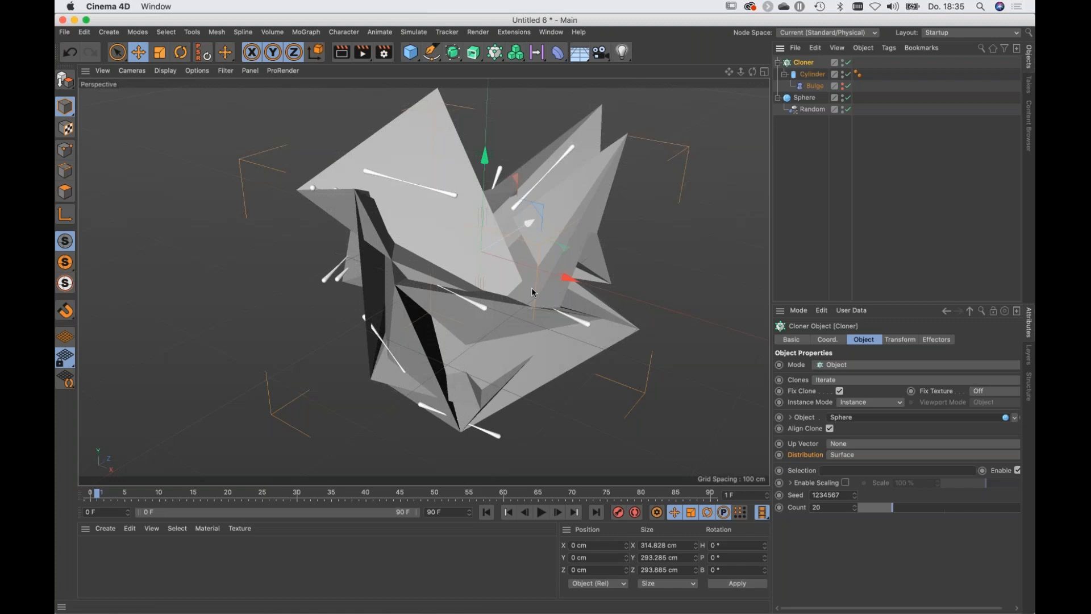
left_click_drag(532, 293, 532, 268)
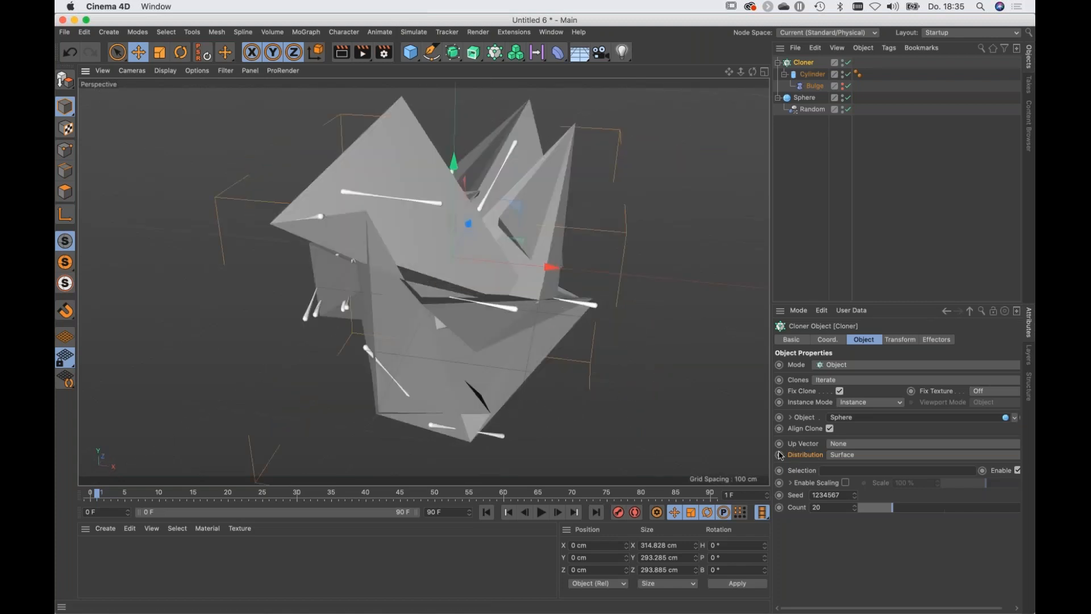
left_click(845, 456)
left_click(839, 478)
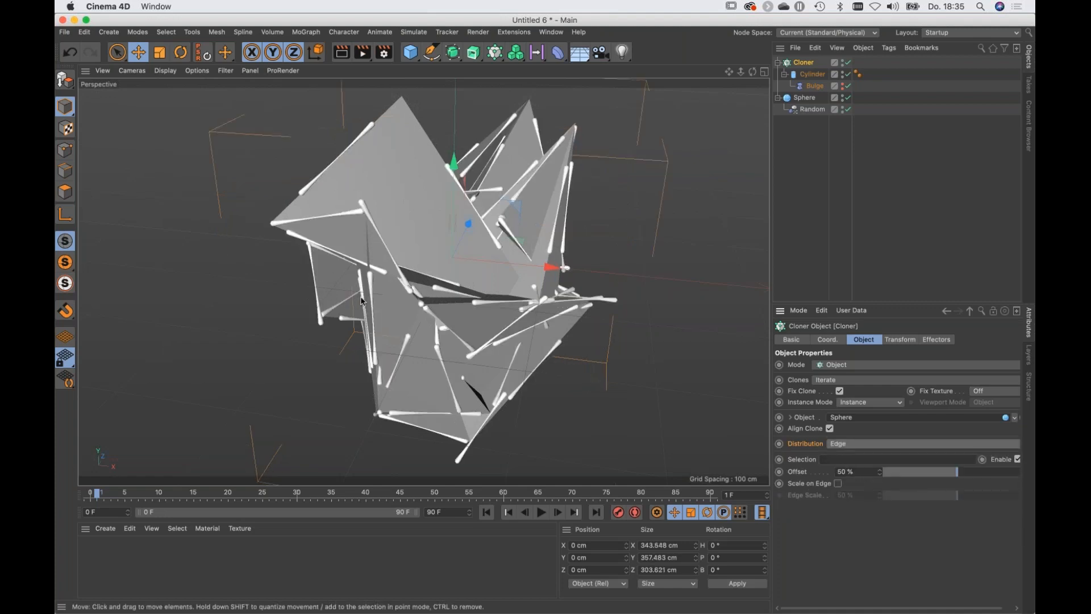
Enable Scale on Edge for the Cloner and set Edge Scale to 100%.
mouse_move(374, 288)
left_mouse_down("alt")
mouse_move(394, 290)
mouse_move(347, 281)
mouse_move(467, 199)
mouse_move(479, 206)
mouse_move(380, 190)
left_mouse_up("alt")
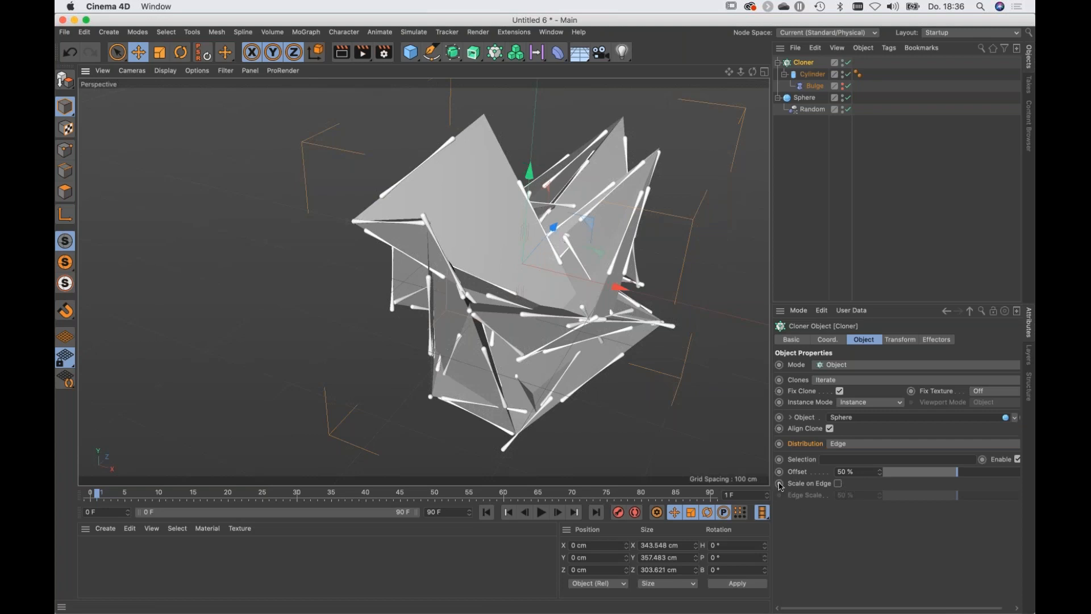
left_click(839, 485)
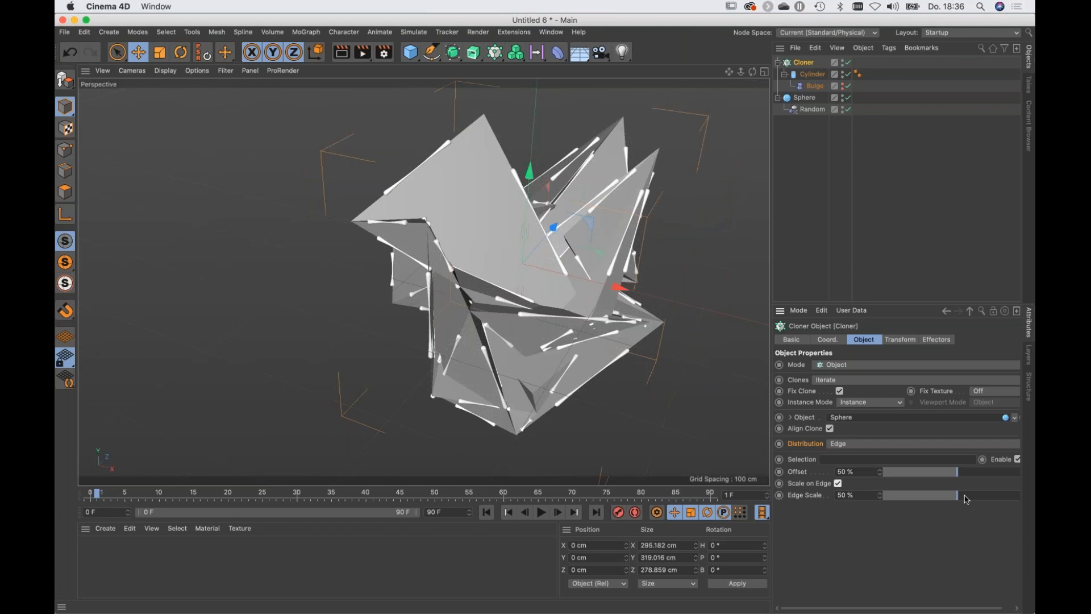
left_click_drag(966, 500, 1029, 495)
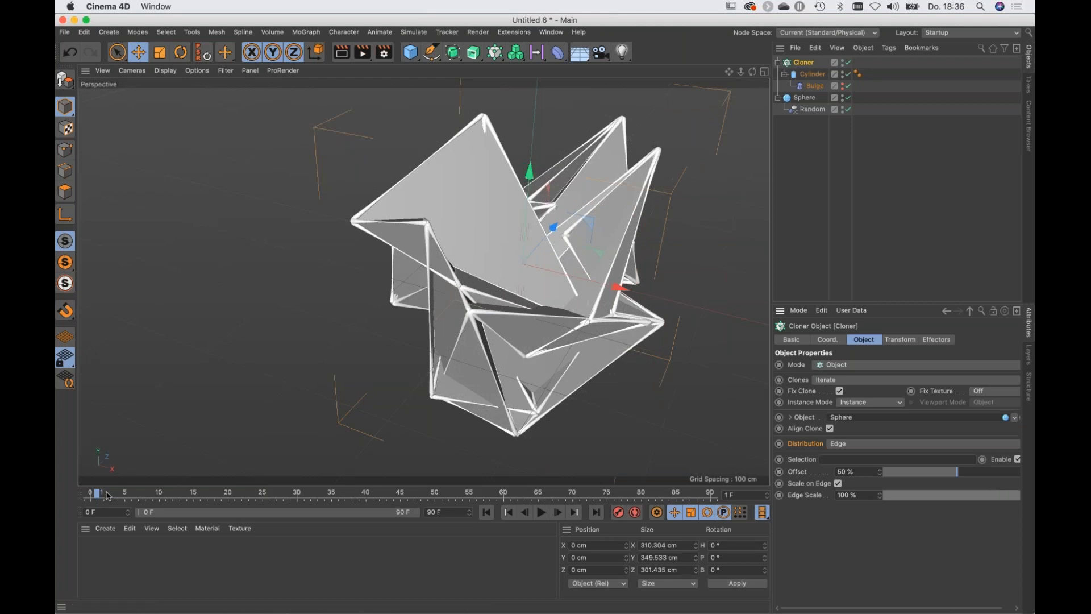
Scrub the timeline to frame 6 and examine how the clones line up with the sphere's corners.
left_click_drag(106, 496, 131, 495)
left_click_drag(398, 232, 504, 195)
left_click_drag(414, 251, 325, 234)
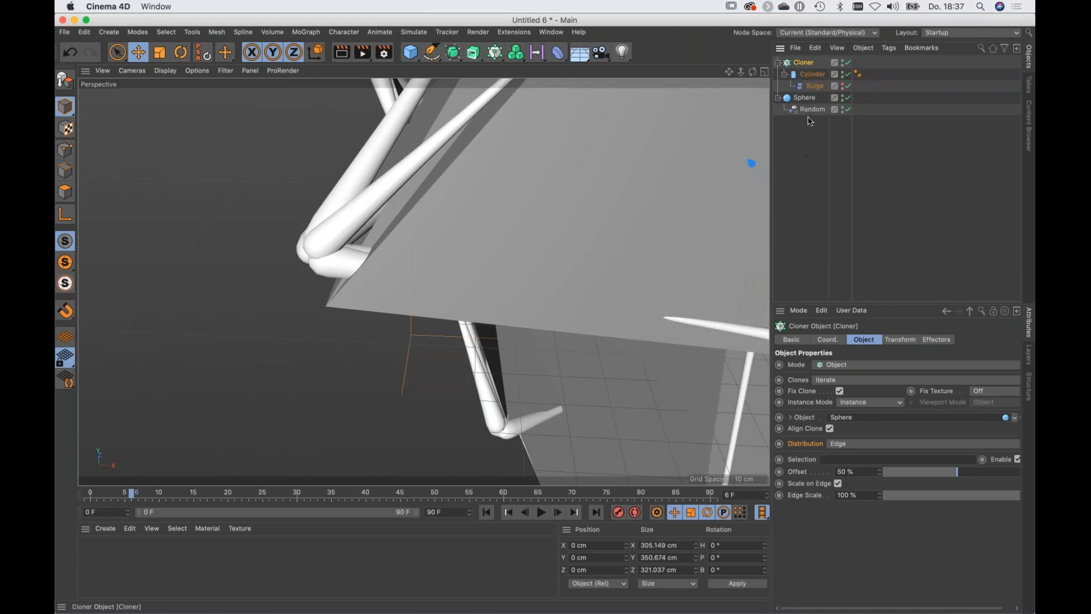
Move the Sphere above the Cloner in the object hierarchy and check the clone alignment at frame 30.
left_click_drag(804, 97, 802, 58)
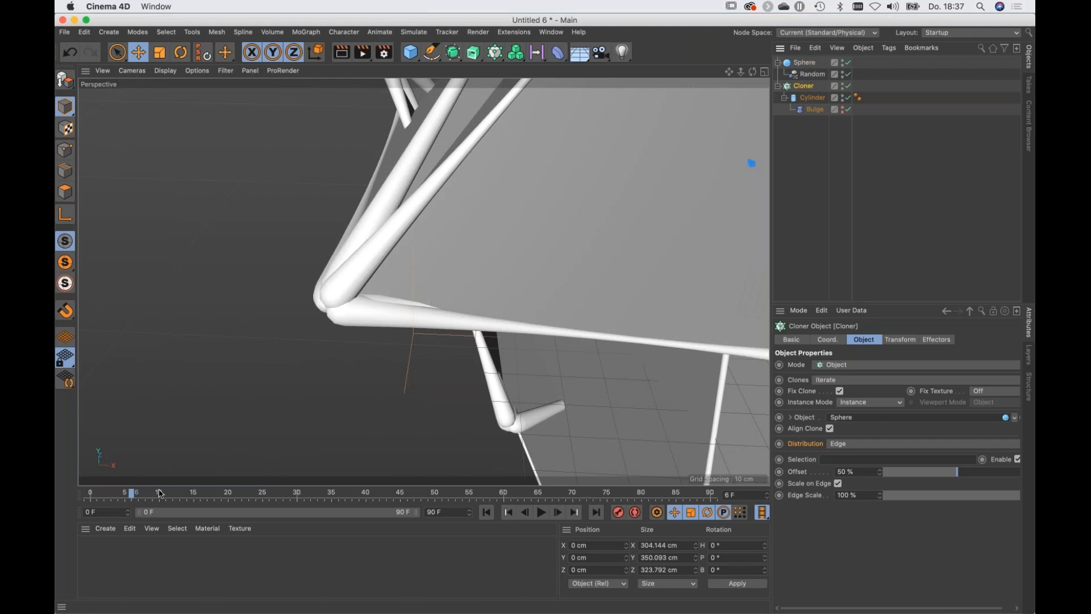
left_click_drag(161, 493, 299, 482)
left_click_drag(424, 282, 380, 256)
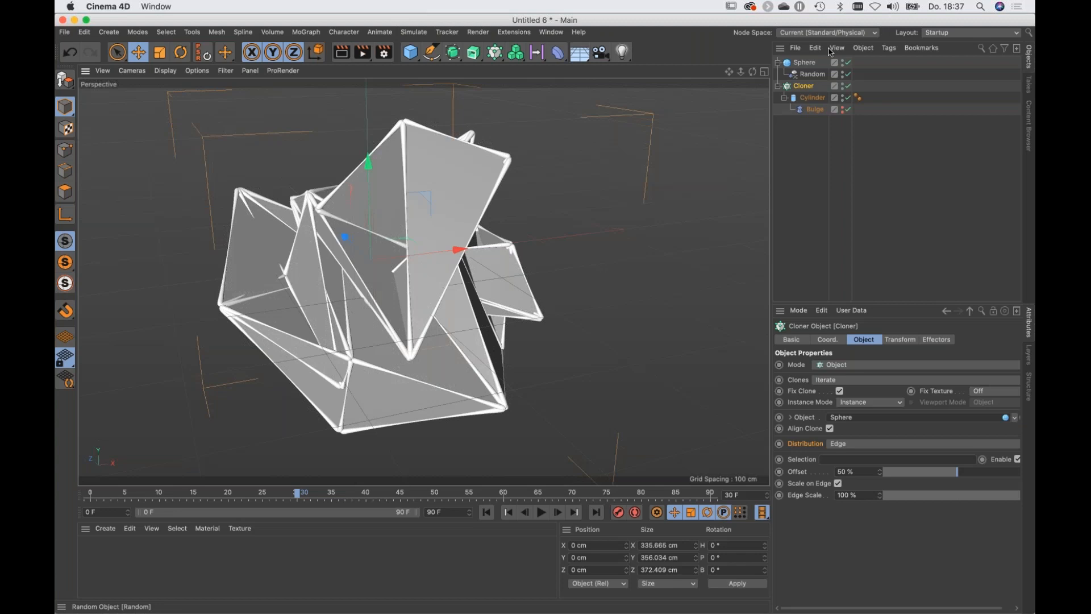
Hide the sphere and inspect the remaining line structure from different angles.
left_click(806, 63)
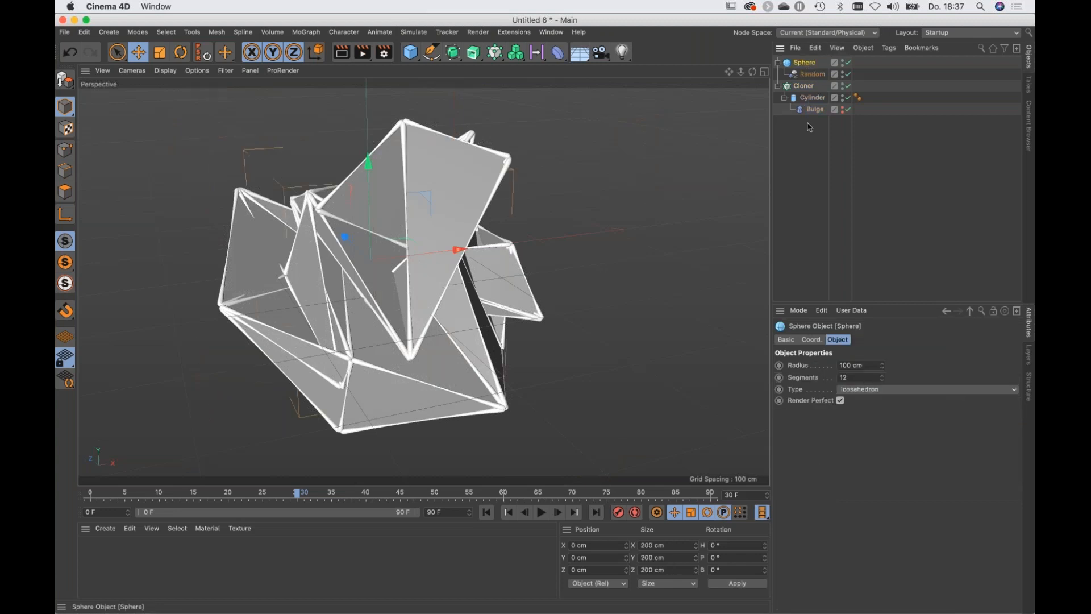
mouse_move(405, 324)
left_mouse_down()
mouse_move(346, 324)
mouse_move(413, 313)
left_mouse_up()
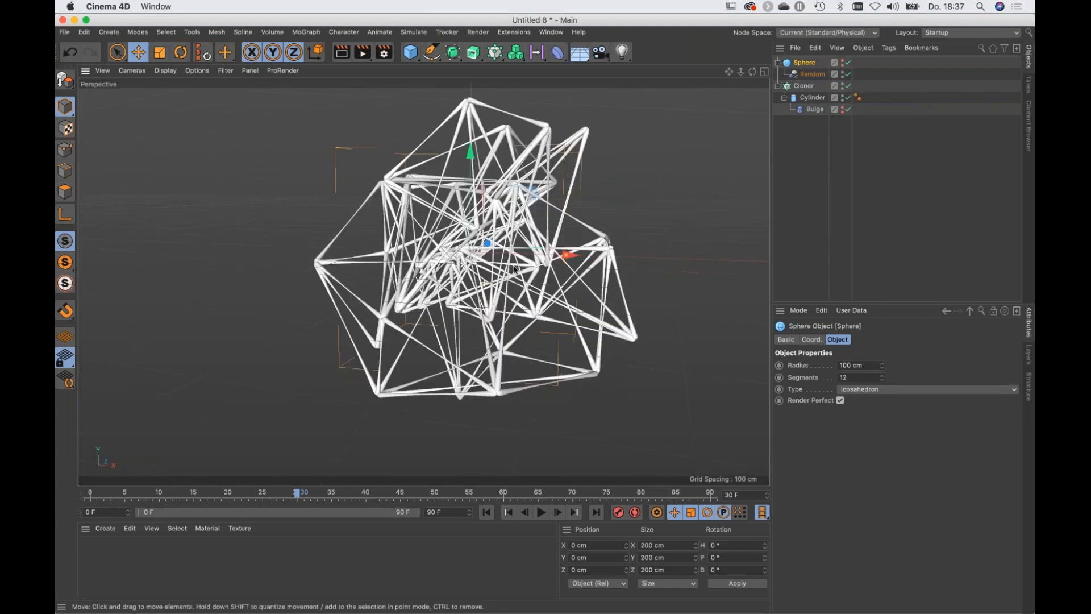
mouse_move(437, 279)
left_mouse_down()
mouse_move(473, 273)
mouse_move(446, 272)
left_mouse_up()
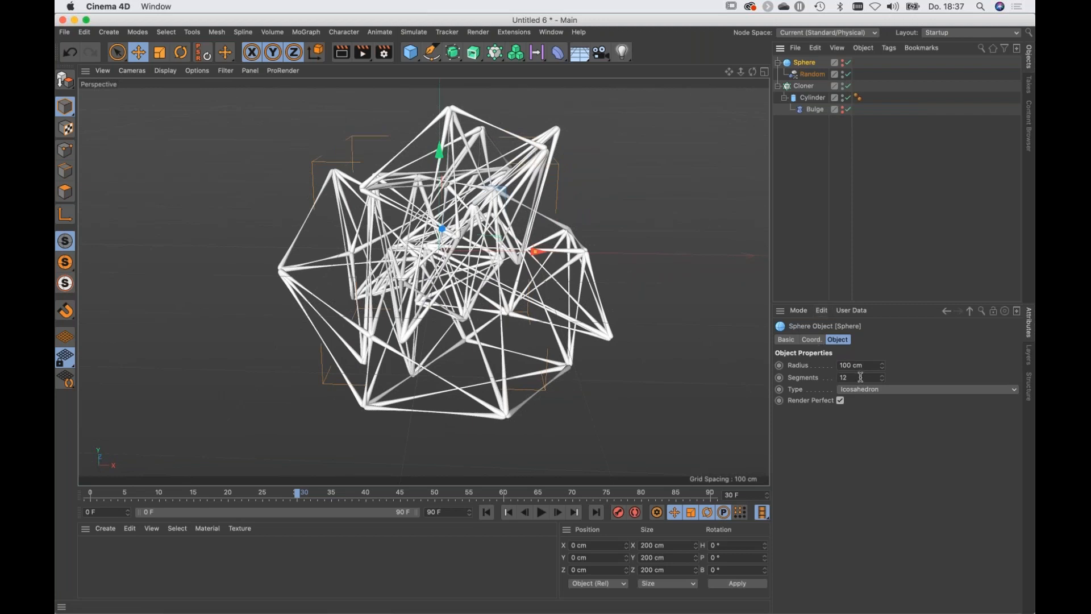
Try 24 segments on the icosahedron Sphere and play the animation to preview the denser structure.
left_click(835, 377)
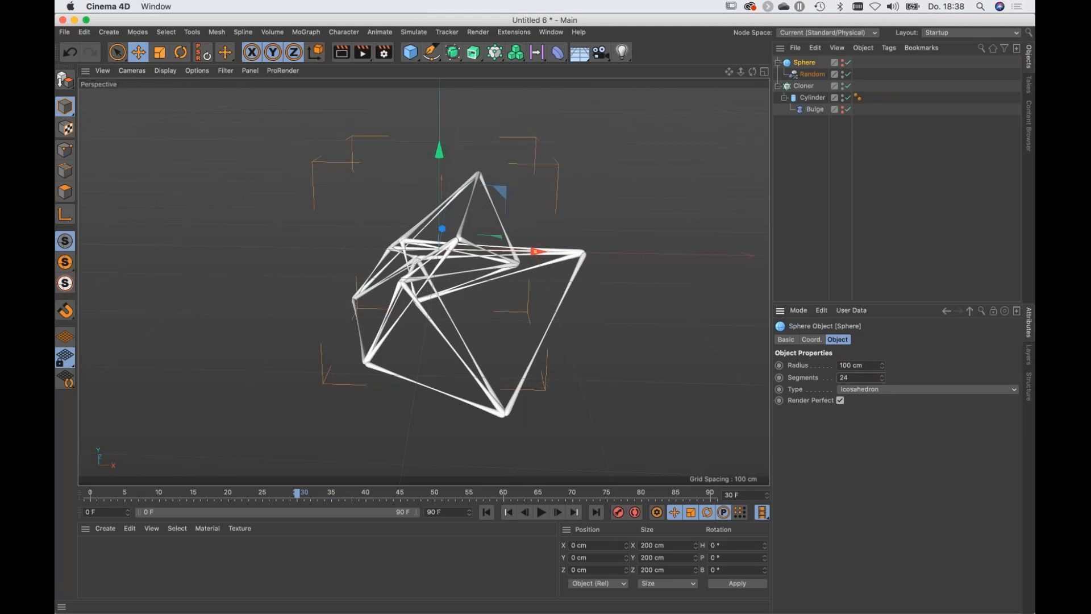
left_click(542, 512)
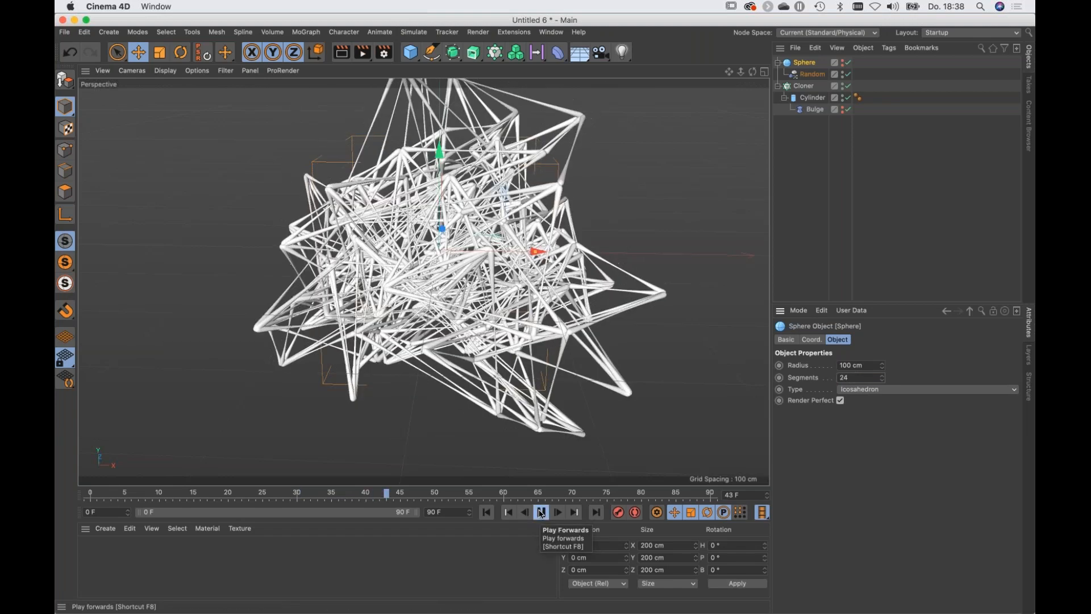
left_click(541, 513)
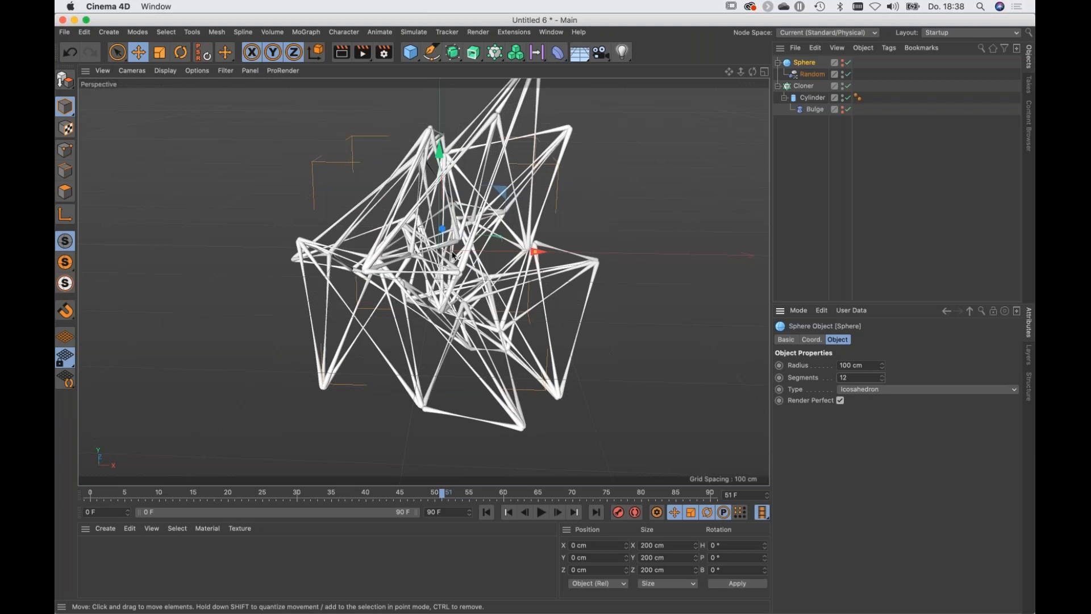
Add a new sphere primitive with a radius of 3 cm.
scroll(453, 252, "down", 3)
scroll(454, 252, "up", 1)
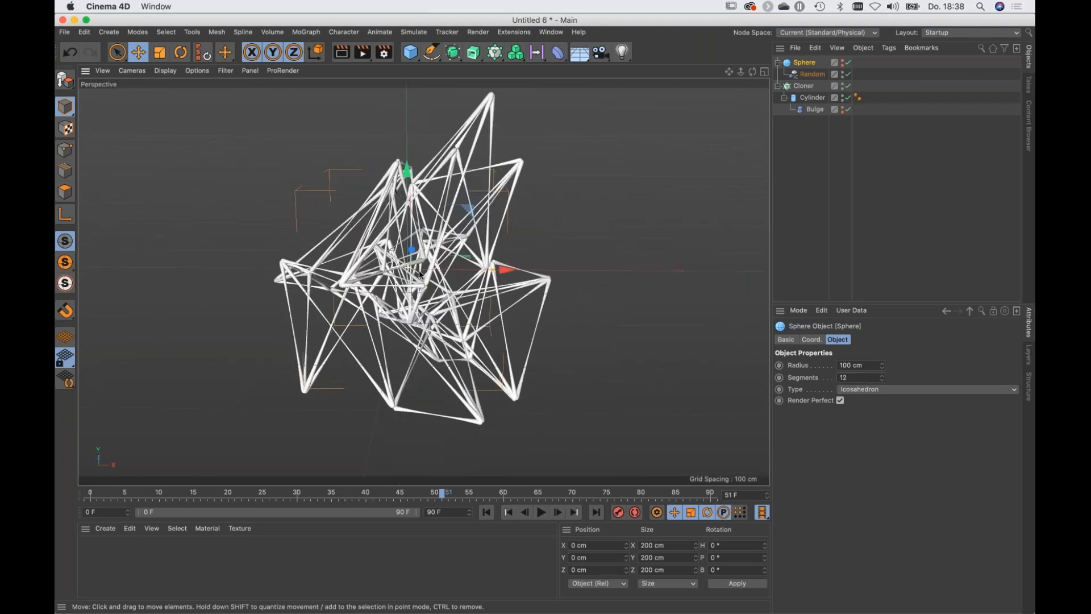
left_click(410, 52)
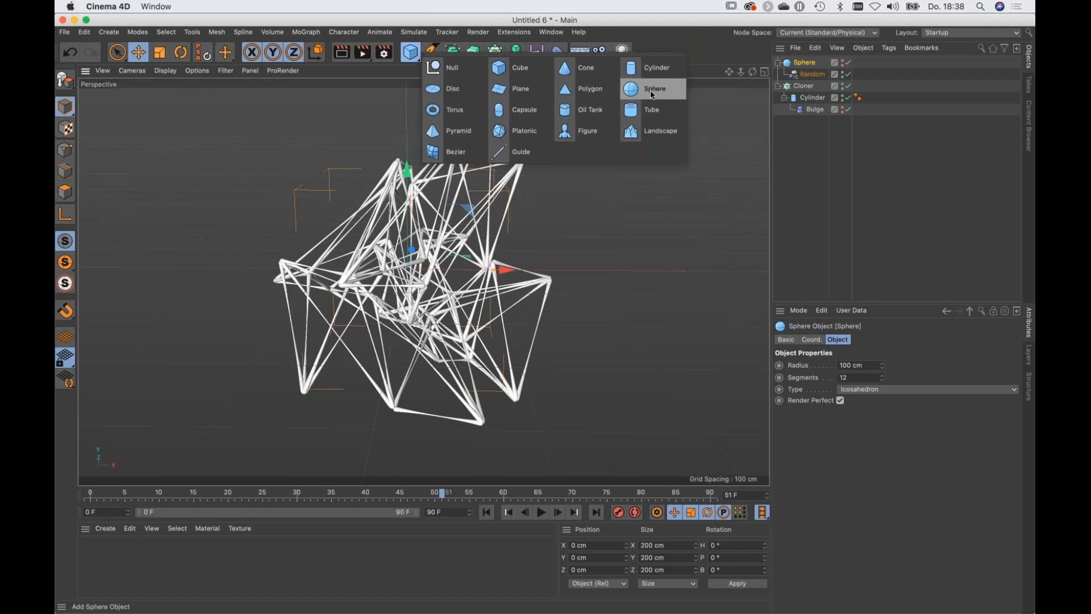
left_click(653, 94)
left_click(847, 365)
type("3")
key("Return")
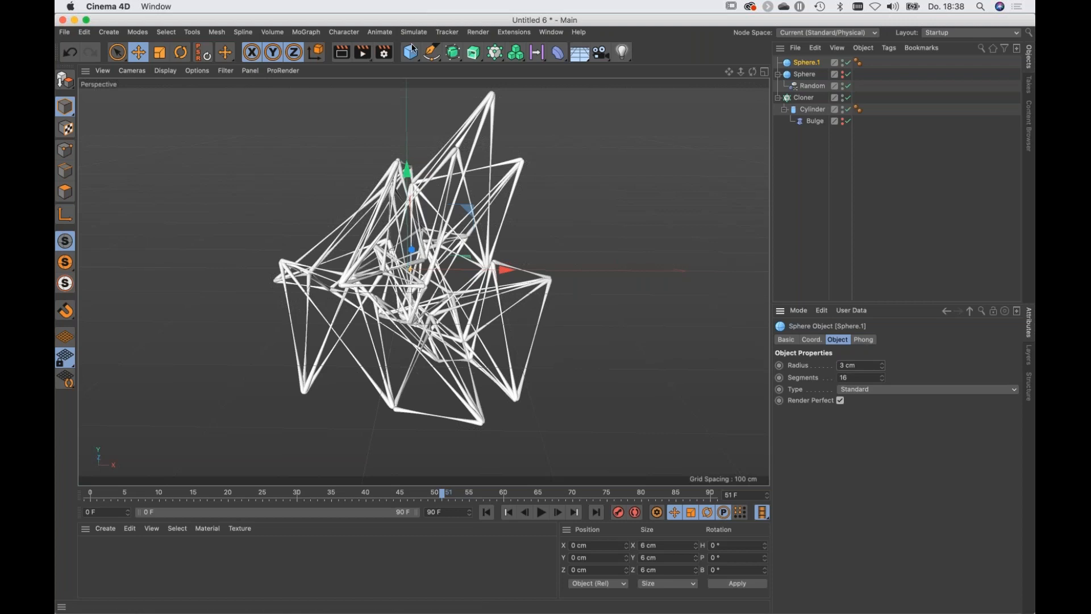
Clone the small sphere onto the icosahedron Sphere's vertices with a Cloner in Object mode, and move that cloner below the existing objects.
left_click(495, 53, "alt")
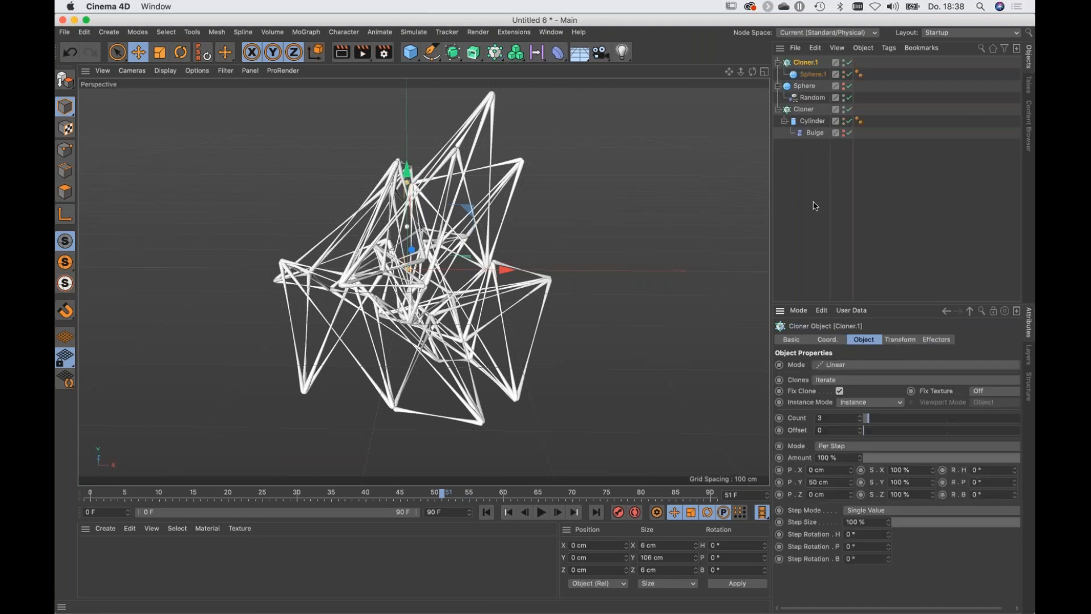
left_click(831, 367)
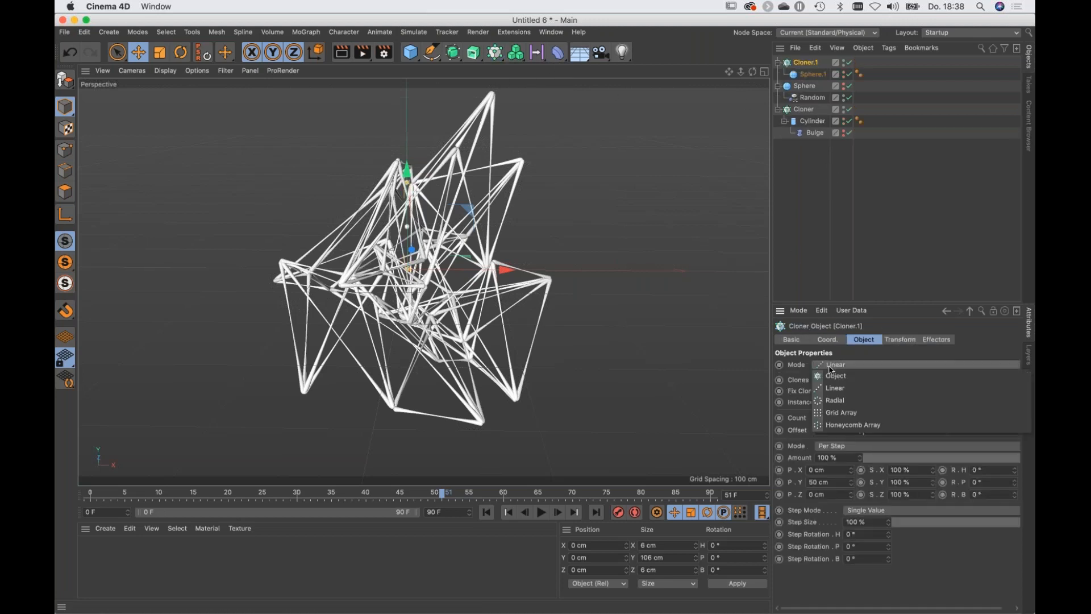
left_click(834, 378)
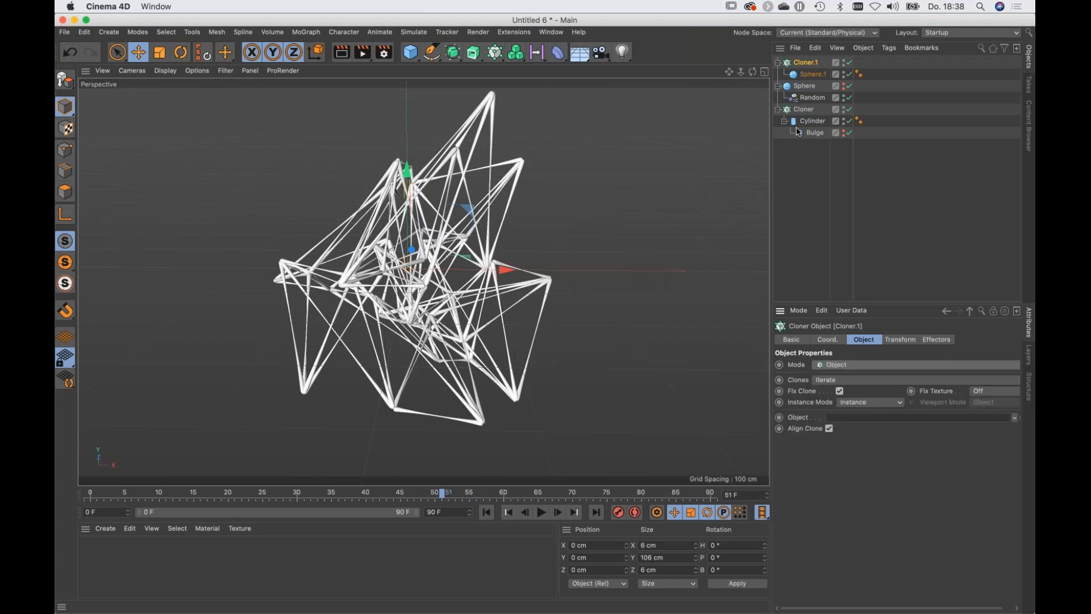
left_click_drag(803, 87, 847, 420)
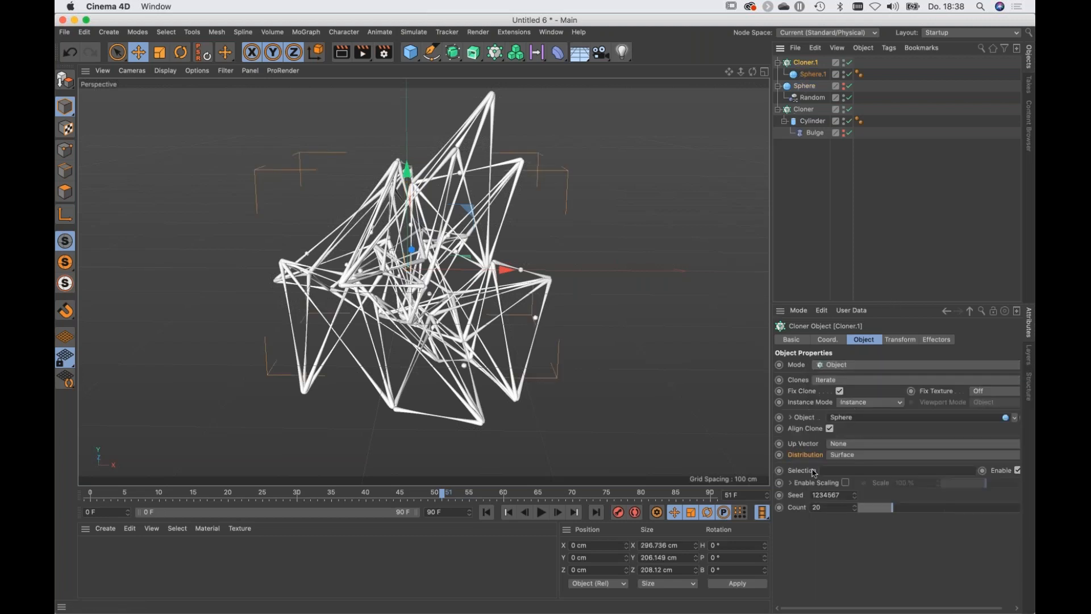
left_click(844, 455)
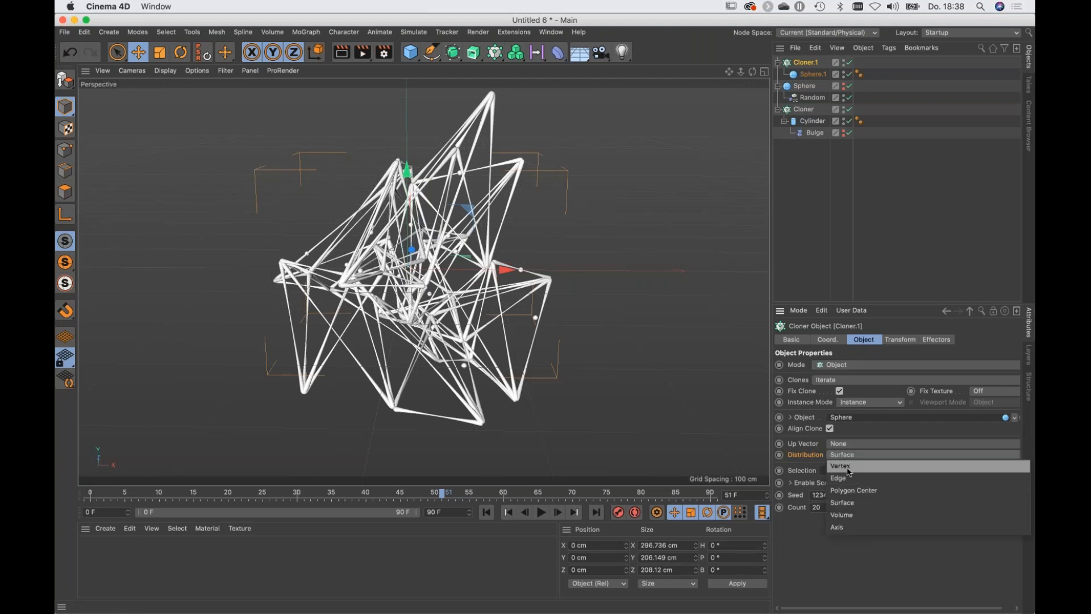
left_click(841, 466)
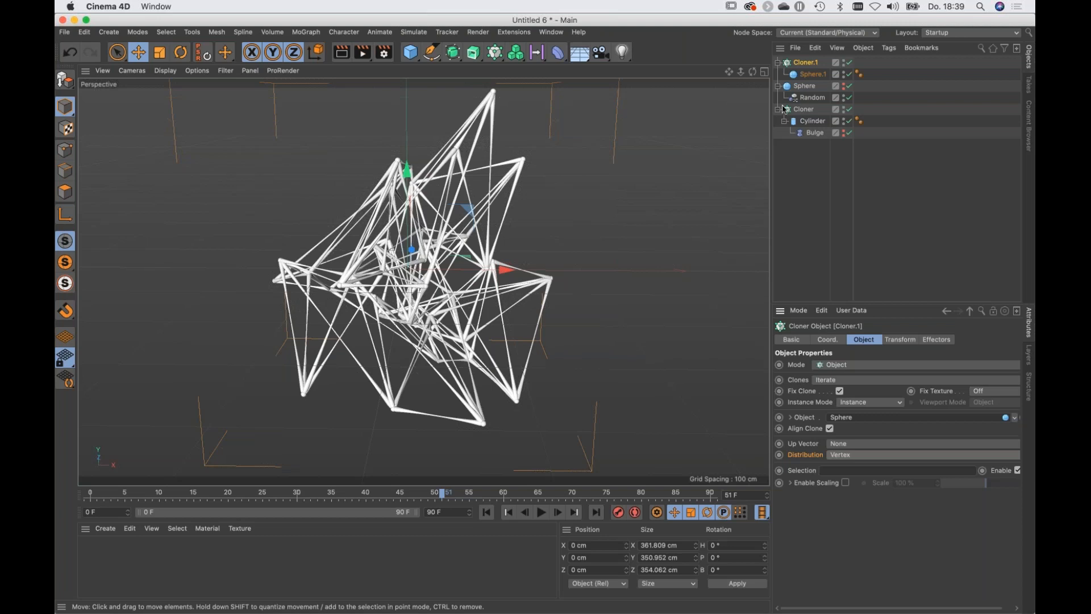
left_click_drag(802, 66, 814, 169)
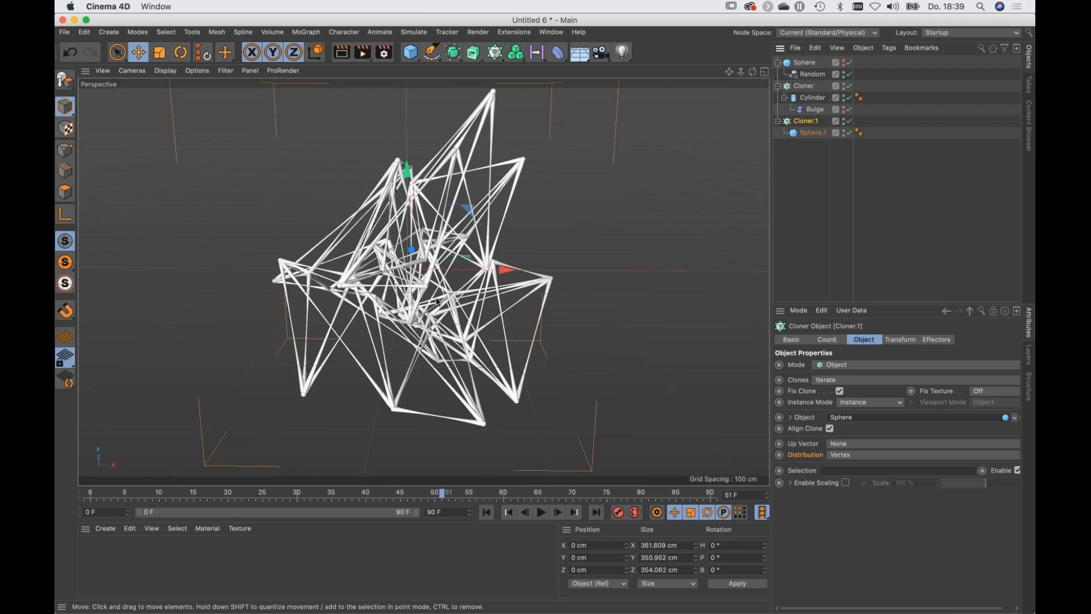
left_click_drag(438, 302, 465, 312)
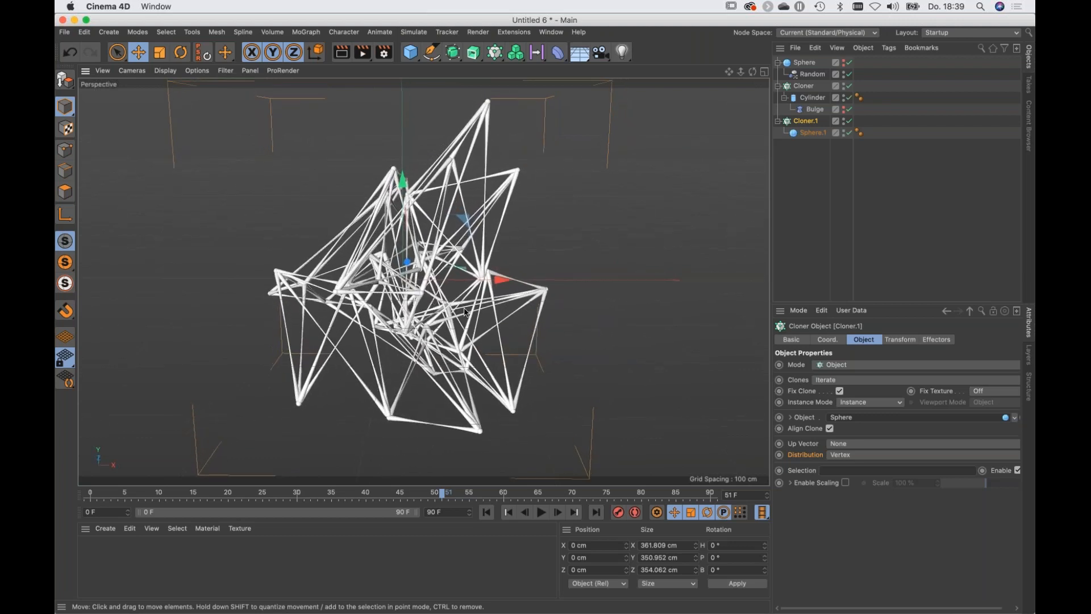
Create a new material with Color and Reflectance switched off and Transparency switched on.
left_click(793, 200)
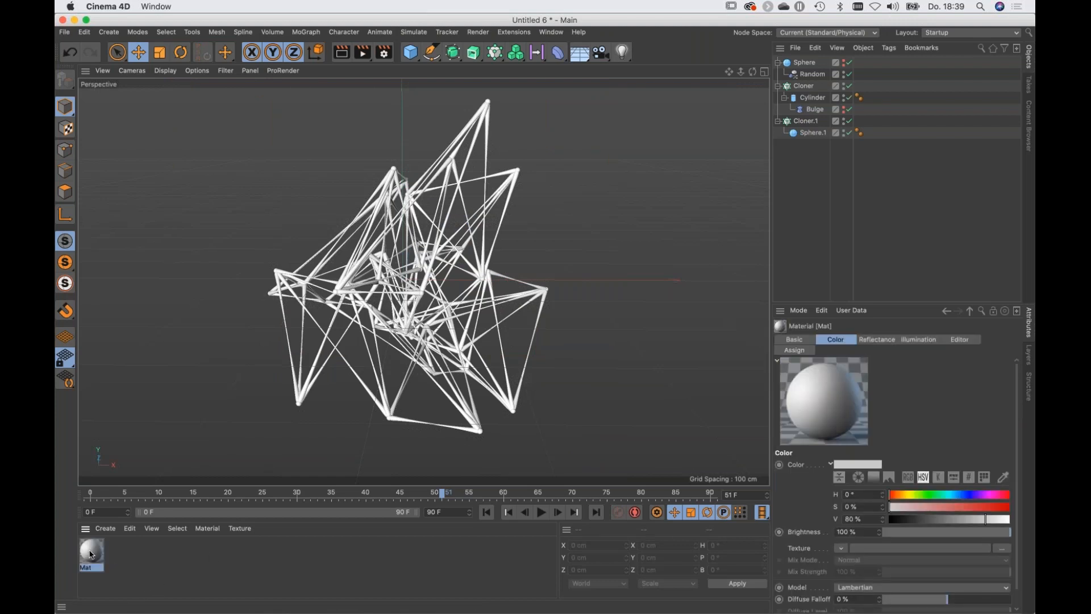
double_click(92, 554)
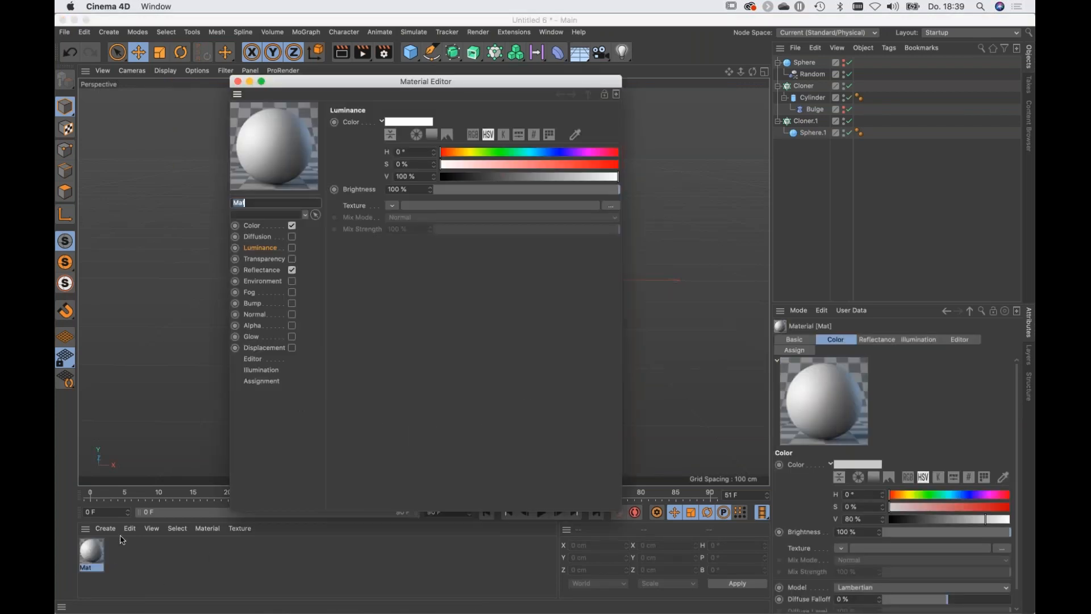
left_click(292, 227)
left_click(292, 270)
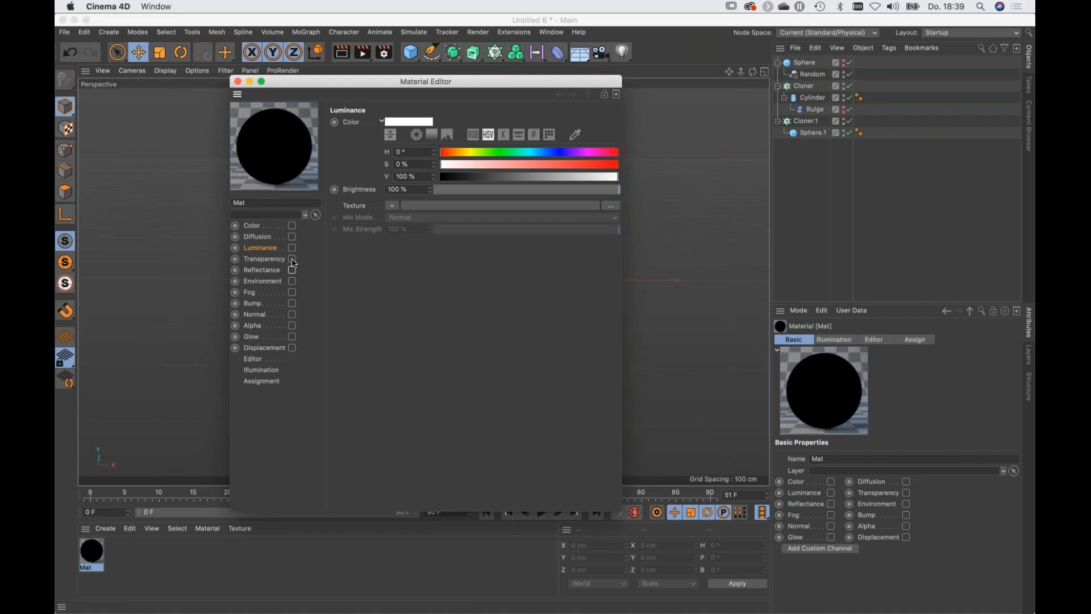
left_click(293, 260)
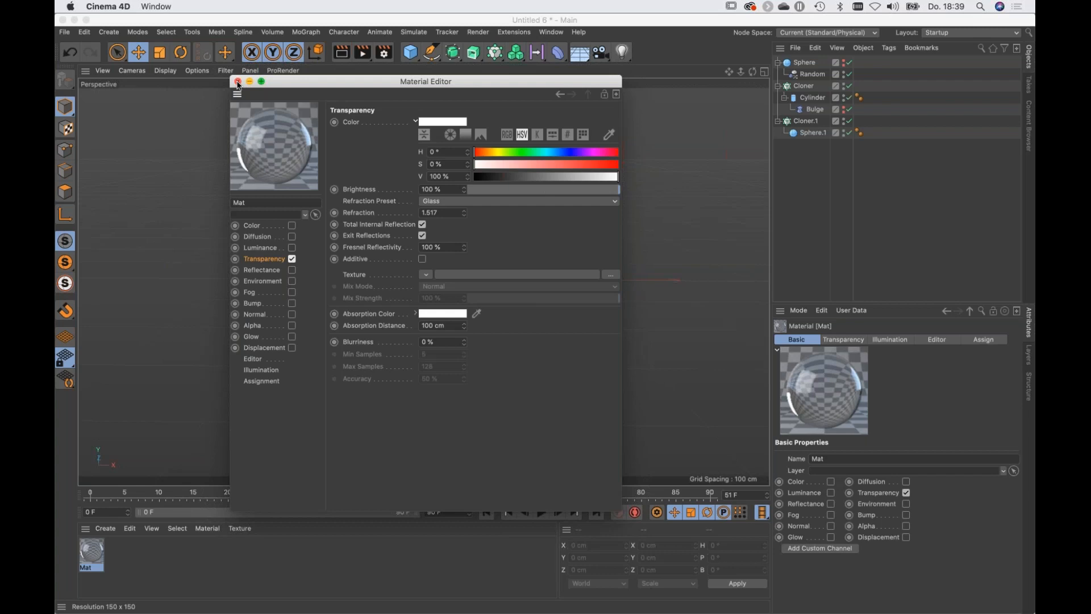
Rename the transparent material as Glass and close its editor.
double_click(240, 203)
type("Glass")
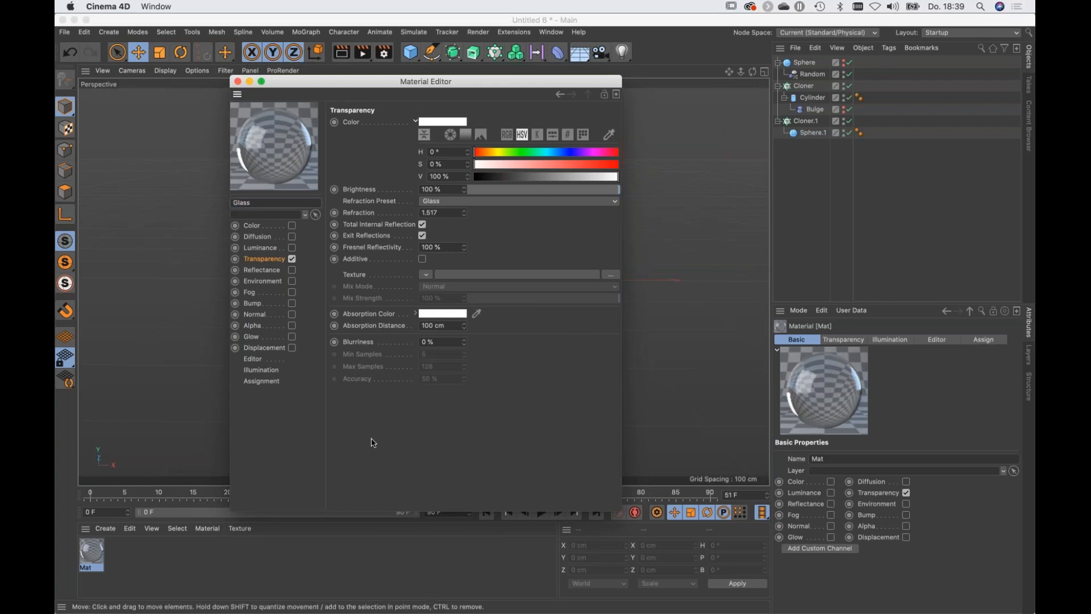
key("Return")
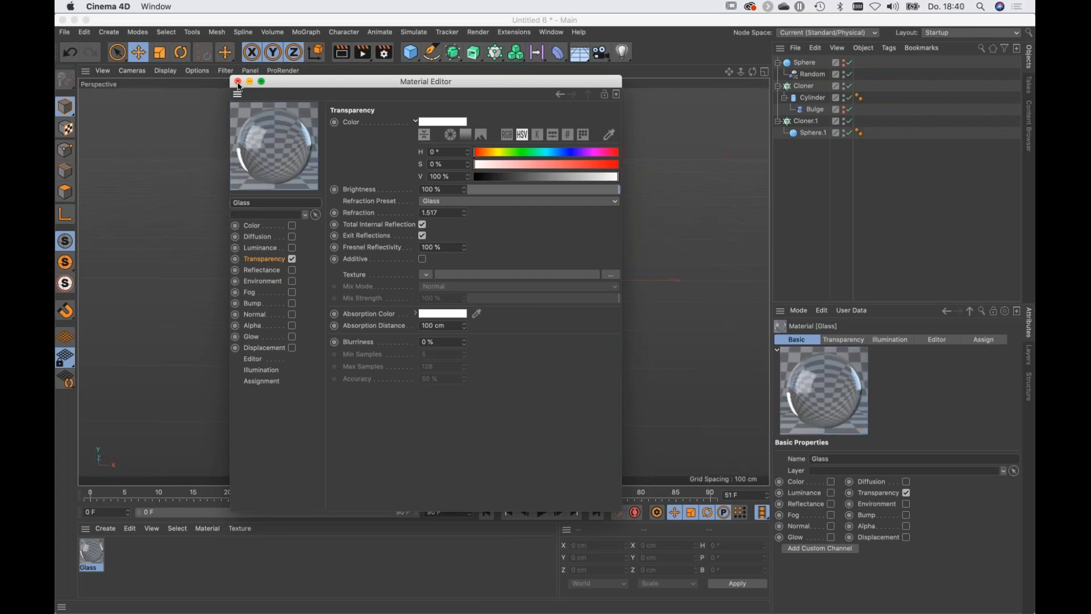
left_click(238, 82)
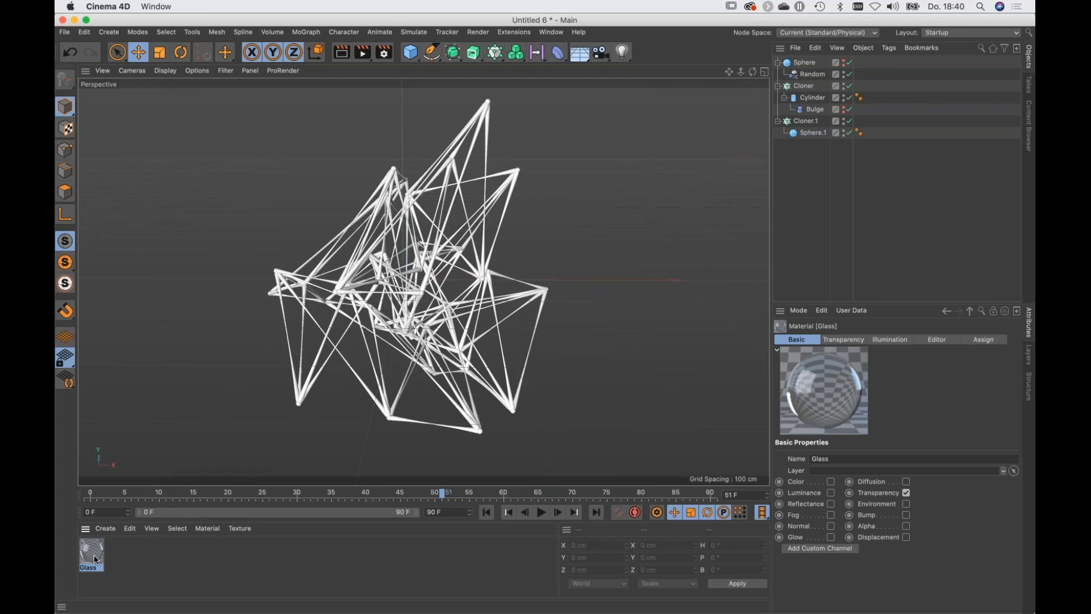
Apply the Glass material to both cloners and render the active view.
left_click_drag(879, 108, 859, 121)
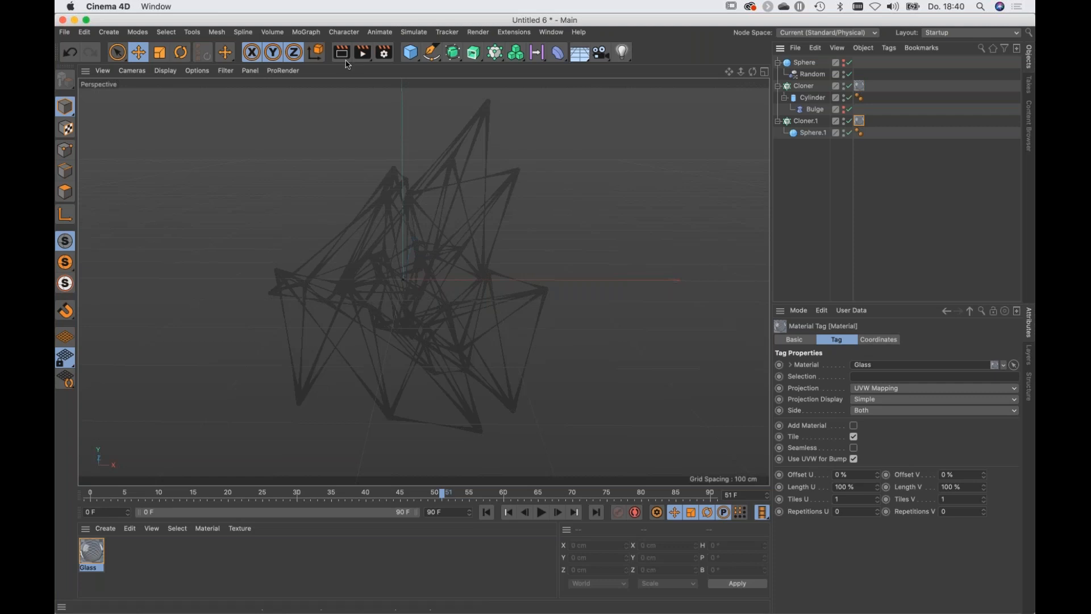
key("super+r")
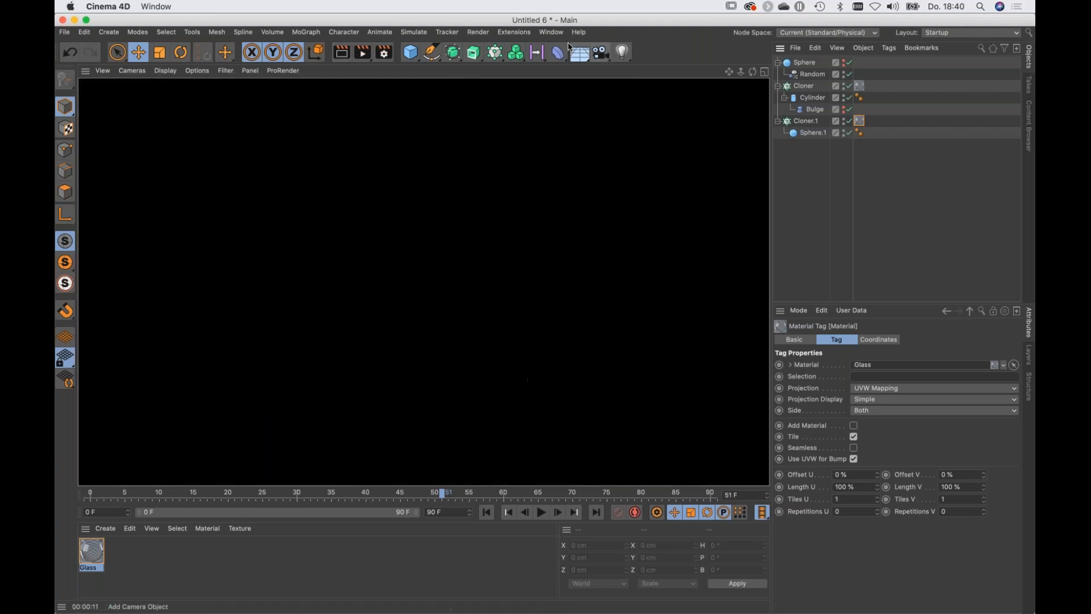
Add a Background object to the scene and render the view with it.
left_click(587, 54)
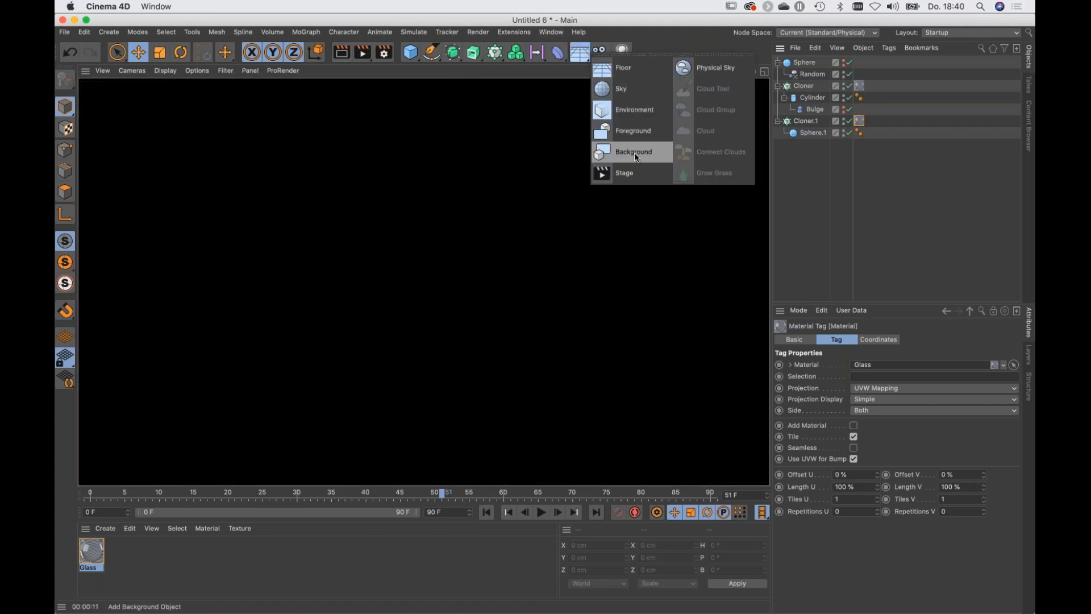
left_click(633, 152)
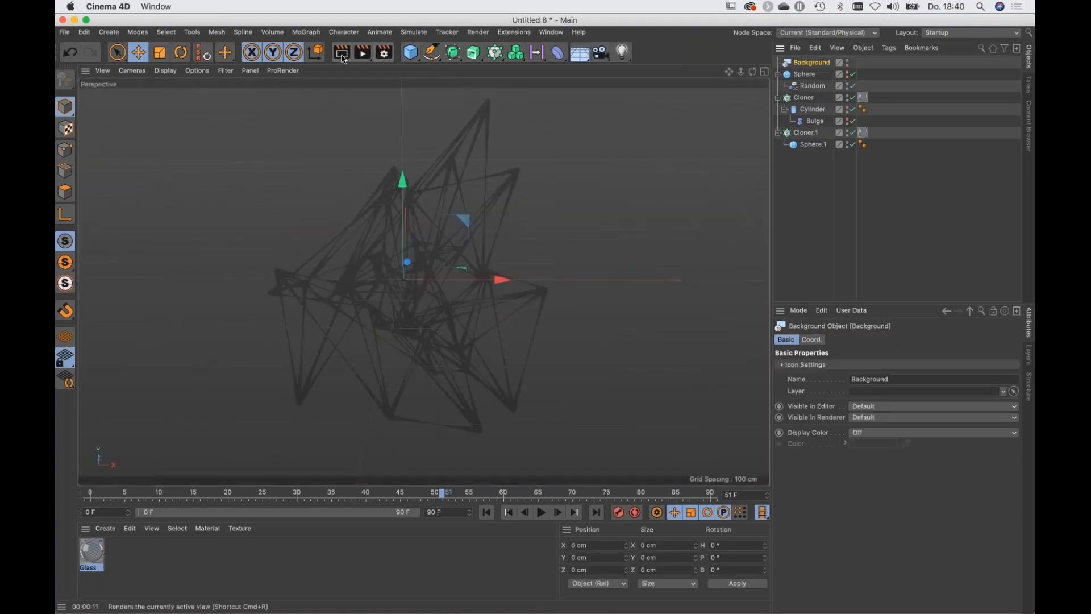
key("super+r")
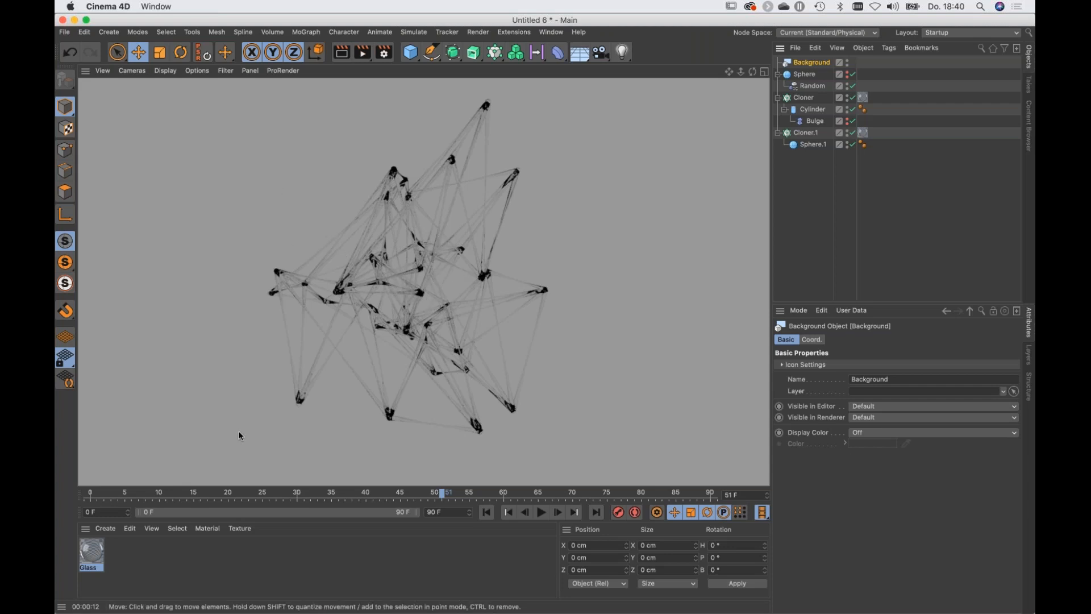
Create a second material named BG with Color and Reflectance off and Luminance on.
double_click(130, 552)
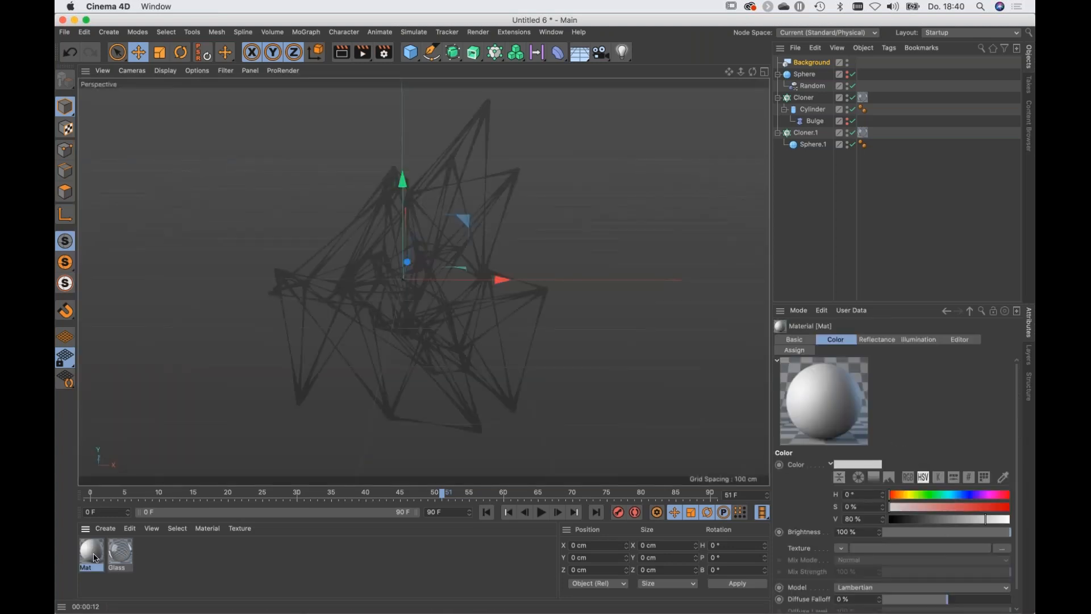
double_click(94, 553)
type("BG")
left_click(292, 227)
left_click(292, 269)
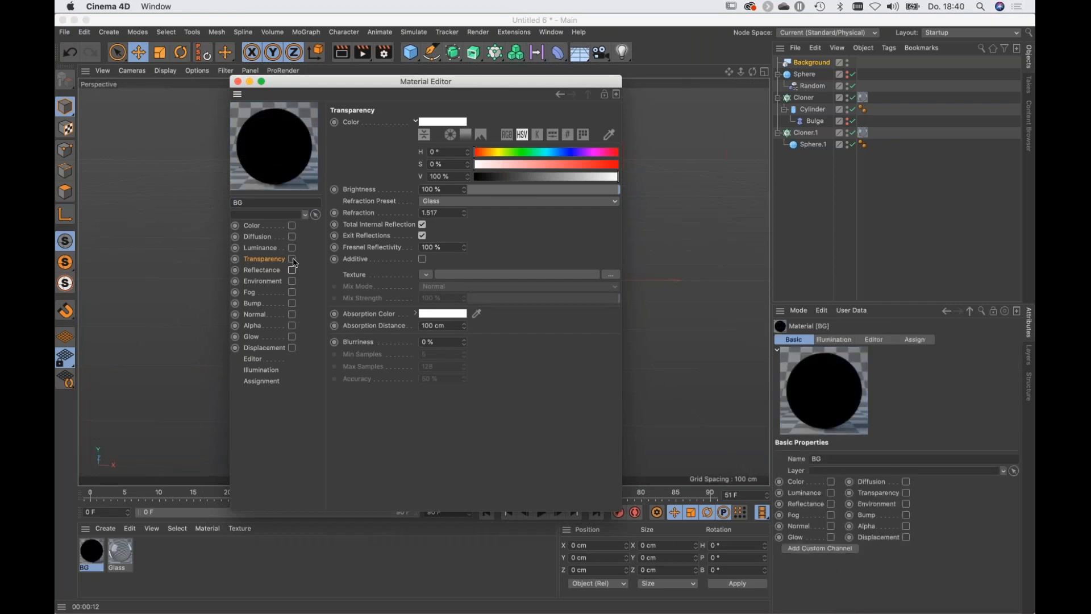
left_click(293, 248)
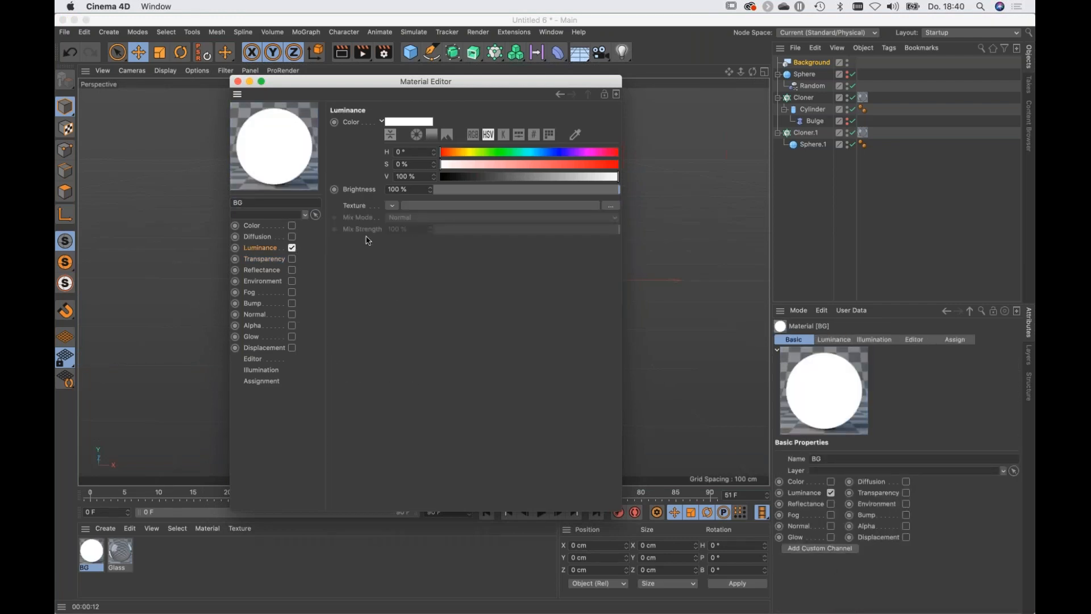
Load a Gradient shader as the BG material's luminance texture and set its type to 2D - Circular.
left_click(392, 206)
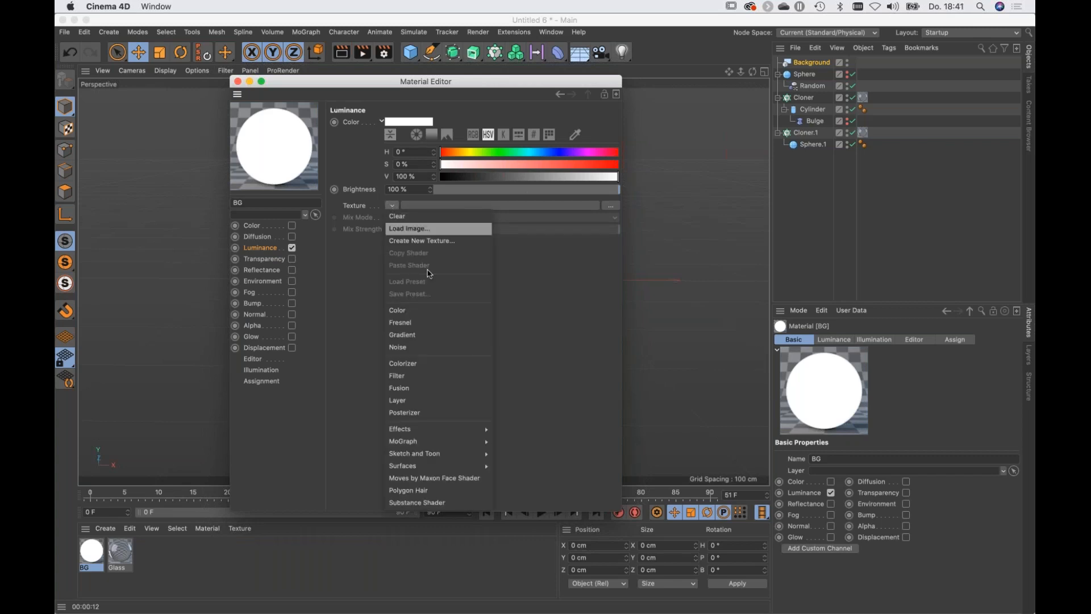
left_click(407, 337)
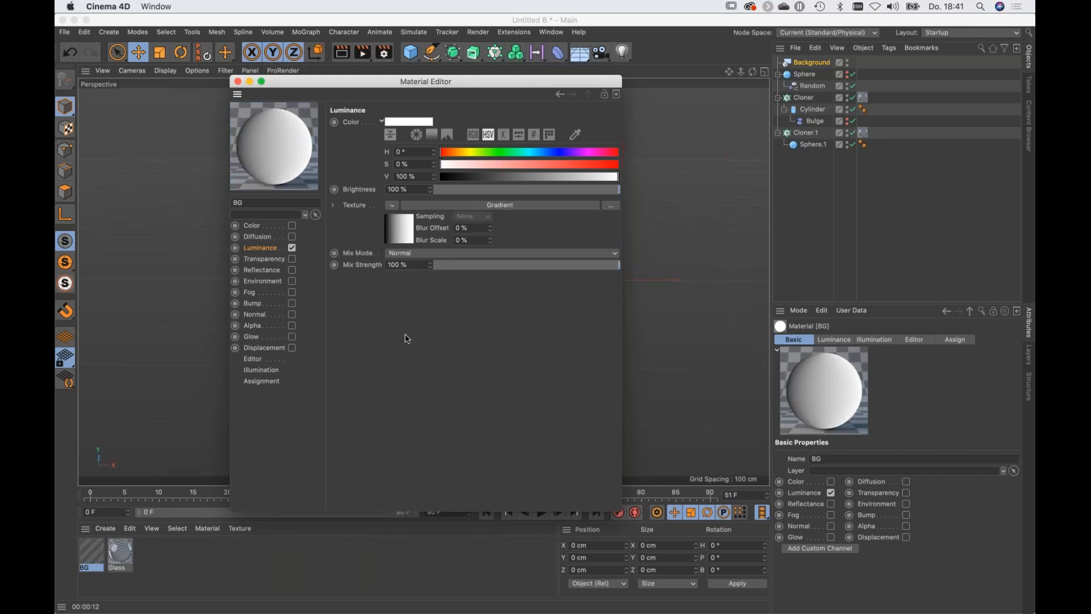
left_click(406, 235)
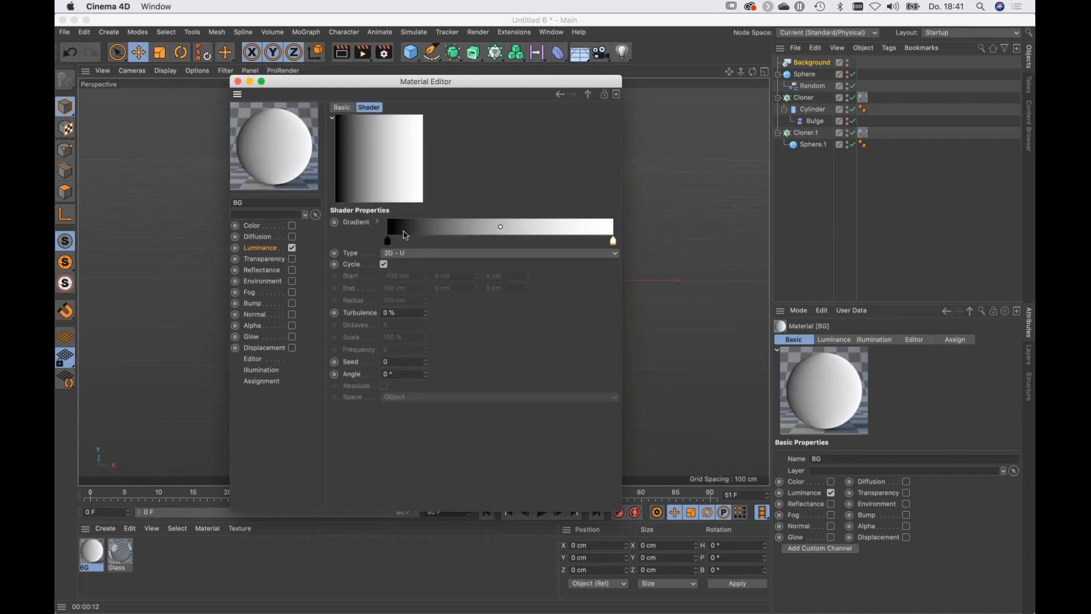
left_click(416, 254)
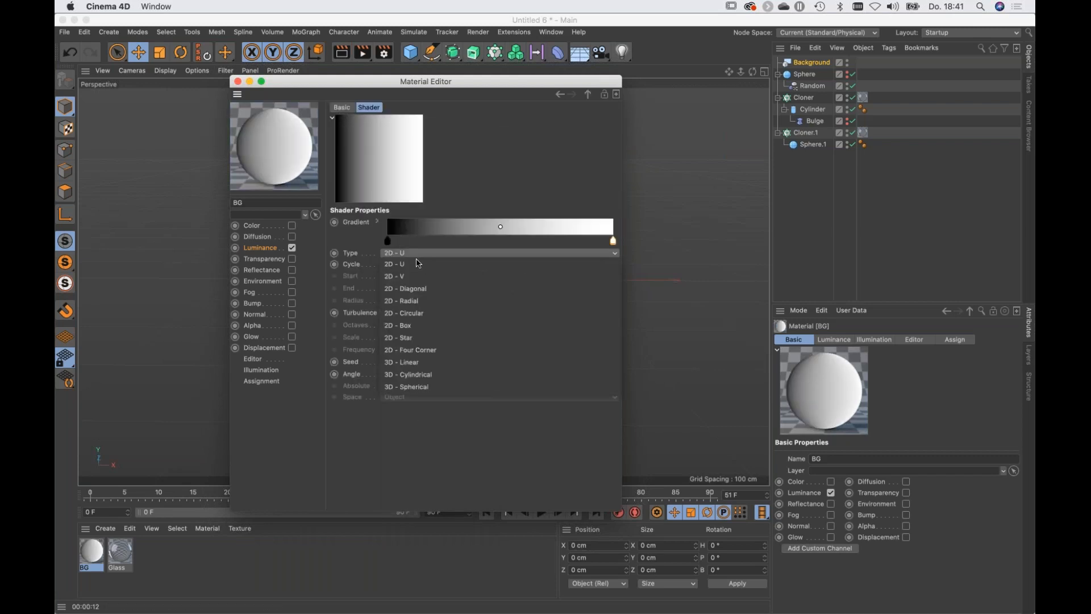
left_click(422, 312)
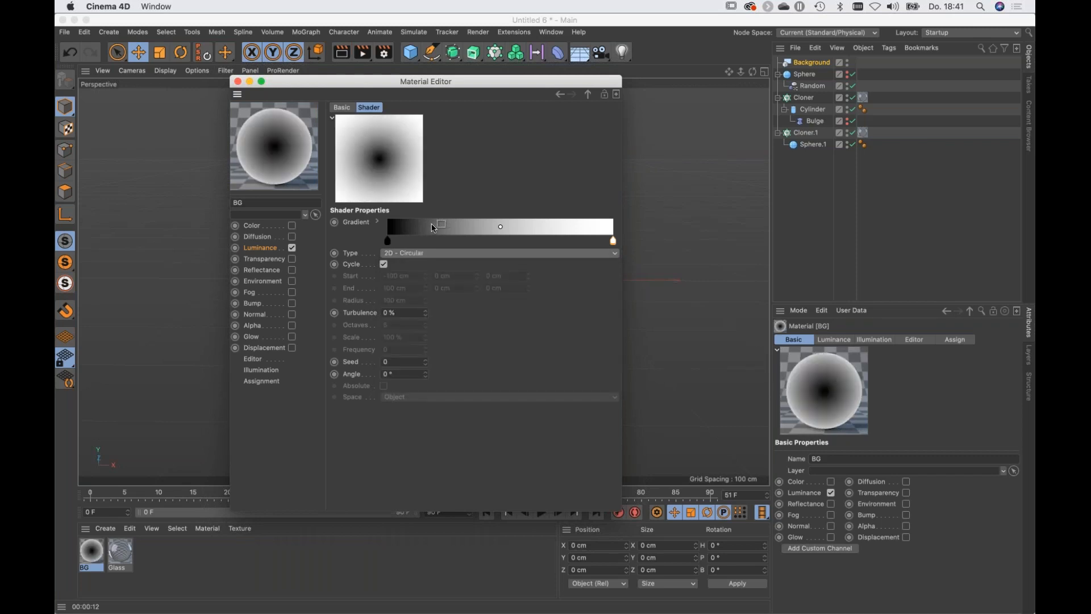
Invert the gradient and lighten its black end knot to a V value of 51%.
right_click(465, 231)
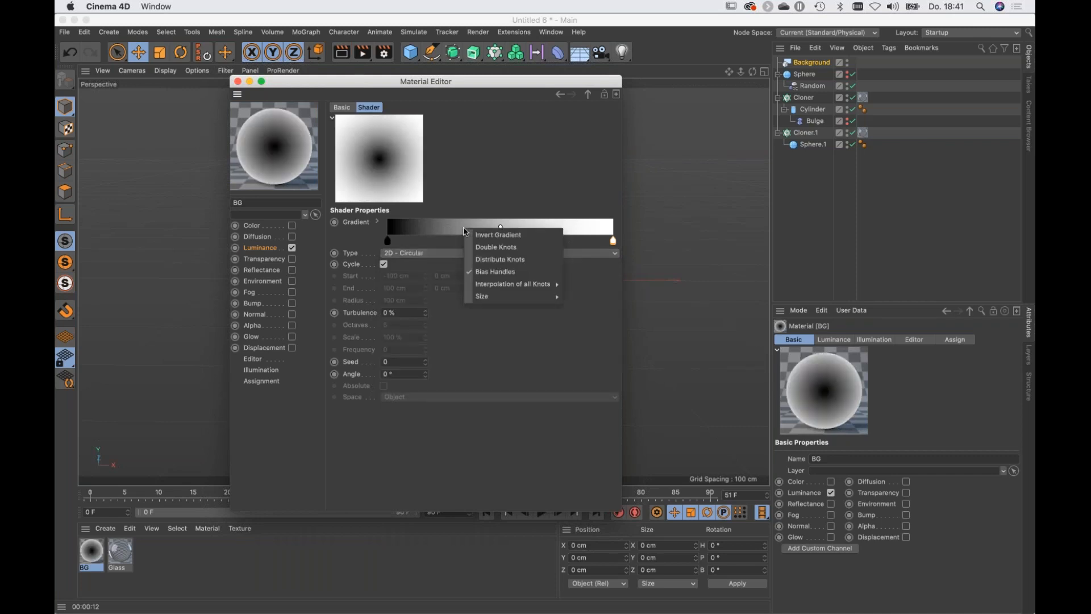
left_click(503, 236)
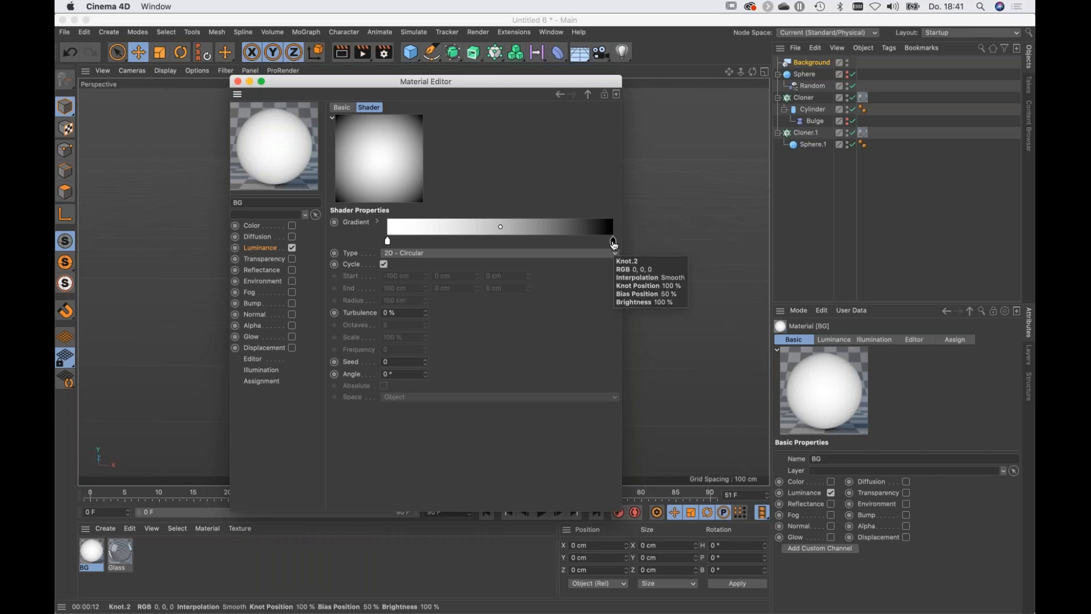
double_click(613, 243)
left_click_drag(607, 280, 641, 280)
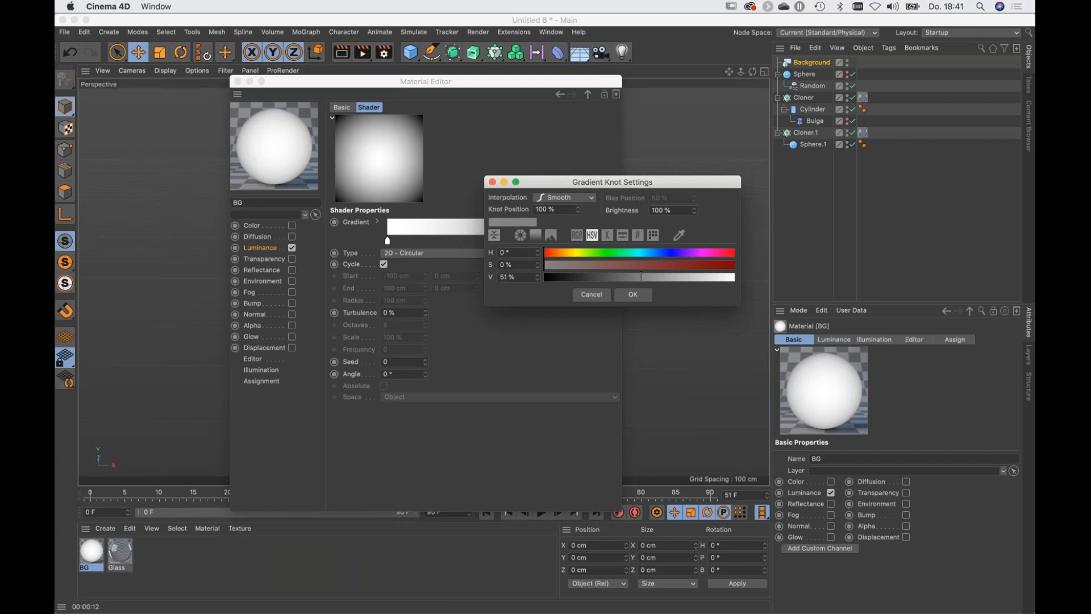
left_click(634, 294)
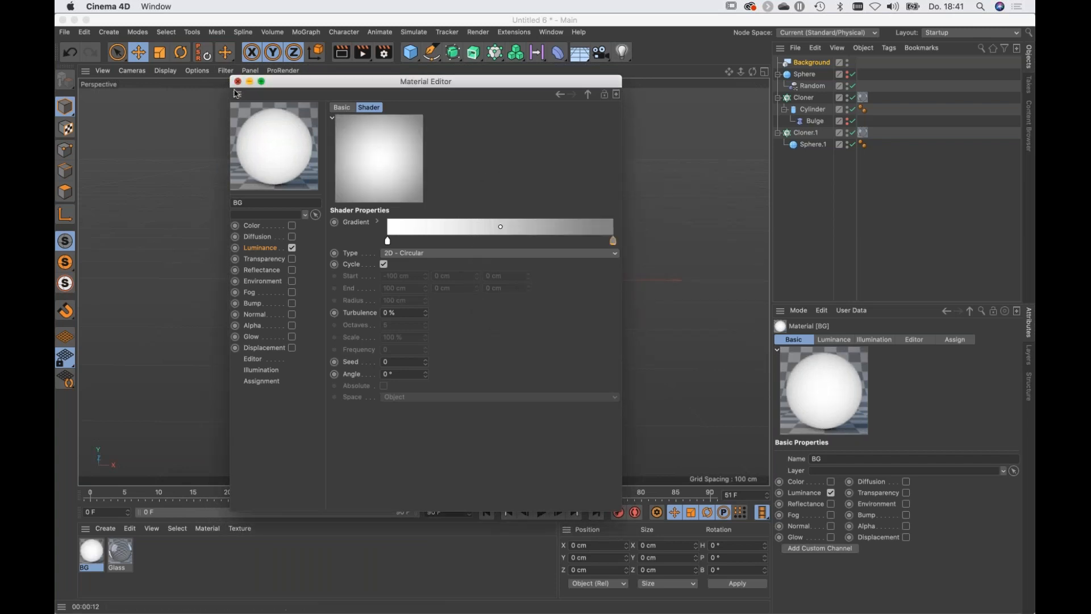
Close the material editor, then apply the BG material to the Background object and render the view.
left_click(238, 81)
left_click_drag(94, 555, 805, 66)
left_click(343, 56)
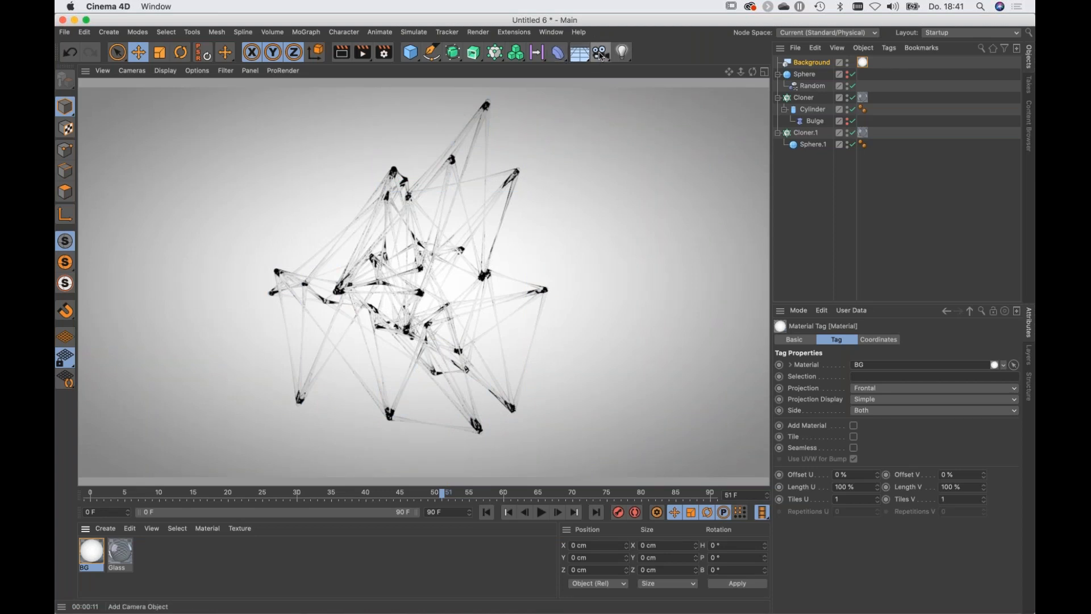
Add a camera with its F-Stop set to 1 and look through it in the viewport.
left_click(601, 53)
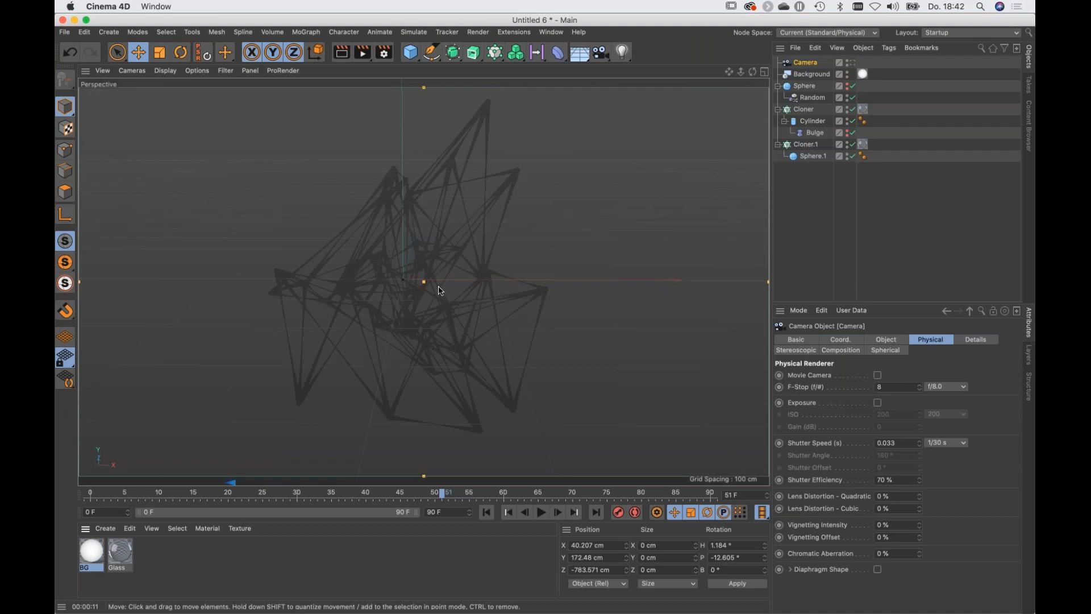
left_click_drag(438, 290, 335, 291)
left_click_drag(720, 300, 602, 295)
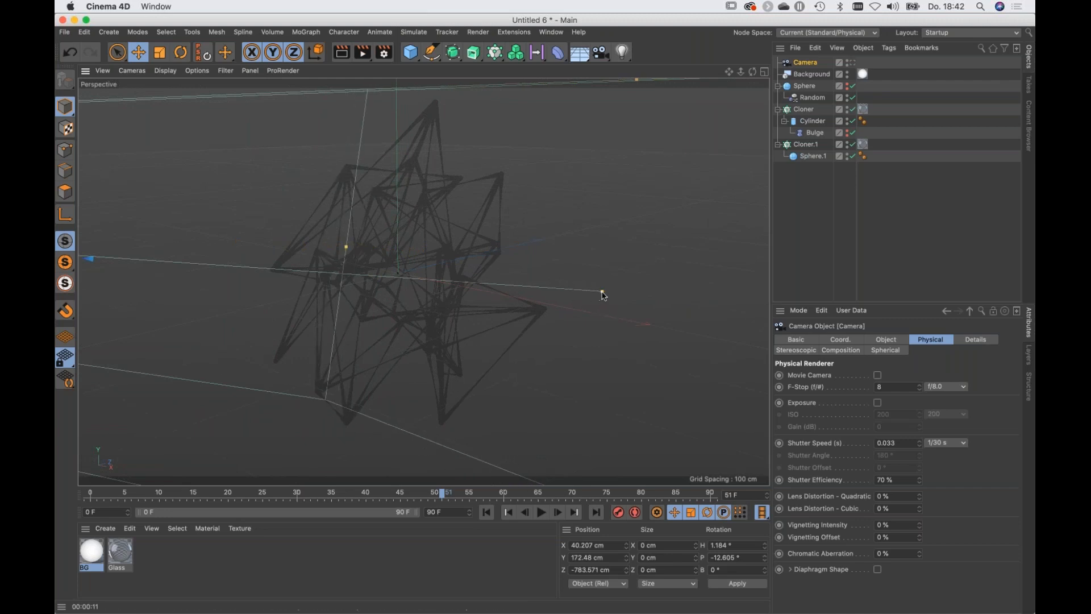
left_click_drag(569, 291, 415, 277)
left_click_drag(498, 293, 547, 292)
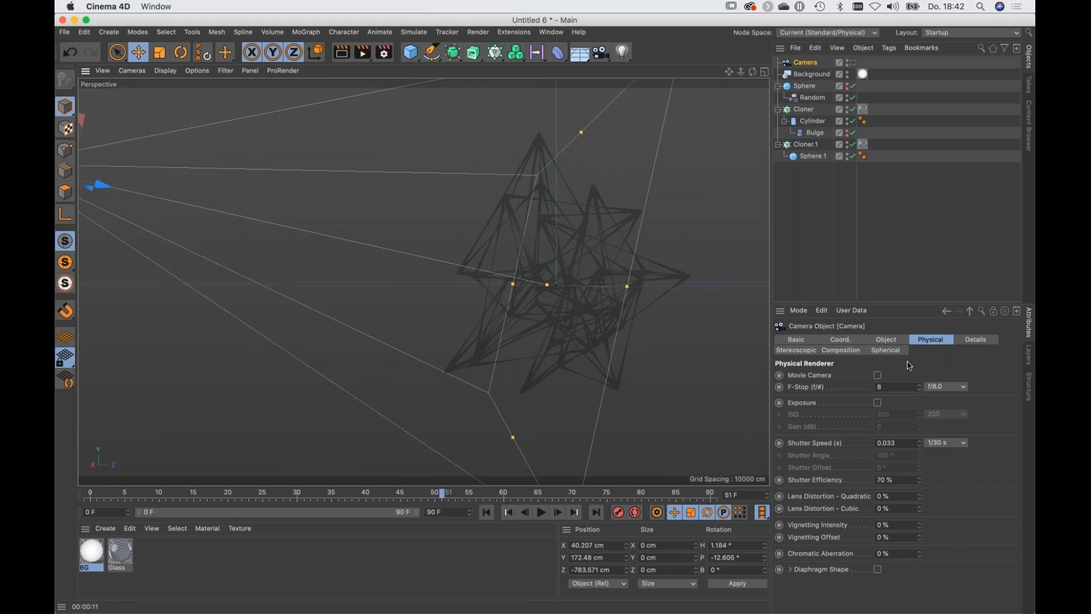
double_click(877, 387)
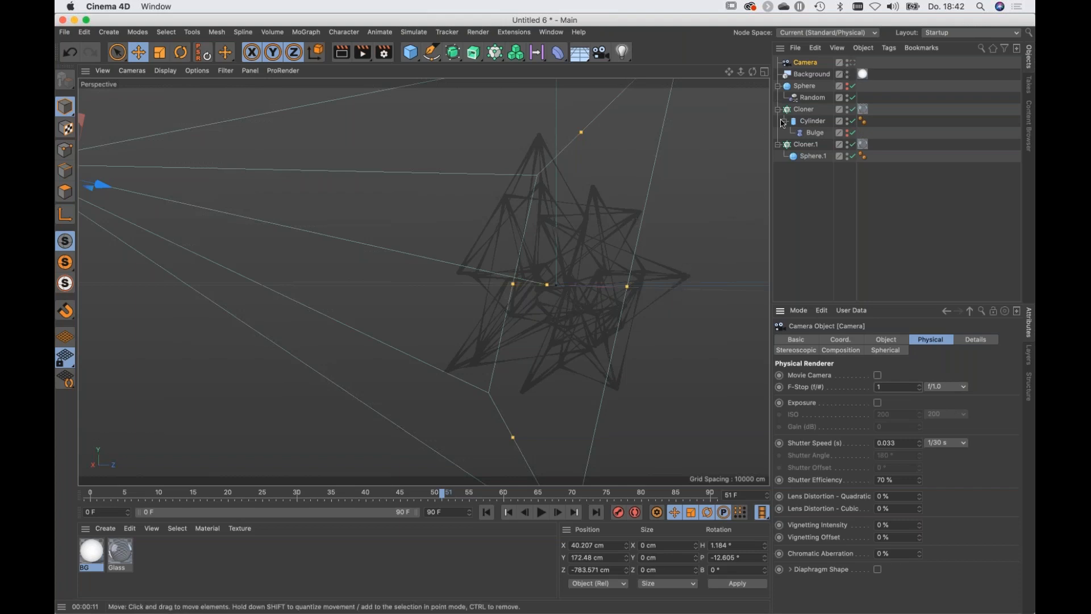
left_click(852, 63)
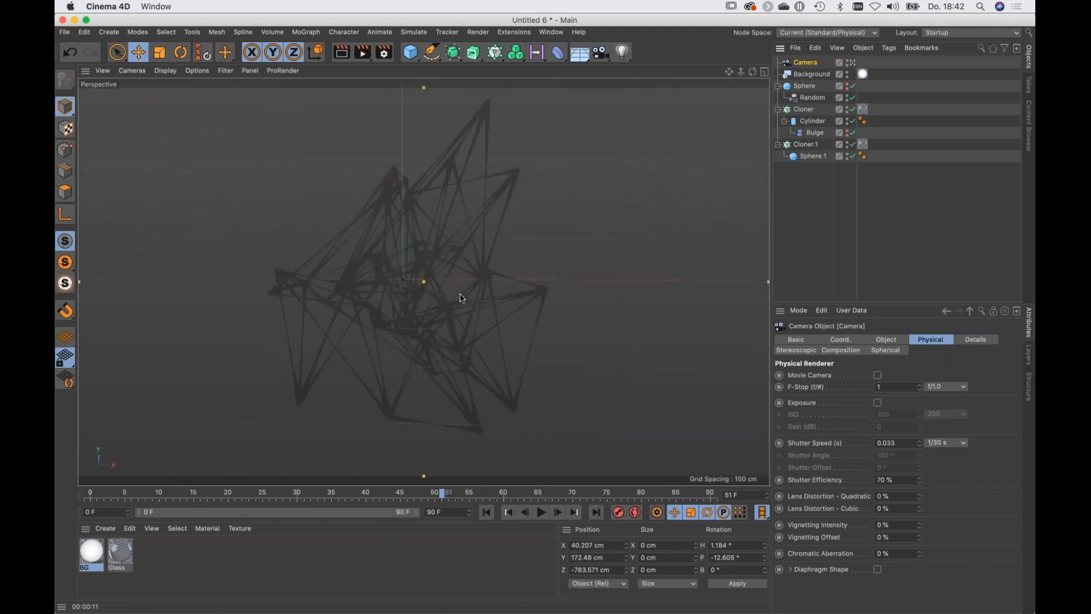
Switch the renderer to Physical, with Depth Of Field enabled and the sampler set to Fixed.
left_click(385, 53)
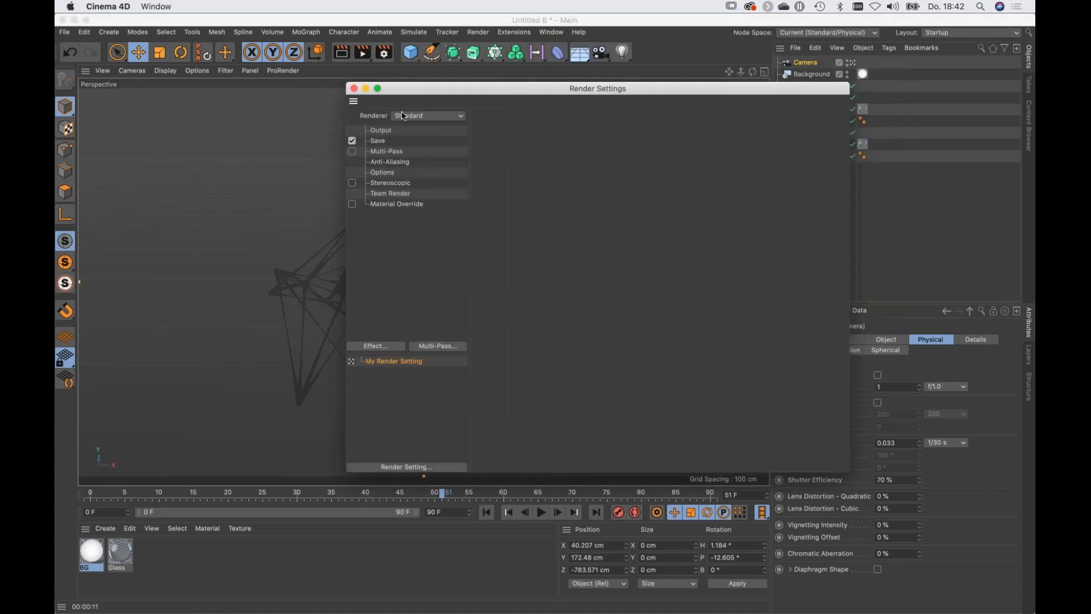
left_click(322, 125)
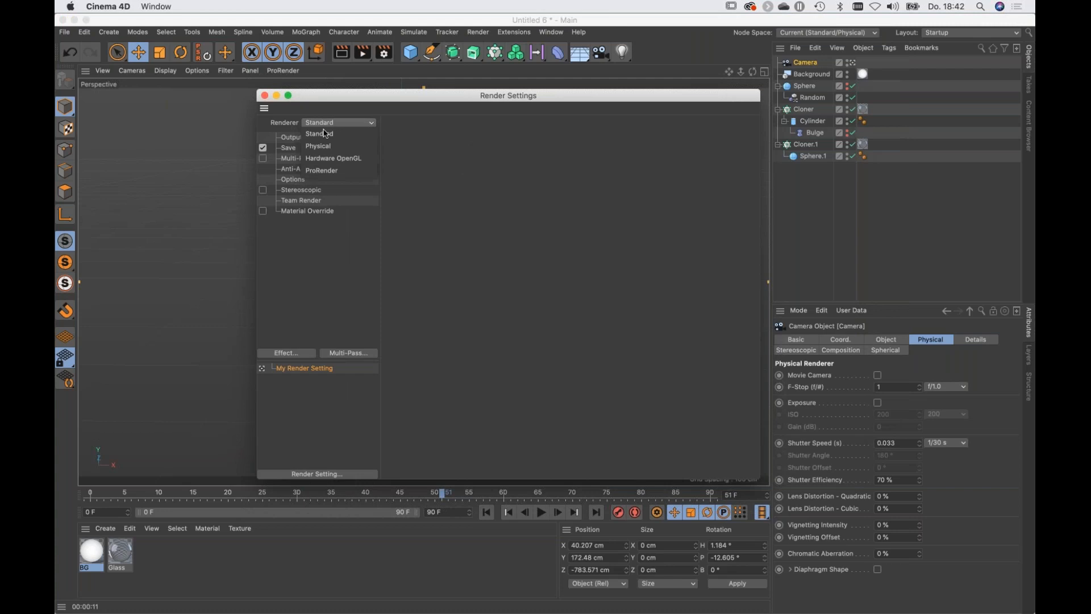
left_click(346, 150)
left_click_drag(492, 101, 501, 111)
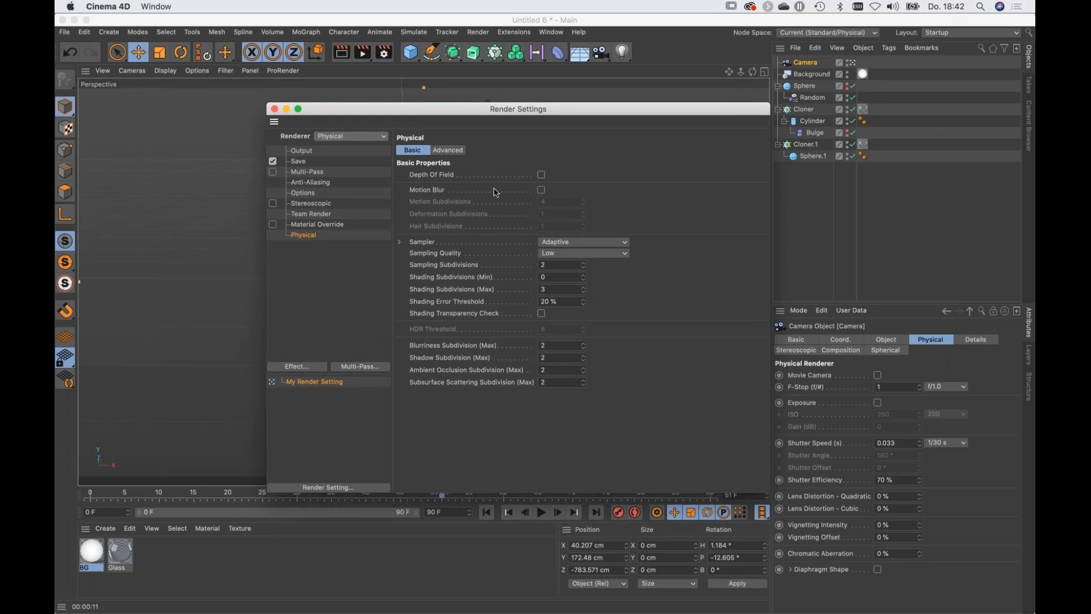
left_click(542, 176)
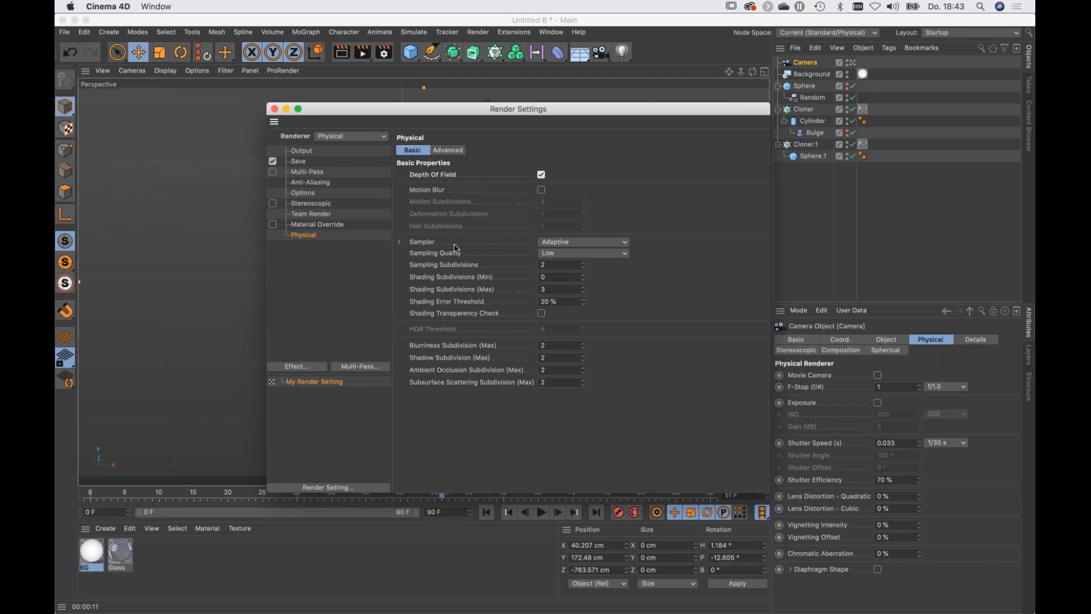
left_click(562, 245)
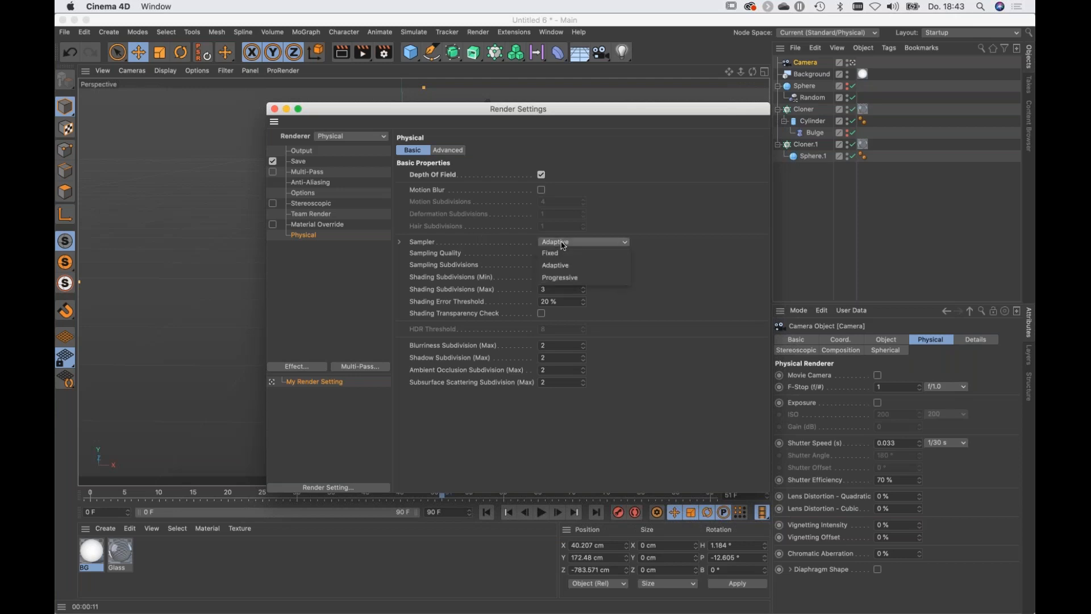
left_click(562, 255)
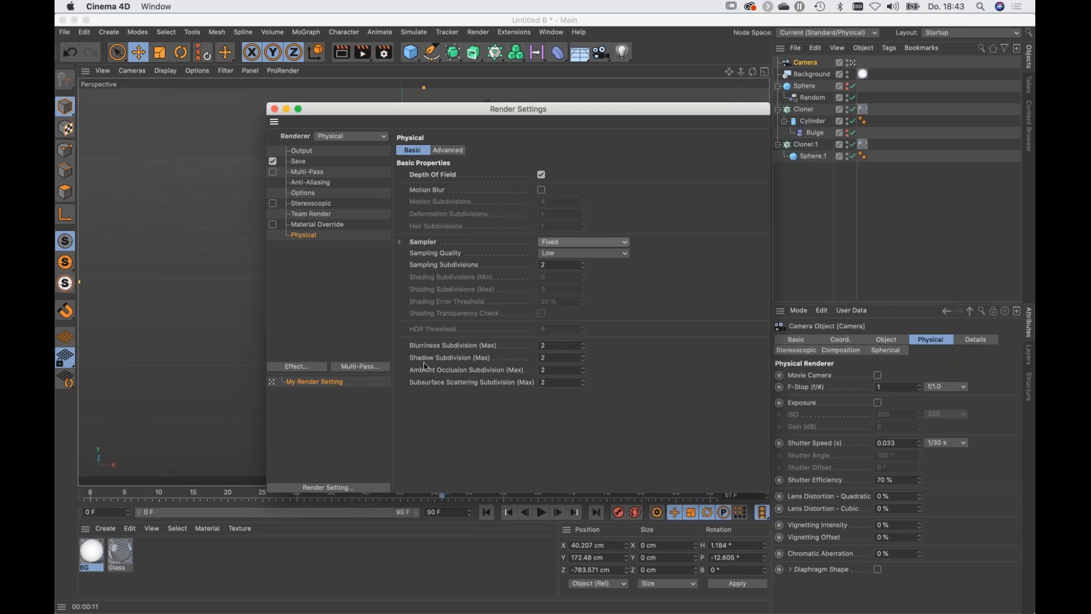
Set the maximum Blurriness, Shadow, Ambient Occlusion and Subsurface Scattering subdivisions to 0.
left_click(580, 343)
type("0")
key("Tab")
type("0")
key("Tab")
type("0")
key("Tab")
type("0")
key("Return")
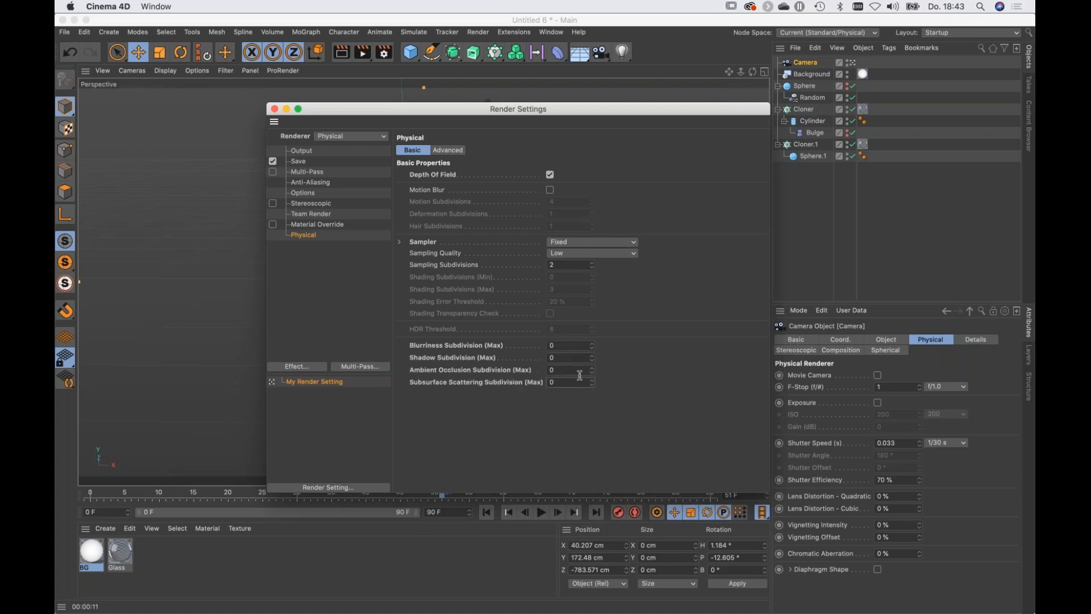
Clear the render settings window off the structure and render the view with the Physical renderer.
left_click_drag(623, 109, 800, 123)
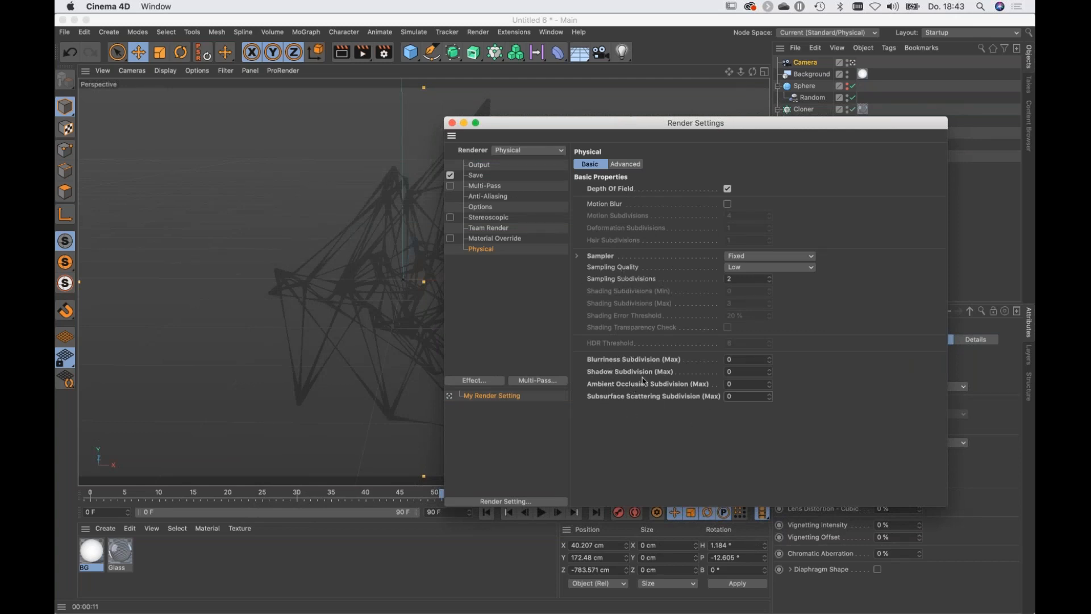
left_click_drag(565, 130, 610, 148)
left_click(341, 53)
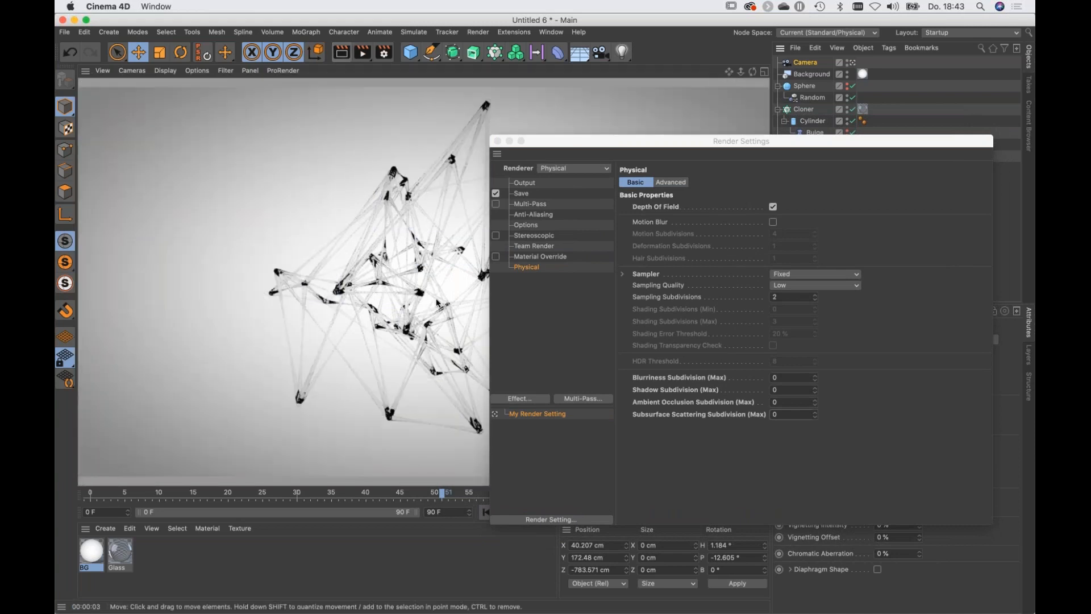
Set the camera's F-Stop to 0.1 and render the view again to check the depth of field.
left_click_drag(646, 144, 251, 406)
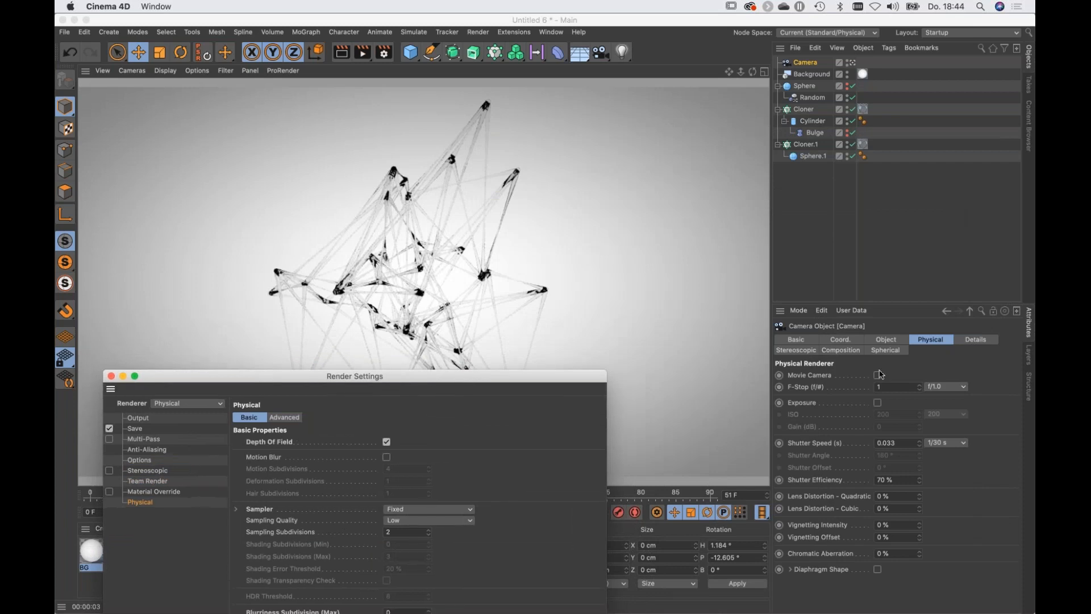
left_click(895, 387)
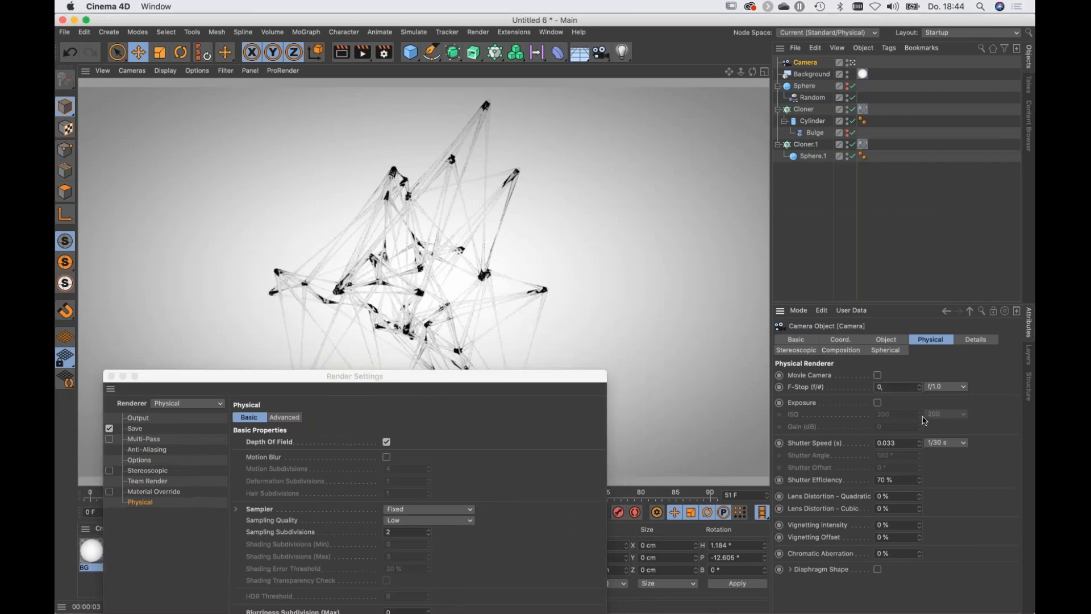
key("Return")
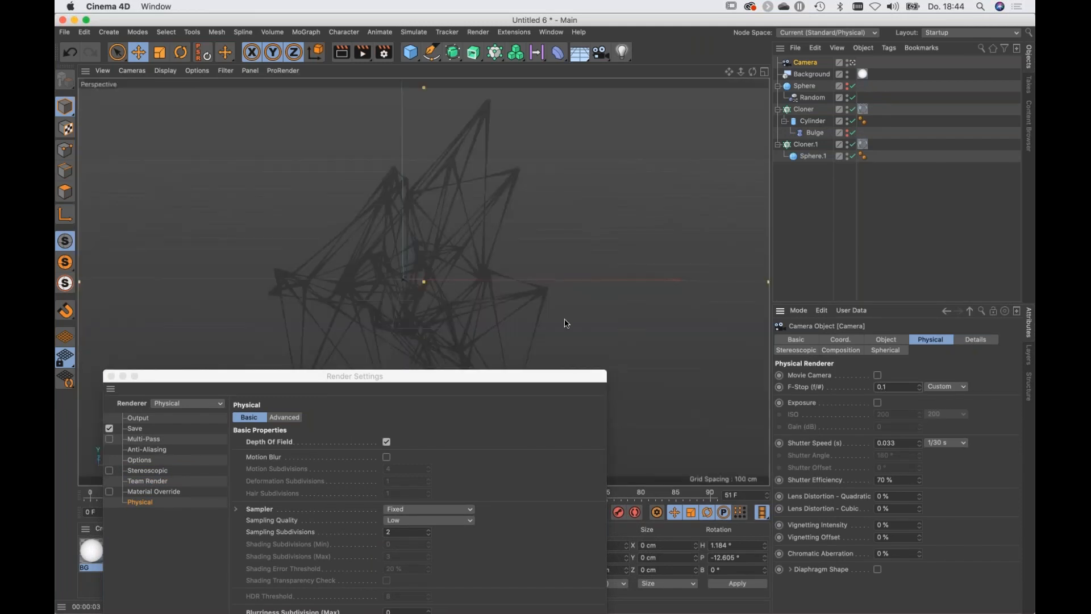
left_click(342, 53)
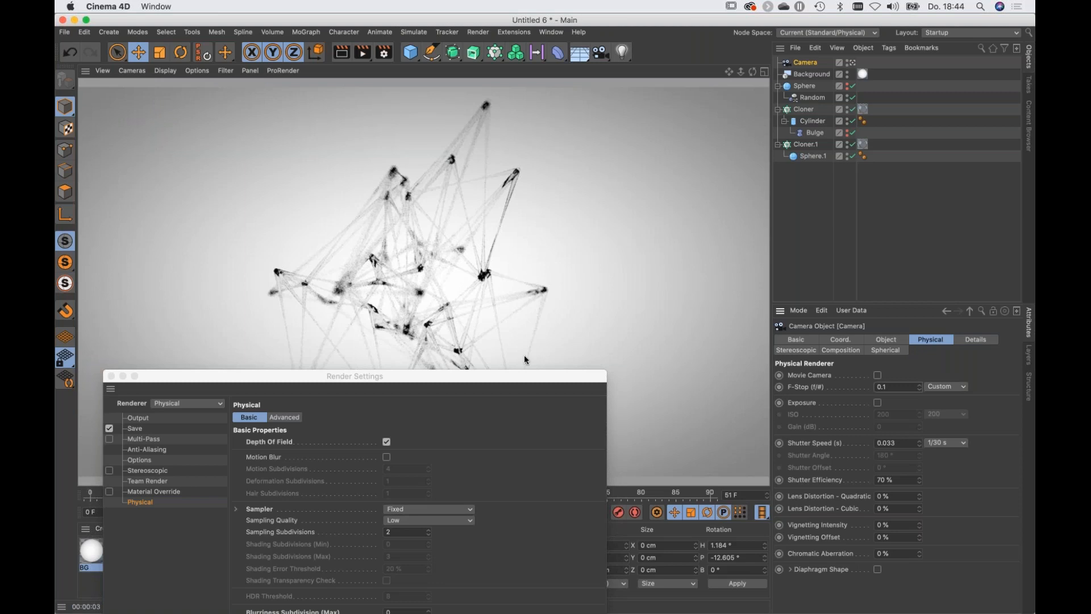
Render the view with Sampling Subdivisions set to 5 and close the render settings.
left_click_drag(450, 378, 821, 189)
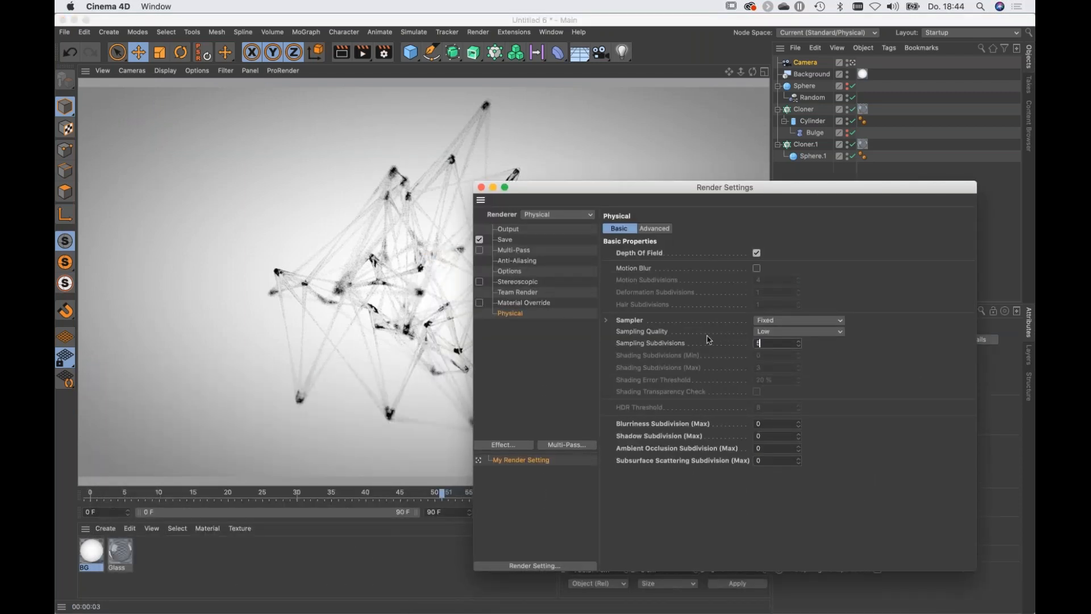
key("Return")
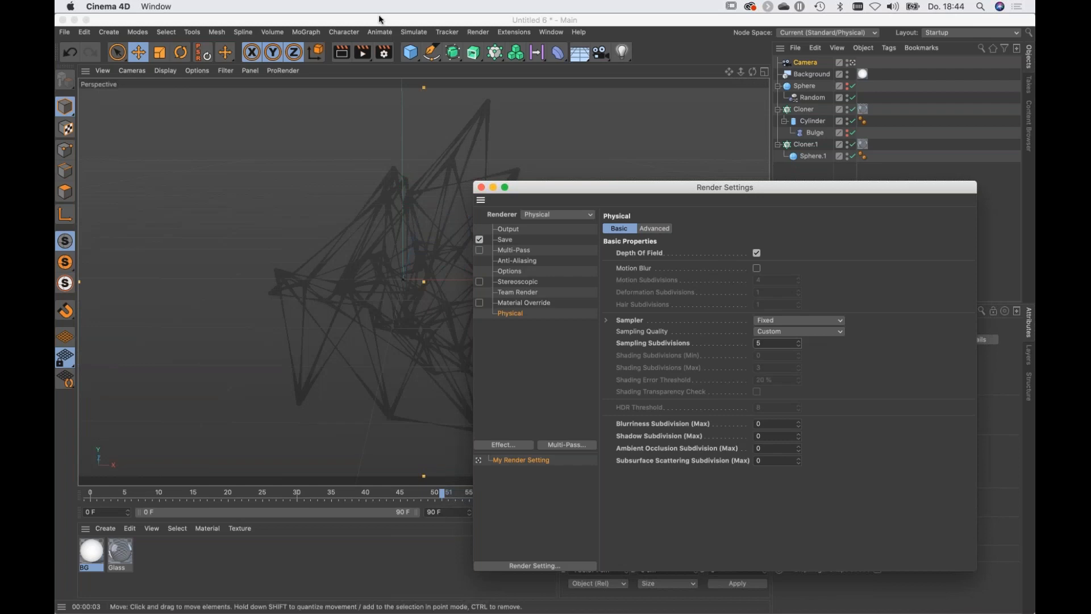
left_click(347, 58)
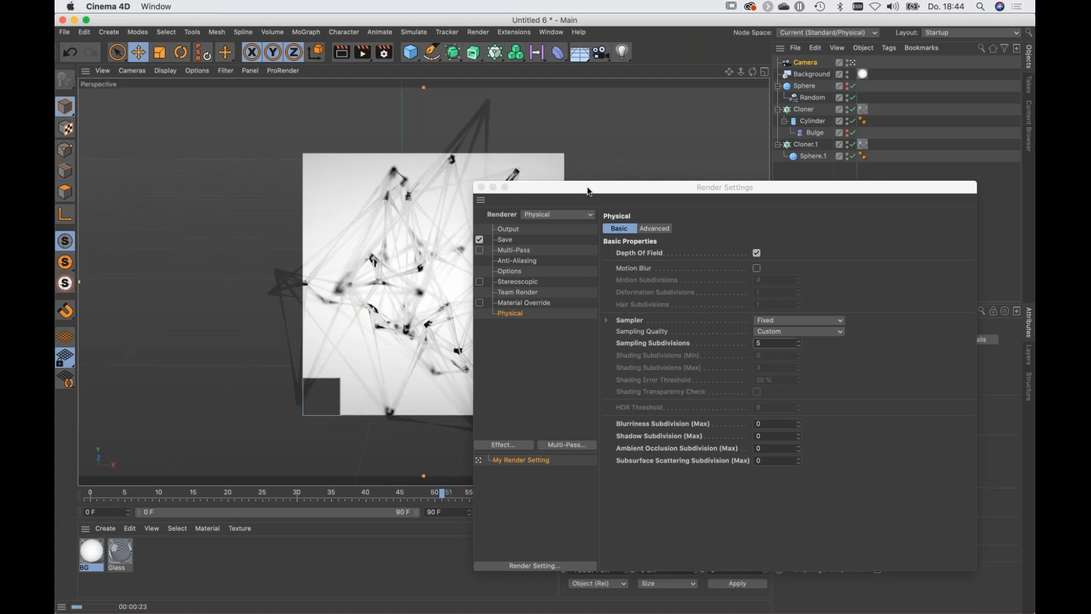
left_click_drag(553, 194, 557, 208)
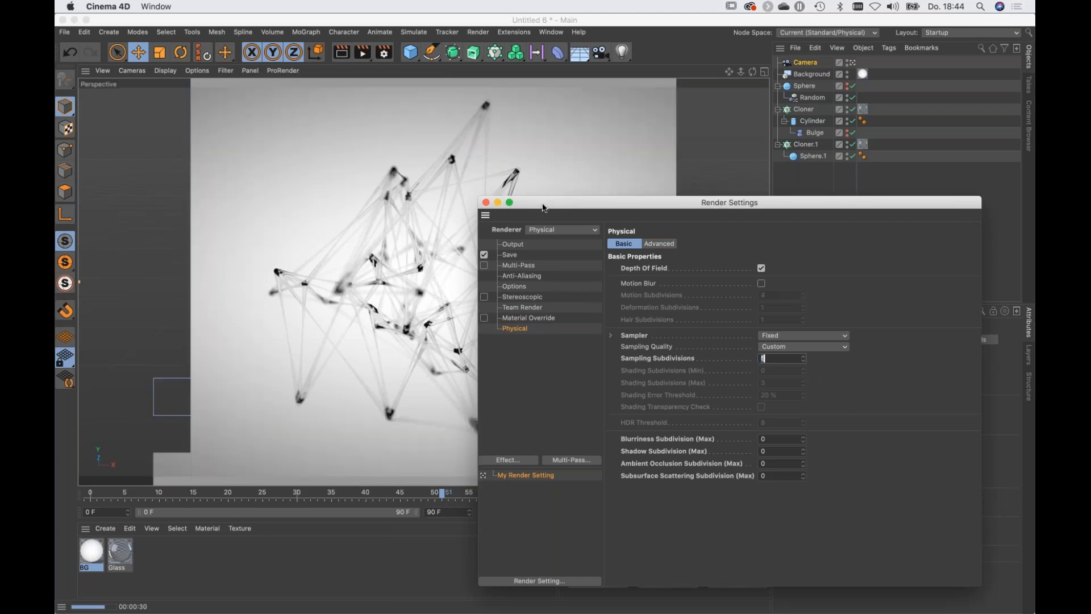
left_click_drag(547, 213, 601, 213)
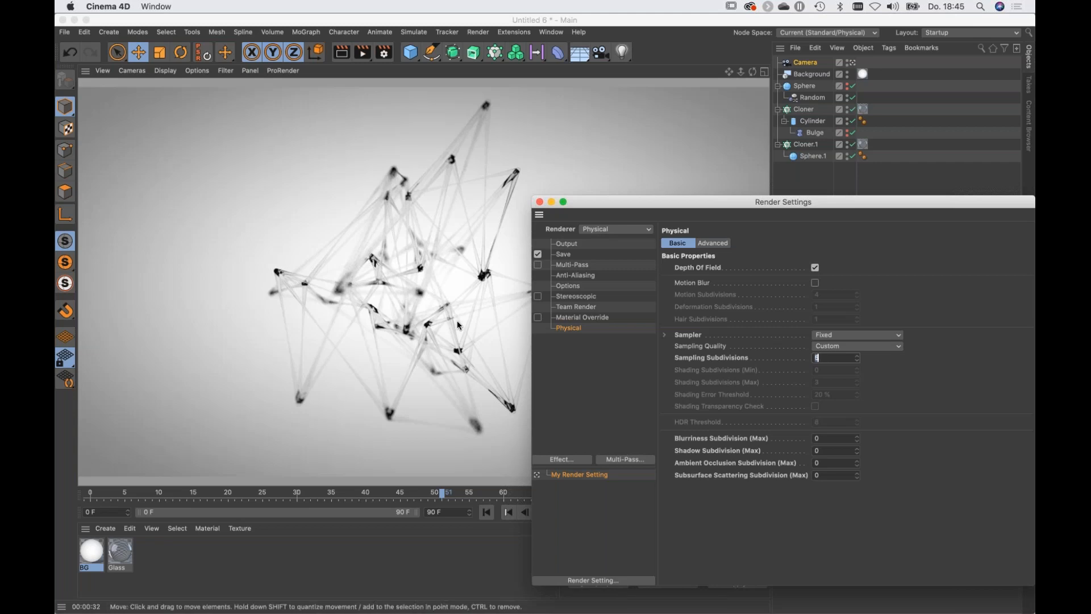
left_click_drag(576, 203, 545, 171)
left_click(509, 171)
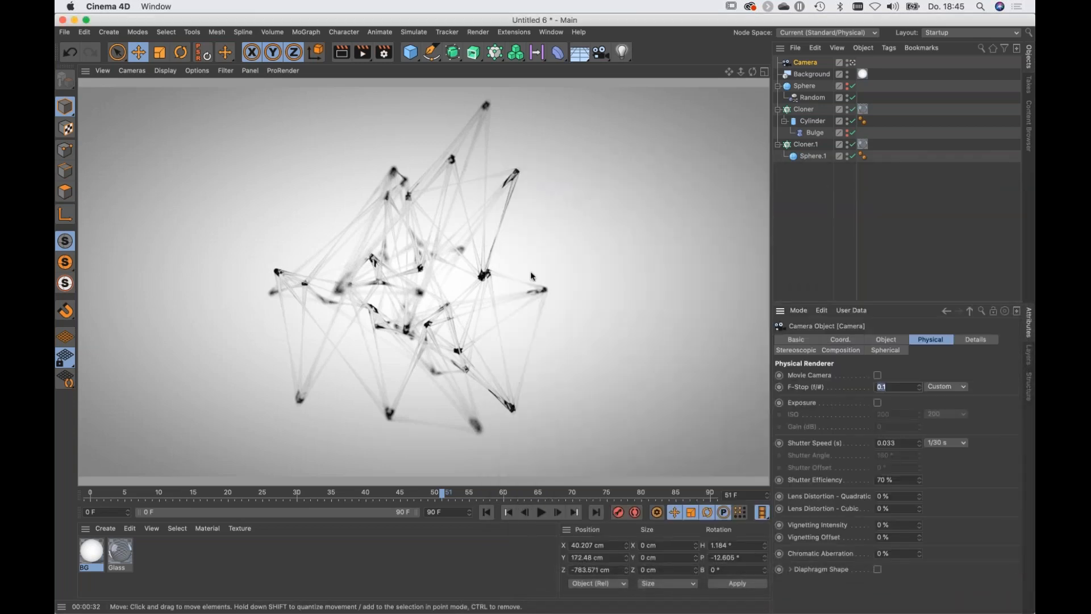
Clear the object selection and switch to the open project Spiderpattern_RenderPrep.c4d.
left_click(803, 231)
key("v")
mouse_move(424, 287)
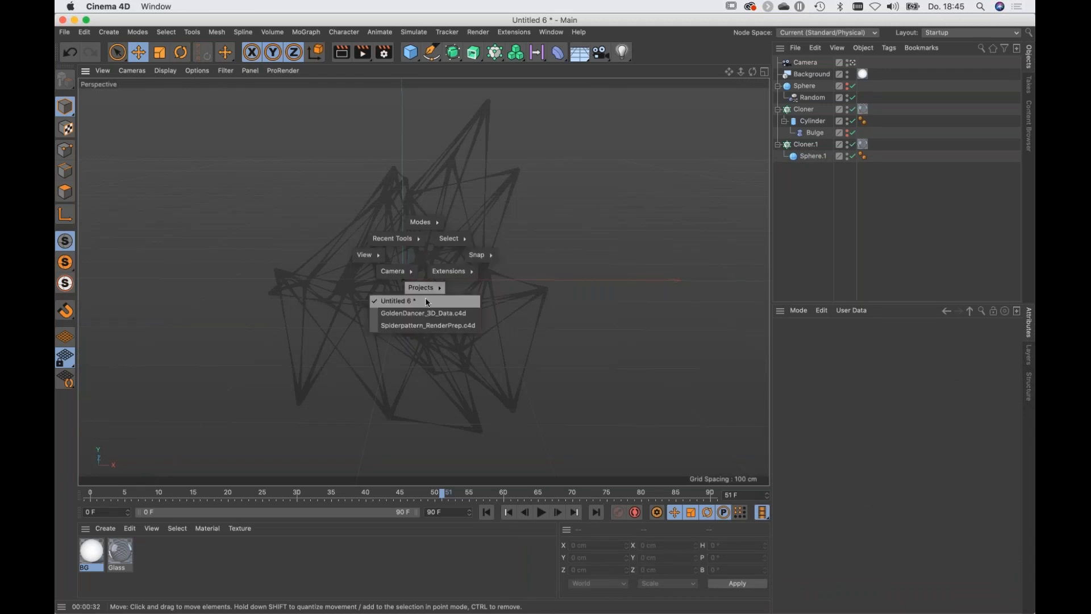
left_click(439, 328)
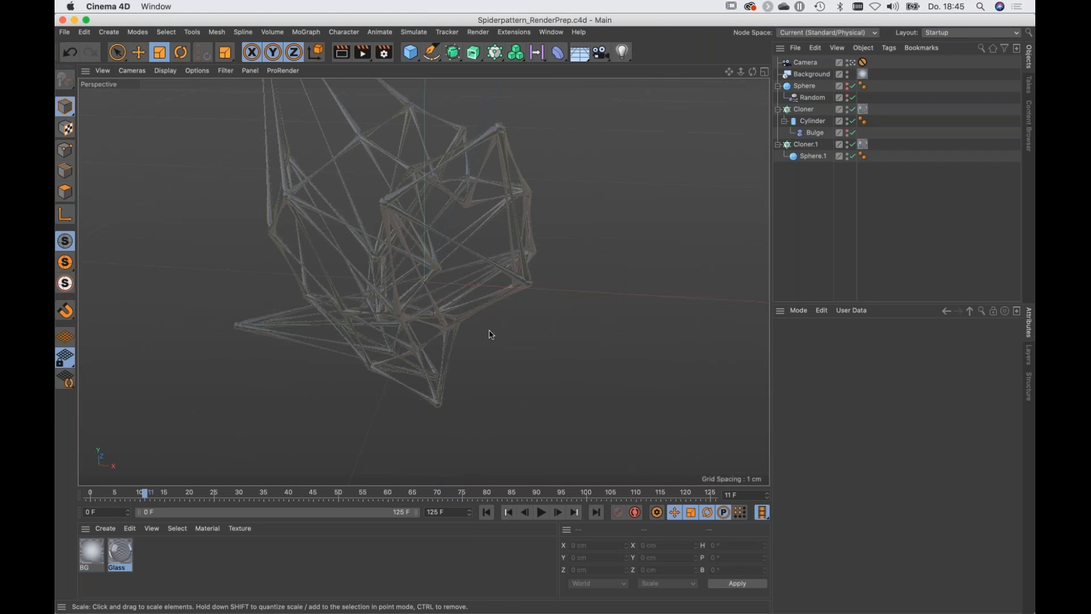
Open Spiderpattern_start.aep from the Spiderpattern project's AE folder in After Effects, discarding the changes to GoldenDancer_Start.aep.
key("super+Tab")
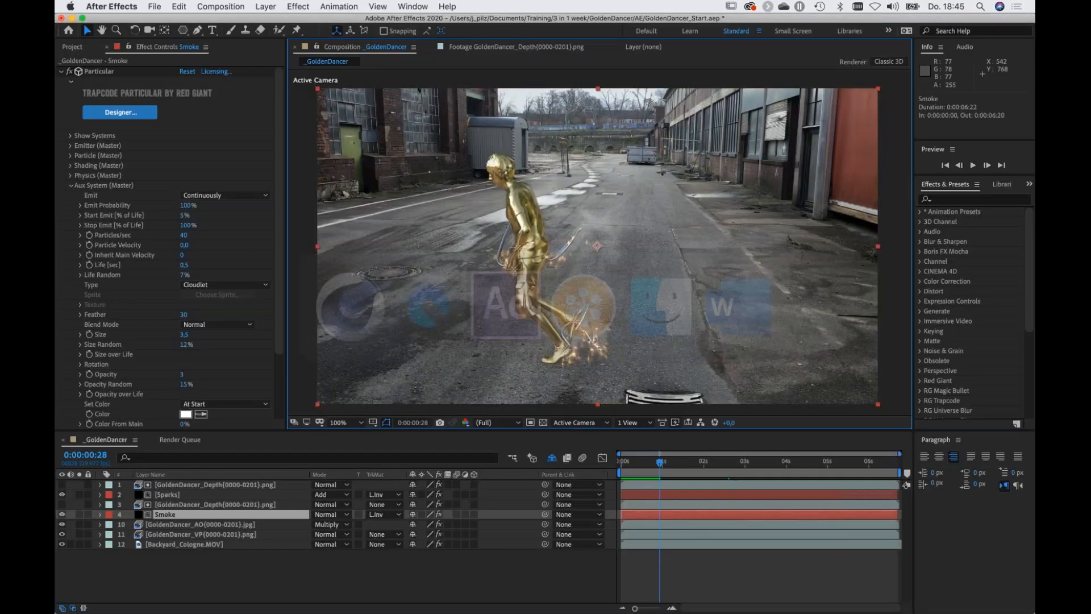
key("super+Tab")
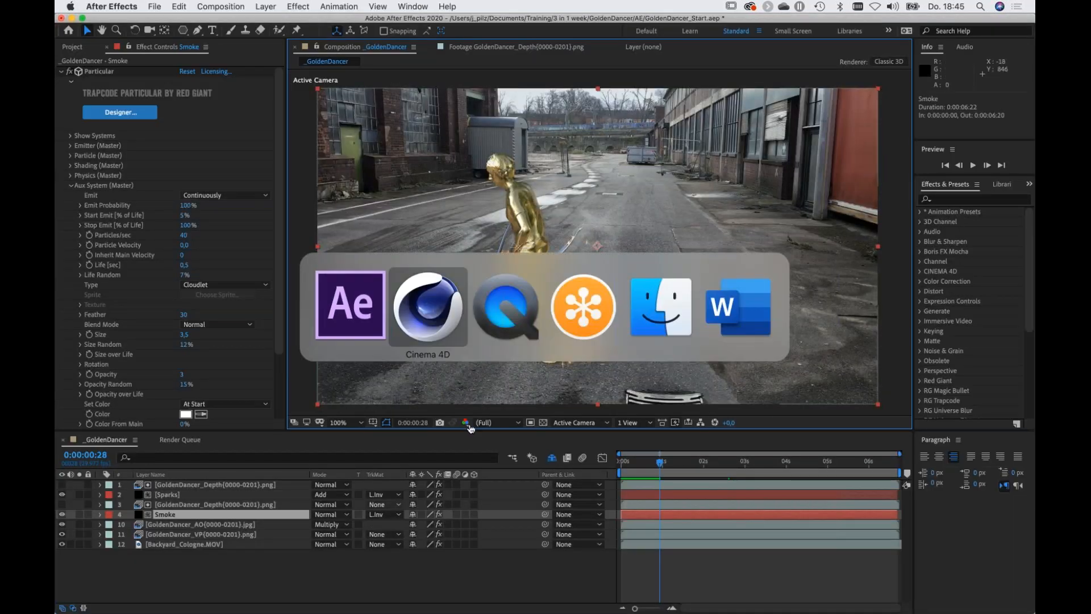
left_click(650, 332)
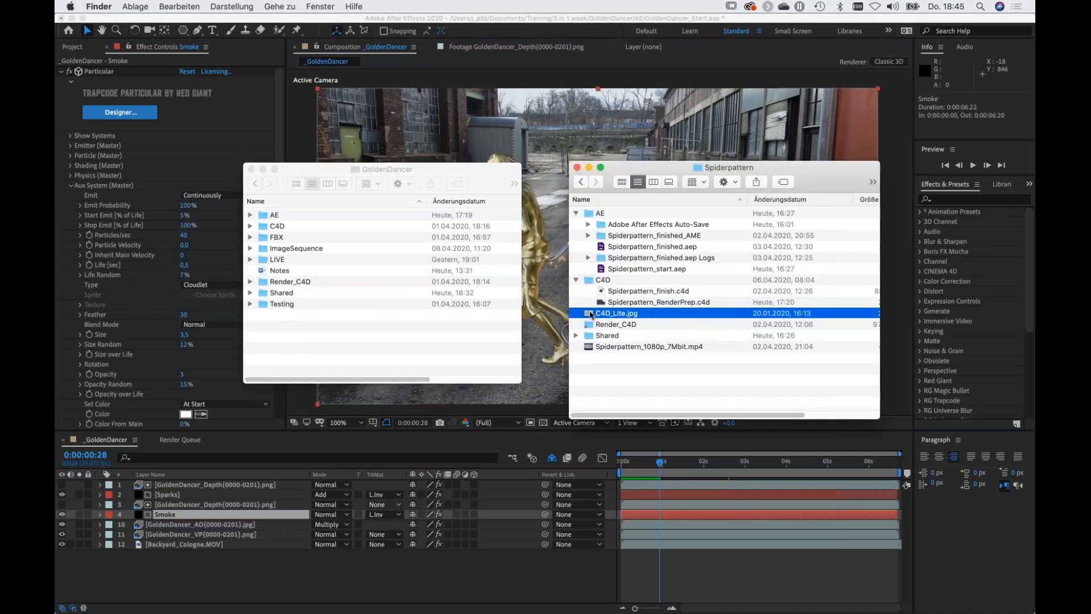
double_click(603, 270)
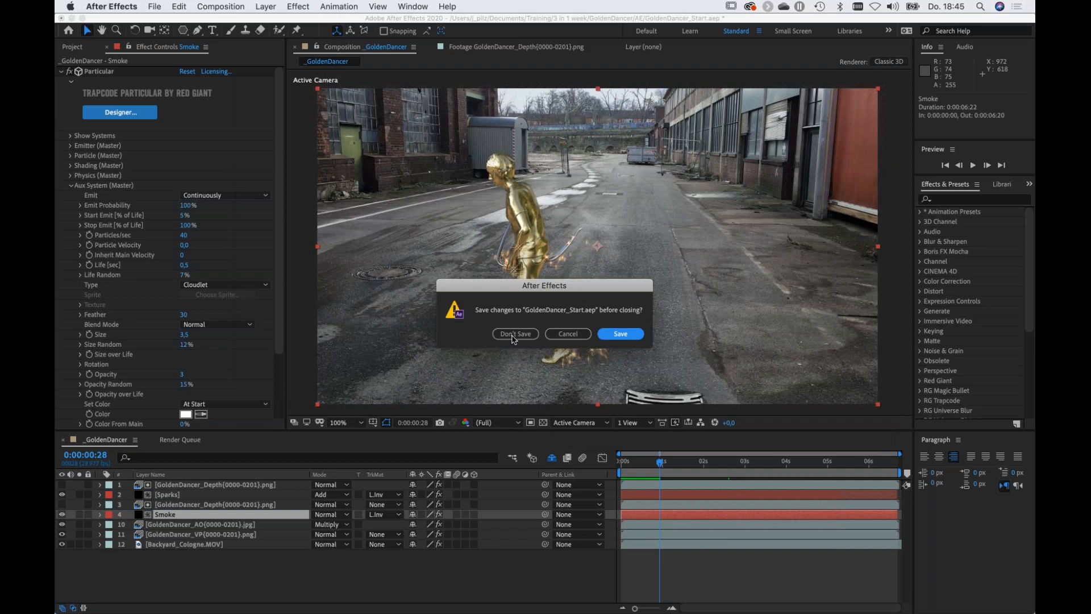
left_click(514, 336)
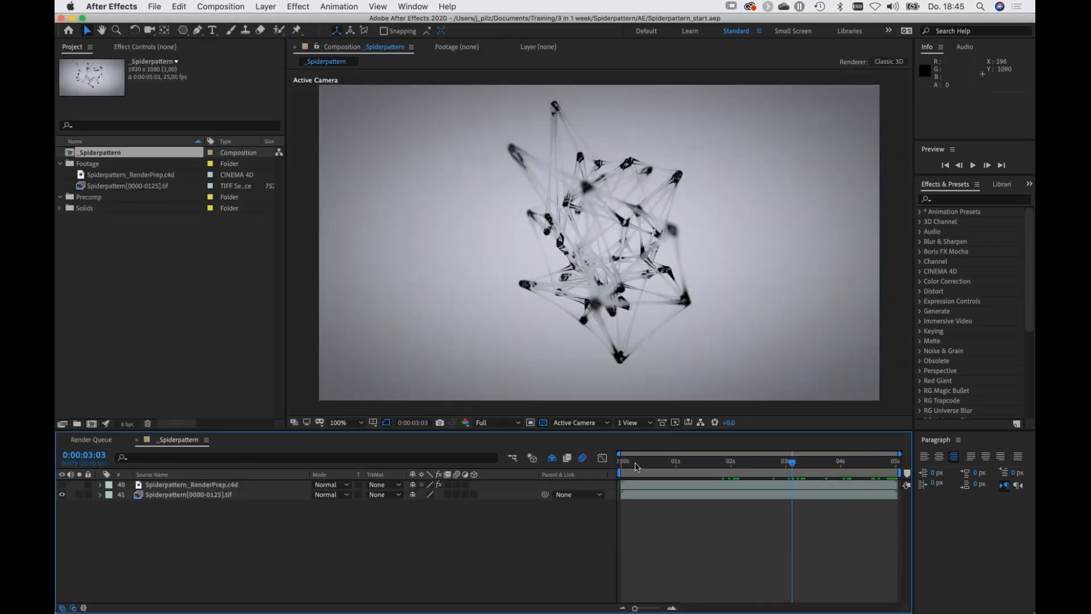
Play the _Spiderpattern composition from its first frame to review the rendered animation.
left_click_drag(639, 463, 612, 470)
key("space")
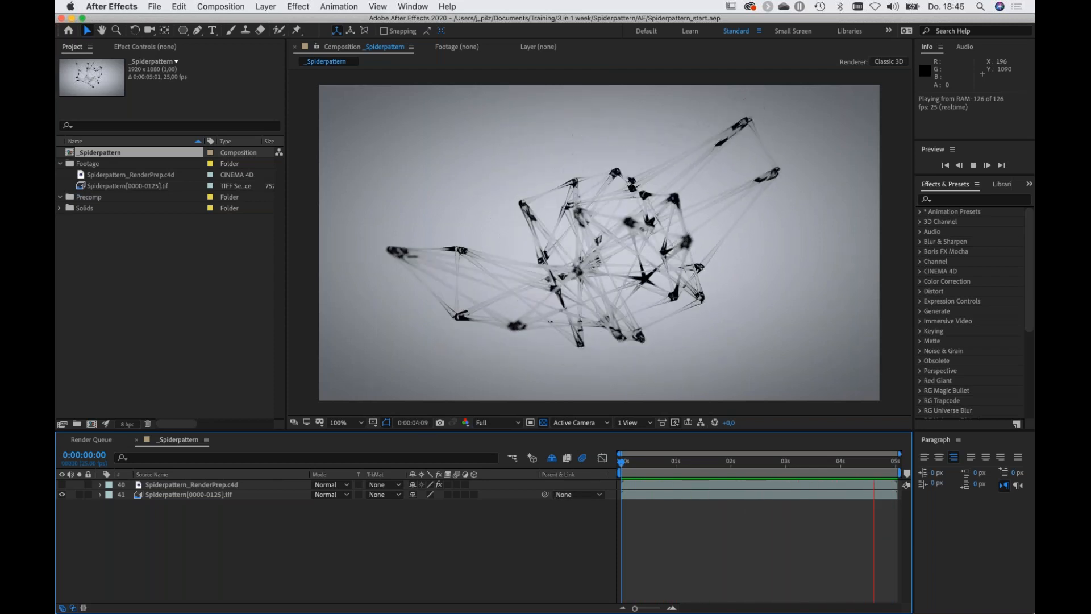
key("space")
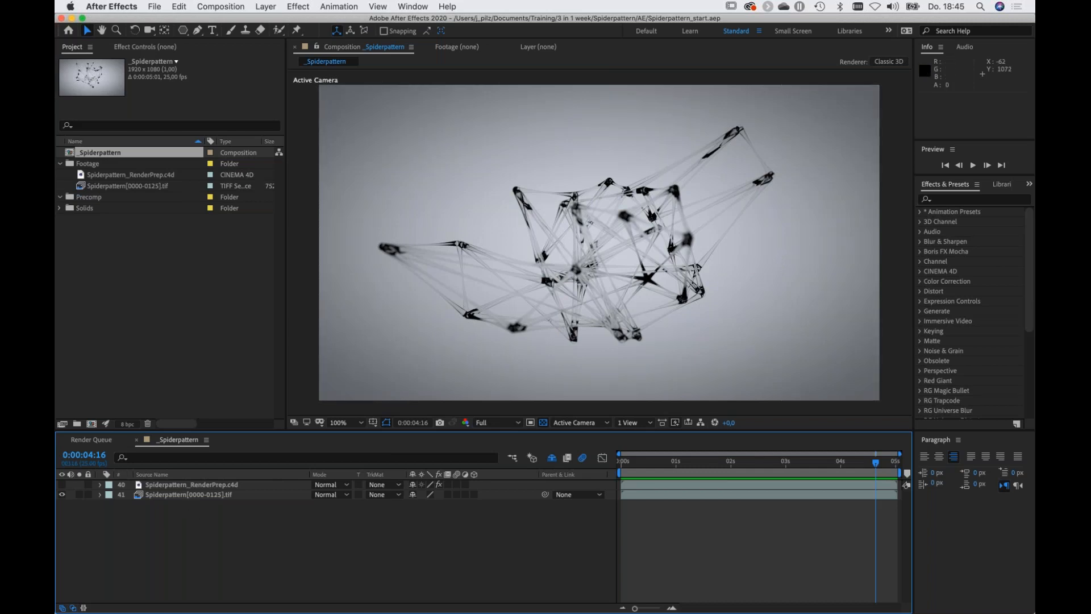
Show the Spiderpattern_RenderPrep.c4d layer over the rendered sequence to compare their alignment, and hide it again.
left_click(160, 487)
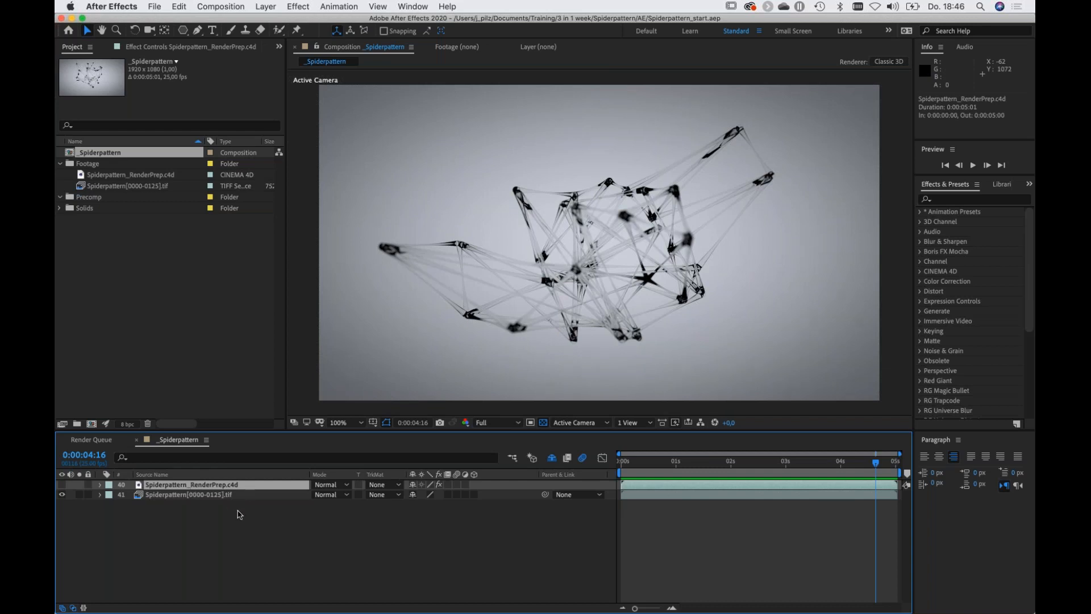
left_click(62, 485)
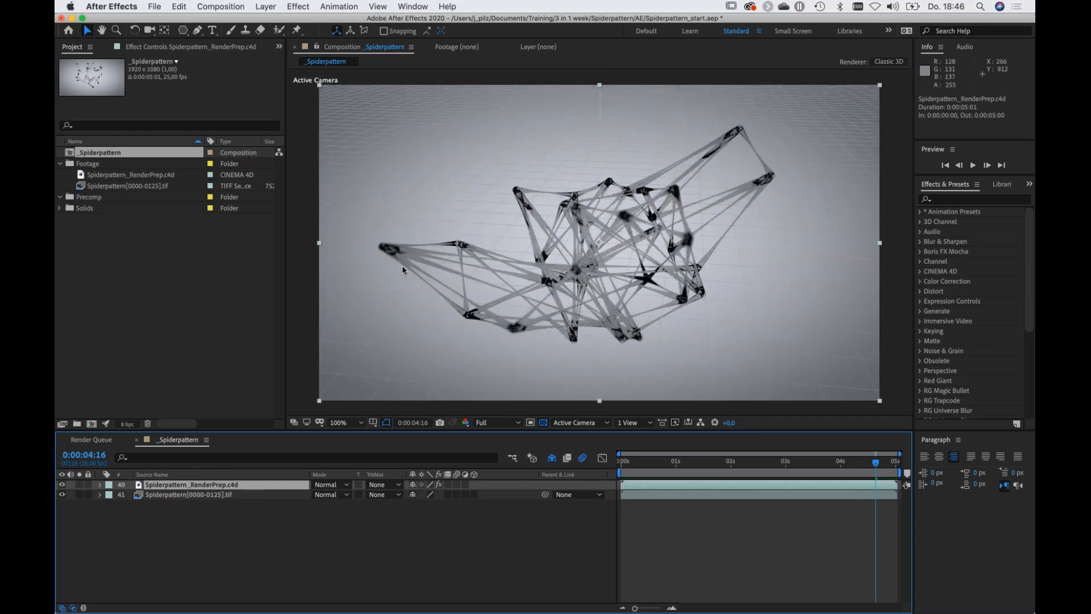
left_click(62, 485)
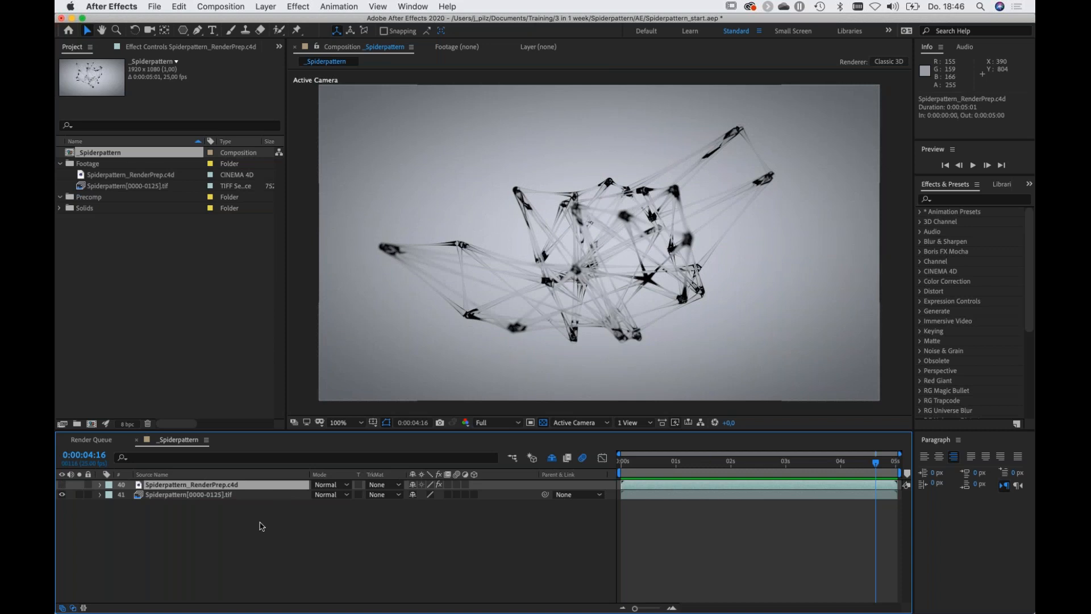
Extract the Cinema 4D scene data from the Spiderpattern_RenderPrep.c4d layer and delete the resulting Camera layer.
left_click(164, 49)
left_click(222, 337)
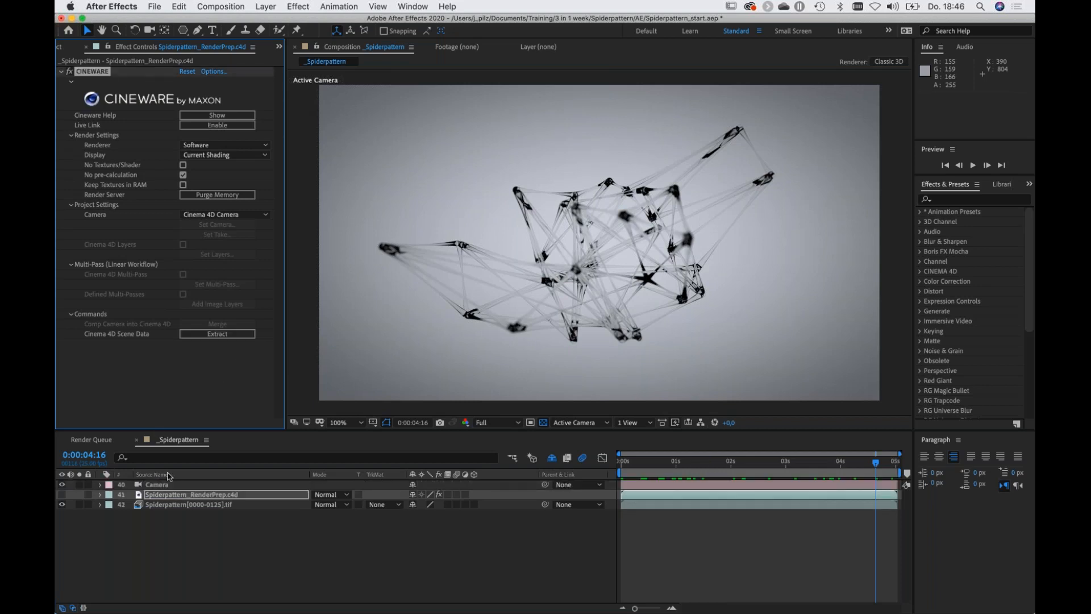
left_click(159, 487)
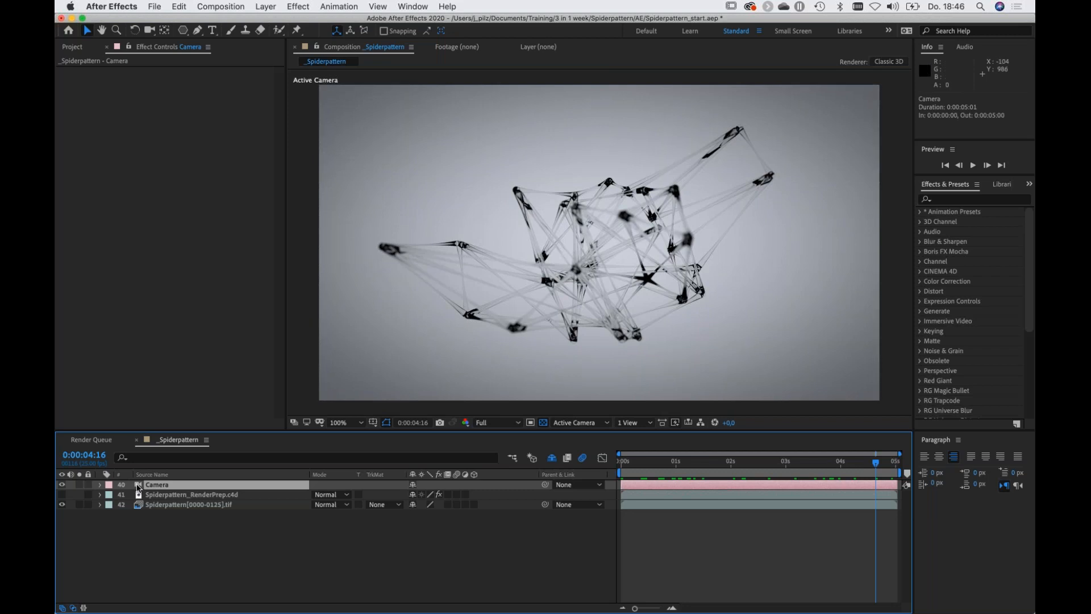
key("Delete")
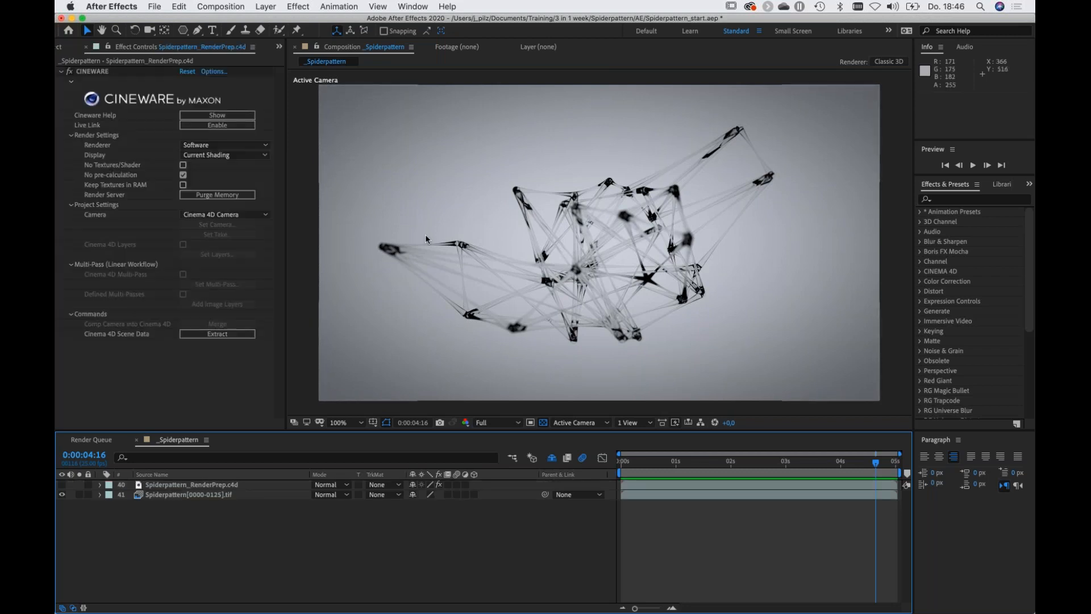
Switch to Cinema 4D, play the wireframe animation and scrub the timeline back to frame 33.
key("super+Tab")
key("super+Tab")
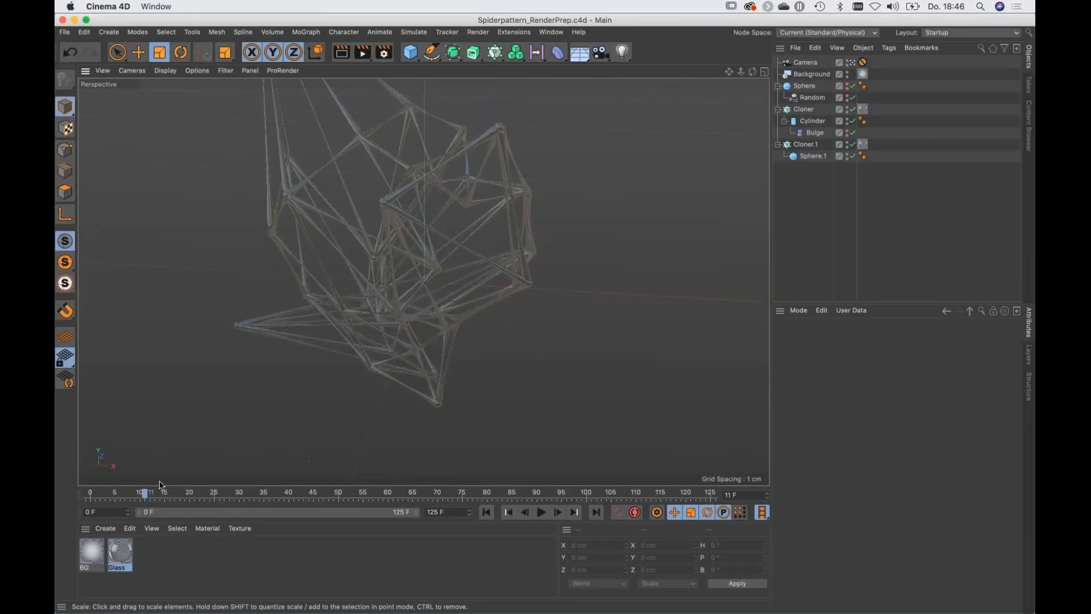
left_click_drag(146, 494, 99, 494)
left_click(542, 513)
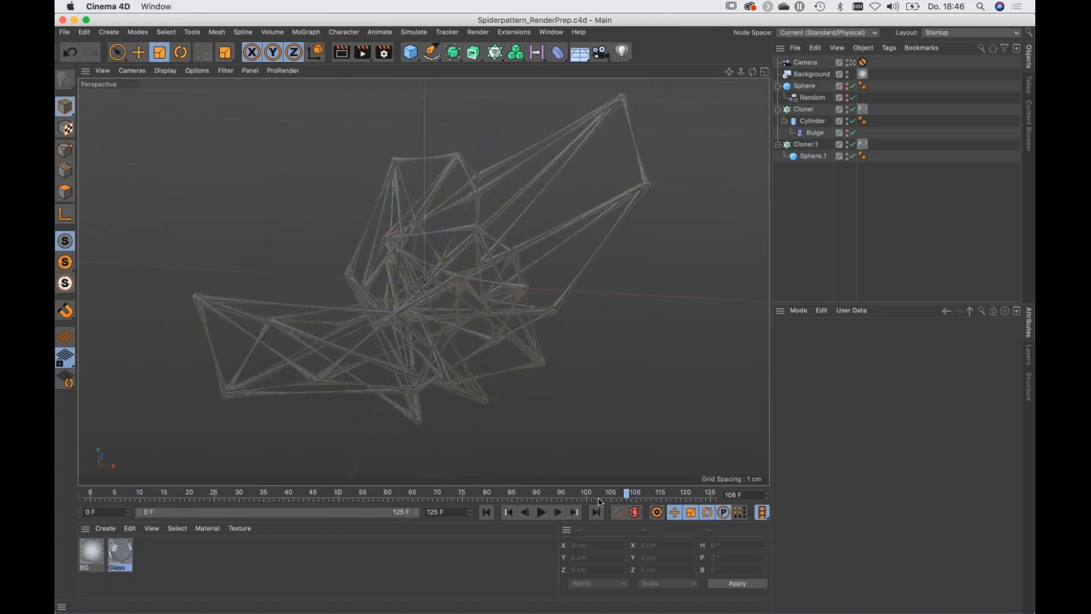
left_click_drag(559, 504, 277, 502)
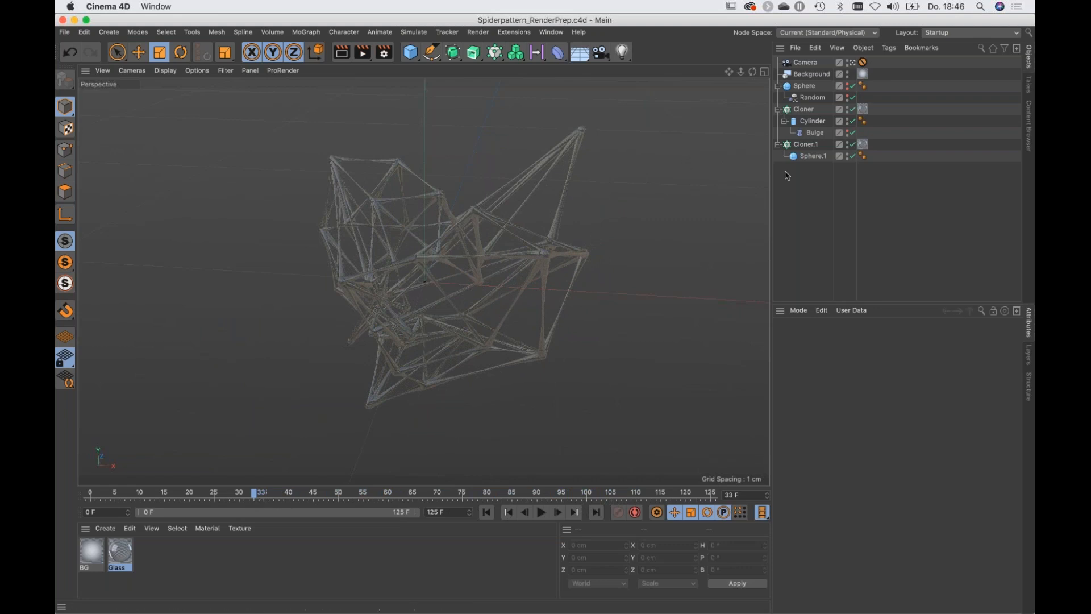
Add an External Compositing tag to Sphere.1 with its Anchor Point set to Top left, and save the project.
right_click(812, 159)
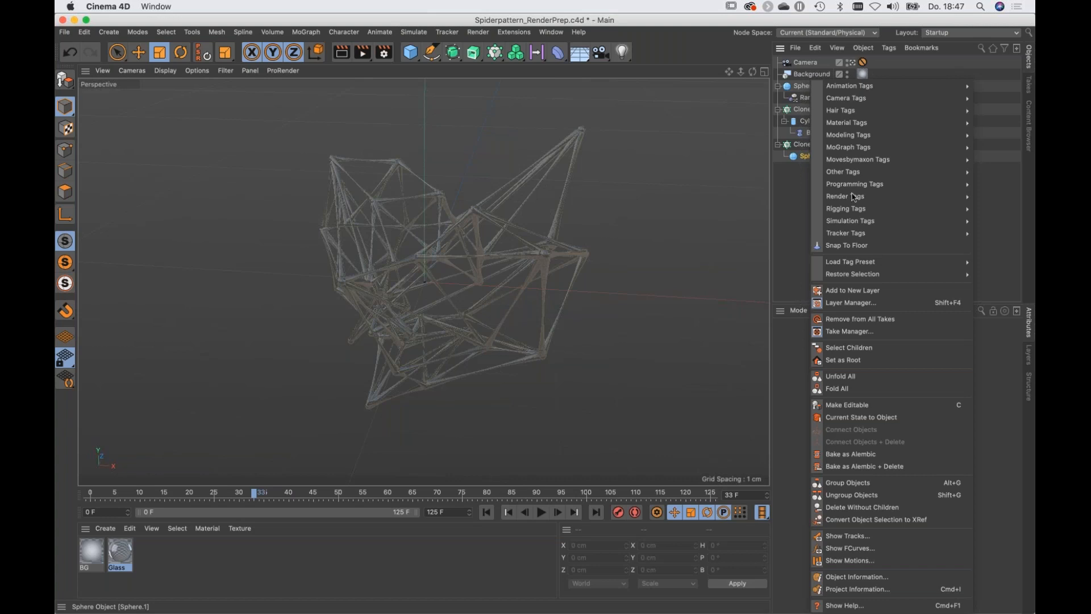
mouse_move(854, 197)
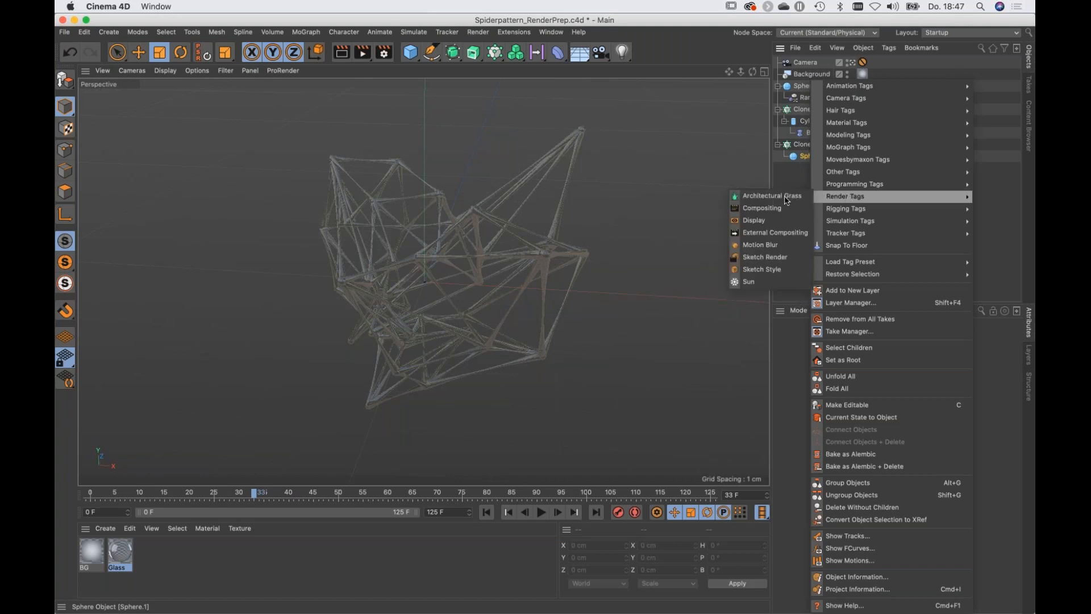
left_click(788, 237)
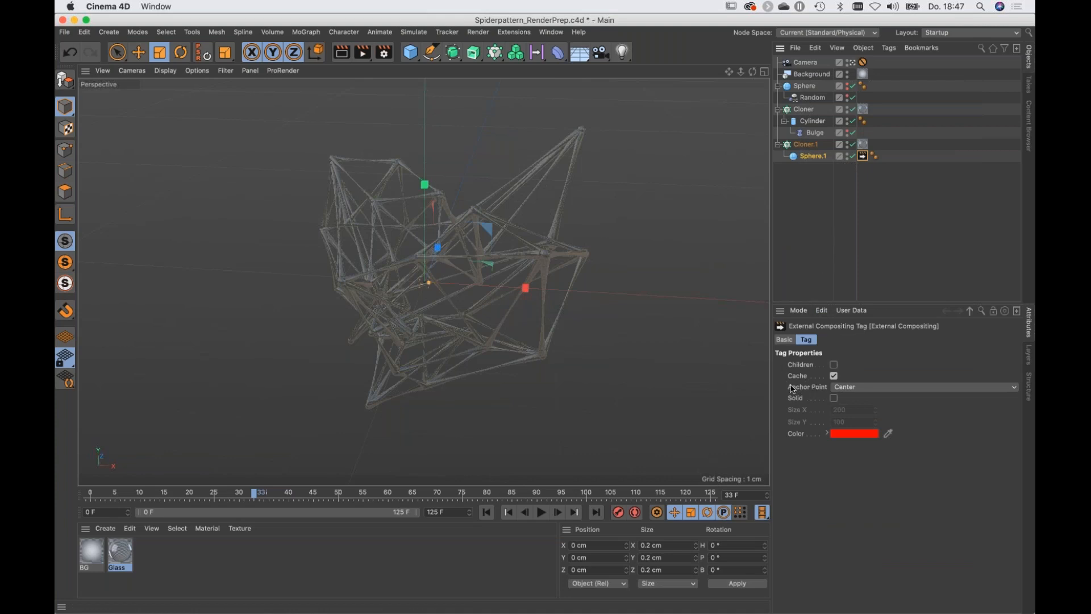
left_click(849, 390)
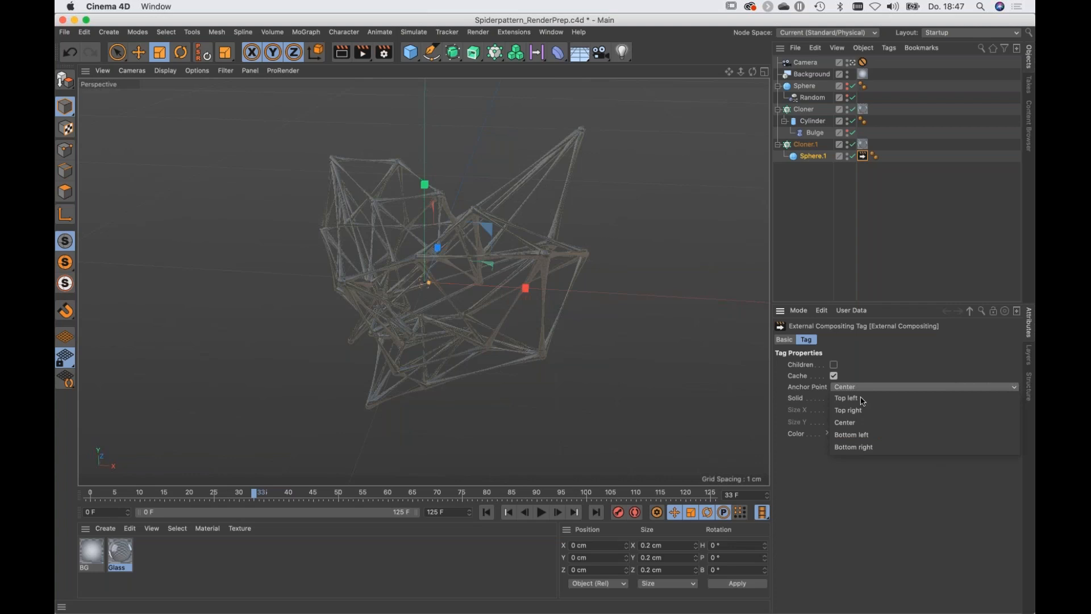
left_click(856, 400)
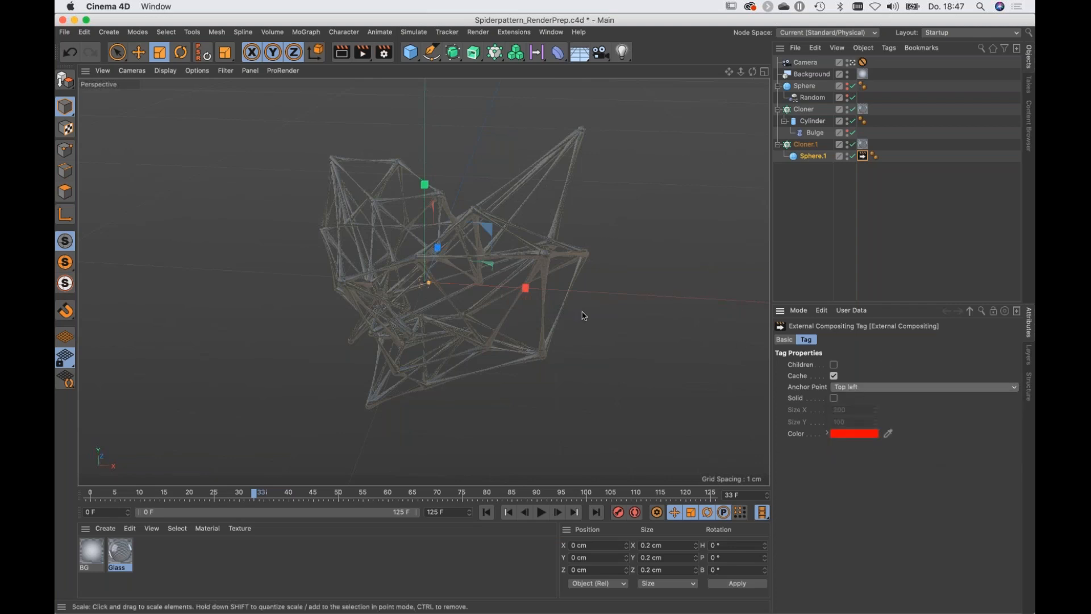
key("super+s")
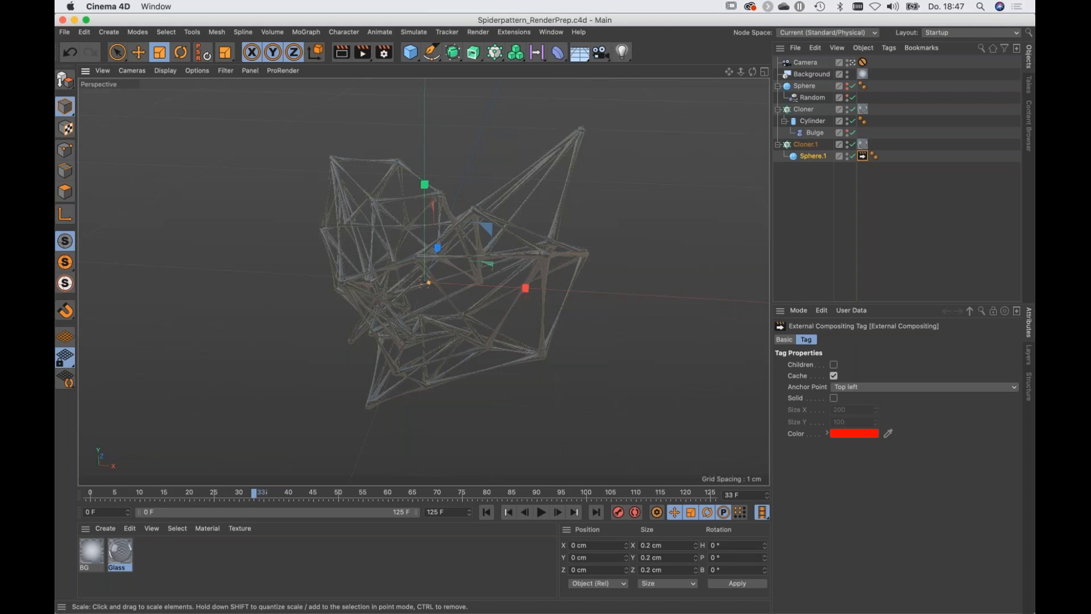
Return to After Effects, extract the scene data from the updated Cinema 4D layer again, and delete the extracted Camera layer.
key("super+Tab")
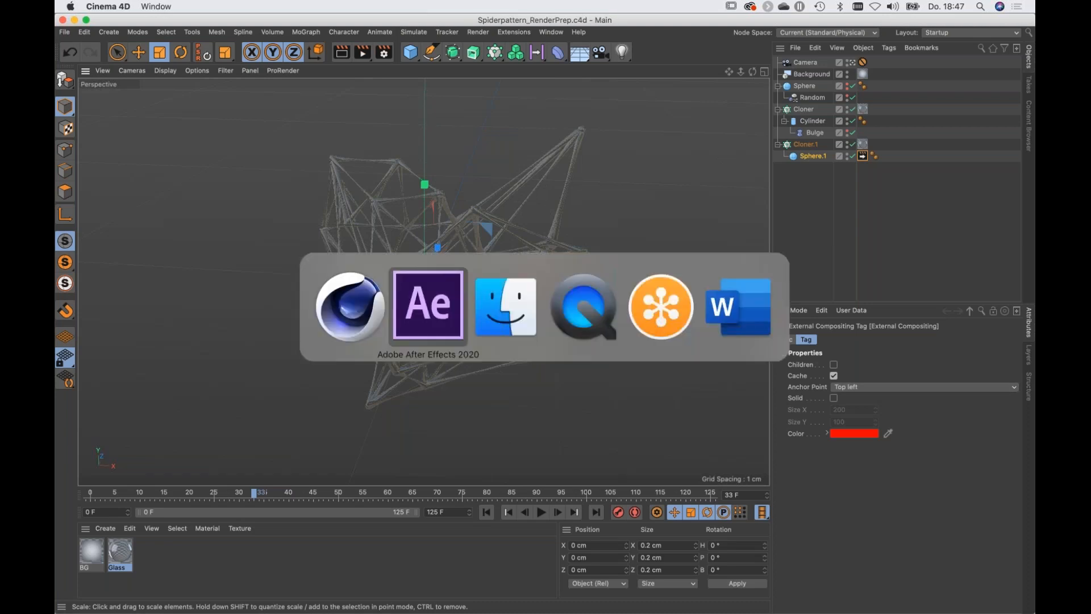
left_click(449, 308)
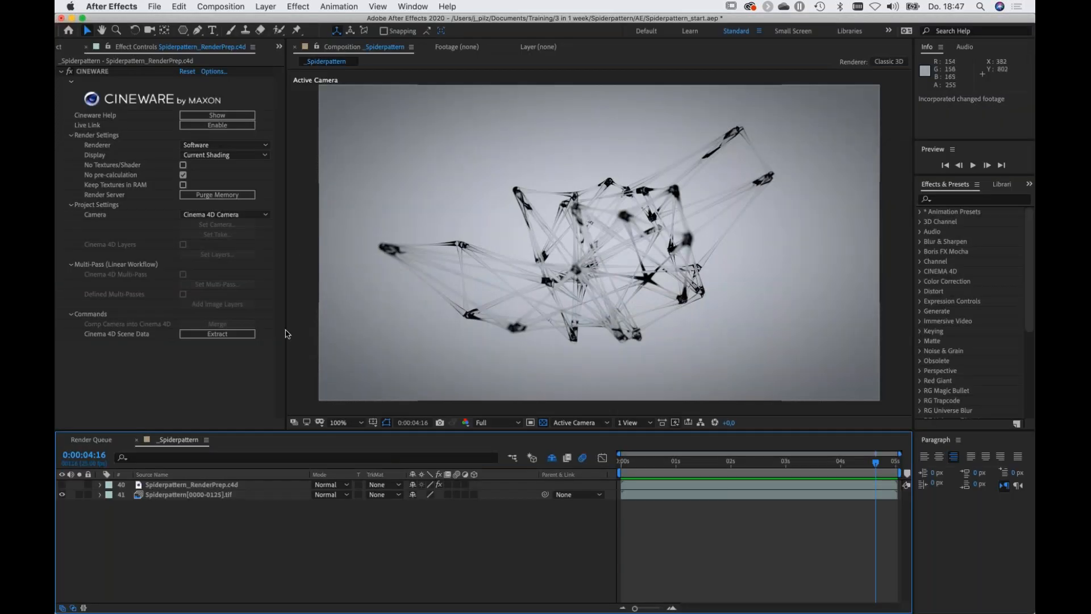
left_click(230, 336)
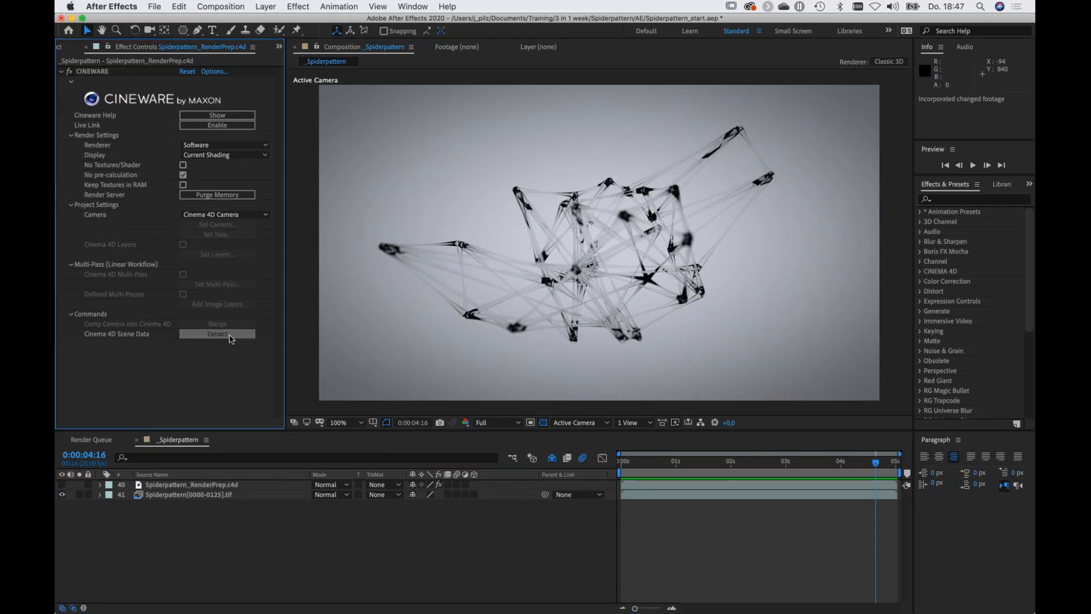
left_click(157, 484)
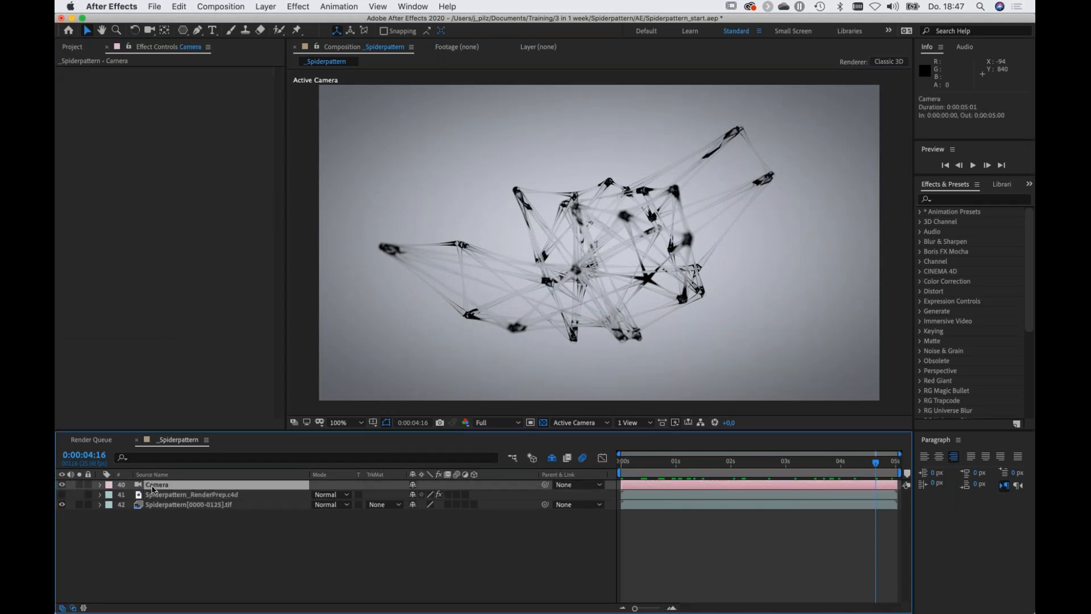
key("Delete")
Switch back to Cinema 4D, clear the object selection and look up the Save Project for Cineware command.
key("super+Tab")
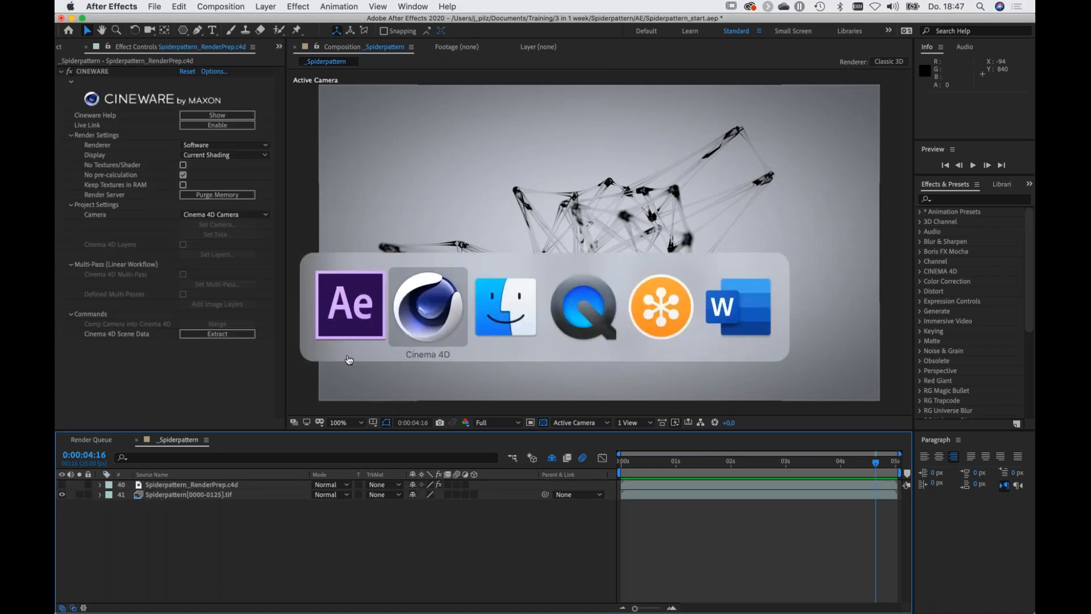
left_click(426, 307)
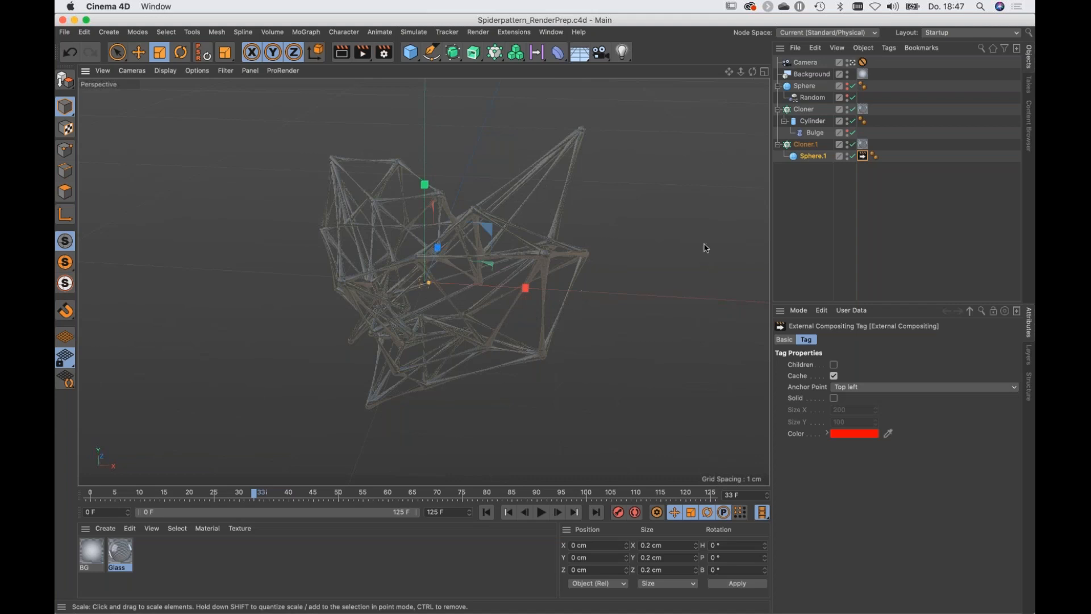
left_click(778, 223)
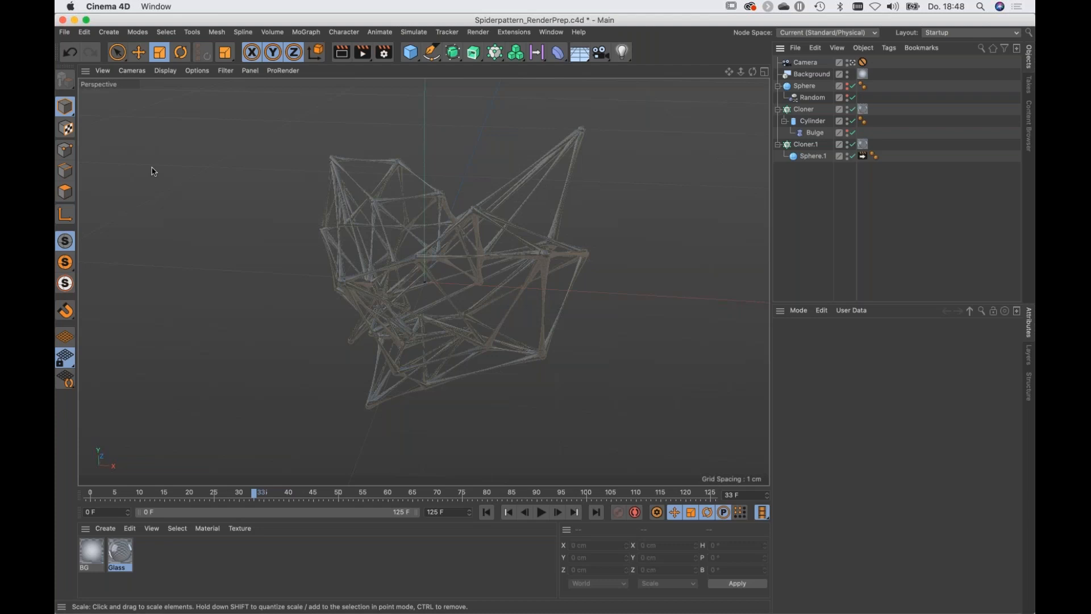
left_click(73, 39)
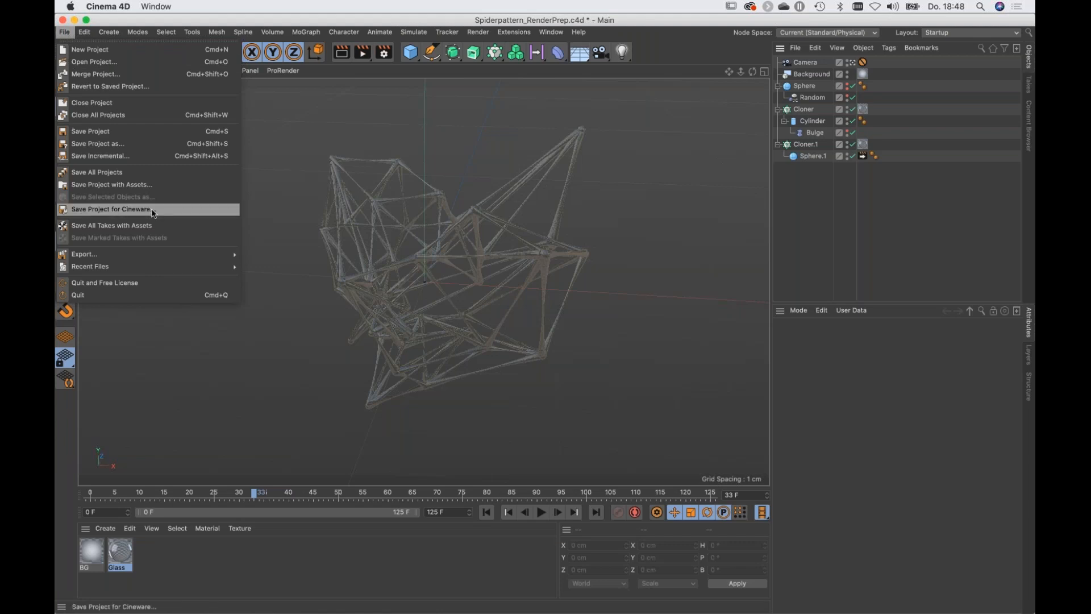
left_click(286, 176)
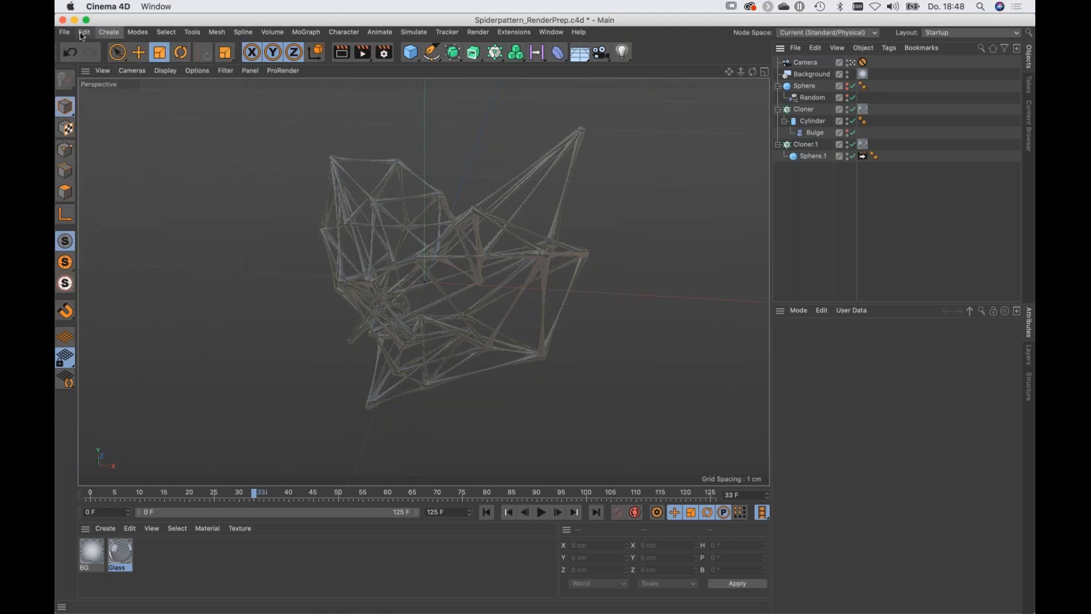
Examine the Save Polygons for Cineware option in the Files preferences, leaving it disabled, and close the preferences.
left_click(84, 32)
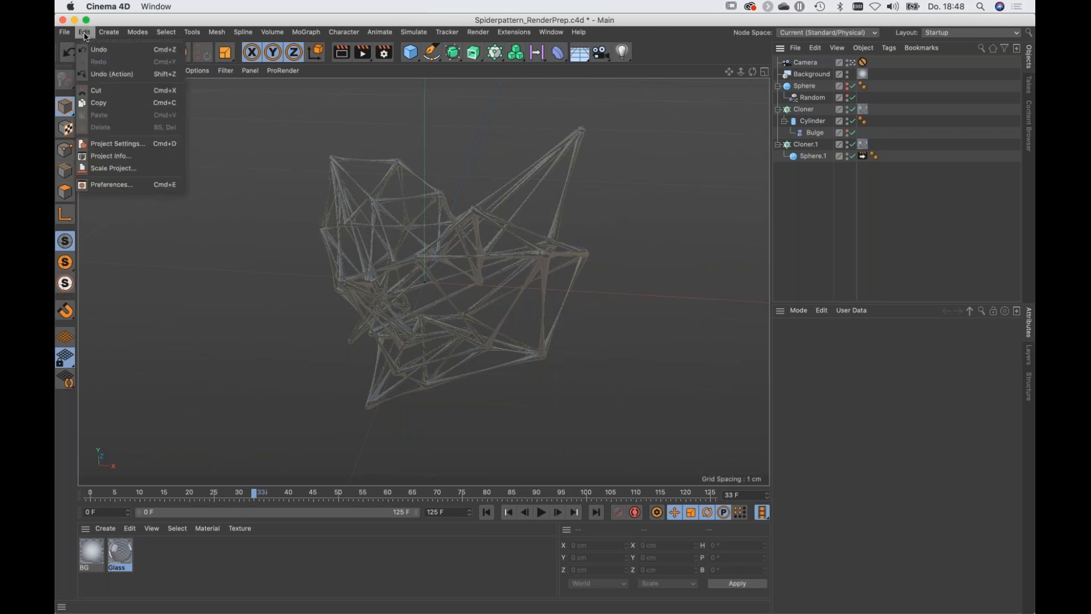
left_click(98, 184)
left_click_drag(214, 178, 233, 148)
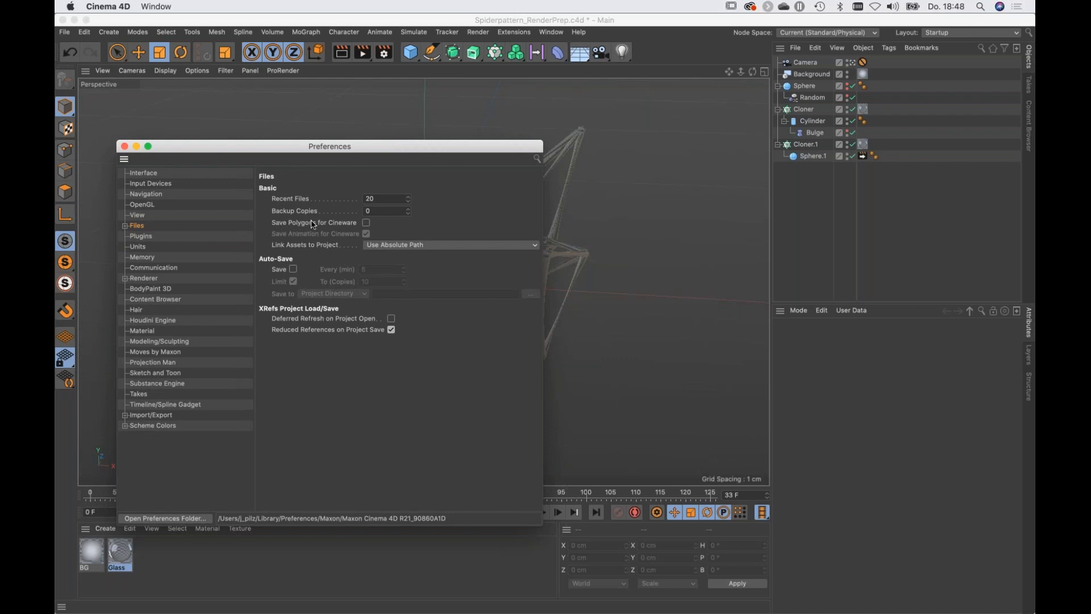
left_click(366, 222)
left_click(366, 222)
left_click(126, 147)
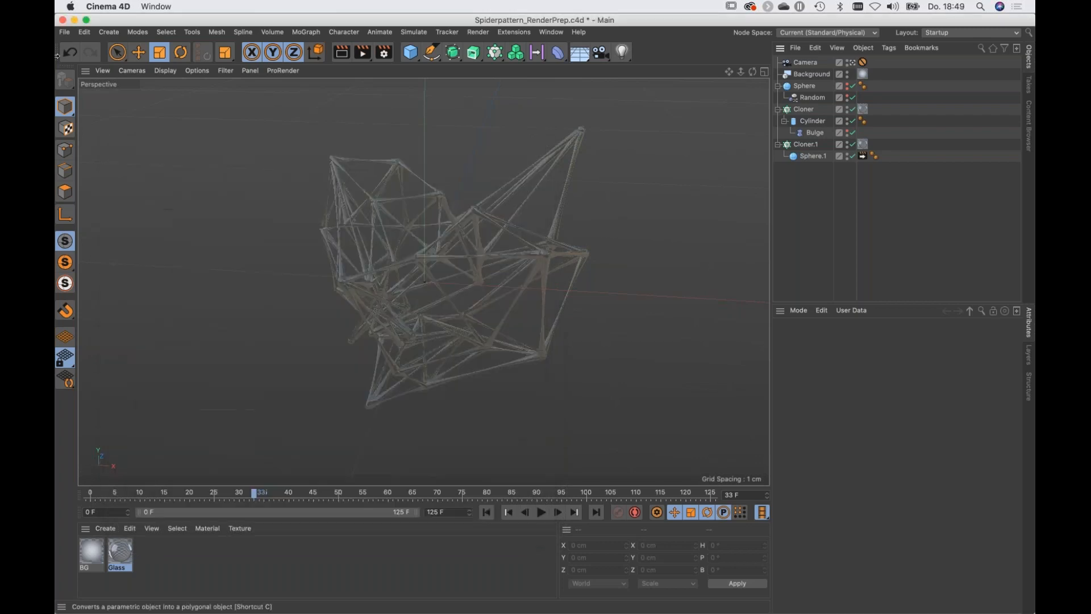
Save the project for Cineware as Spiderpattern_RenderPrep.c4d in the C4D folder, replacing the existing file.
left_click(64, 32)
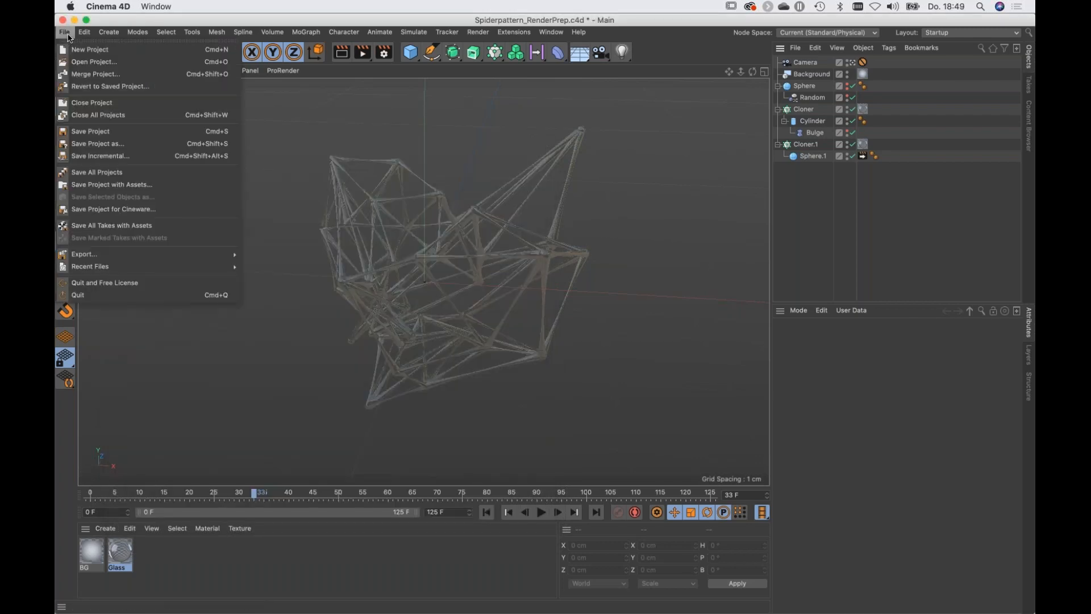
left_click(122, 211)
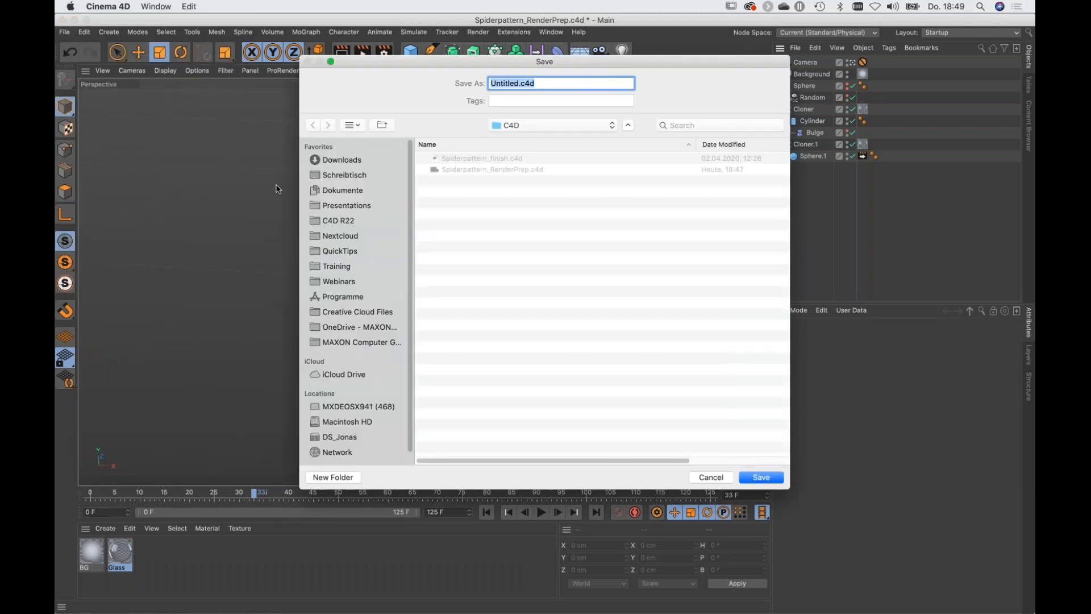
left_click(458, 169)
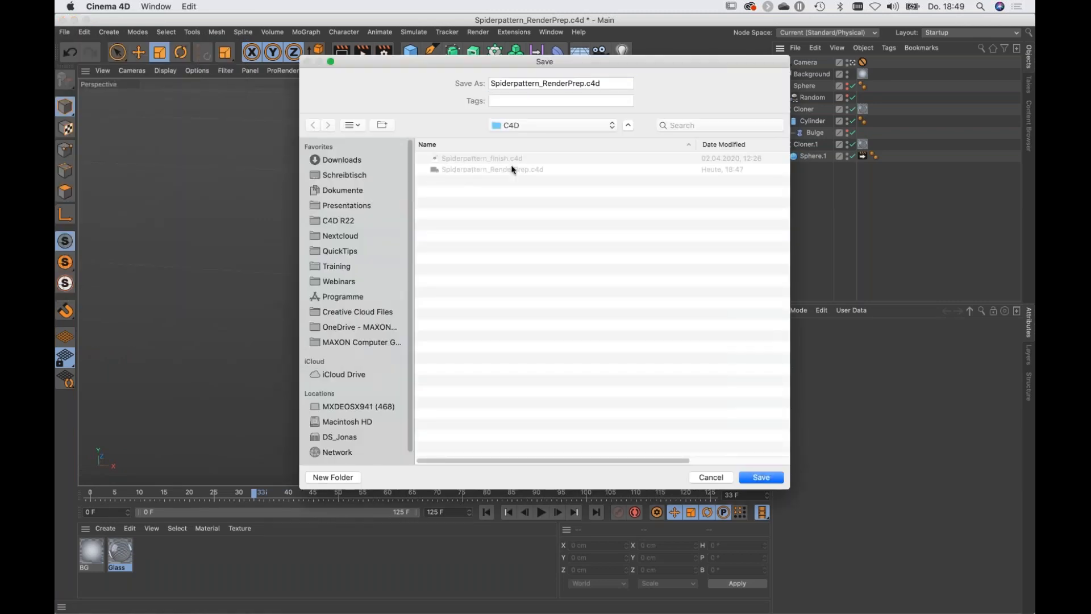
left_click(764, 478)
left_click(630, 137)
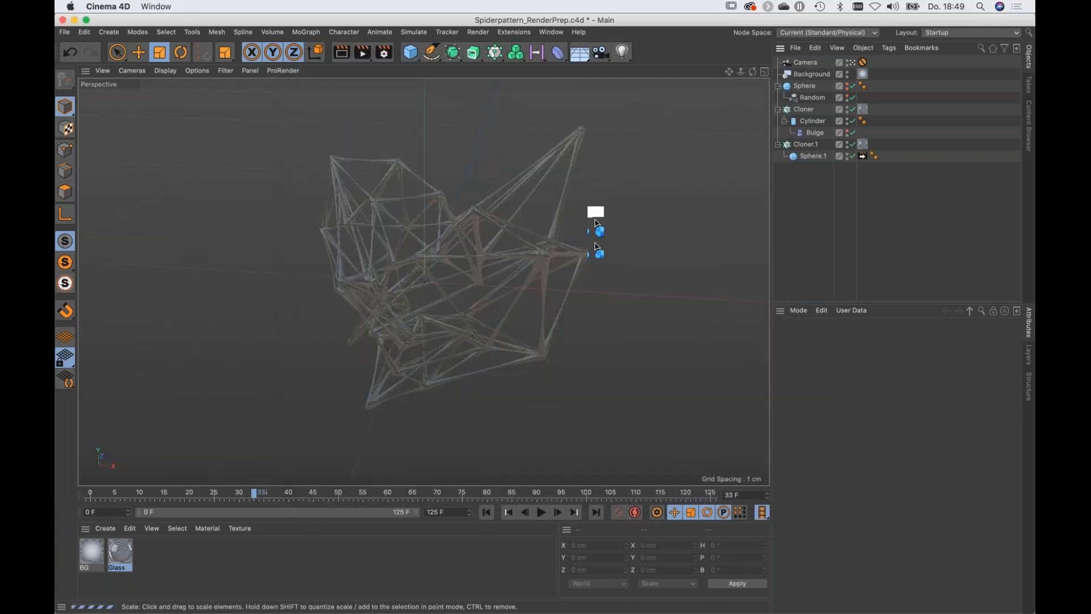
Switch to After Effects, extract the Cinema 4D scene data from the Spiderpattern_RenderPrep.c4d layer and scrub the composition to 0:00:01:07.
key("super+Tab")
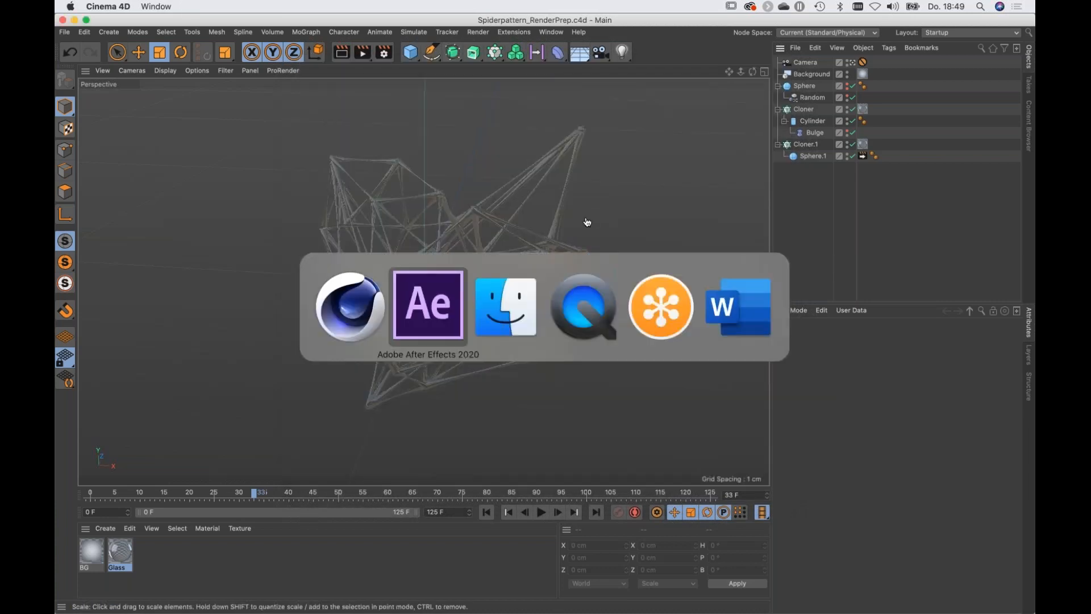
left_click(436, 298)
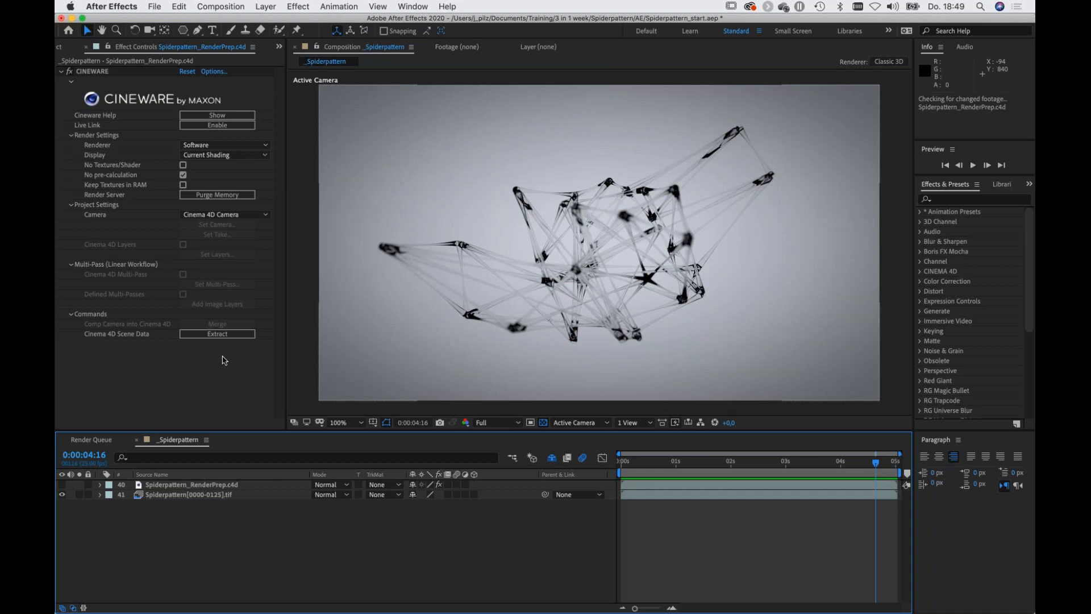
left_click(221, 335)
left_click(220, 337)
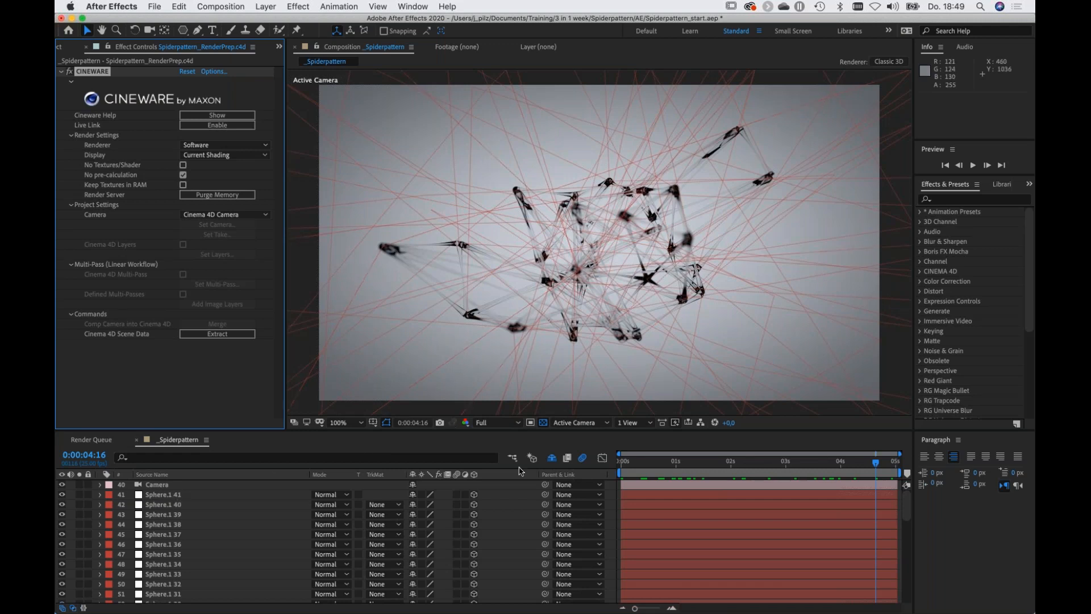
left_click_drag(674, 462, 689, 463)
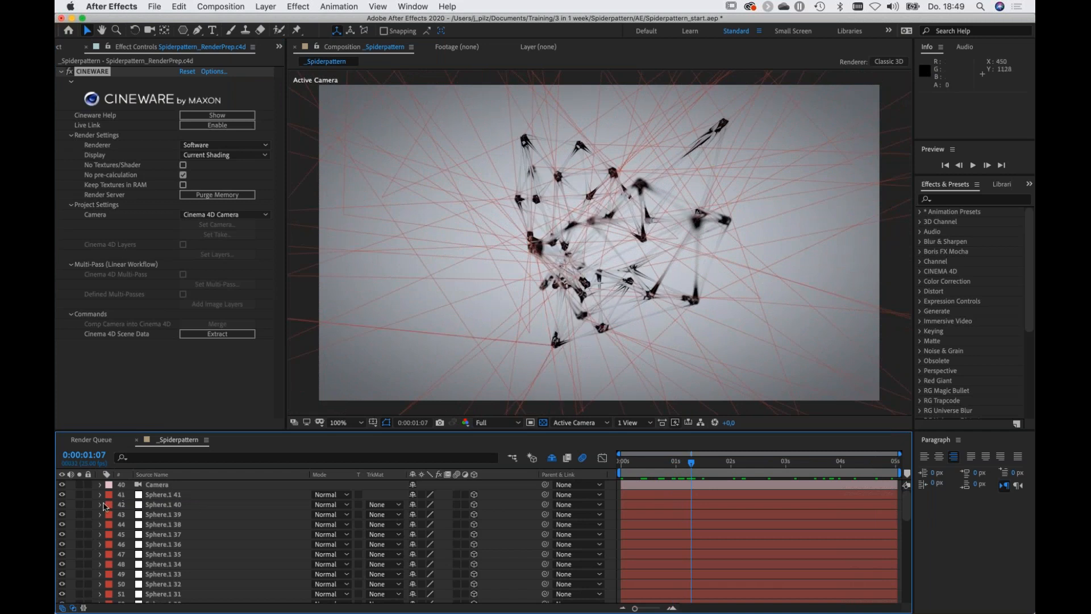
Delete all extracted Sphere.1 null layers and the extracted Camera layer from the _Spiderpattern composition.
left_click(166, 495)
scroll(169, 507, "down", 8)
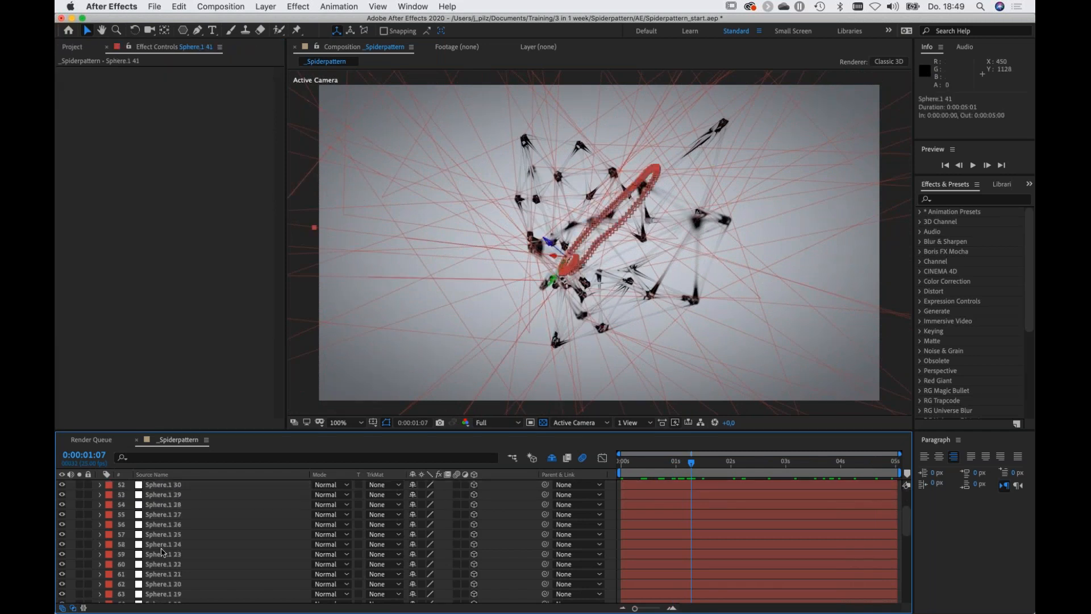
scroll(163, 567, "down", 3)
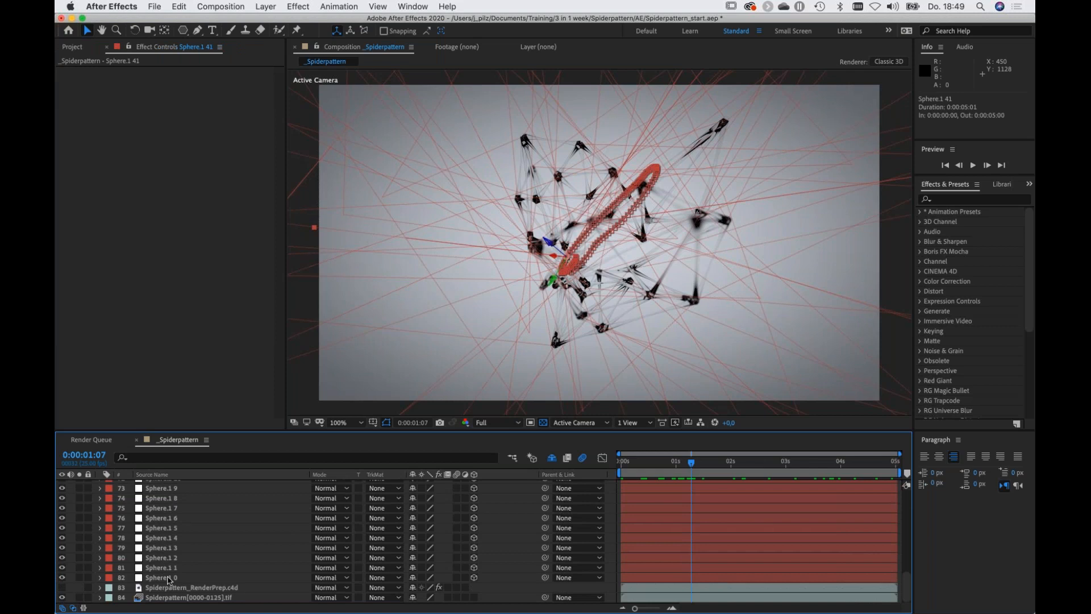
left_click(169, 579, "shift")
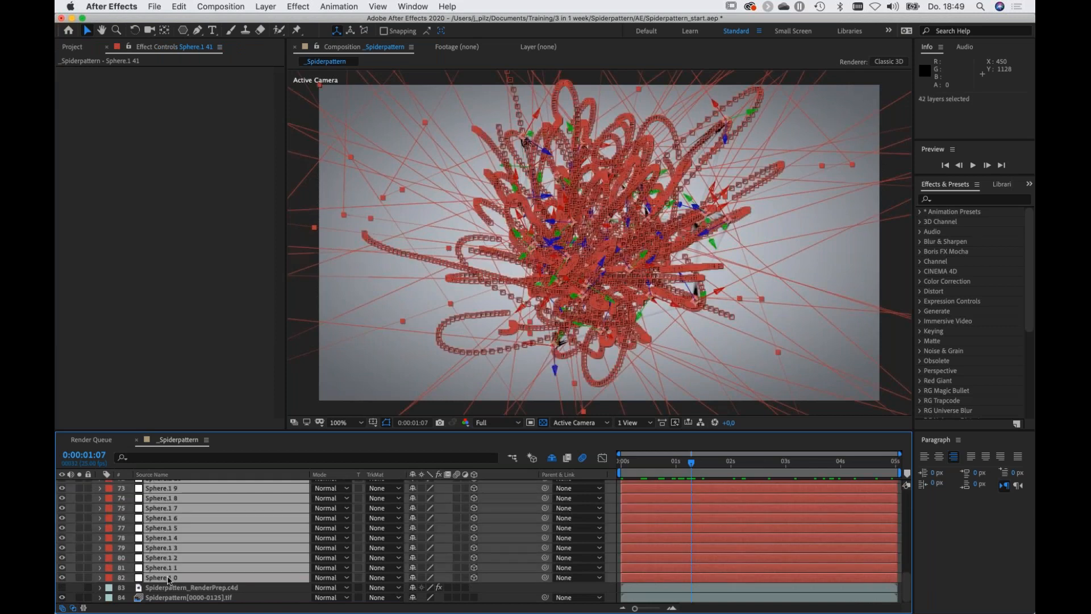
key("Delete")
left_click(145, 485)
key("Delete")
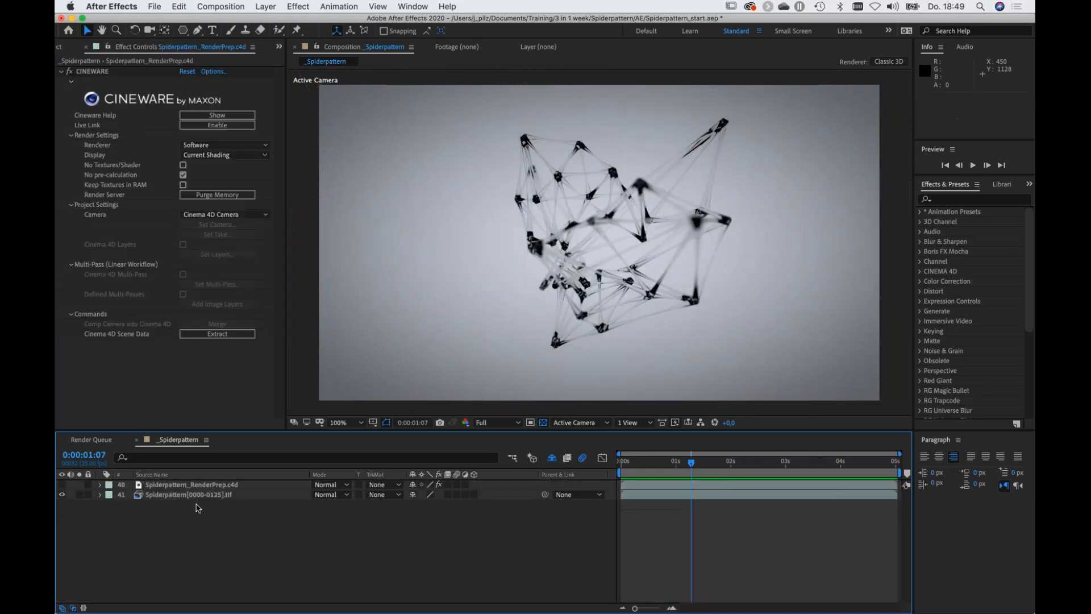
Switch to Cinema 4D and add a cube with a size of 30 × 1 × 1 cm.
key("super+Tab")
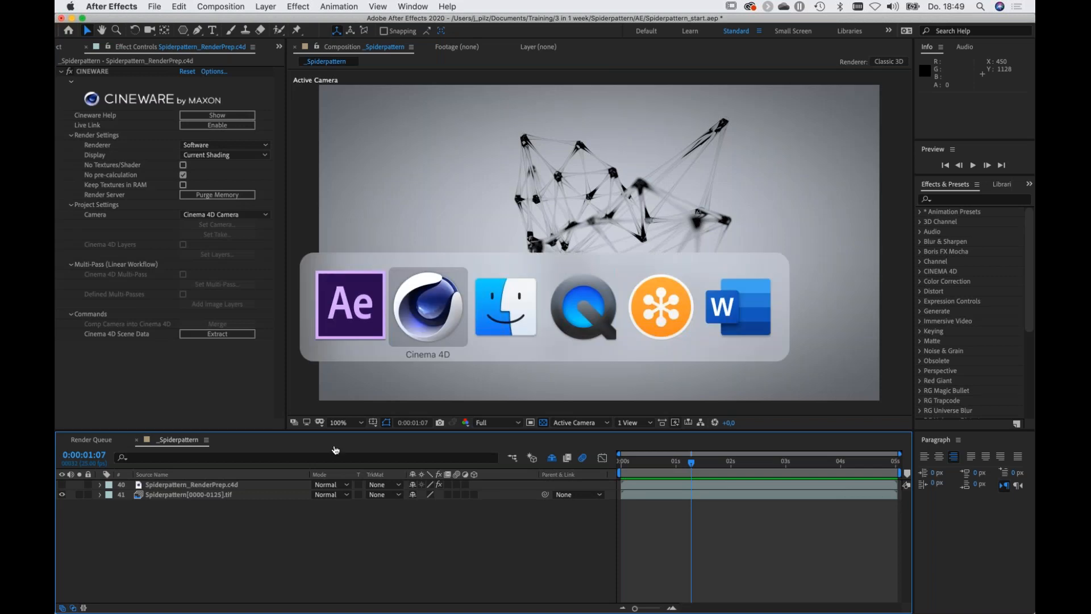
left_click(442, 324)
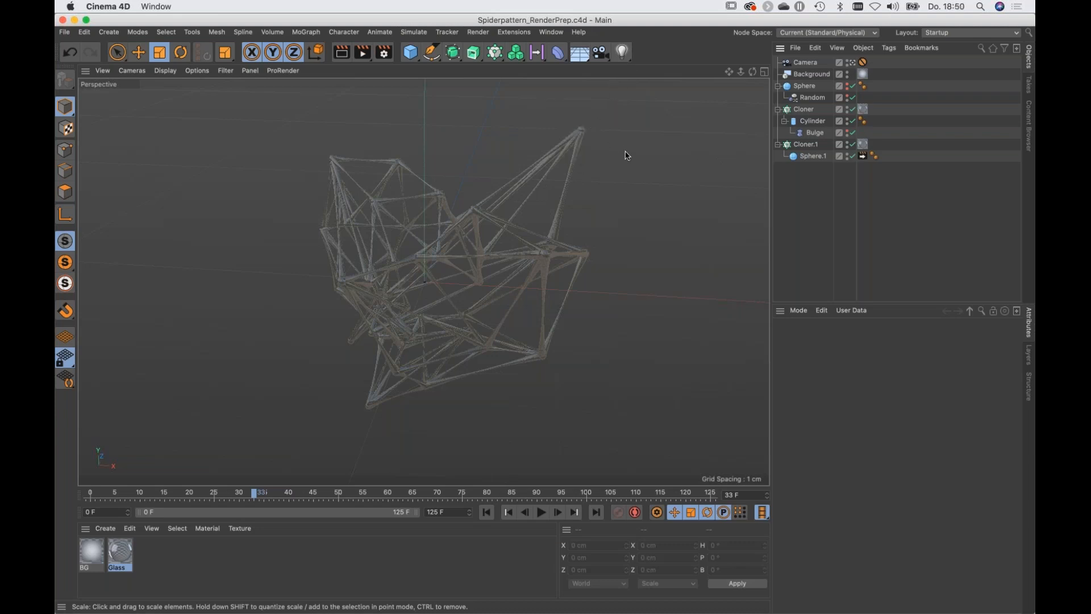
left_click(413, 54)
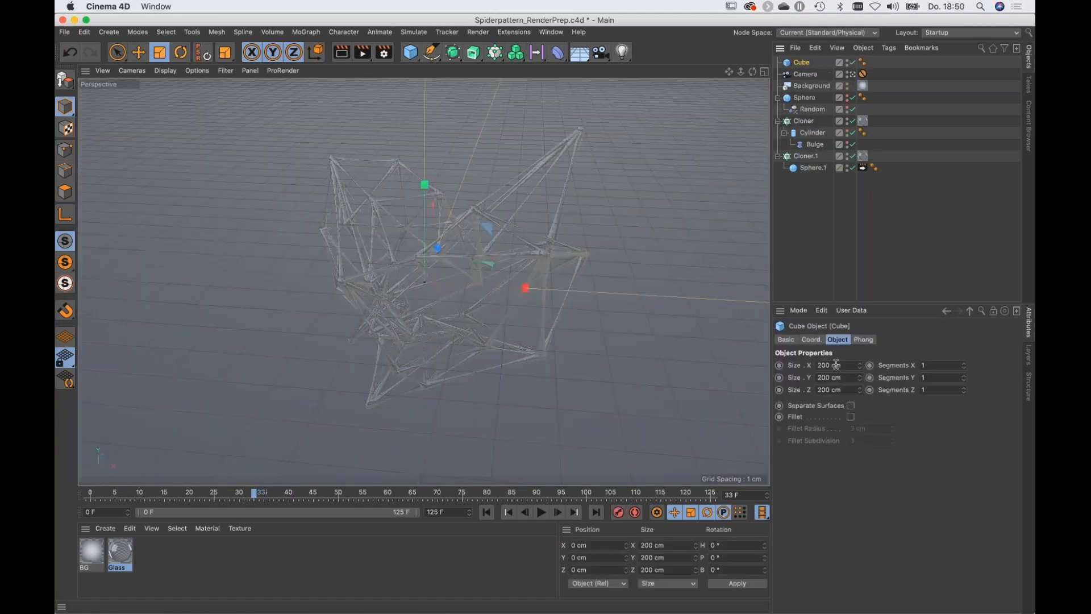
type("30")
key("Tab")
type("1")
key("Tab")
type("1")
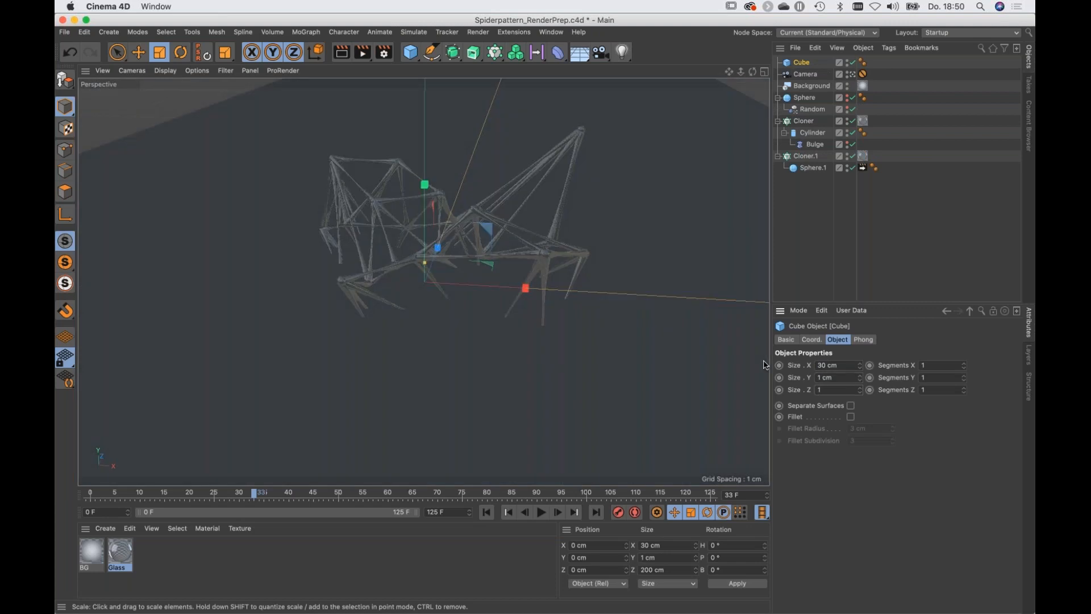
key("Return")
Scale the cube down to about 4.5 × 0.15 × 0.15 cm, nest it under Sphere.1 and scrub the animation to frame 100.
left_click_drag(647, 250, 311, 334)
left_click_drag(813, 62, 810, 170)
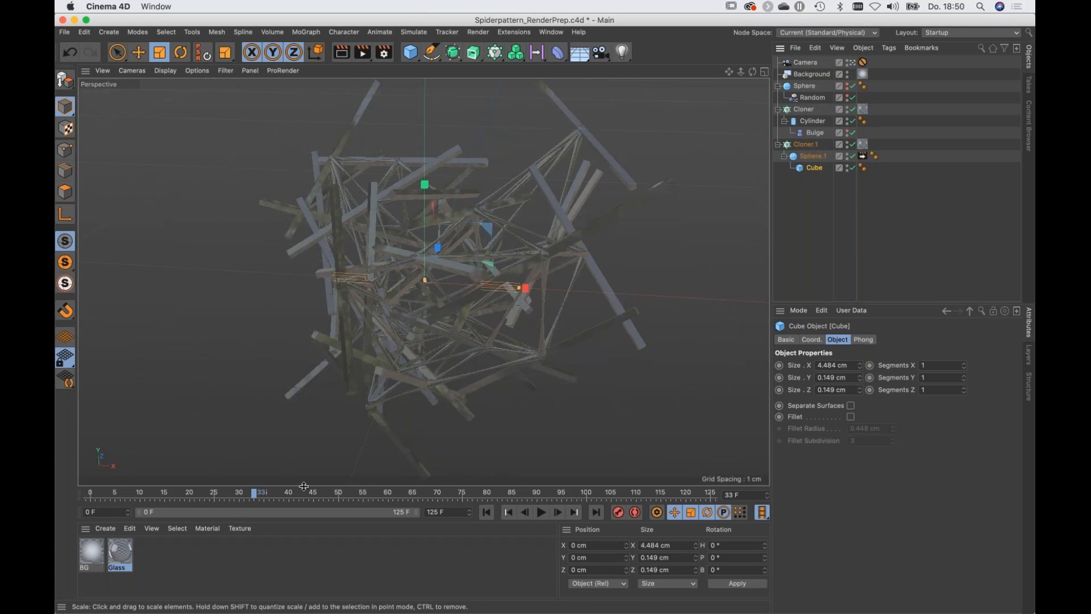
left_click_drag(254, 494, 608, 482)
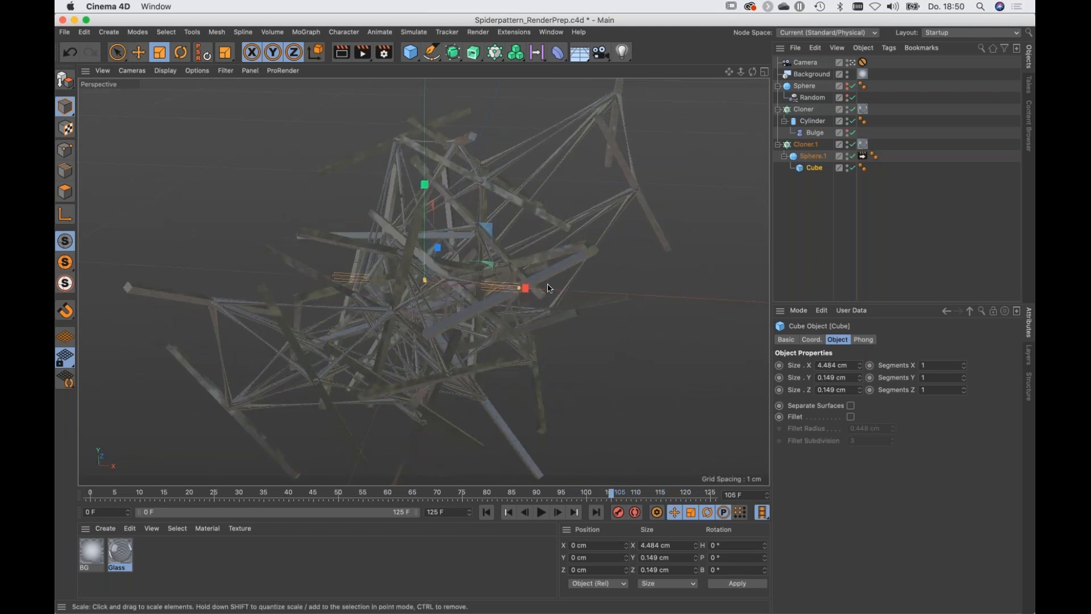
mouse_move(610, 494)
left_mouse_down()
mouse_move(577, 494)
mouse_move(591, 498)
left_mouse_up()
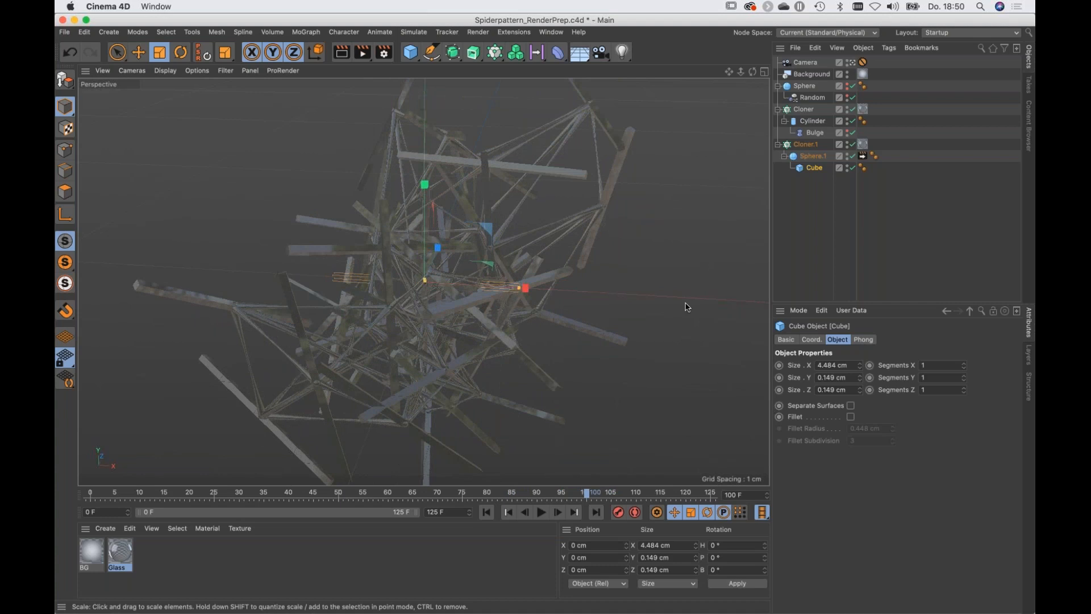
Add a Target effector to Cloner.1 with its Target Mode set to Look At Camera, and scrub the animation to frame 84.
left_click(807, 146)
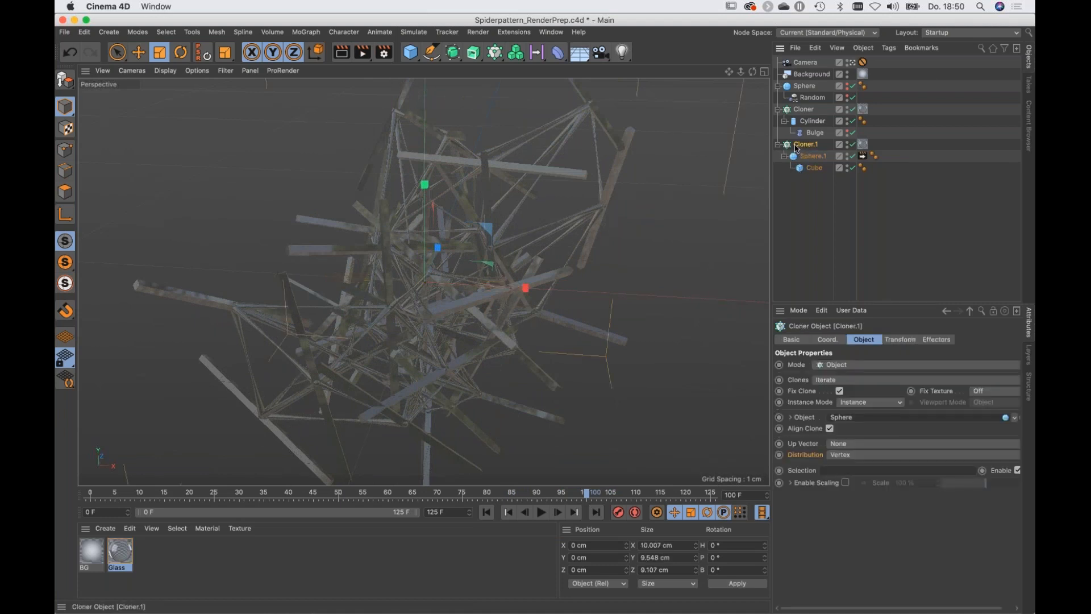
left_click(495, 52)
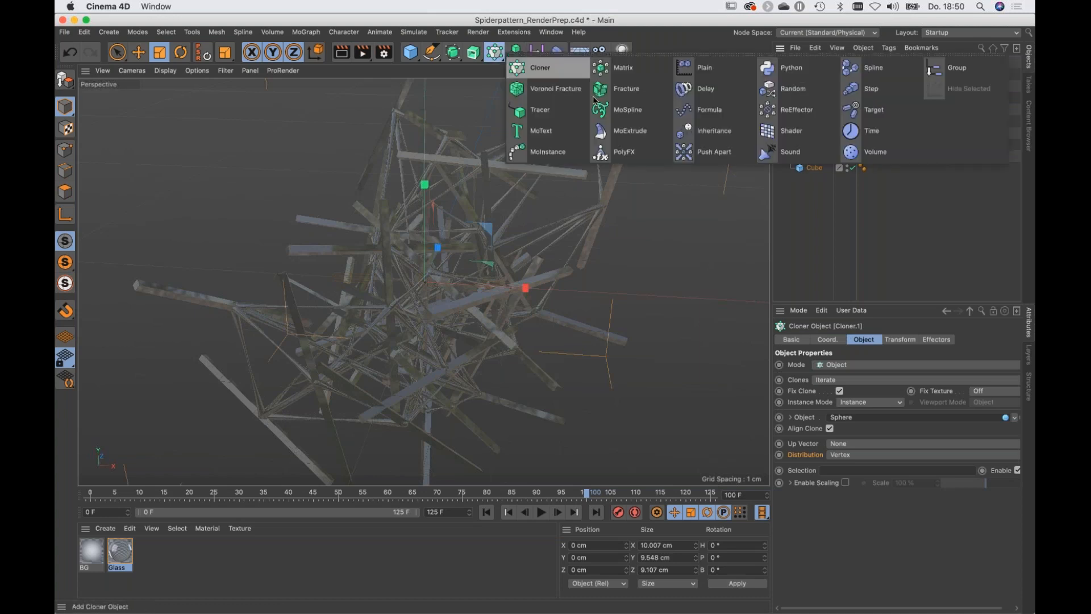
left_click(872, 111)
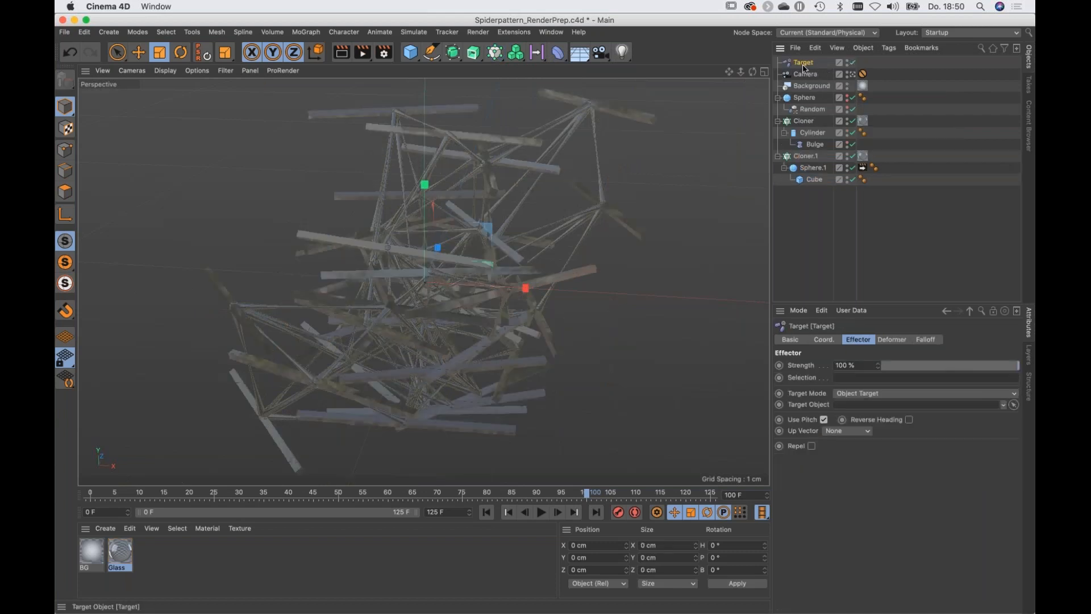
left_click(869, 395)
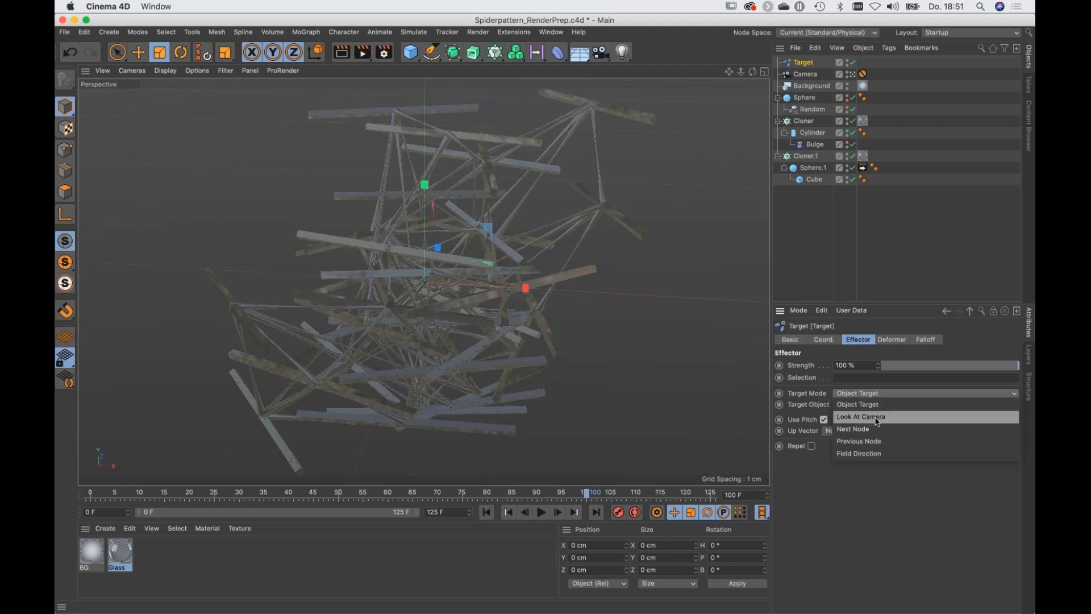
left_click(877, 420)
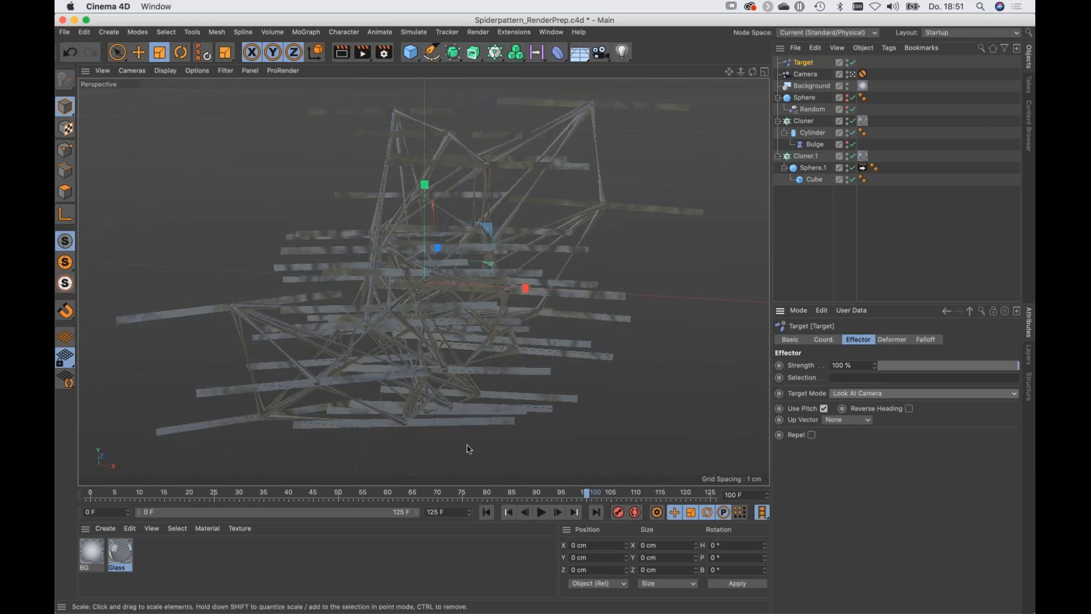
left_click(526, 494)
mouse_move(513, 494)
left_mouse_down()
mouse_move(211, 492)
mouse_move(508, 469)
left_mouse_up()
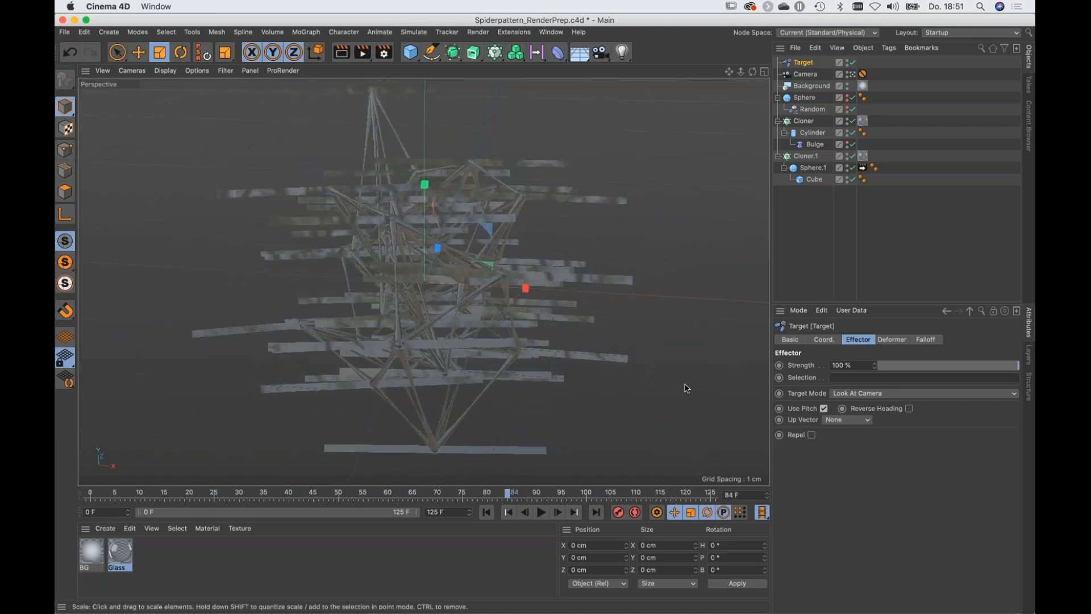
Set the Target effector's Up Vector to X+ and scrub the animation to frame 25.
left_click(850, 421)
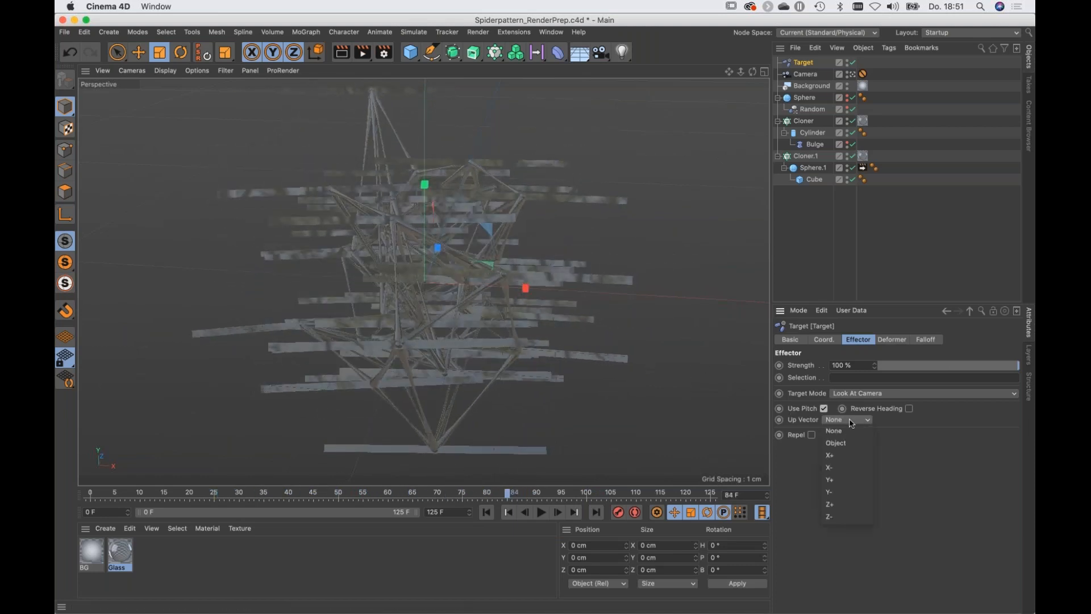
left_click(845, 457)
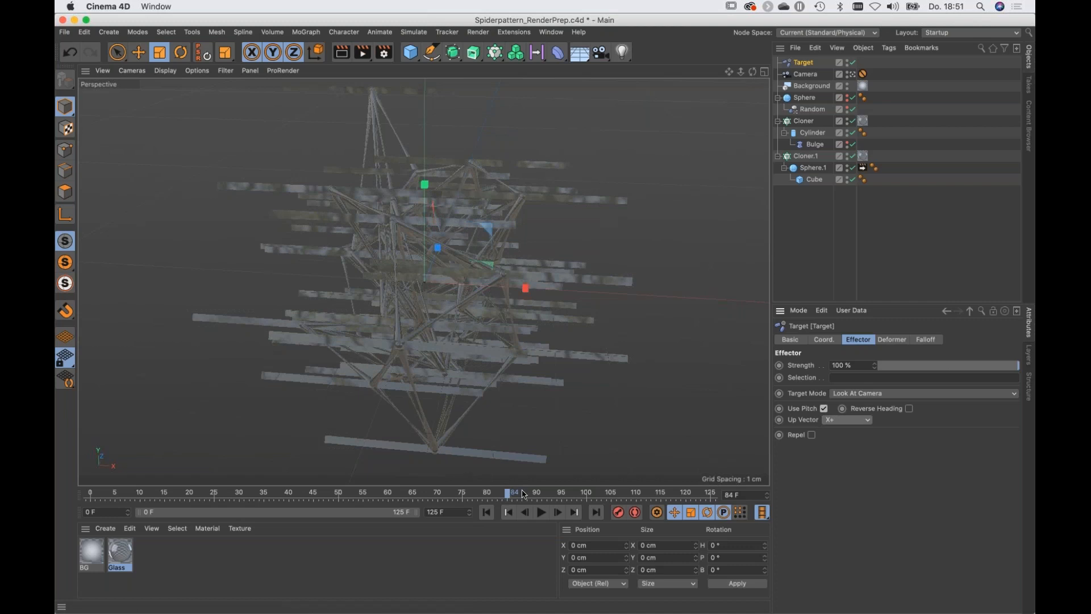
left_click_drag(537, 493, 214, 492)
Save the camera-aligned scene for Cineware over Spiderpattern_RenderPrep.c4d and switch to After Effects.
left_click(64, 32)
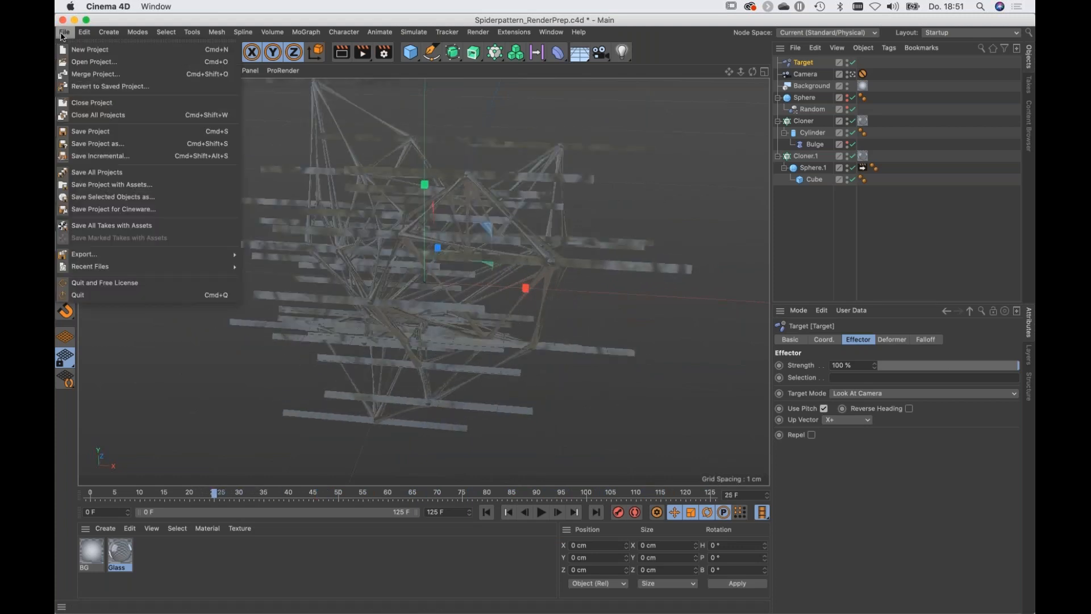
left_click(128, 209)
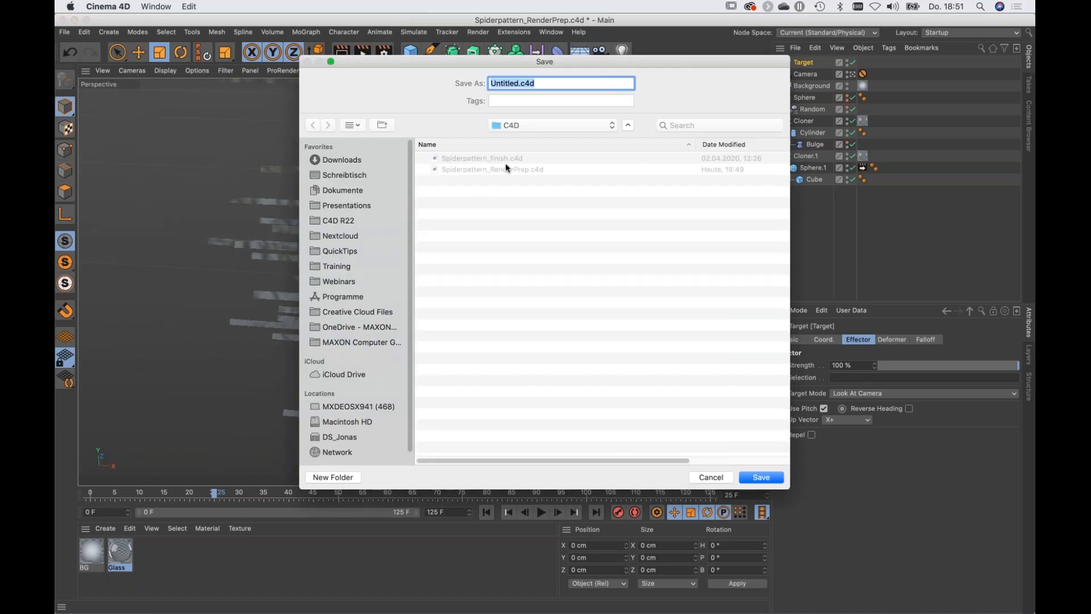
left_click(506, 173)
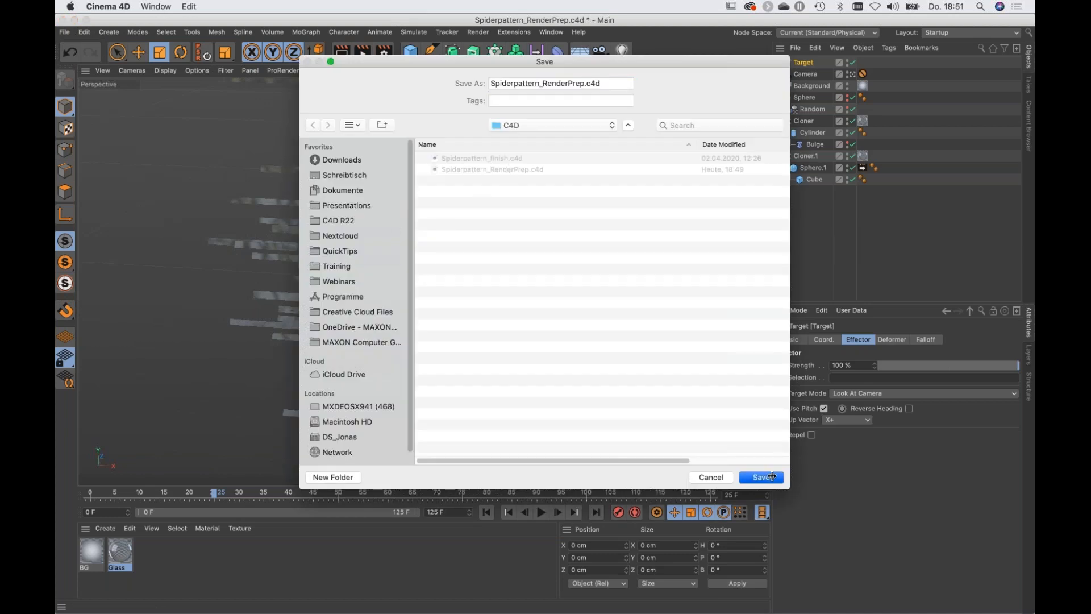
left_click(772, 477)
left_click(628, 137)
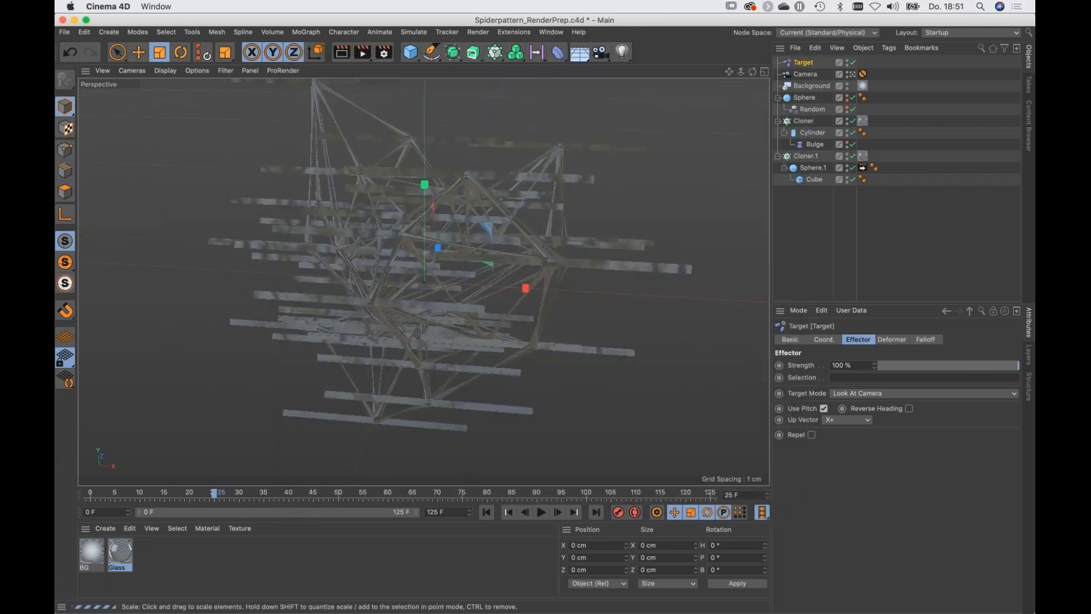
key("super+Tab")
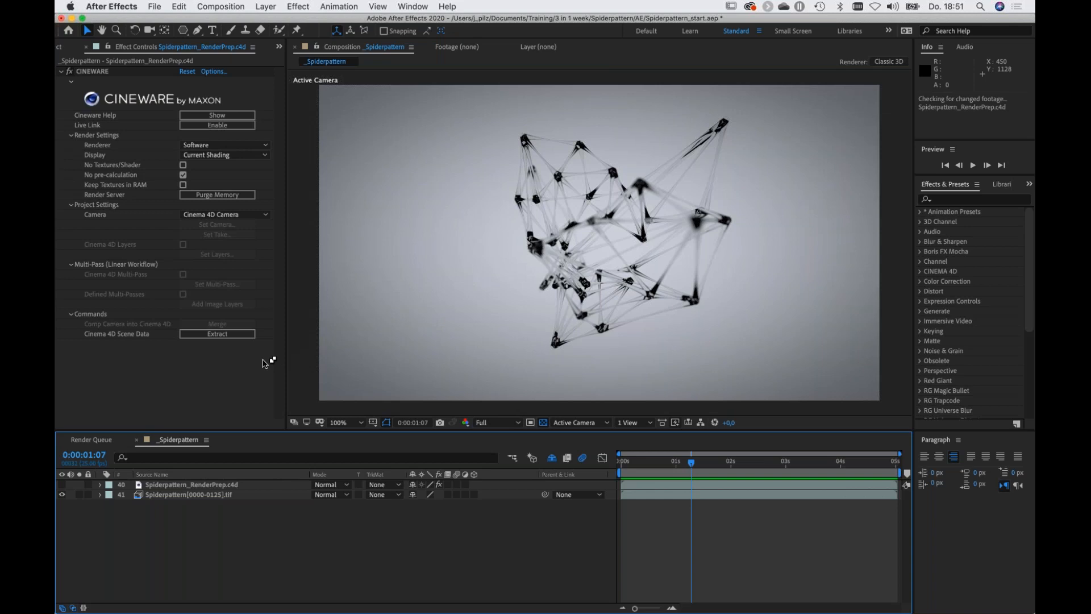
Extract the Cinema 4D scene data from Spiderpattern_RenderPrep.c4d into the composition and scrub to 0:00:01:18.
left_click(224, 339)
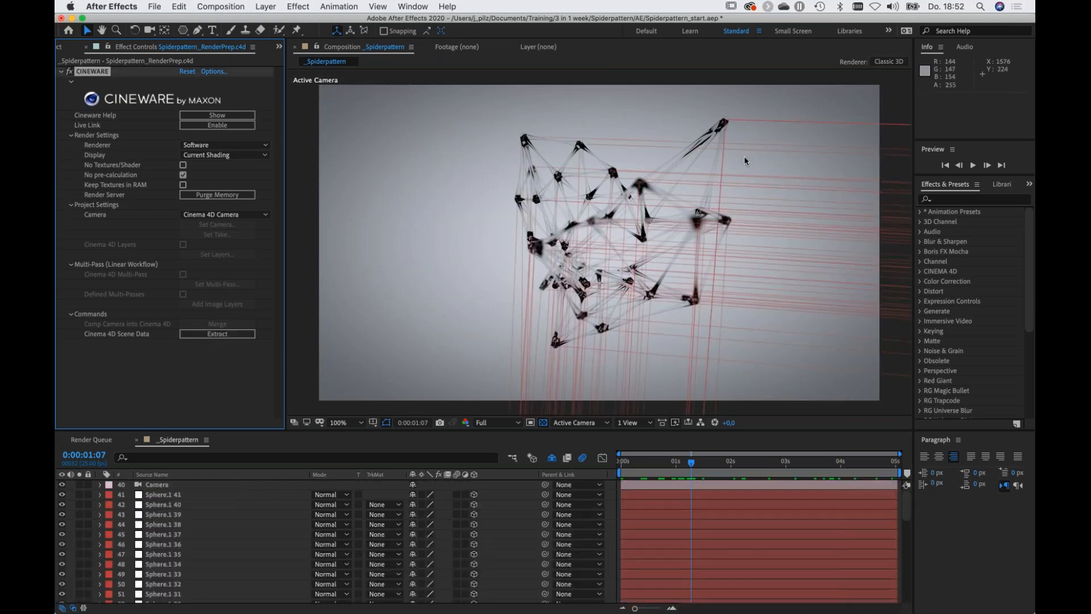
left_click_drag(691, 463, 715, 475)
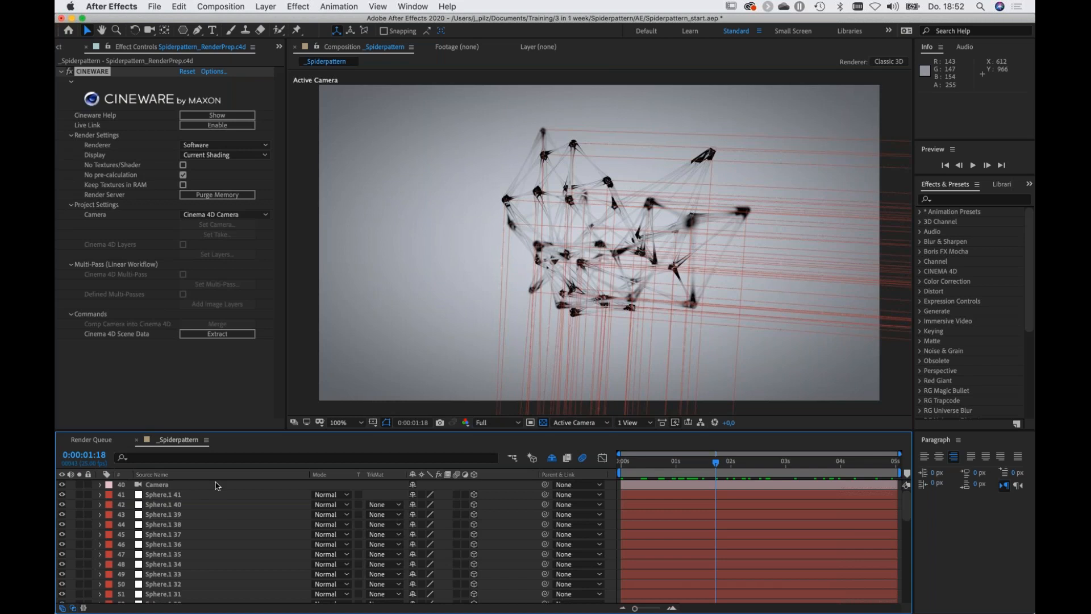
Remove the Scale keyframes from all nulls from Sphere.1 41 to Sphere.1 0 and set their Scale to 1%.
left_click(166, 496)
scroll(189, 514, "down", 10)
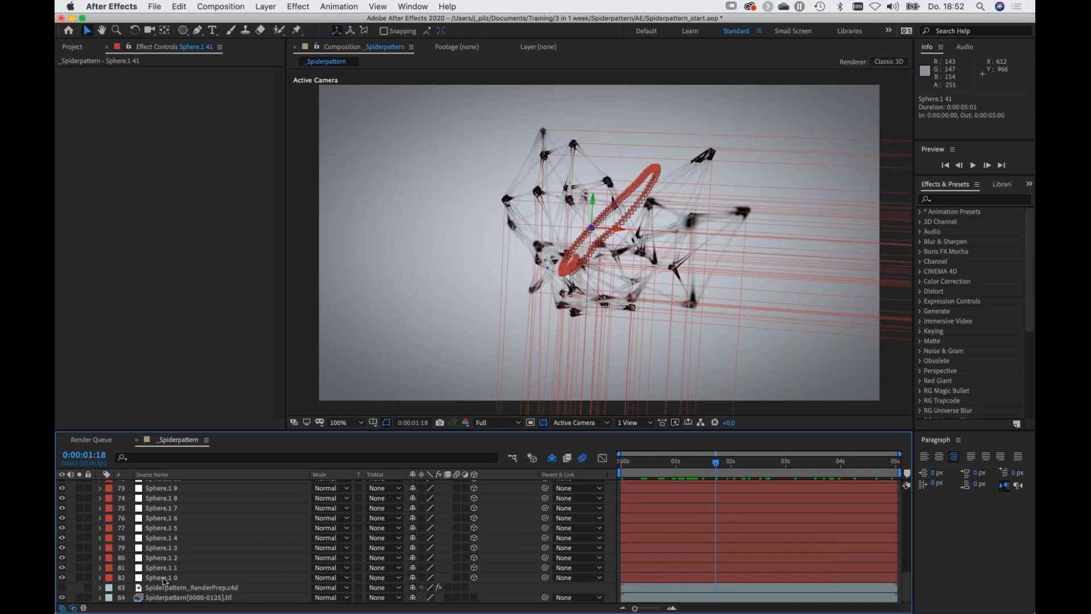
left_click(163, 578, "shift")
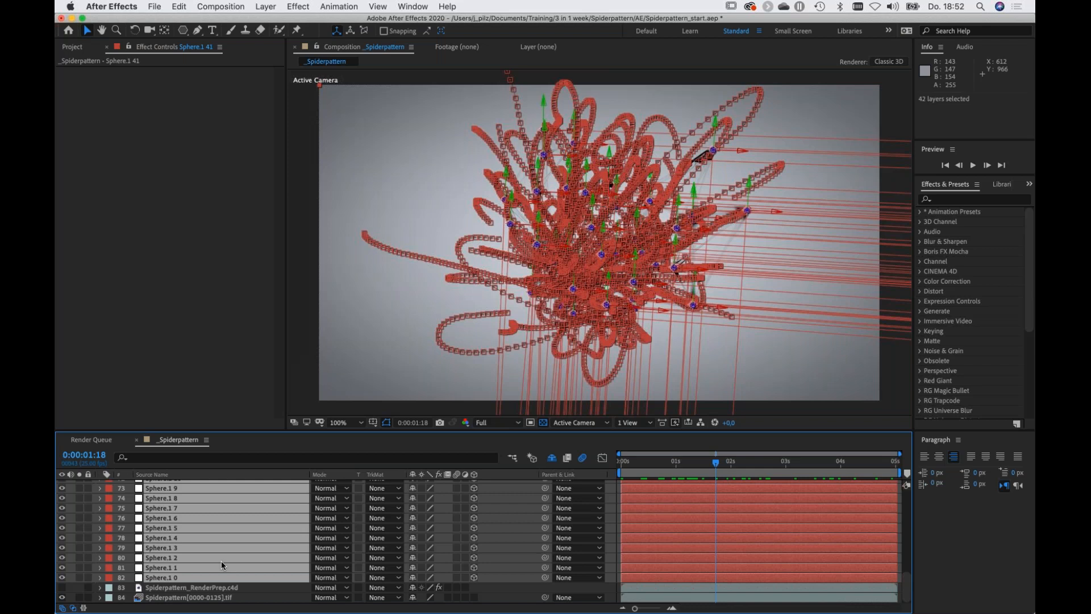
key("s")
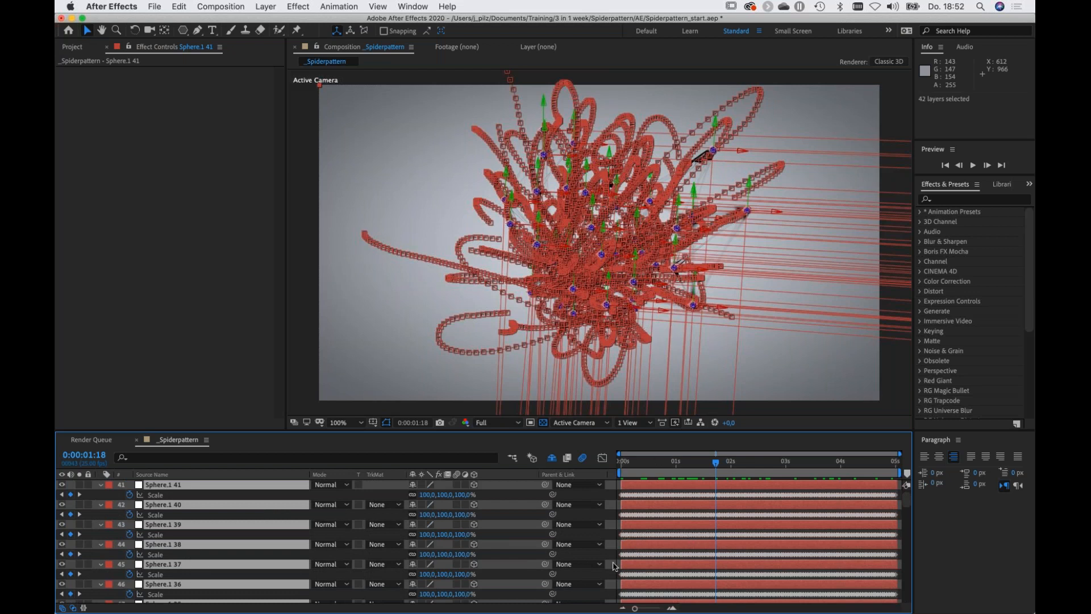
left_click(130, 535)
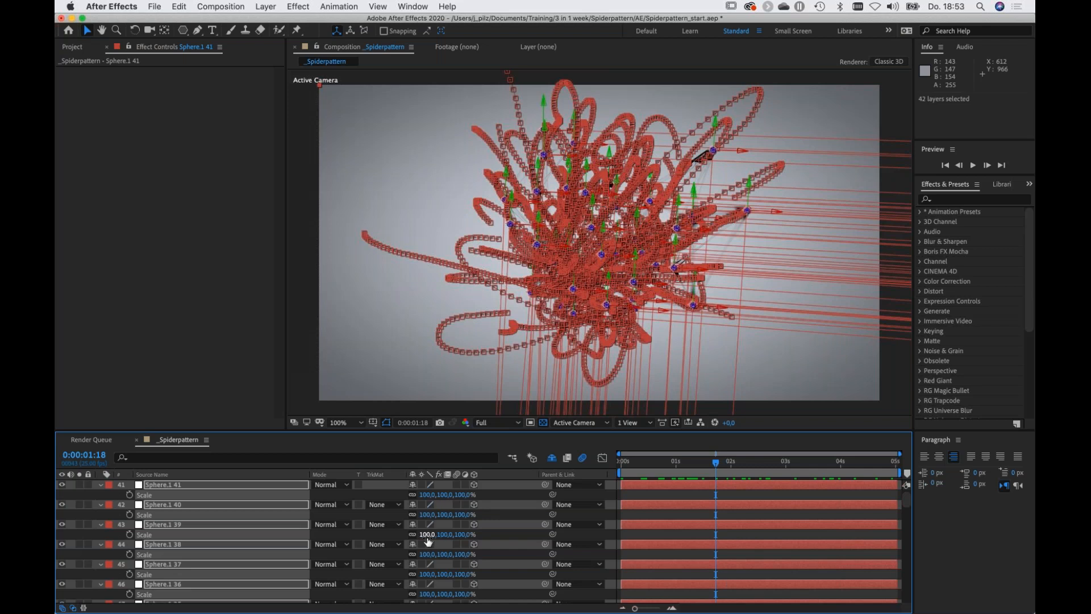
left_click(427, 534)
type("1")
key("Return")
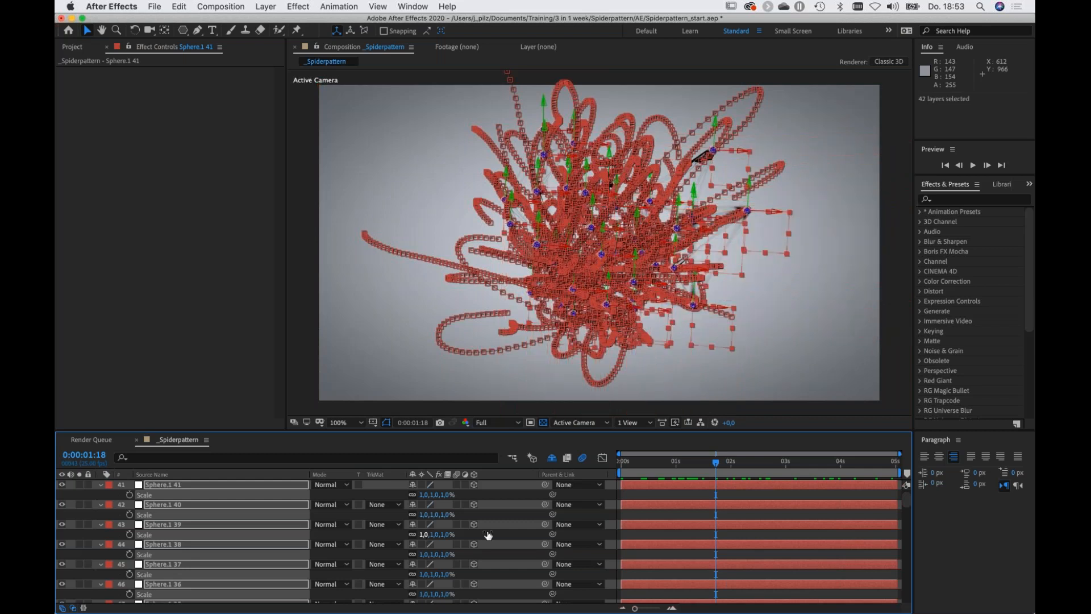
key("s")
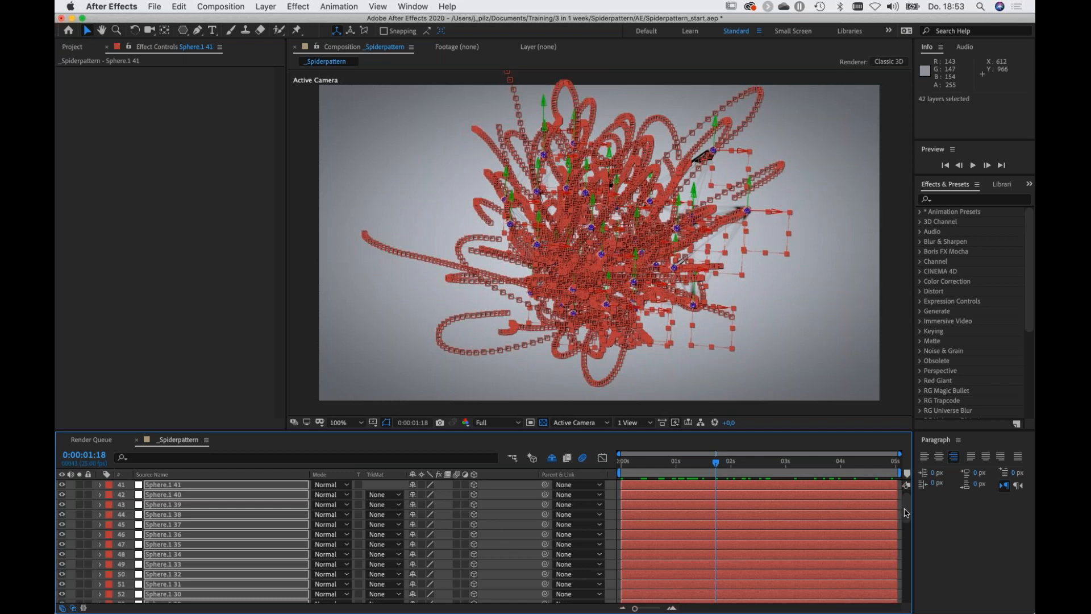
Look through the layer stack from the Camera layer down to Spiderpattern_RenderPrep.c4d and the rendered image sequence.
scroll(906, 512, "up", 1)
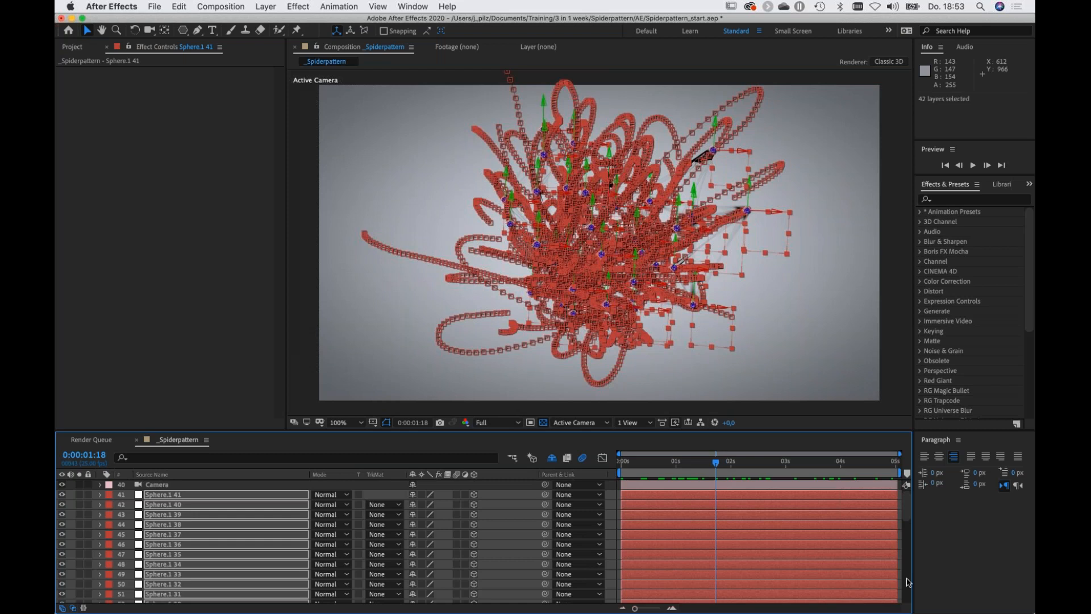
scroll(906, 595, "down", 1)
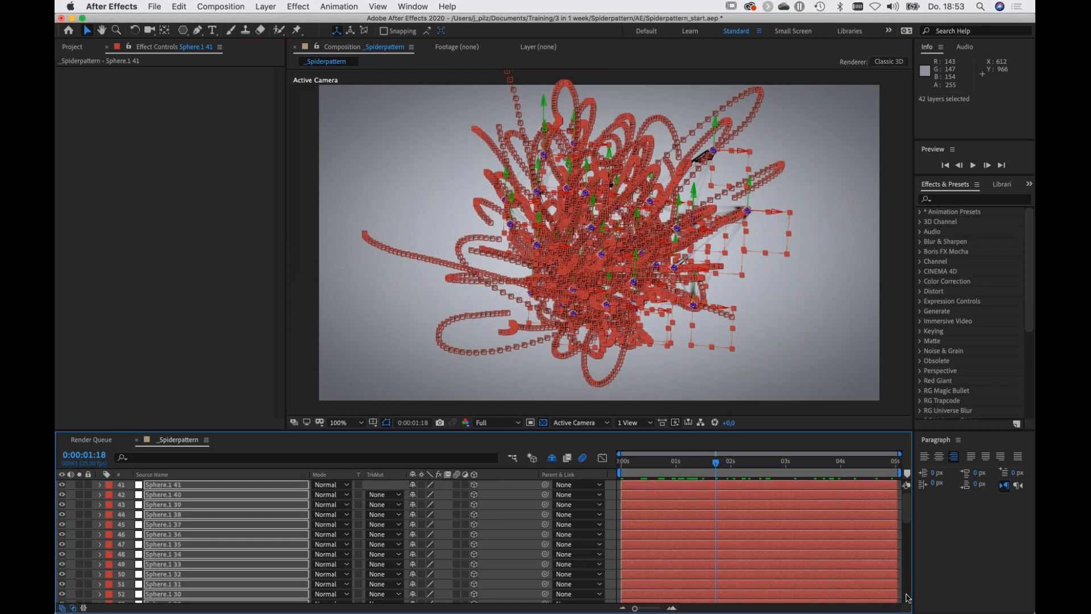
scroll(907, 598, "down", 4)
scroll(908, 602, "down", 6)
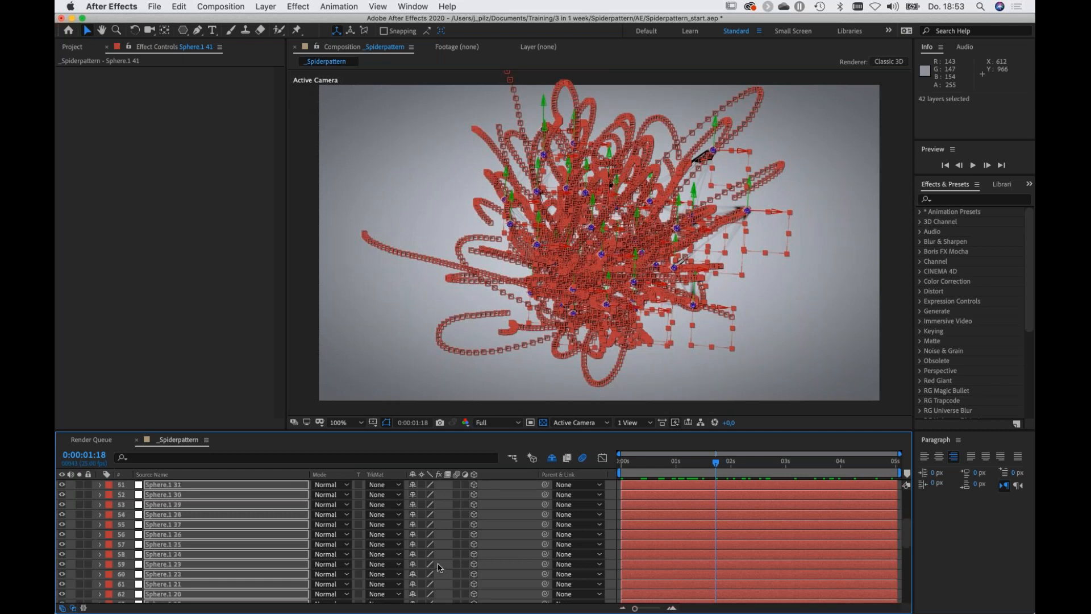
scroll(513, 562, "down", 6)
scroll(515, 562, "down", 7)
scroll(515, 562, "down", 8)
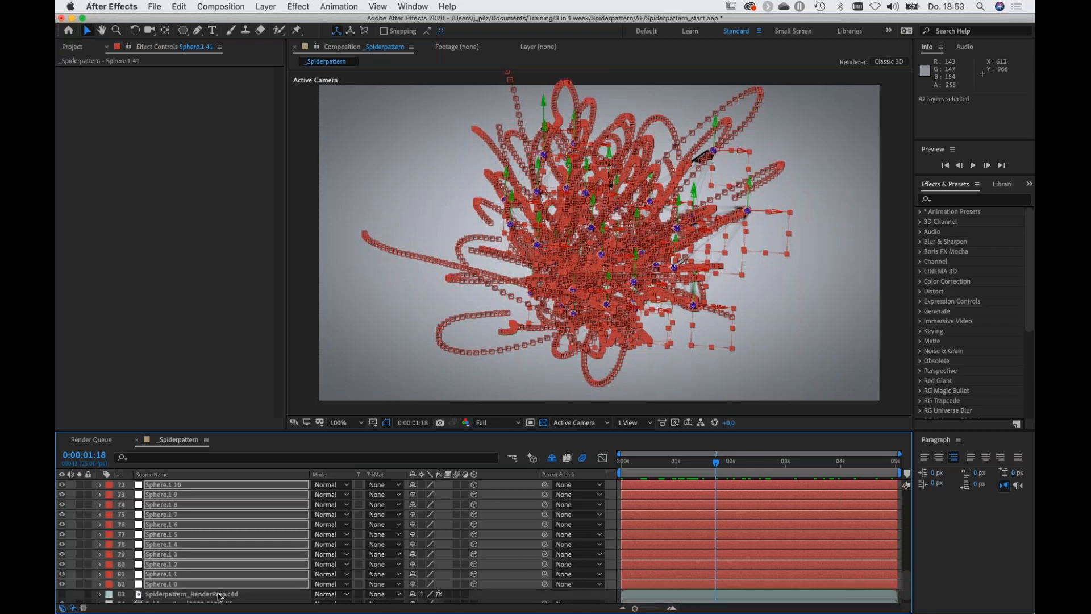
scroll(218, 596, "down", 1)
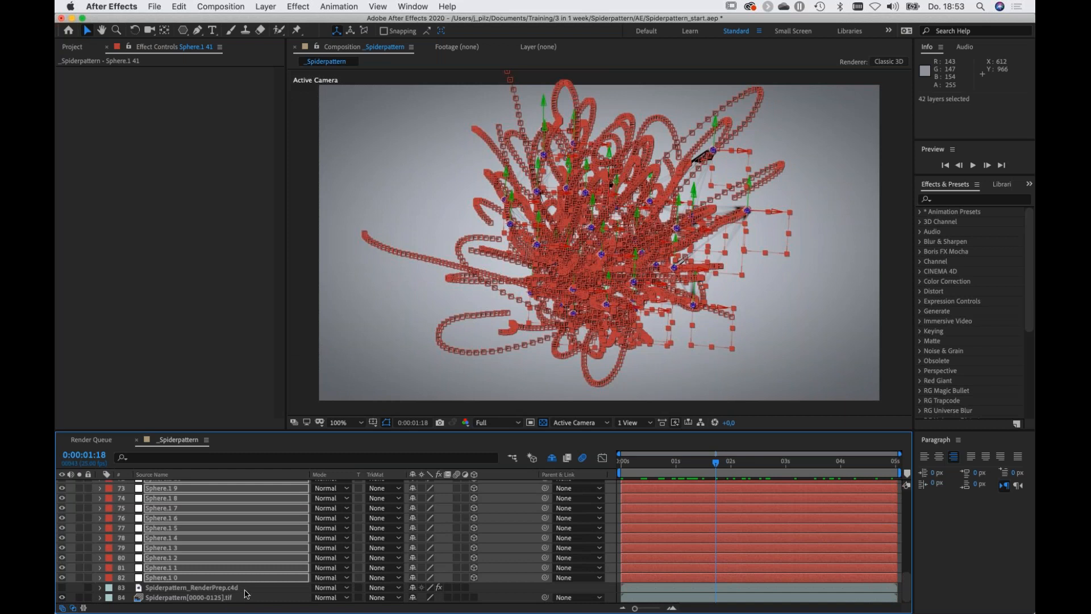
scroll(517, 571, "up", 1)
scroll(517, 570, "up", 2)
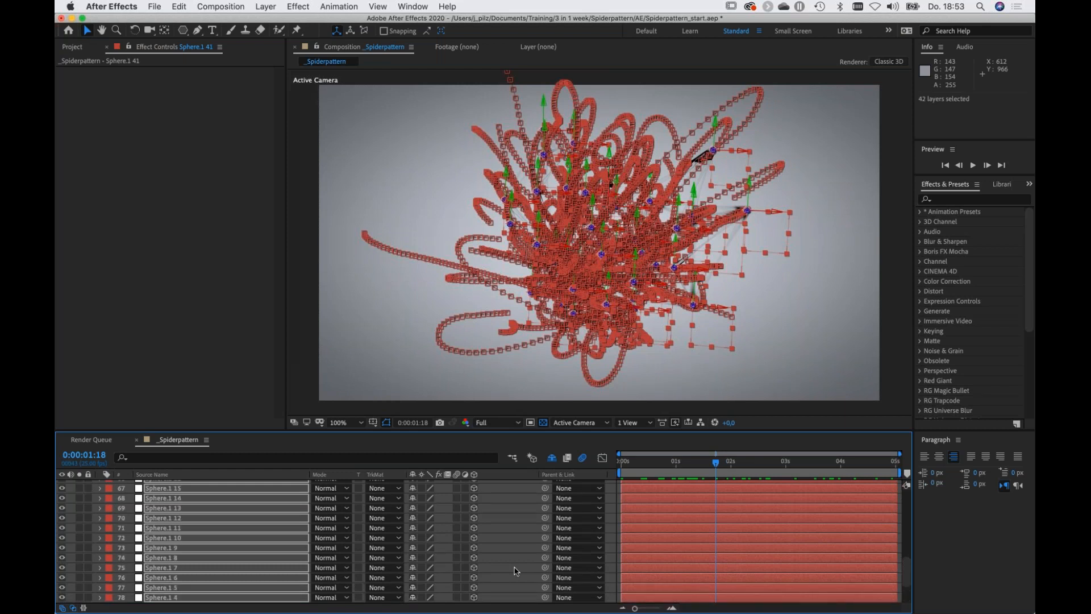
scroll(516, 570, "up", 3)
scroll(517, 570, "up", 3)
scroll(517, 570, "down", 3)
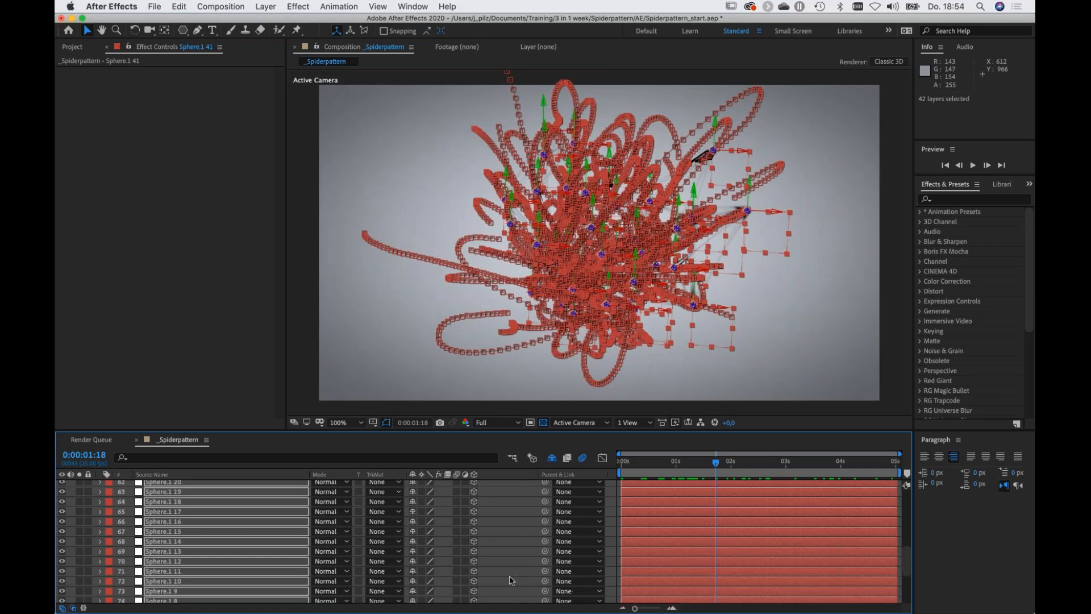
scroll(902, 570, "down", 2)
scroll(520, 553, "down", 3)
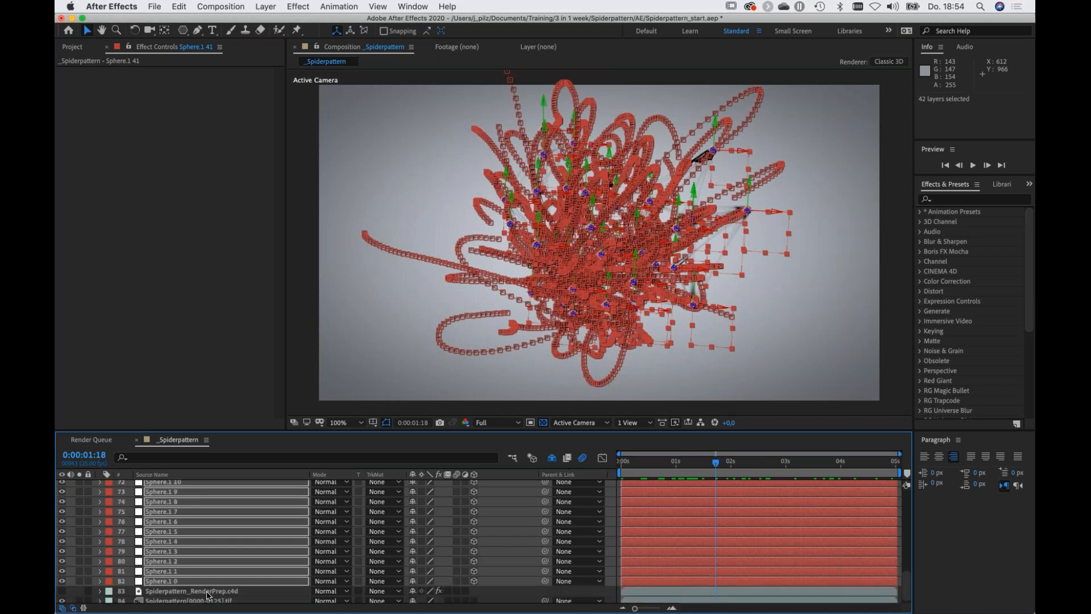
scroll(207, 594, "down", 1)
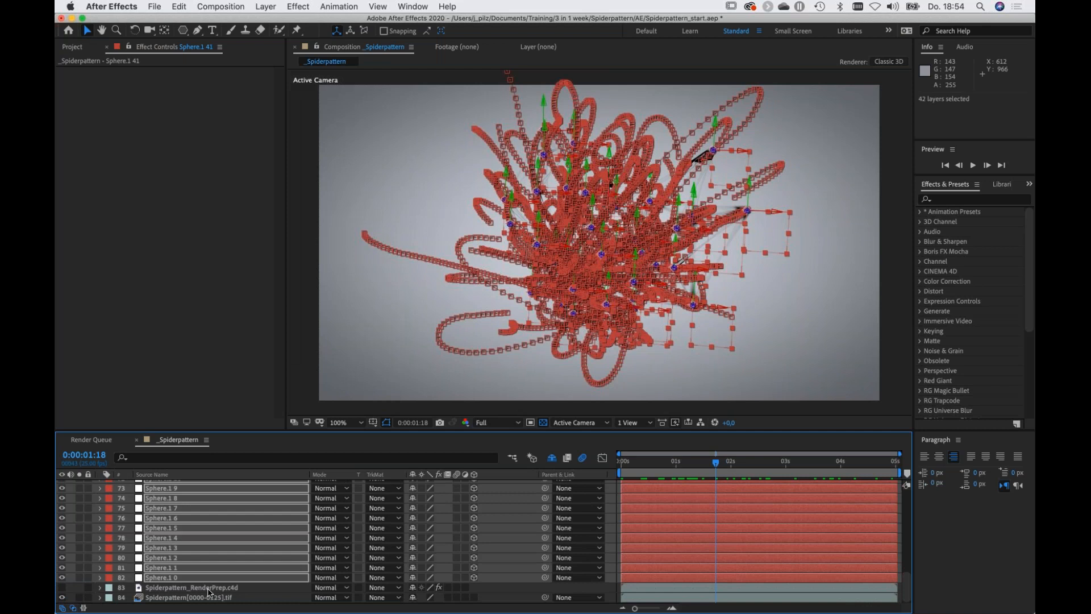
Deselect the sphere nulls and scrub from 0:00:01:00 to 0:00:02:22 to check how they follow the wireframe's nodes.
left_click(208, 592)
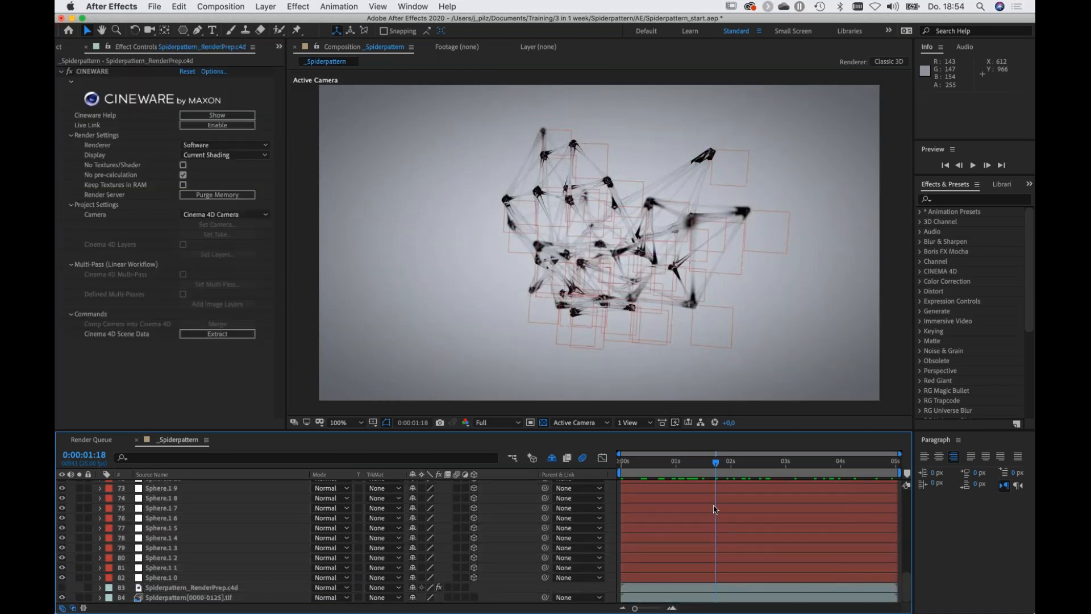
left_click(674, 461)
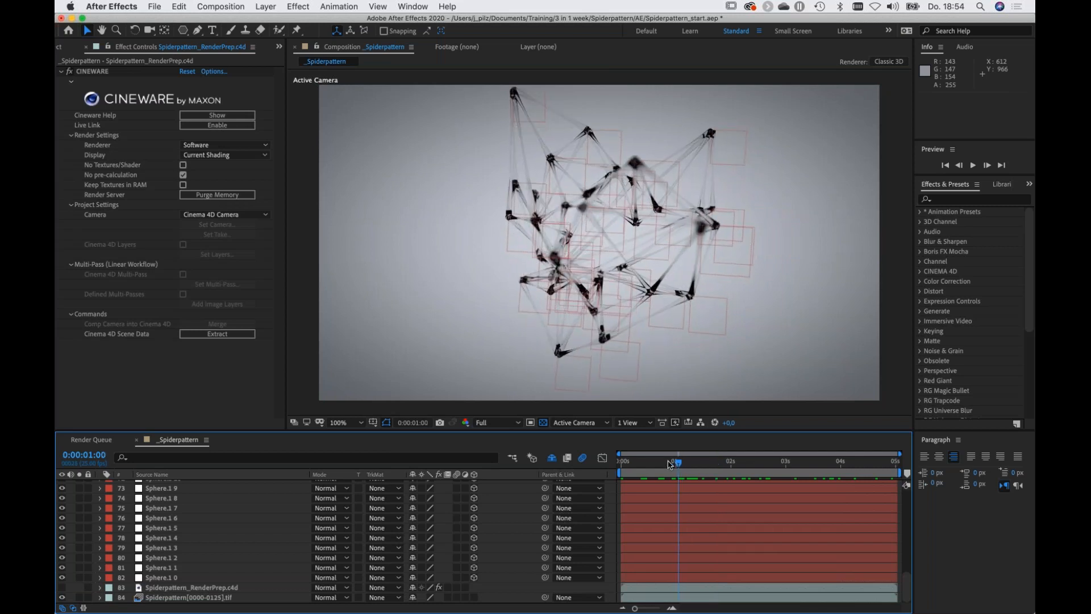
left_click_drag(661, 464, 780, 493)
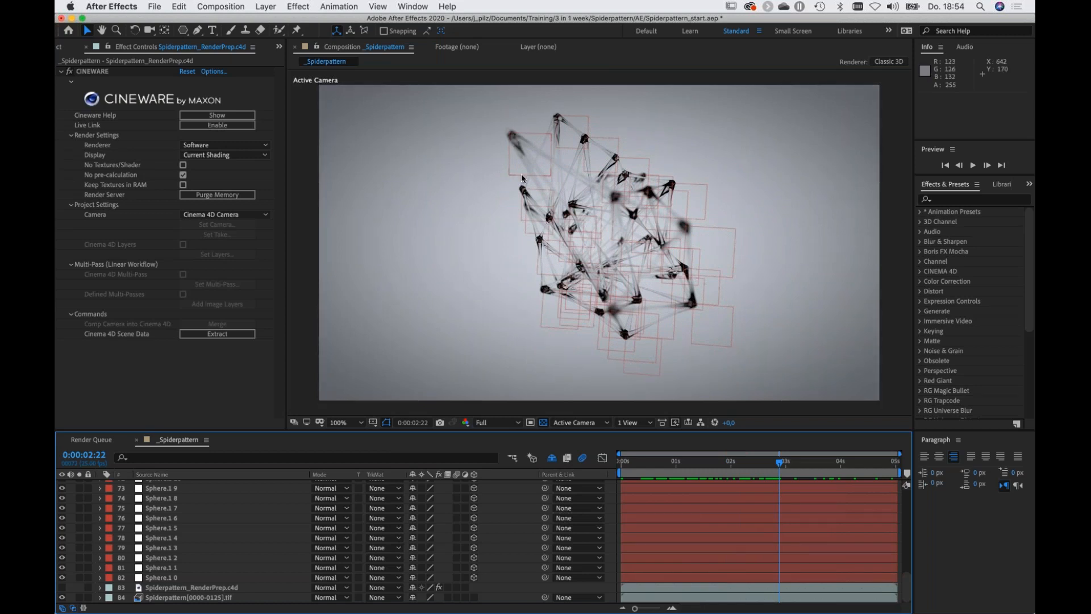
Scrub back to 0:00:01:06 and give the null at the wireframe's upper-right node, Sphere.1 20, a yellow label.
left_click_drag(714, 464, 690, 476)
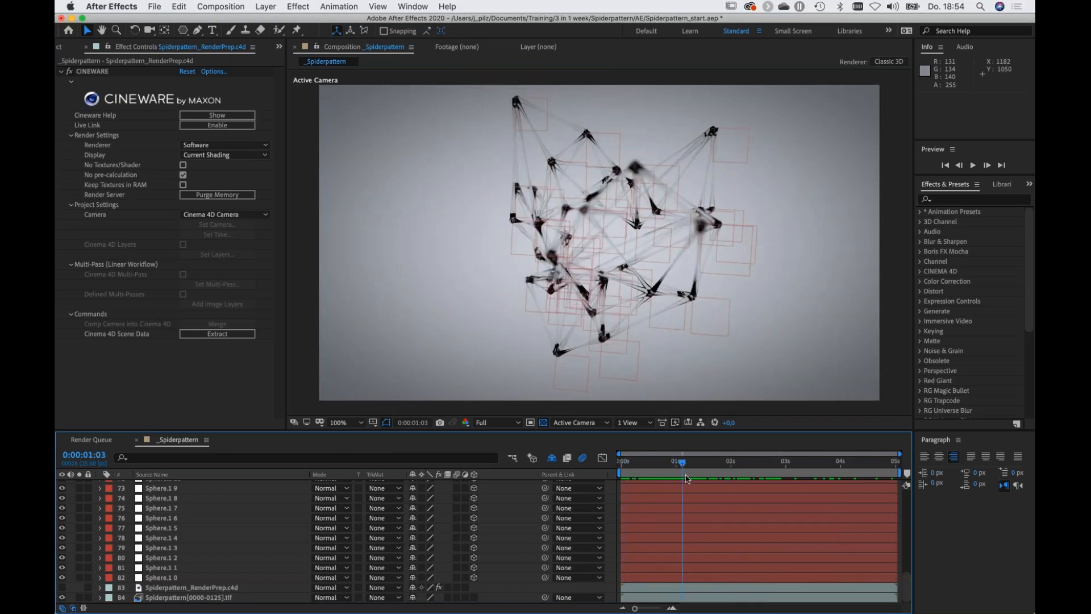
left_click(739, 156)
scroll(143, 539, "up", 5)
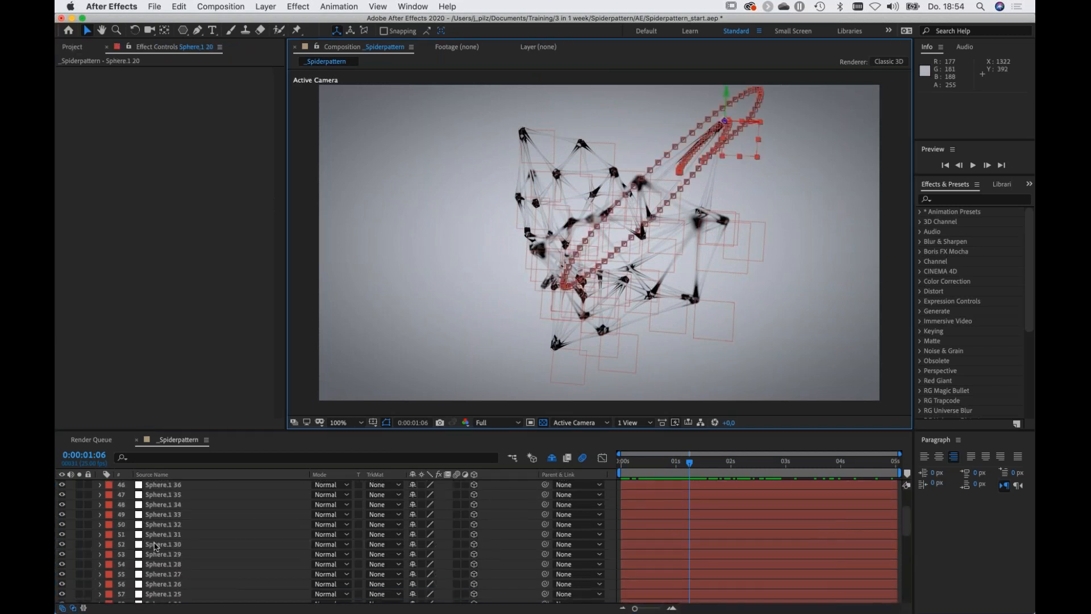
scroll(156, 547, "down", 5)
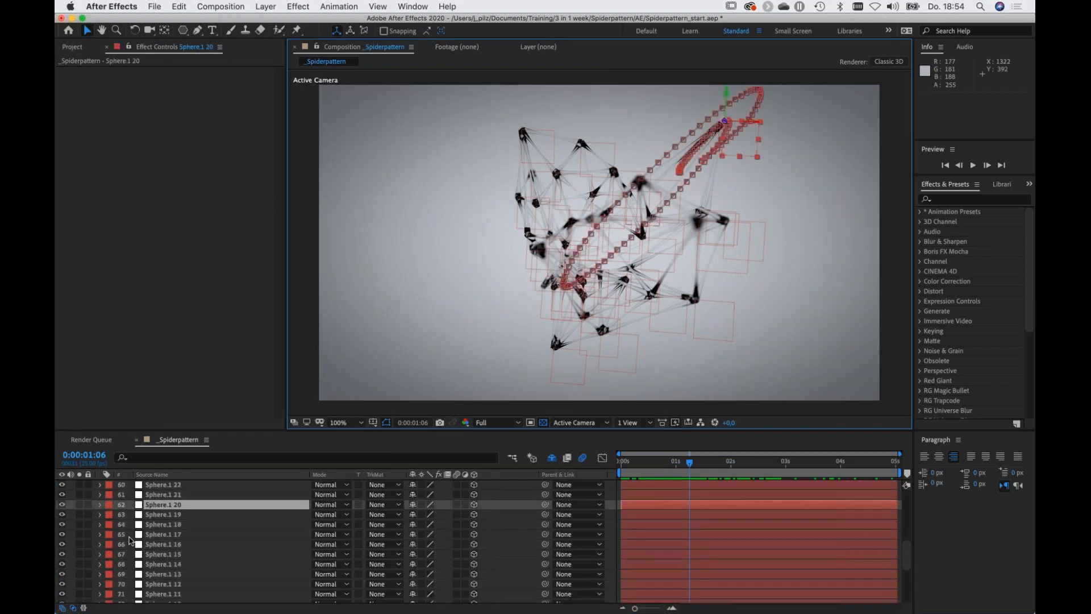
left_click(108, 504)
left_click(126, 447)
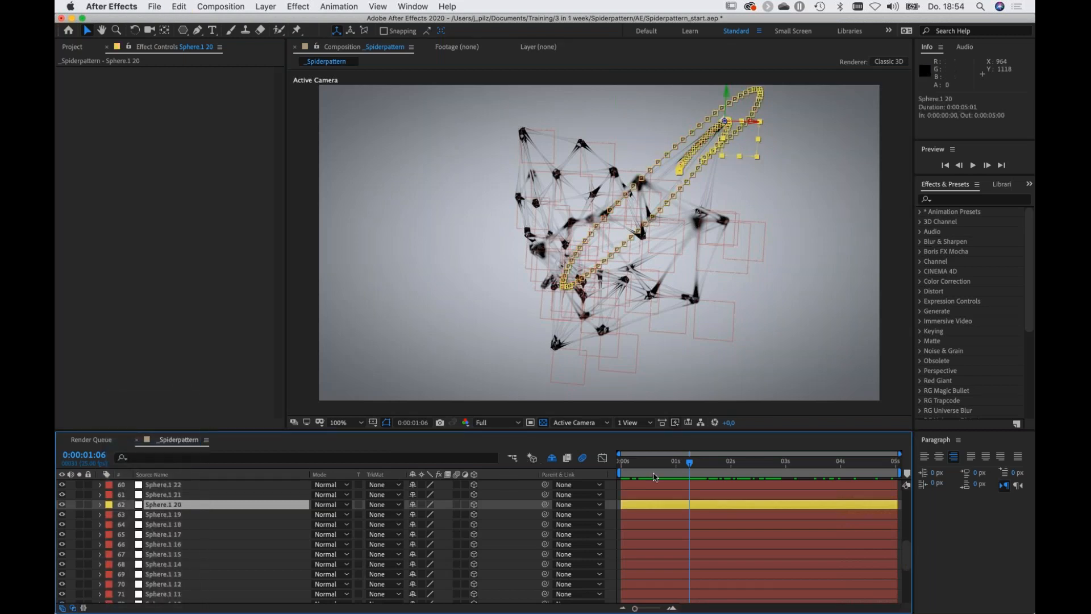
Scrub to 0:00:03:20 and give the null at the wireframe's far-left node, Sphere.1 39, a yellow label.
left_click_drag(695, 466, 829, 485)
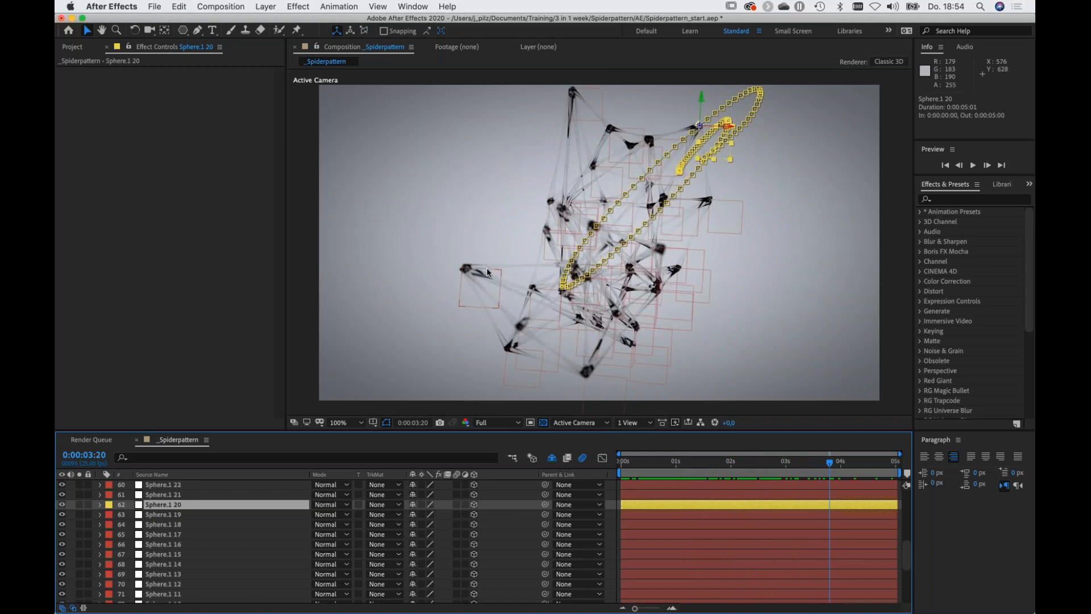
left_click(487, 273)
scroll(145, 538, "down", 5)
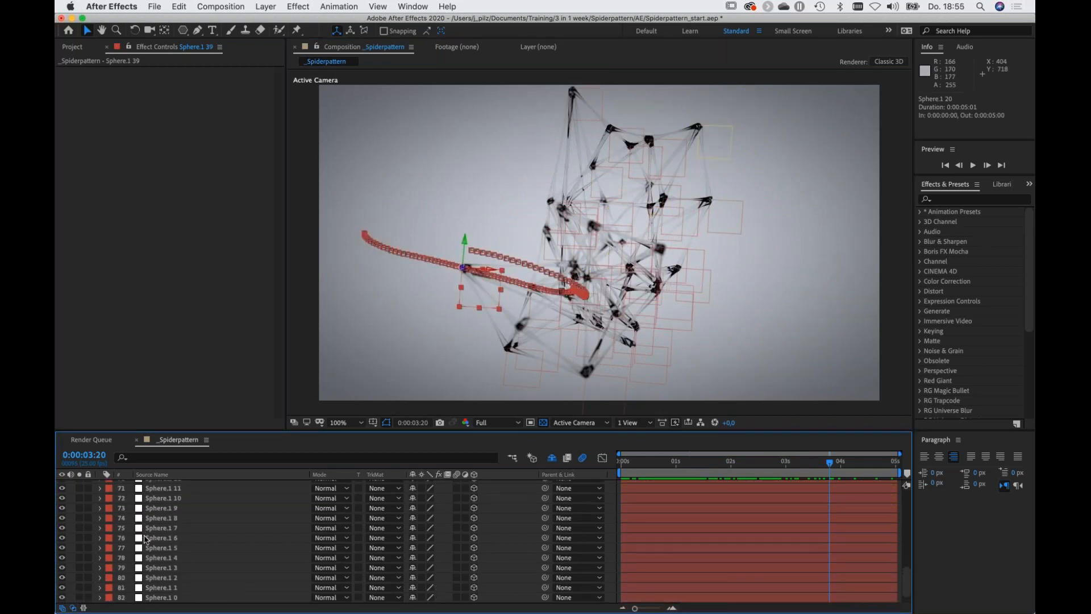
scroll(142, 538, "up", 14)
left_click(108, 514)
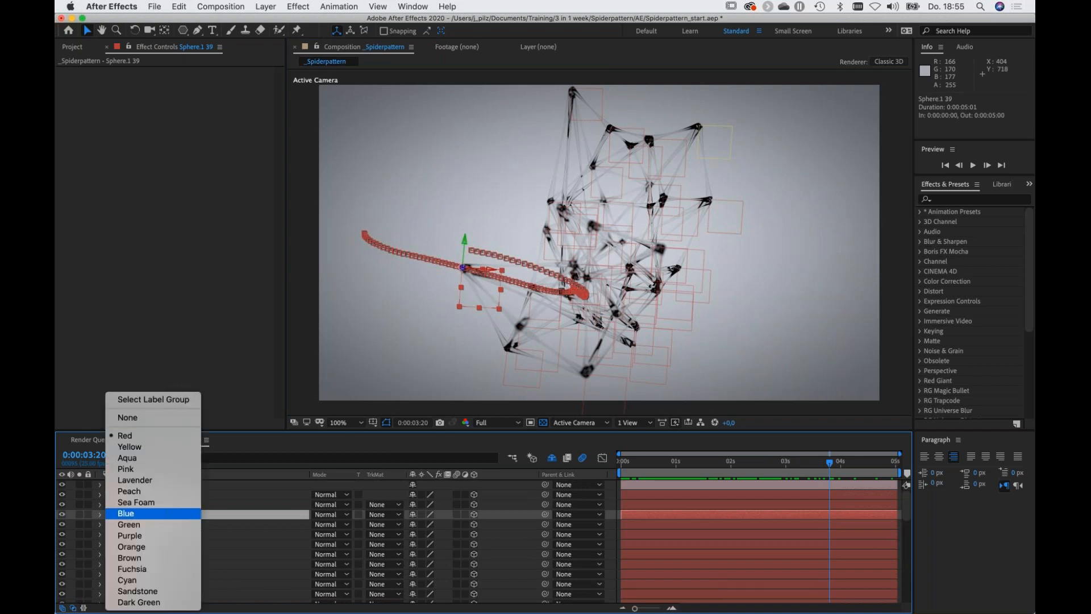
left_click(142, 448)
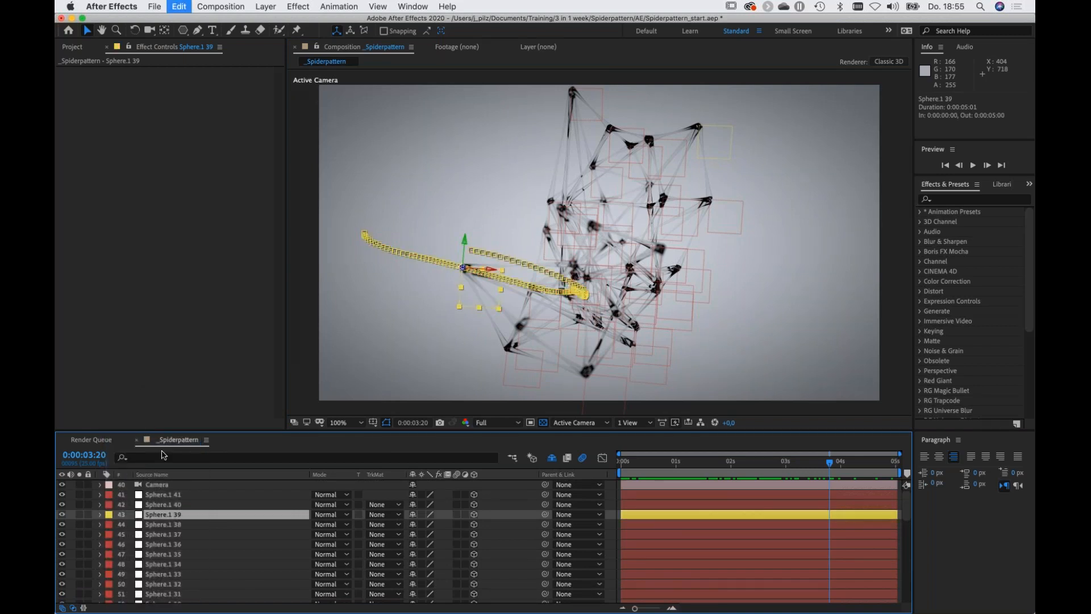
Delete the red-labelled nulls above and between the two yellow ones: Sphere.1 41, Sphere.1 40 and Sphere.1 38 through Sphere.1 21.
left_click(164, 494)
left_click(173, 505, "shift")
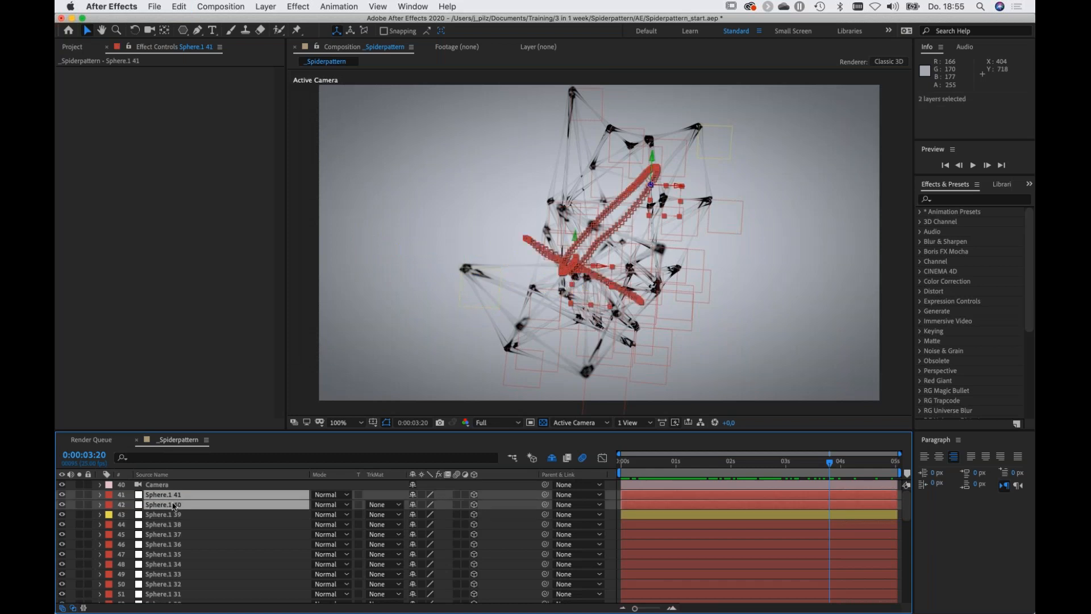
key("Delete")
left_click(172, 505)
scroll(165, 525, "down", 10)
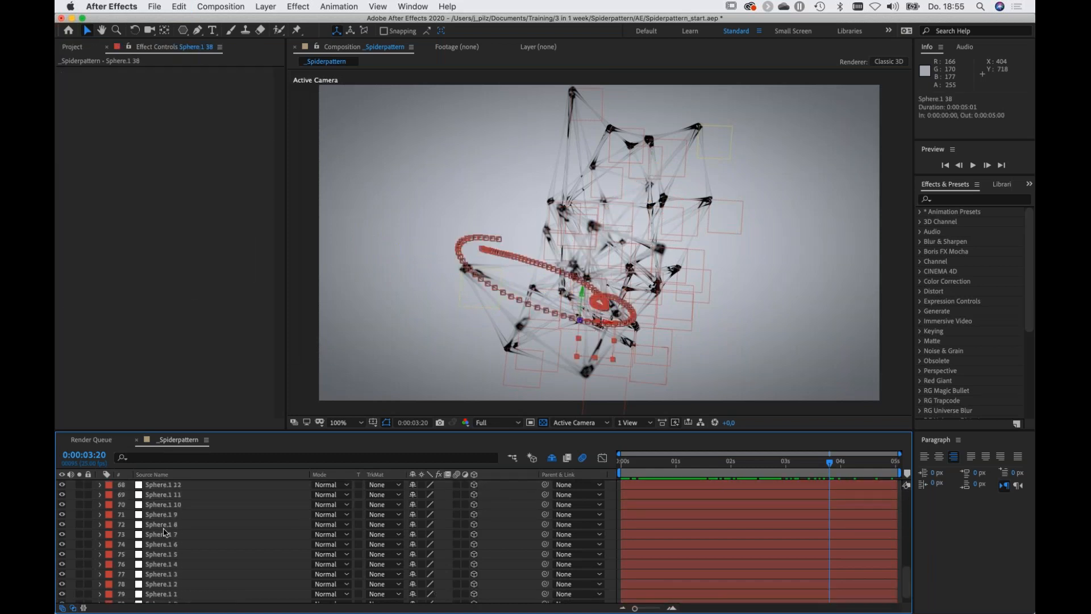
scroll(165, 532, "up", 5)
left_click(163, 506, "shift")
key("Delete")
Delete the remaining red-labelled nulls from Sphere.1 19 to Sphere.1 0 and scrub the composition to 0:00:01:15.
scroll(165, 520, "up", 6)
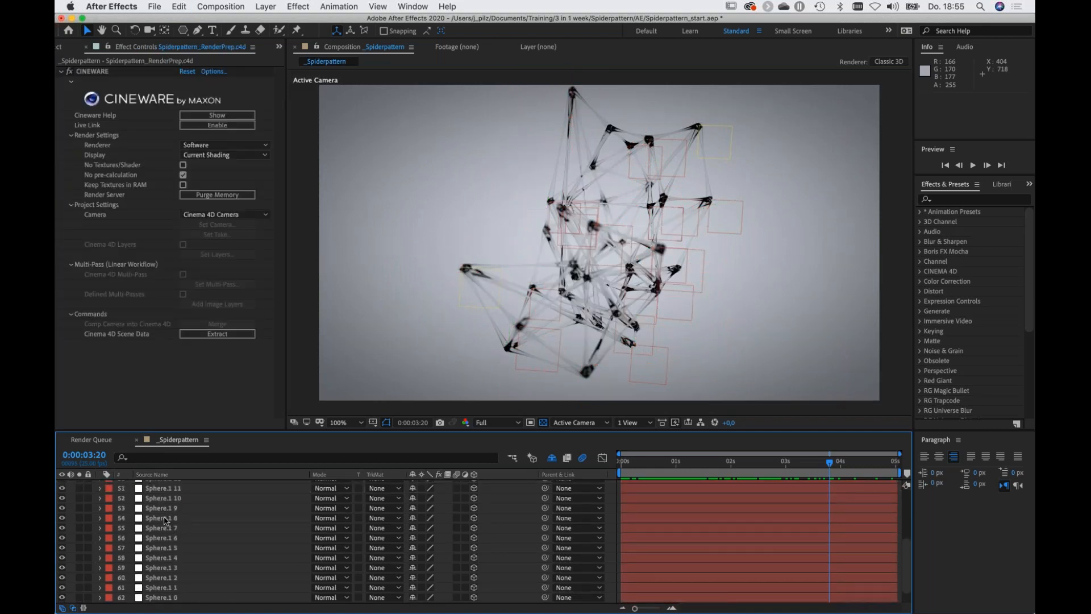
left_click(152, 515)
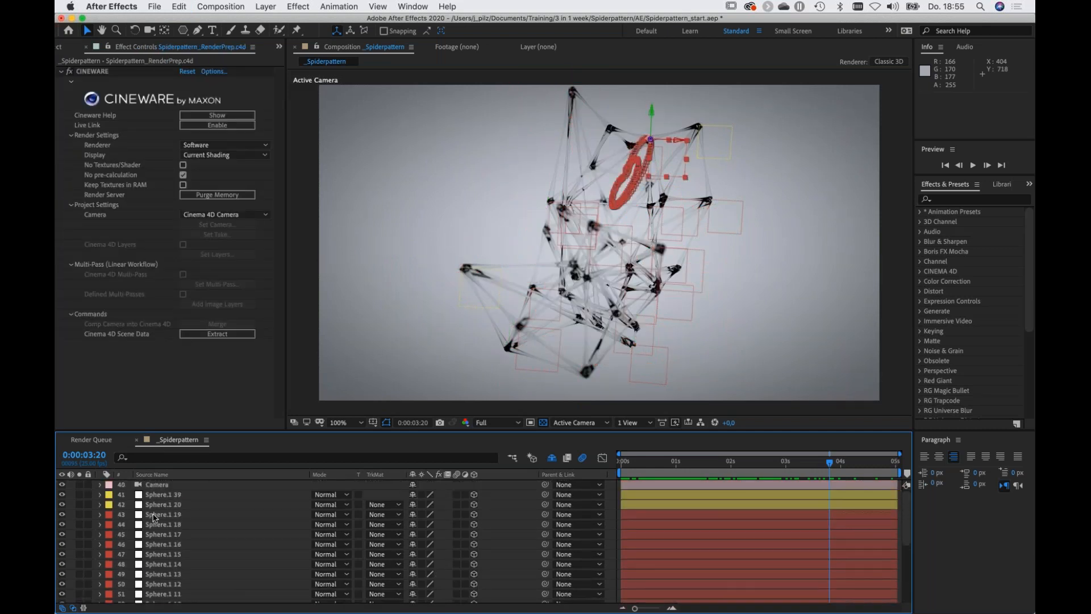
scroll(168, 579, "down", 6)
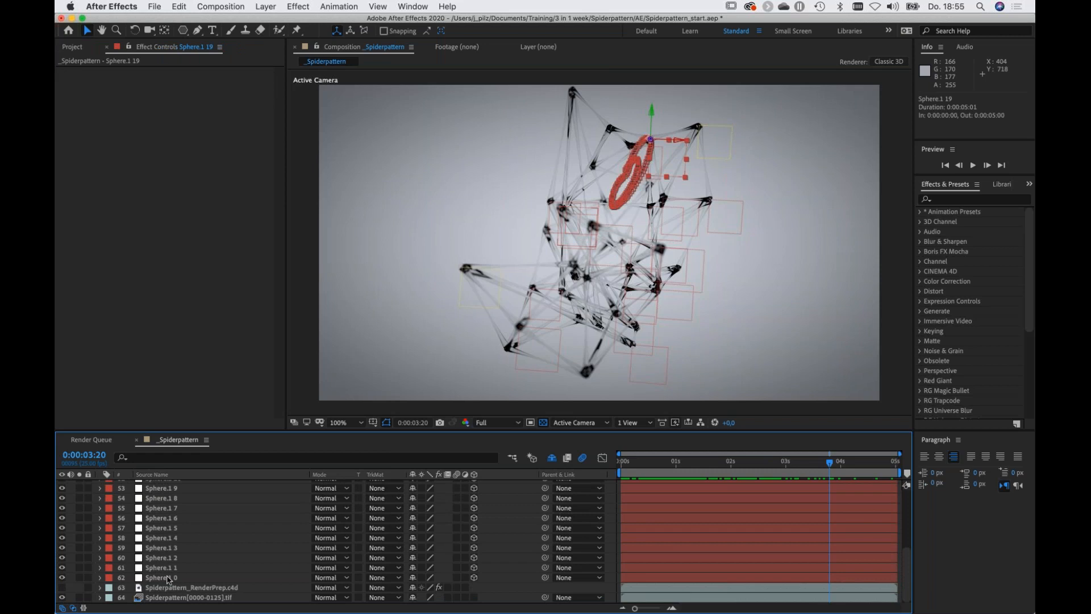
left_click(168, 578, "shift")
key("Delete")
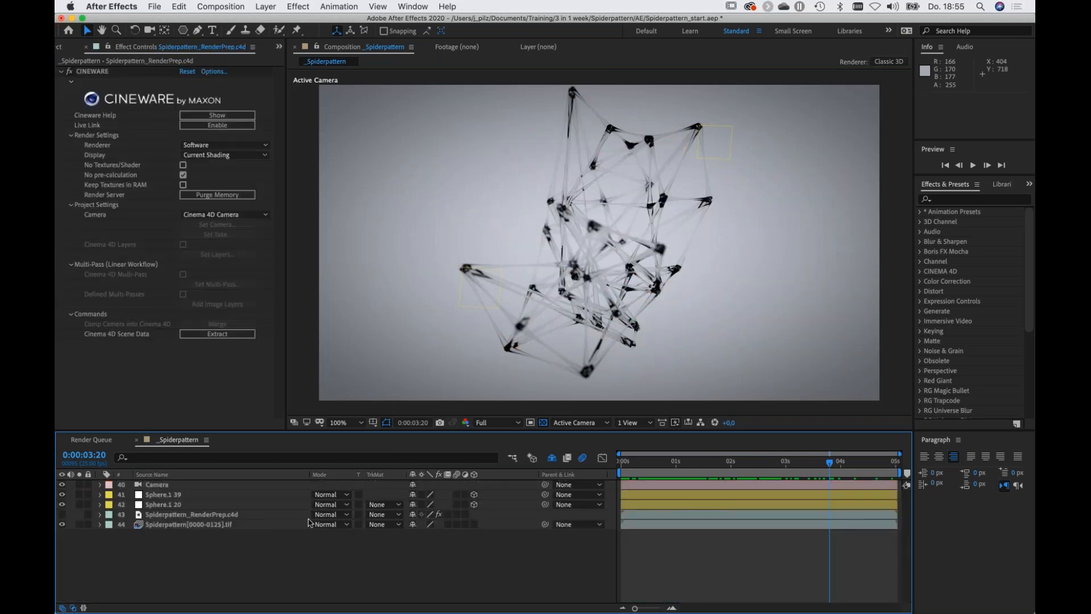
left_click_drag(648, 466, 709, 471)
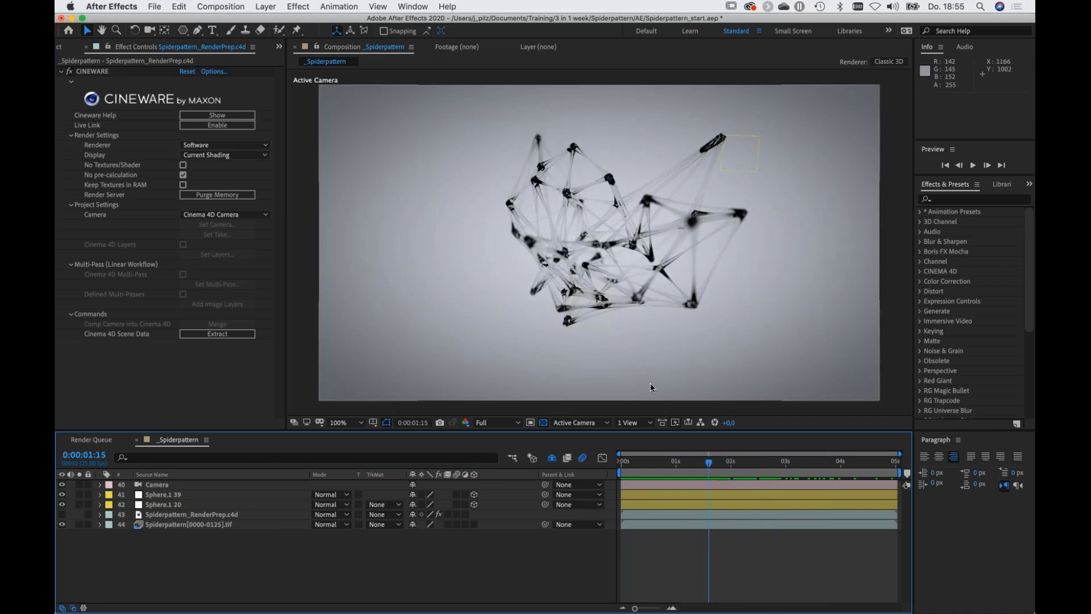
Create a comp-sized black solid named Hacker Text in the Spiderpattern composition.
right_click(222, 555)
mouse_move(278, 489)
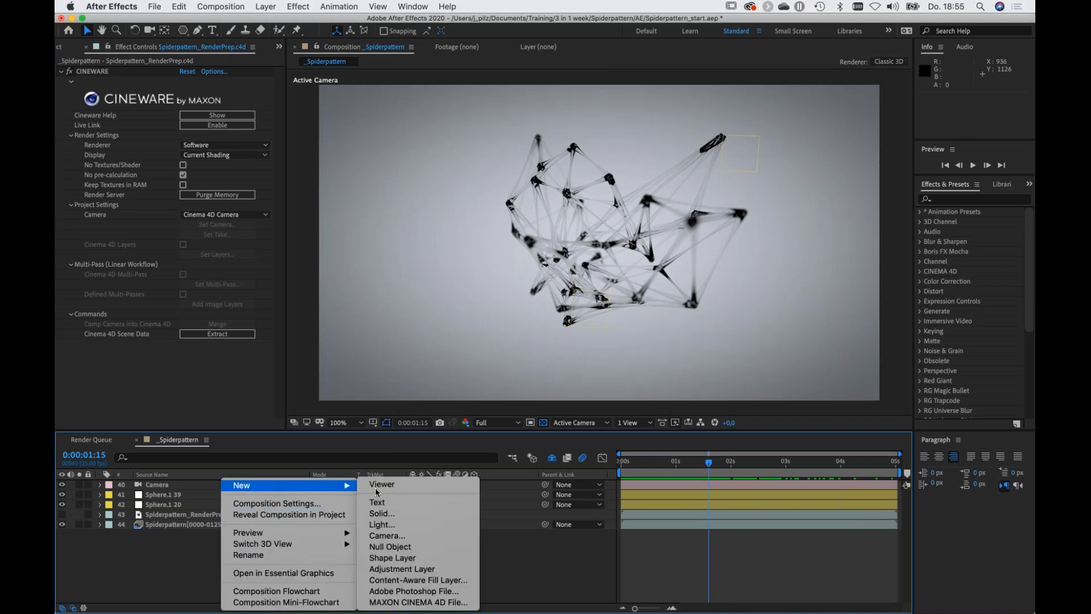
left_click(397, 513)
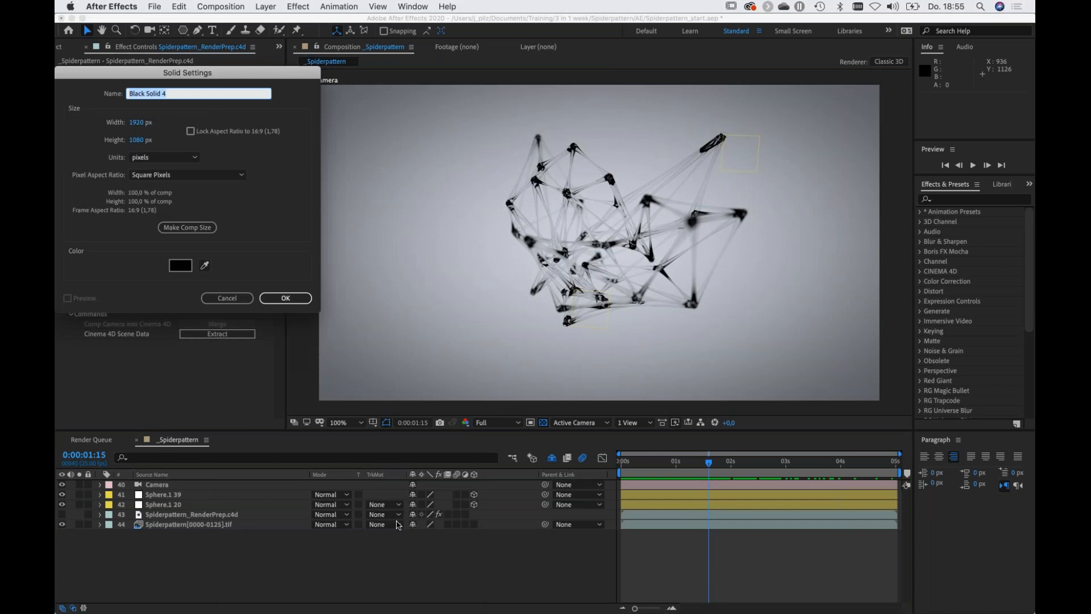
type("Hoacker Tex")
left_click(137, 93)
key("BackSpace")
key("Return")
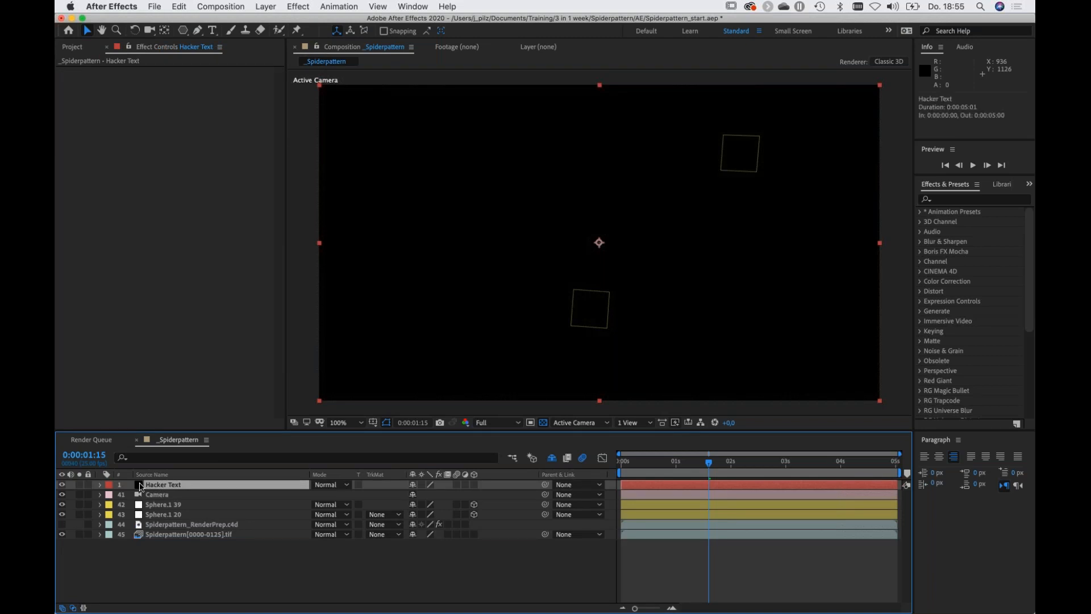
Pre-compose the Hacker Text solid into a new composition named Text and open that composition.
key("super+shift+c")
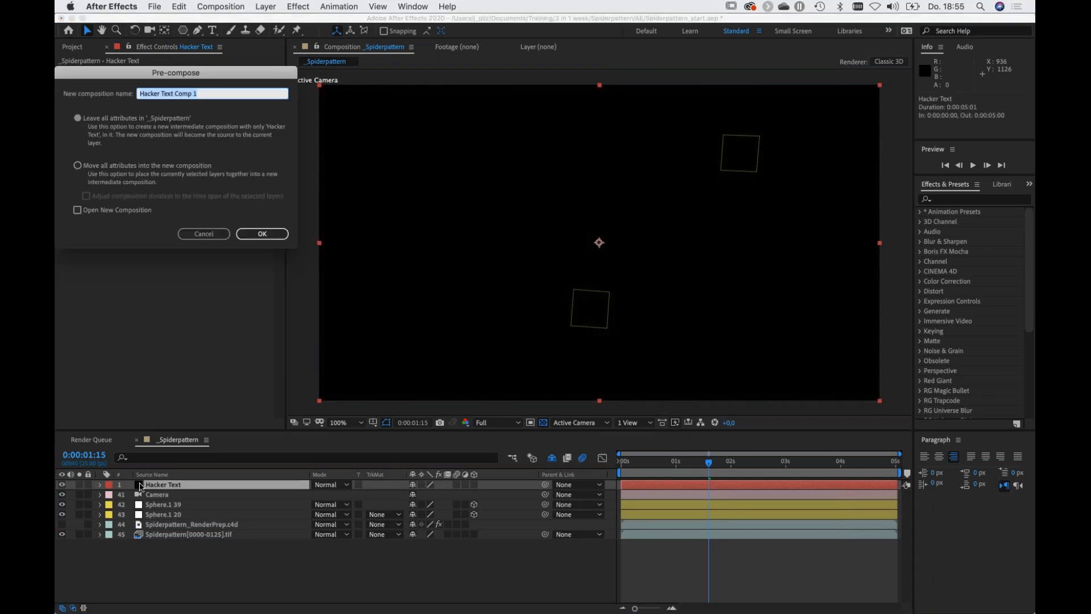
type("Text")
key("Return")
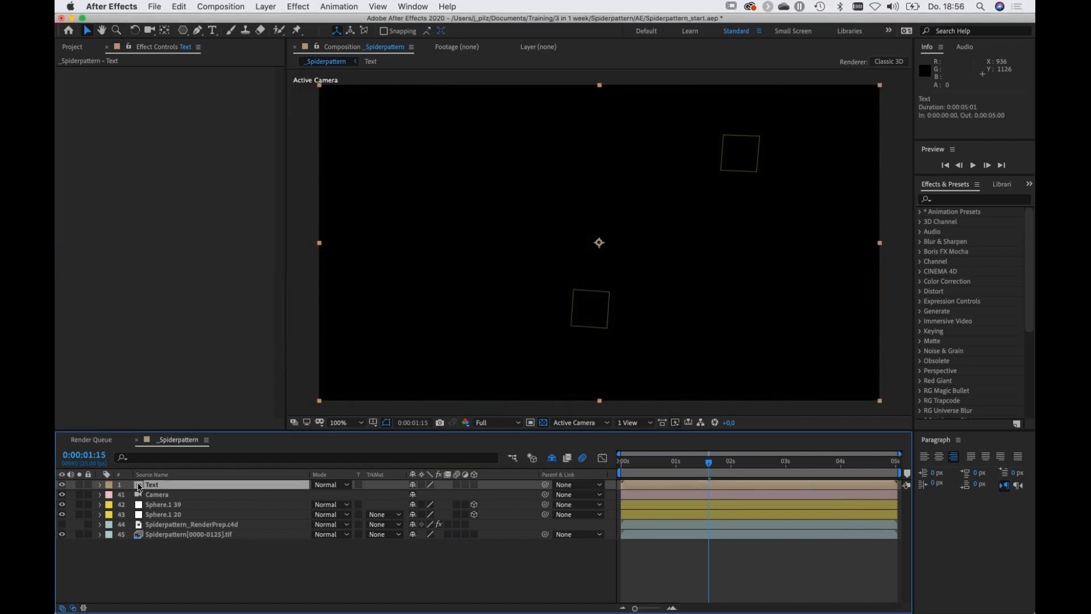
double_click(139, 486)
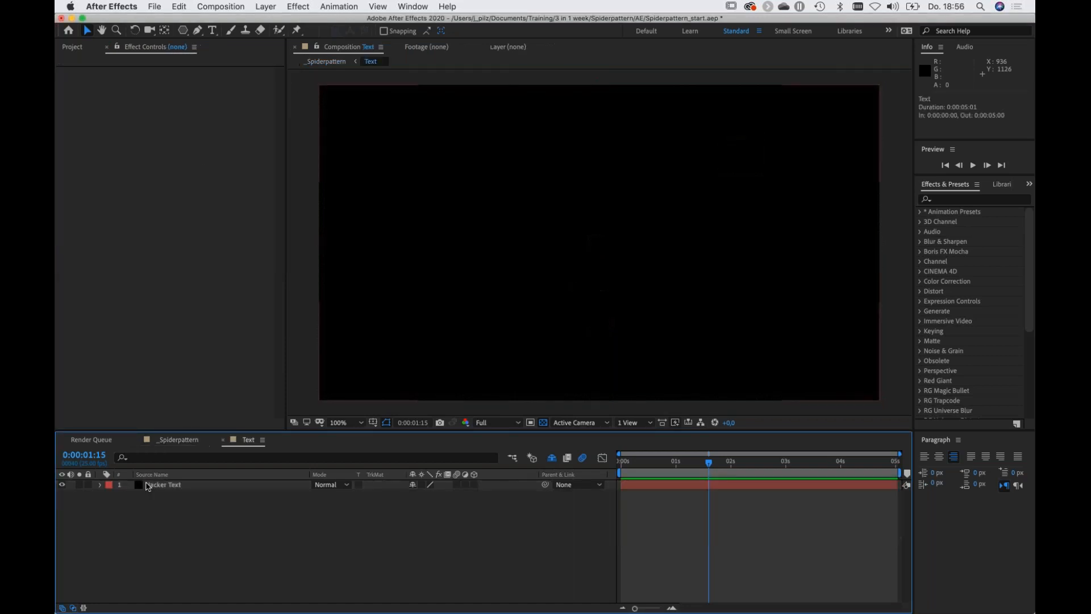
Apply the uni.Hacker Text effect to the Hacker Text layer and turn off the transparency grid.
left_click(185, 486)
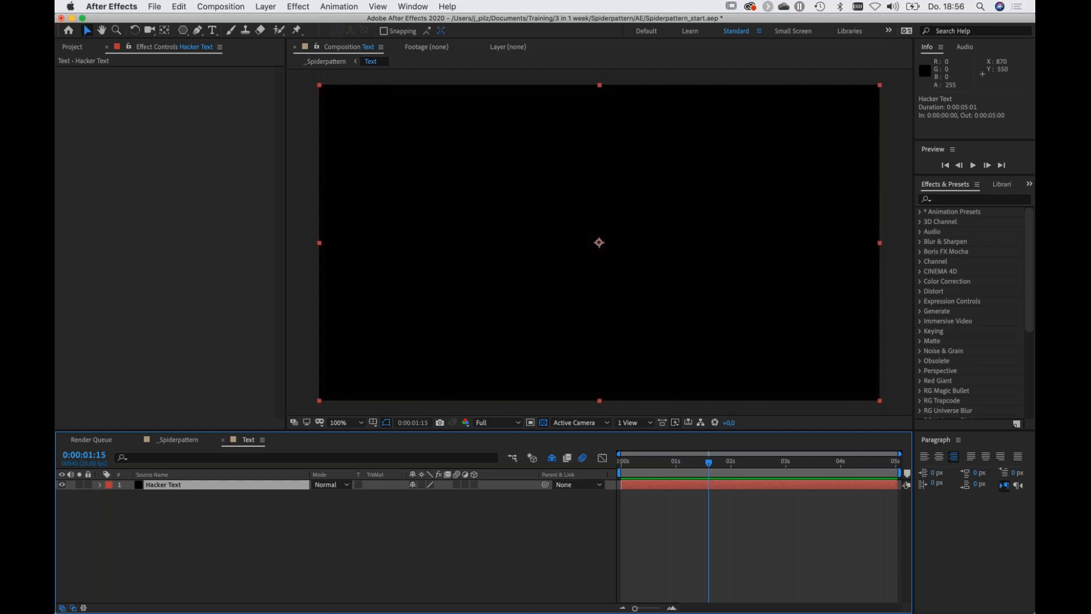
key("ctrl+space")
type("hacker")
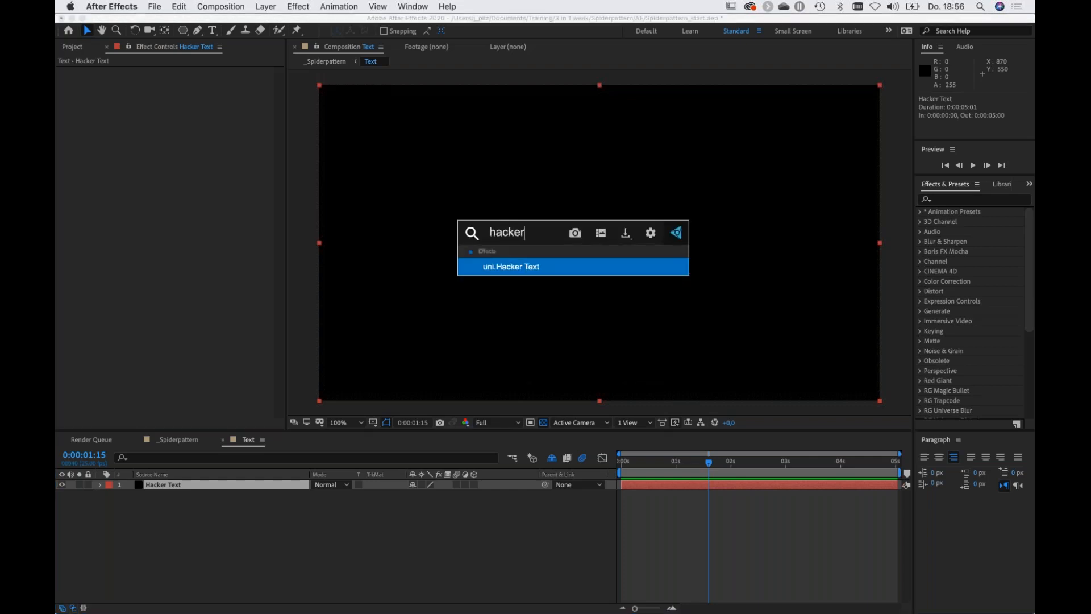
key("Return")
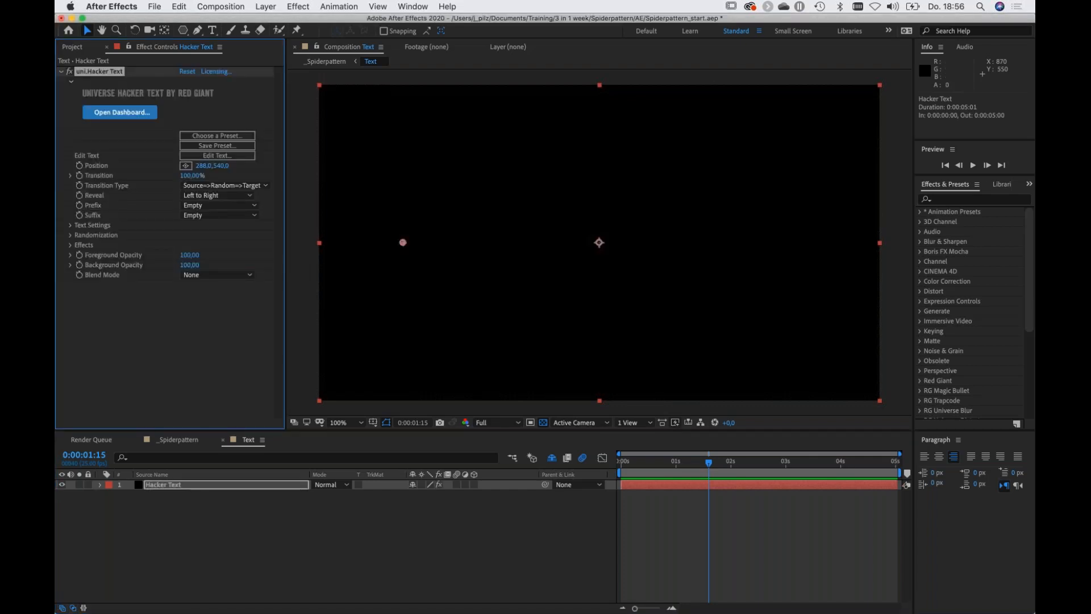
left_click(544, 423)
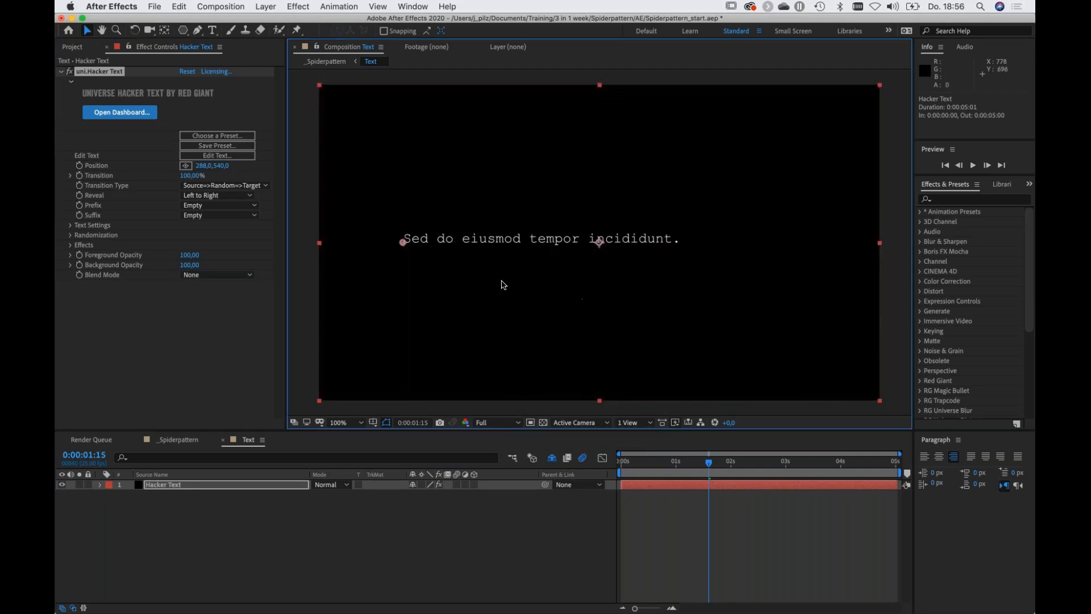
Set the effect's target text to "this.Attached();" at font size 150 and move the text to position 458, 702.
left_click(209, 157)
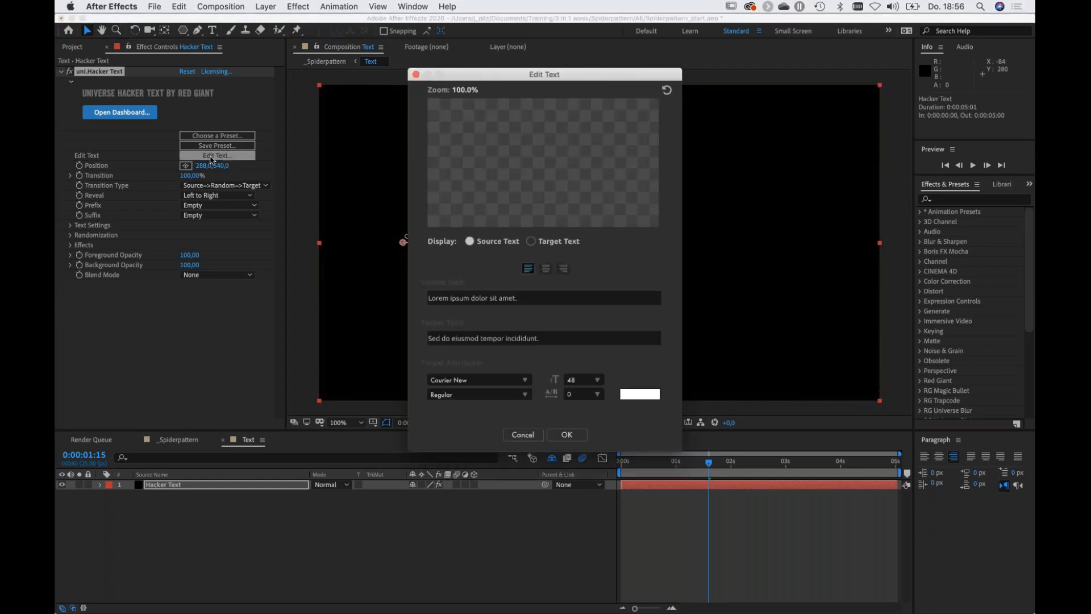
left_click(531, 242)
triple_click(566, 342)
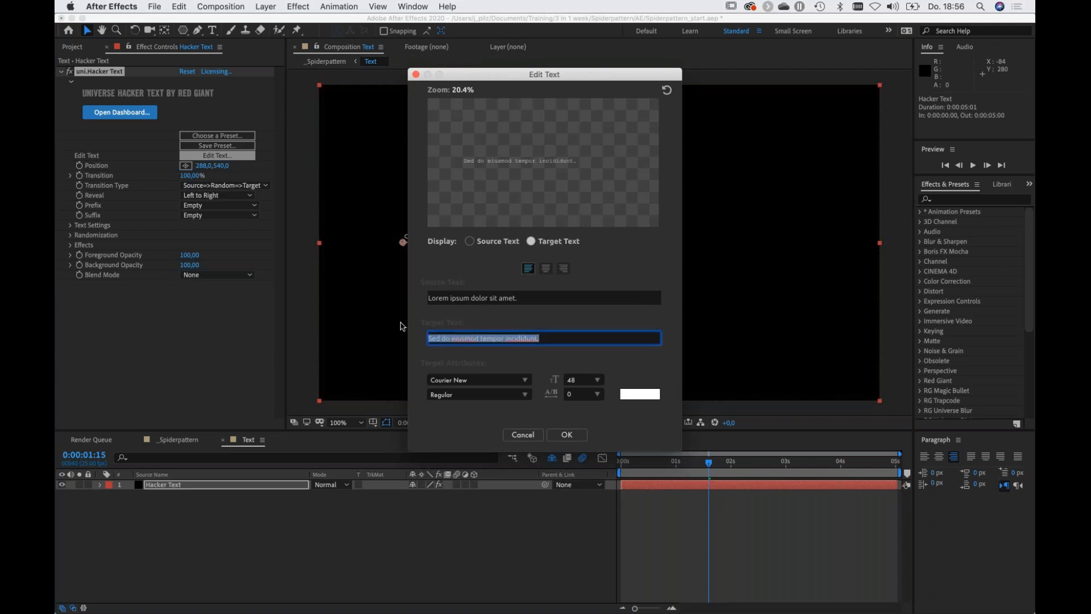
type("this.")
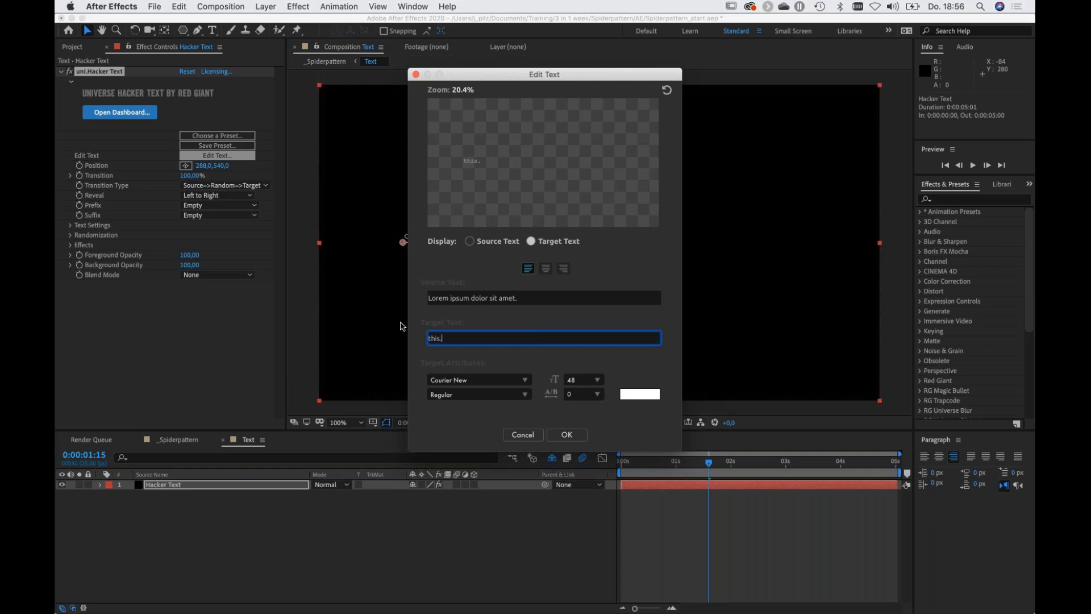
type("Attached();")
left_click(581, 379)
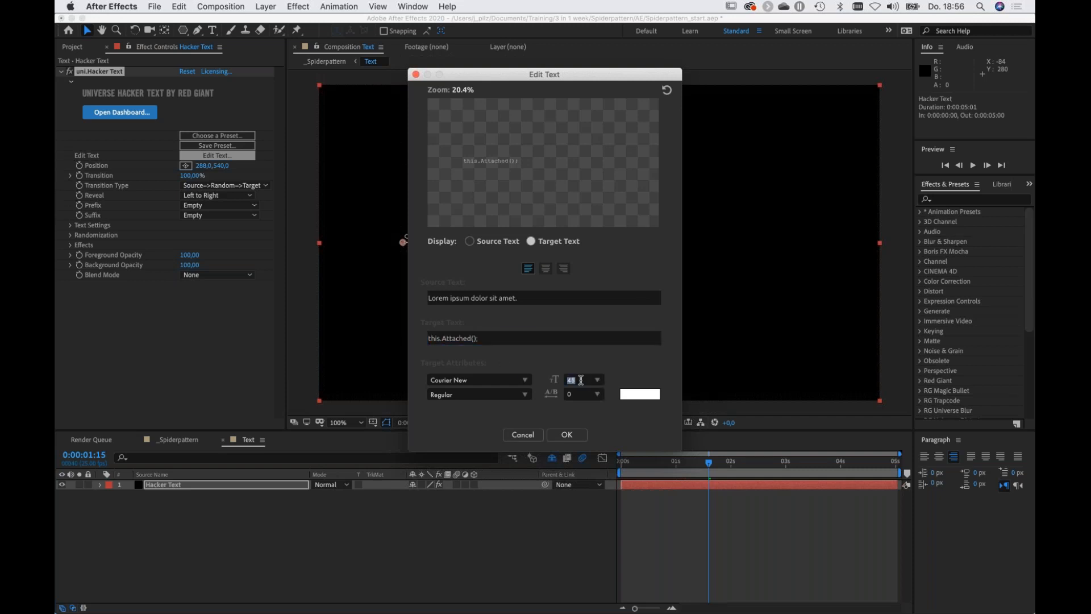
type("150")
left_click(567, 435)
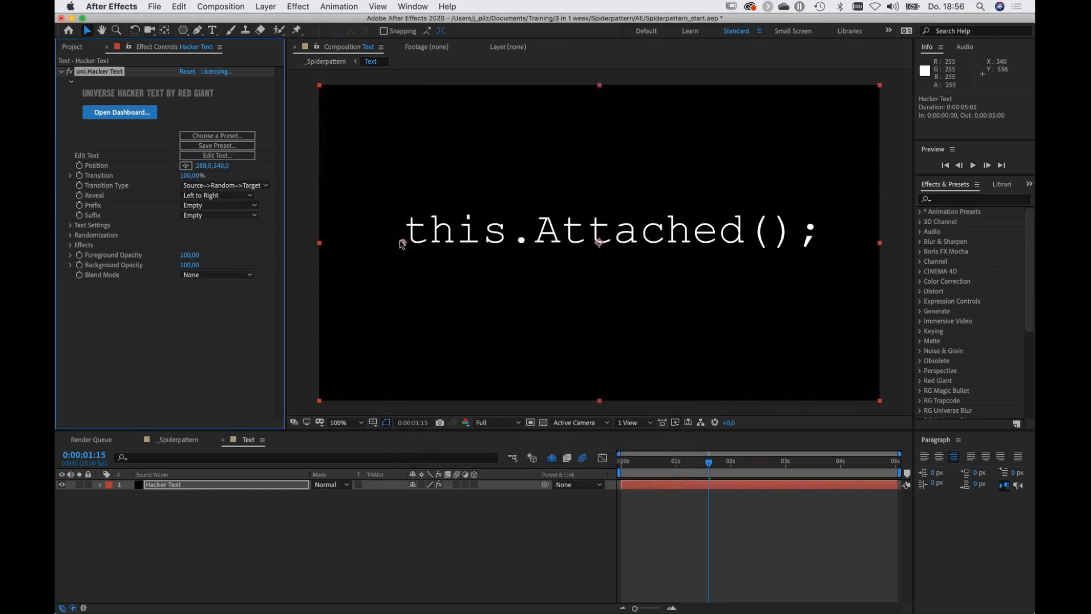
left_click_drag(403, 243, 452, 290)
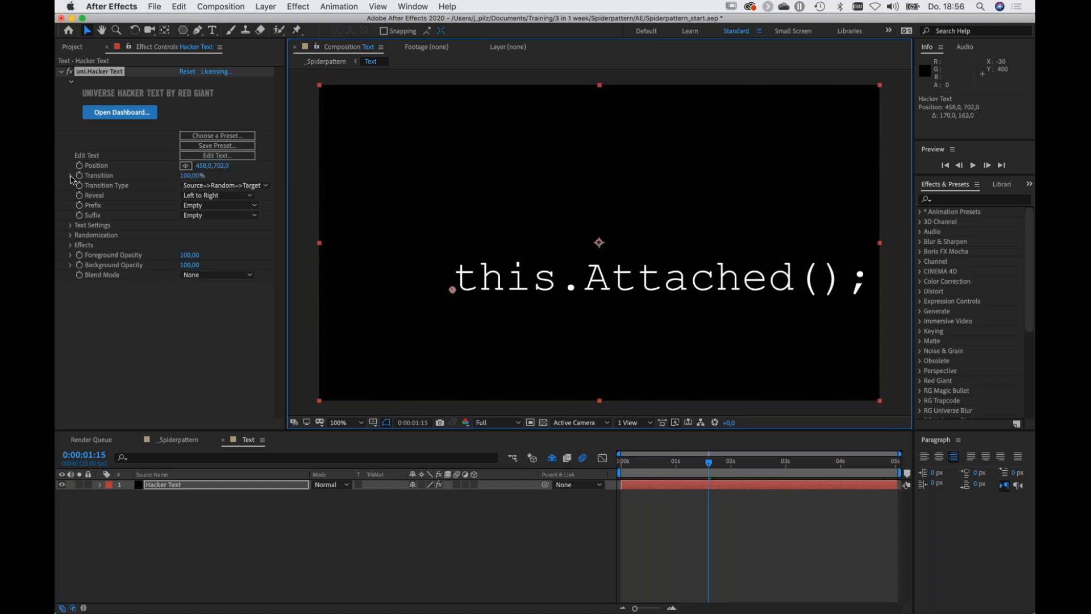
Try different Transition amounts to test how the effect scrambles the text.
left_click(191, 175)
type("16")
key("Return")
left_click_drag(132, 177, 186, 186)
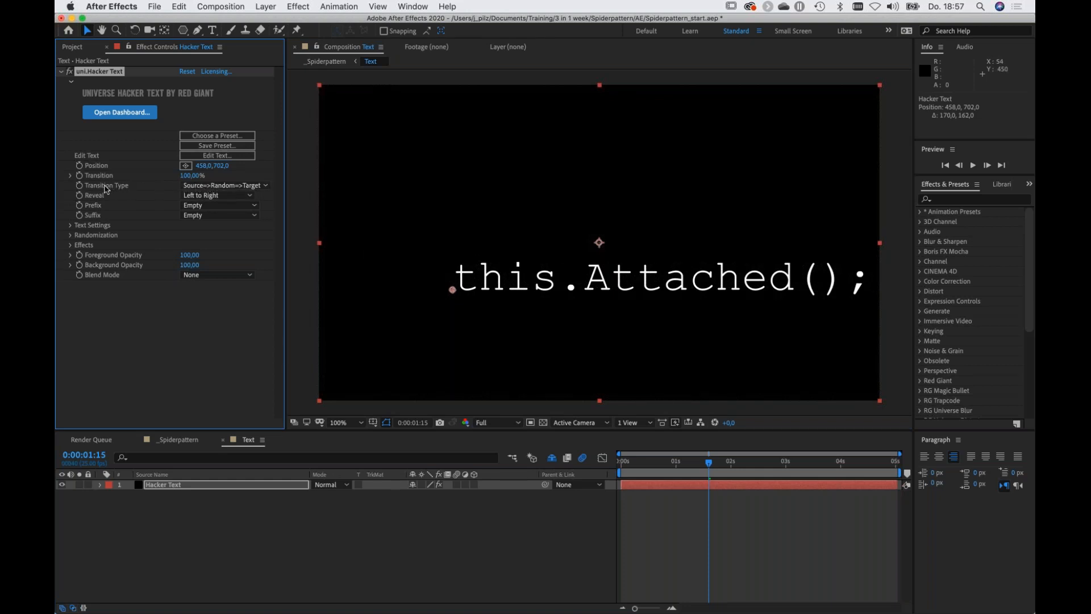
Set the effect's Transition Type to Random=>Target and its Reveal to Random.
left_click(198, 186)
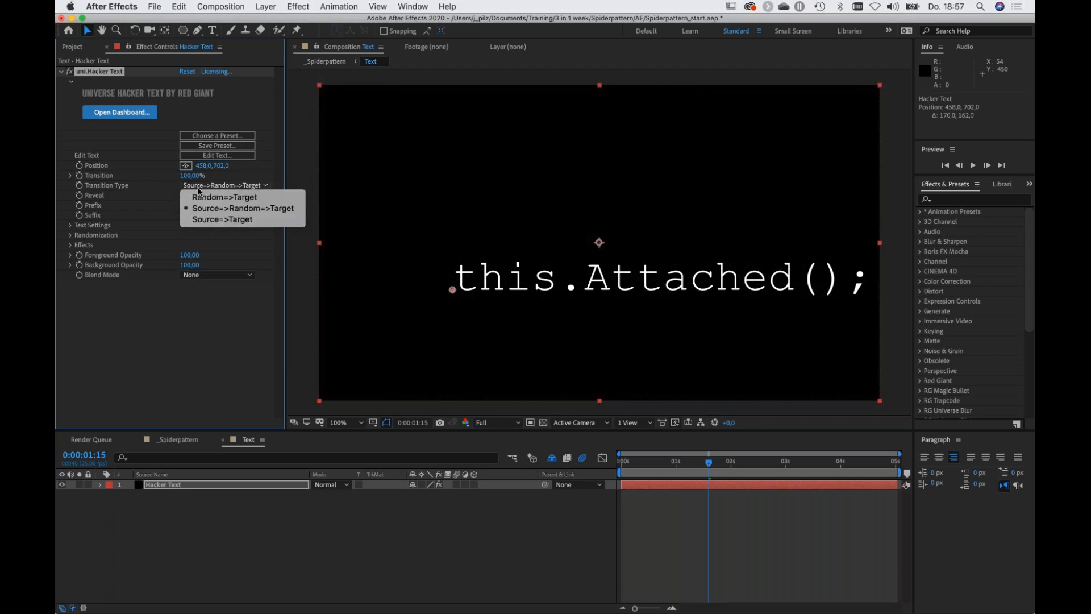
left_click(246, 199)
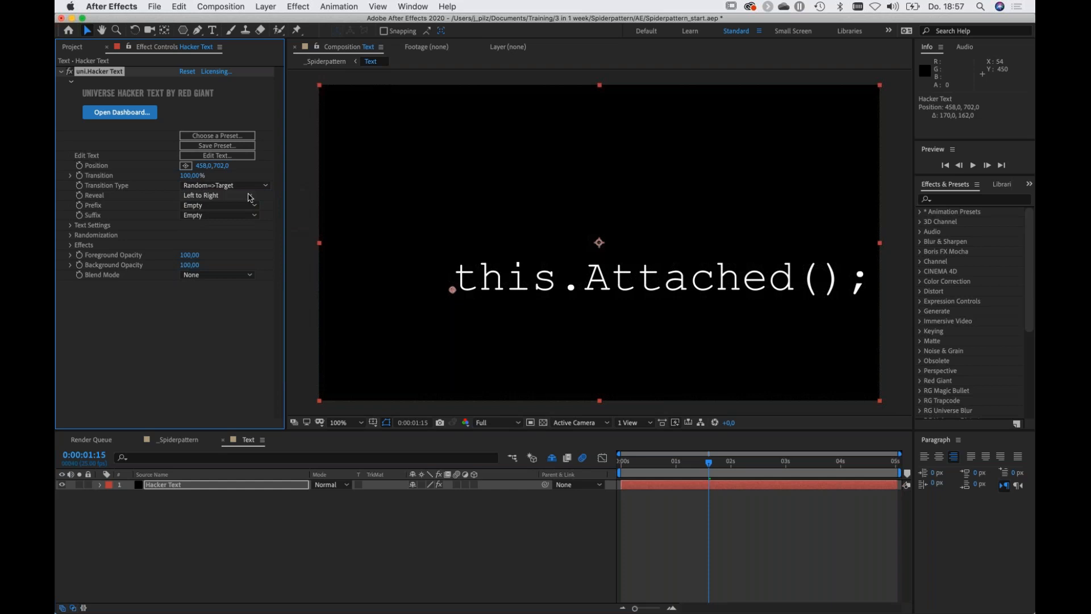
left_click_drag(137, 174, 213, 194)
left_click(198, 196)
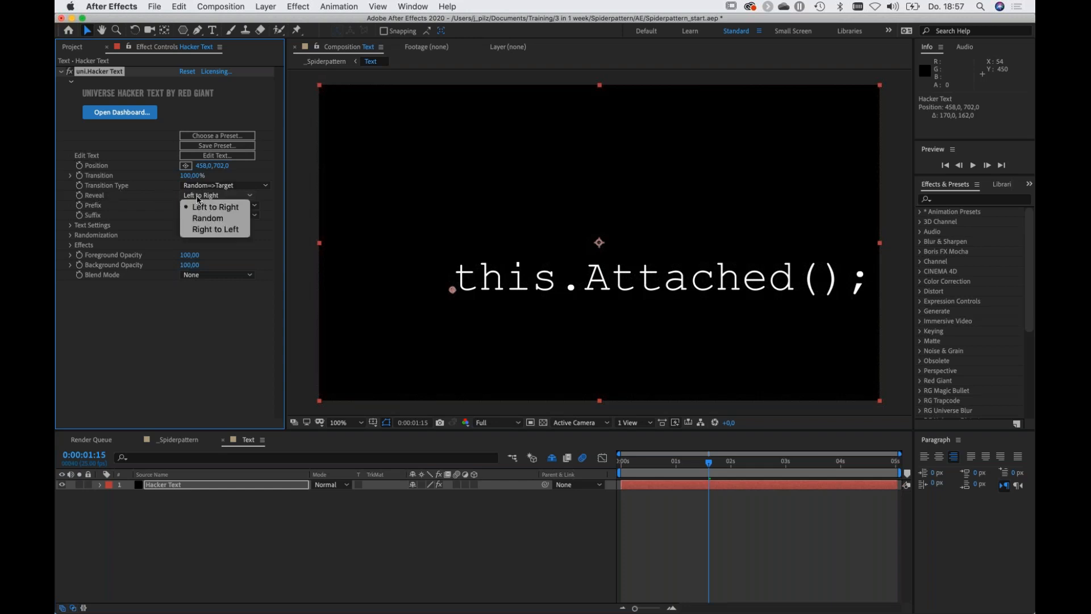
left_click(212, 220)
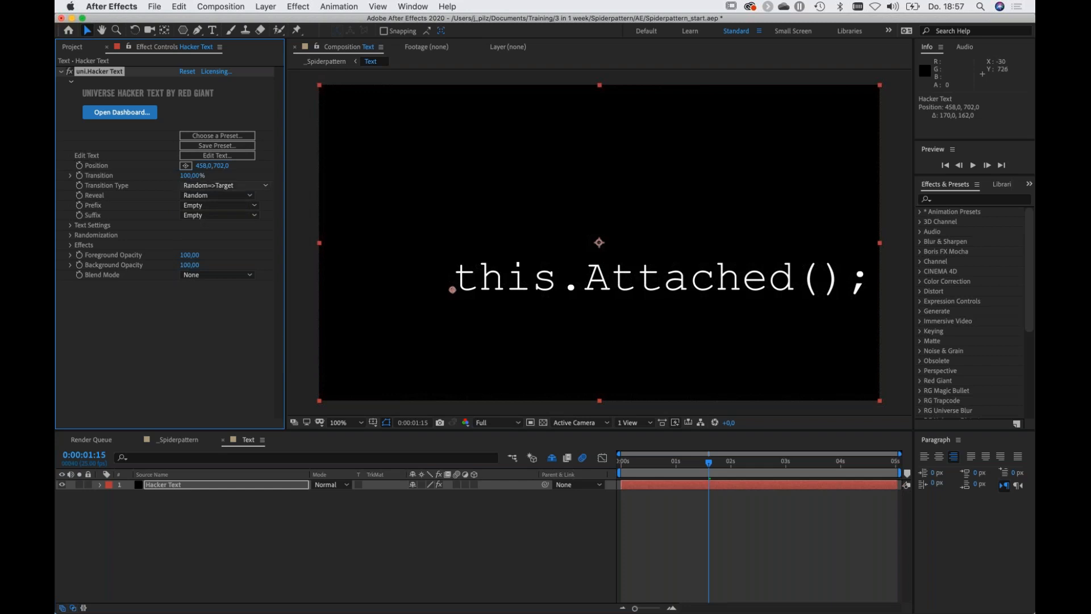
Keyframe the effect's Transition from 0% at 0:00:00:00 to 100% at 0:00:01:11.
left_click_drag(175, 175, 116, 176)
left_click(619, 462)
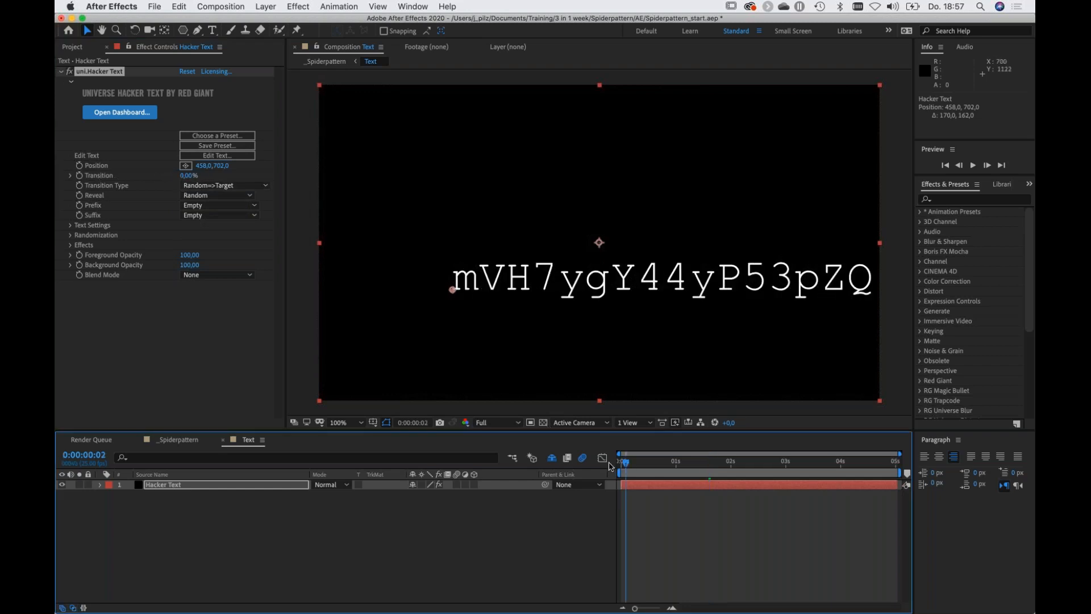
left_click(80, 176)
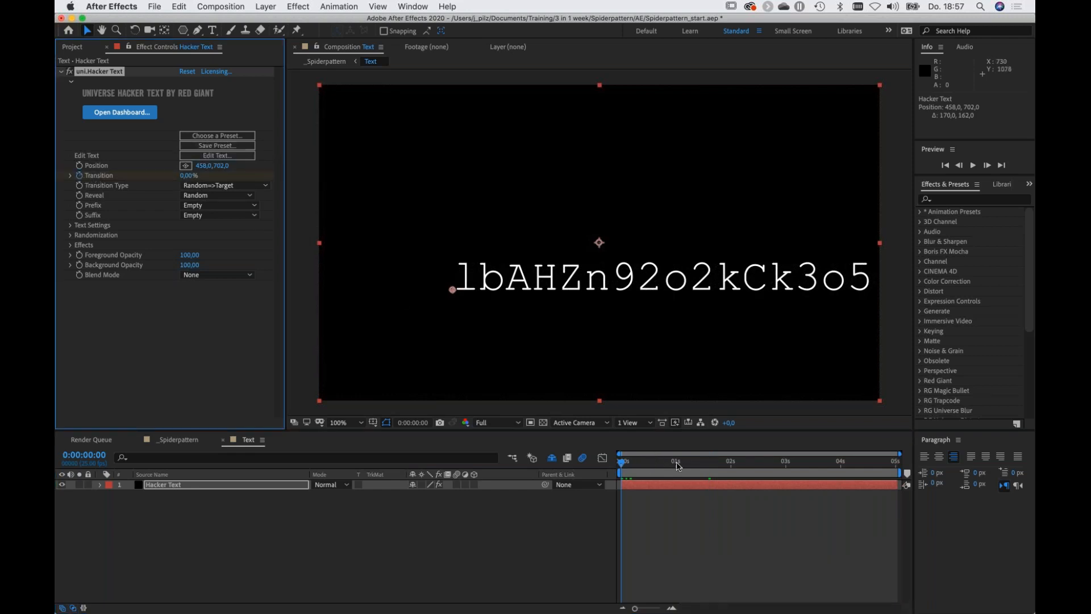
left_click_drag(694, 466, 700, 466)
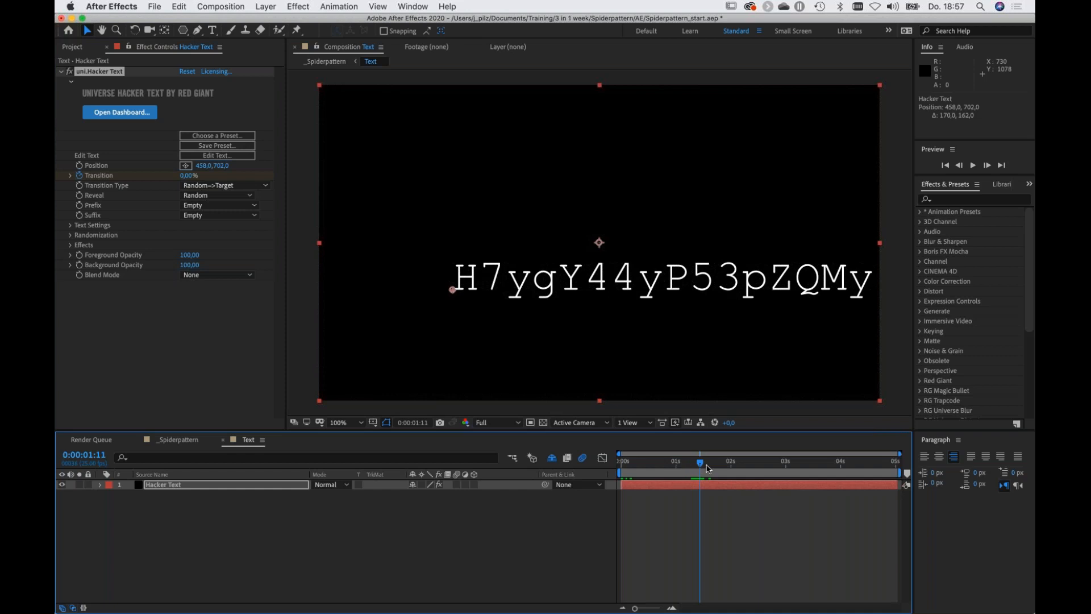
left_click(189, 175)
type("100")
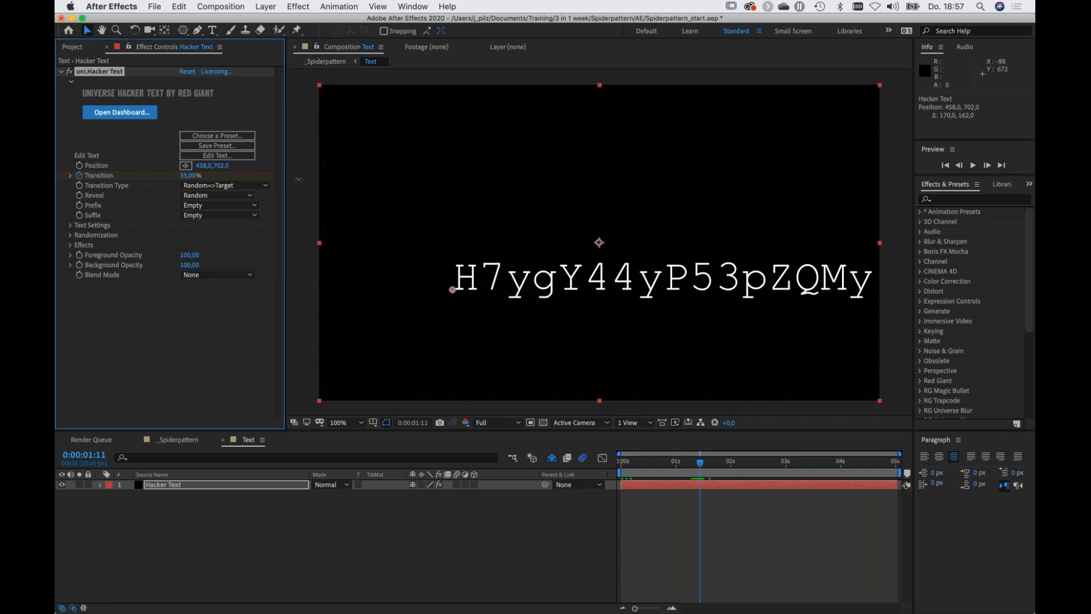
key("Return")
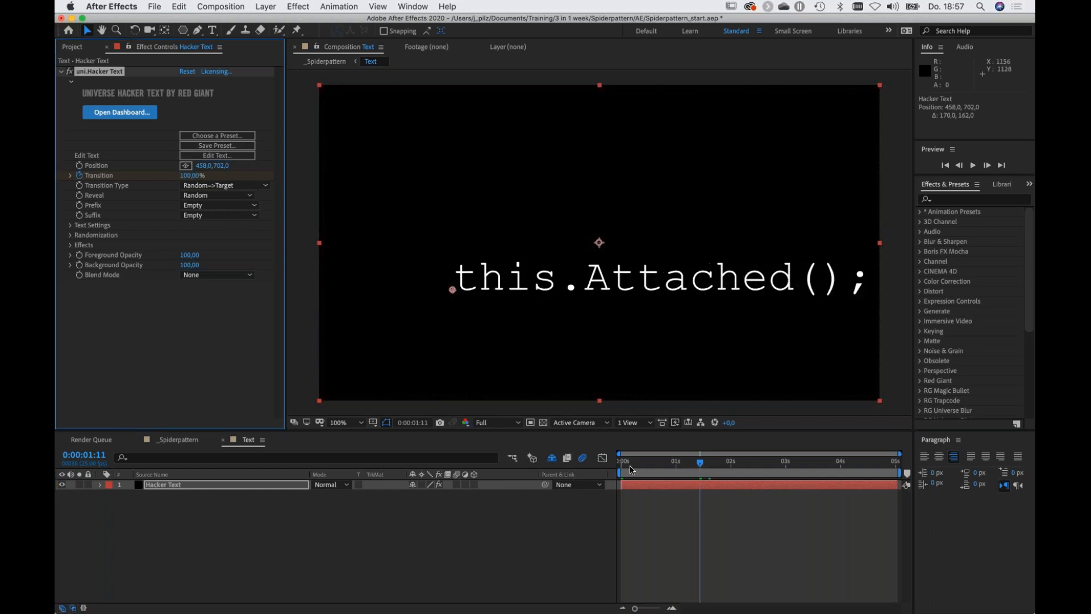
Play the Text composition from its start to check the text reveal.
left_click(621, 463)
key("space")
key("space")
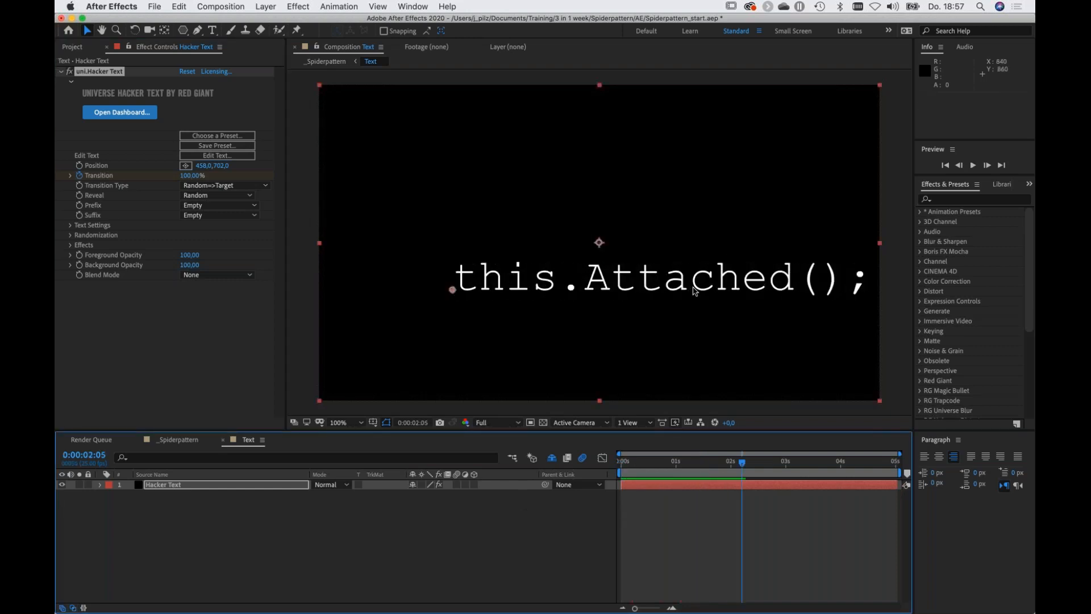
With no layer selected, set up the Pen tool with no fill and a solid color stroke.
left_click(517, 540)
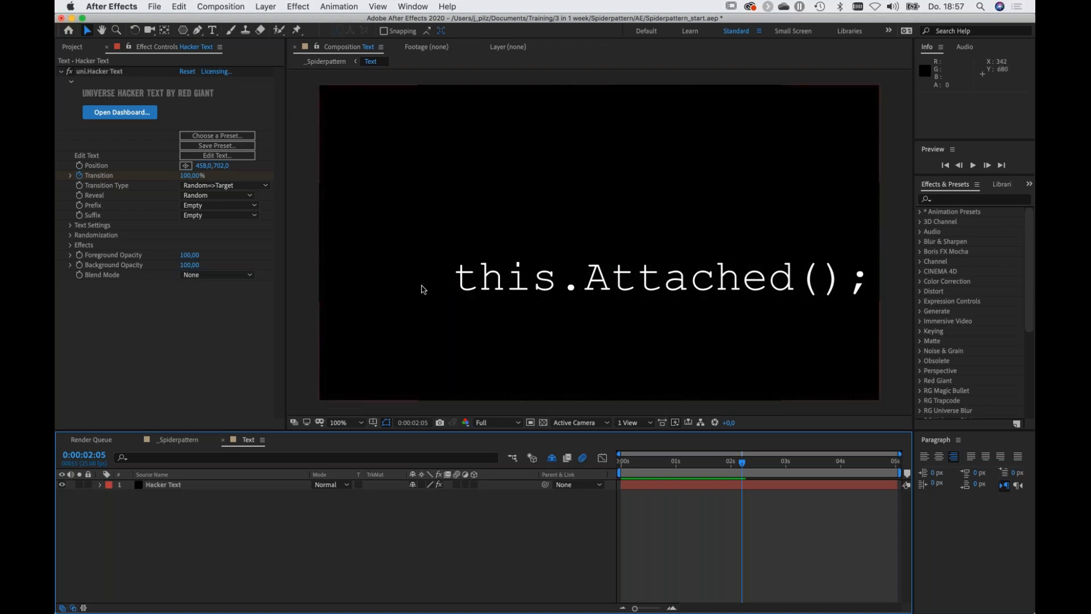
left_click(199, 32)
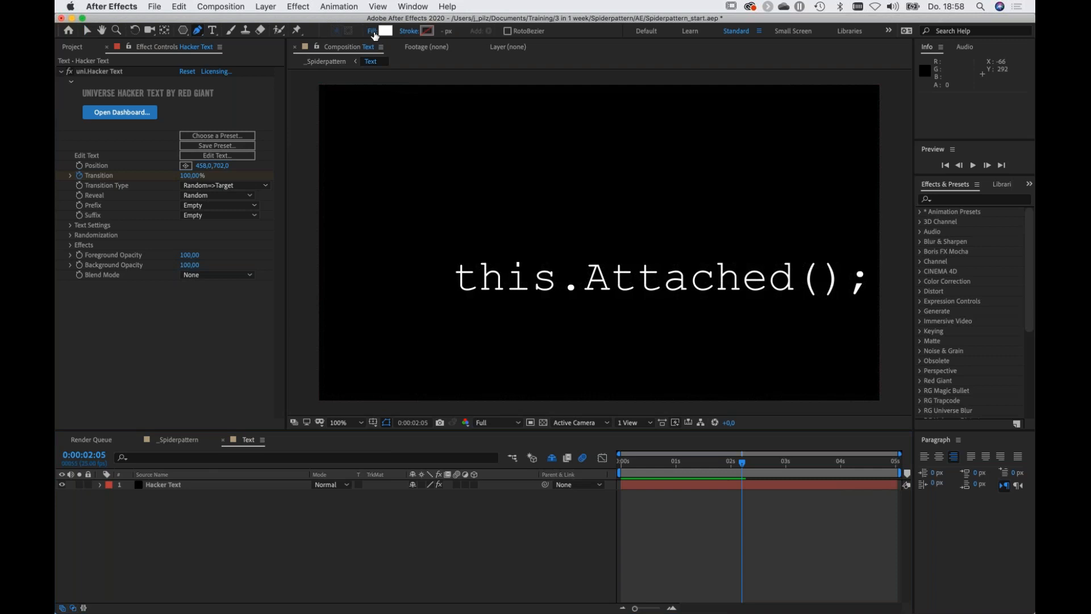
left_click(372, 31)
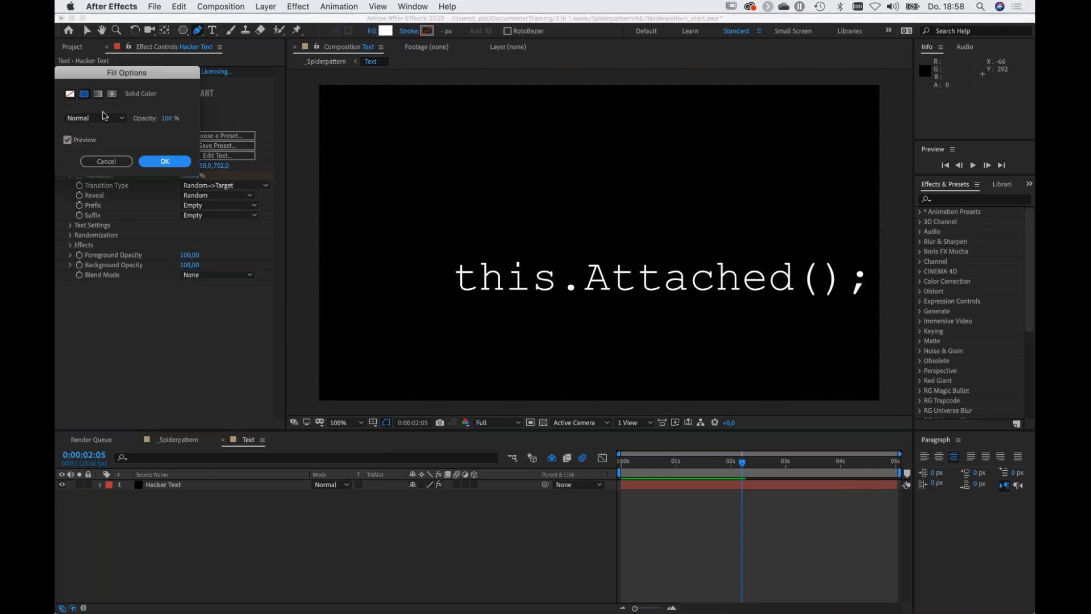
left_click(70, 93)
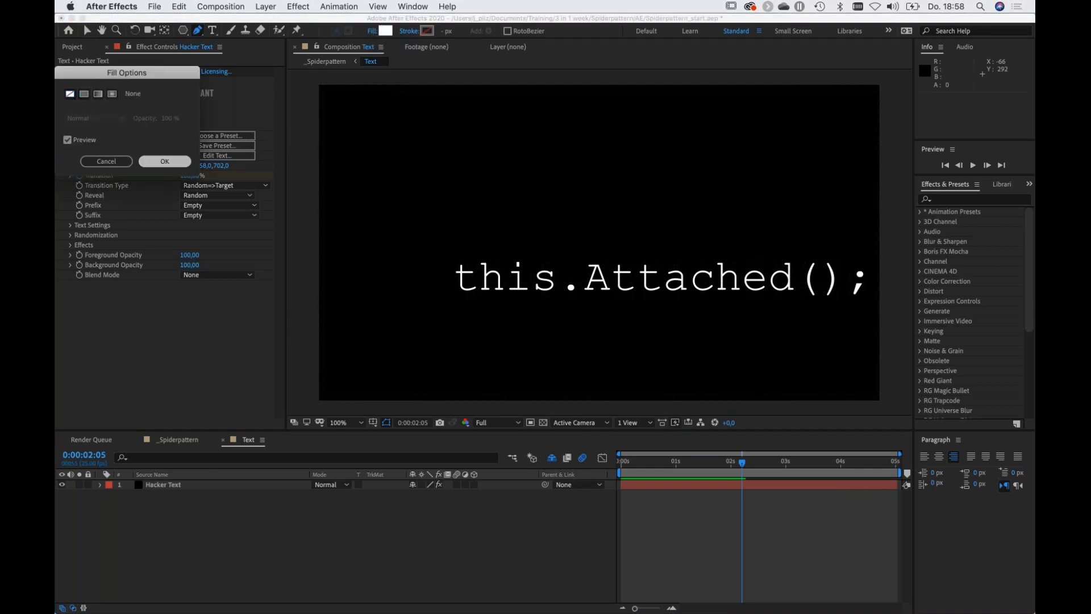
left_click(165, 162)
left_click(409, 31)
left_click(84, 94)
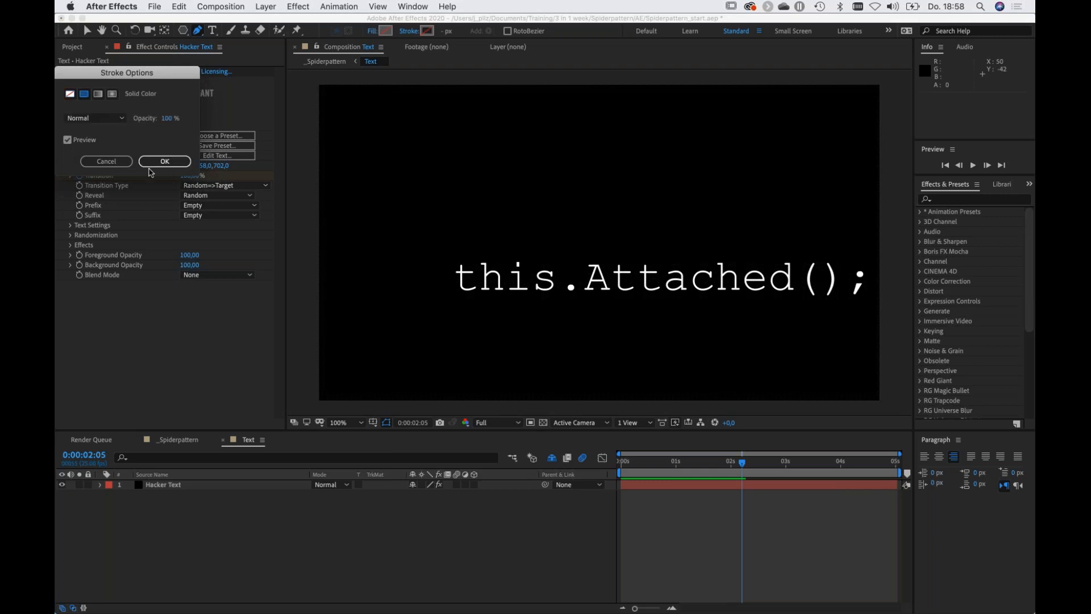
left_click(165, 162)
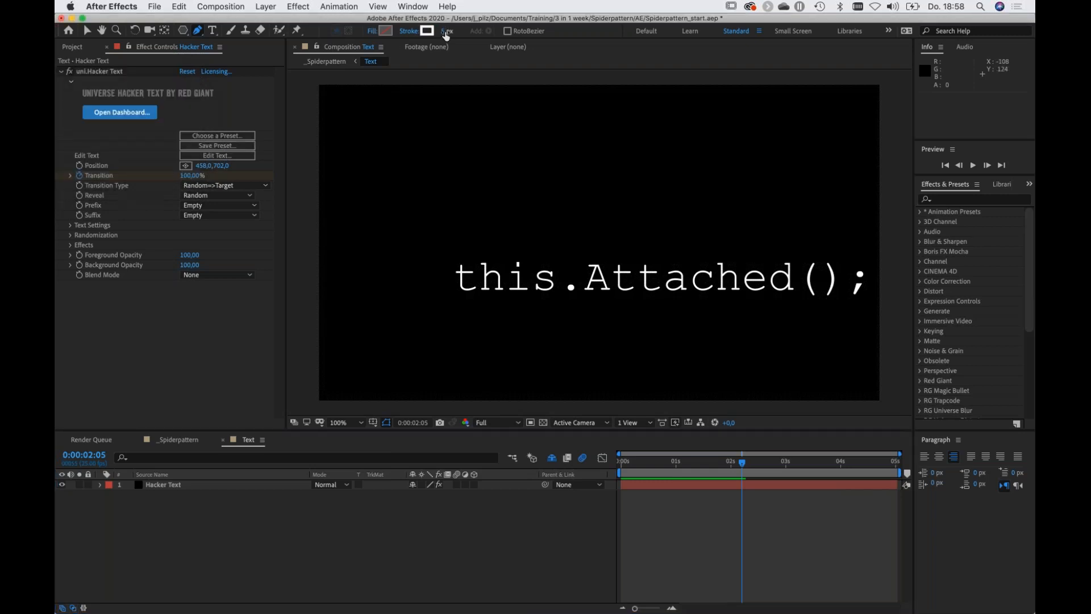
Draw a two-segment pointer line from the frame's lower-left corner up to the start of the text, and name its layer Line.
left_click(341, 378)
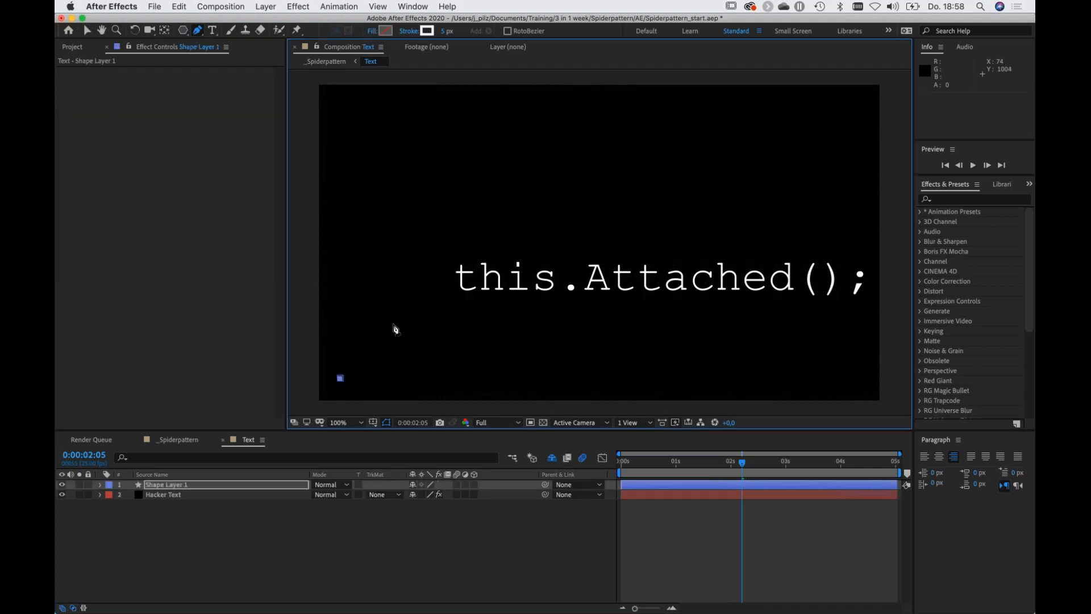
left_click(432, 287)
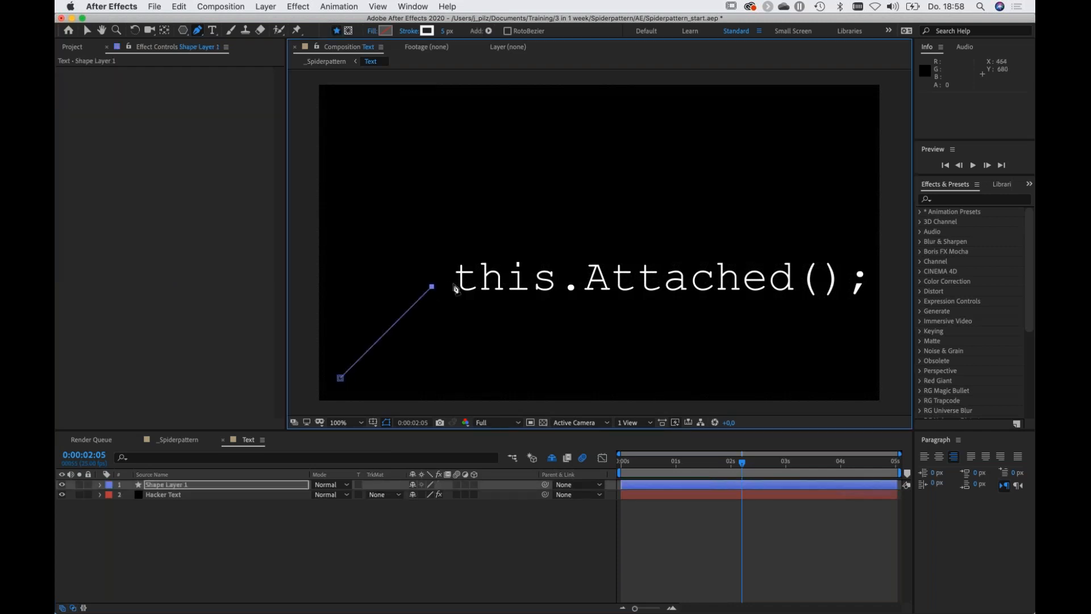
left_click(453, 287)
left_click(192, 486)
key("Return")
type("Line")
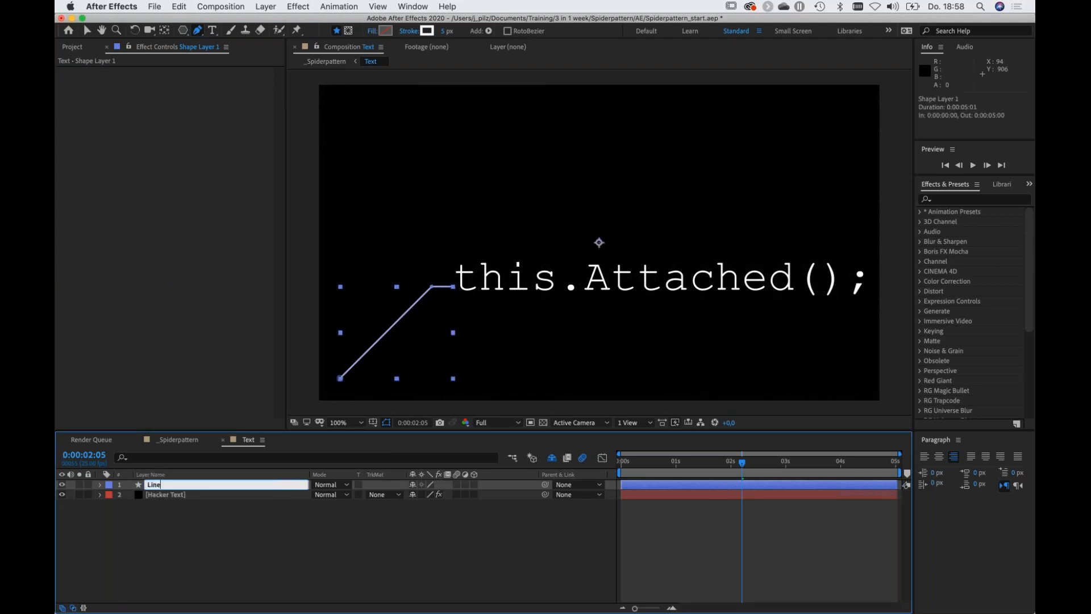
key("Return")
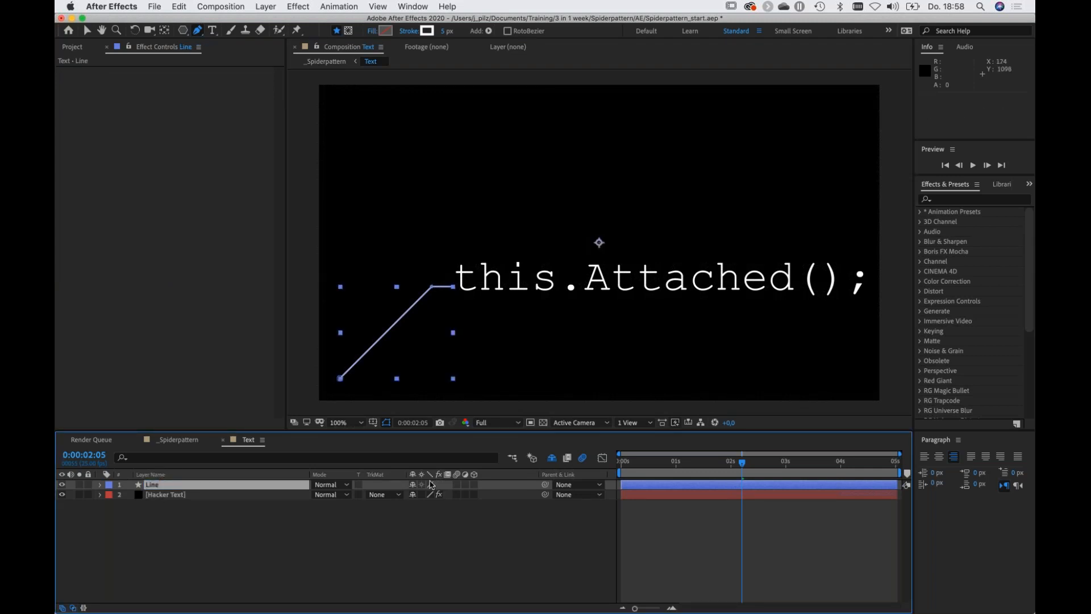
left_click(433, 533)
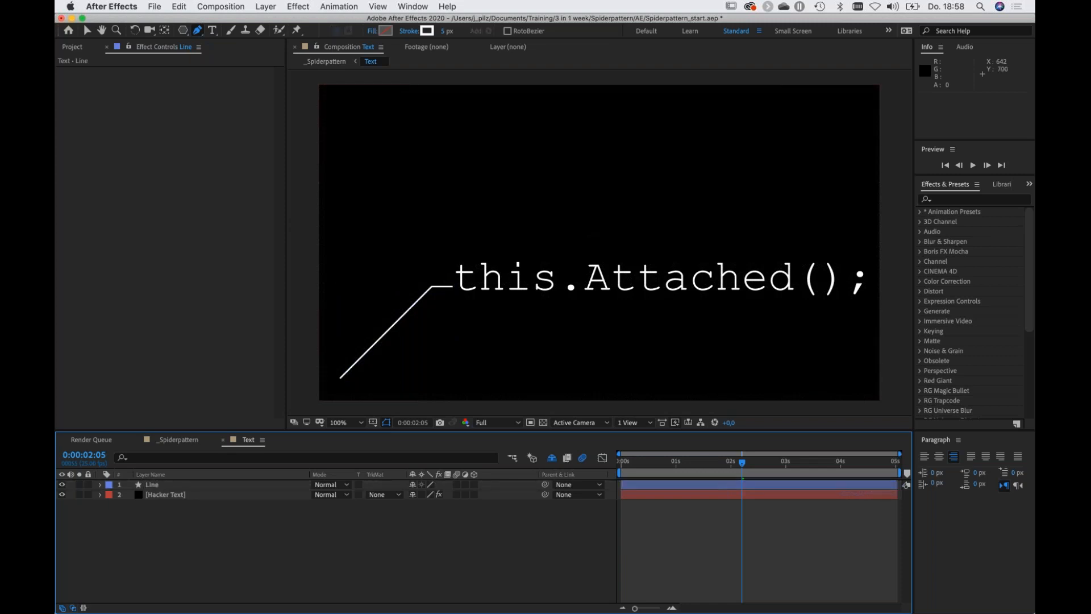
Move the Hacker Text effect's position slightly down to 462, 720 so the text lines up with the pointer line's end.
left_click(161, 497)
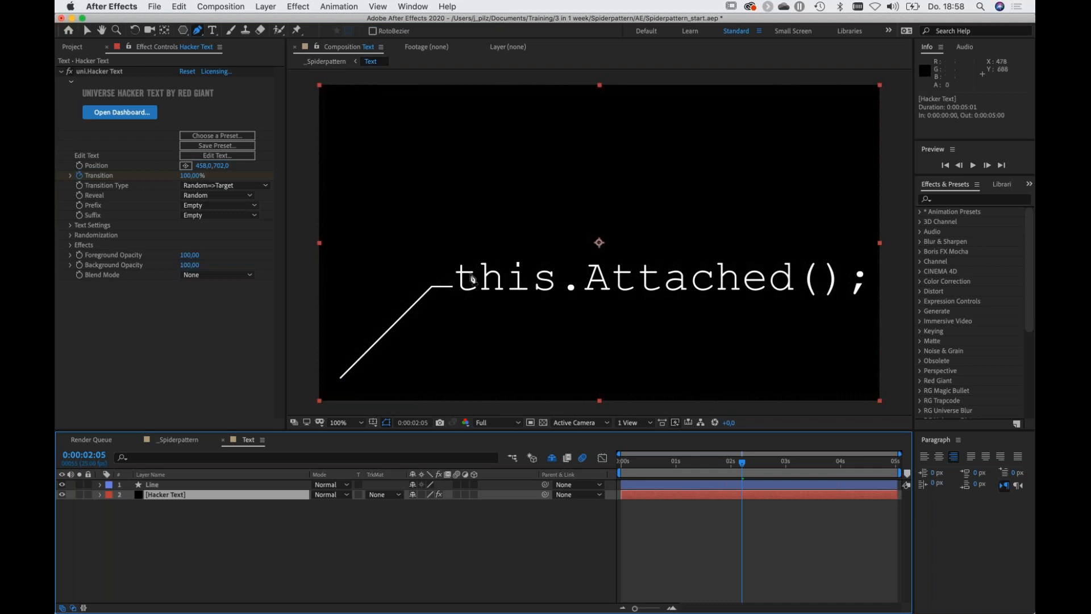
left_click(100, 72)
left_click_drag(453, 291, 455, 296)
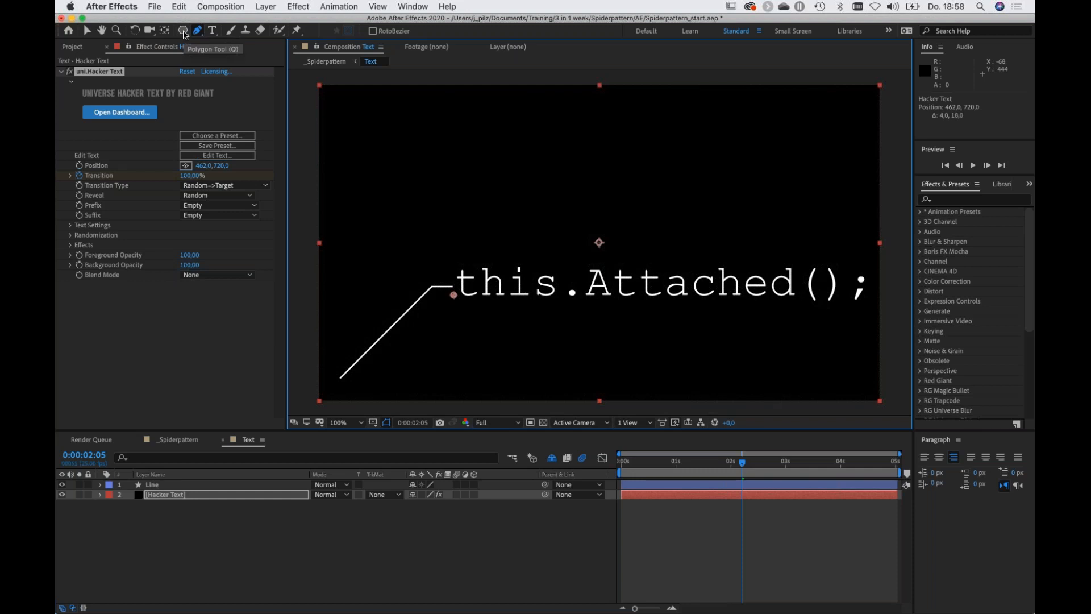
With no layer selected, create a new comp-centered polygon shape layer and return to the Selection tool.
left_click(182, 528)
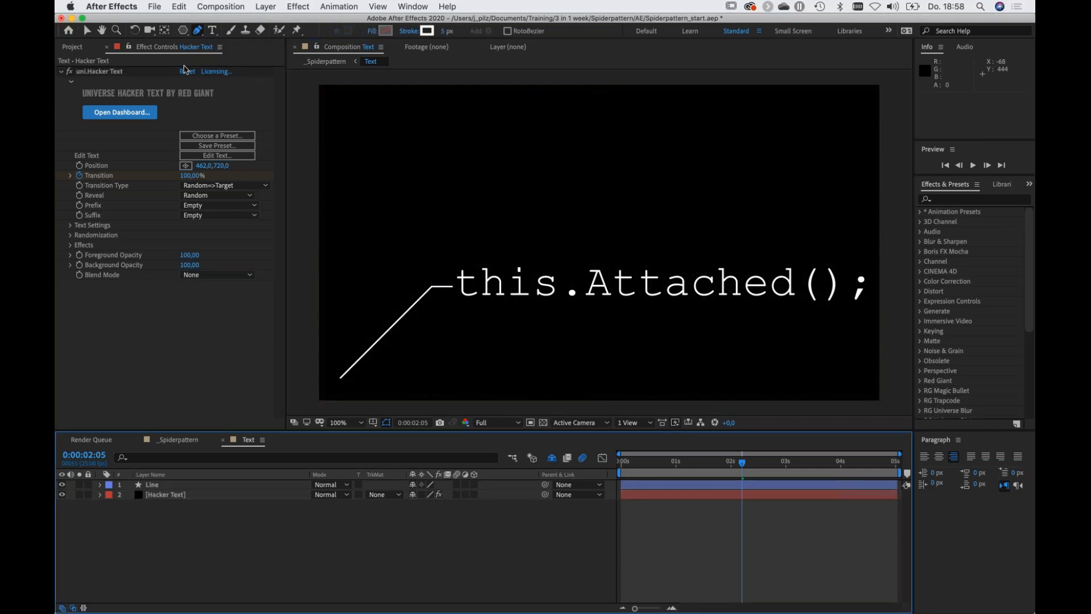
double_click(182, 30)
key("v")
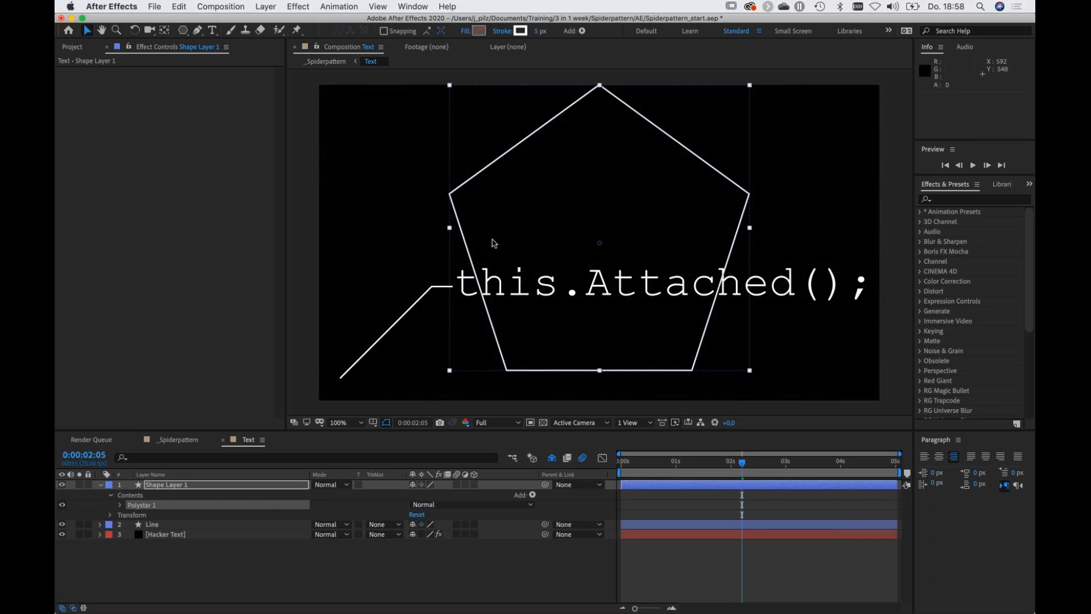
Give the polygon a solid white fill and set its stroke to none.
left_click(480, 31)
left_click(323, 111)
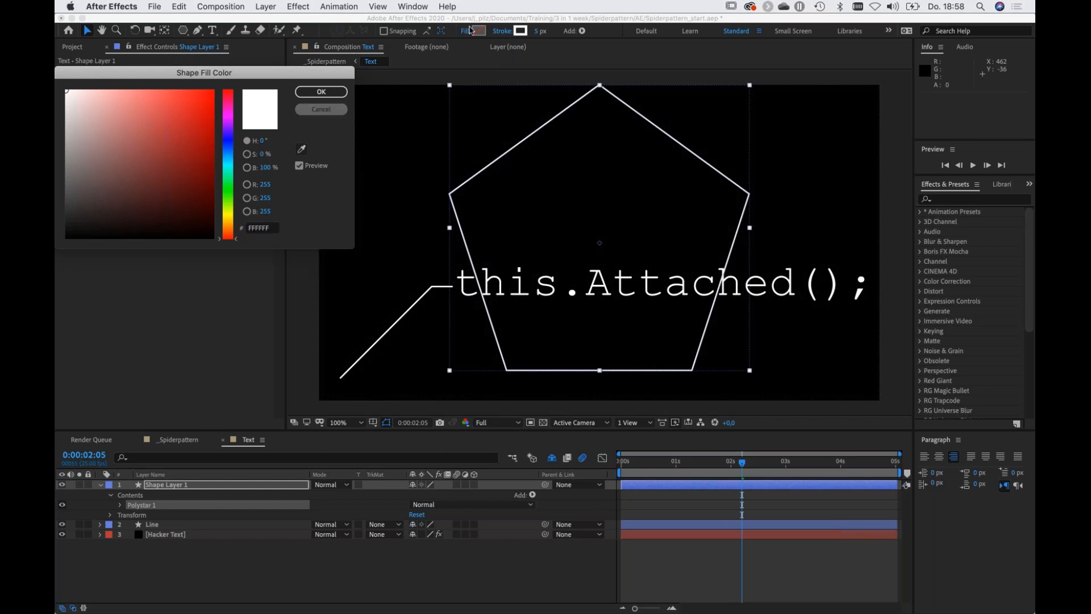
left_click(466, 32)
left_click(85, 94)
left_click(165, 161)
left_click(502, 30)
left_click(70, 93)
left_click(172, 164)
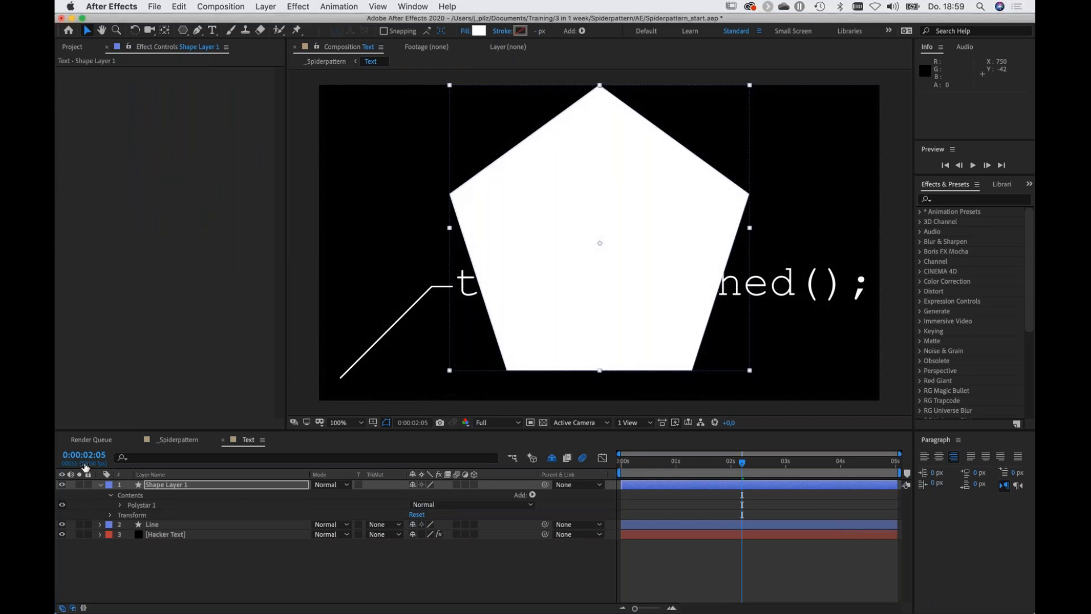
Turn the polygon into a small triangle with 3 points and an outer radius of about 25.
left_click(121, 506)
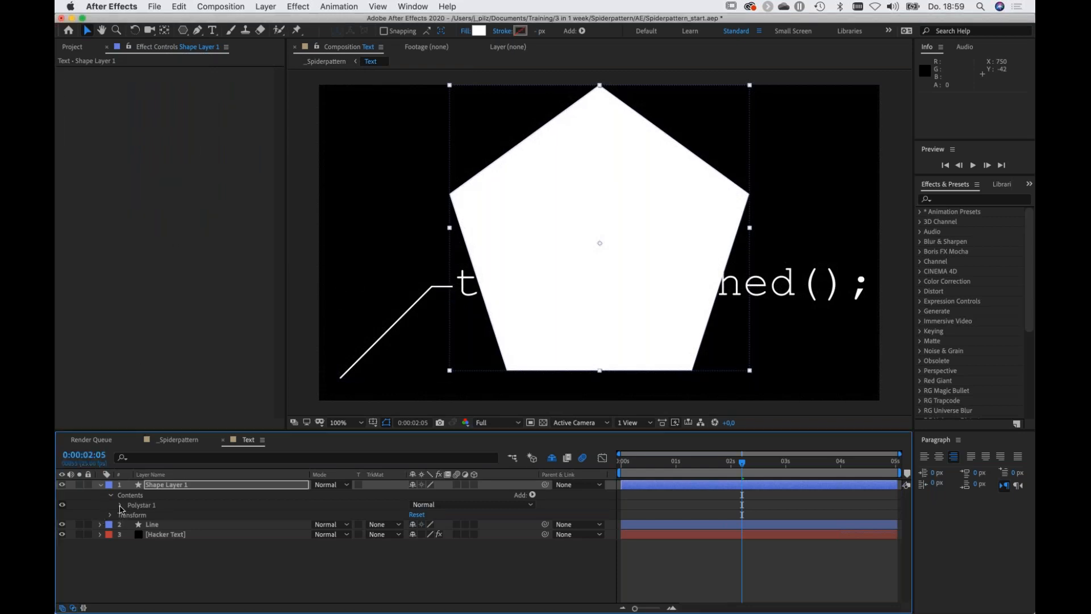
left_click(131, 518)
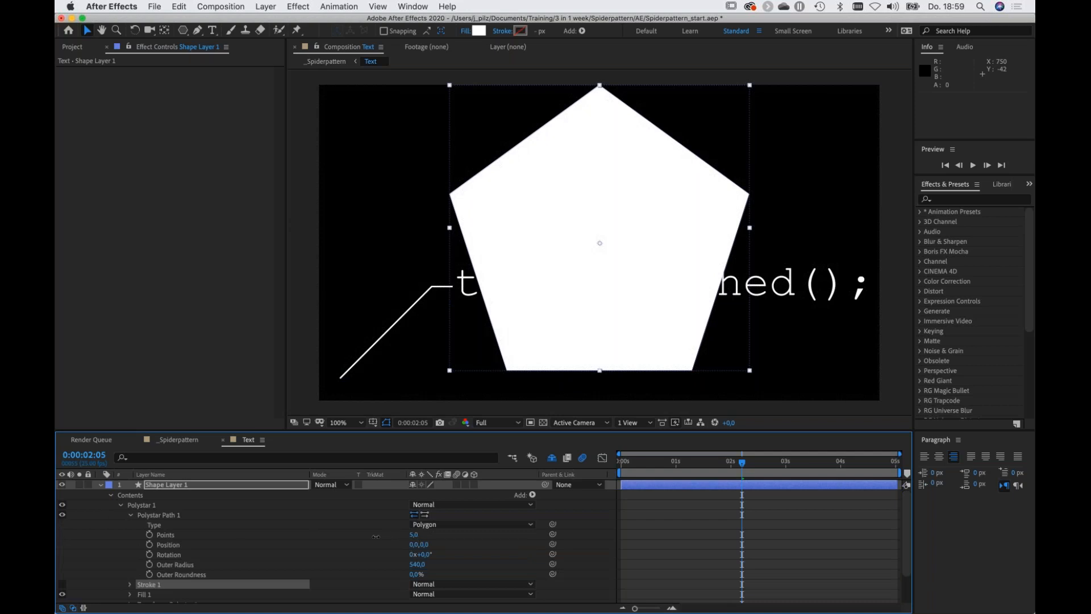
left_click_drag(376, 536, 371, 537)
left_click_drag(418, 569, 142, 595)
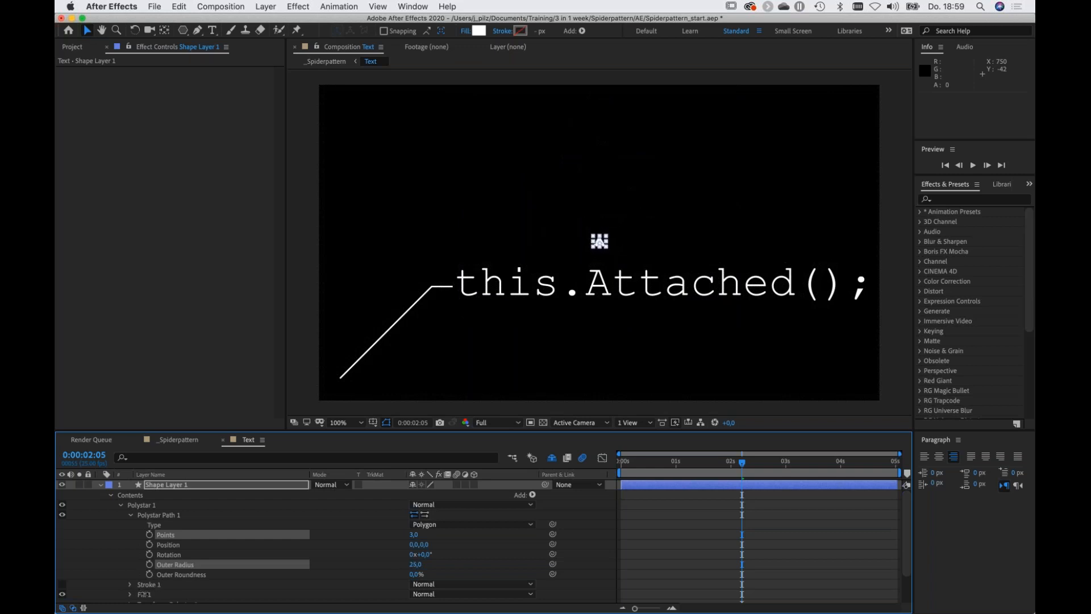
Move the triangle's layer below the text to position 1142, 775.
left_click(160, 487)
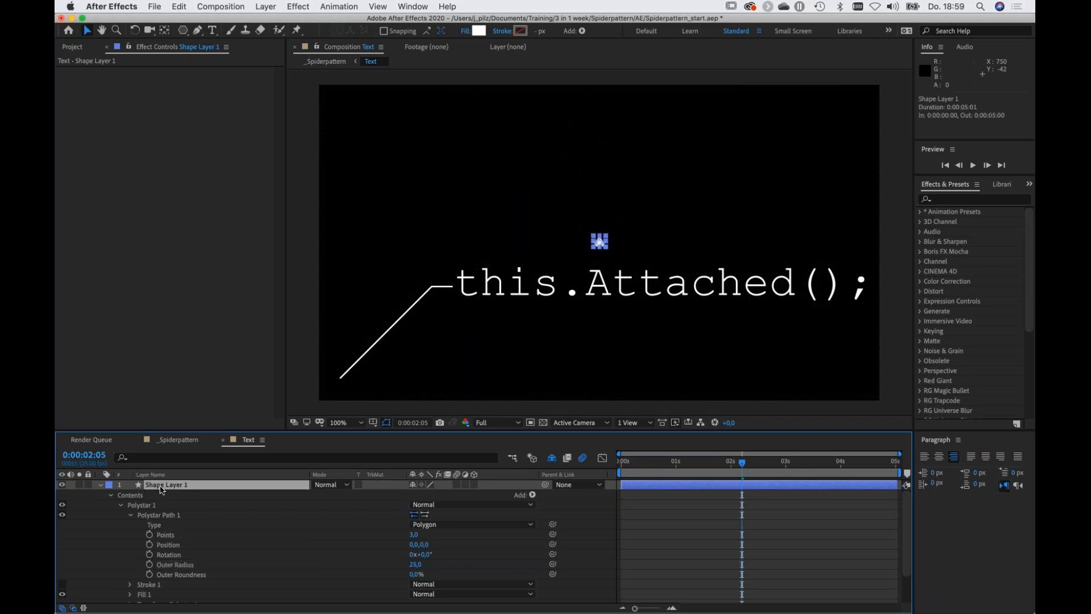
key("p")
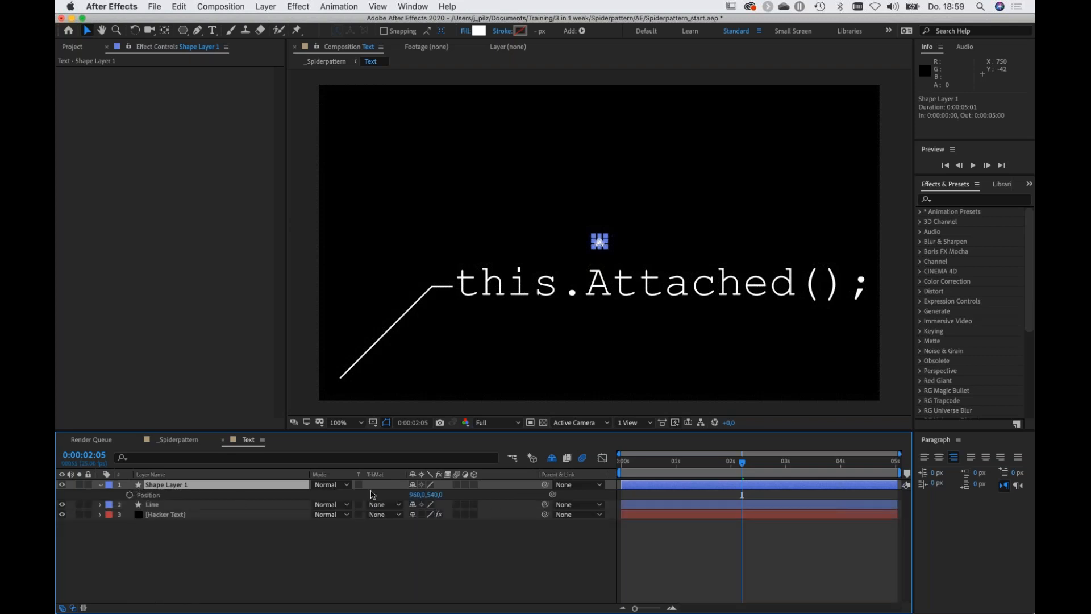
left_click(479, 494)
left_click_drag(478, 494, 571, 493)
left_click_drag(417, 495, 522, 493)
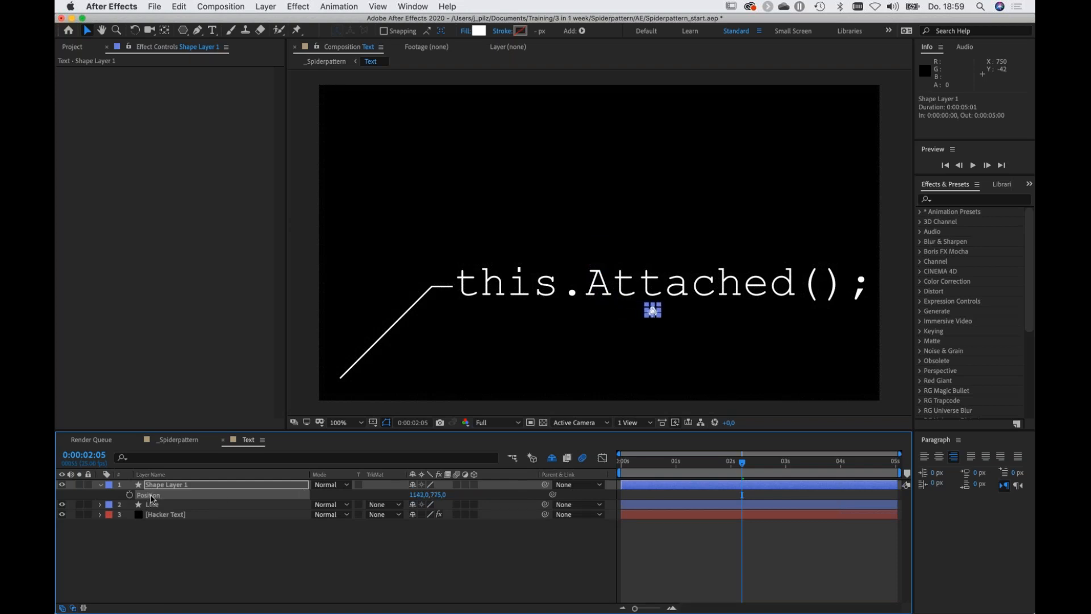
Separate the dimensions of the triangle layer's Position property.
right_click(152, 497)
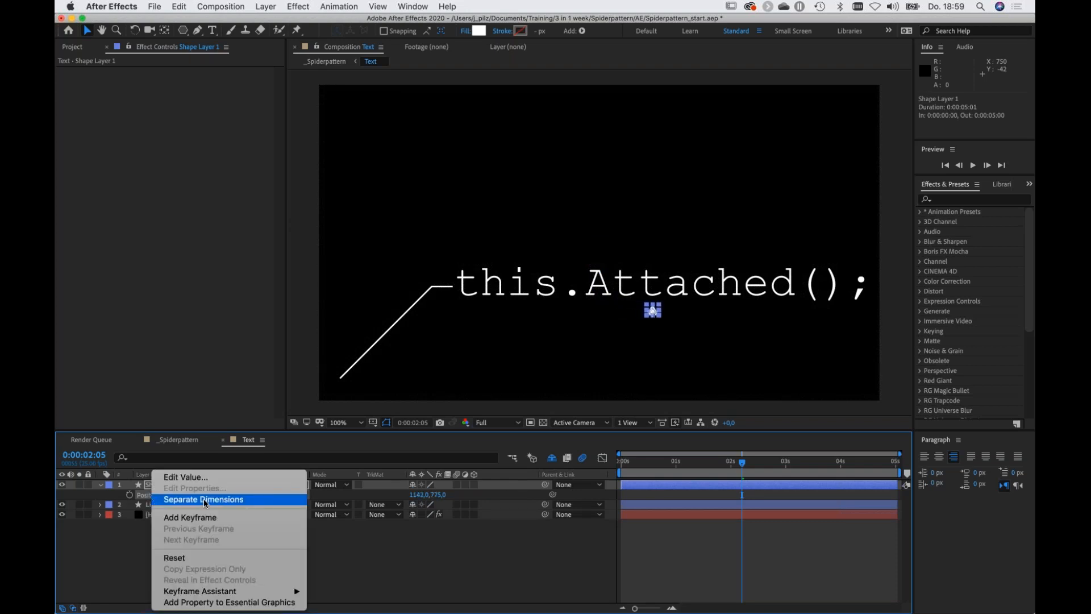
left_click(228, 500)
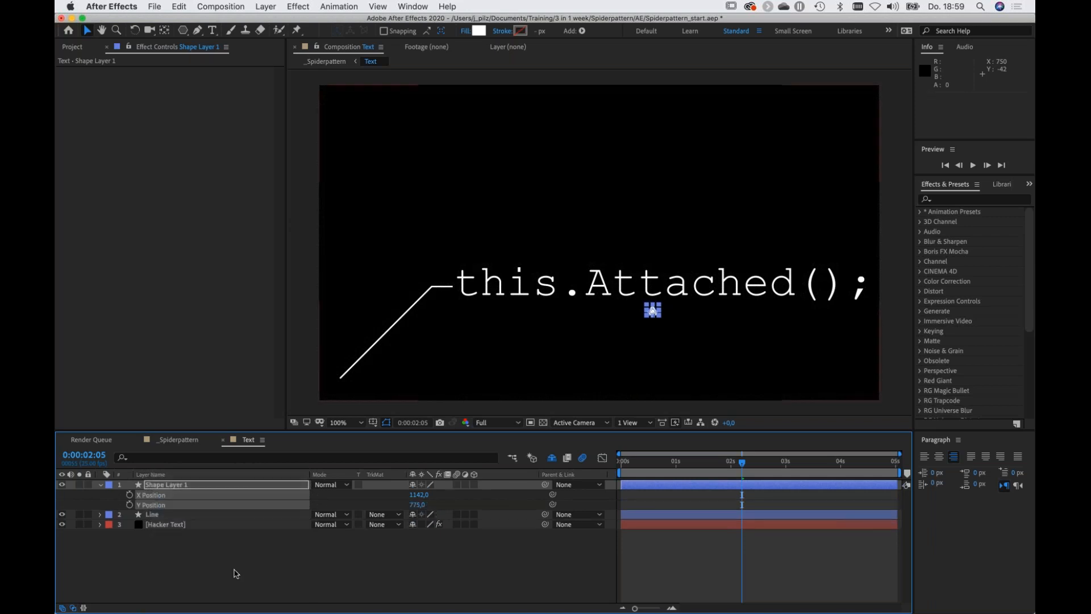
left_click(236, 575)
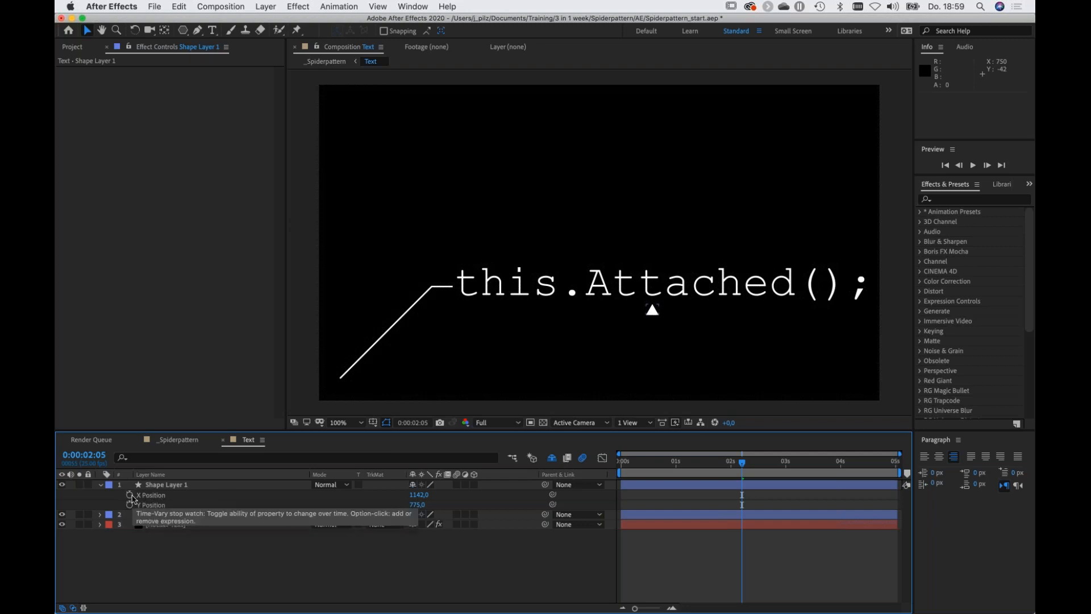
Add the expression wiggle(0.5,800) to the triangle layer's X Position.
left_click(130, 495, "alt")
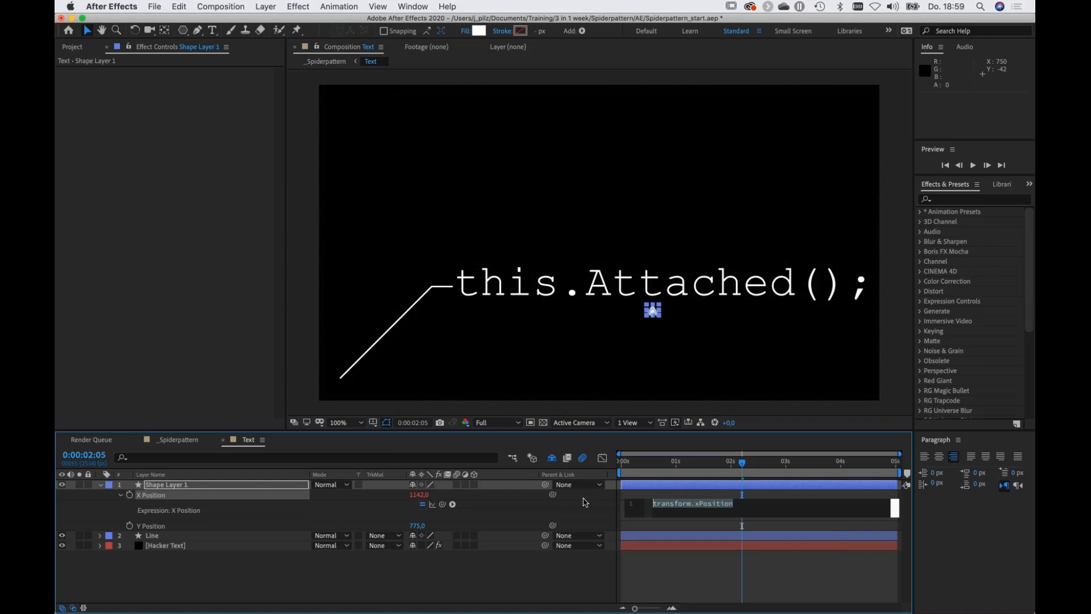
type("wiggle")
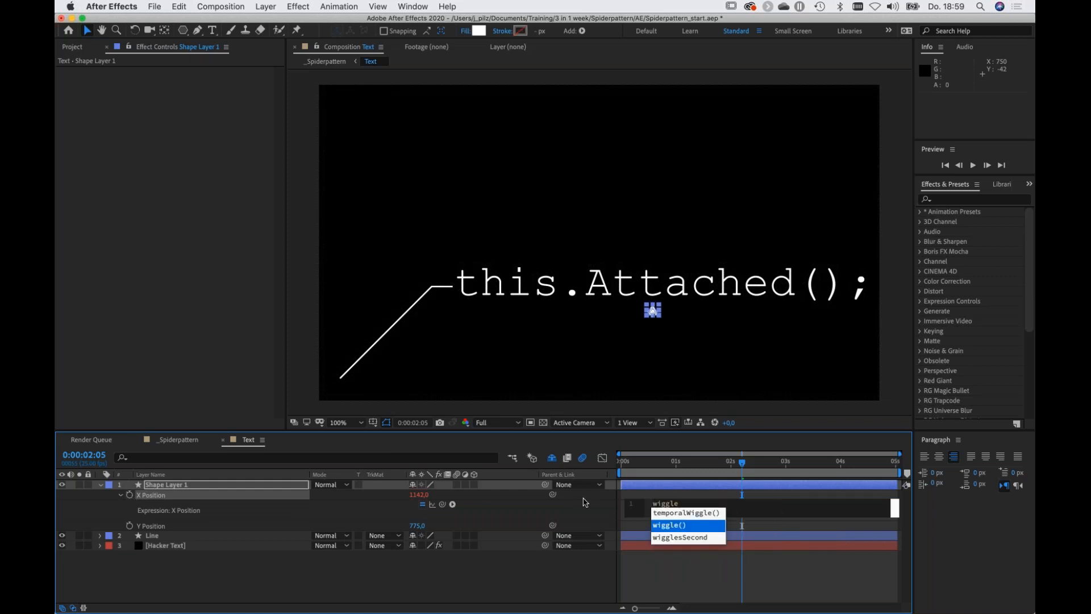
key("Return")
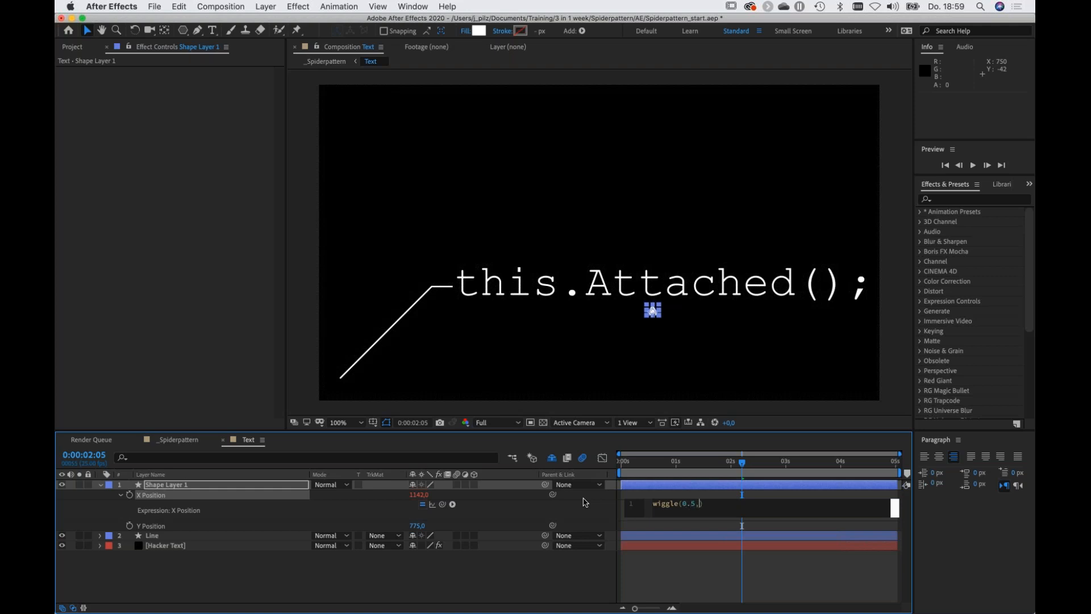
type("800")
left_click(550, 583)
Play the Text composition from its start to check the triangle's wiggling motion.
left_click(648, 462)
key("space")
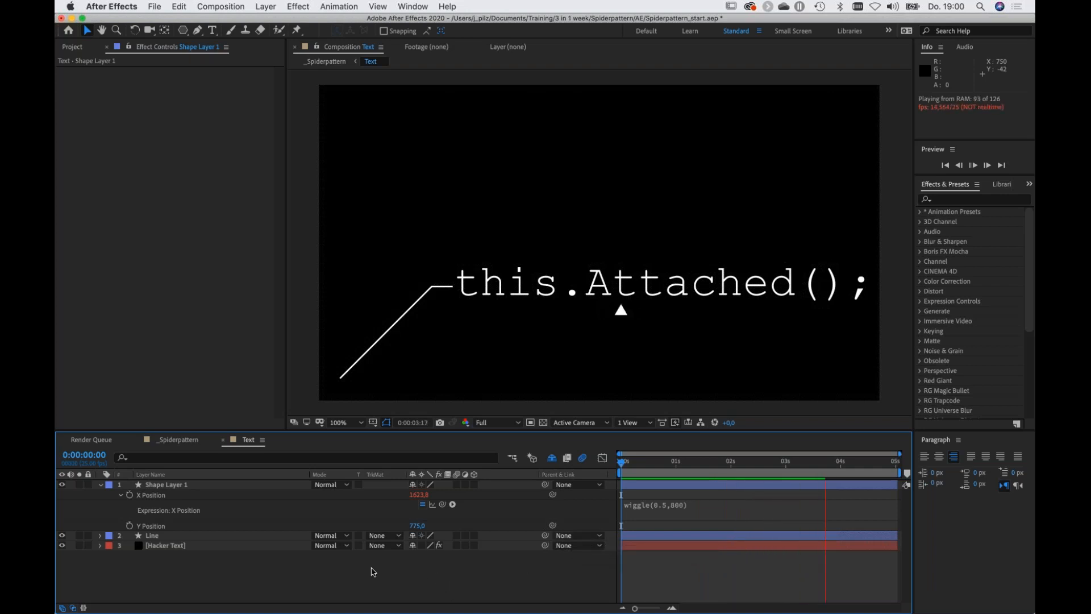
key("space")
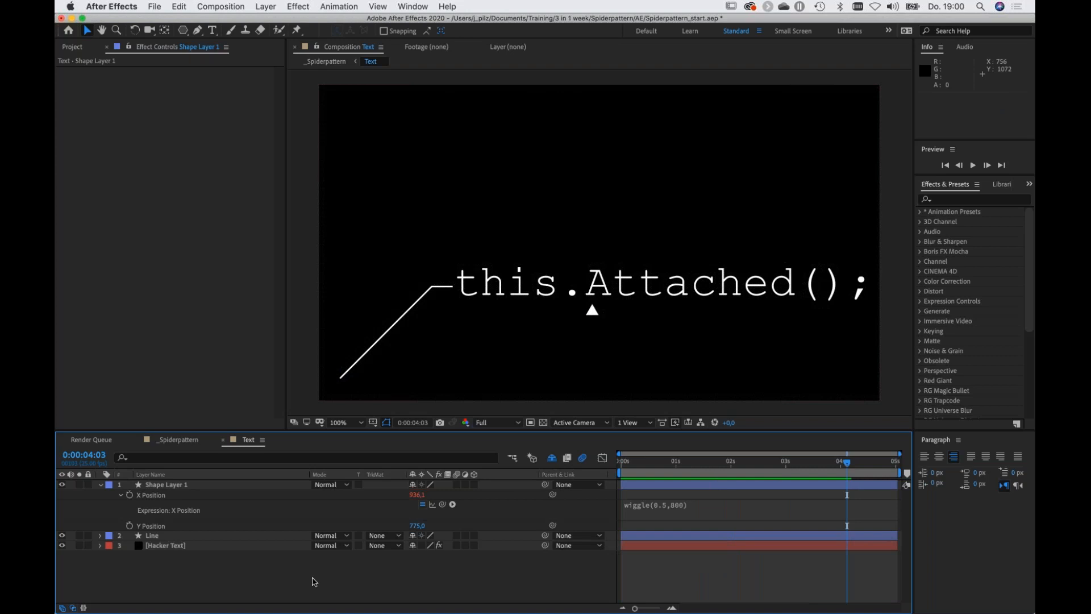
Add a full-frame black solid above all other layers and collapse the triangle layer's properties.
right_click(384, 483)
mouse_move(398, 485)
left_click(509, 514)
key("Return")
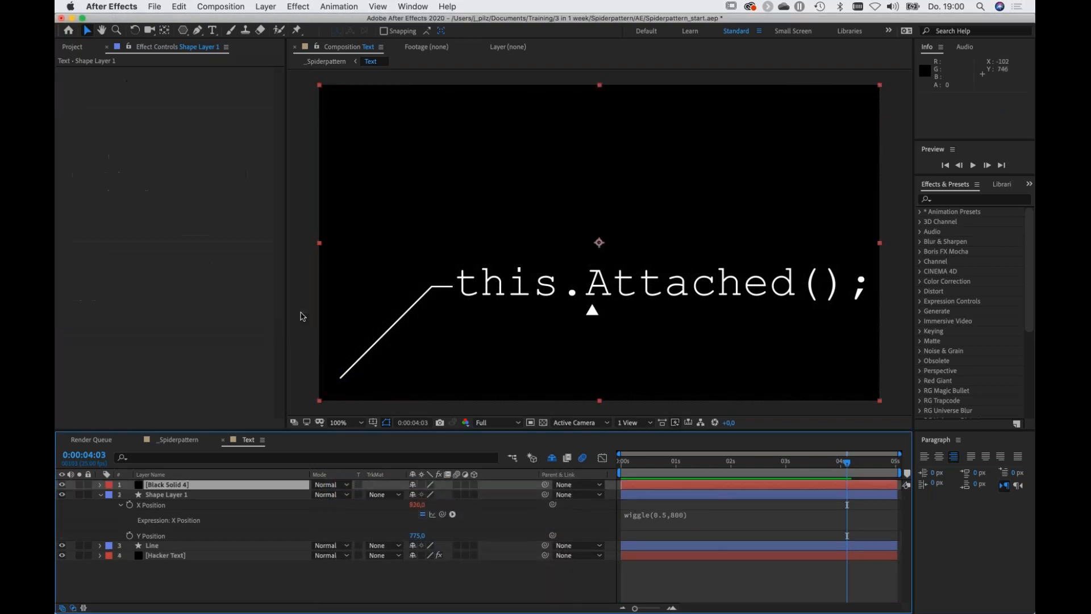
left_click(100, 494)
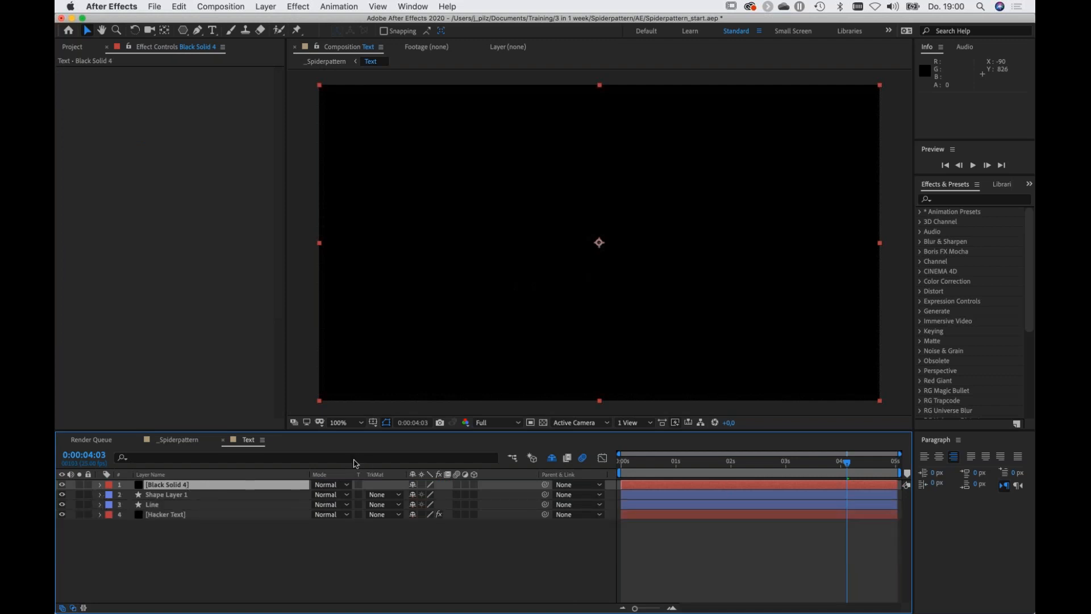
Keyframe the black solid's Position from 960, 540 at 0:00:00:00 to 2896, 540 at 0:00:00:12.
key("p")
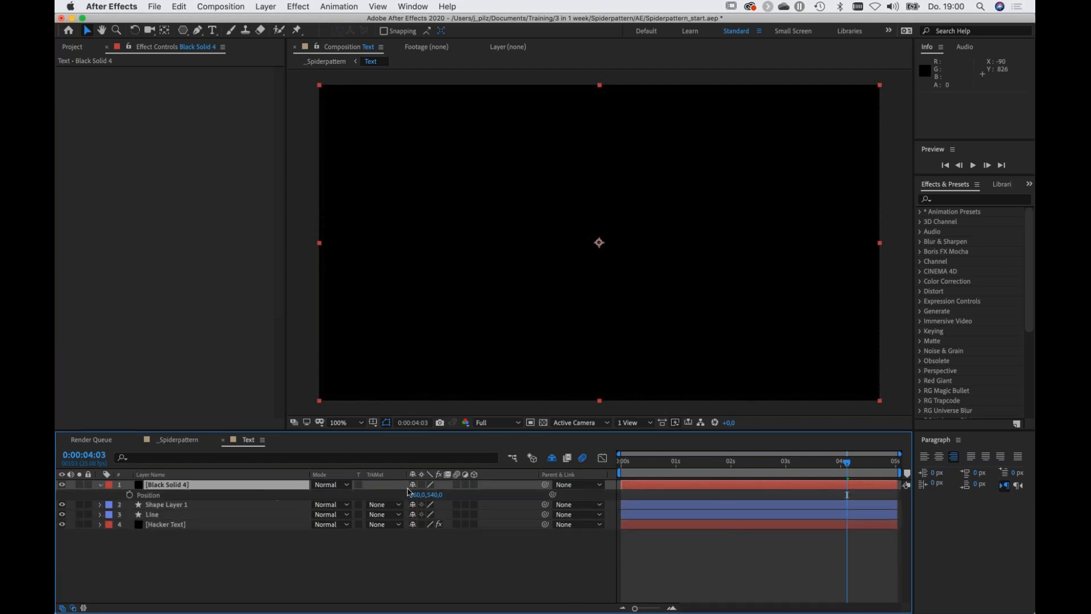
left_click(627, 463)
left_click(619, 462)
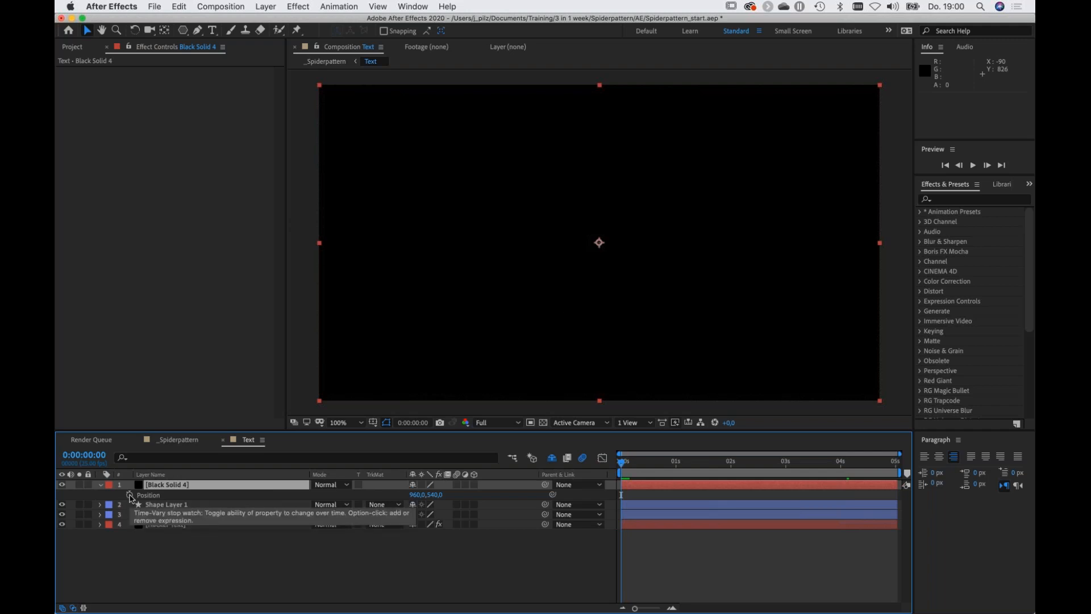
left_click(130, 496)
left_click_drag(622, 465, 650, 474)
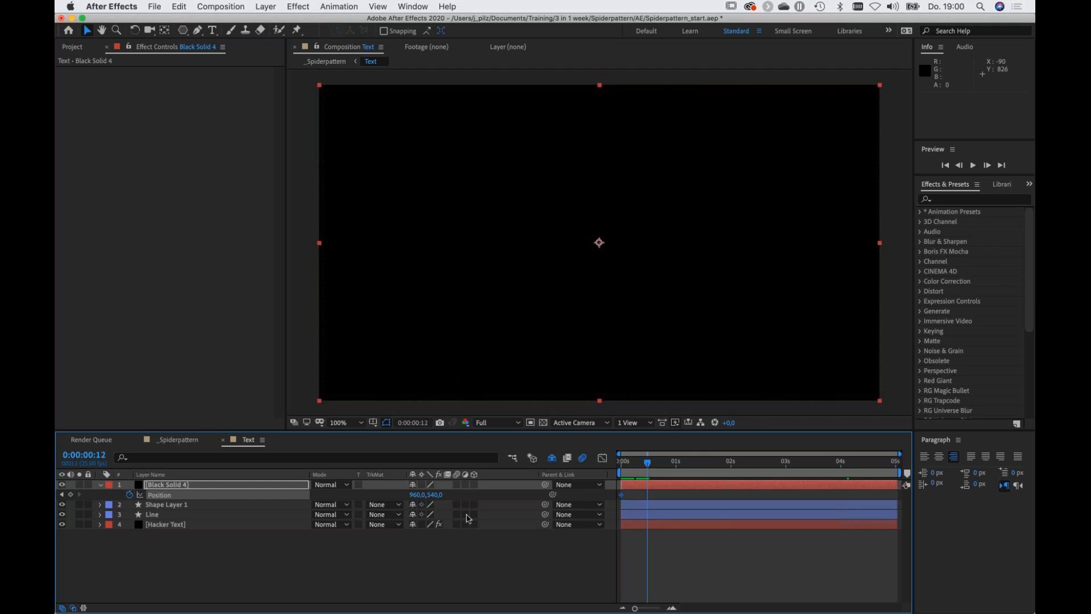
left_click_drag(417, 499, 495, 499)
left_click_drag(417, 498, 531, 483)
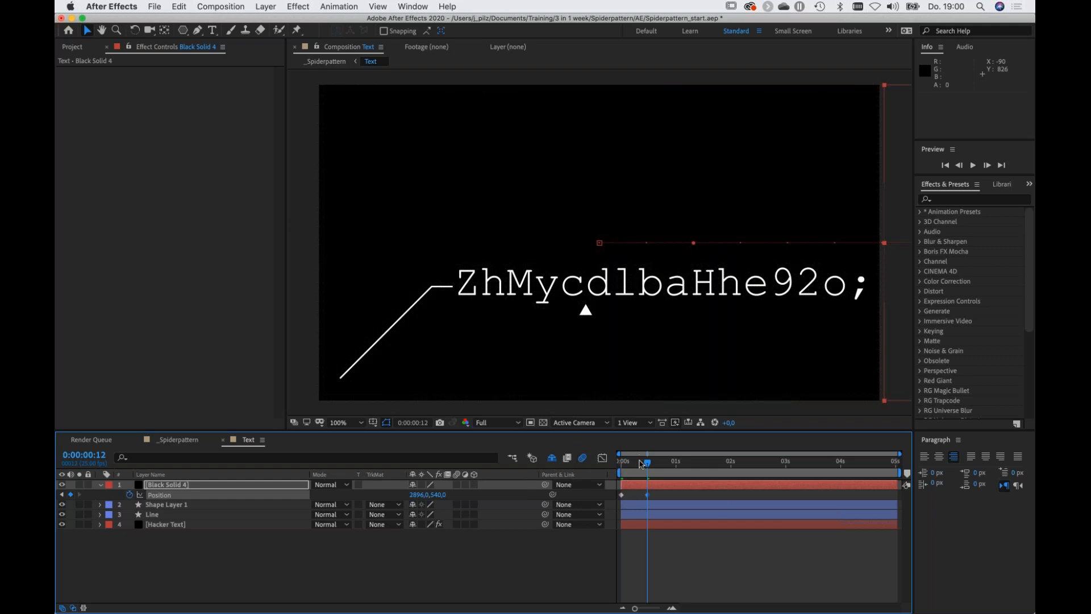
At 0:00:00:06, set the black solid's blend mode to Silhouette Alpha and enable its motion blur.
left_click(639, 462)
left_click_drag(639, 462, 635, 462)
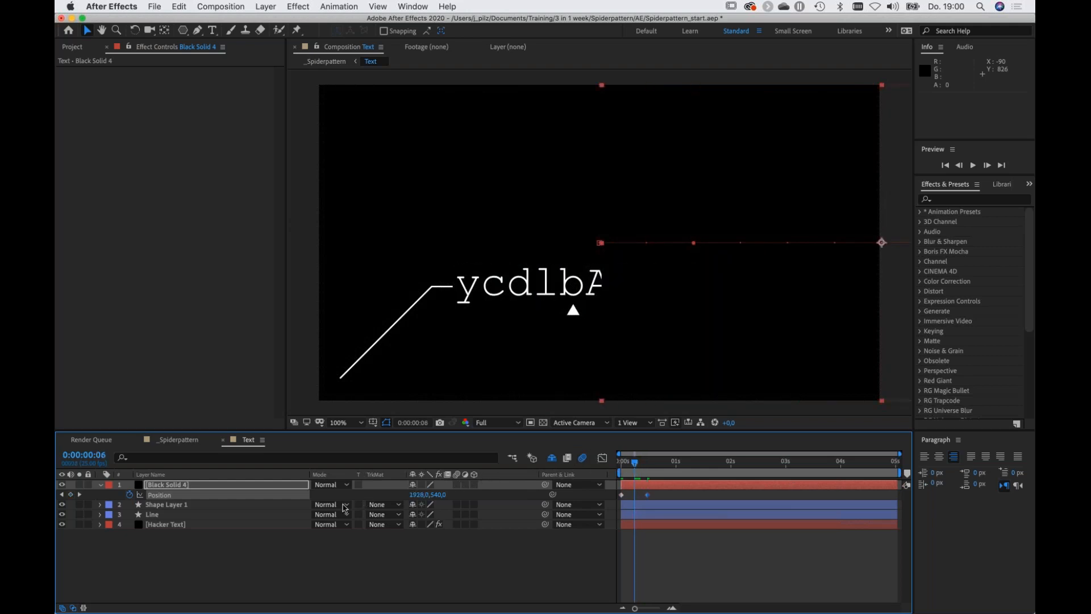
left_click(331, 484)
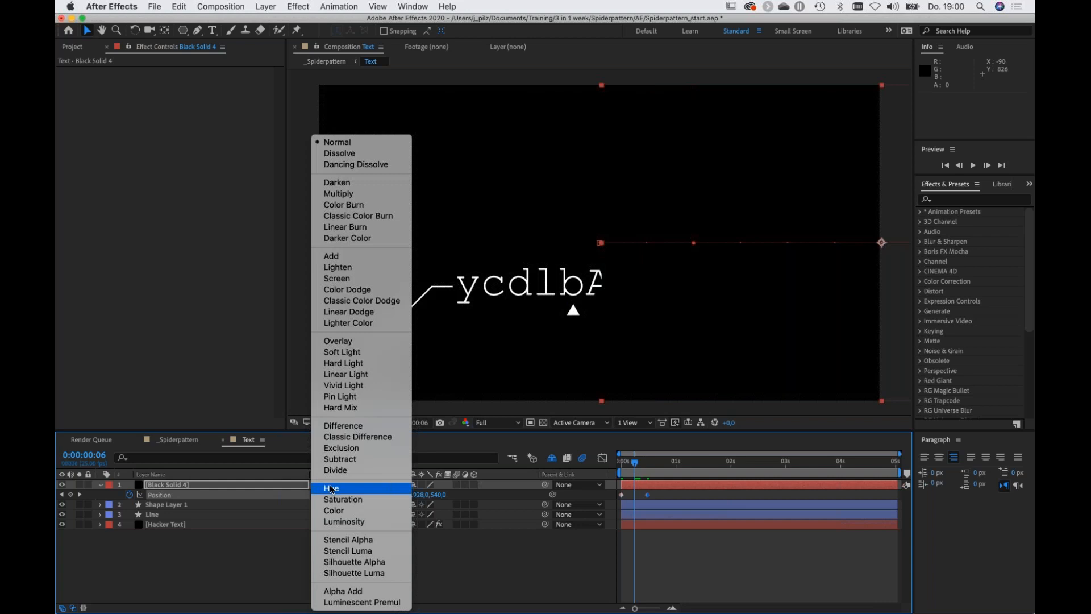
left_click(378, 563)
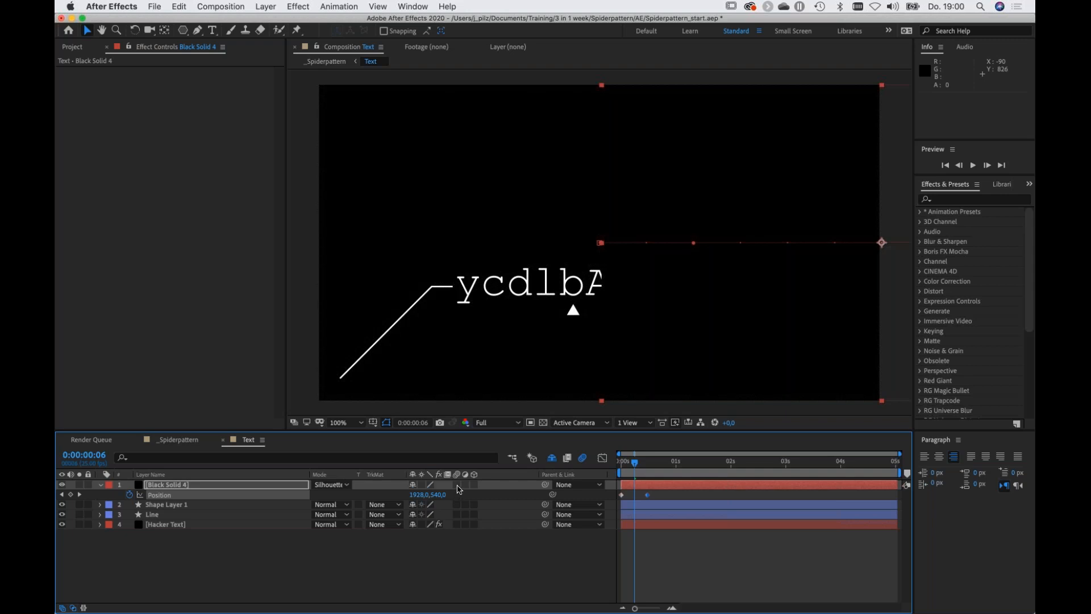
left_click(457, 485)
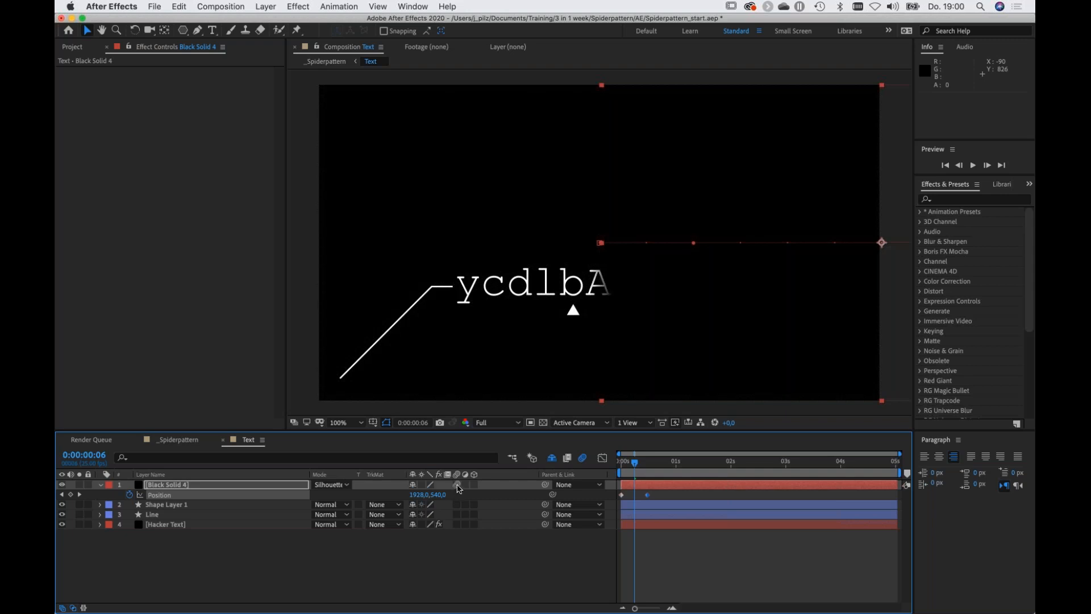
Check the Text composition's alpha by switching the transparency grid on and off repeatedly.
left_click(543, 424)
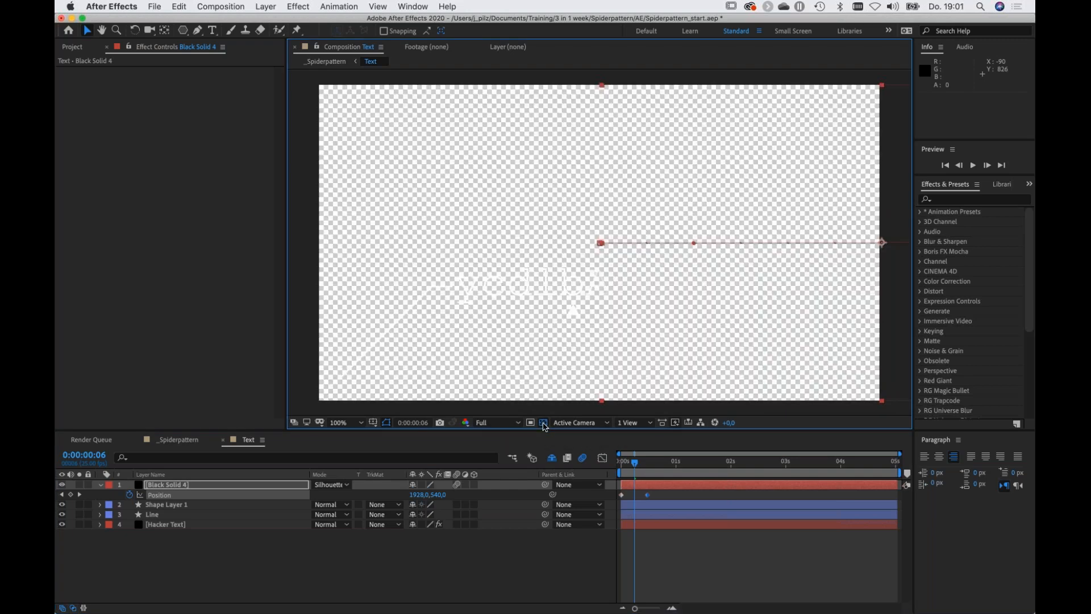
left_click(544, 424)
left_click(543, 424)
left_click(544, 424)
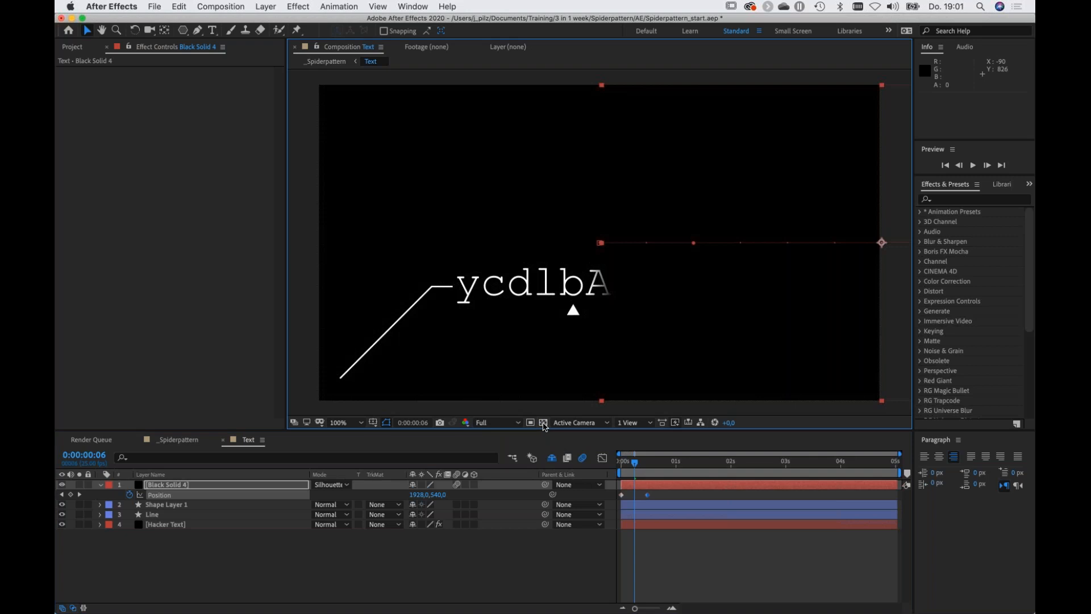
left_click(543, 424)
left_click(543, 424)
left_click(544, 424)
left_click(543, 424)
Add an adjustment layer above all other layers in the Text composition and name it Glitch.
left_click(550, 566)
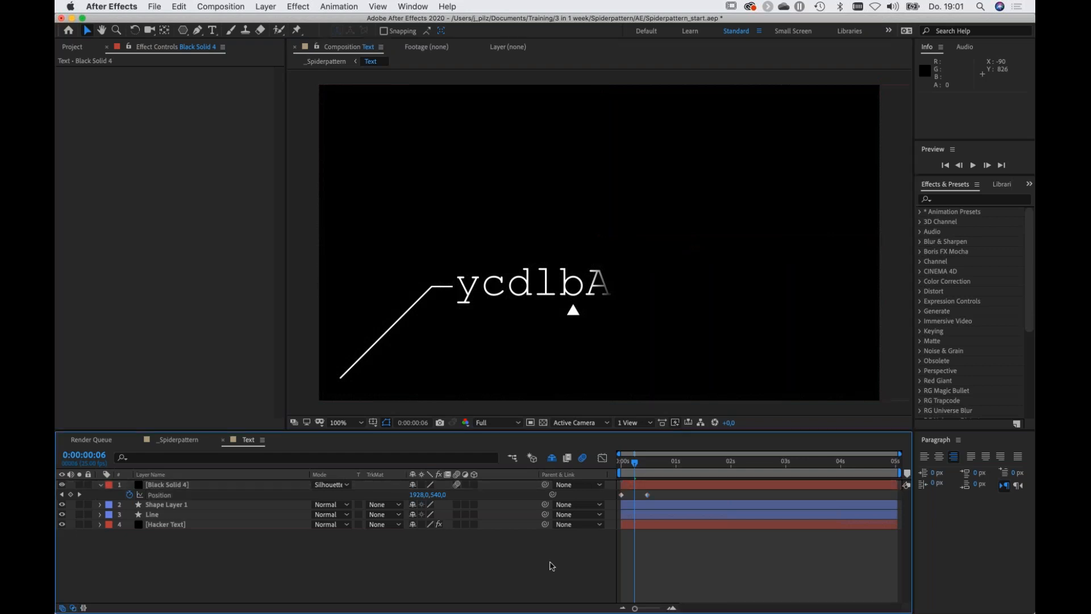
right_click(239, 567)
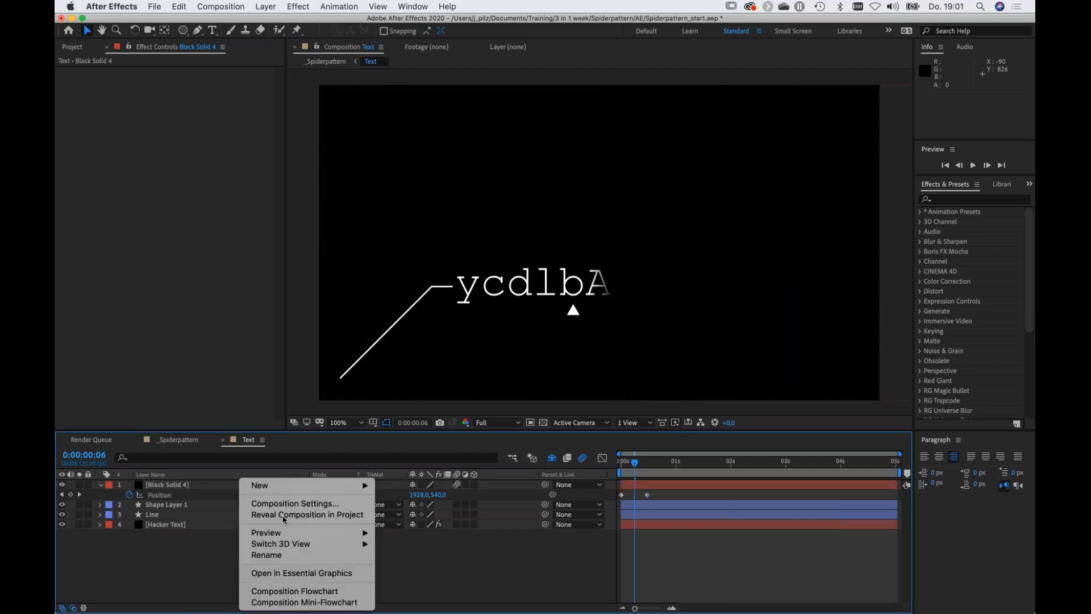
mouse_move(291, 488)
left_click(432, 568)
key("Return")
type("Glitch")
key("Return")
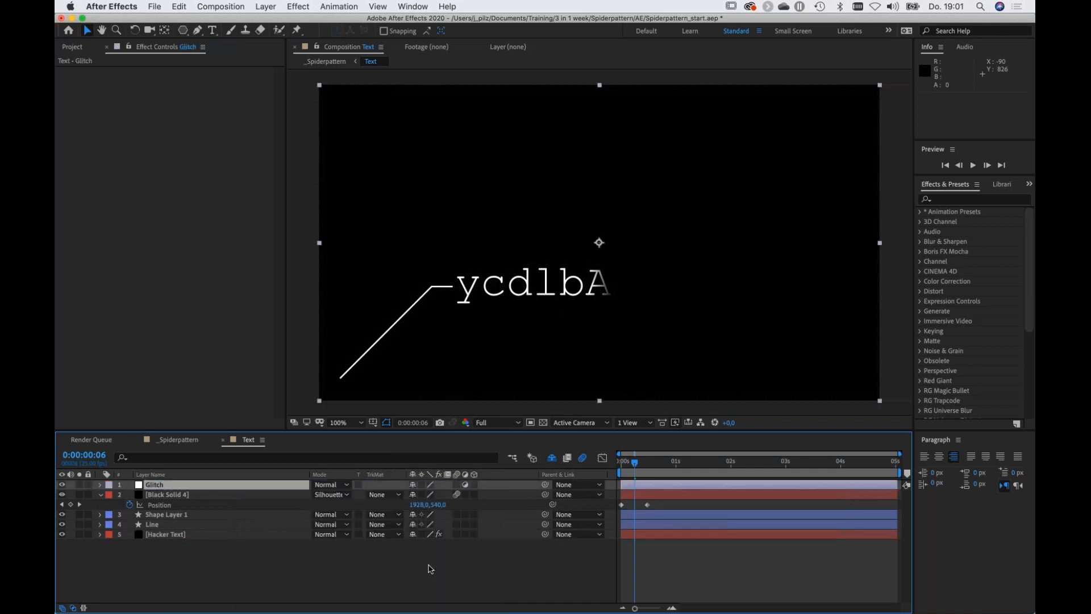
Apply the uni.Glitch effect with the Just Displacement preset to the Glitch adjustment layer.
key("ctrl+space")
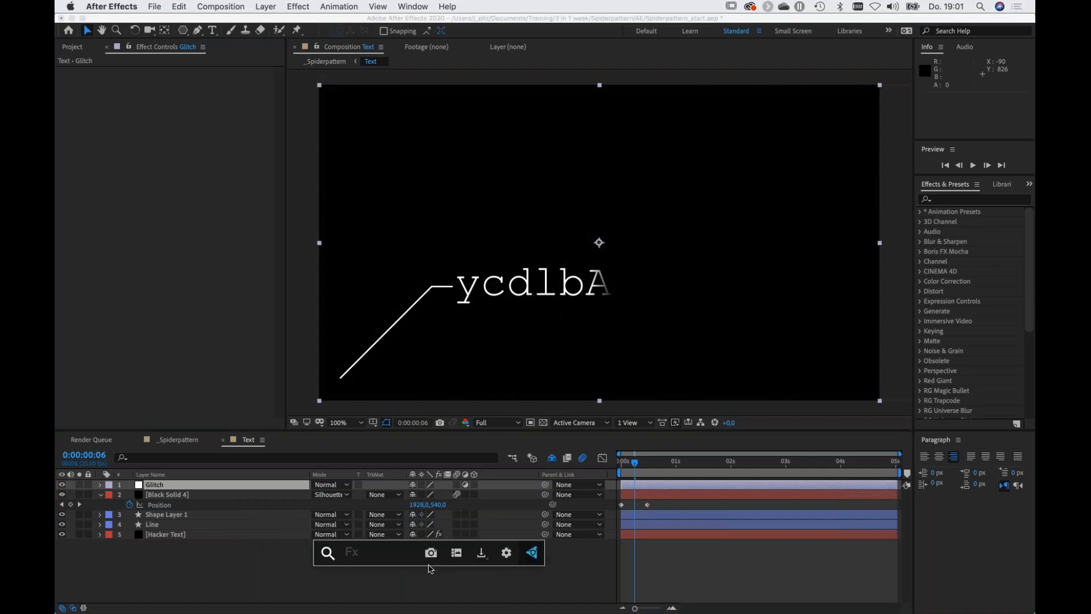
type("glit")
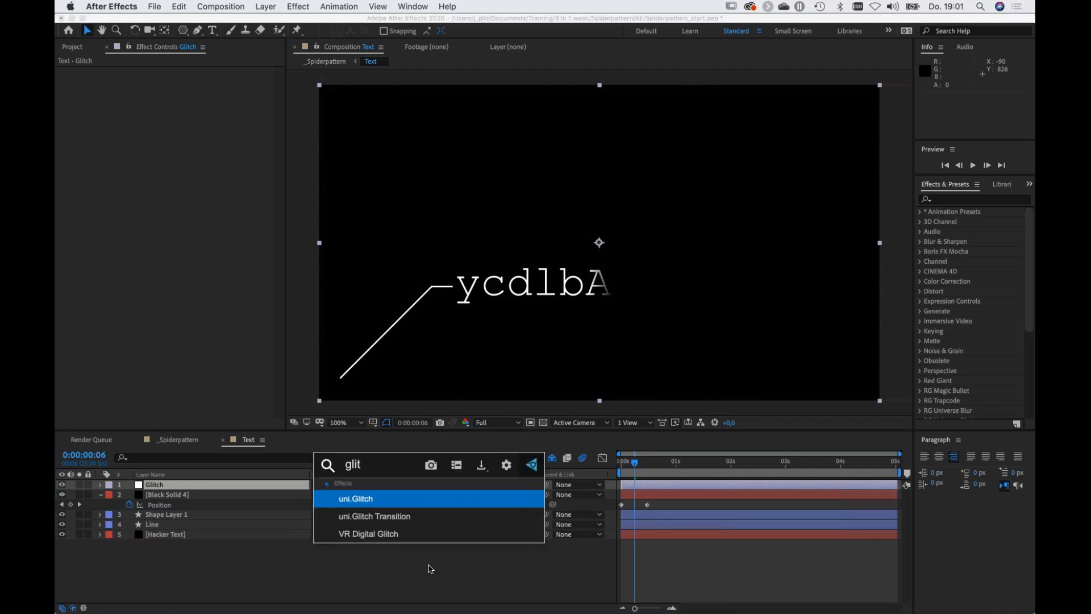
key("Return")
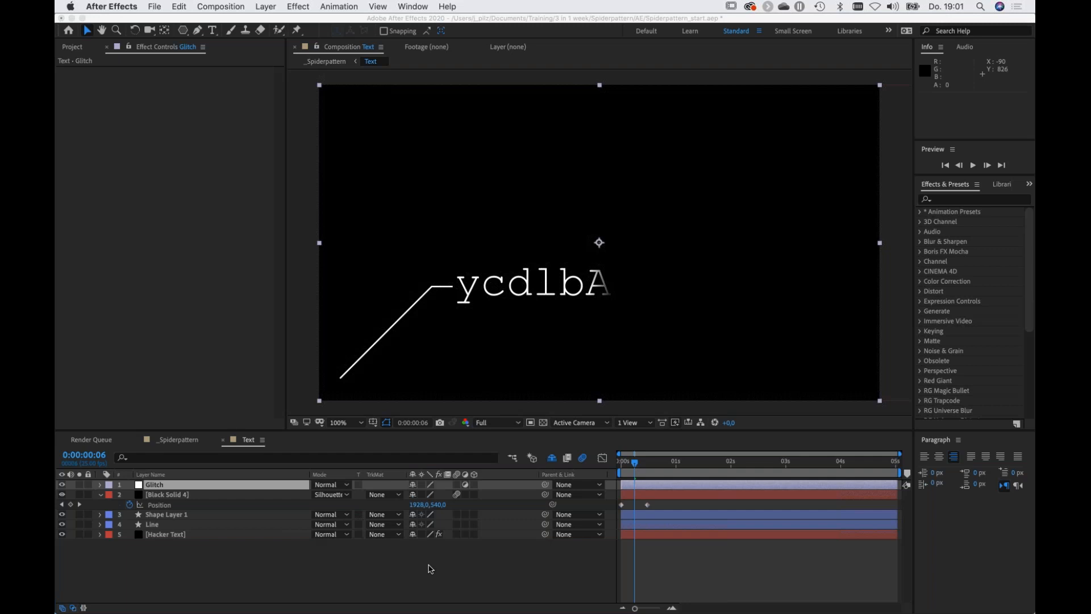
left_click(214, 138)
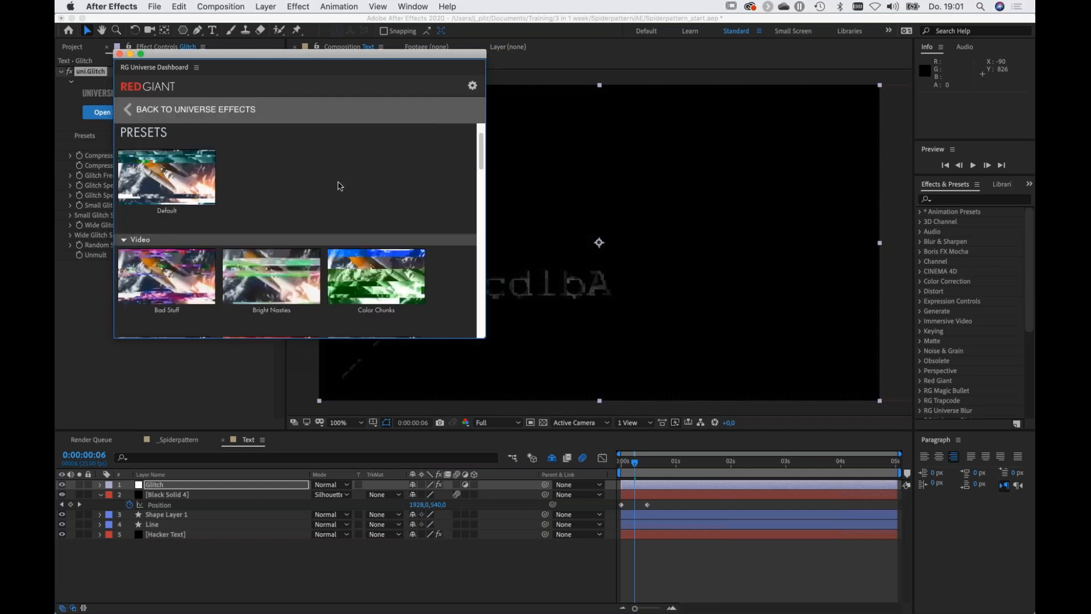
scroll(336, 188, "down", 6)
scroll(306, 225, "down", 6)
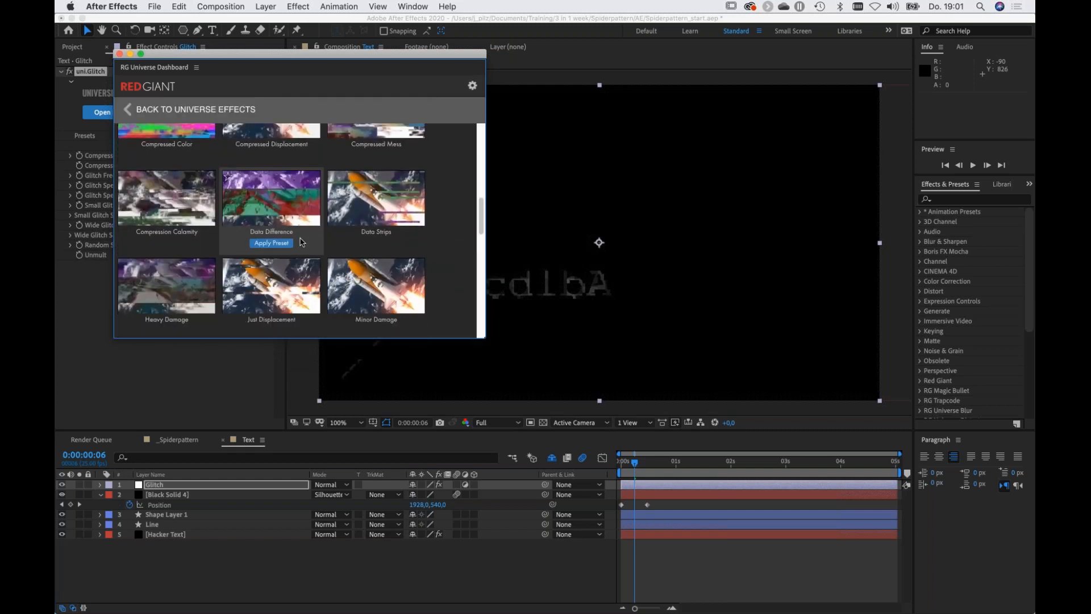
scroll(303, 242, "down", 1)
left_click(272, 307)
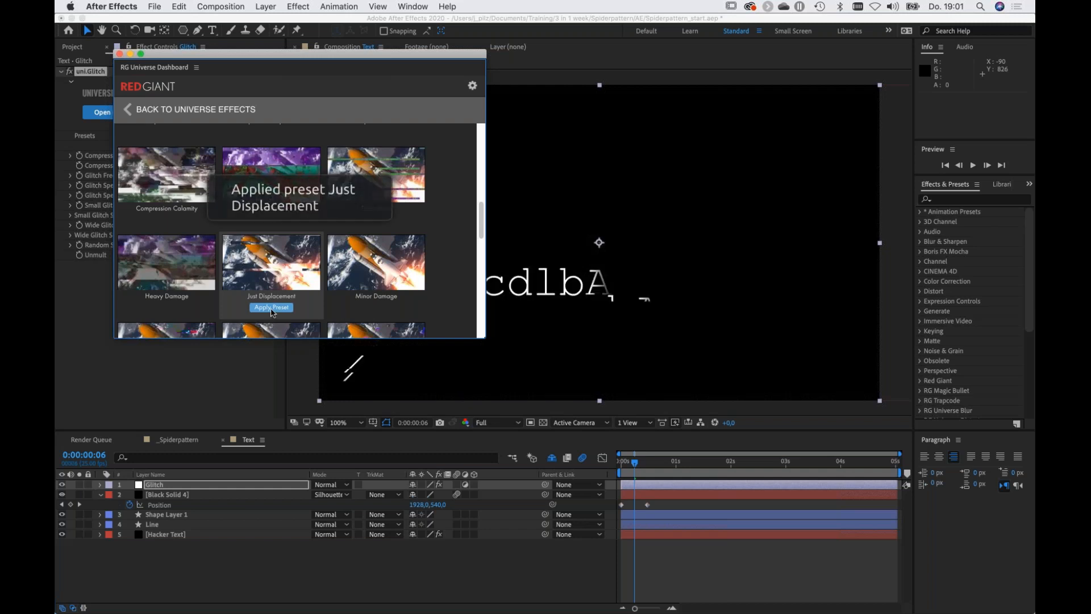
left_click(119, 54)
Set the glitch effect's Glitch Frequency to 50% and Glitch Speed to 15.
left_click(187, 176)
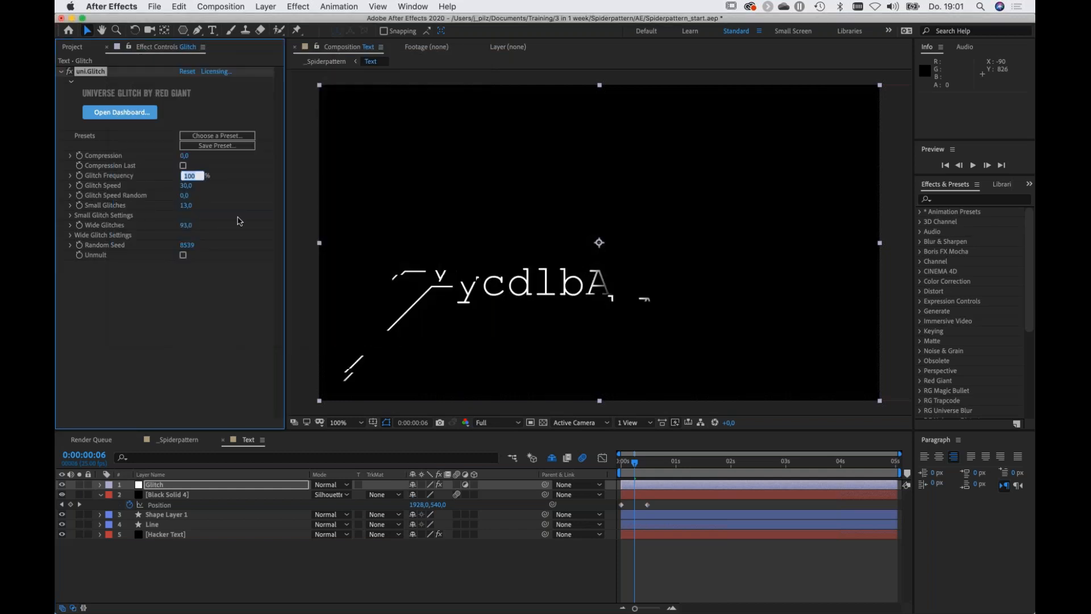
type("50")
key("Tab")
type("15")
left_click(203, 310)
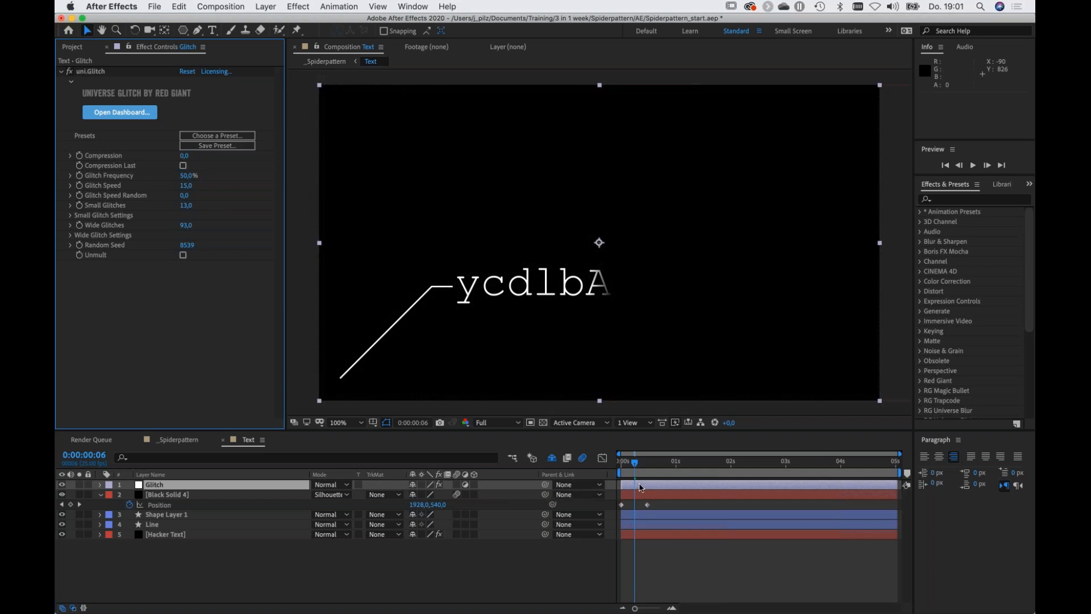
Shift the Glitch layer to start at 0:00:00:15 and preview the Text composition from its beginning.
left_click_drag(640, 487, 671, 490)
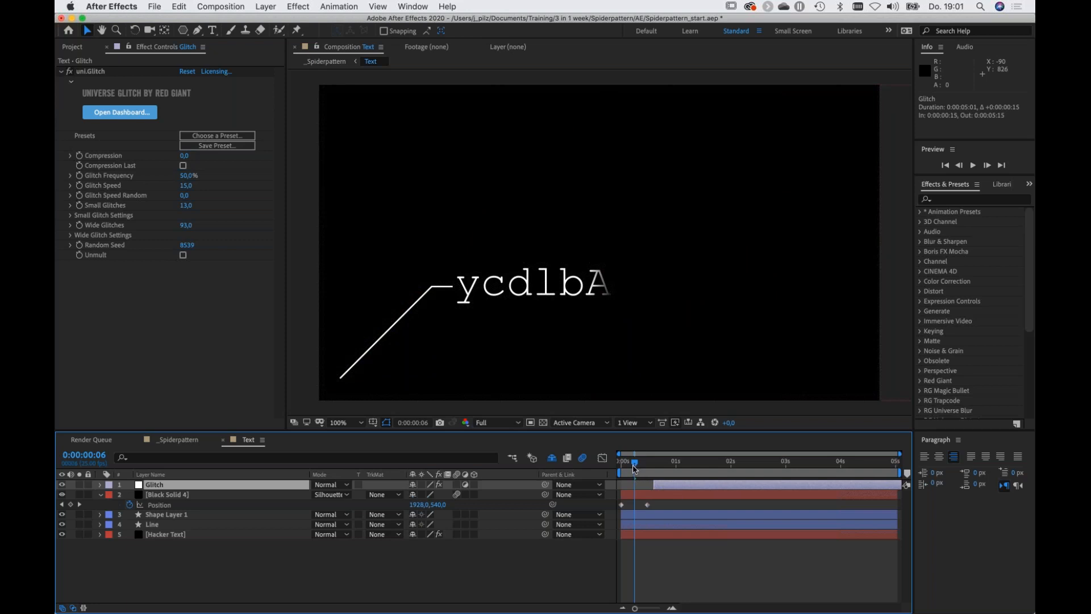
left_click(575, 563)
left_click_drag(633, 465, 622, 465)
key("space")
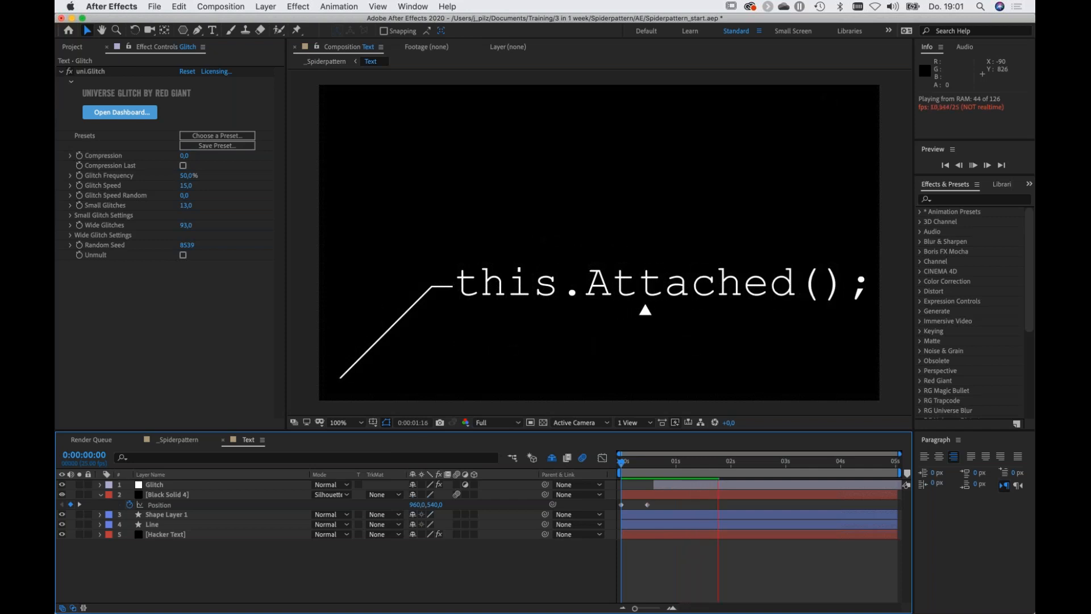
key("space")
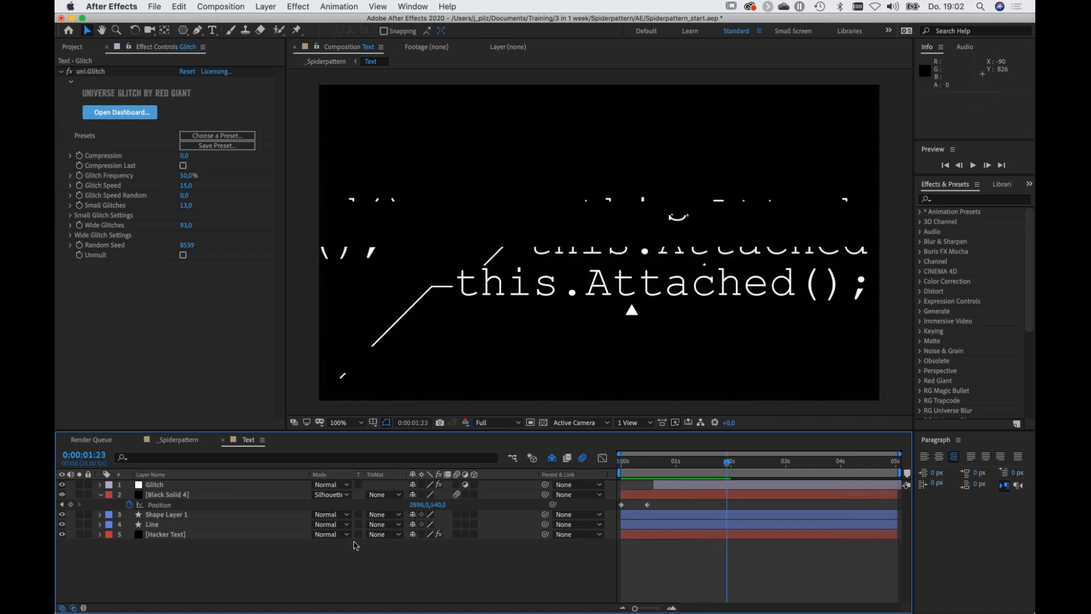
In the _Spiderpattern composition, apply Tint to the Text layer and map white to the grey 646464.
left_click(174, 441)
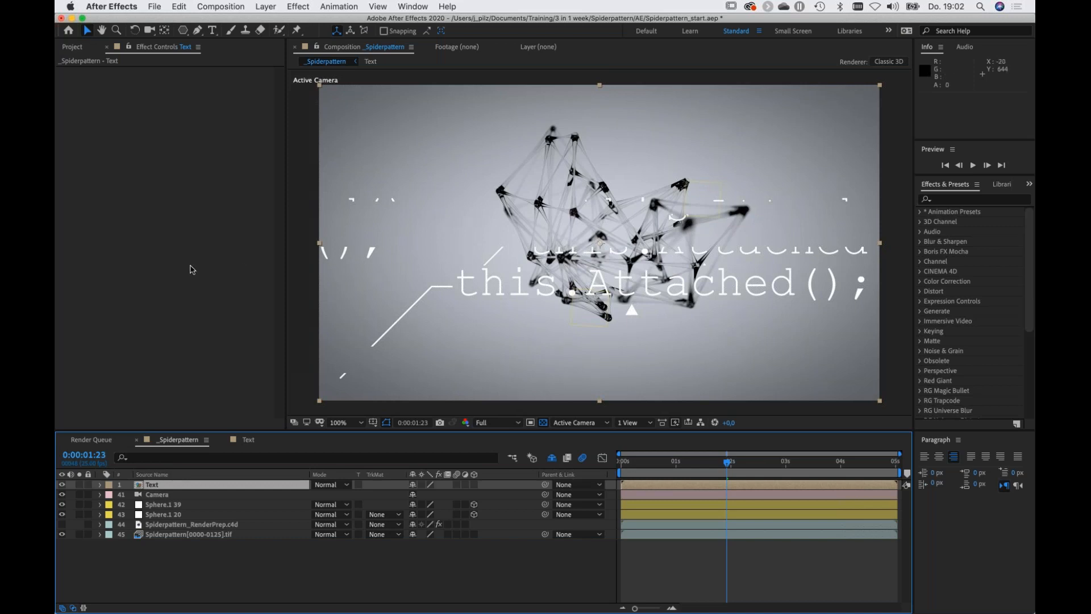
key("ctrl+space")
type("tint")
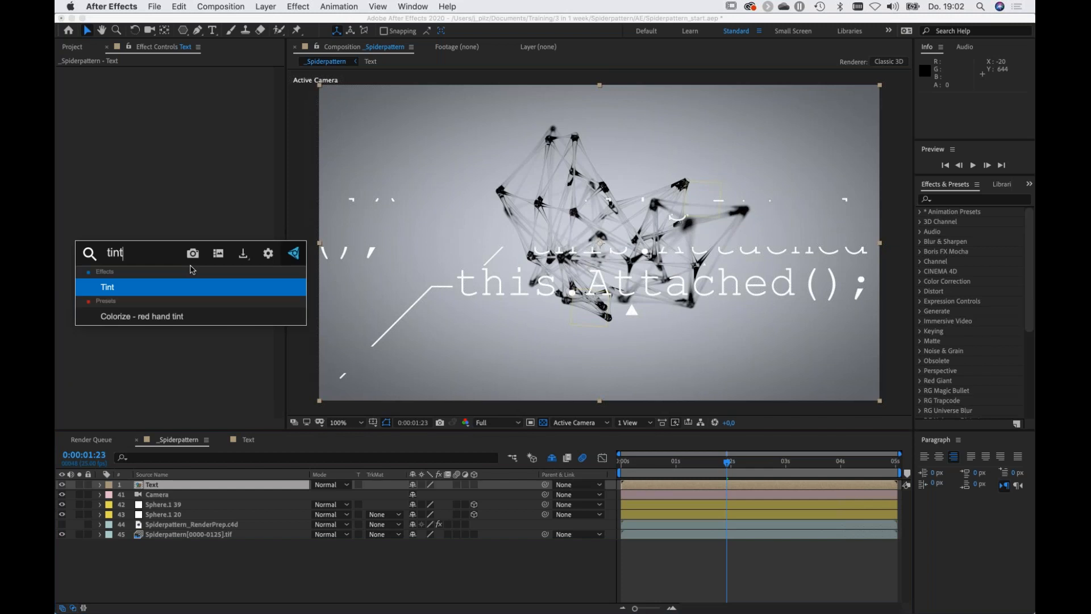
key("Return")
left_click(185, 92)
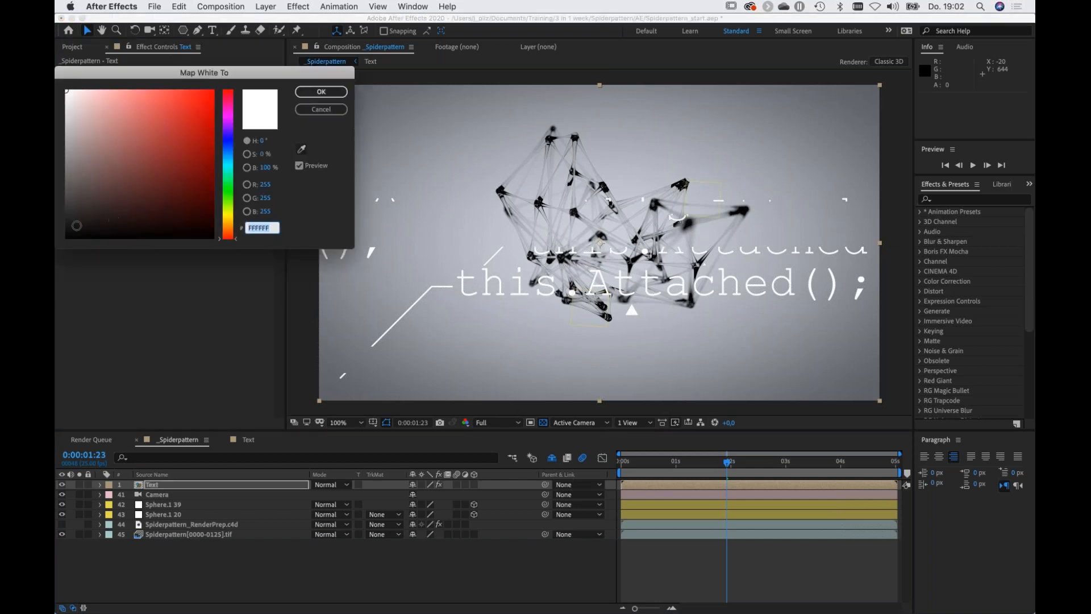
left_click(67, 178)
left_click_drag(67, 178, 66, 181)
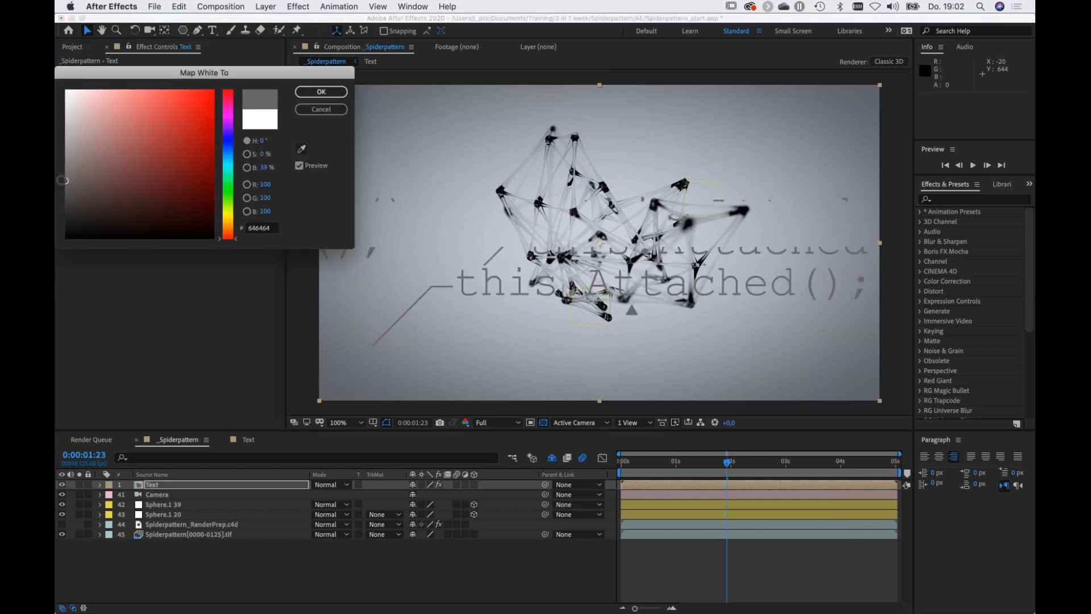
left_click(310, 93)
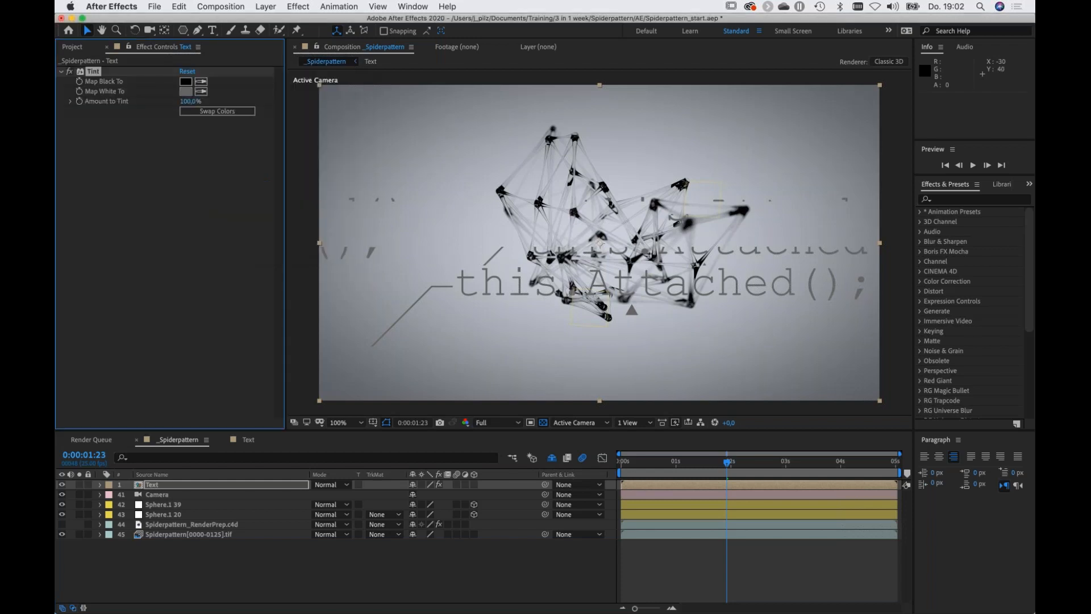
Set the Text layer's blend mode to Multiply and make it a 3D layer.
left_click(330, 484)
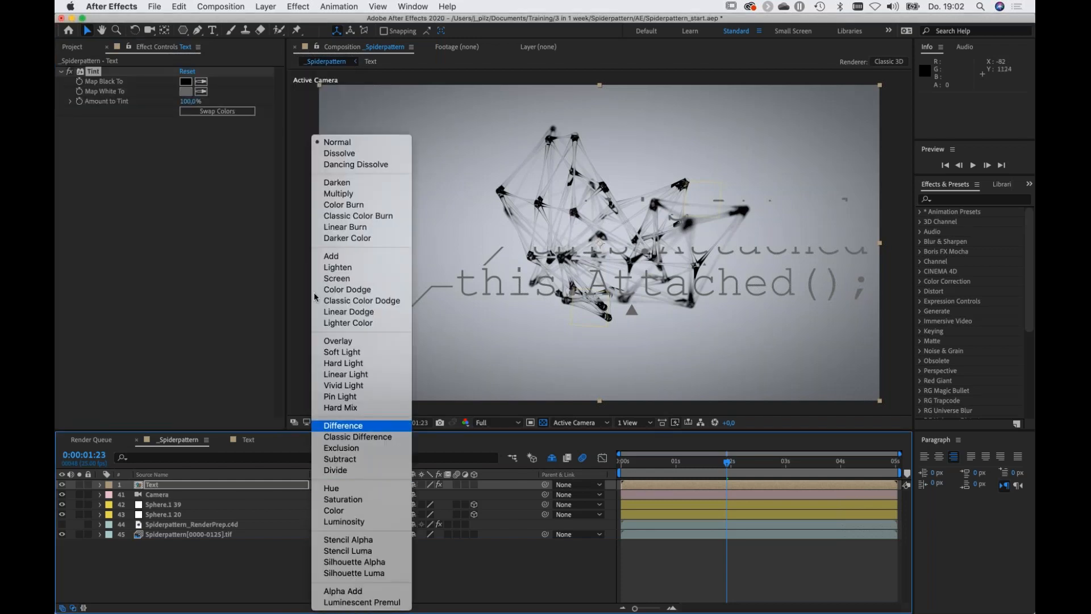
left_click(338, 193)
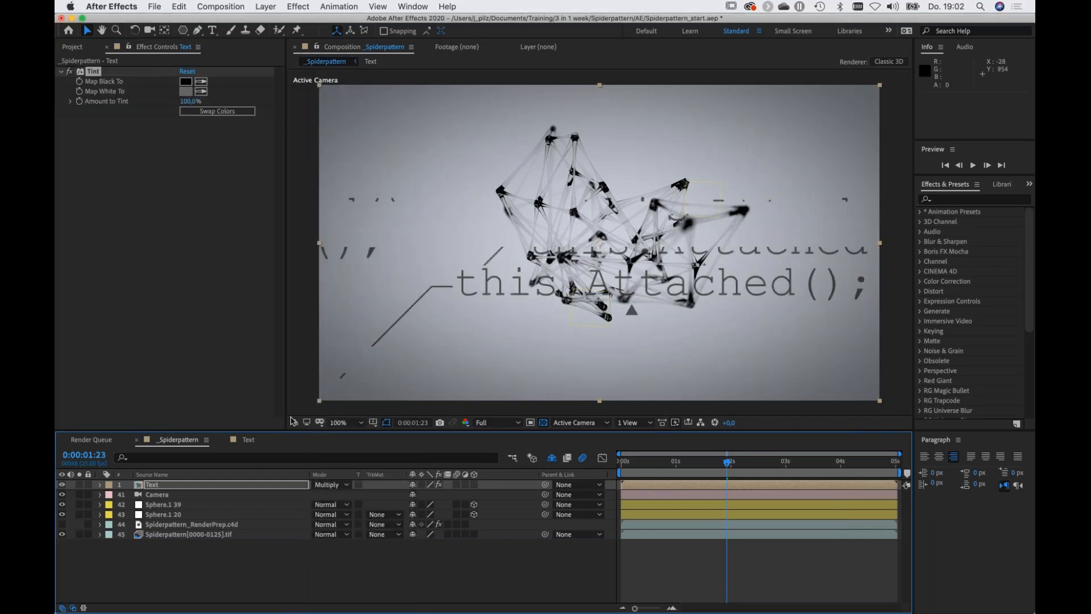
left_click(474, 485)
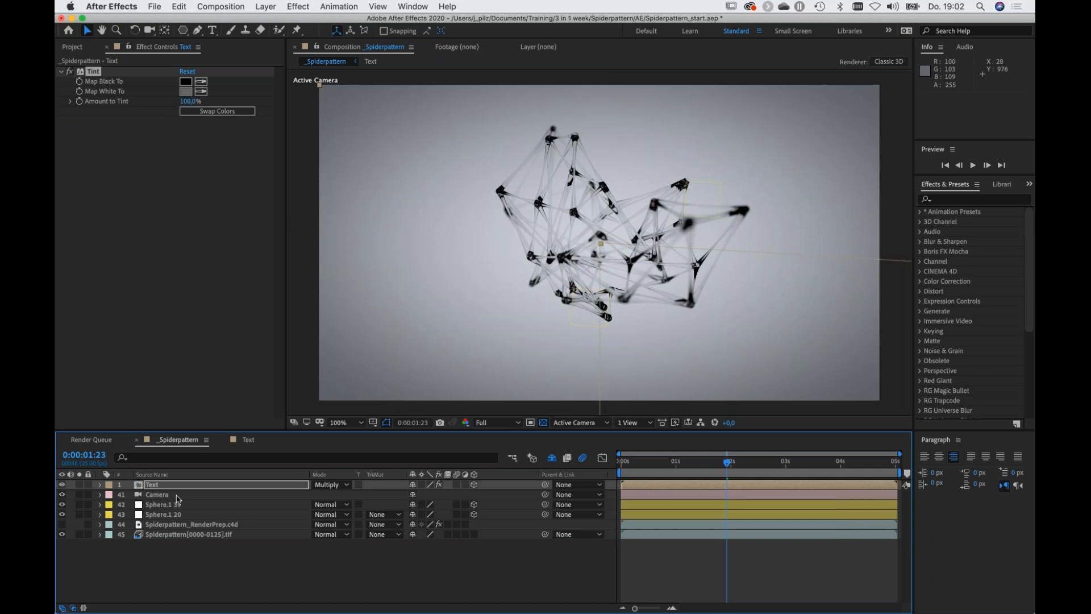
Link the Text layer's Position to the Position of the Sphere.1 20 null.
key("p")
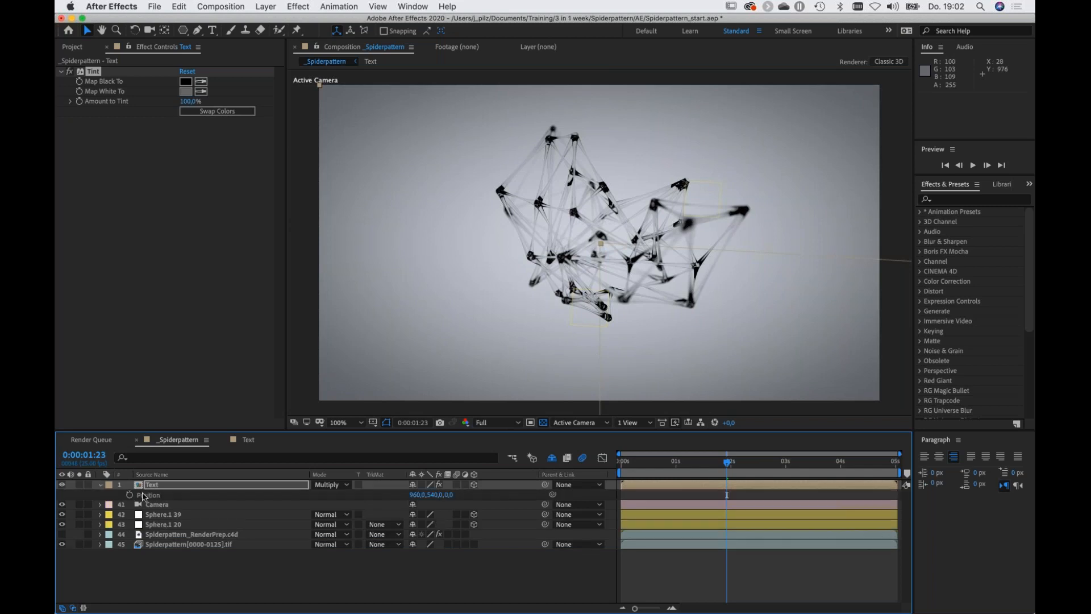
left_click(169, 517)
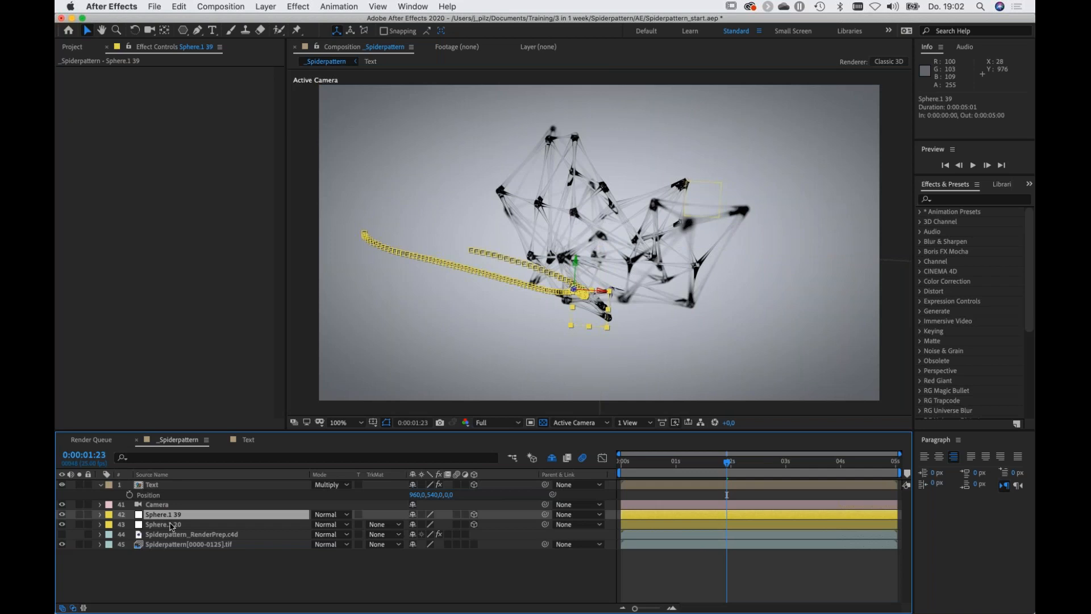
left_click(172, 526)
key("p")
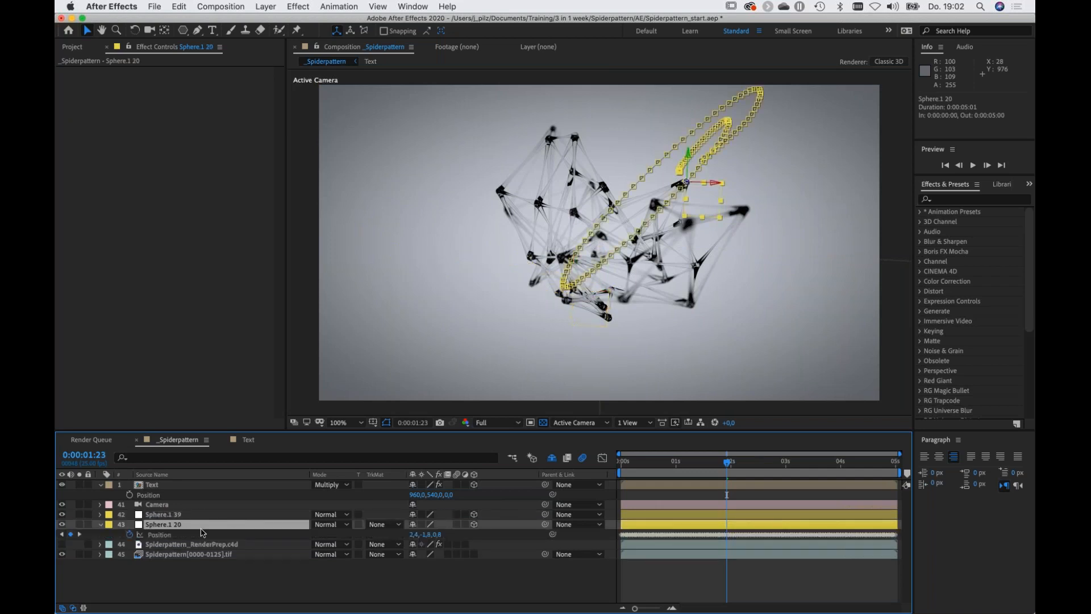
left_click_drag(553, 497, 166, 537)
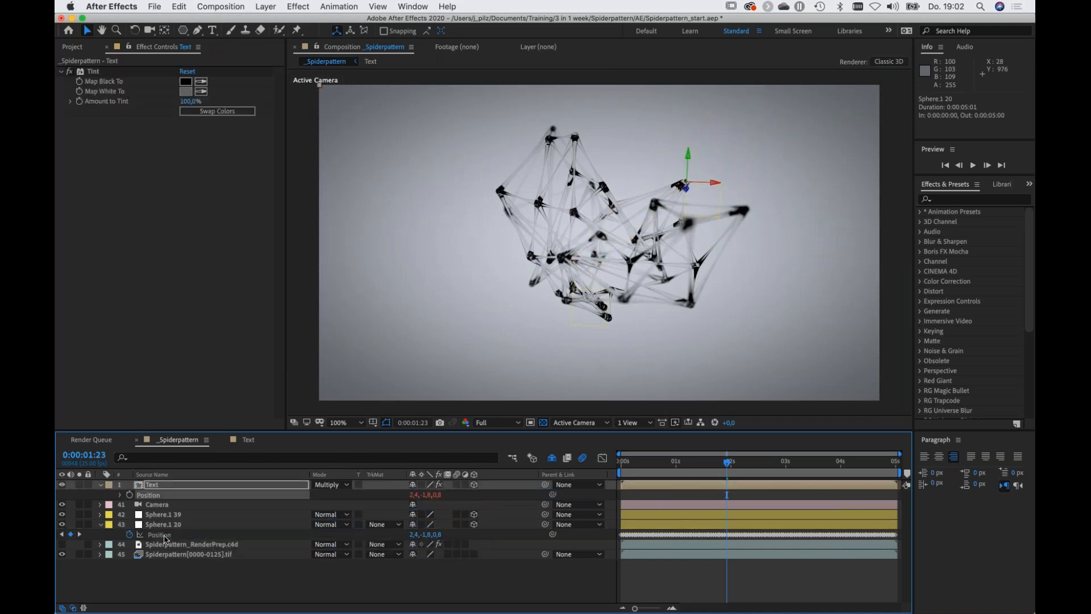
Scale the Text layer uniformly to 0.2%.
left_click(180, 487)
key("s")
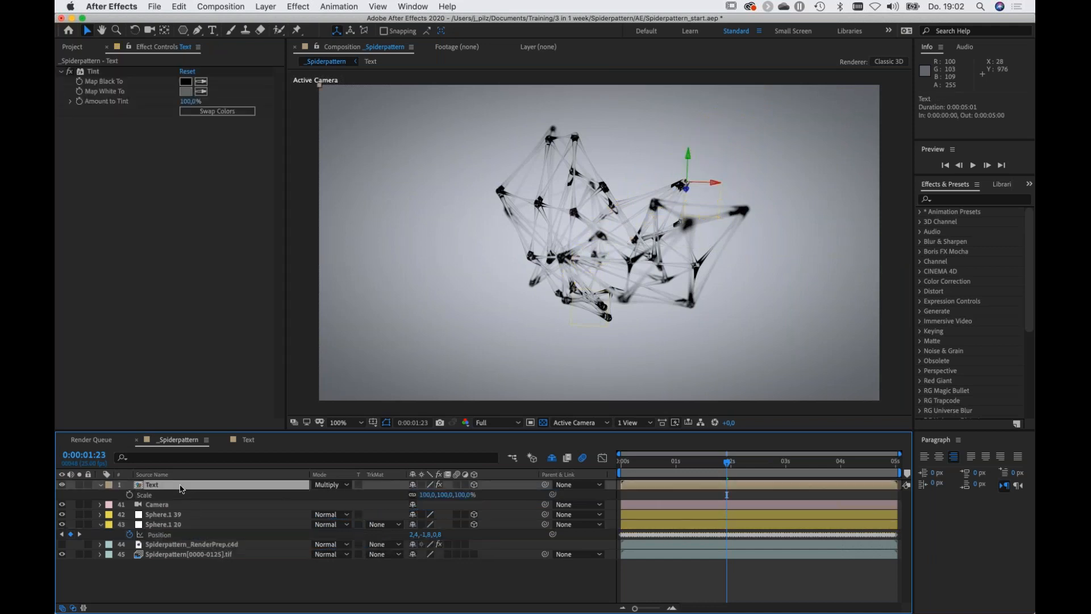
left_click(428, 494)
type("0,1")
key("BackSpace")
type("2")
key("Return")
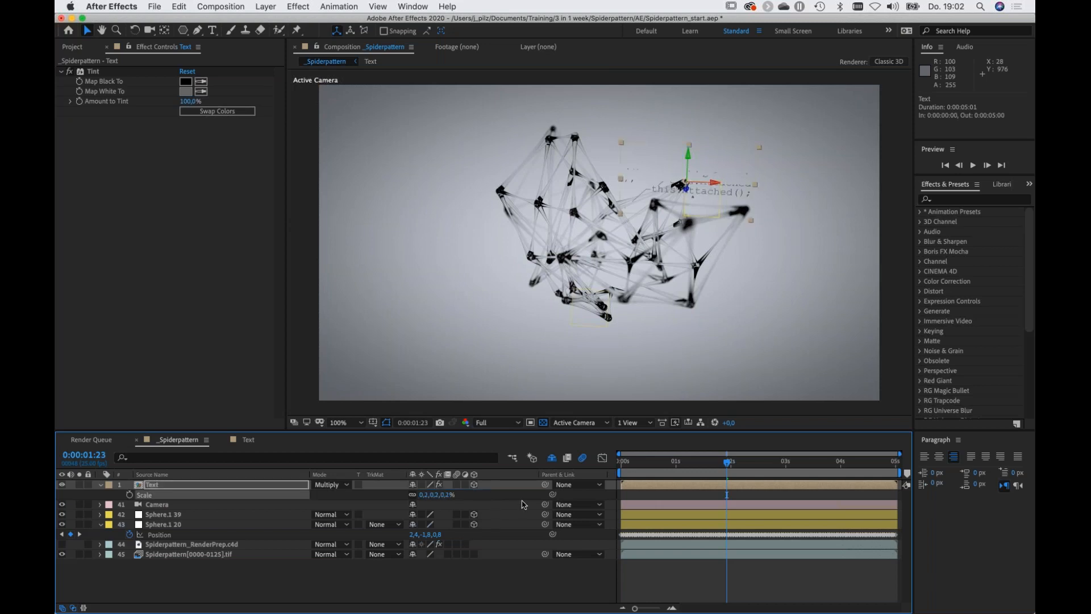
Set the Text layer's Anchor Point to 0, 1080 so its pointer line starts at the sphere null.
left_click(204, 488)
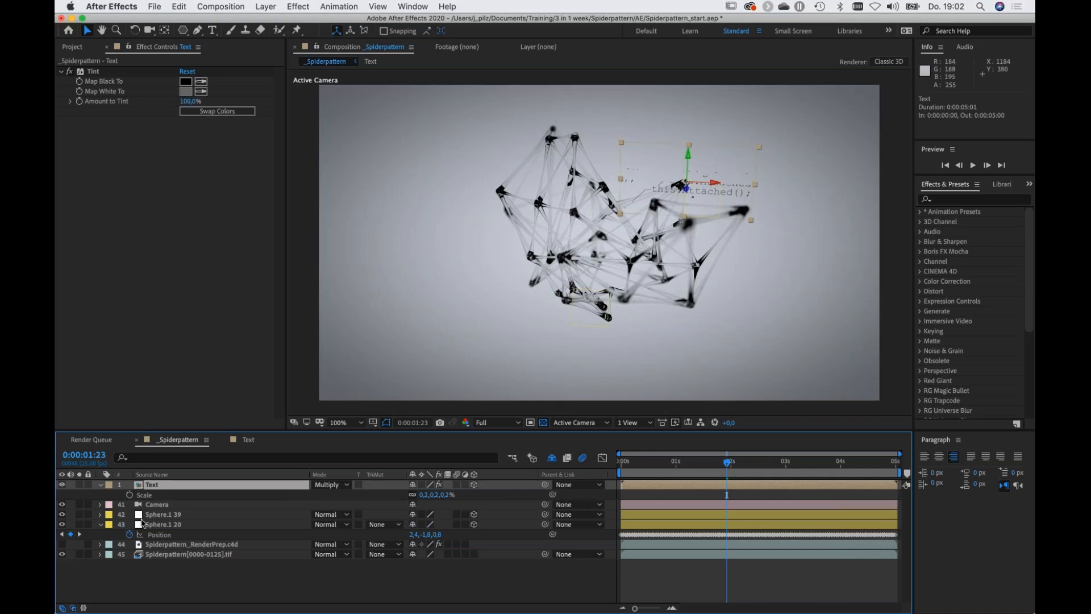
key("a")
left_click(420, 495)
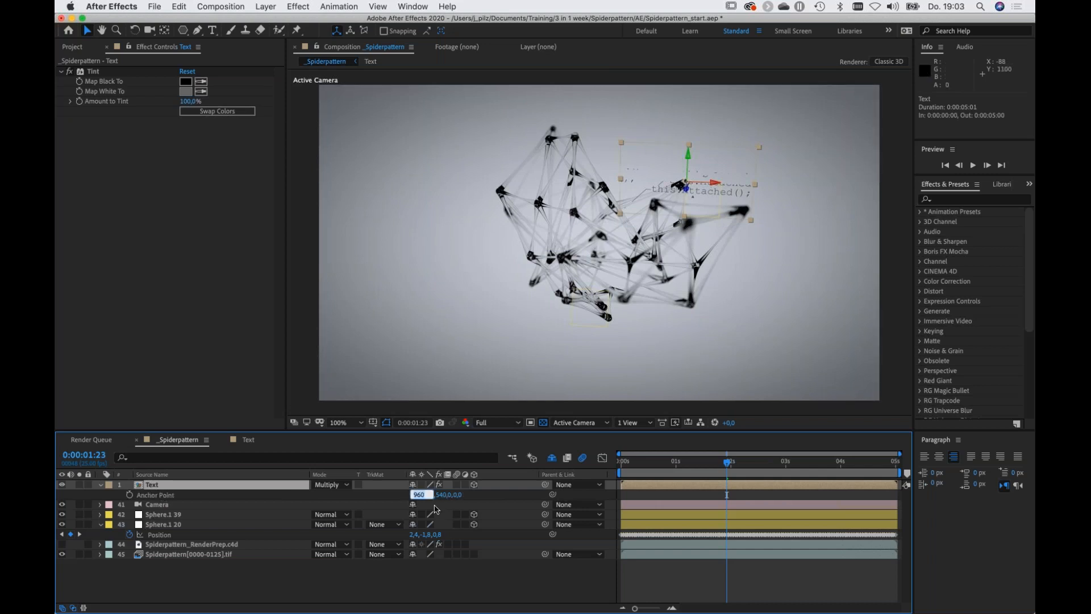
type("0")
key("Tab")
type("1080")
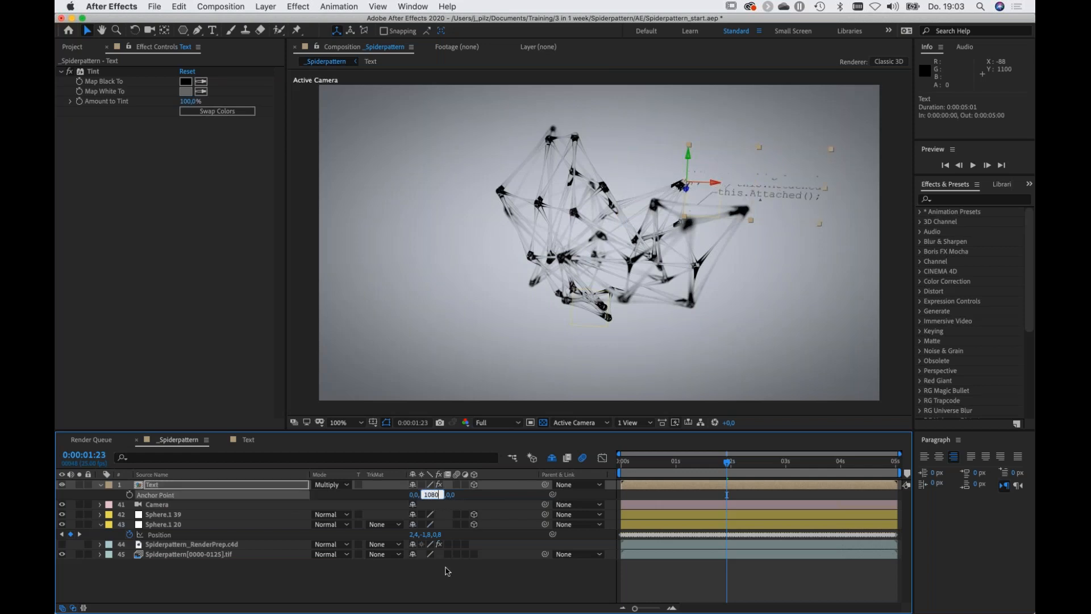
left_click(481, 582)
Play _Spiderpattern from its start to check the attached callout, and go to 0:00:00:14.
left_click(625, 465)
key("space")
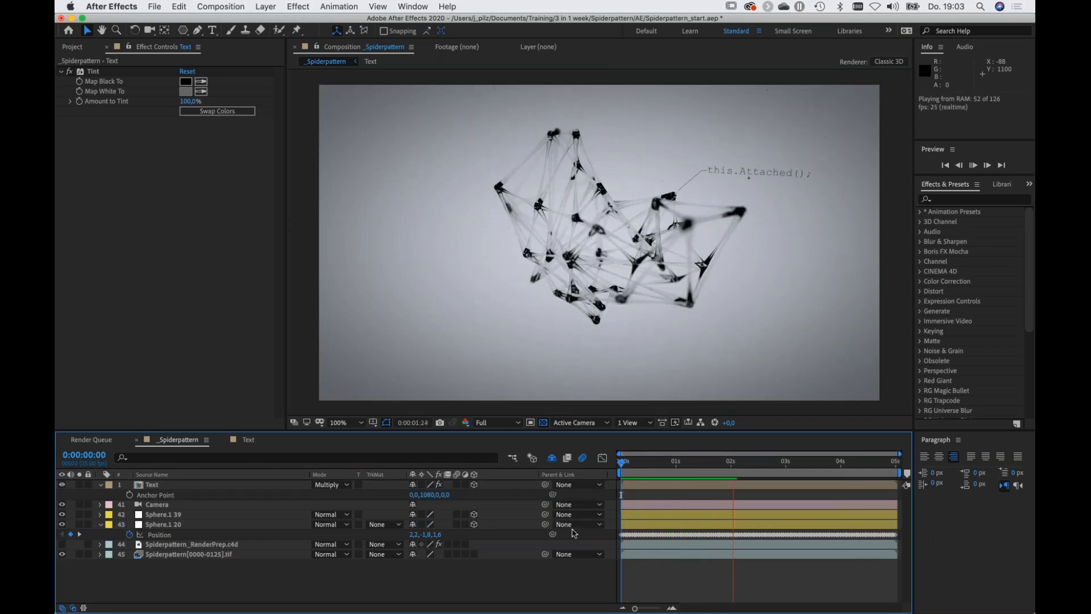
left_click(654, 463)
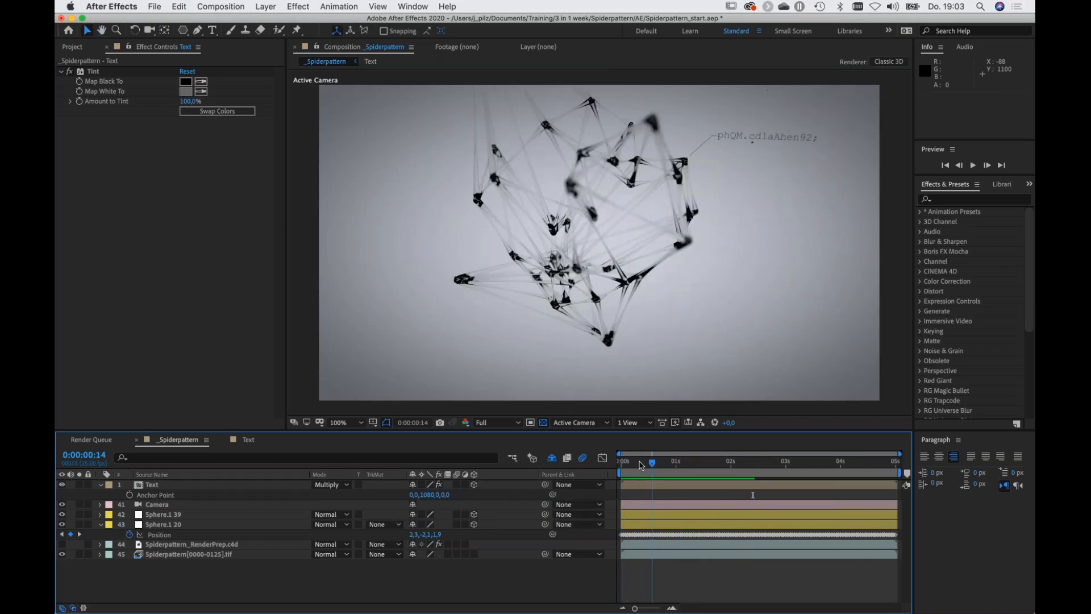
Go to 0:00:00:20 and turn on Depth of Field in the Camera layer's options.
left_click_drag(654, 466, 666, 466)
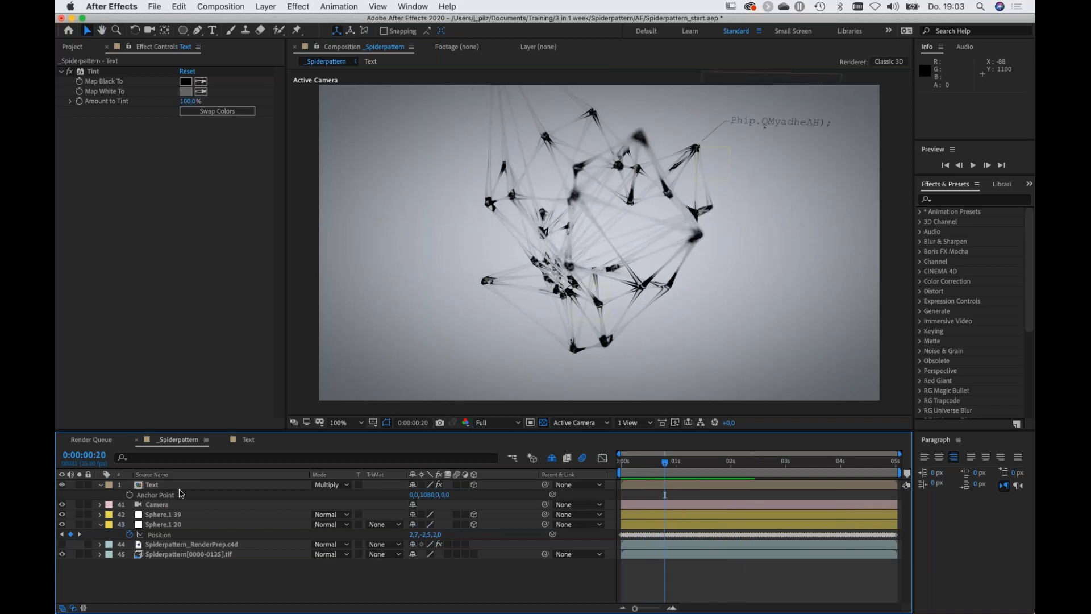
left_click(170, 505)
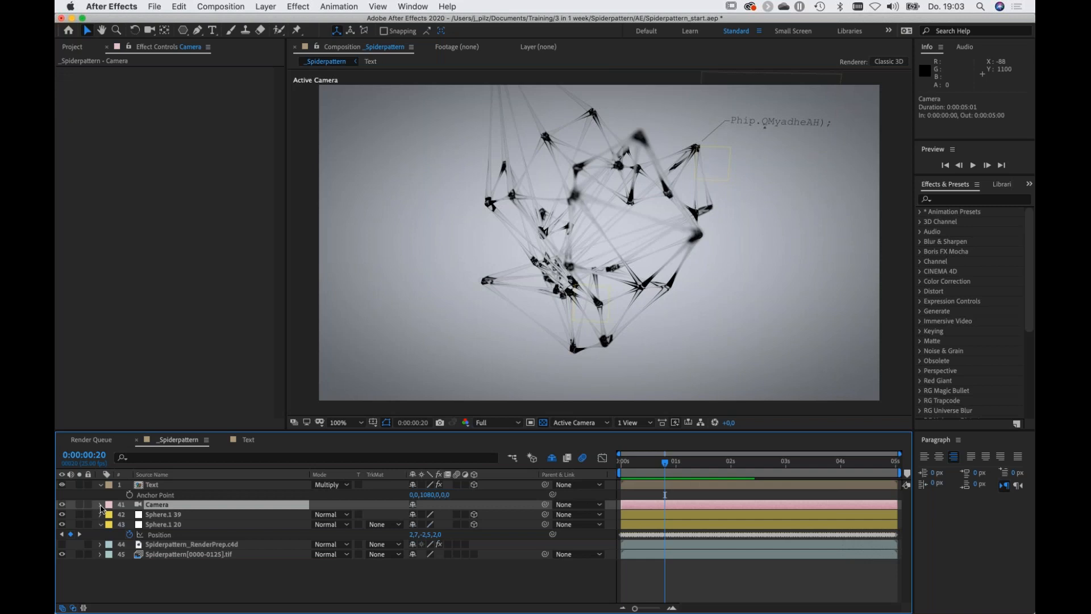
left_click(100, 504)
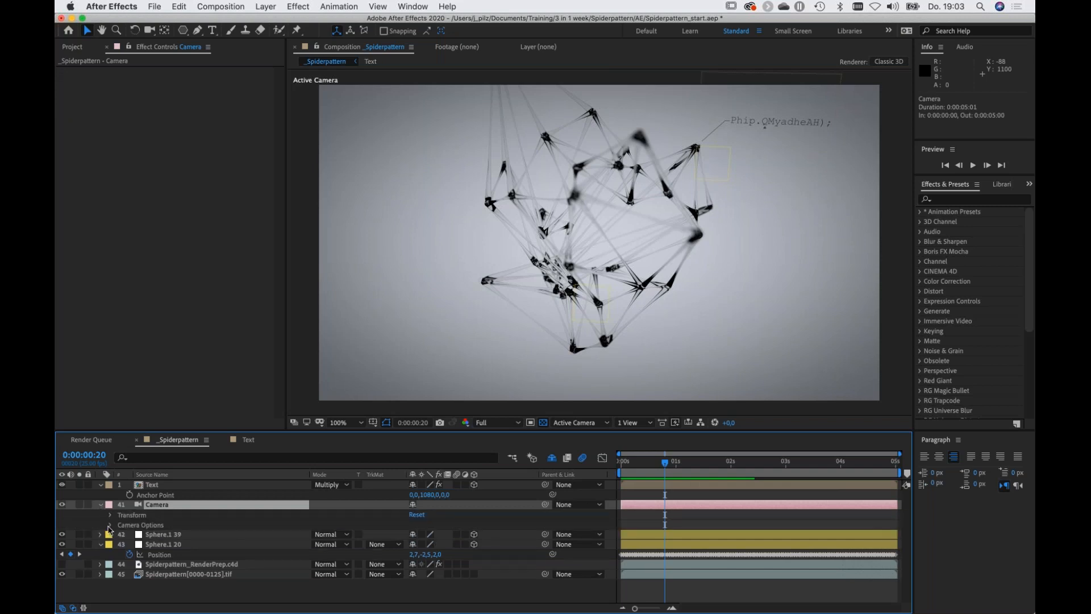
left_click(109, 525)
scroll(284, 528, "down", 2)
left_click(417, 505)
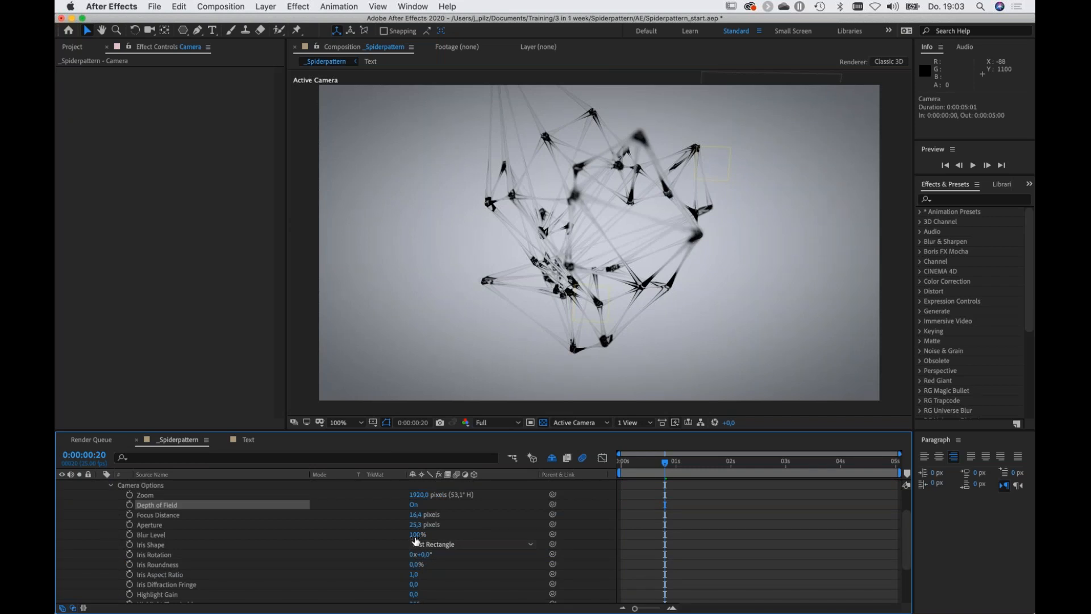
Set the Camera's Blur Level to 5% and collapse the layer's properties.
left_click_drag(416, 536, 397, 537)
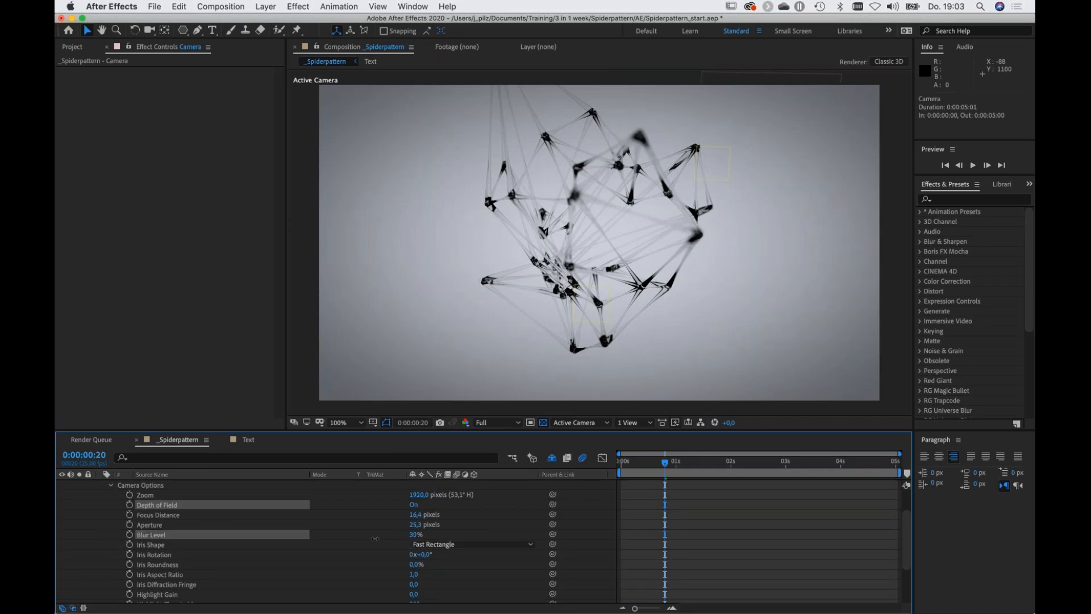
left_click(375, 538)
left_click(415, 535)
type("5")
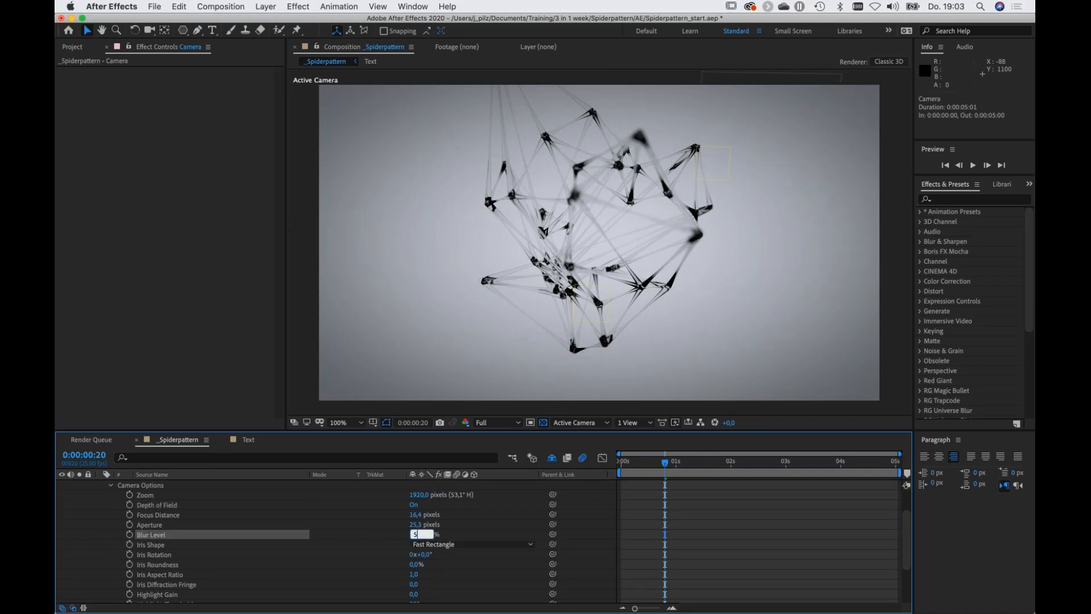
key("Return")
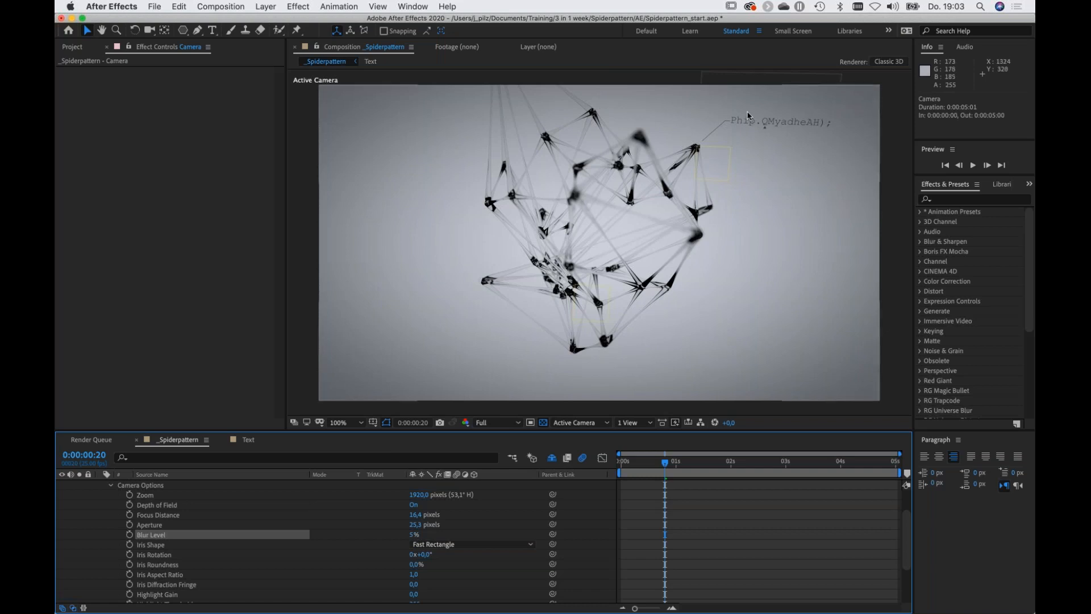
scroll(100, 509, "up", 2)
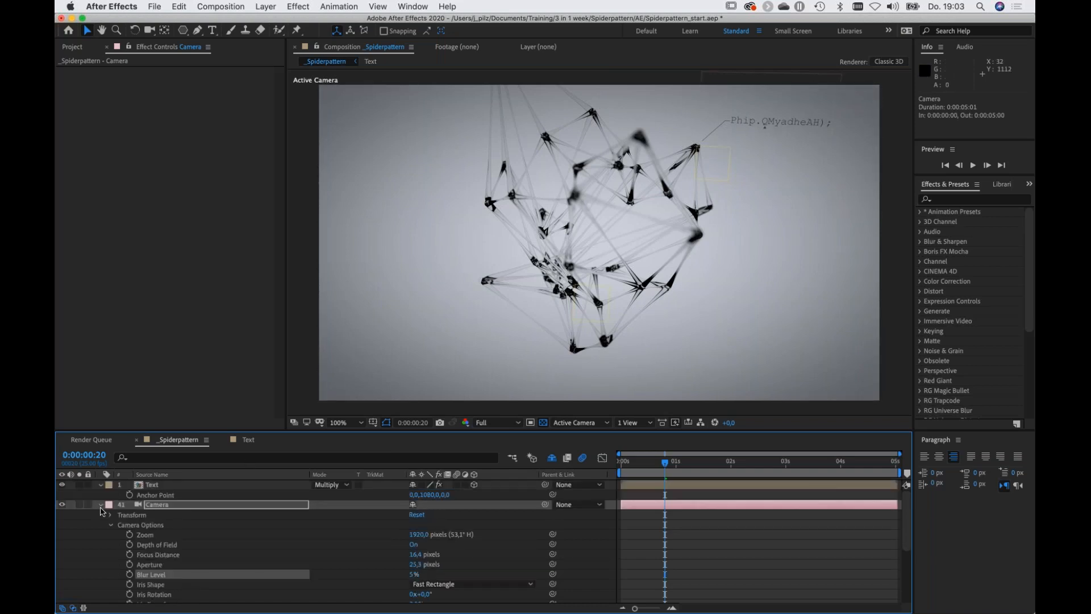
left_click(100, 505)
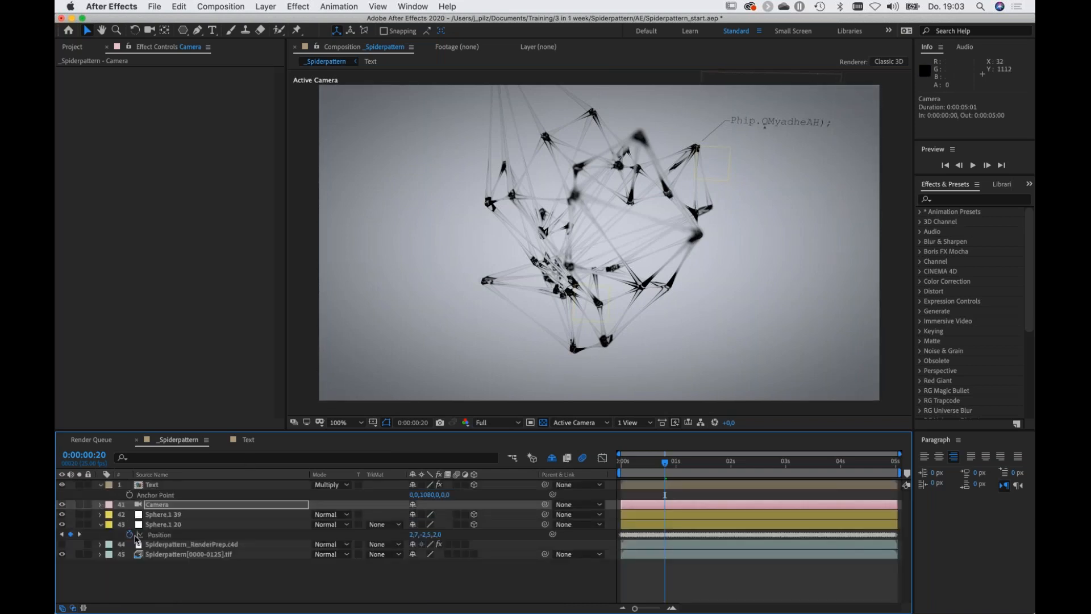
Duplicate the Text layer and link the copy's Position to the Position of the Sphere.1 39 null.
left_click(101, 524)
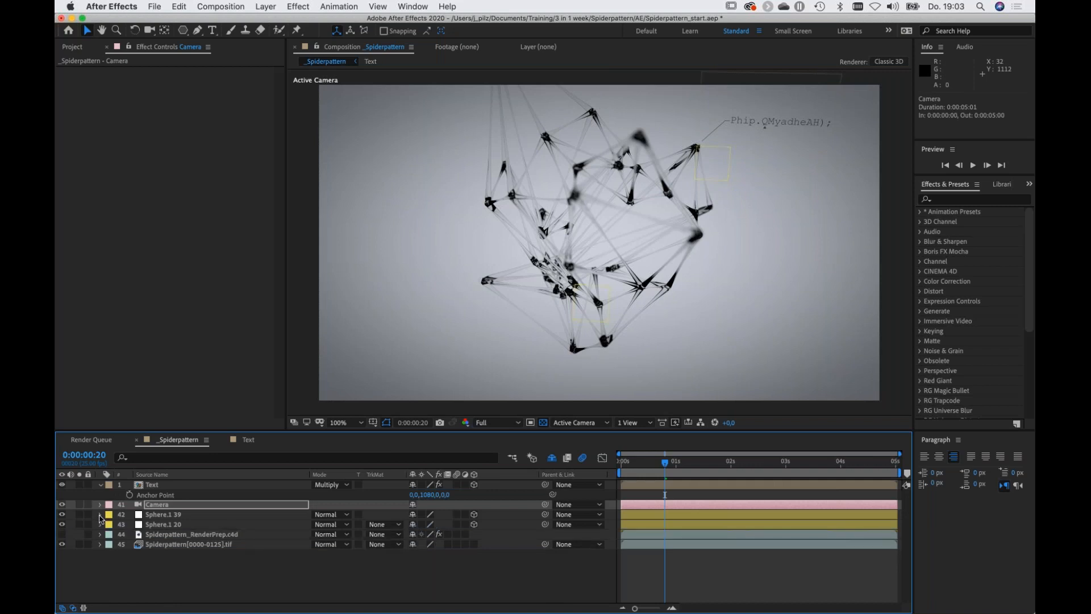
left_click(101, 514)
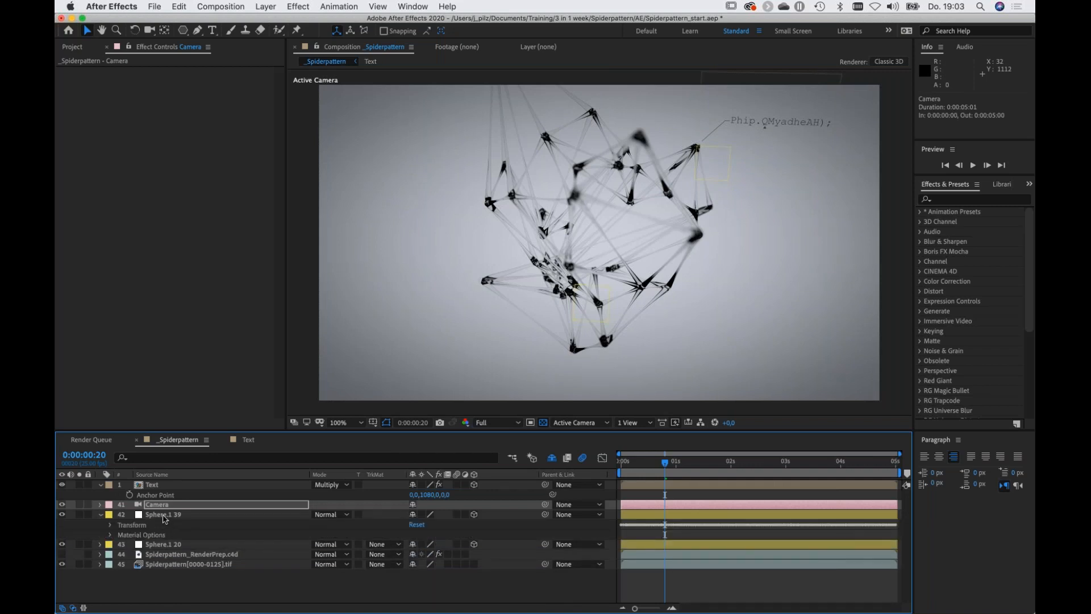
left_click(165, 516)
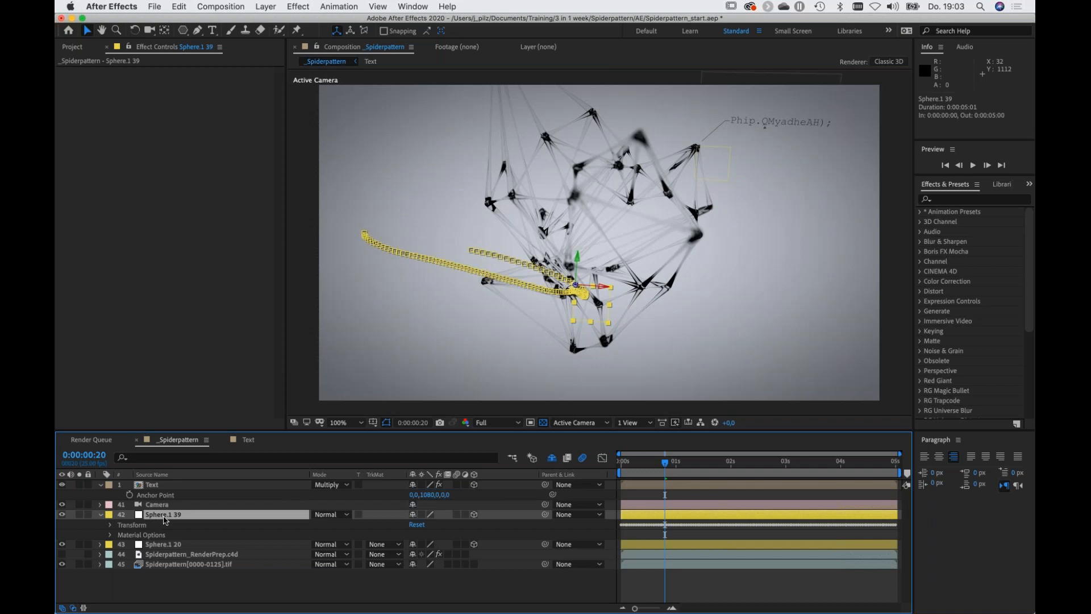
key("p")
left_click(156, 484)
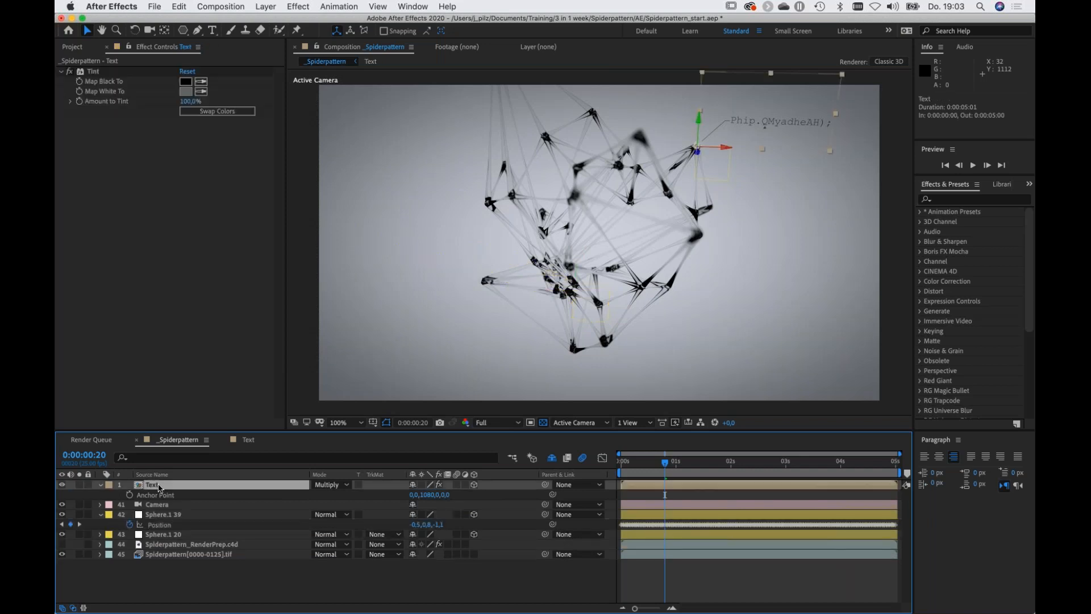
key("super+d")
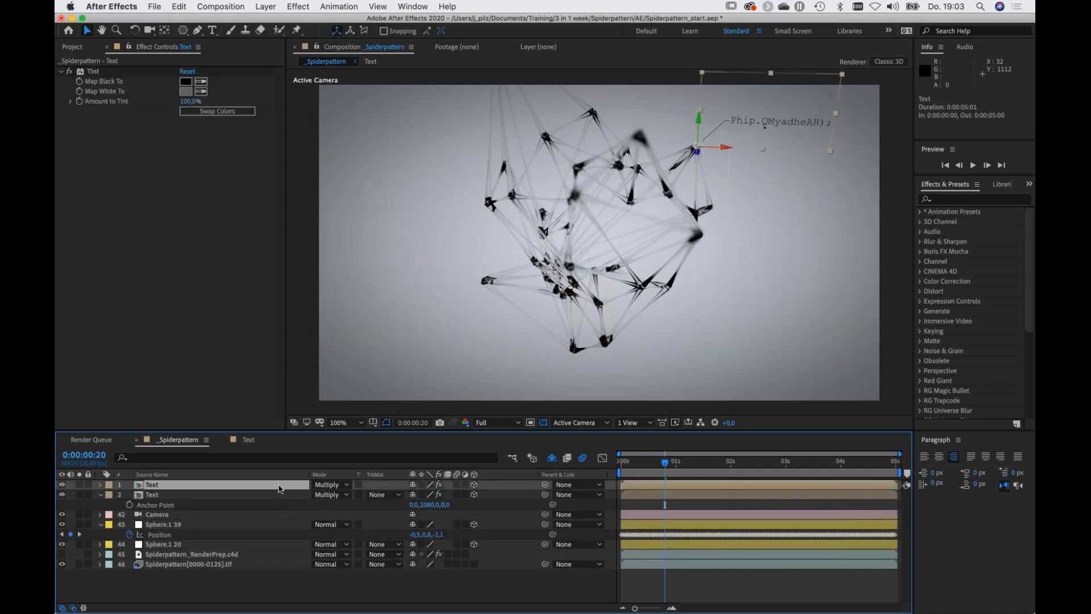
key("p")
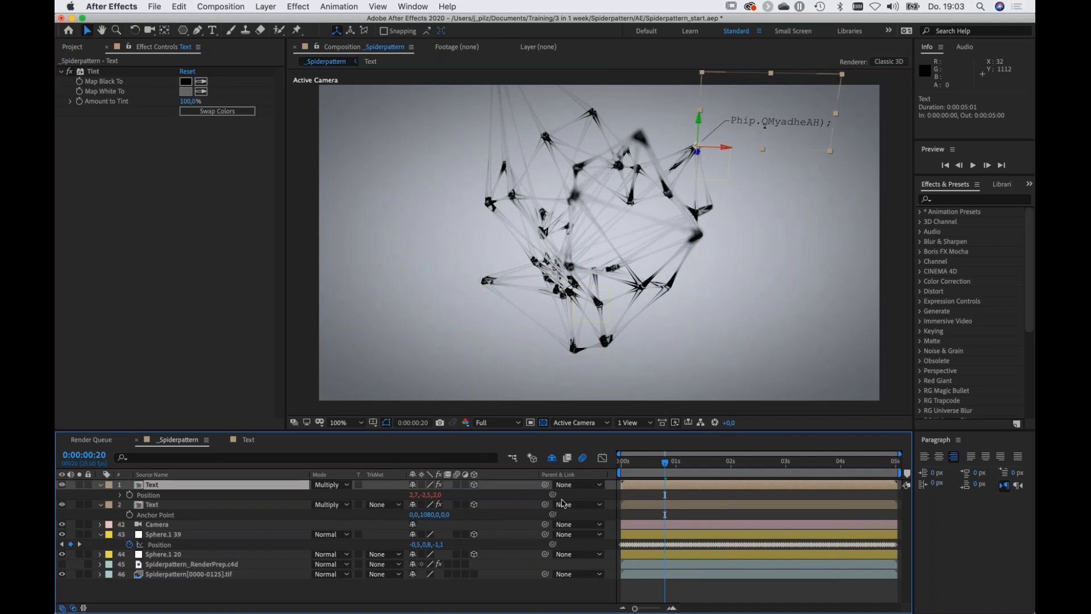
left_click_drag(552, 494, 165, 546)
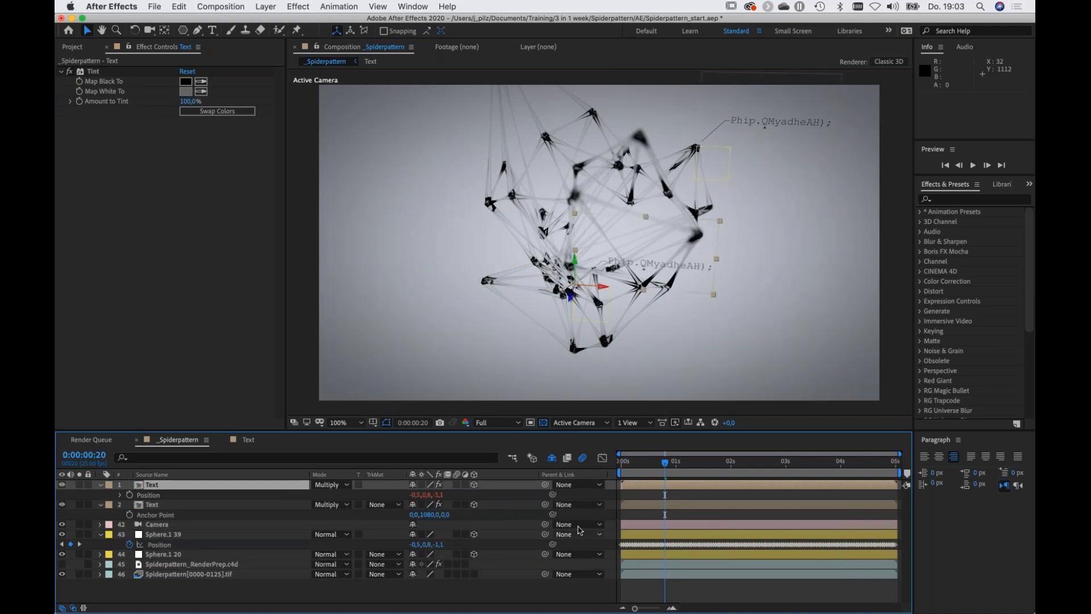
Scrub through the two callouts and shift the original Text layer on Sphere.1 20 to start at 0:00:00:07.
left_click_drag(668, 465, 865, 473)
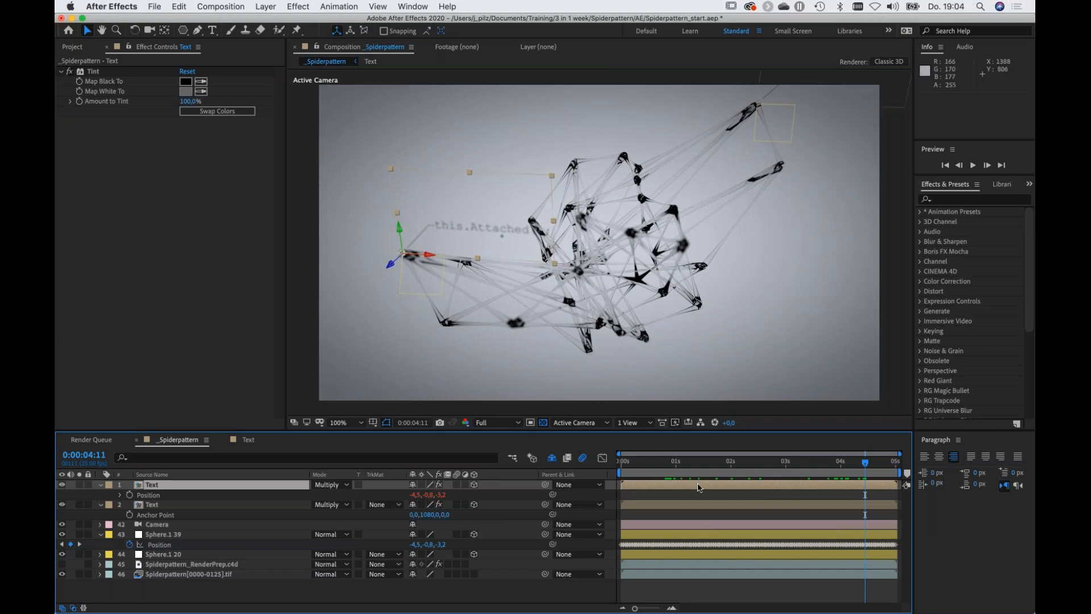
mouse_move(731, 463)
left_mouse_down()
mouse_move(673, 466)
mouse_move(666, 480)
mouse_move(731, 484)
left_mouse_up()
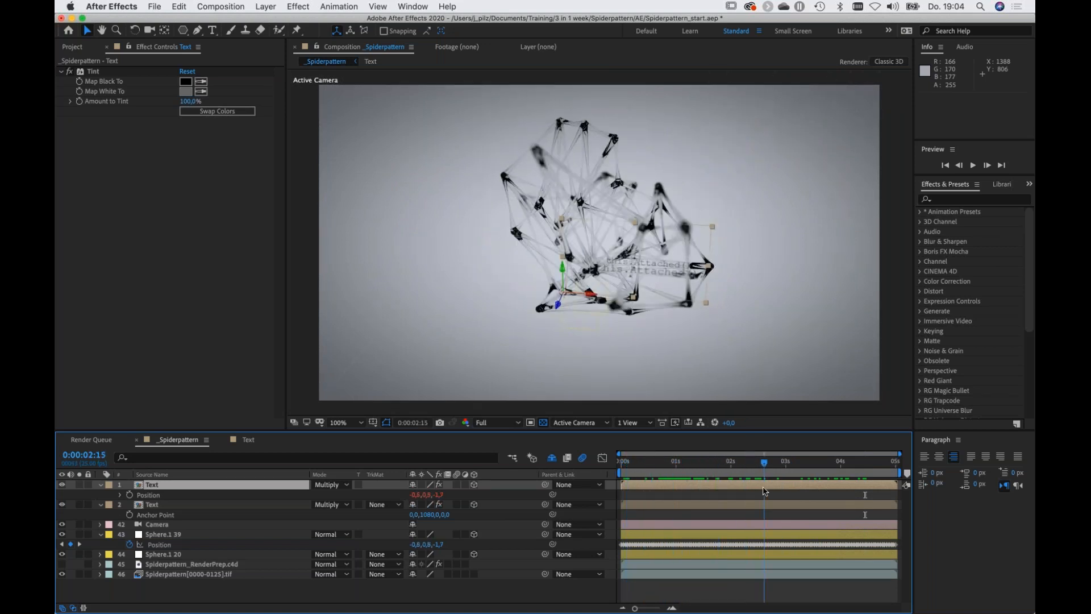
left_click_drag(707, 490, 660, 503)
left_click(644, 462)
Keyframe the original Text layer's Opacity as a flicker alternating between 100% and 0%, from 100% at 0:00:01:24 to 0% at 0:00:02:03.
left_click_drag(644, 461, 729, 508)
key("t")
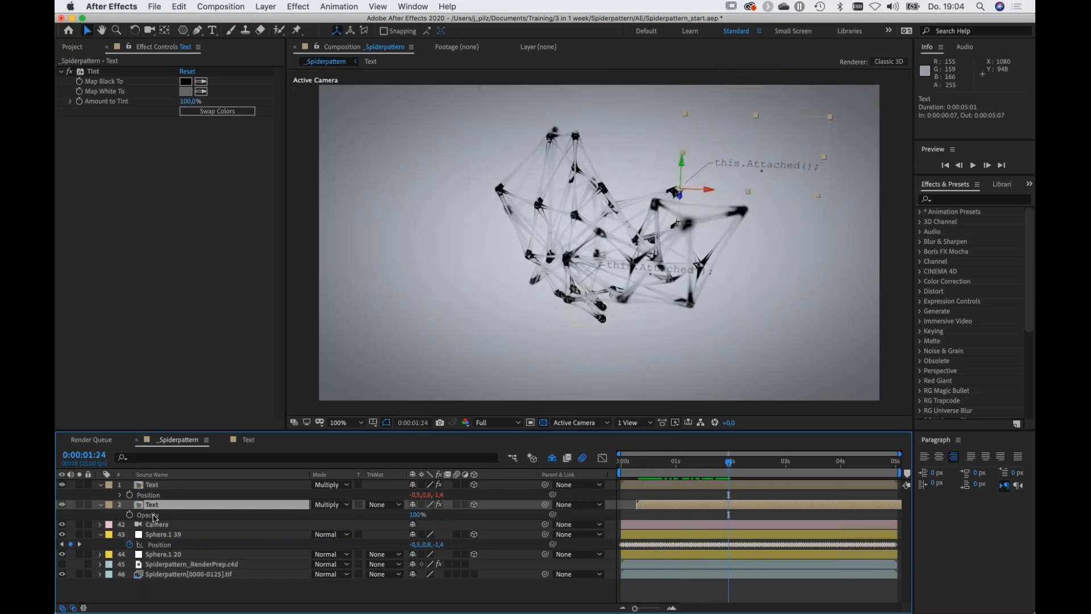
key("alt+shift+t")
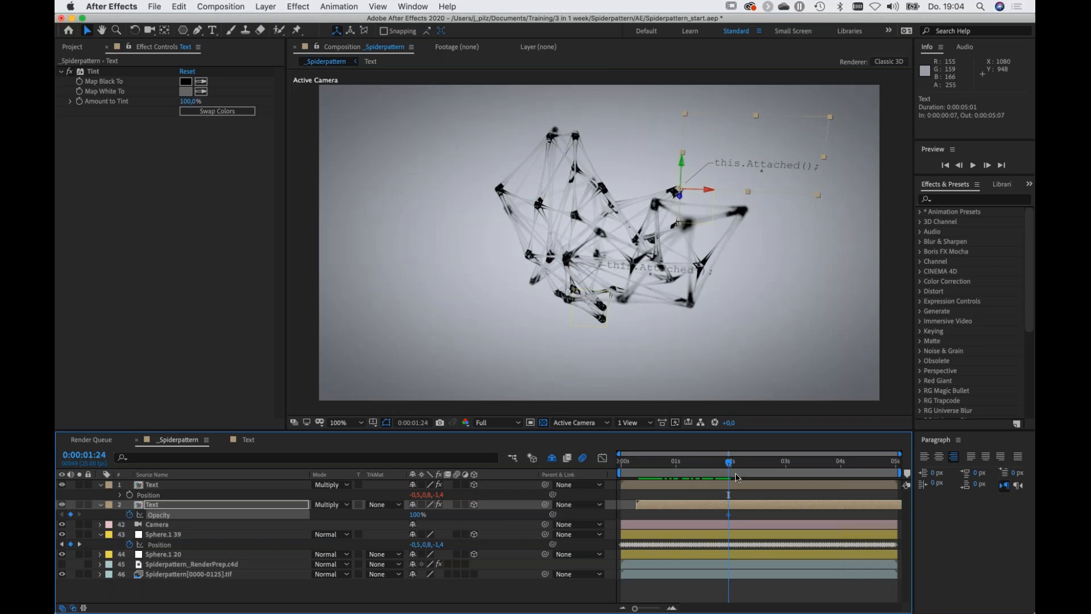
left_click(731, 467)
left_click_drag(415, 515, 205, 512)
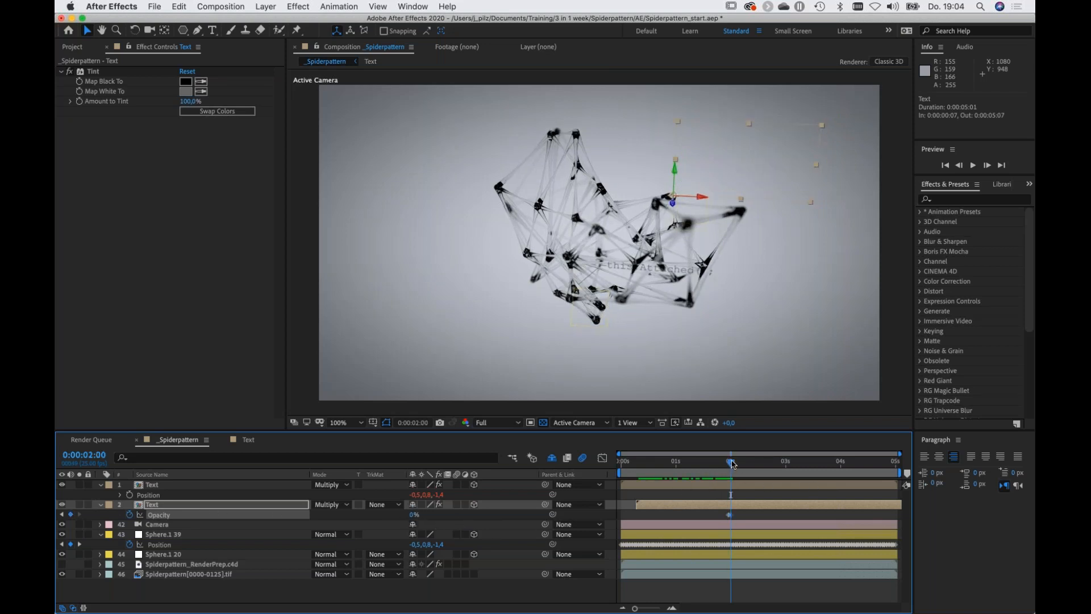
left_click_drag(731, 462, 734, 463)
left_click_drag(413, 515, 739, 465)
left_click_drag(416, 515, 273, 515)
Copy the four Opacity keyframes of the original Text layer and paste them at 0:00:02:04.
left_click_drag(703, 514, 744, 519)
key("super+c")
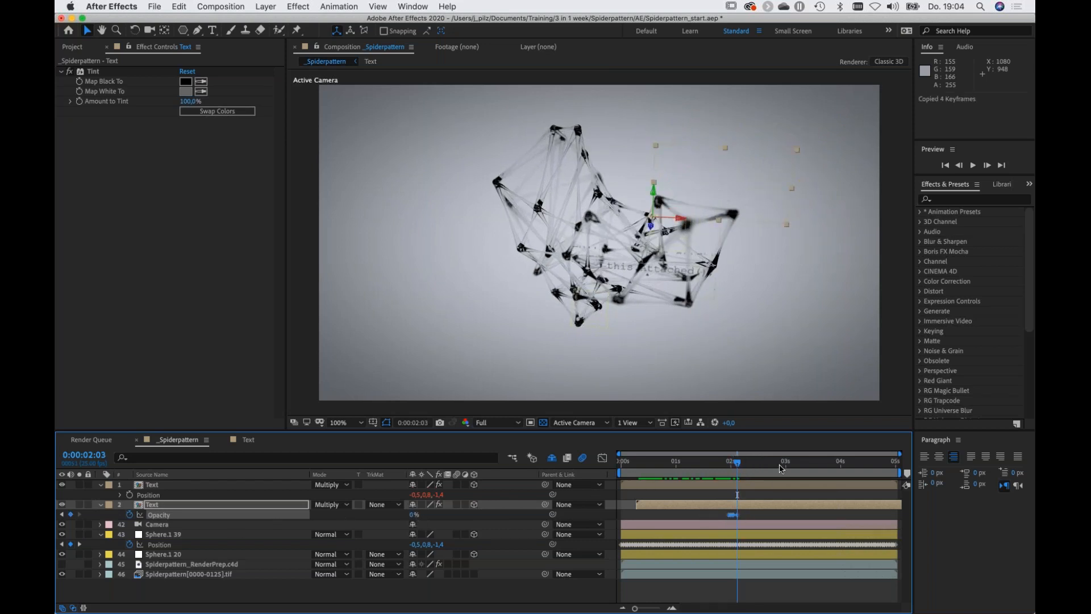
left_click_drag(735, 461, 740, 461)
key("super+v")
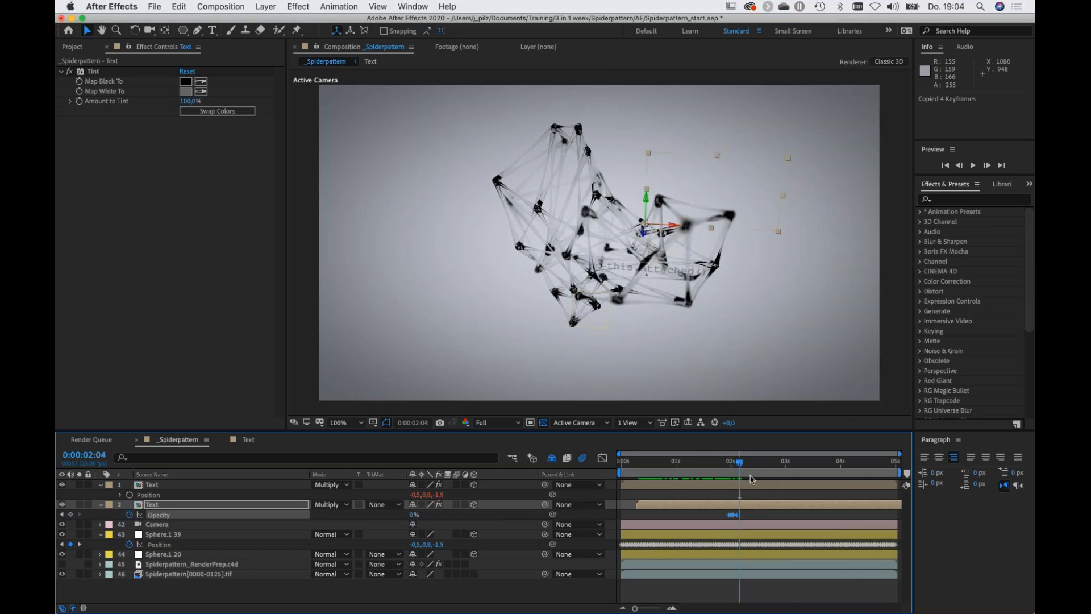
Play _Spiderpattern from its start to check the flickering fade-out of the callout.
left_click(674, 514)
left_click(619, 465)
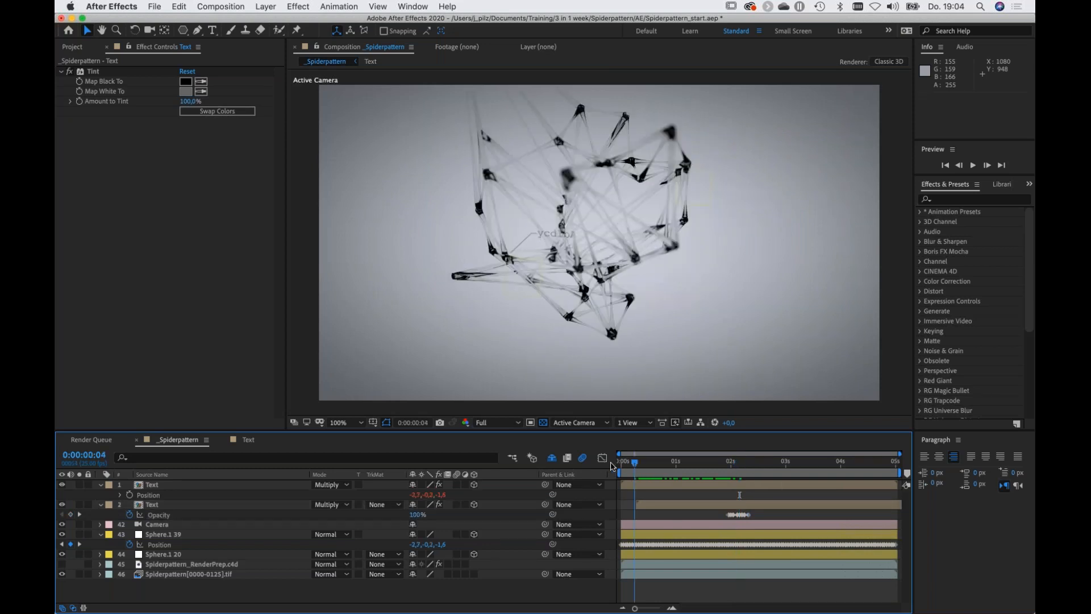
key("space")
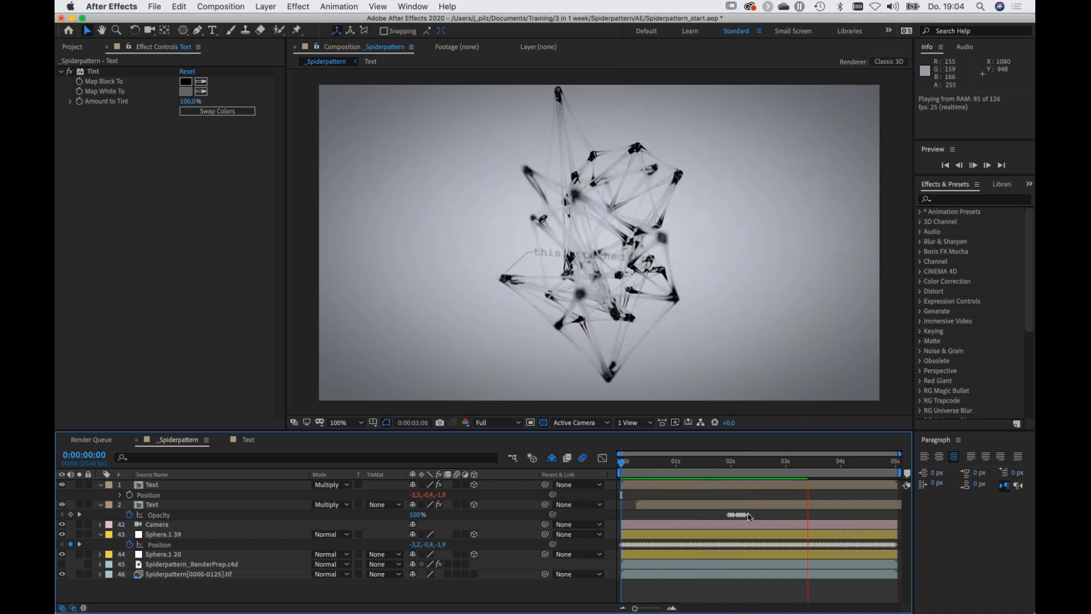
key("space")
Move the eight Opacity flicker keyframes a few frames earlier, copy them, and go to 0:00:01:02.
left_click_drag(759, 516, 719, 514)
key("super+c")
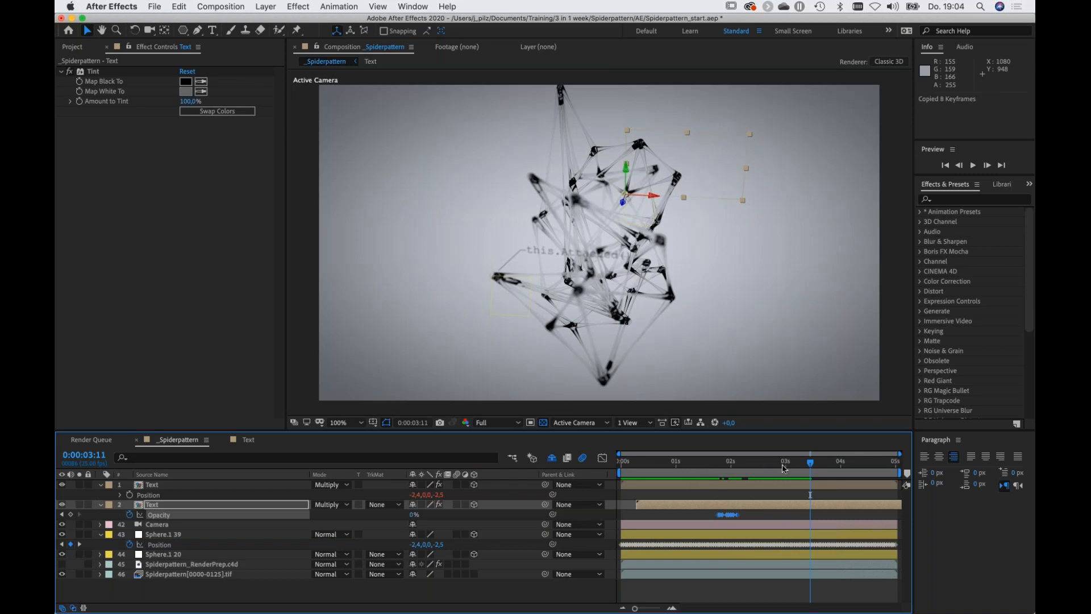
left_click(681, 465)
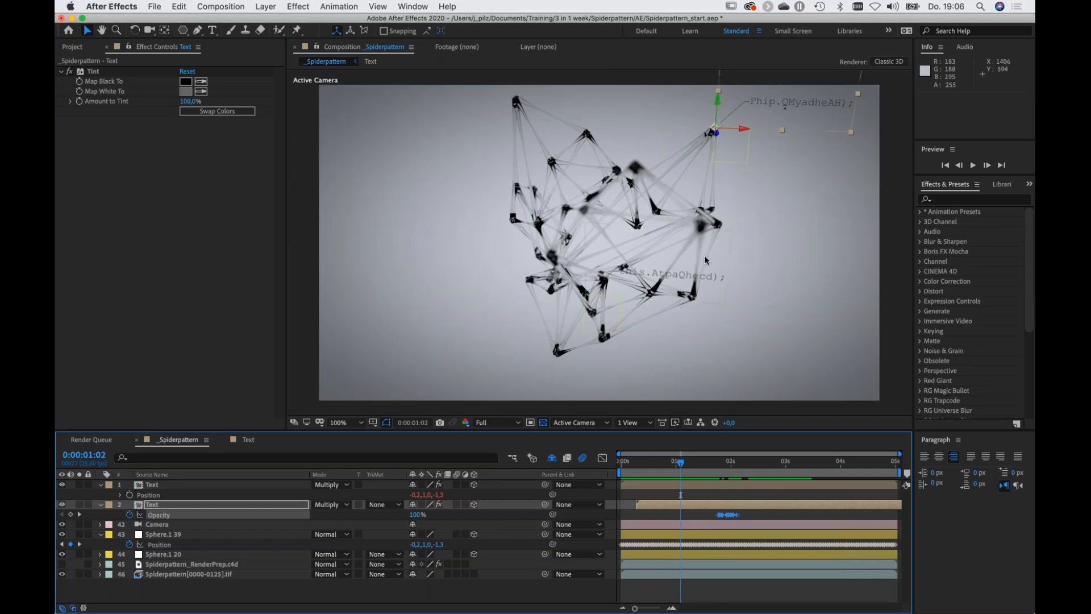
Switch to QuickTime Player and scrub through Spiderpattern_1080p_7Mbit.mp4 to examine the finished callouts and logo.
key("super+Tab")
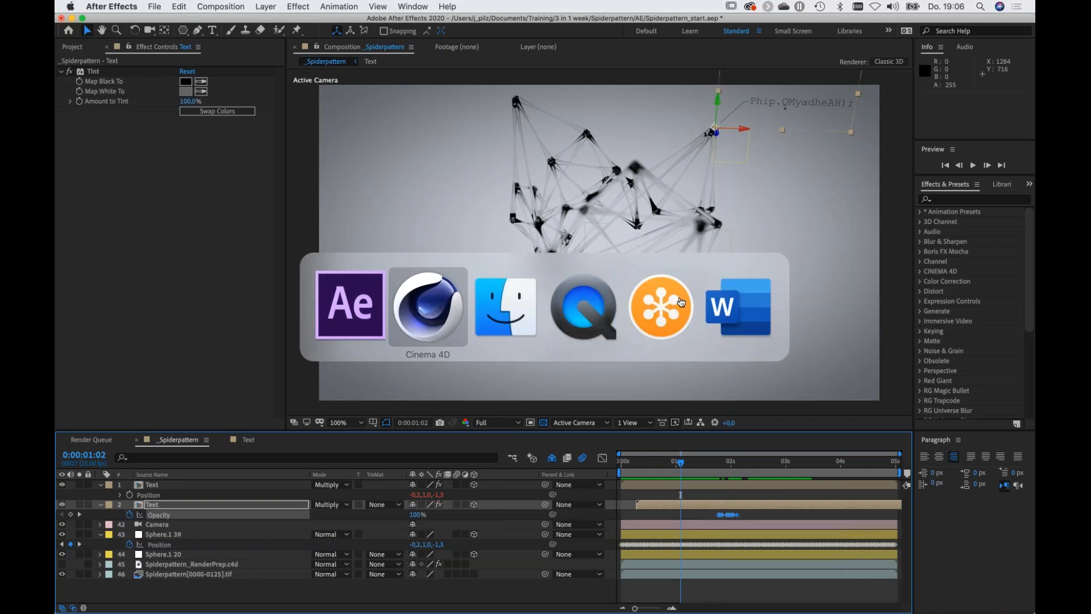
left_click(592, 303)
left_click_drag(697, 570, 711, 570)
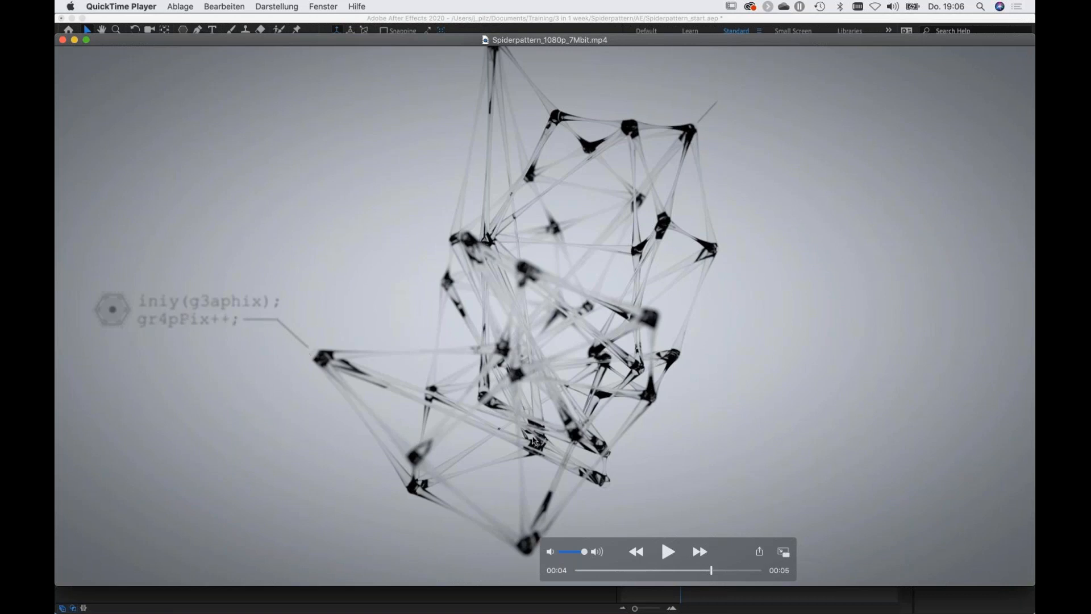
left_click_drag(715, 573, 747, 571)
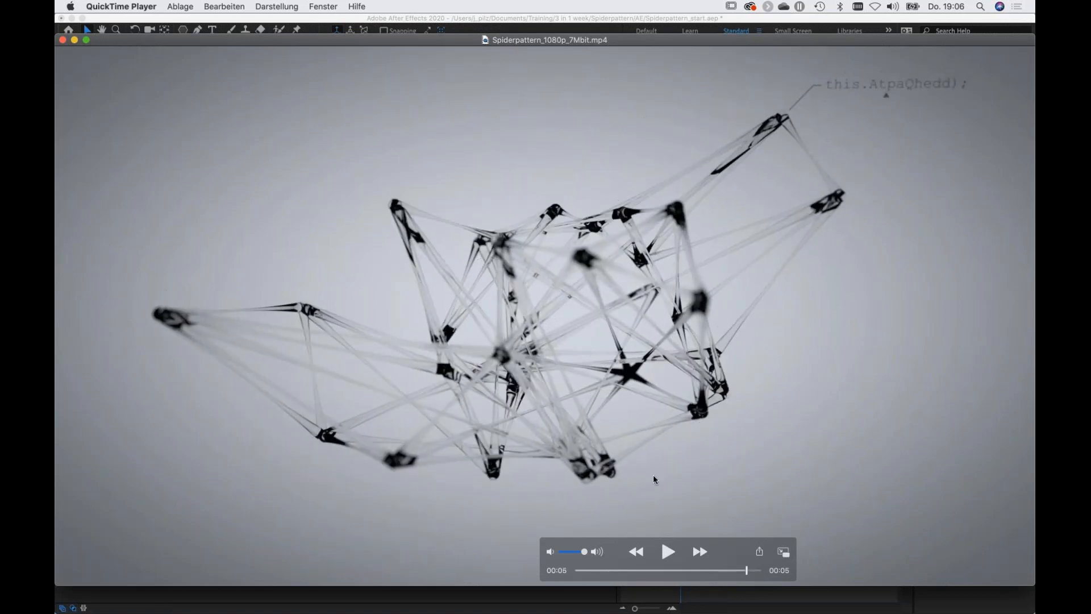
left_click(609, 571)
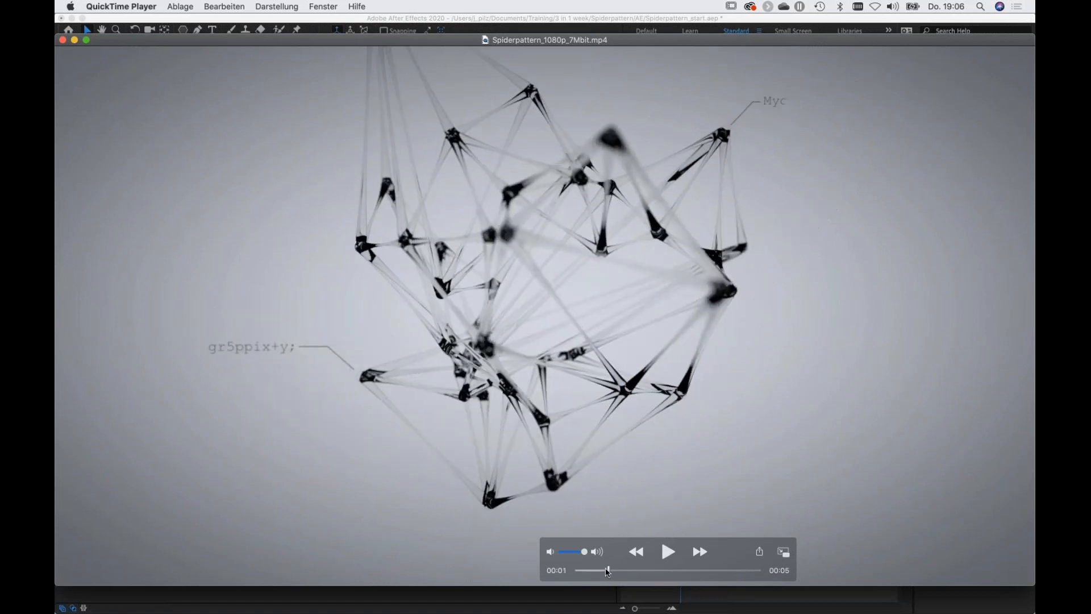
left_click_drag(607, 572, 715, 571)
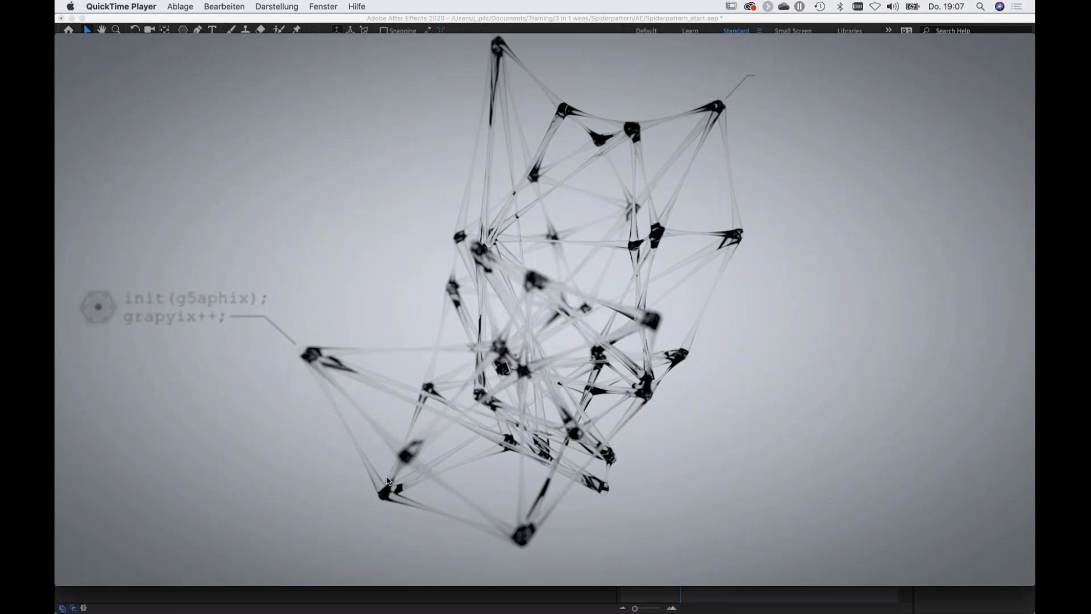
Switch to Finder and preview the C4D_Lite.jpg image in the Spiderpattern folder at a large size.
key("super+Tab")
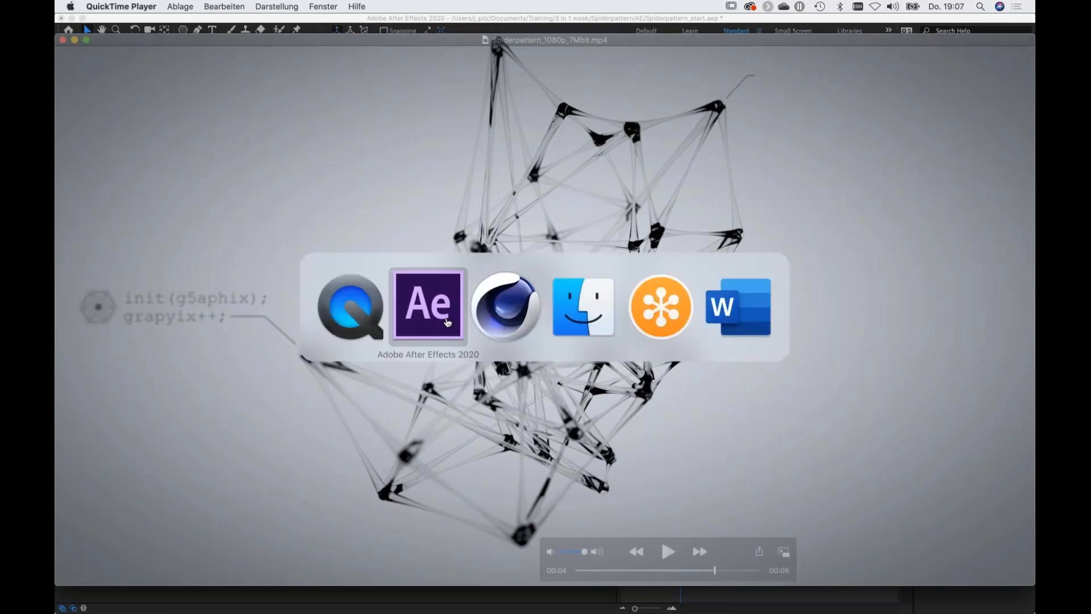
left_click(584, 322)
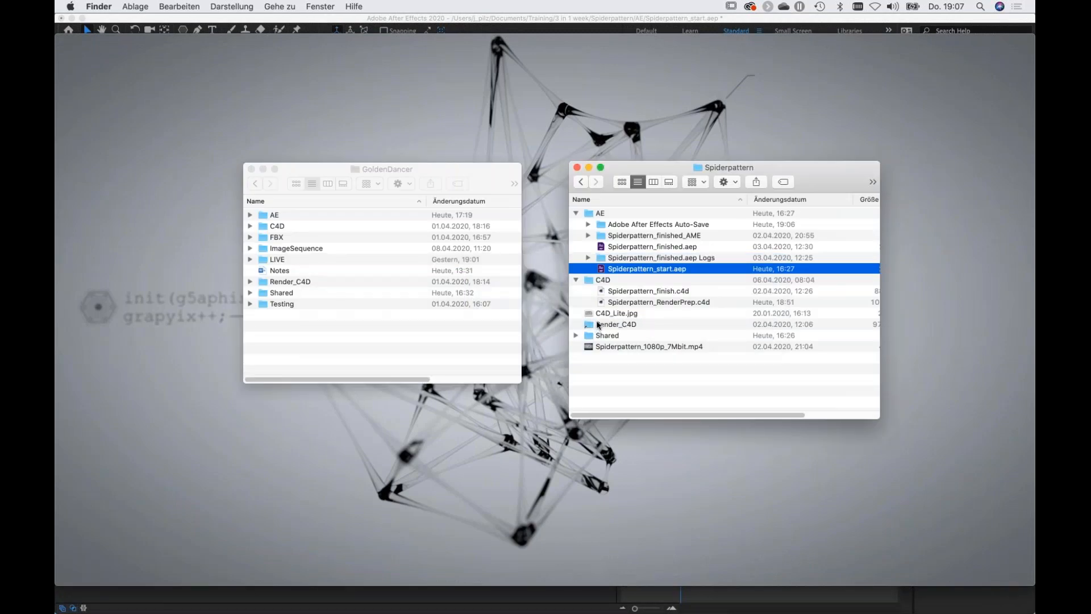
left_click(590, 313)
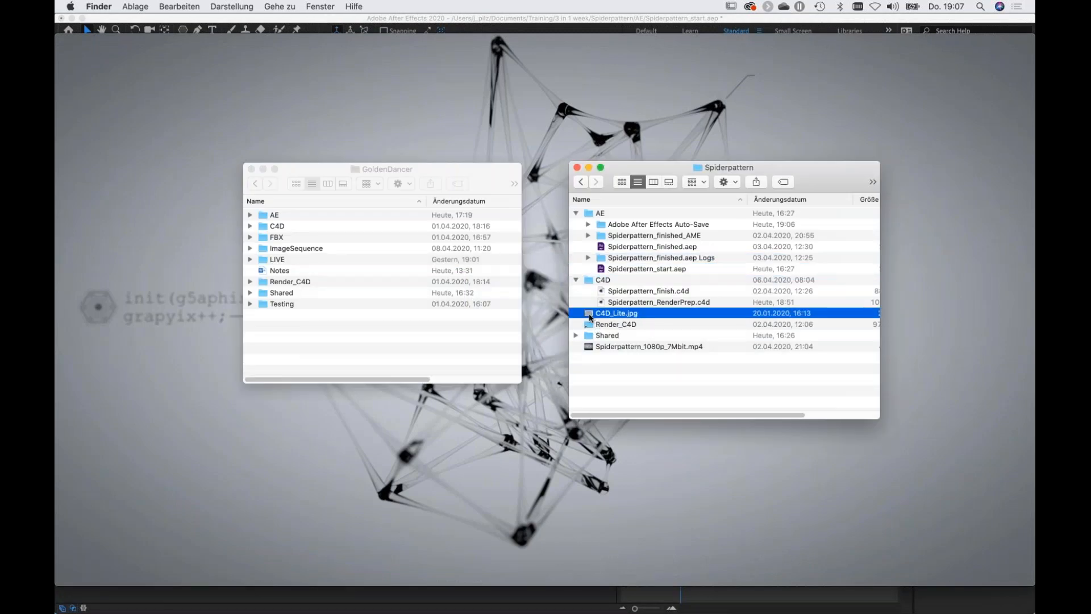
key("space")
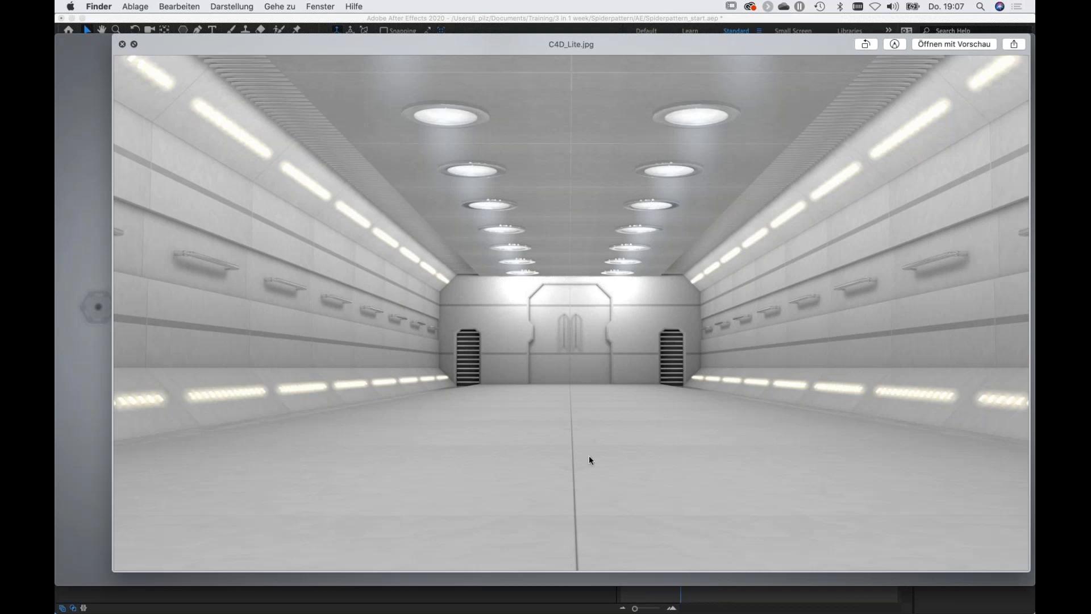
mouse_move(650, 46)
left_mouse_down()
mouse_move(631, 44)
mouse_move(642, 41)
left_mouse_up()
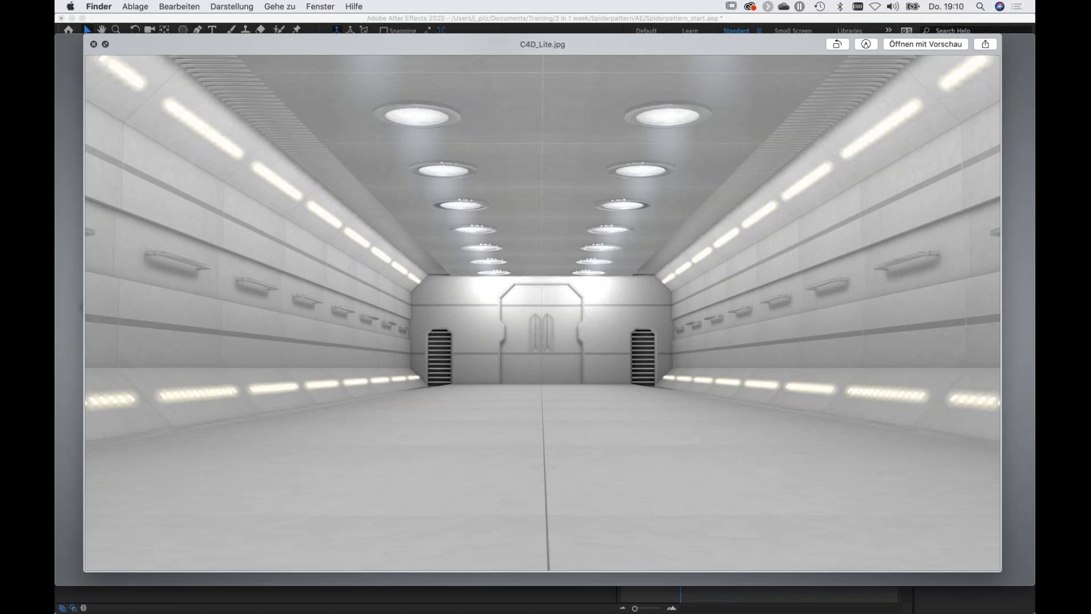
Switch to Preview and look through the Workshops for Mograph Designers PDF, covering the webinar sessions and the trainer information.
key("super+Tab")
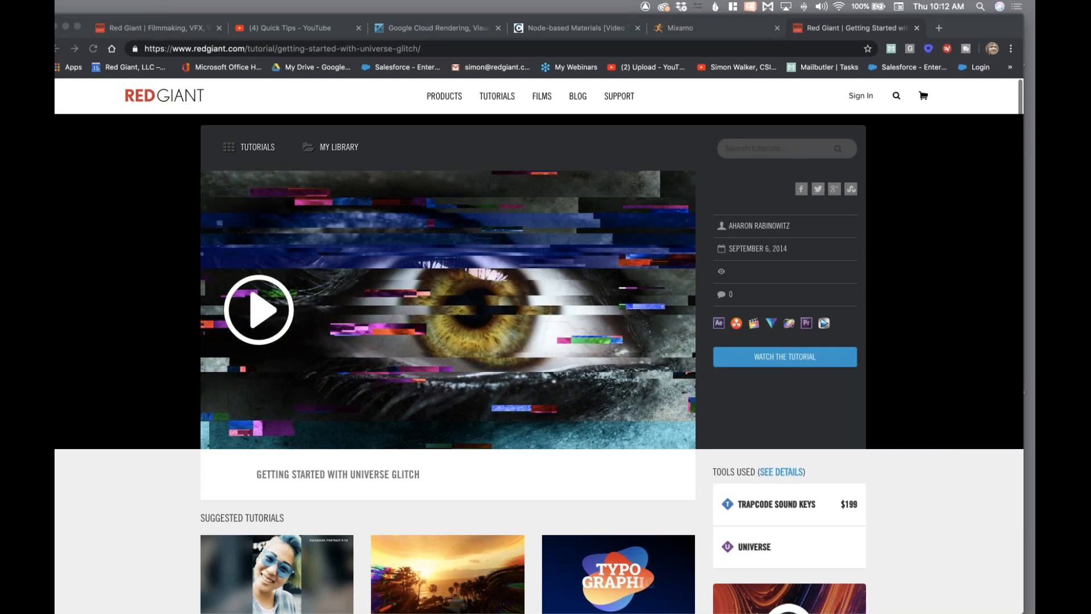
key("super+Tab")
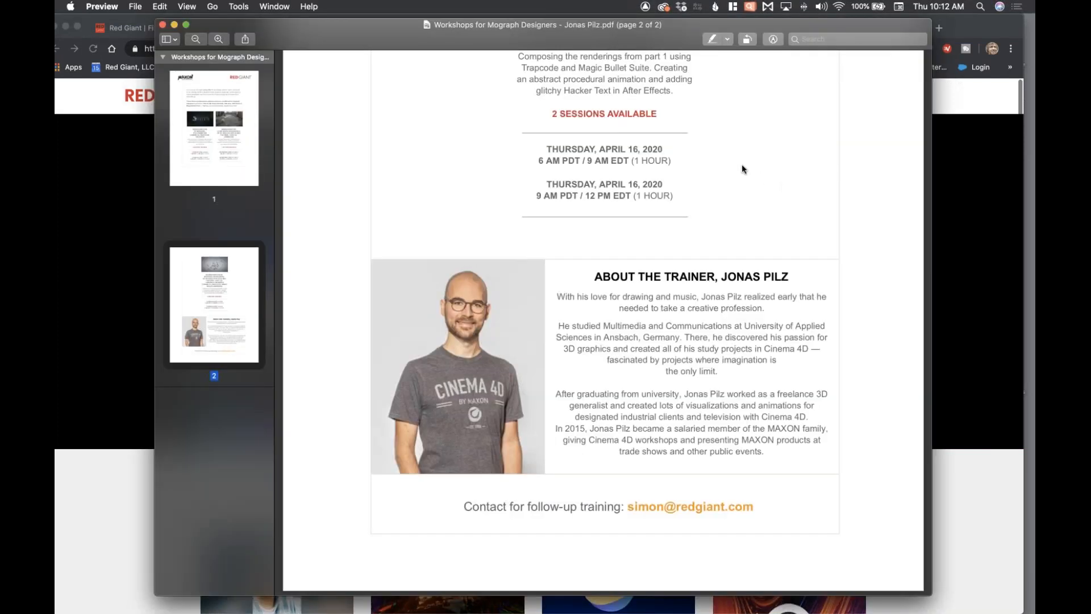
scroll(742, 164, "up", 10)
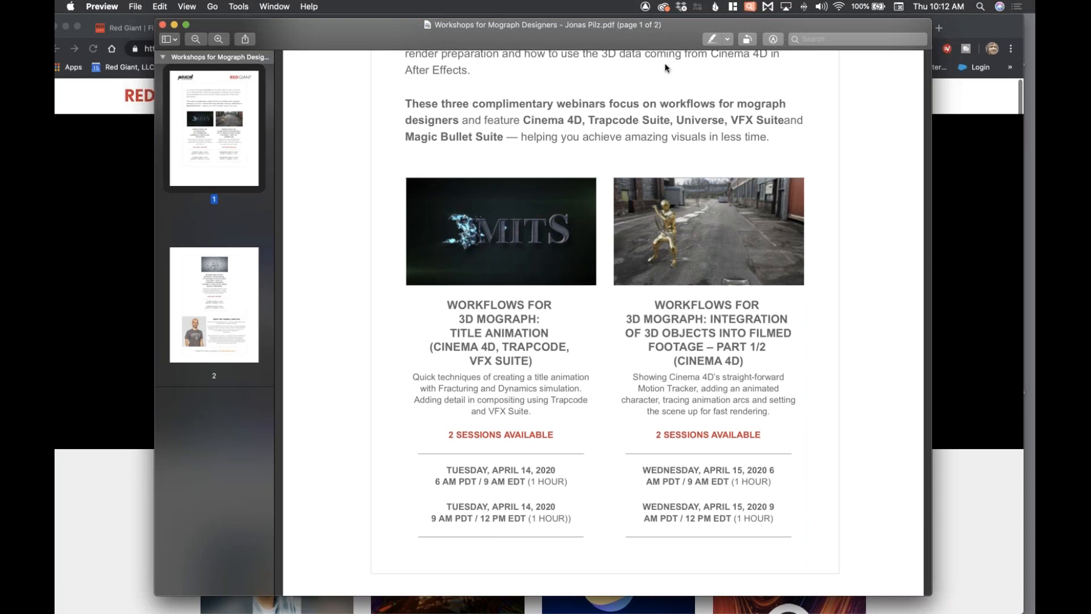
left_click_drag(673, 31, 669, 62)
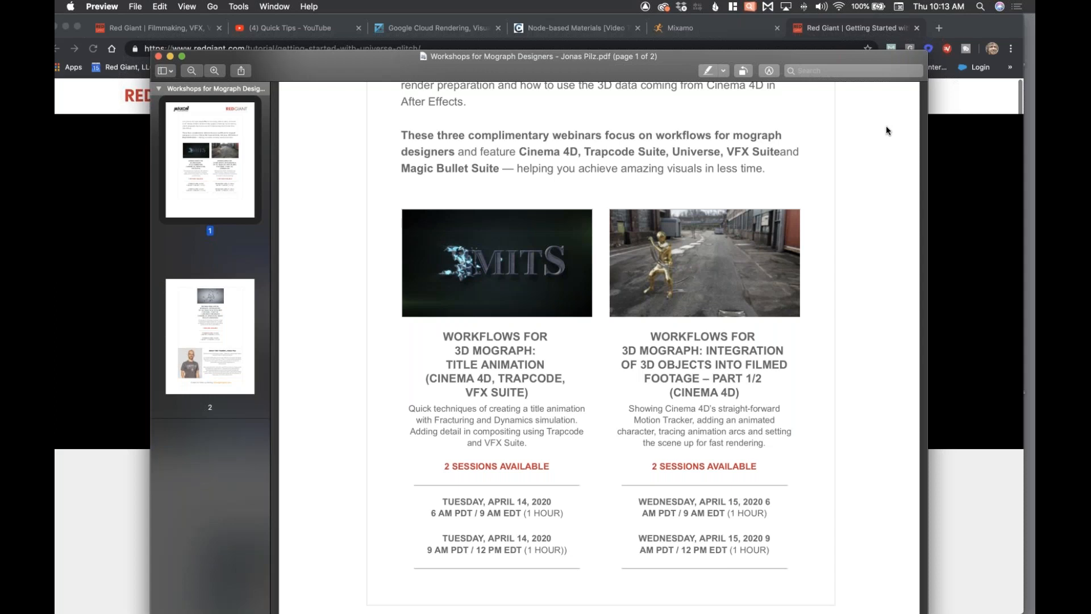
scroll(887, 126, "down", 15)
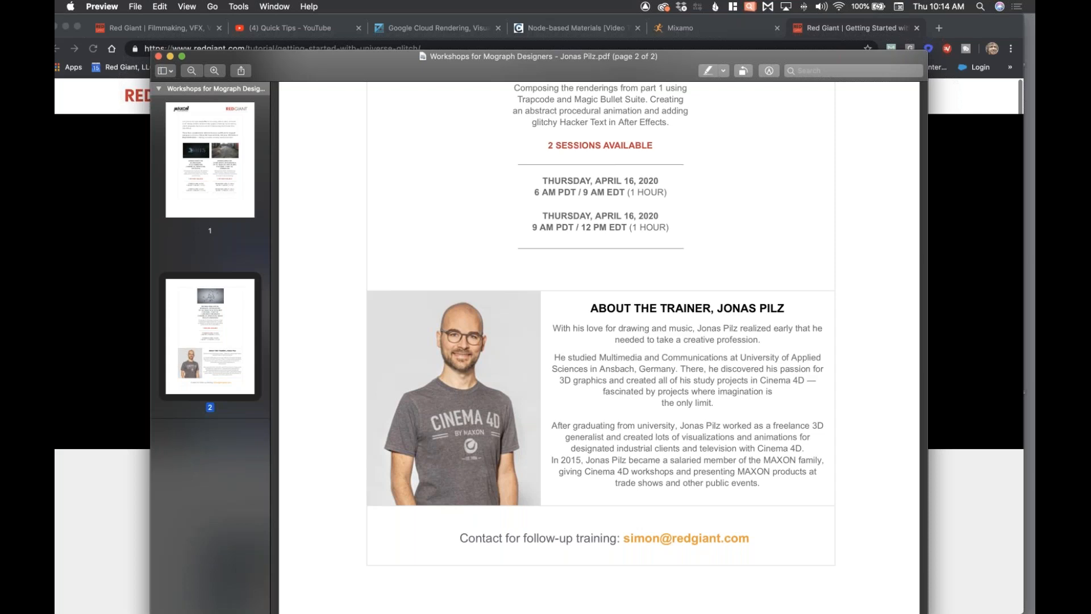
key("super+Tab")
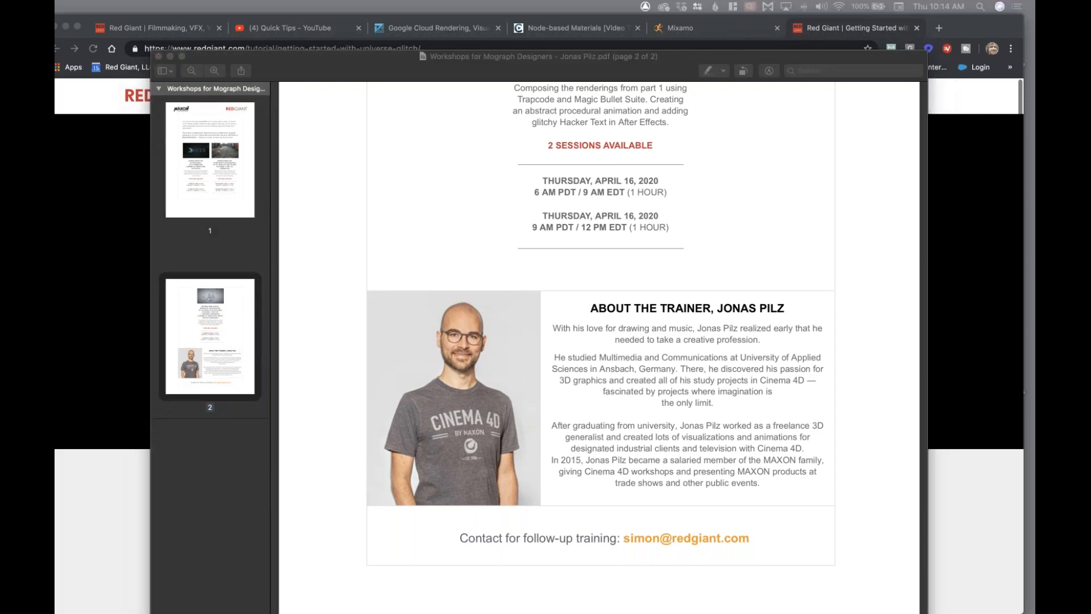